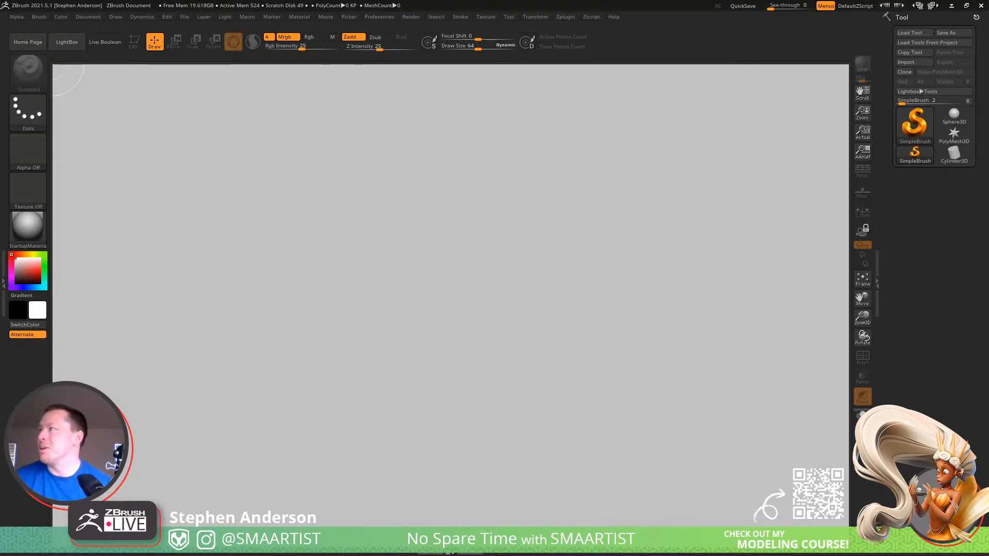
Load the ManannanMacLir_02 tool from the _MacLir folder inside _CharactersForFun
left_click(909, 32)
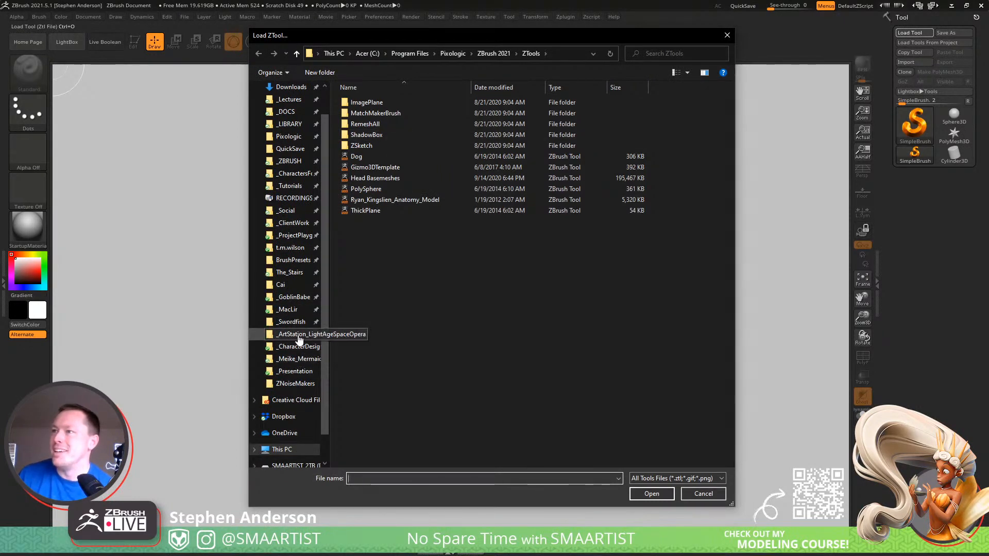
left_click(293, 174)
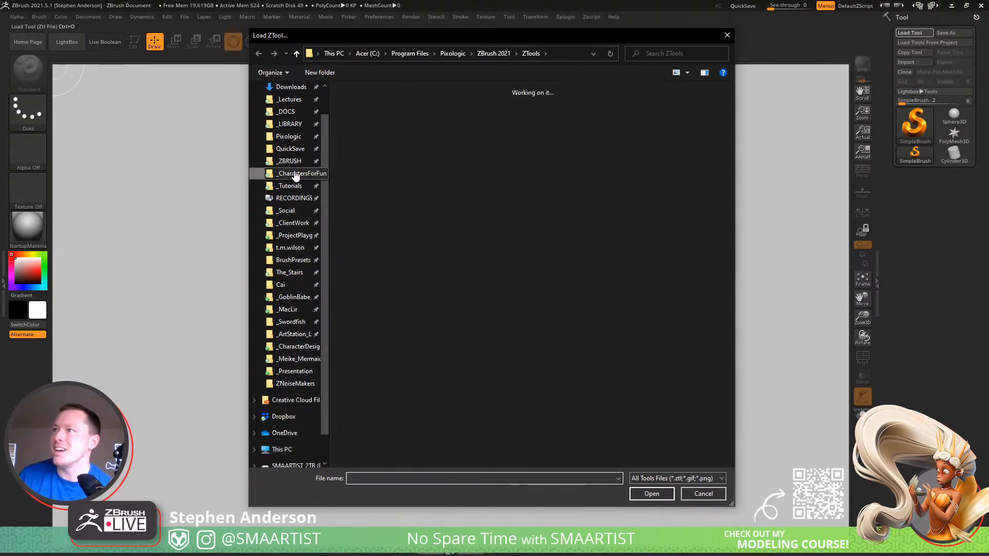
double_click(479, 111)
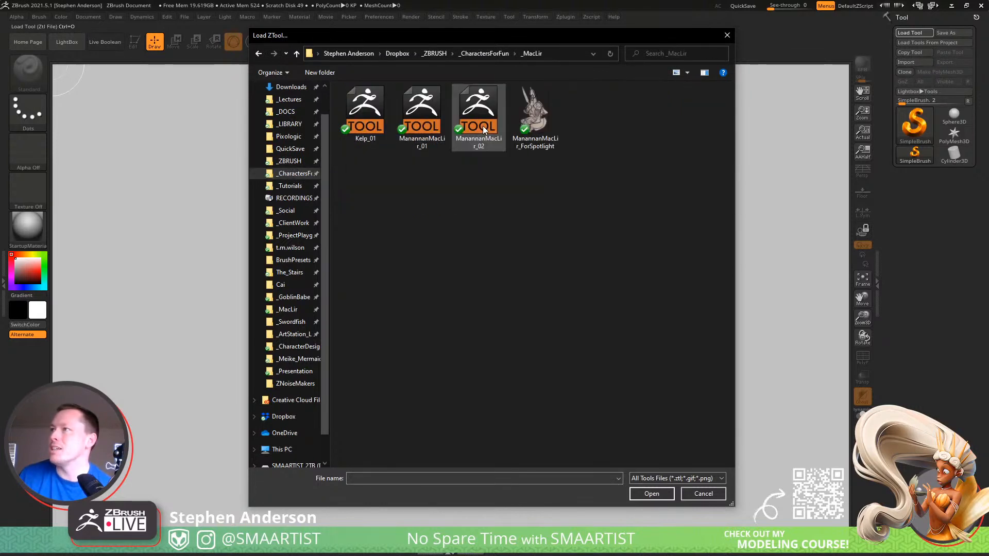
left_click(471, 127)
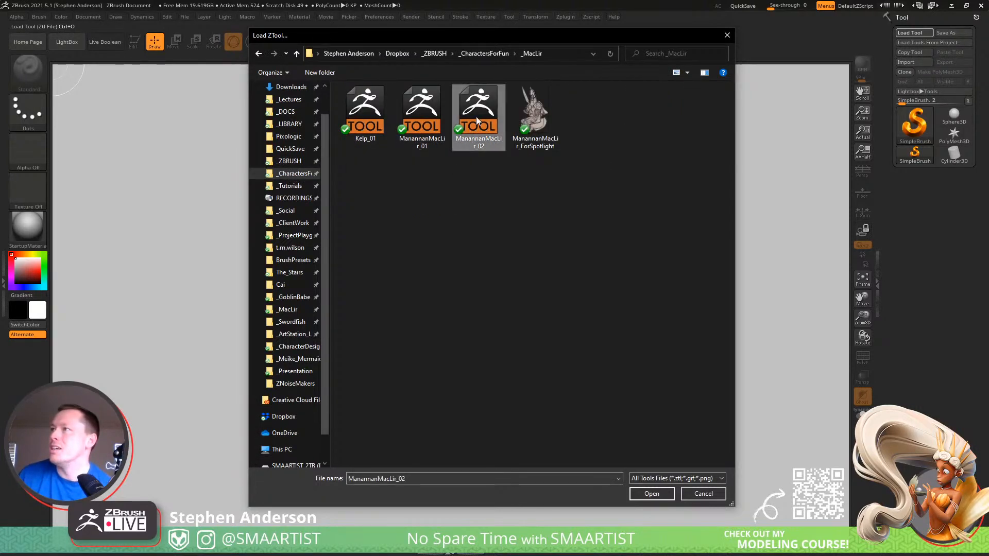
double_click(476, 117)
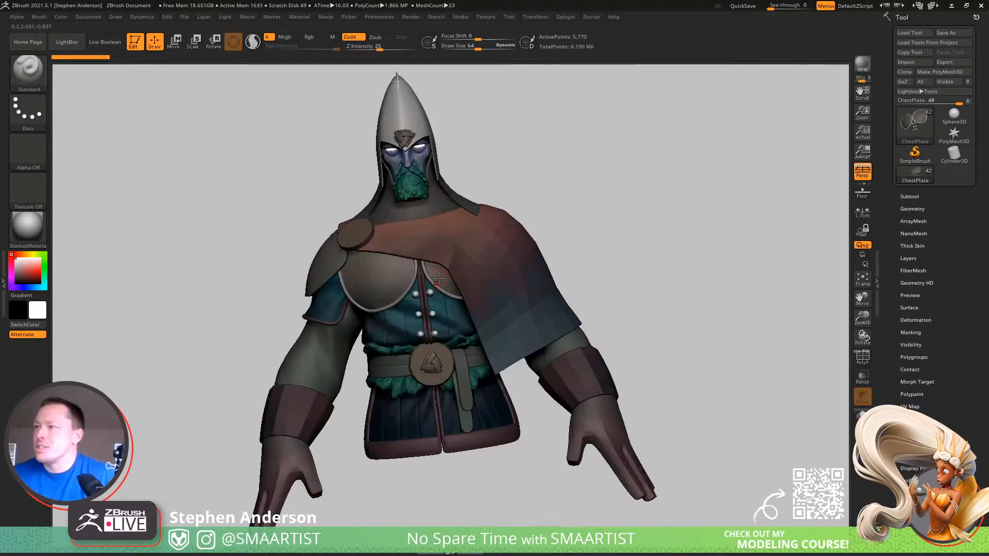
Examine the loaded character's helmet, cape, chest plate and arms from the front and side
mouse_move(470, 265)
right_mouse_down()
mouse_move(448, 264)
mouse_move(481, 261)
mouse_move(466, 262)
right_mouse_up()
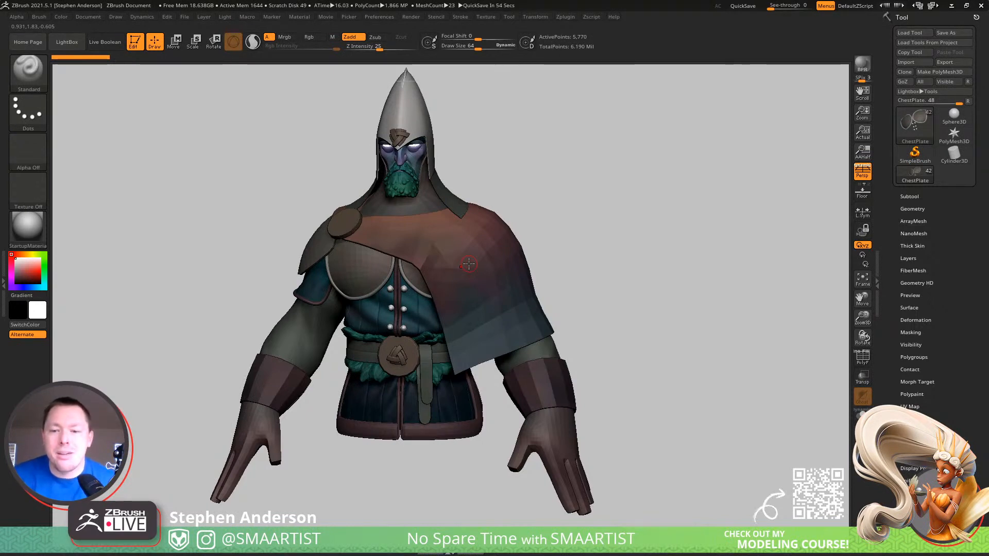
right_click_drag(468, 264, 480, 290)
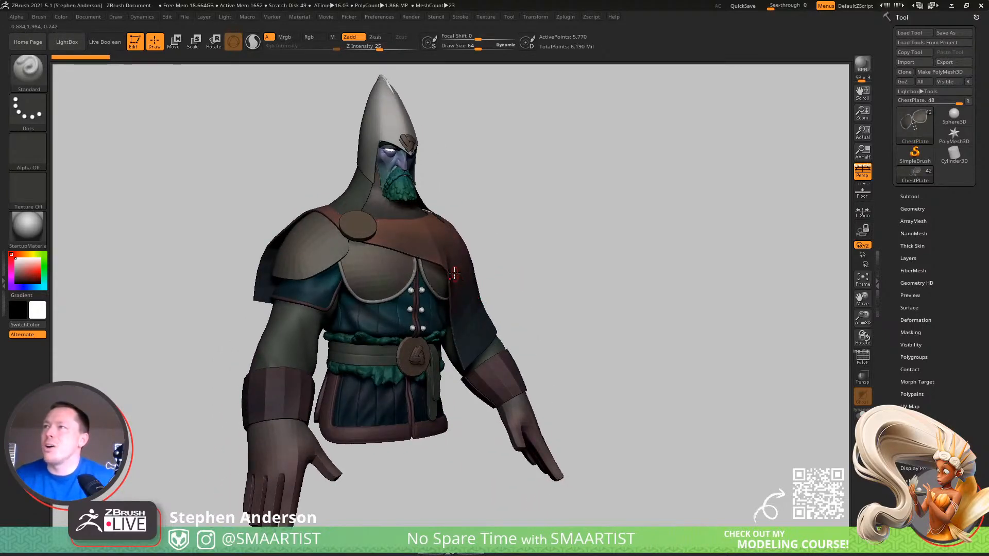
mouse_move(442, 263)
right_mouse_down()
mouse_move(445, 277)
mouse_move(415, 200)
mouse_move(443, 258)
right_mouse_up()
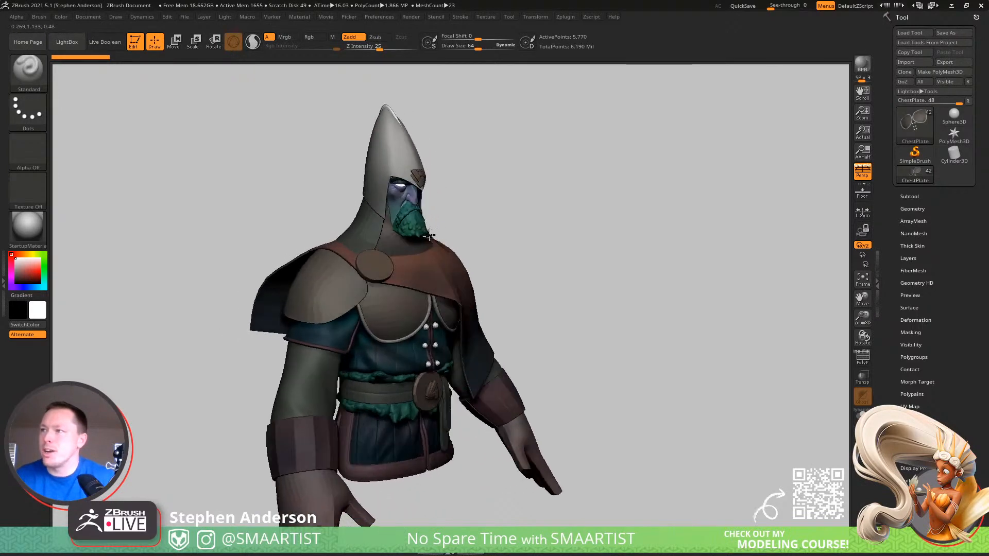
right_click_drag(448, 291, 420, 322)
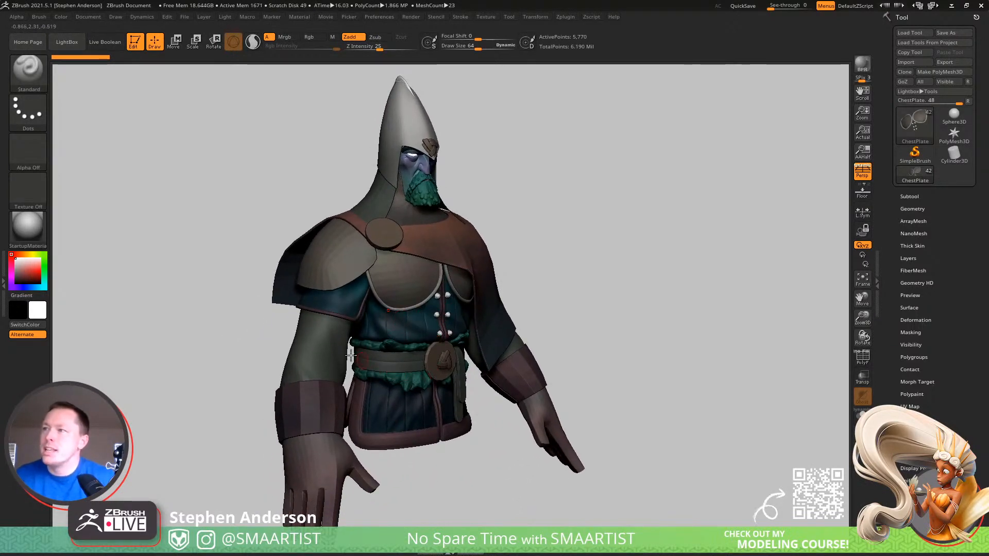
right_click_drag(364, 362, 407, 364)
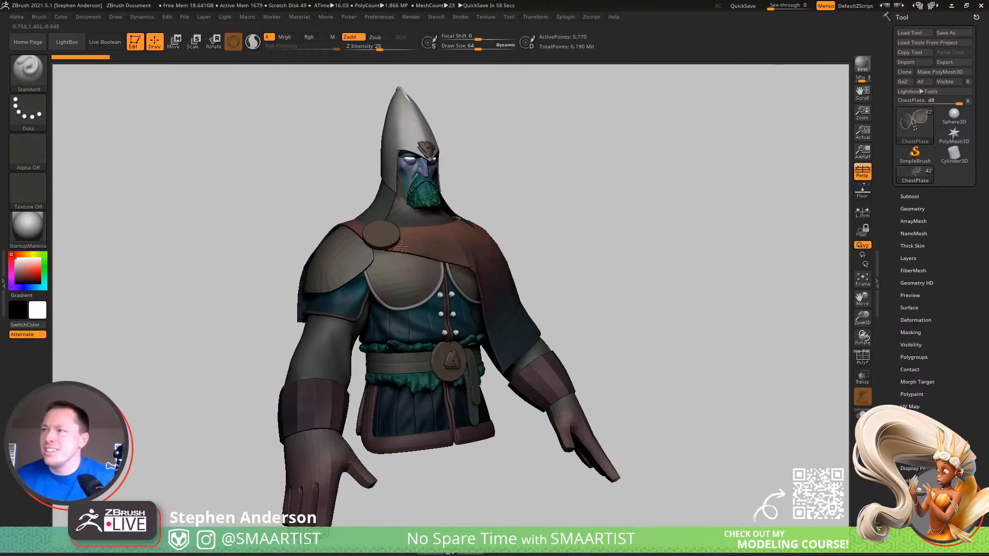
mouse_move(340, 307)
right_mouse_down()
mouse_move(434, 308)
mouse_move(446, 342)
mouse_move(424, 335)
right_mouse_up()
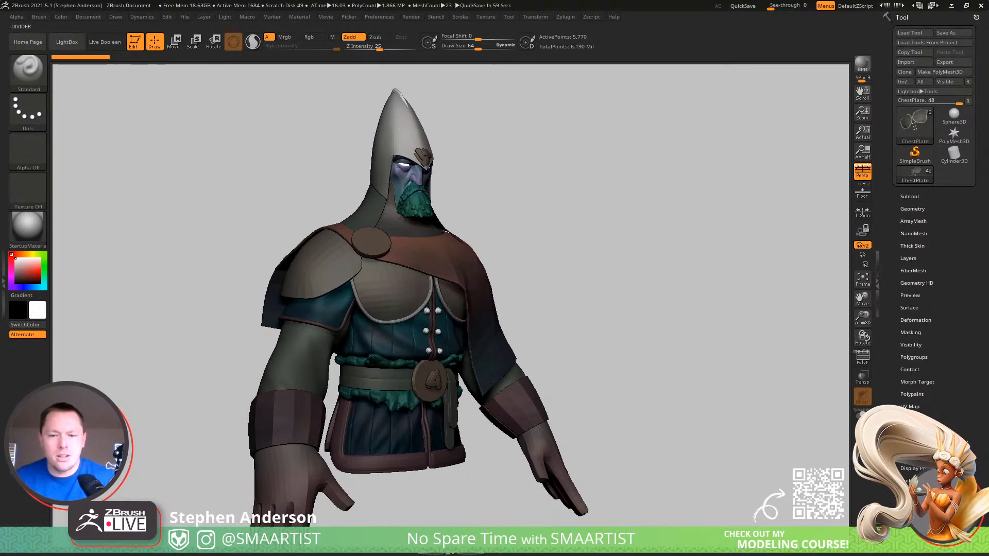
Open a File Explorer window, move it off the canvas and turn the character toward the front
key("super+e")
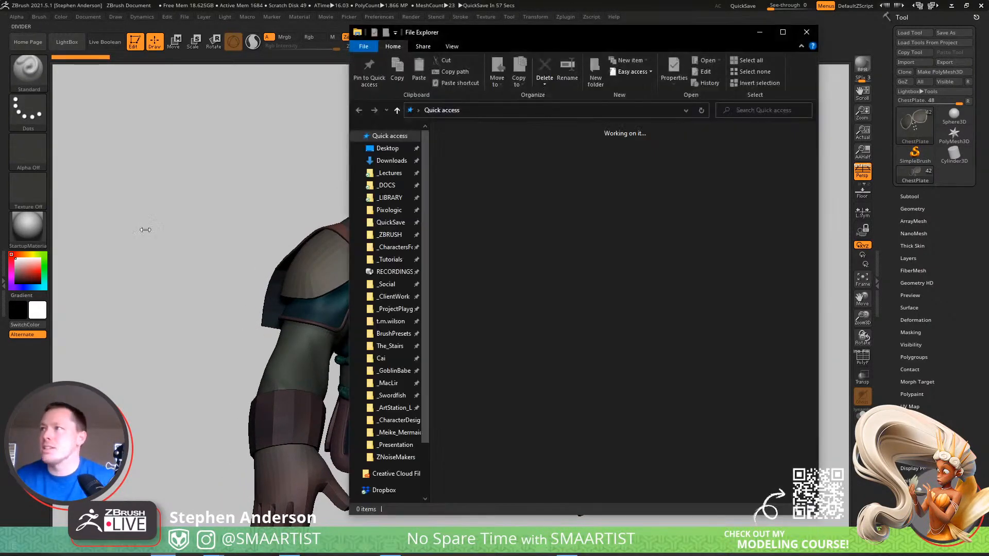
left_click_drag(537, 34, 0, 227)
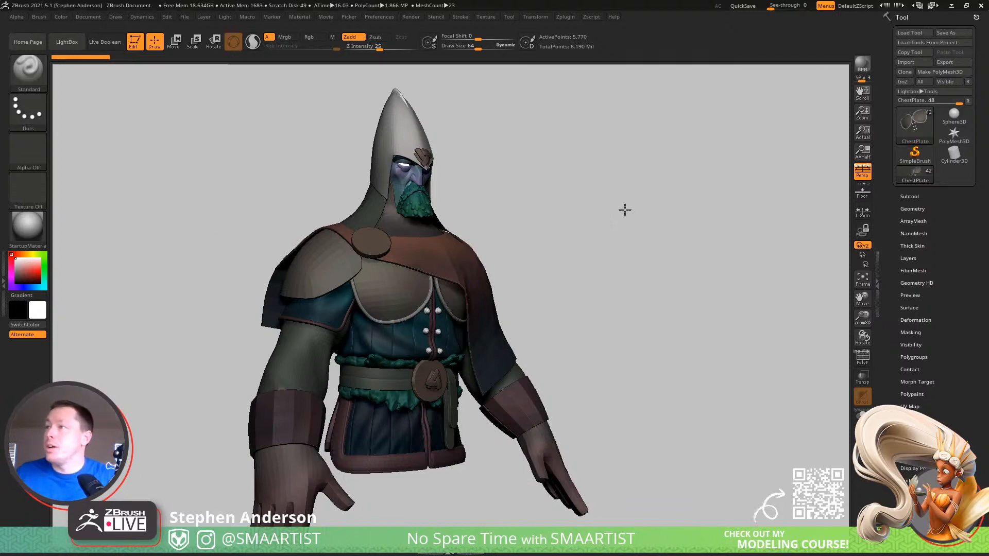
left_click_drag(624, 210, 614, 211)
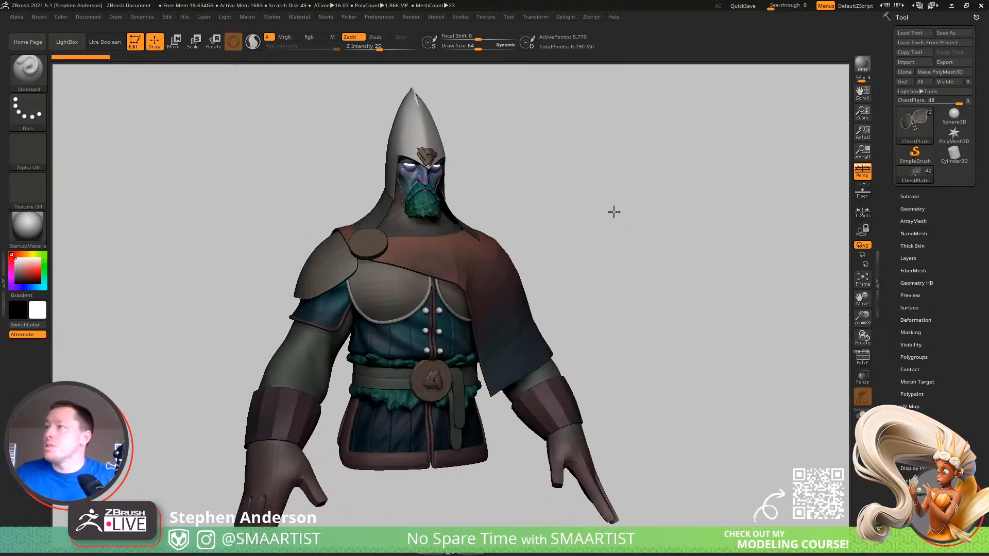
Switch to the Sphere3D primitive, show its polyframe and convert it to a PolyMesh3D
left_click(954, 116)
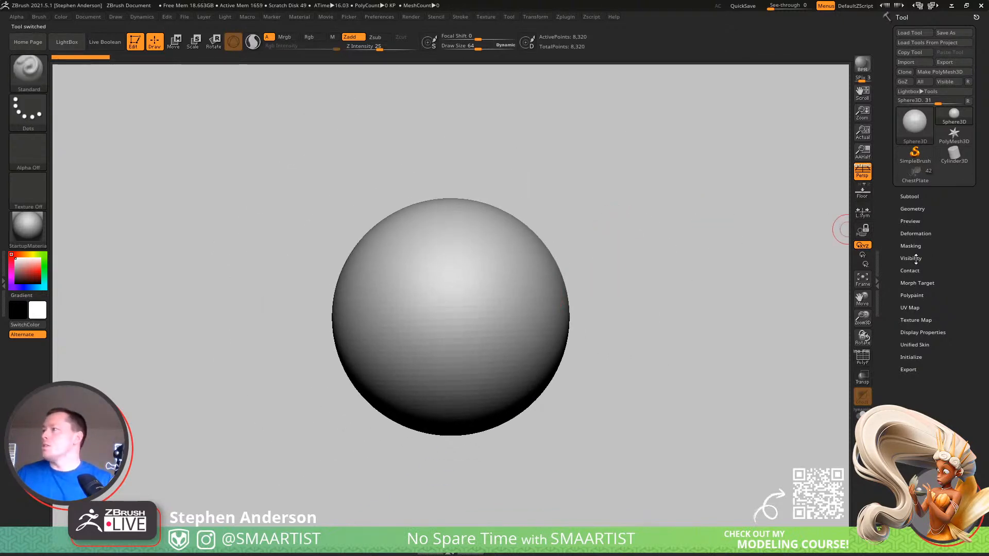
left_click(920, 233)
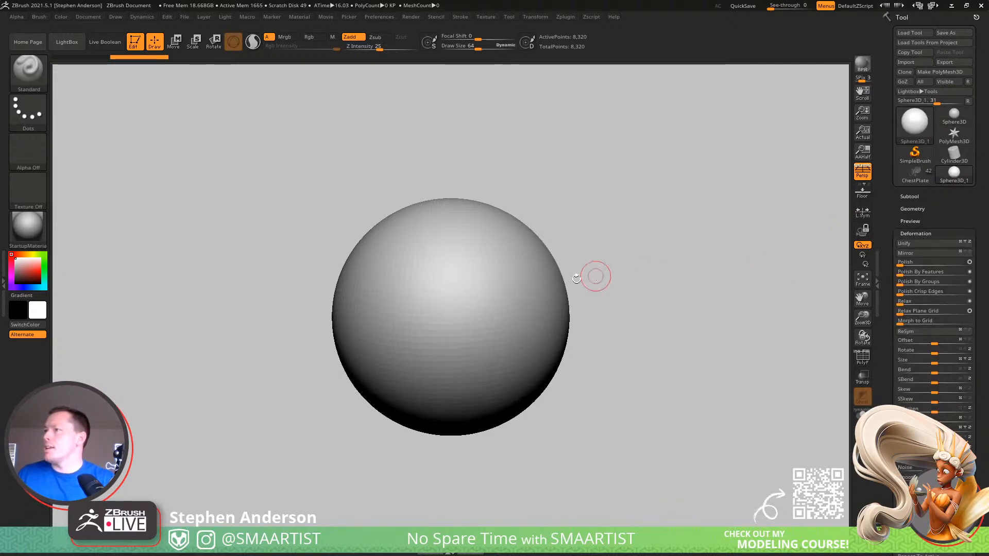
key("shift+f")
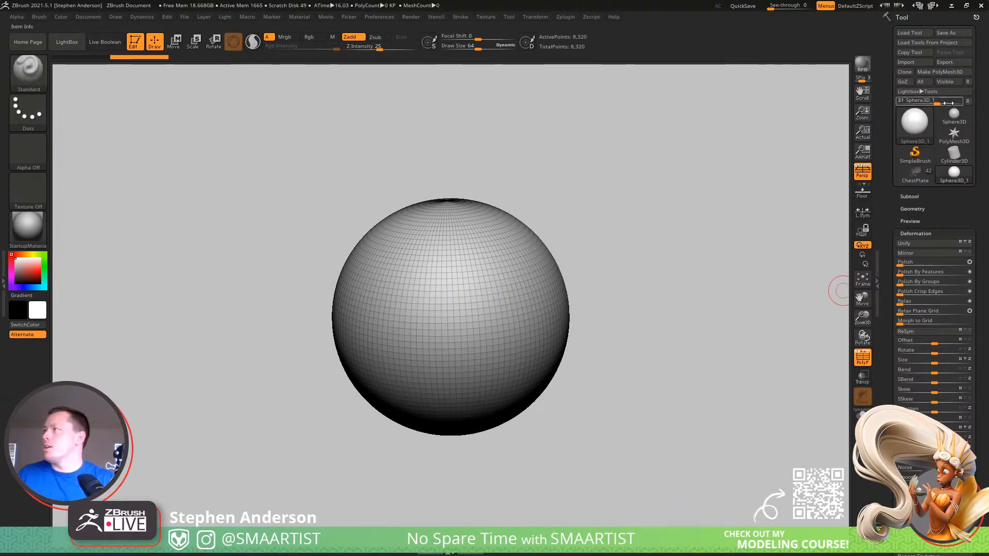
left_click(939, 71)
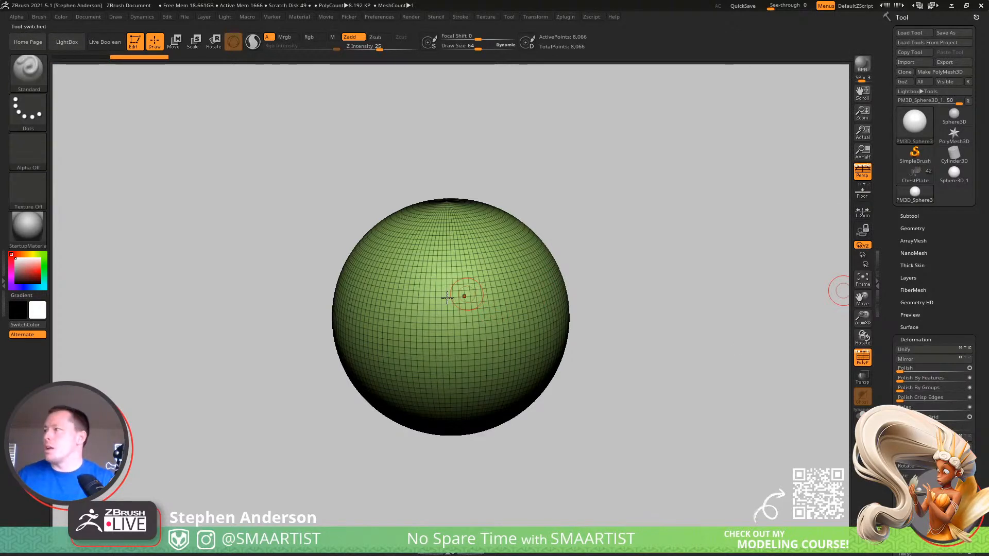
Rename the sphere subtool as PokeBalls_01
left_click(912, 217)
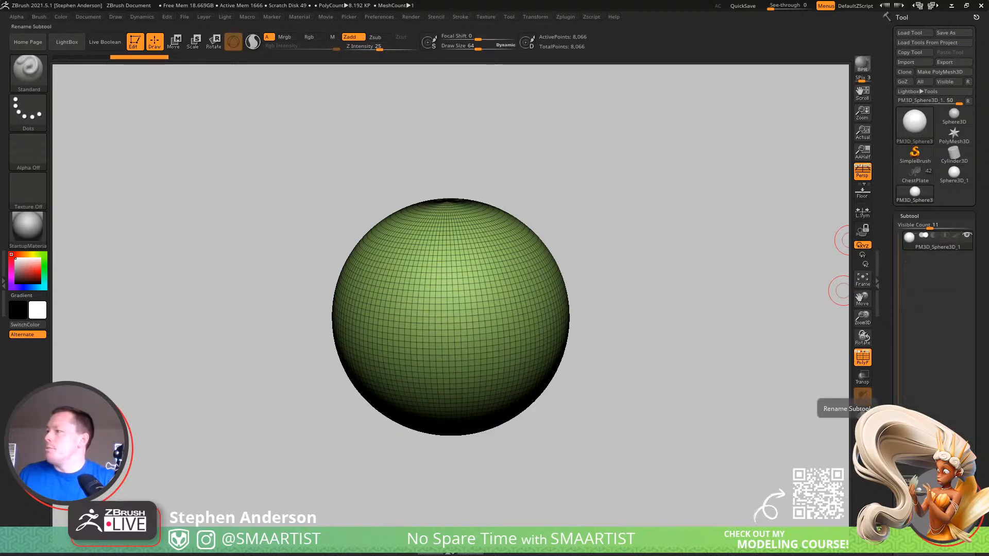
left_click(910, 481)
type("PokeBalls")
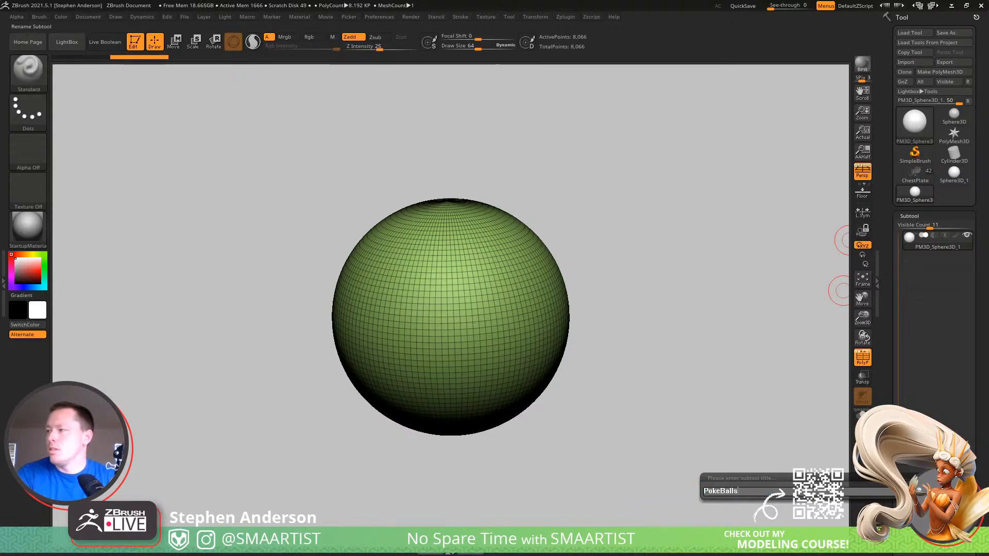
type("_01")
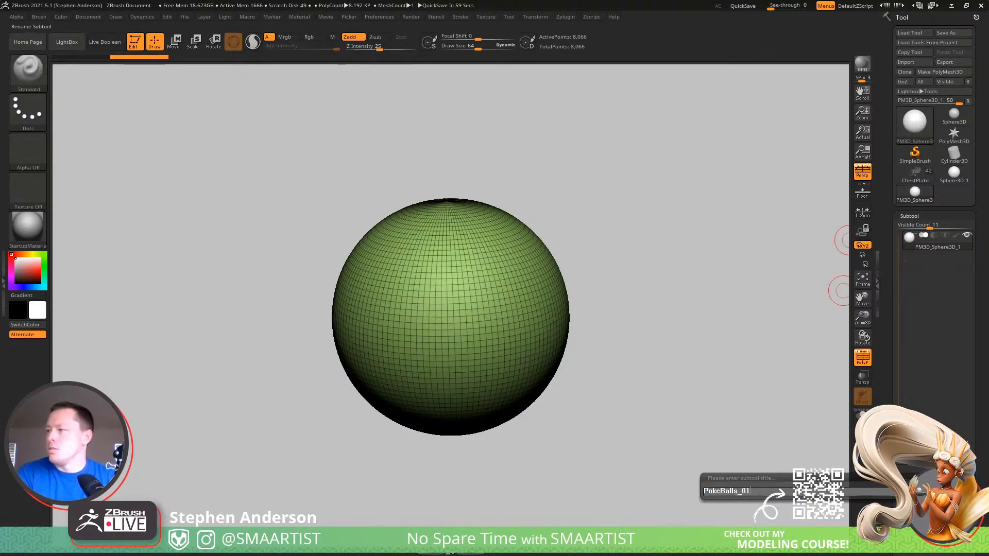
key("Return")
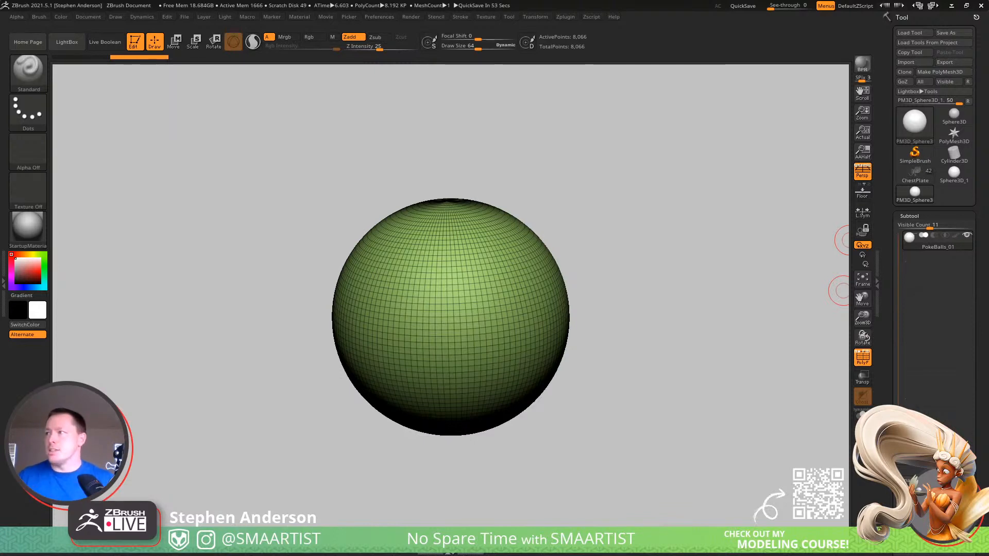
Duplicate the PokeBalls_01 subtool
scroll(982, 494, "down", 2)
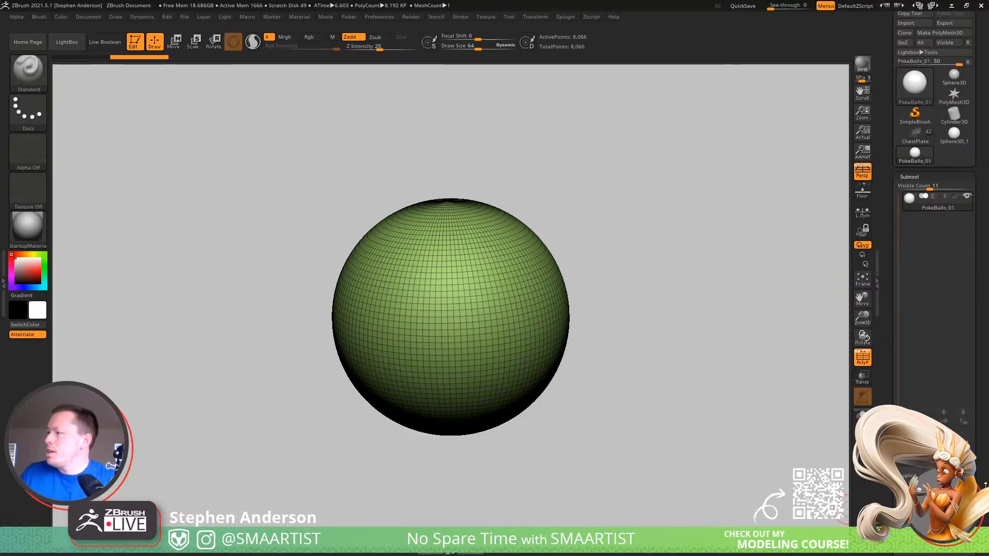
scroll(976, 463, "down", 6)
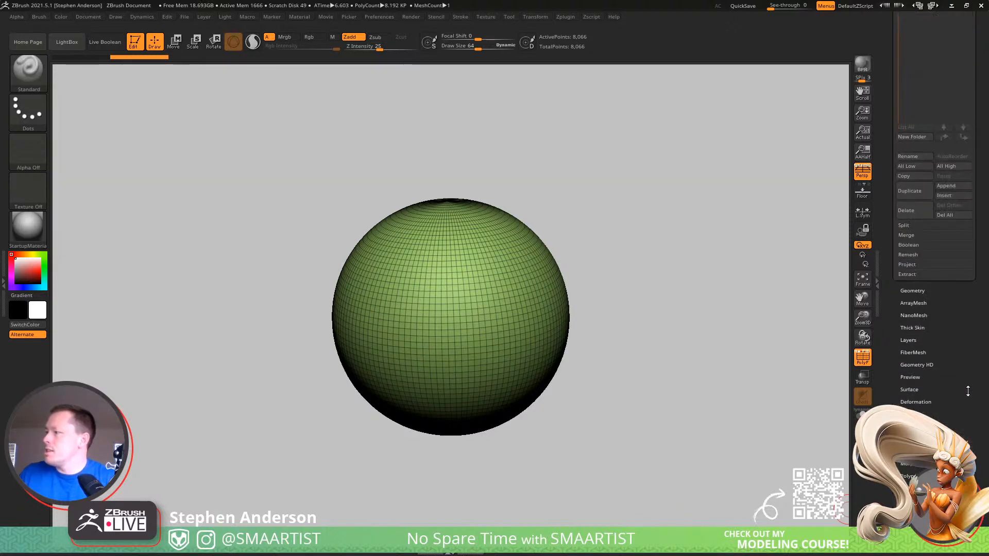
key("ctrl")
key("ctrl+shift+d")
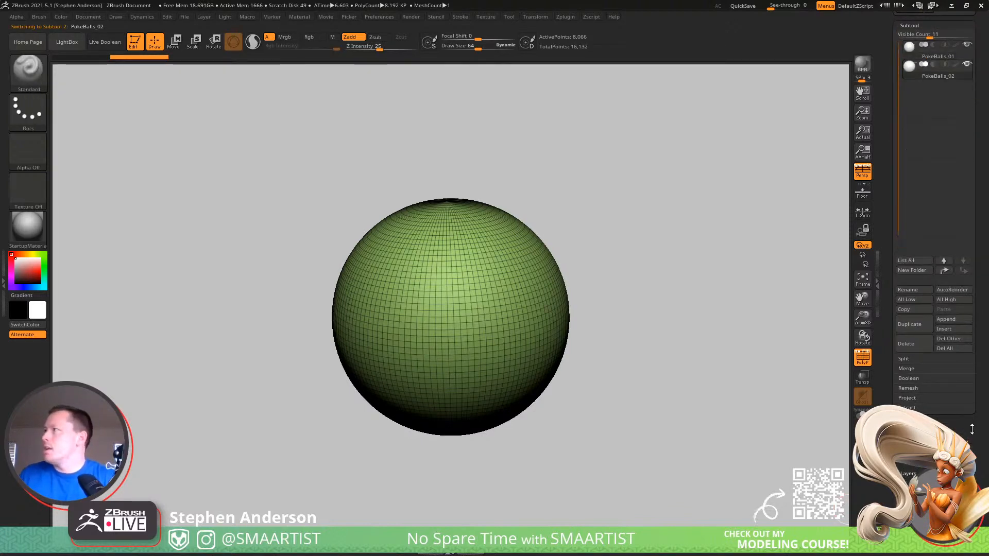
Turn the PokeBalls_01 sphere inside out and shrink the duplicate sphere so it sits inside it, with the polyframe hidden
scroll(971, 429, "down", 12)
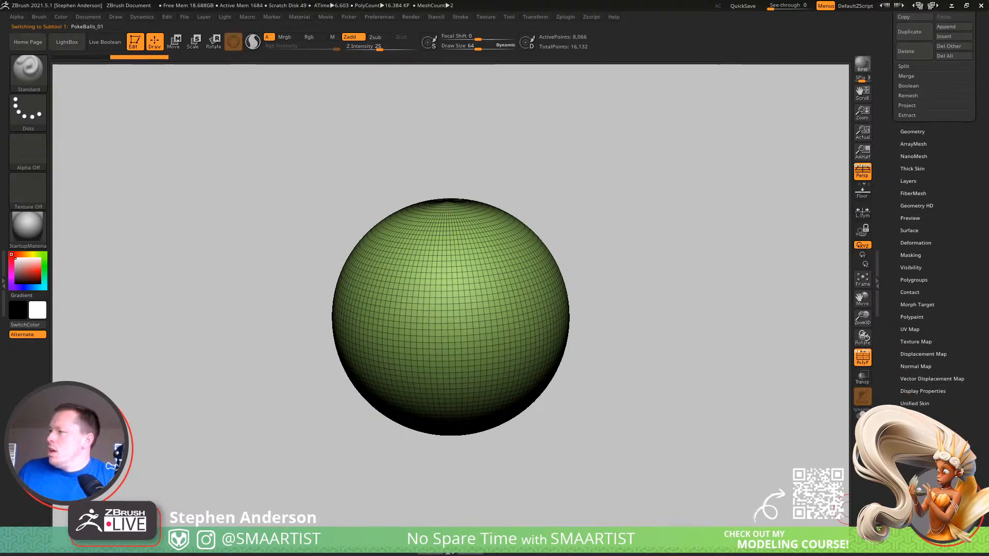
left_click(912, 416)
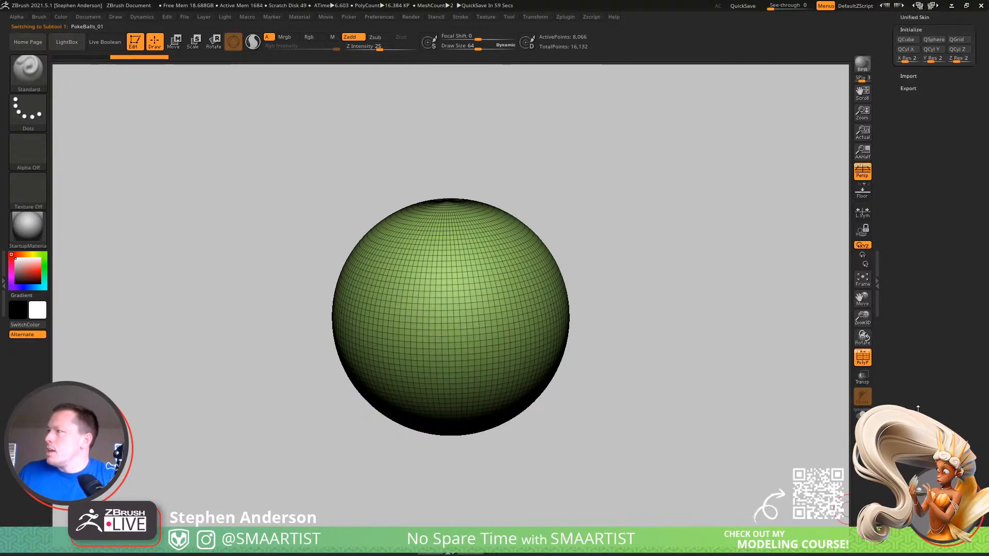
scroll(939, 356, "up", 10)
left_click(915, 347)
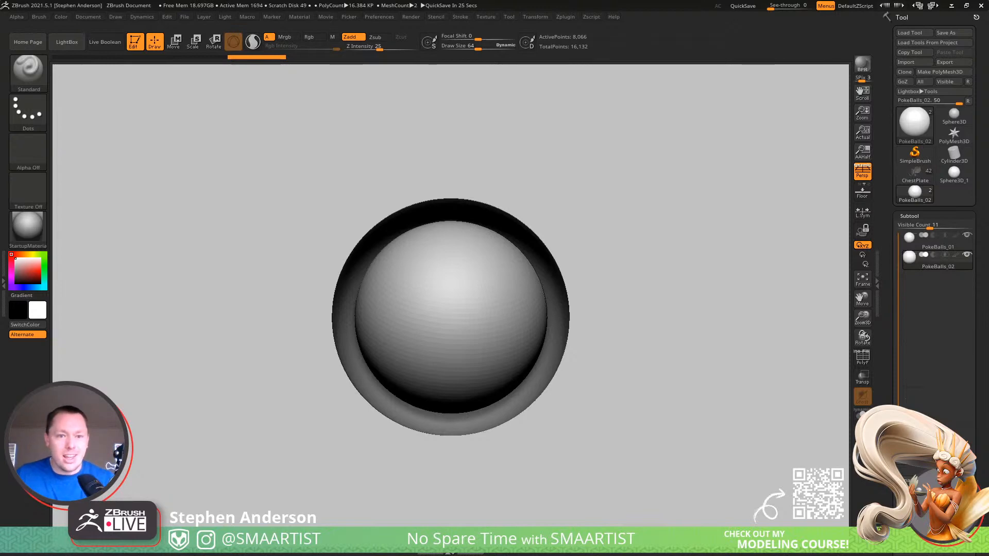
Switch to the Photos viewer to examine the Cheese-borg.jpg concept drawing, and close it
key("alt+Tab")
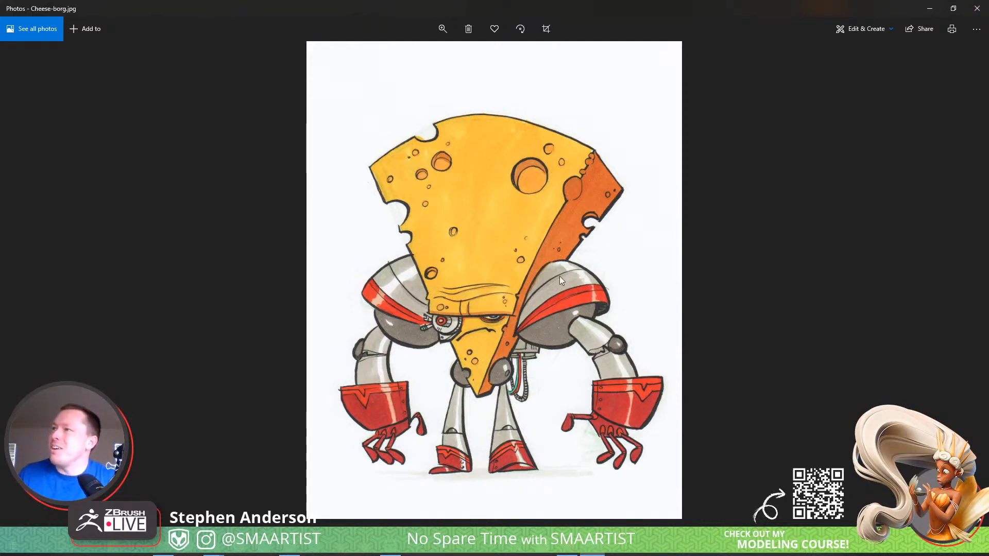
left_click(978, 8)
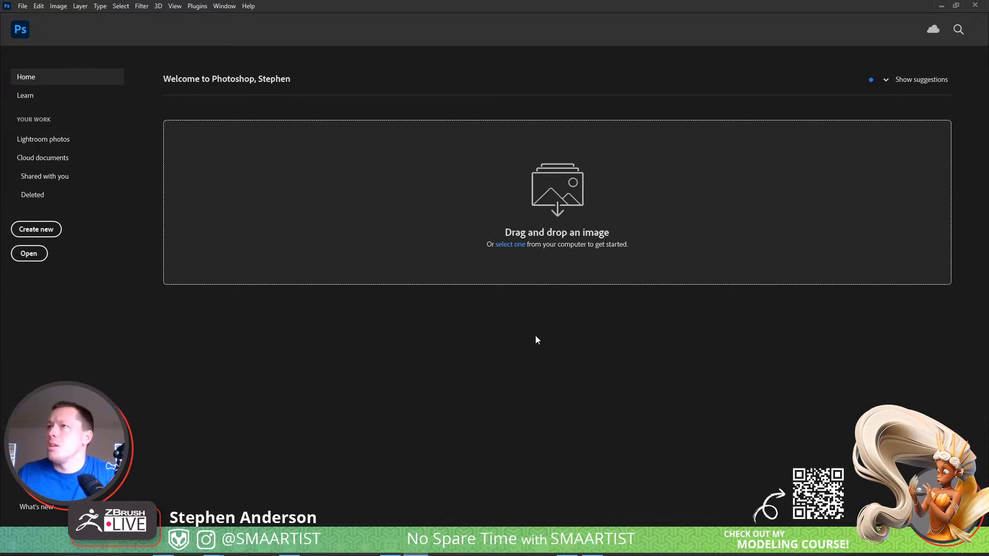
Try to open the image Photo Mar 27, 9 32 09 AM.heic in Photoshop, and close Photoshop
left_click_drag(507, 340, 493, 347)
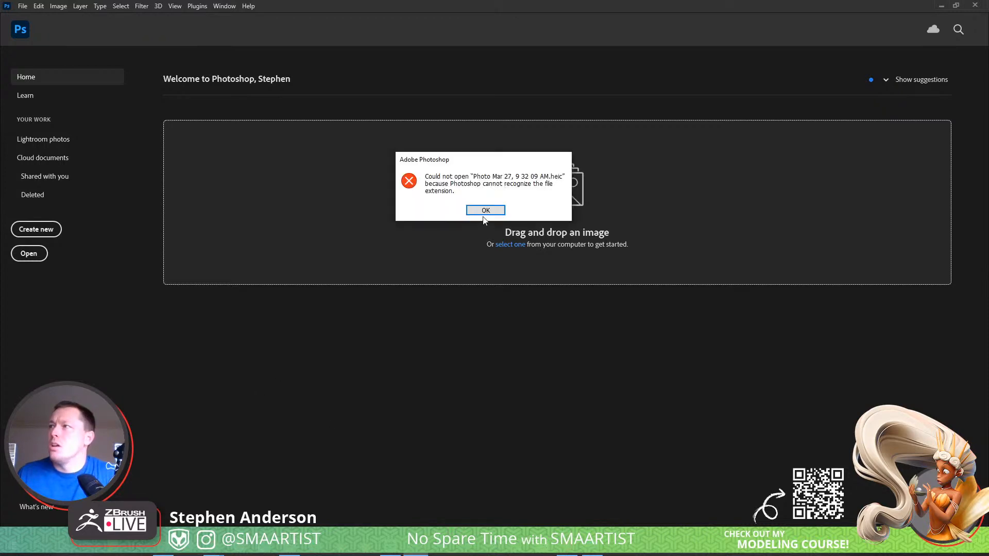
left_click(488, 211)
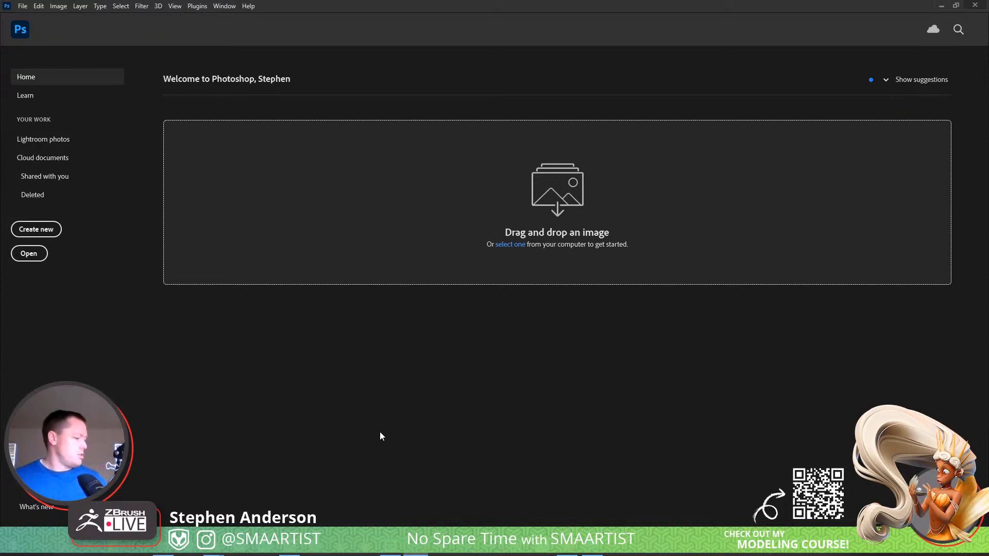
key("alt+F4")
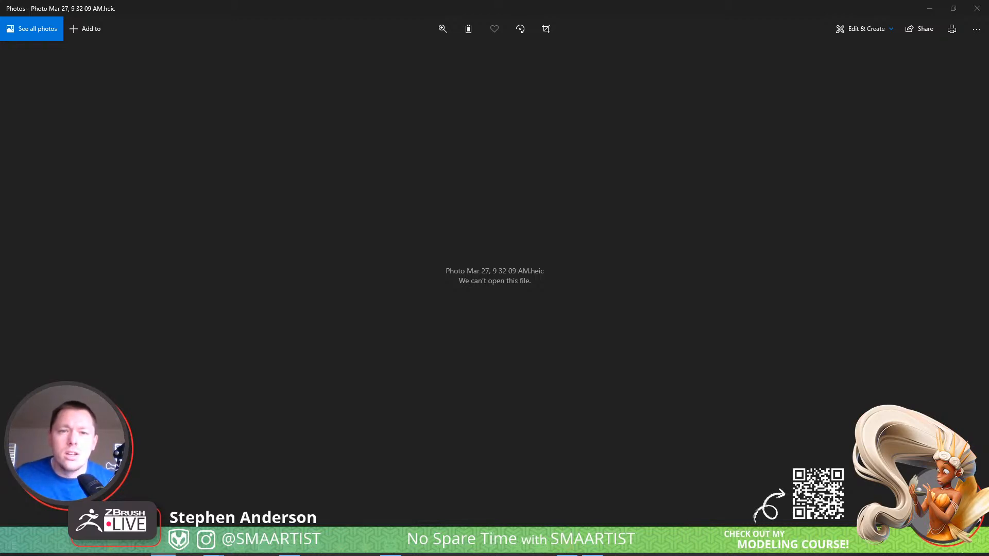
Close the HEIC file in Photos and display the sketchbook image Photo Mar 27, 9 32 26 AM.jpg
left_click(976, 8)
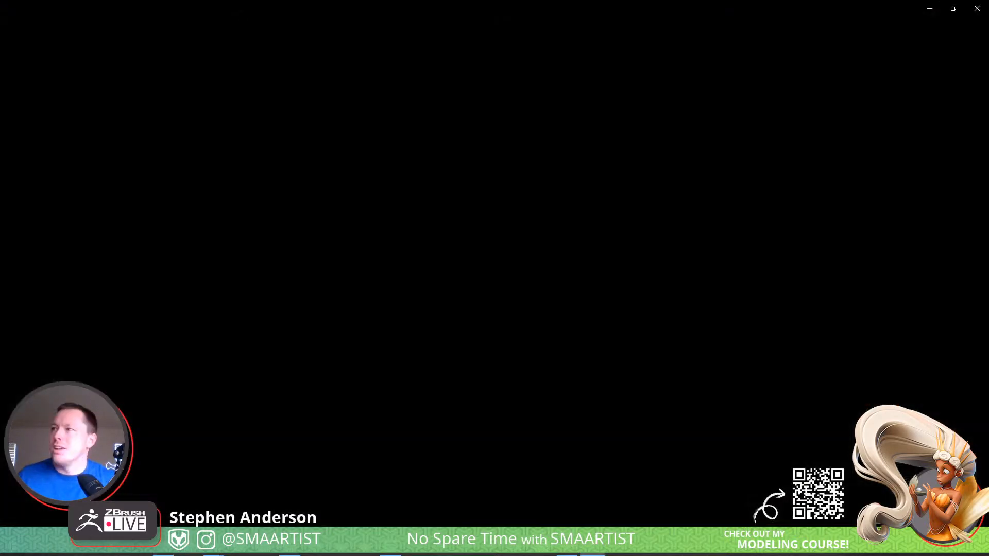
key("Right")
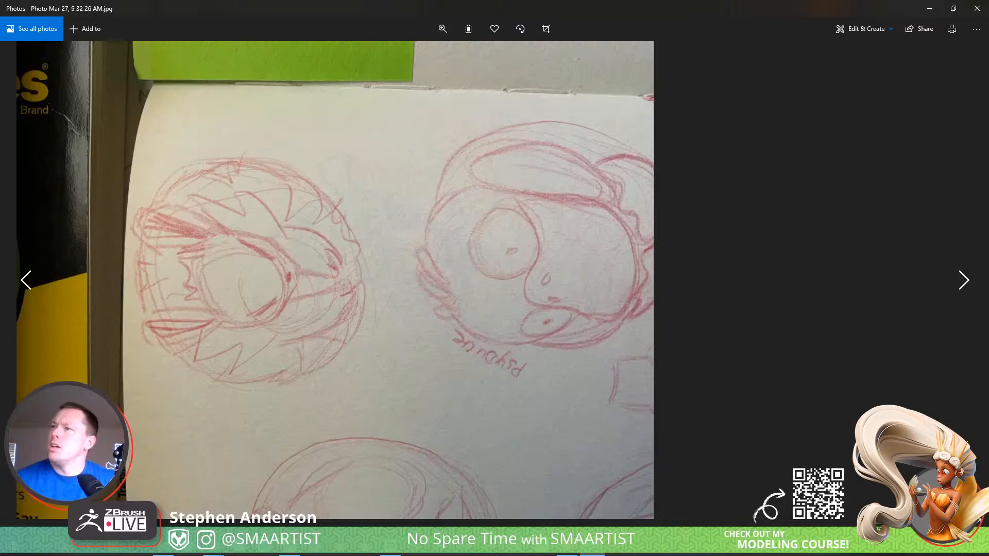
Find the Flareon close-up, Photo Mar 27, 9 32 13 AM.jpg, rotate it upright and straighten it to -28°
key("Right")
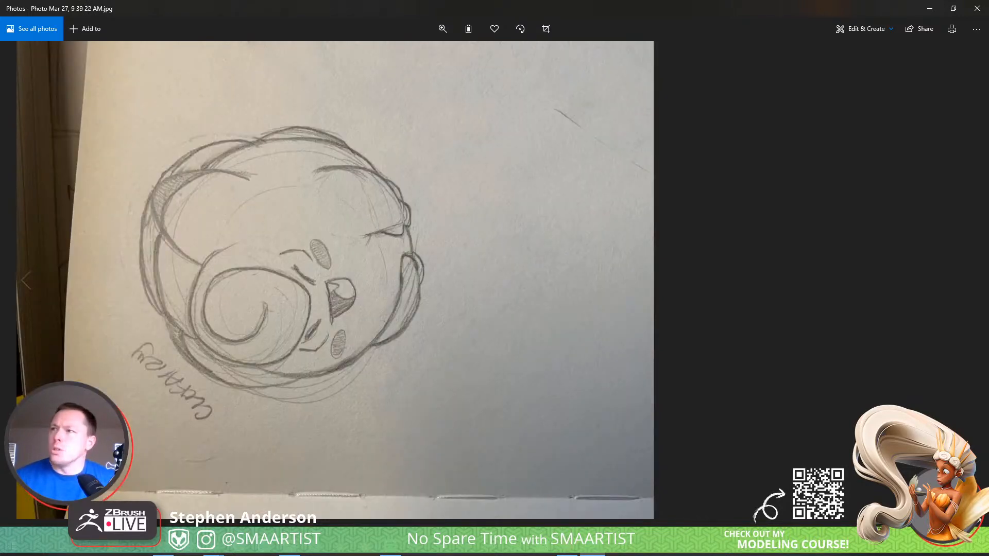
key("Left")
key("Left")
key("Left")
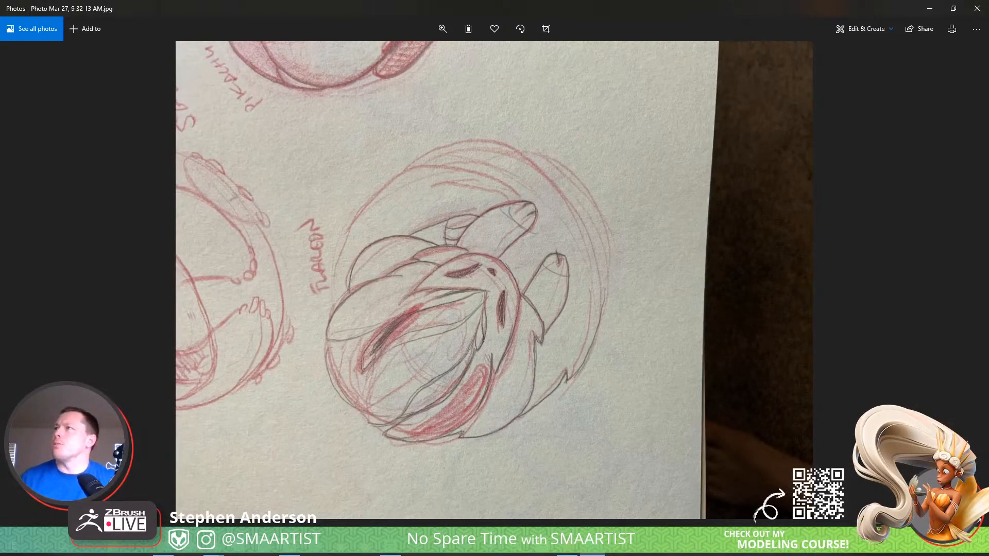
left_click(520, 28)
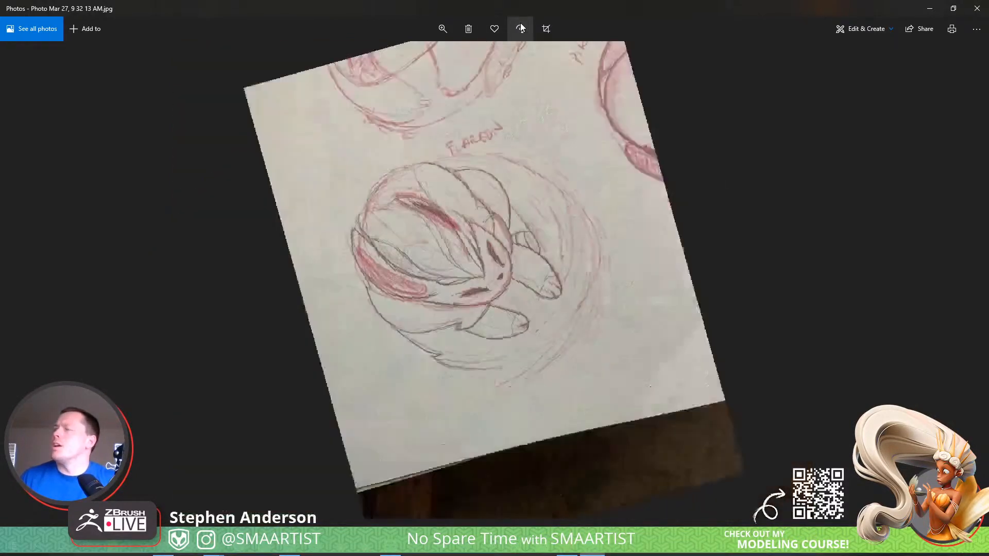
left_click(545, 28)
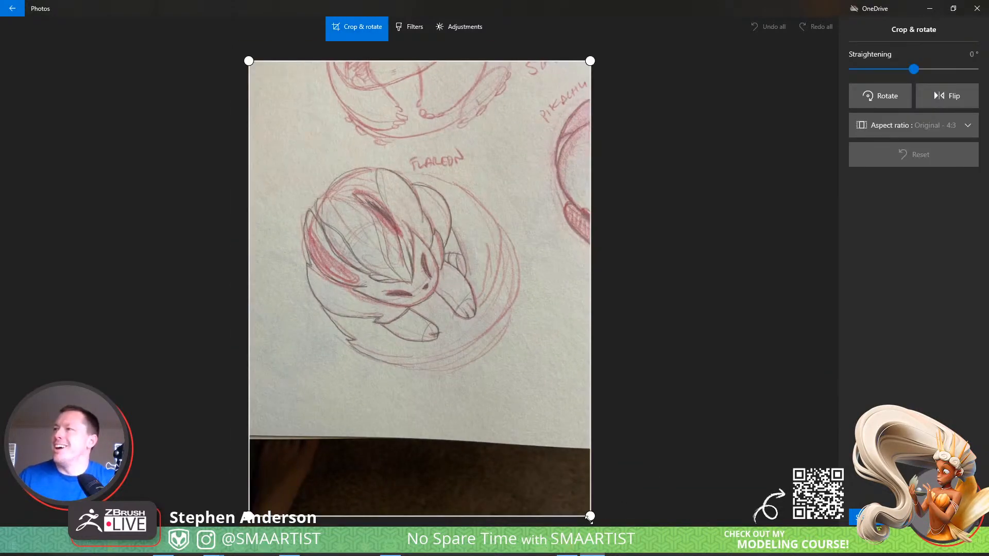
left_click_drag(913, 69, 954, 73)
Crop the Flareon photo with a custom aspect ratio tightly around the sketch and its name label, and save it
left_click_drag(590, 515, 617, 450)
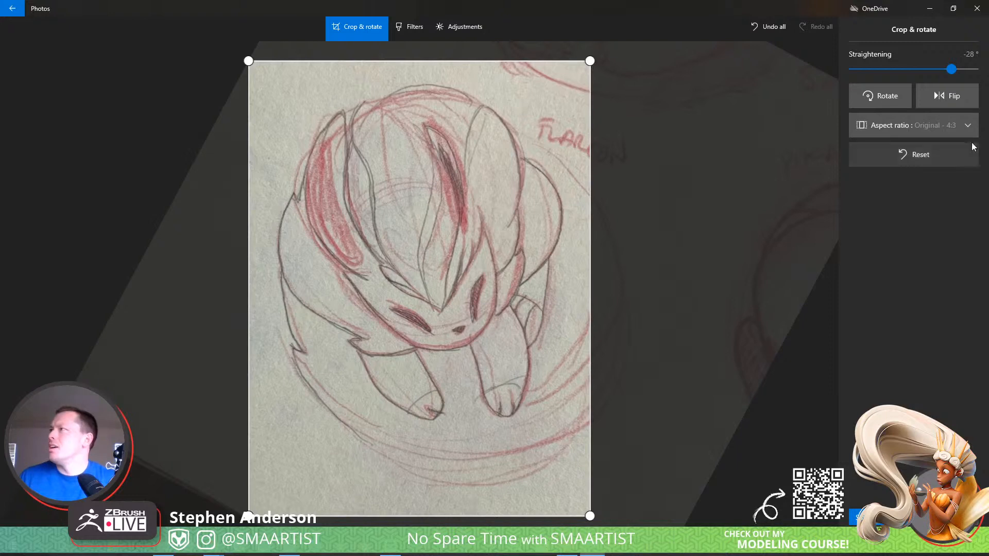
left_click(954, 129)
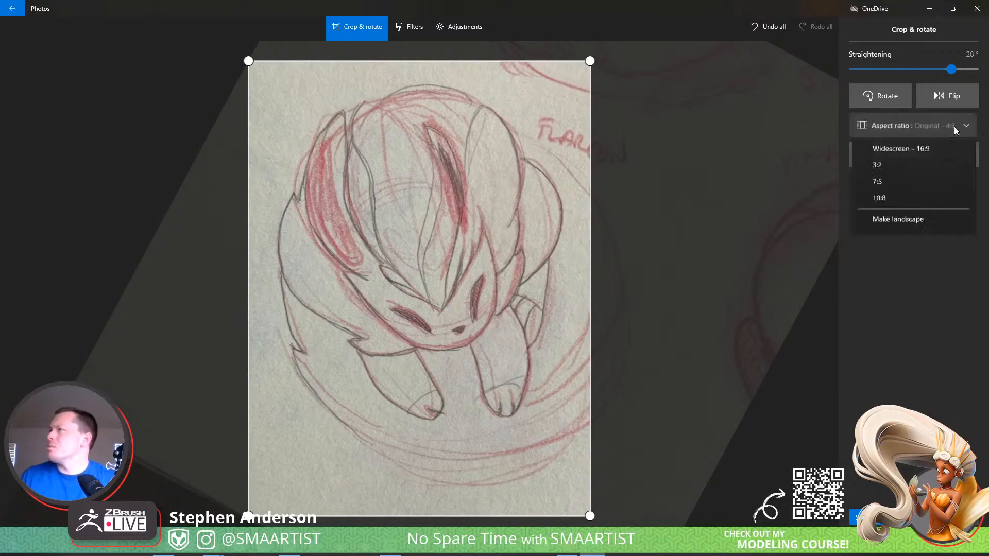
left_click(909, 154)
left_click_drag(590, 214, 658, 207)
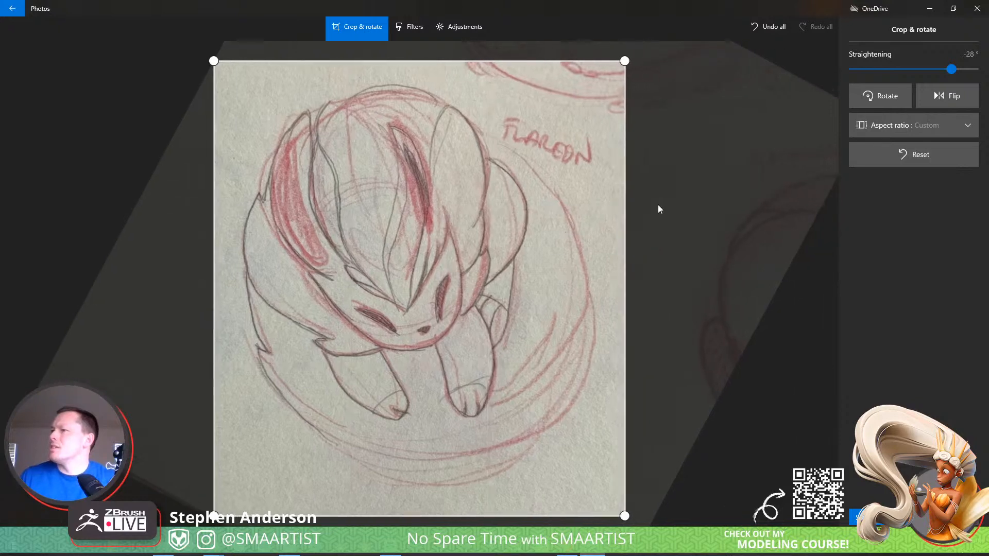
left_click_drag(444, 61, 443, 76)
left_click_drag(235, 515, 234, 499)
left_click_drag(643, 349, 626, 349)
left_click_drag(197, 320, 228, 305)
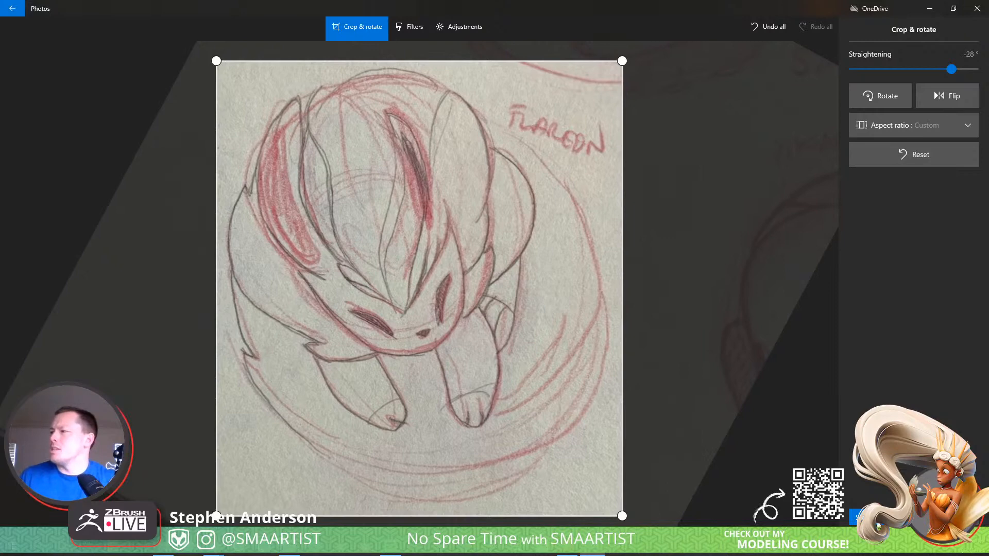
left_click(874, 515)
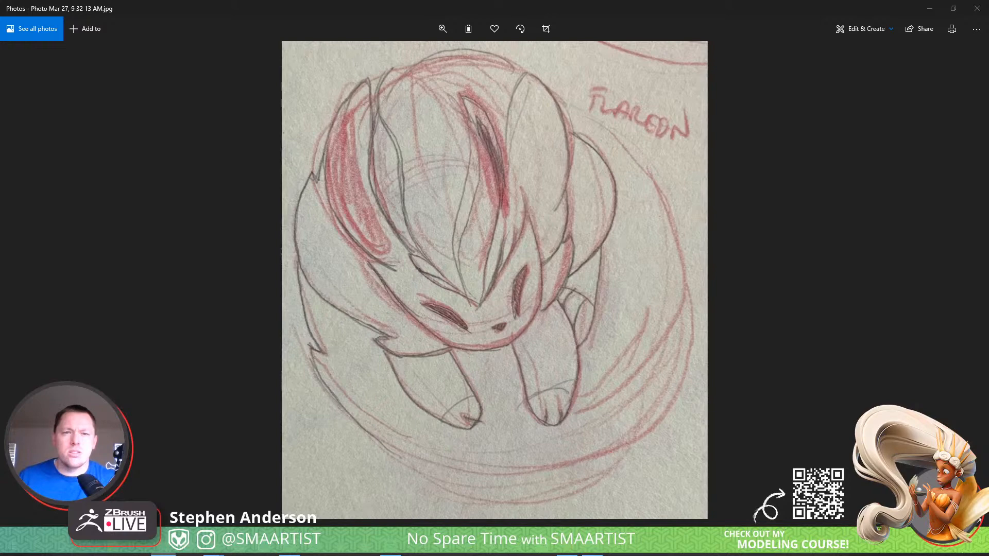
Rotate the sketchbook page Photo Mar 27, 9 32 03 AM.jpg upright, crop it to the Pikachu sketch with its label, and save it
key("Left")
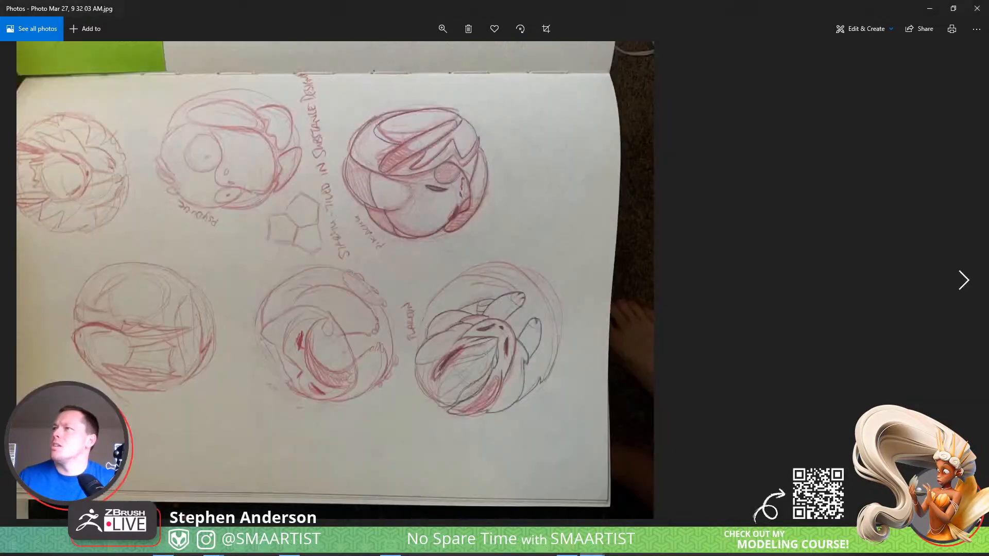
left_click(545, 29)
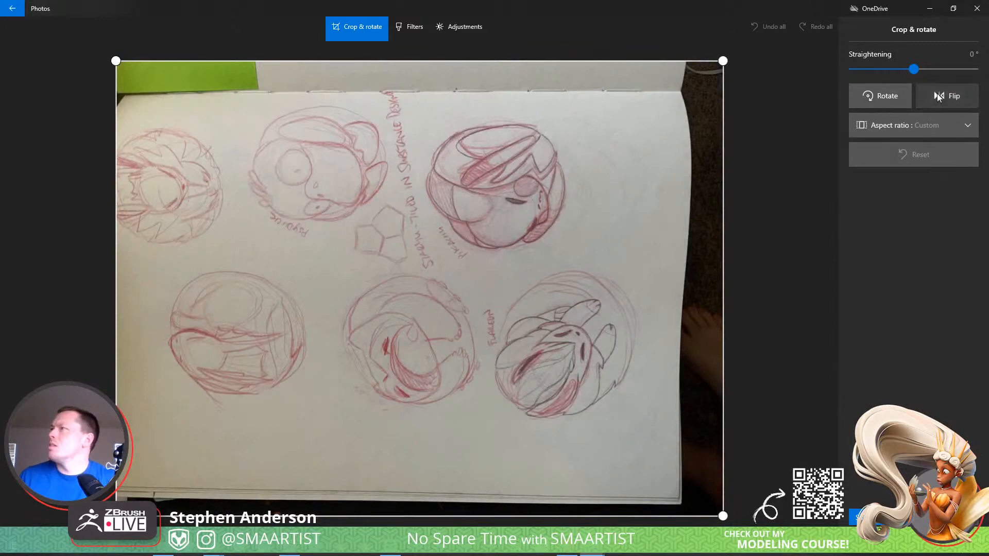
left_click(869, 101)
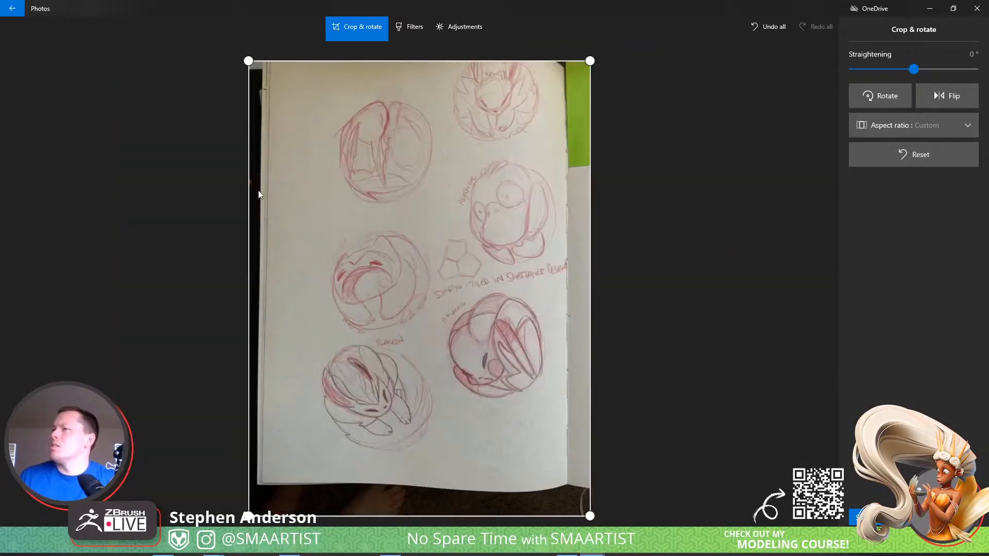
mouse_move(248, 59)
left_mouse_down()
mouse_move(496, 261)
mouse_move(421, 286)
mouse_move(433, 287)
left_mouse_up()
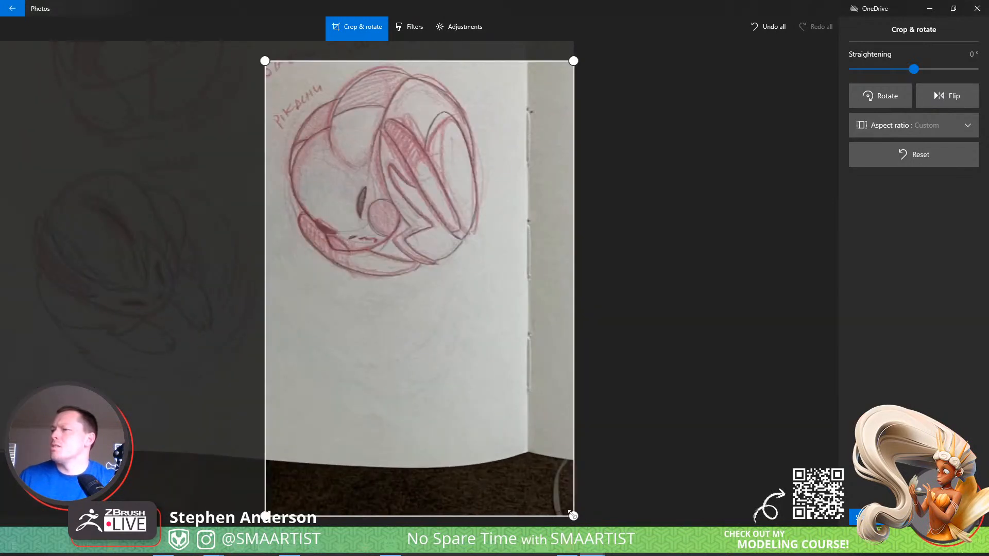
mouse_move(574, 515)
left_mouse_down()
mouse_move(505, 336)
mouse_move(499, 285)
left_mouse_up()
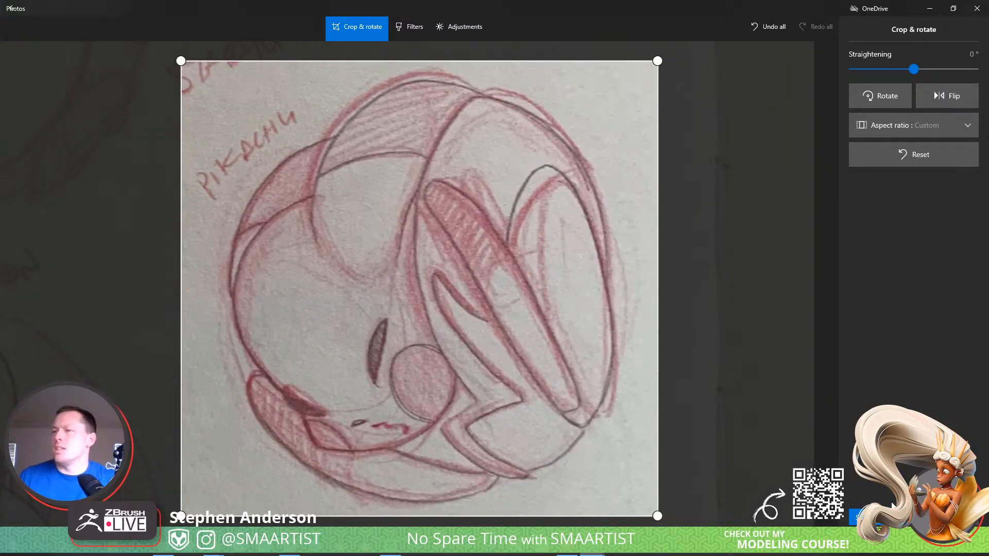
left_click(892, 506)
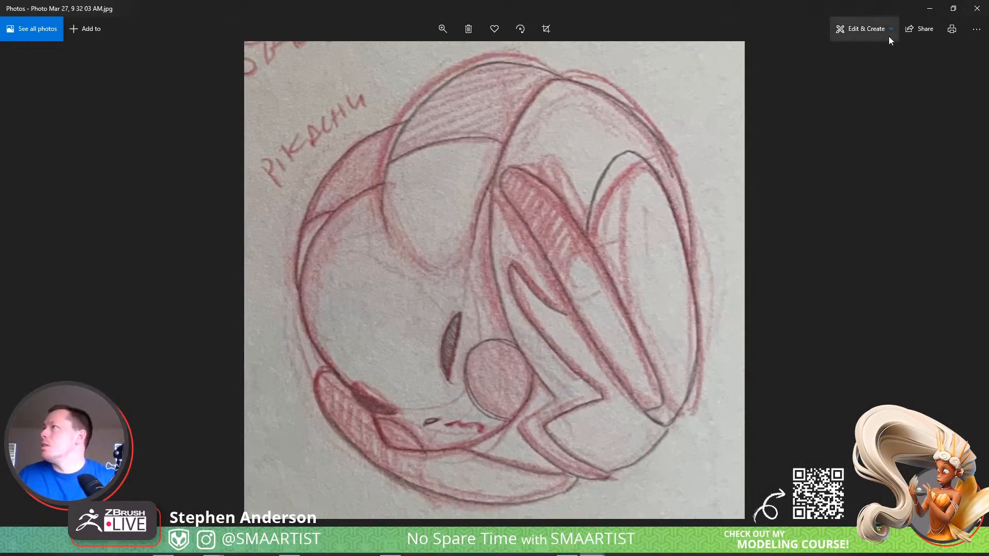
Raise the Pikachu image's light and color slightly, set clarity to maximum, lower the vignette below neutral, and save the adjustments
left_click(850, 30)
left_click(845, 63)
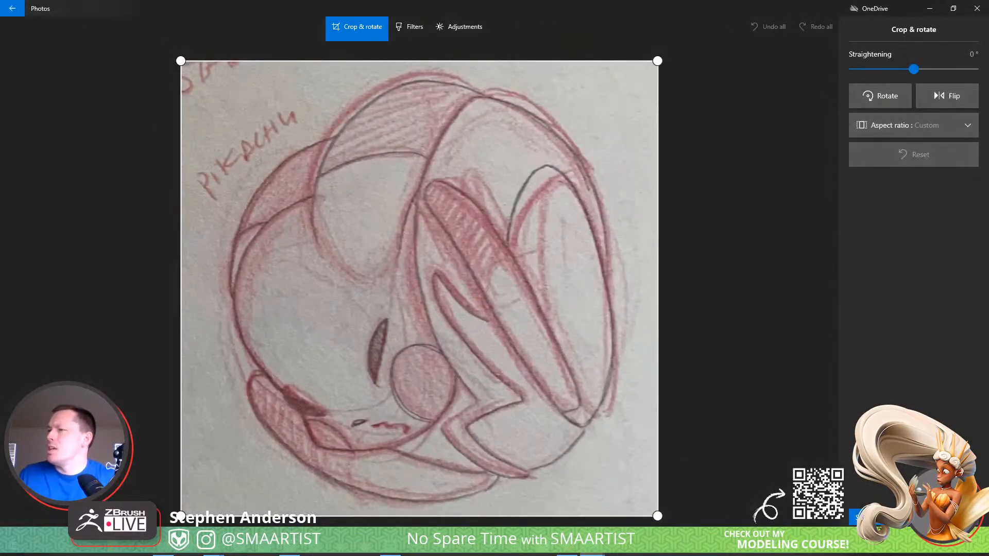
left_click(460, 27)
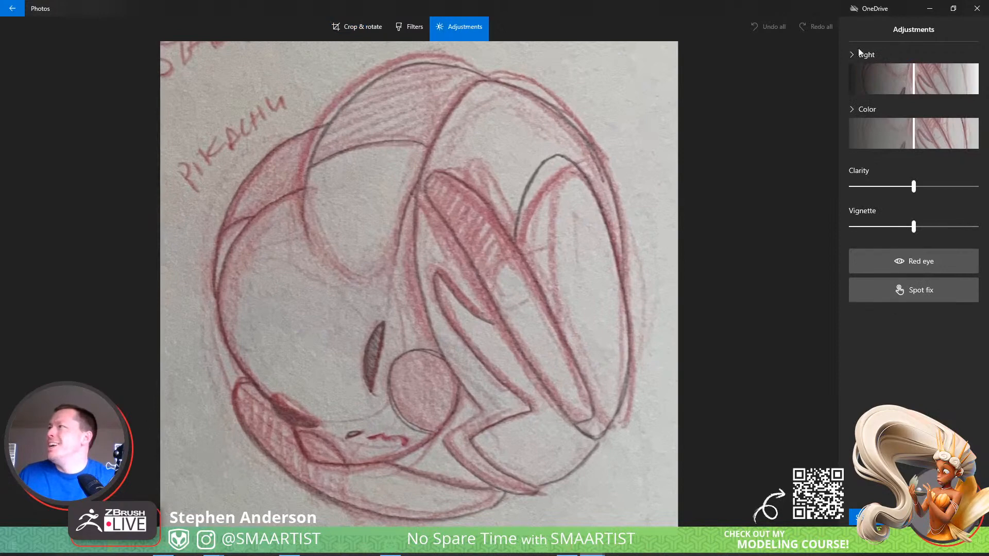
mouse_move(939, 78)
left_mouse_down()
mouse_move(978, 78)
mouse_move(951, 78)
left_mouse_up()
mouse_move(921, 132)
left_mouse_down()
mouse_move(979, 138)
mouse_move(930, 138)
left_mouse_up()
left_click_drag(948, 82, 926, 79)
left_click_drag(914, 186, 987, 178)
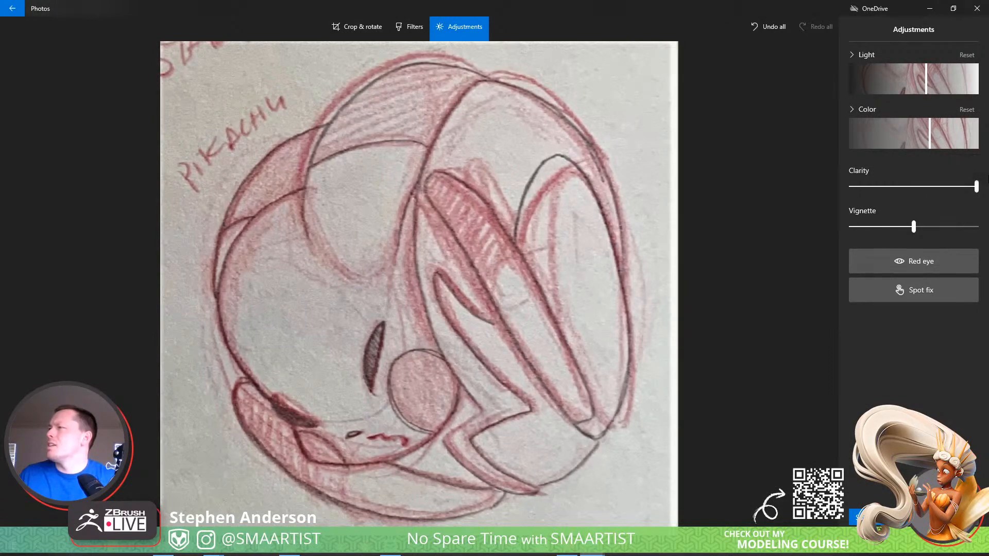
left_click_drag(918, 228, 896, 236)
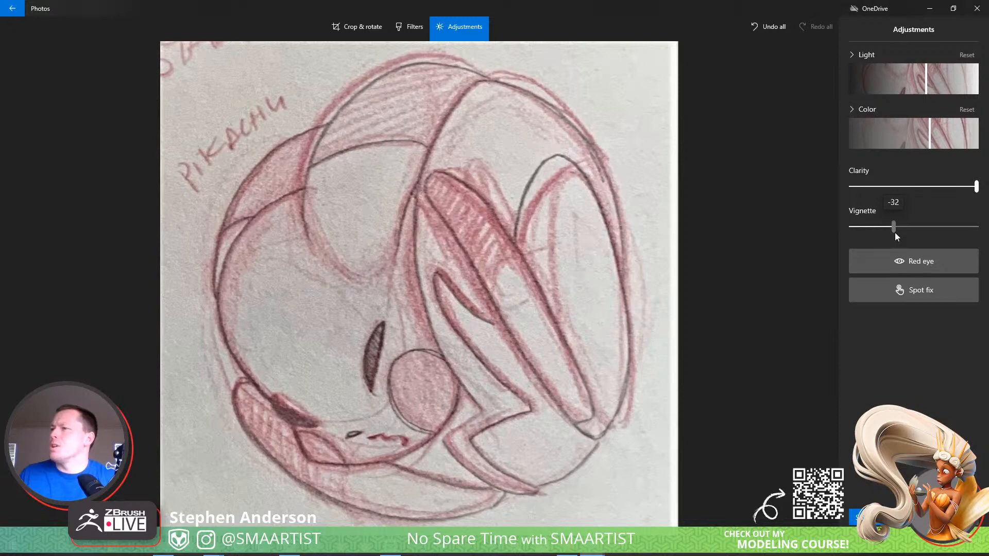
left_click_drag(898, 233, 897, 233)
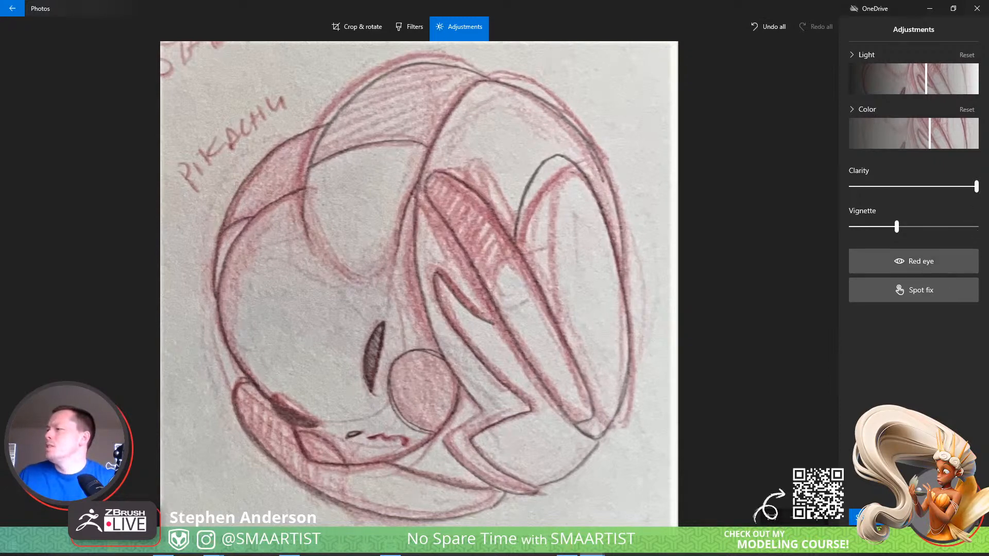
key("ctrl+s")
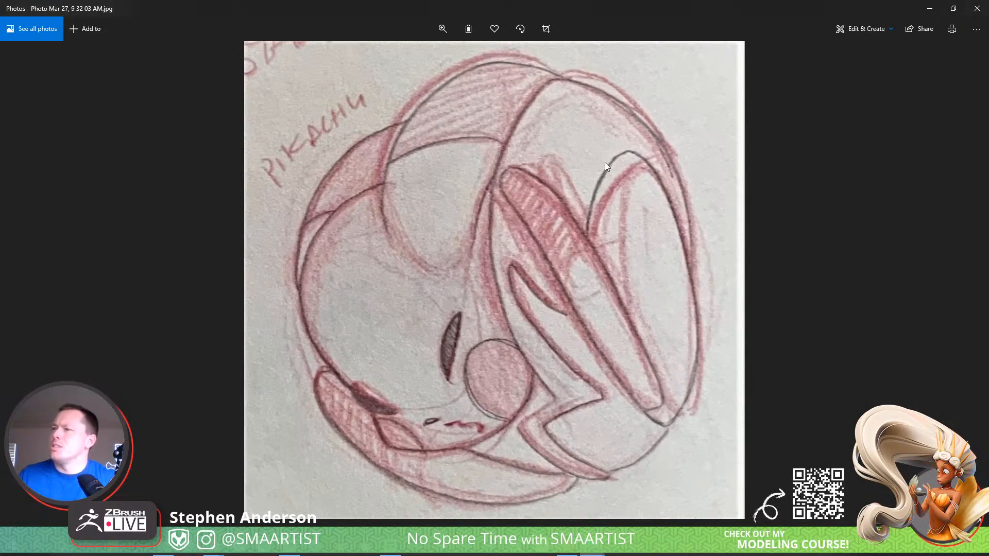
Close the Photos windows to return to ZBrush, and pin the _Pokemon folder to Quick access while importing a texture image
left_click(976, 8)
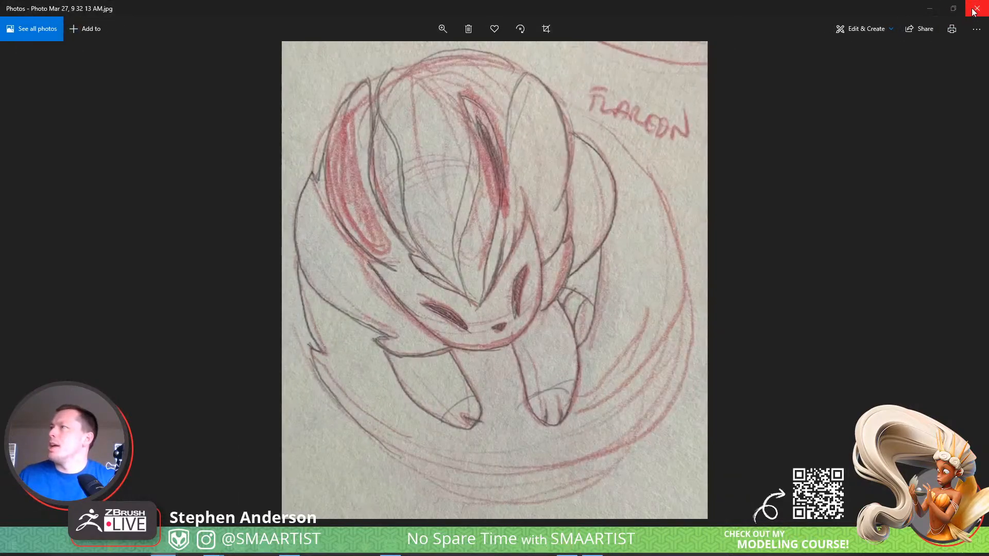
left_click(976, 8)
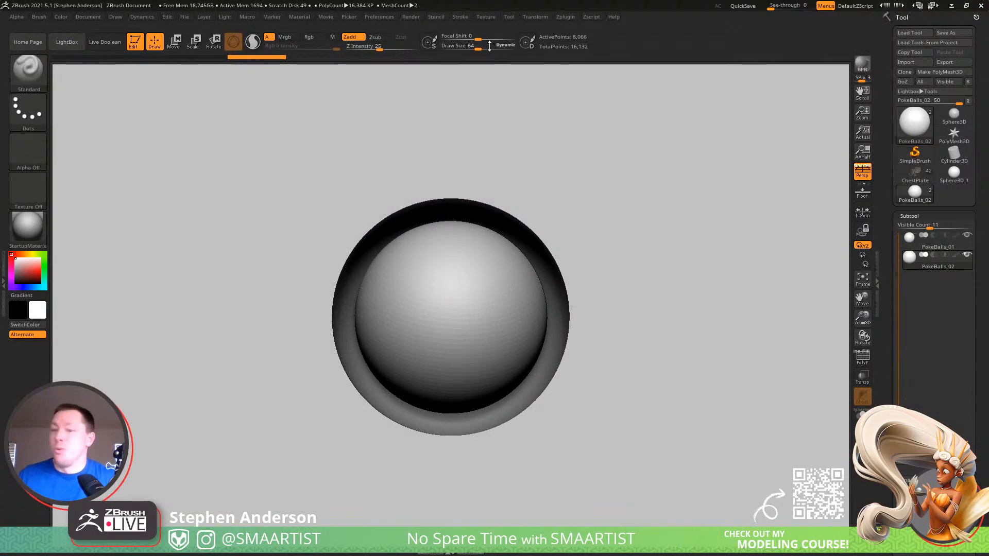
left_click(488, 17)
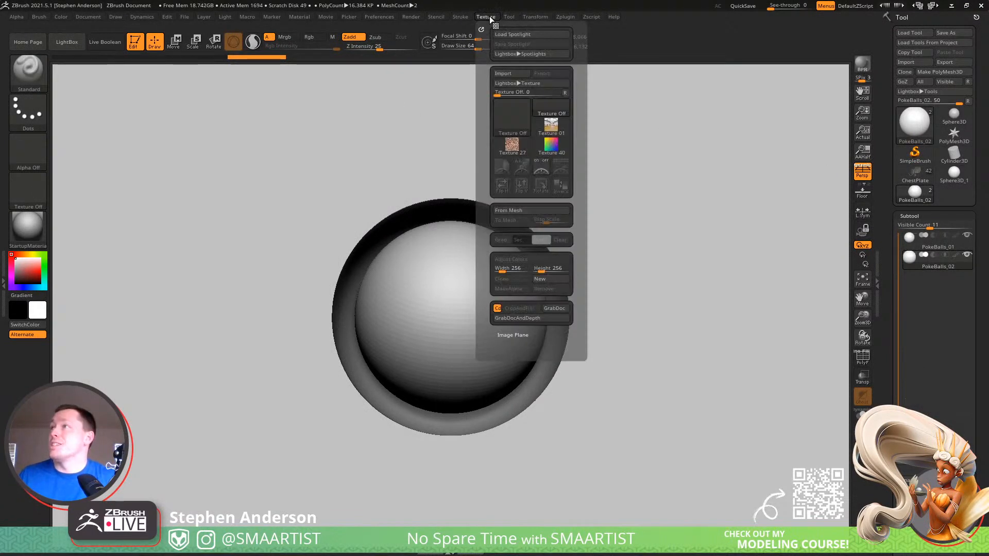
left_click(518, 76)
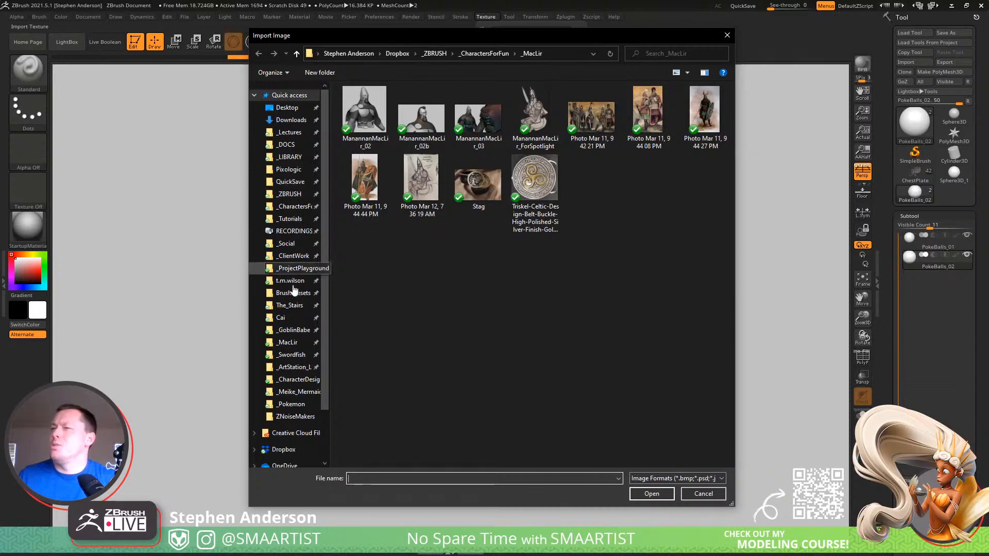
right_click(298, 406)
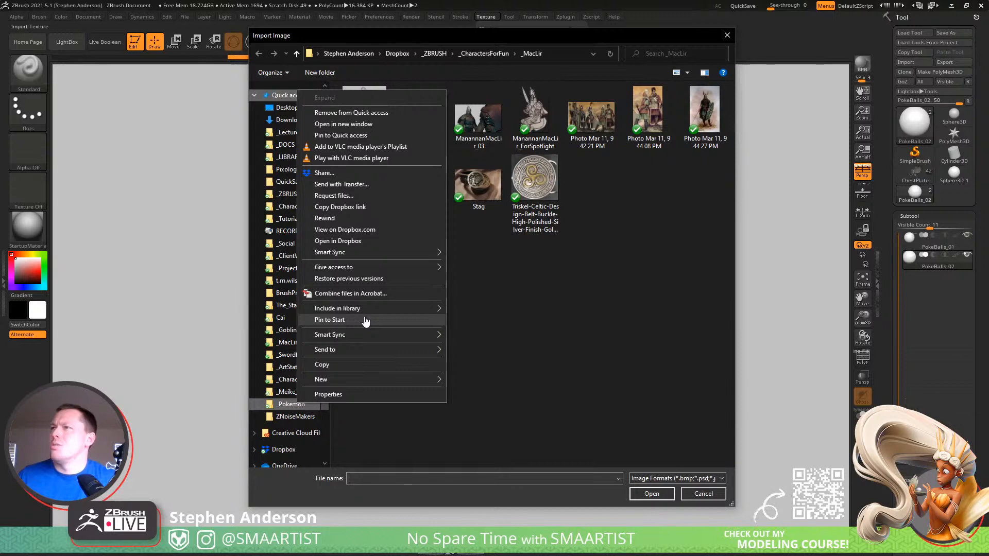
left_click(349, 135)
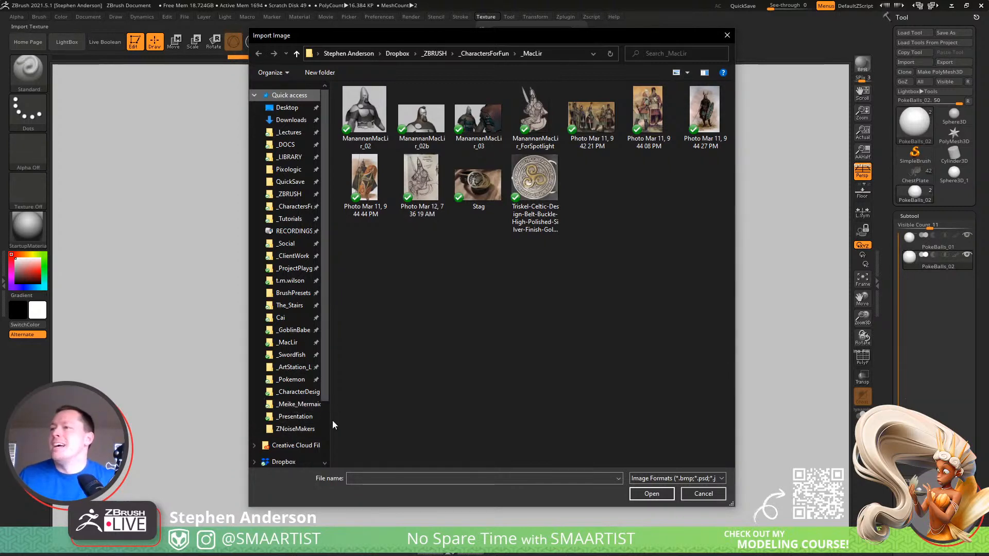
Import the cropped Pikachu image Photo Mar 27, 9 32 03 AM from the _Pokemon folder as a texture
left_click(293, 380)
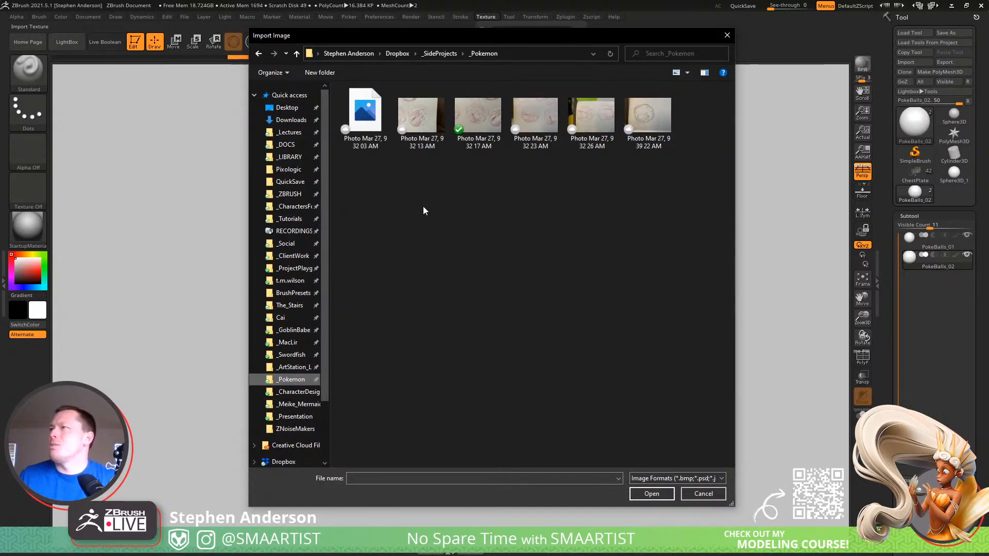
left_click(369, 103)
right_click(366, 101)
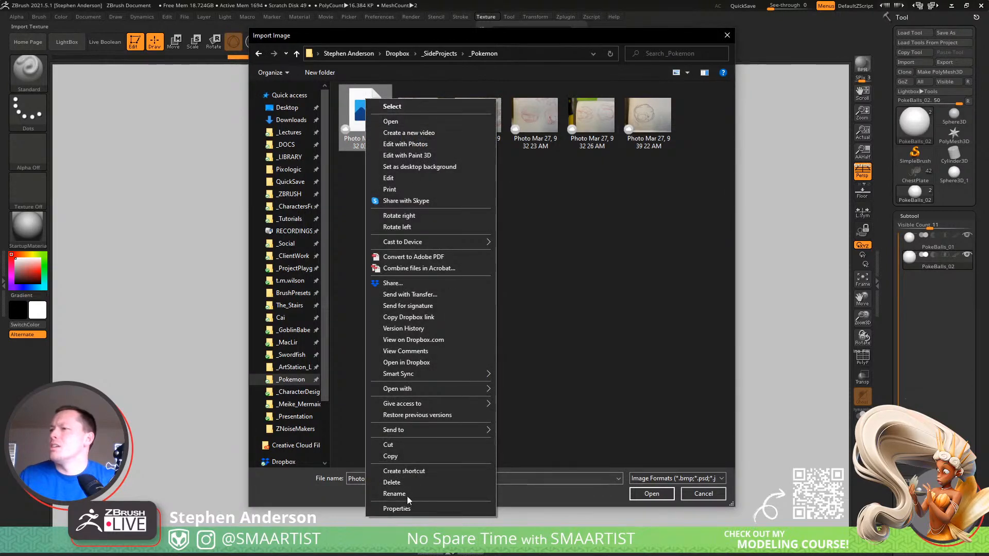
mouse_move(471, 391)
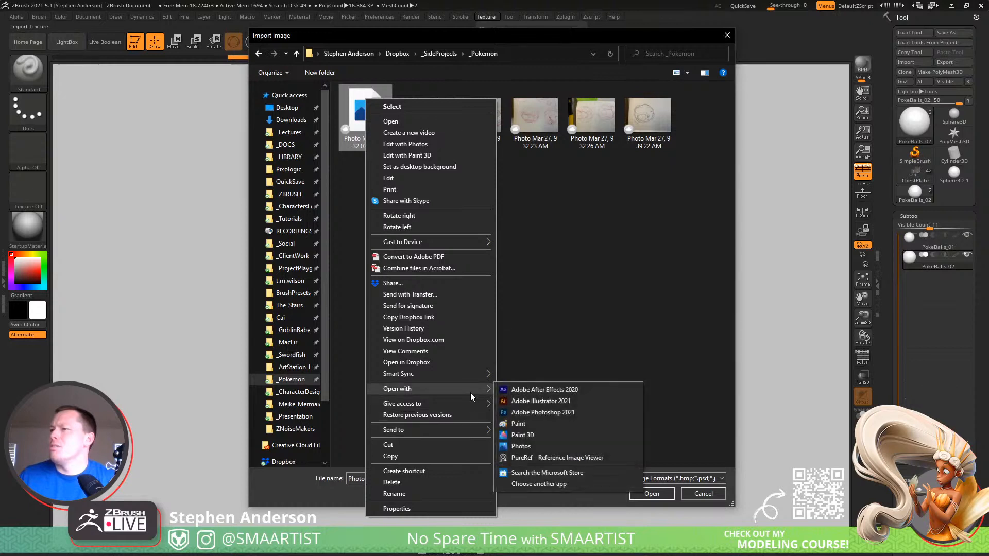
left_click(507, 374)
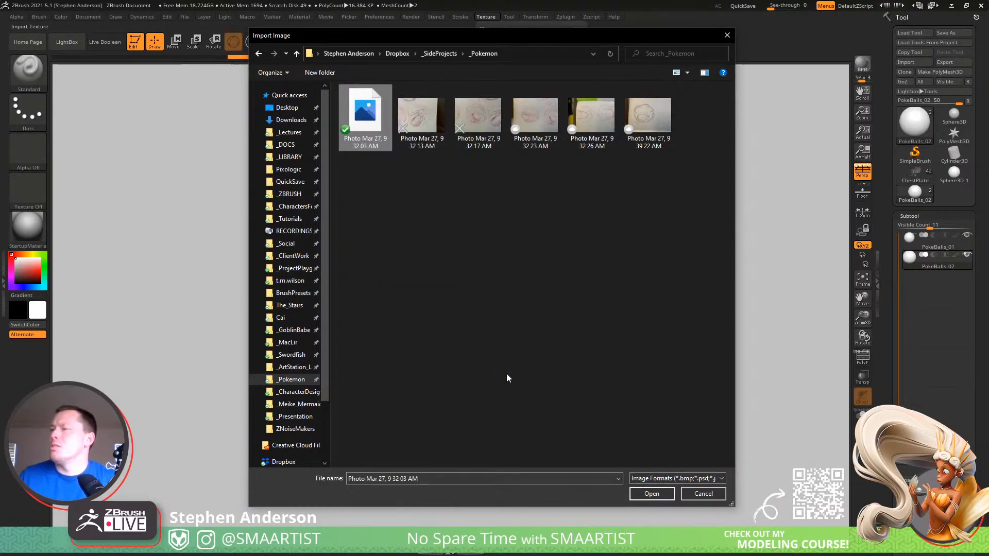
double_click(369, 126)
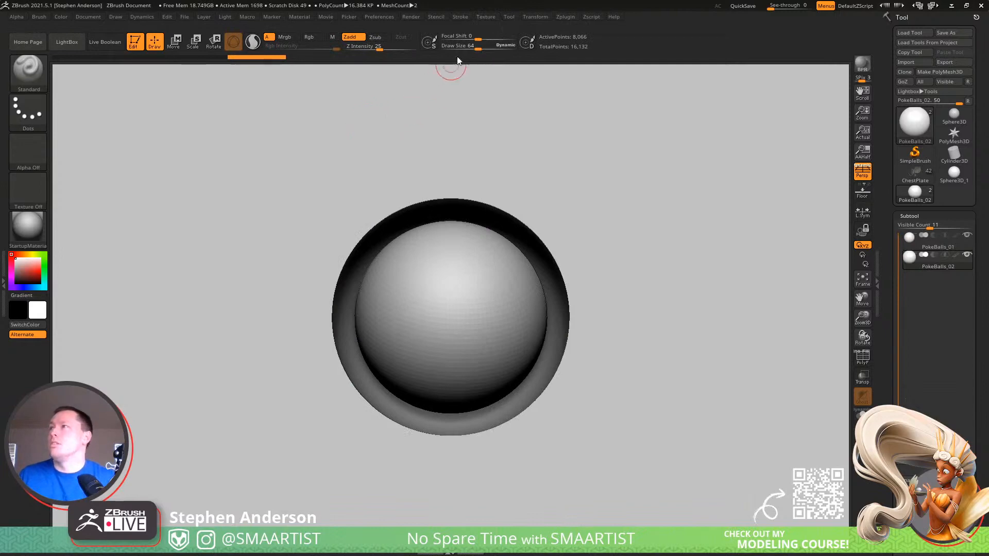
Add the imported Pikachu texture to Spotlight, scale it down to about half size, and place it above and beside the spheres
left_click(487, 17)
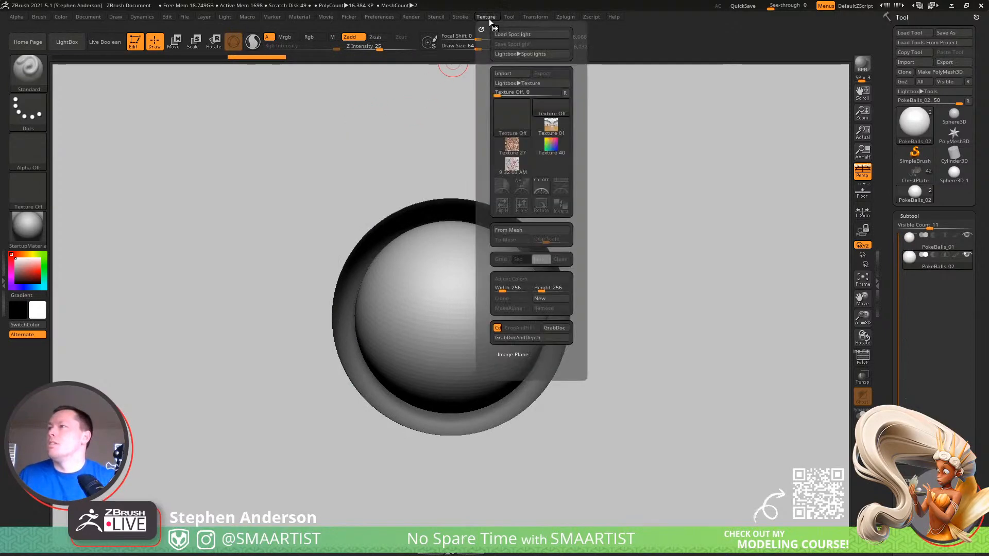
left_click(513, 166)
left_click(541, 186)
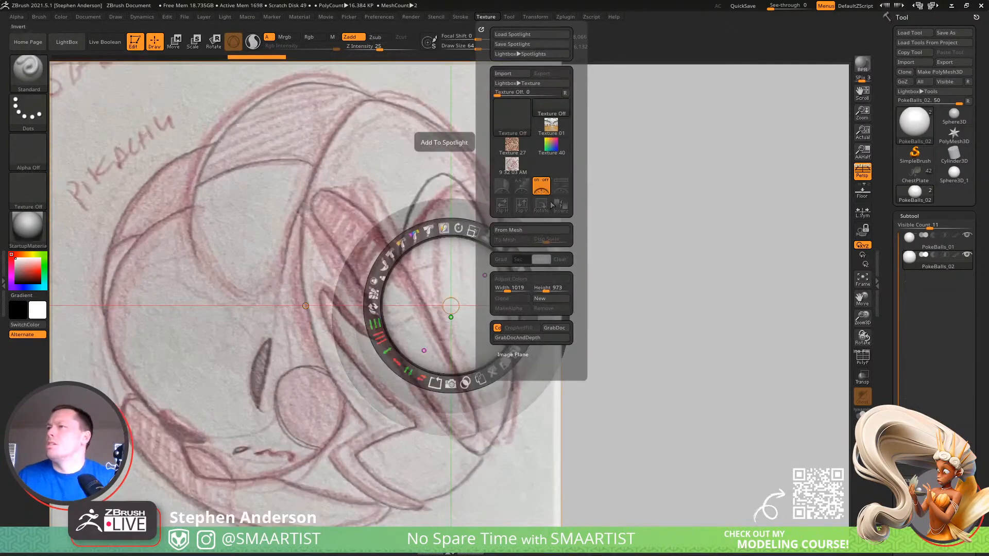
mouse_move(472, 231)
left_mouse_down()
mouse_move(463, 219)
mouse_move(406, 231)
left_mouse_up()
left_click_drag(471, 268, 323, 185)
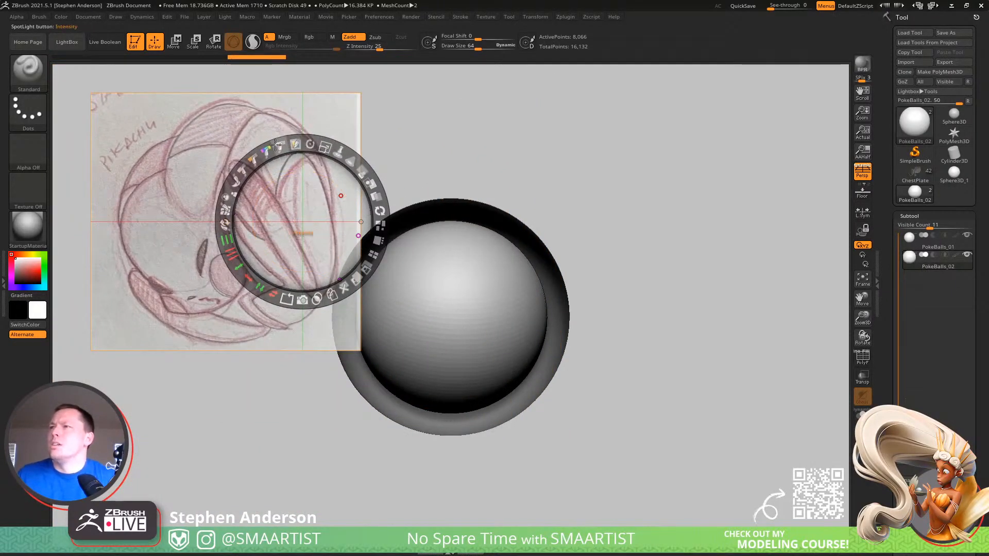
Rotate the Pikachu sketch about 30 degrees clockwise in Spotlight, raise its opacity, and leave Spotlight editing
left_click(294, 145)
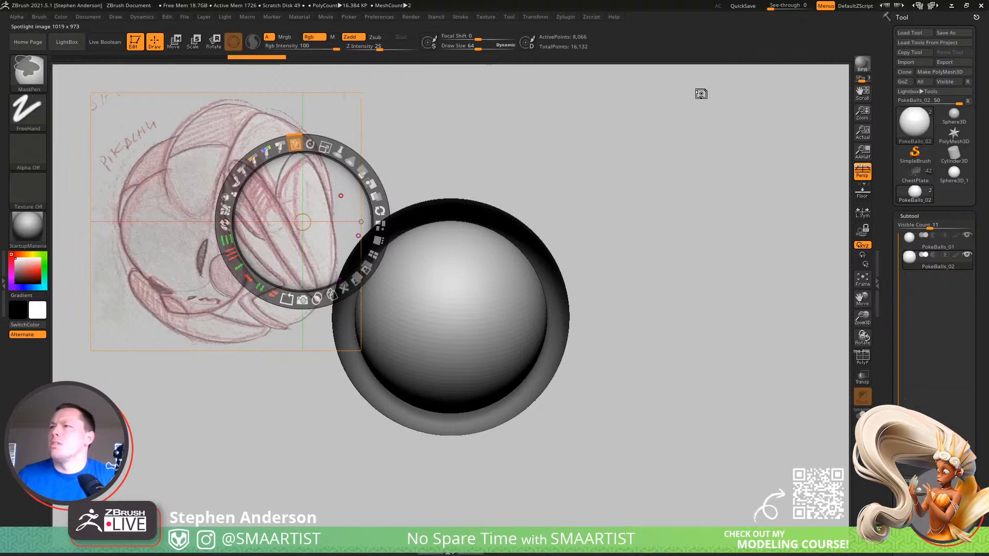
left_click(295, 145)
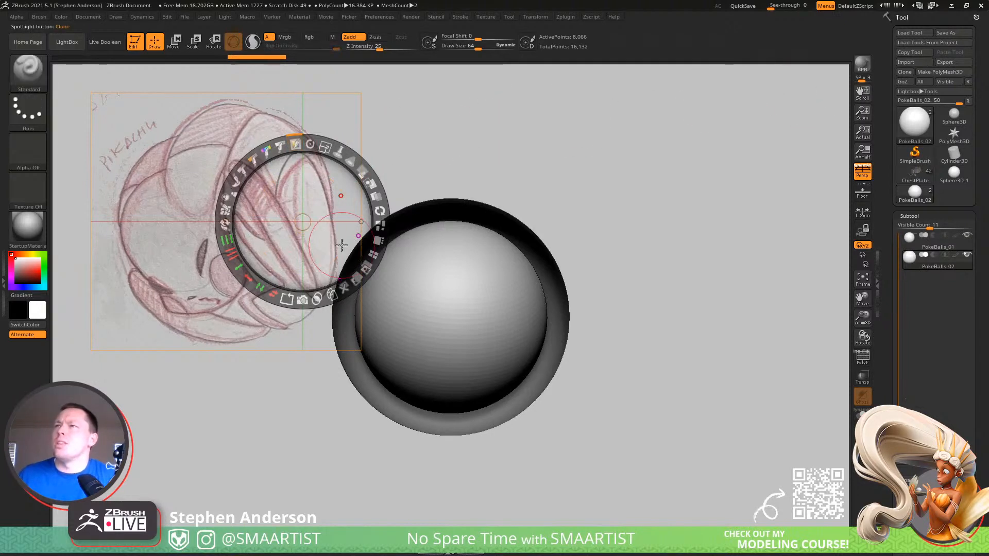
mouse_move(309, 145)
left_mouse_down()
mouse_move(329, 184)
mouse_move(279, 218)
left_mouse_up()
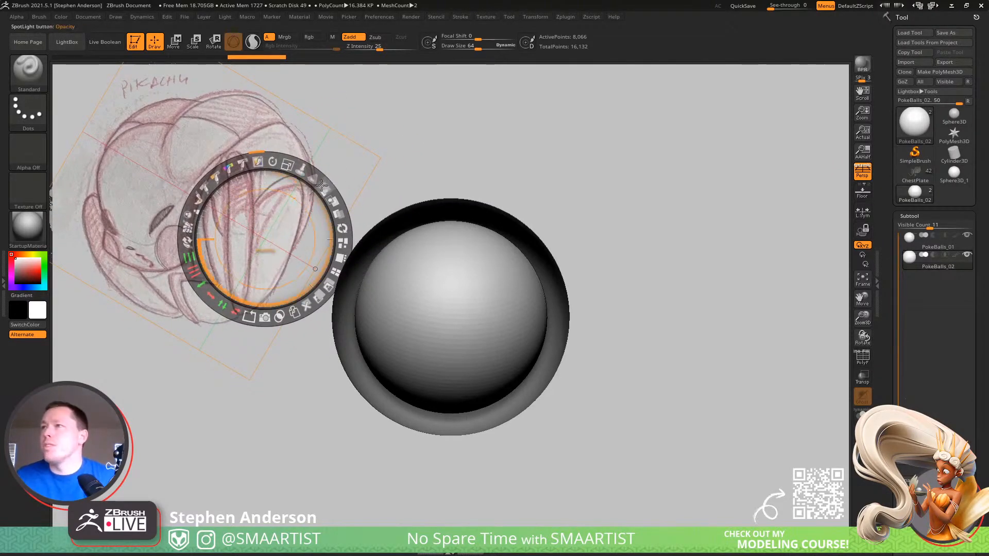
mouse_move(321, 182)
left_mouse_down()
mouse_move(341, 268)
mouse_move(318, 320)
left_mouse_up()
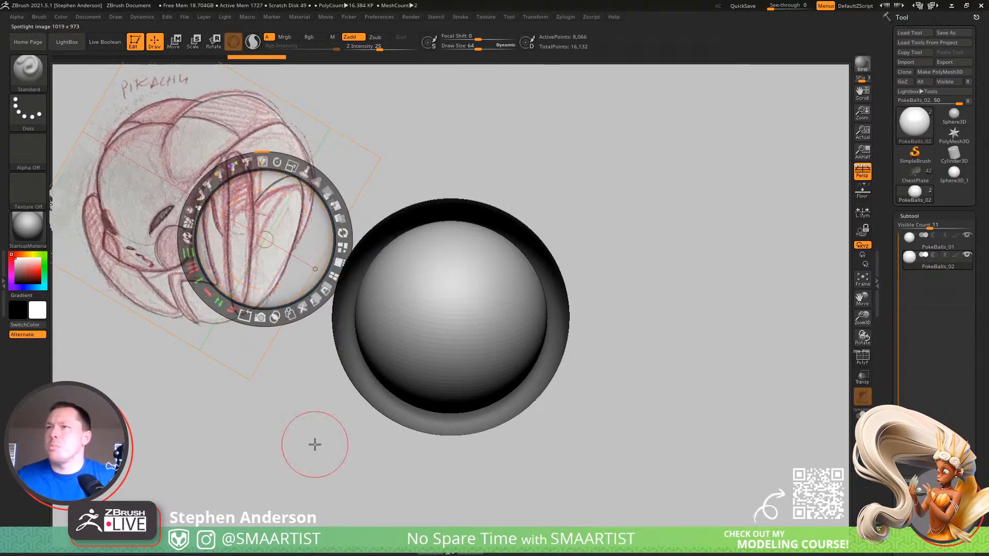
key("z")
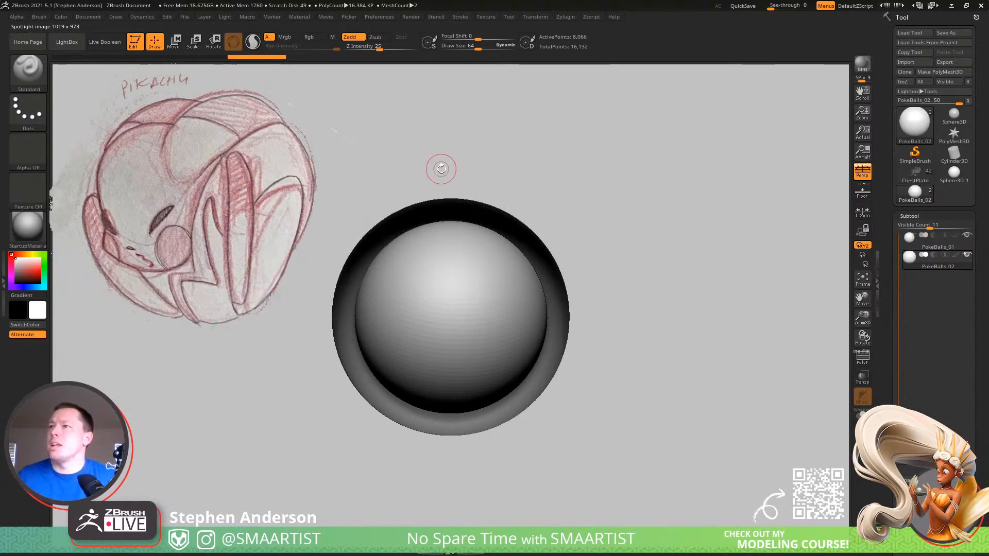
Reopen Spotlight editing and prepare to paint on the image with draw size 32 and black as the color
key("z")
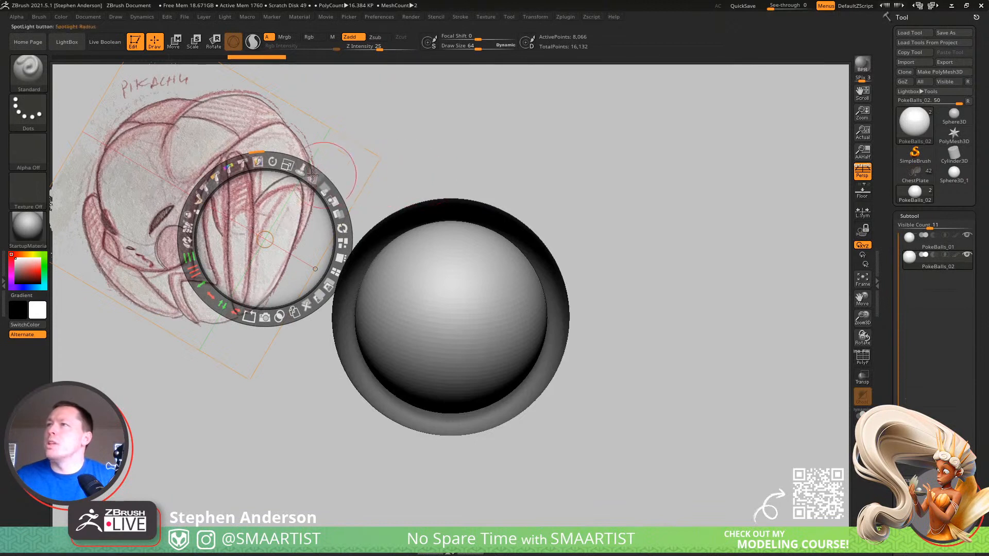
left_click(261, 163)
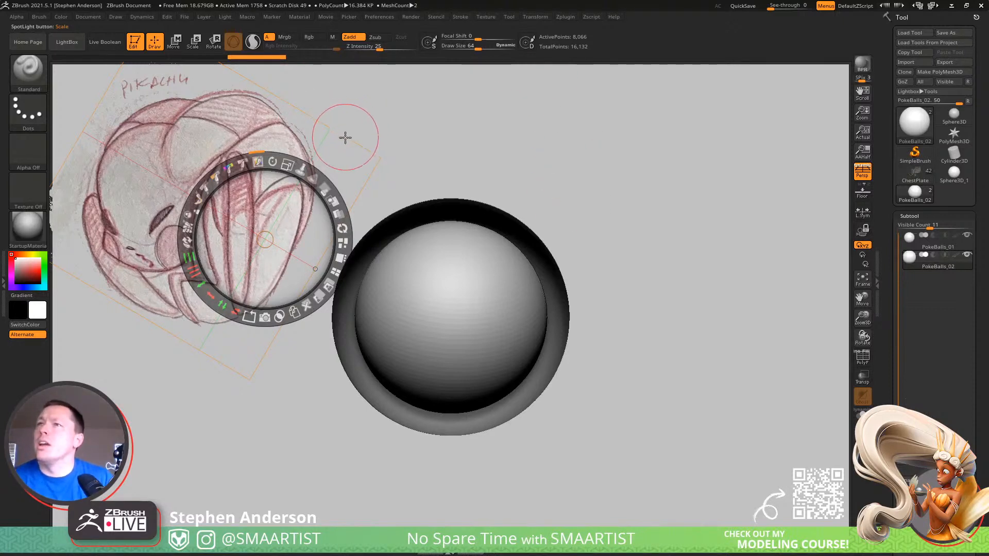
key("bracketleft")
key("bracketleft")
key("bracketleft")
key("bracketleft")
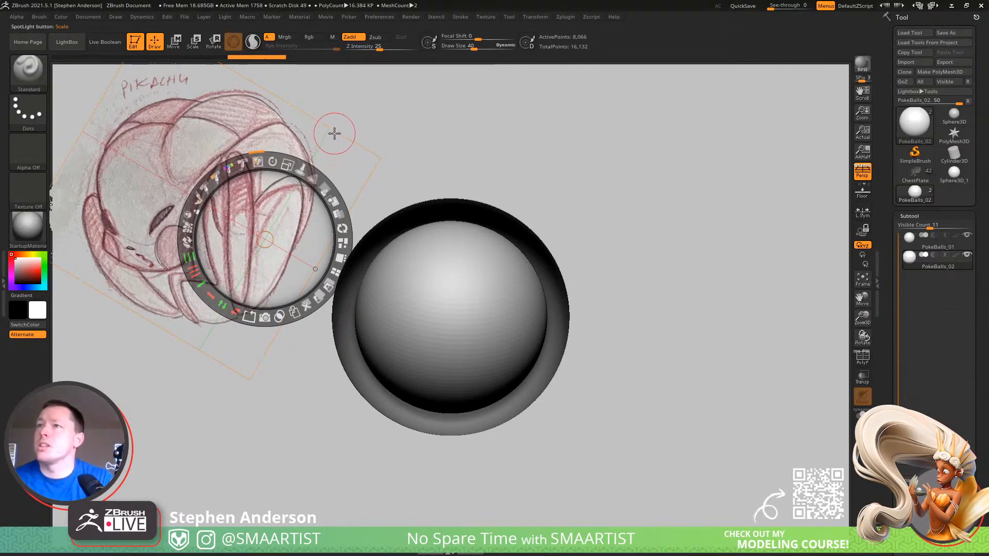
left_click(15, 281)
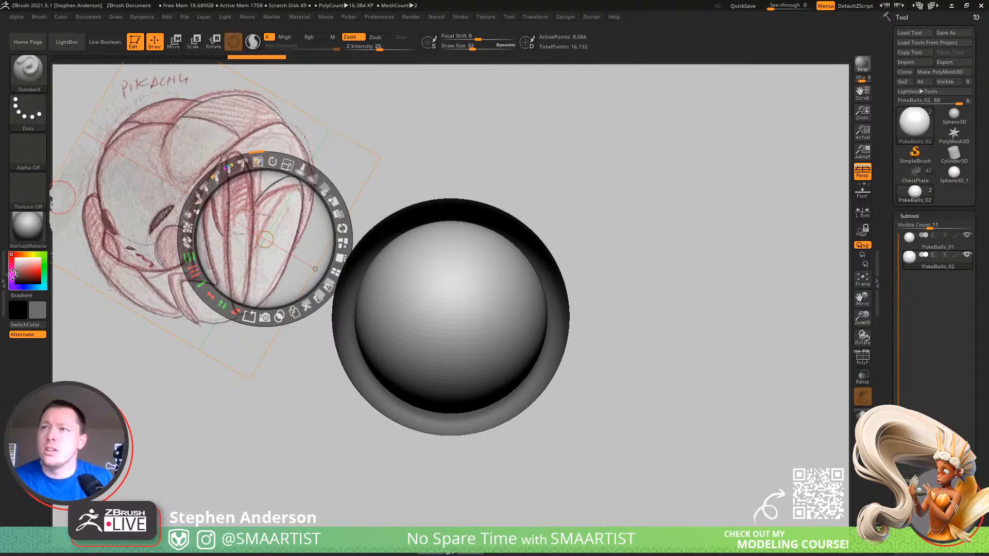
left_click_drag(15, 281, 6, 289)
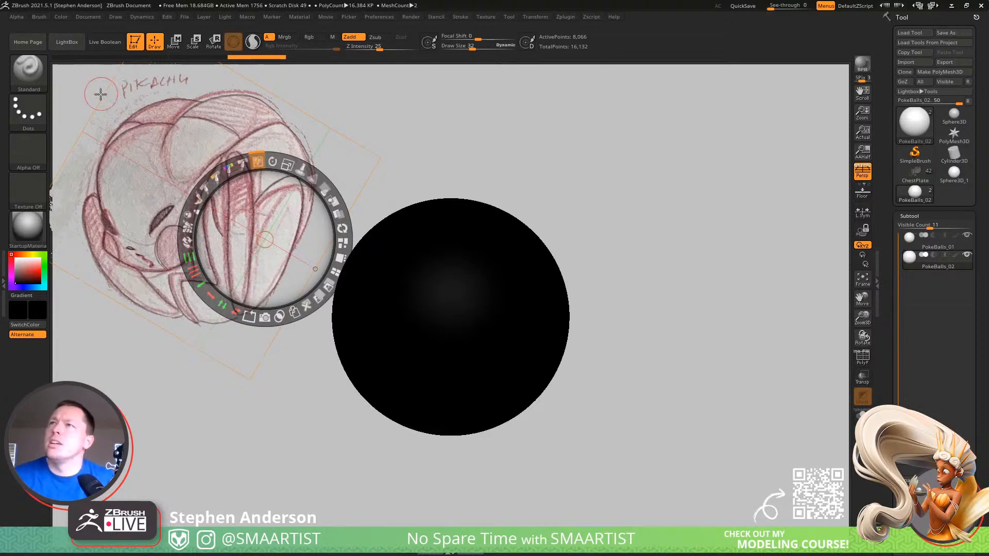
Move the Pikachu image slightly down in the canvas and place the Spotlight dial back on the drawing
mouse_move(94, 100)
left_mouse_down()
mouse_move(114, 91)
mouse_move(89, 121)
left_mouse_up()
left_click_drag(137, 149, 300, 425)
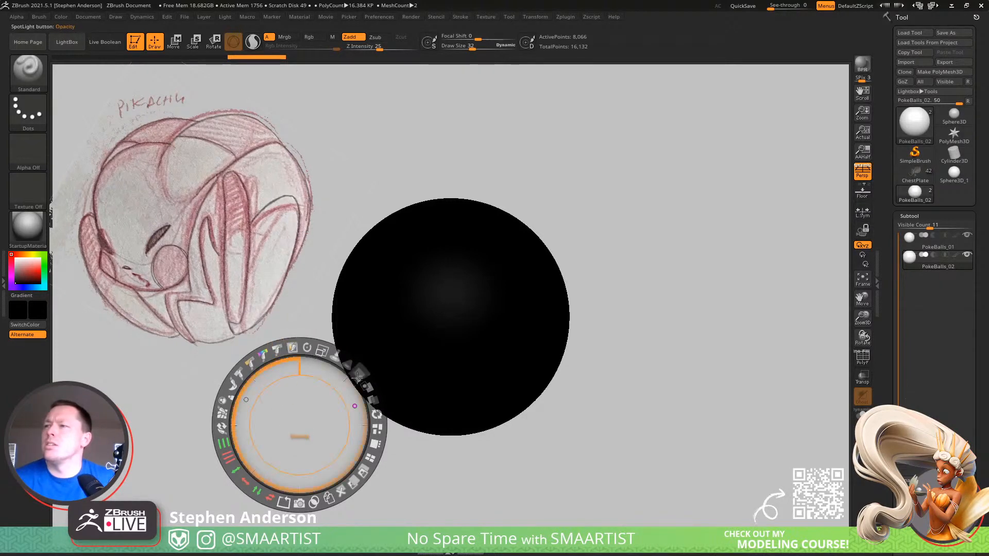
left_click_drag(294, 418, 291, 397)
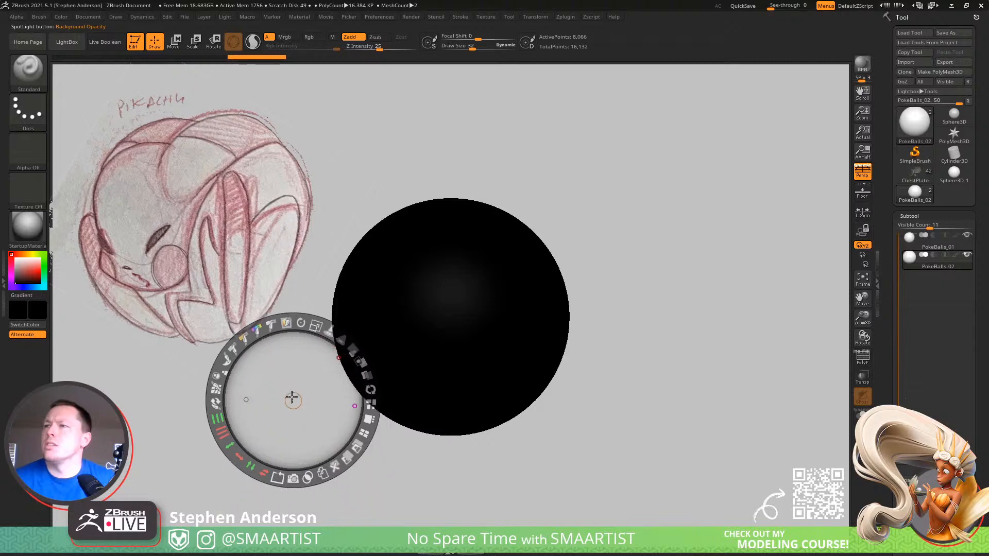
left_click(258, 278)
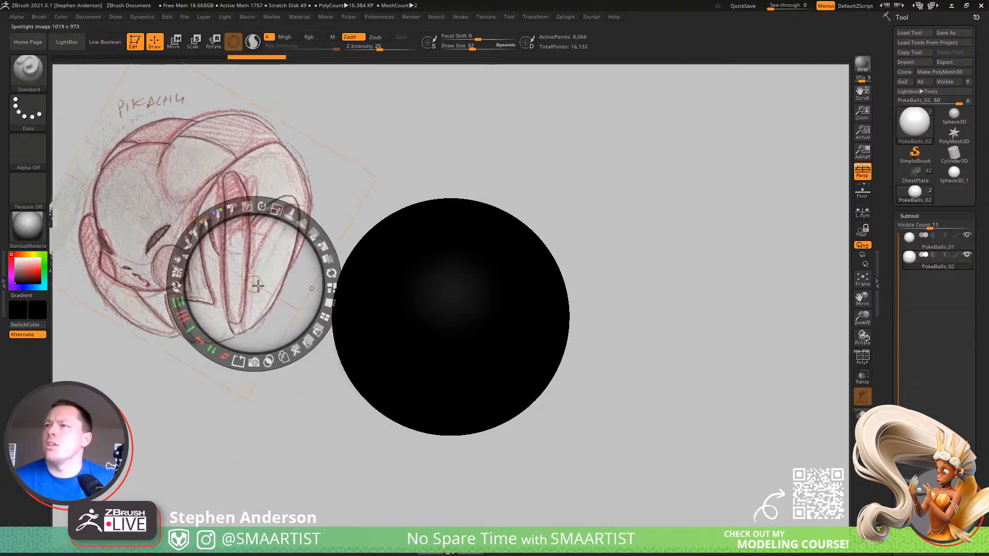
Try painting out the handwritten Pikachu title with black in Spotlight, and undo the strokes
left_click(246, 205)
left_click_drag(167, 96, 182, 91)
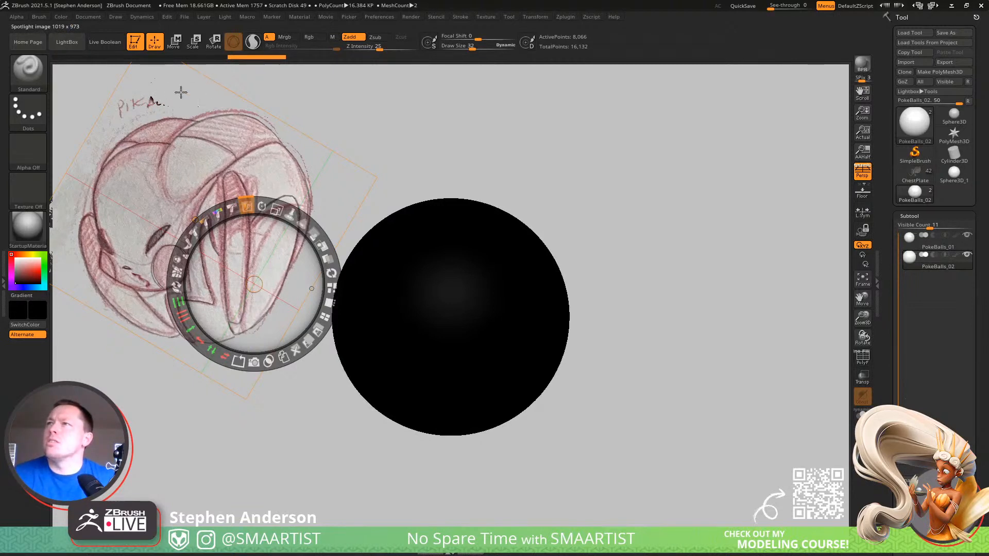
left_click_drag(159, 88, 93, 122)
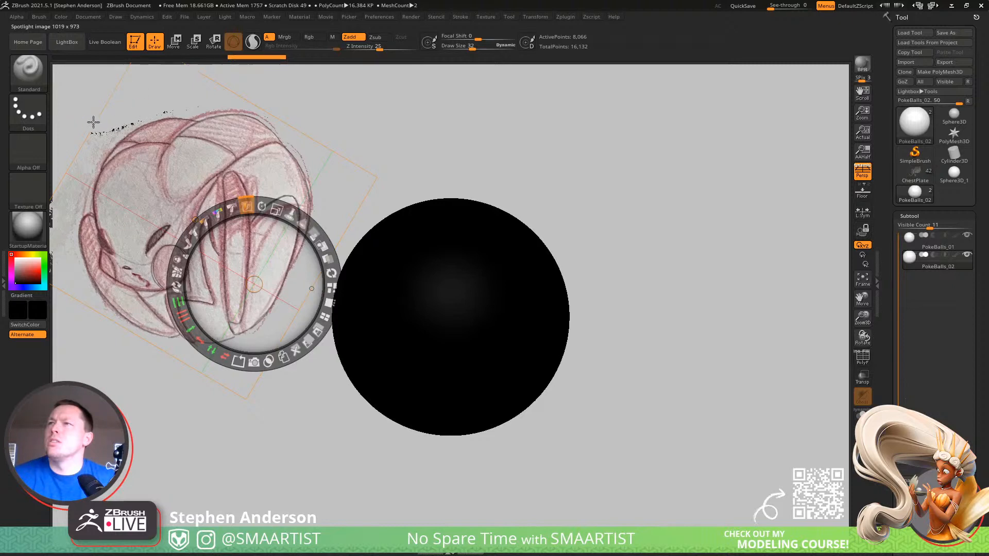
key("ctrl+z")
key("ctrl+z")
key("ctrl+z")
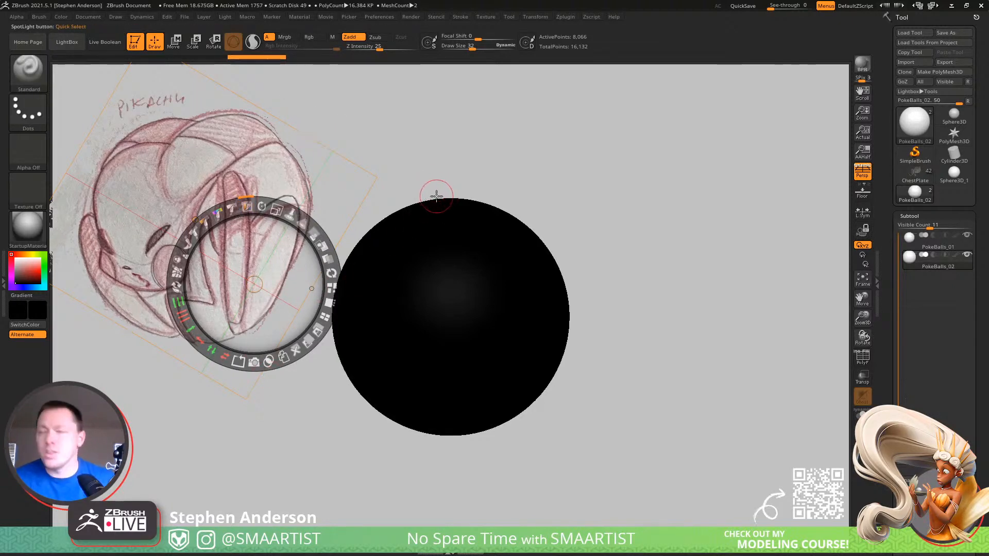
Leave Spotlight editing and set the main color back to white
key("z")
left_click_drag(21, 273, 9, 254)
right_click_drag(506, 255, 517, 281, "alt")
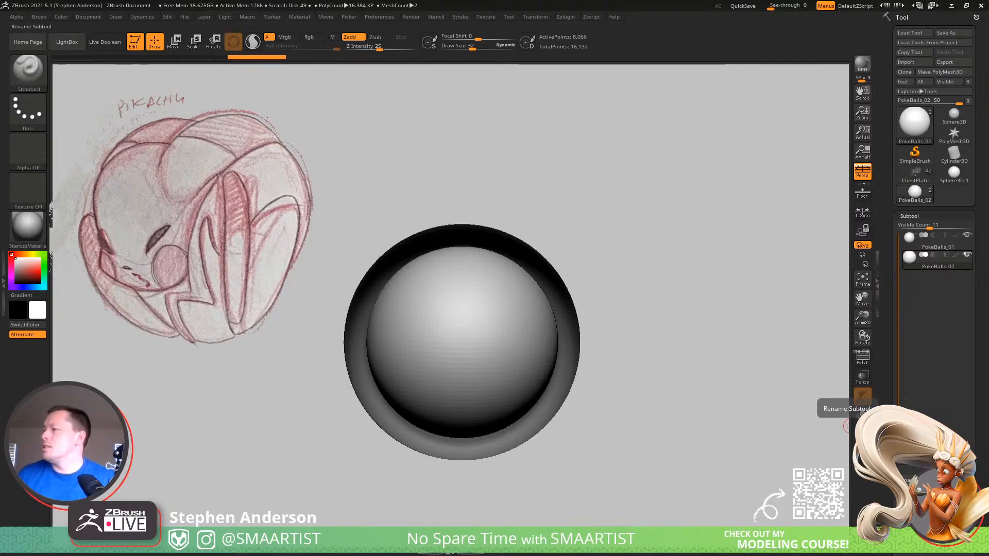
Rename the PokeBalls_02 subtool as SizeConstraint
left_click(847, 426)
type("Si")
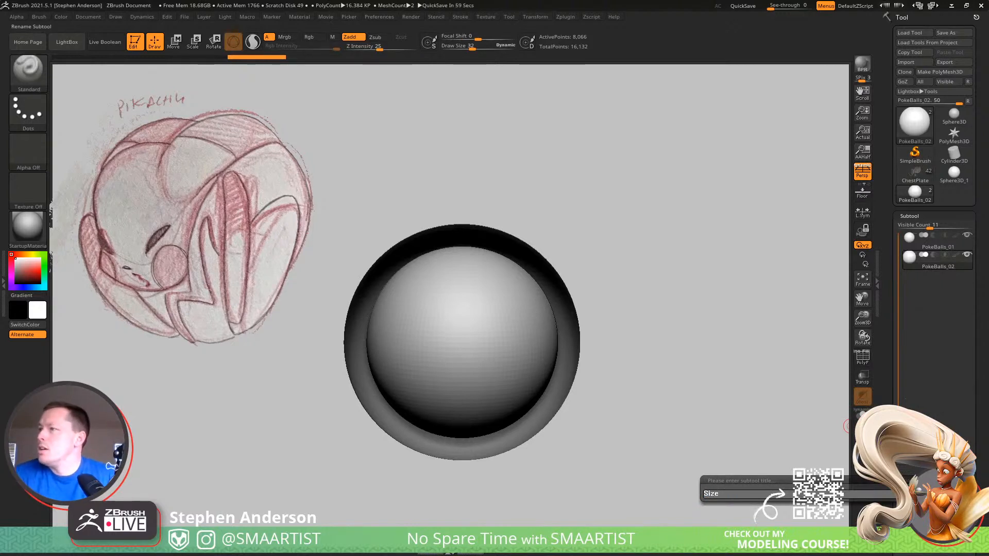
type("zeConstraints")
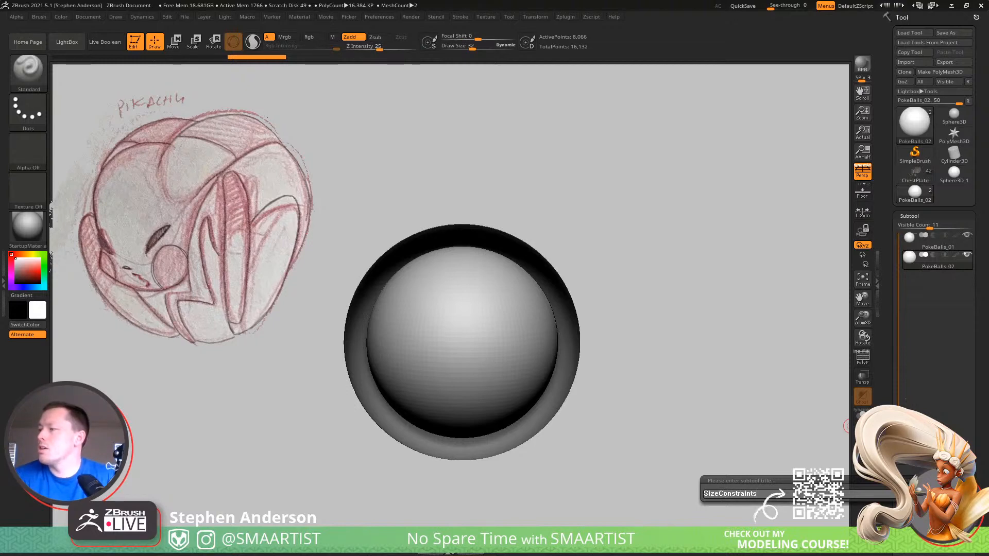
key("Return")
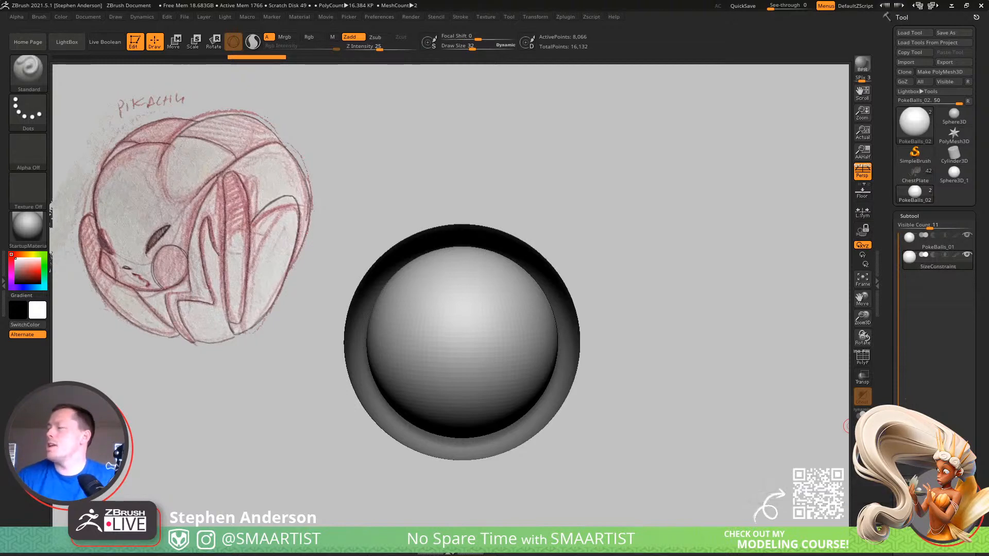
Scale the SizeConstraint sphere up uniformly until it sits just inside the outer PokeBalls_01 sphere
left_click_drag(660, 261, 666, 268, "alt")
key("w")
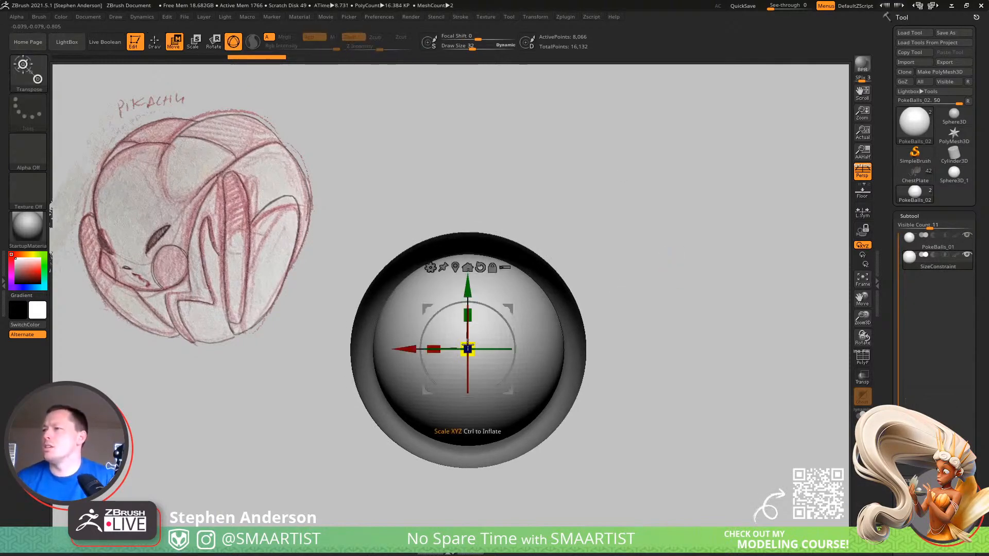
mouse_move(468, 348)
left_mouse_down()
mouse_move(488, 340)
mouse_move(478, 343)
left_mouse_up()
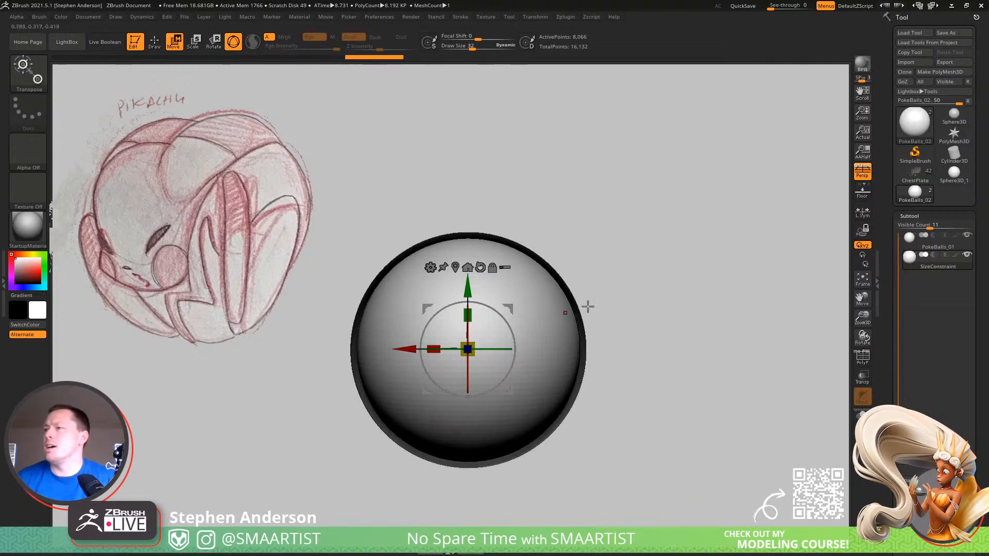
left_click_drag(600, 289, 586, 308)
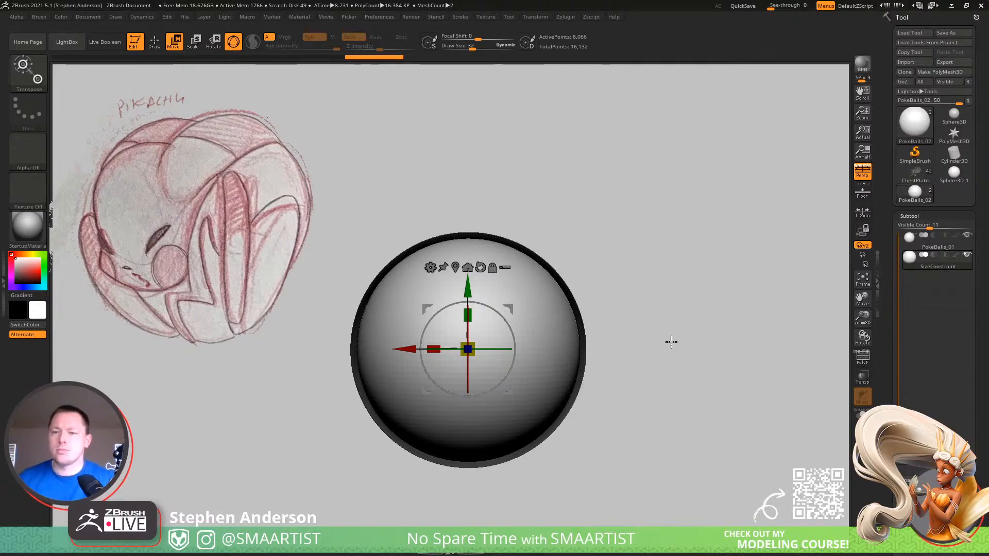
left_click_drag(666, 335, 731, 304, "alt")
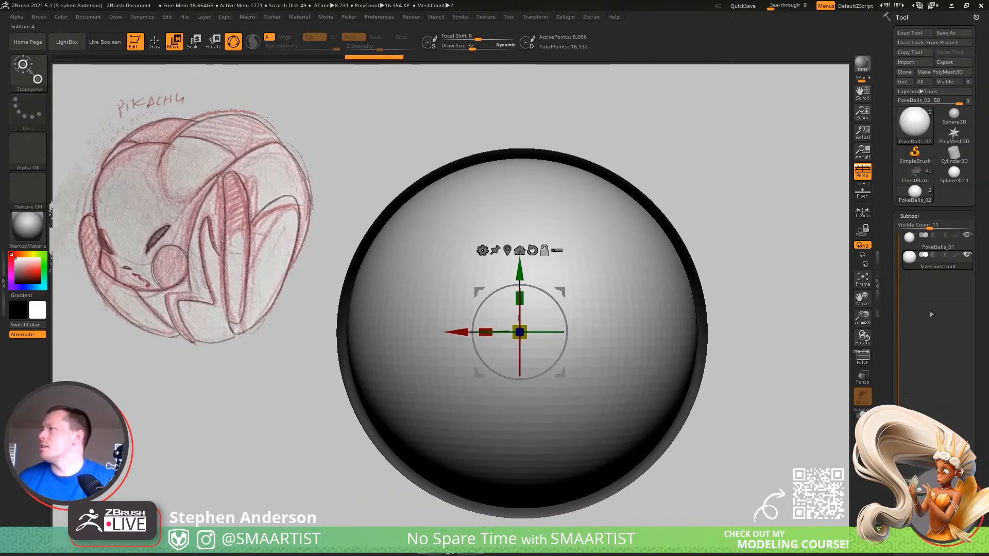
Duplicate the SizeConstraint sphere and hide both the original SizeConstraint and the PokeBalls_01 subtools
key("ctrl+shift+d")
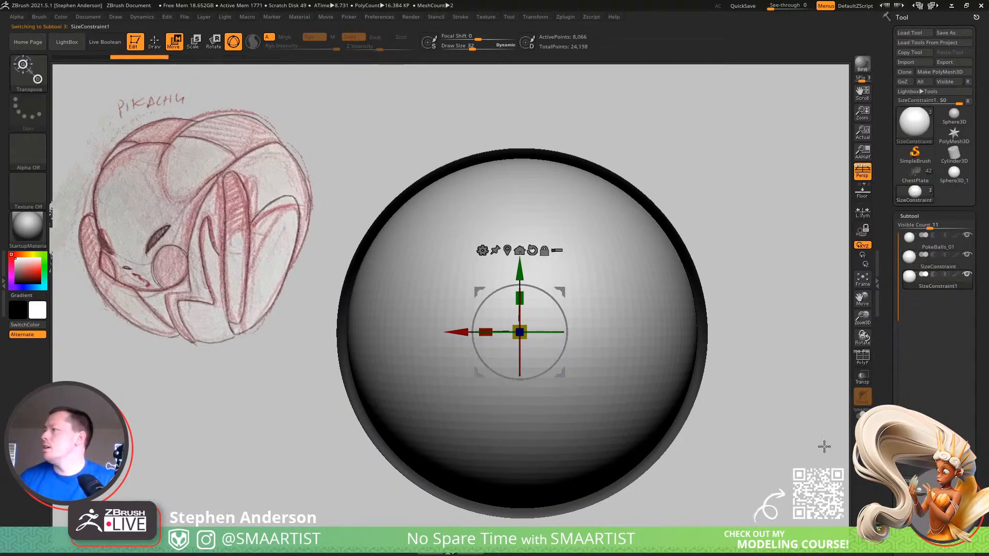
right_click_drag(721, 388, 702, 370, "ctrl")
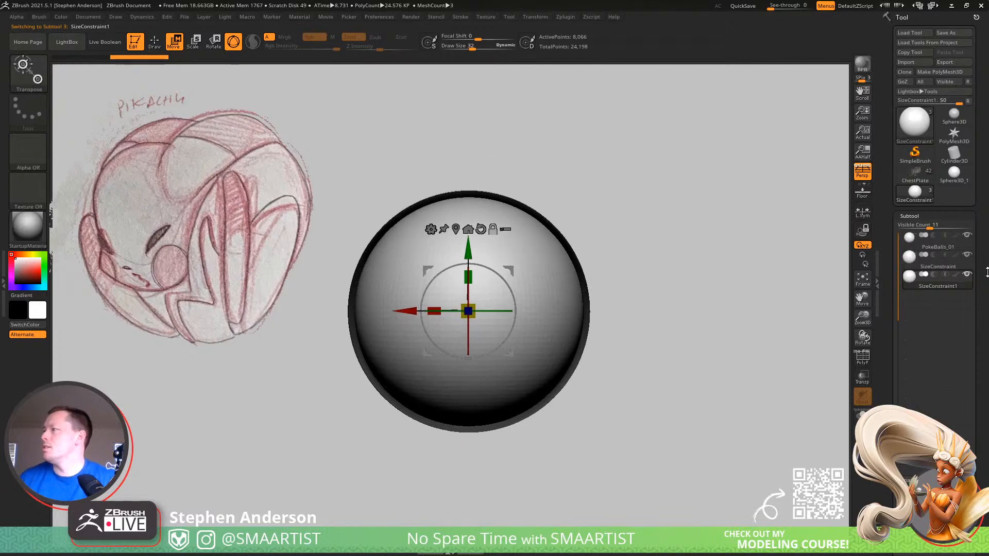
left_click(967, 255)
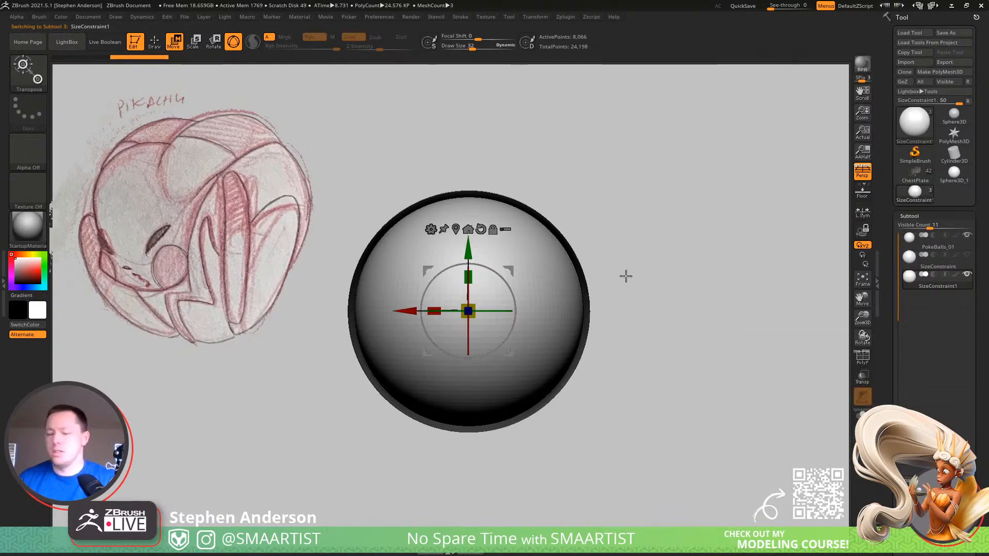
left_click(967, 235)
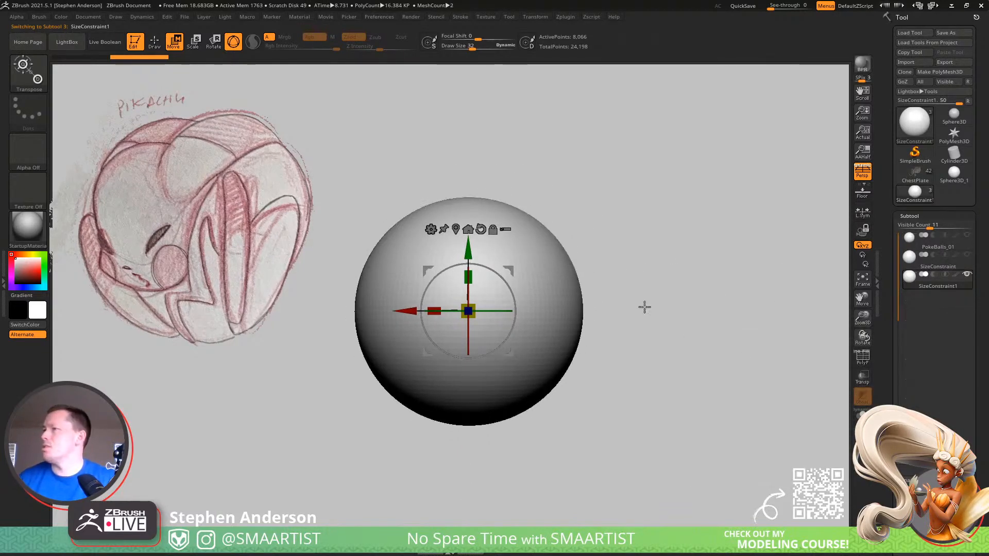
Scale the duplicated sphere down uniformly to about 0.94 and rename it BaseBall
key("b")
key("Escape")
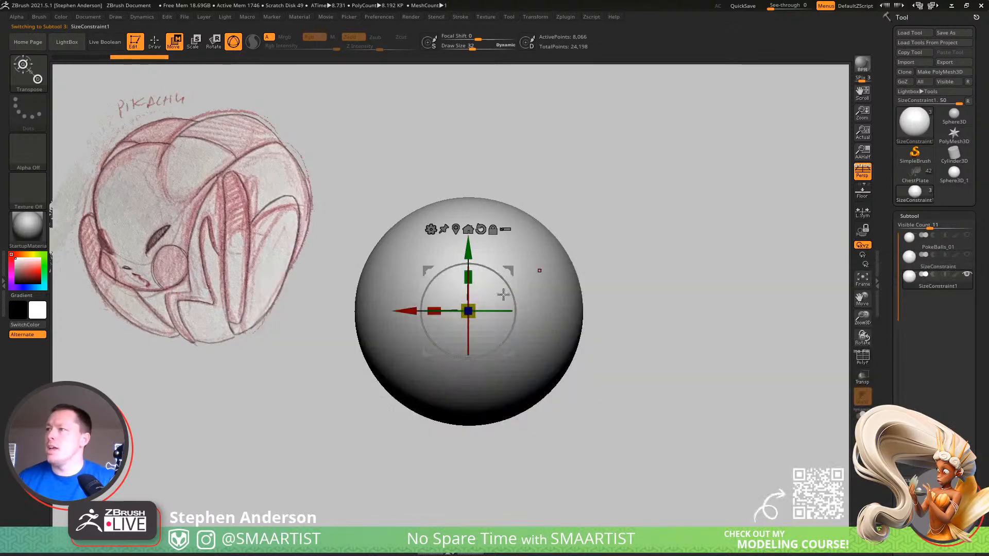
left_click_drag(471, 303, 474, 304)
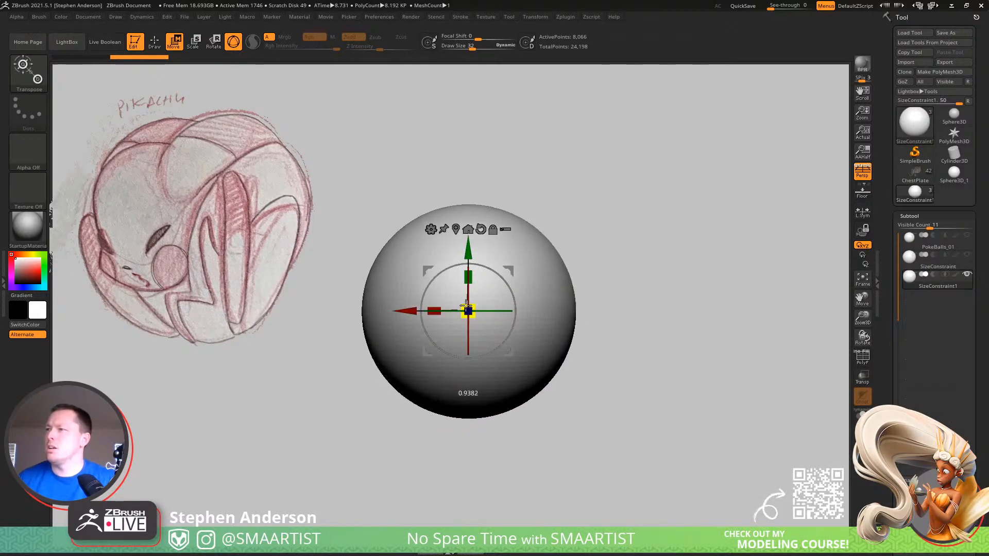
left_click(908, 480)
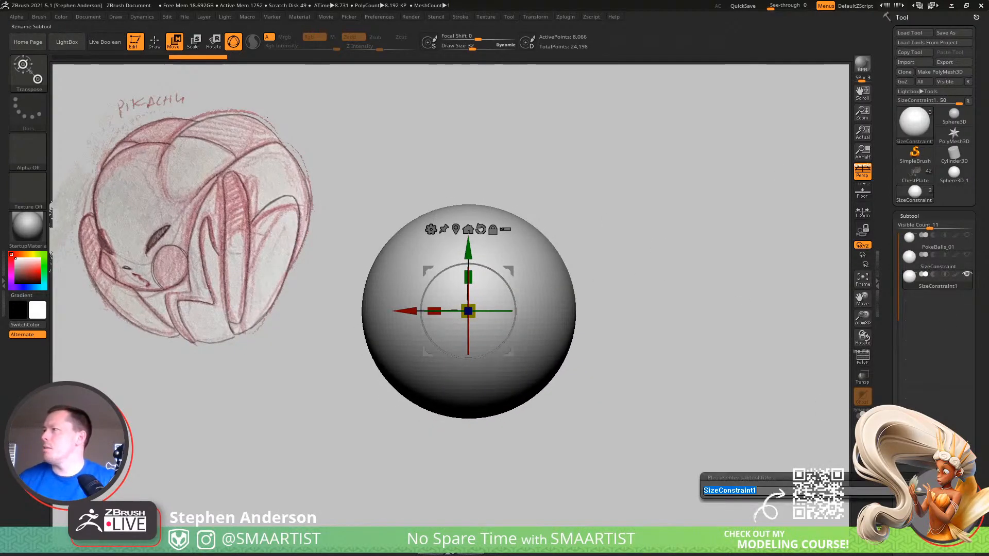
type("BaseBa")
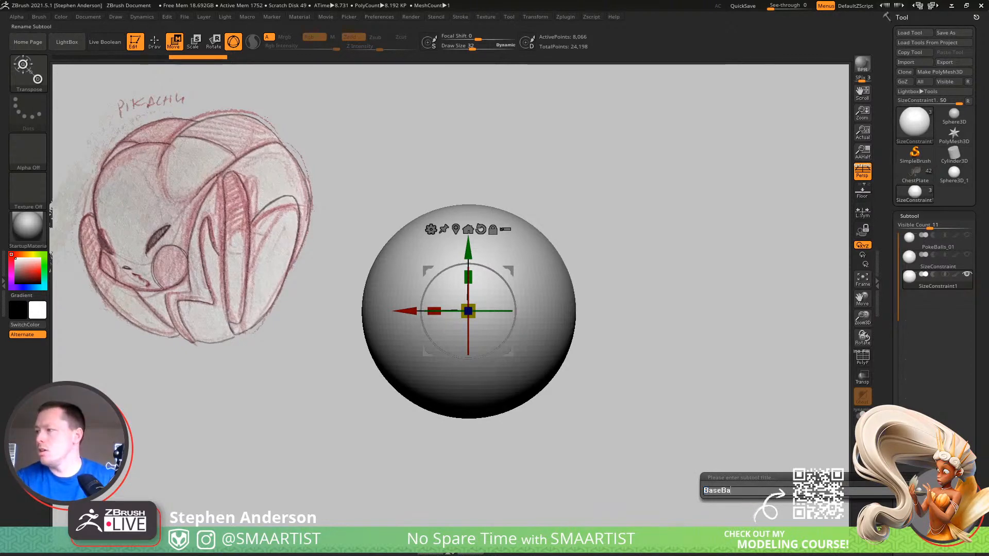
key("Return")
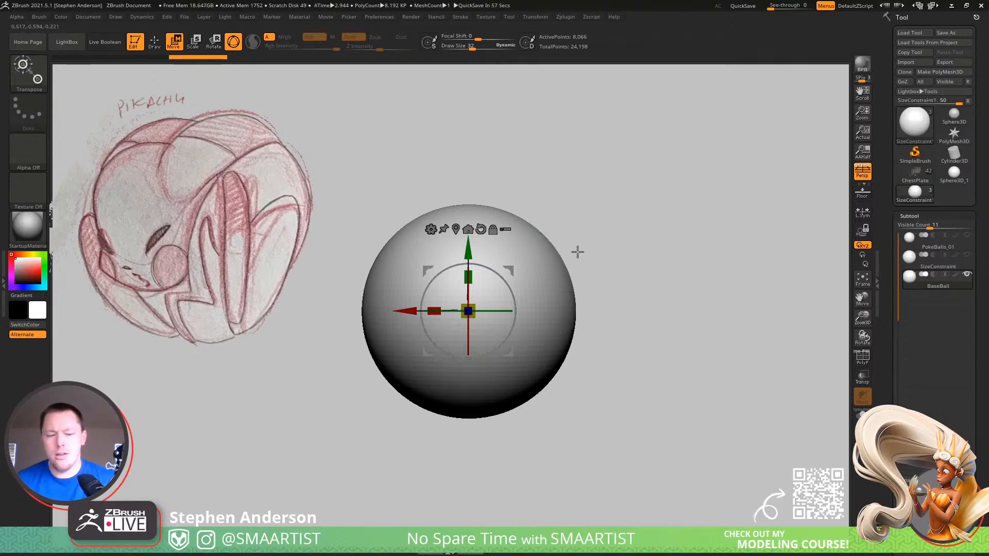
Return to Draw mode and turn on the visibility of the SizeConstraint sphere alongside the BaseBall
key("q")
mouse_move(529, 251)
right_mouse_down()
mouse_move(474, 306)
mouse_move(491, 319)
right_mouse_up()
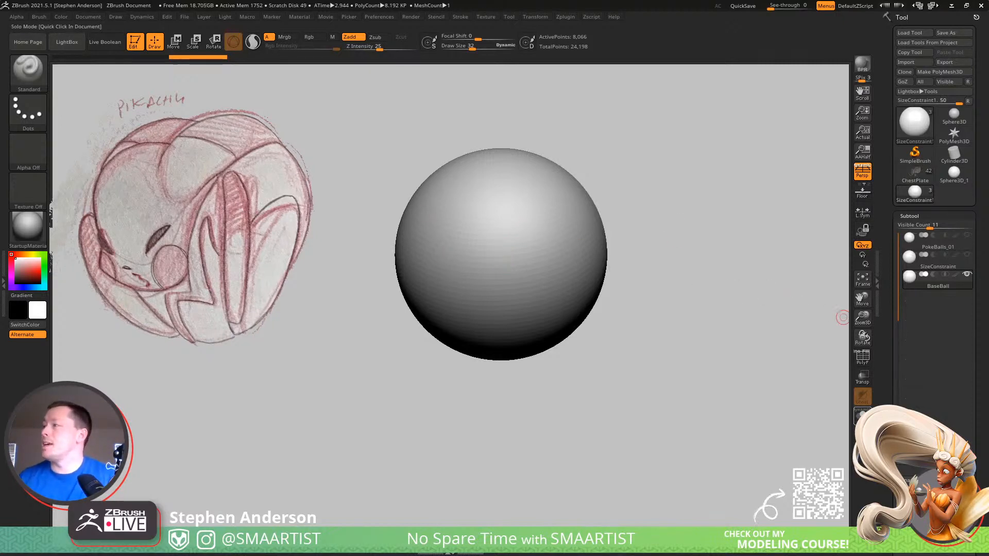
left_click(938, 262)
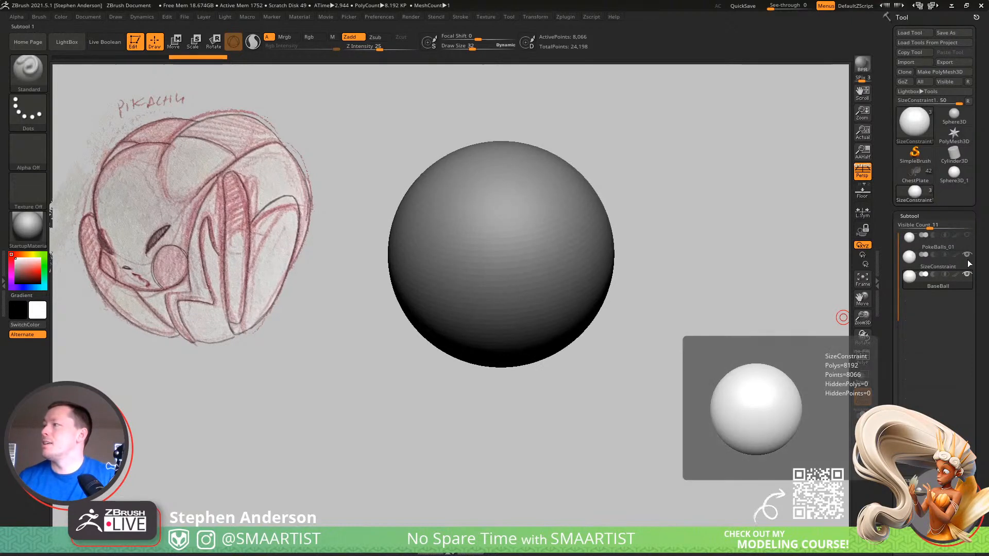
Flip the normals of the SizeConstraint sphere so the BaseBall shows through it
scroll(978, 434, "down", 5)
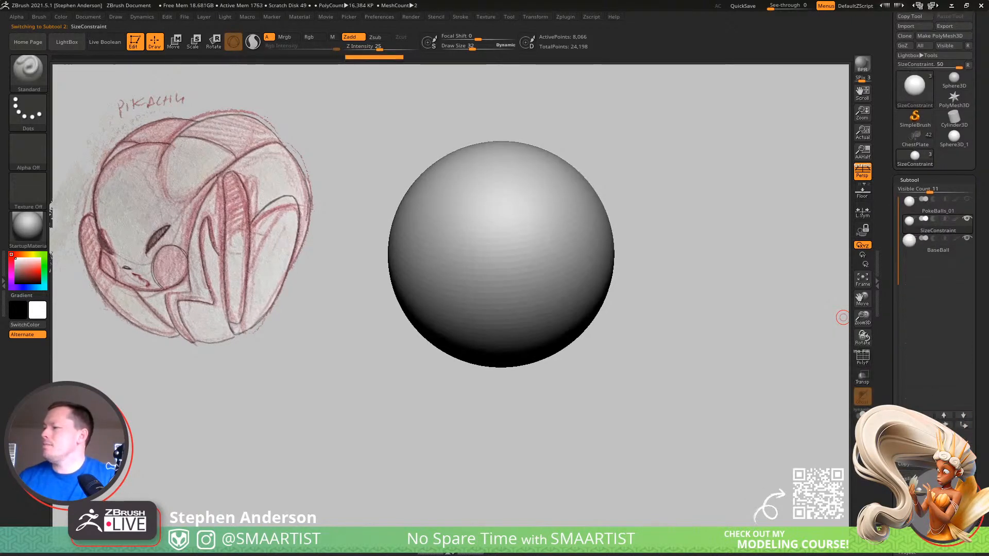
scroll(978, 434, "down", 4)
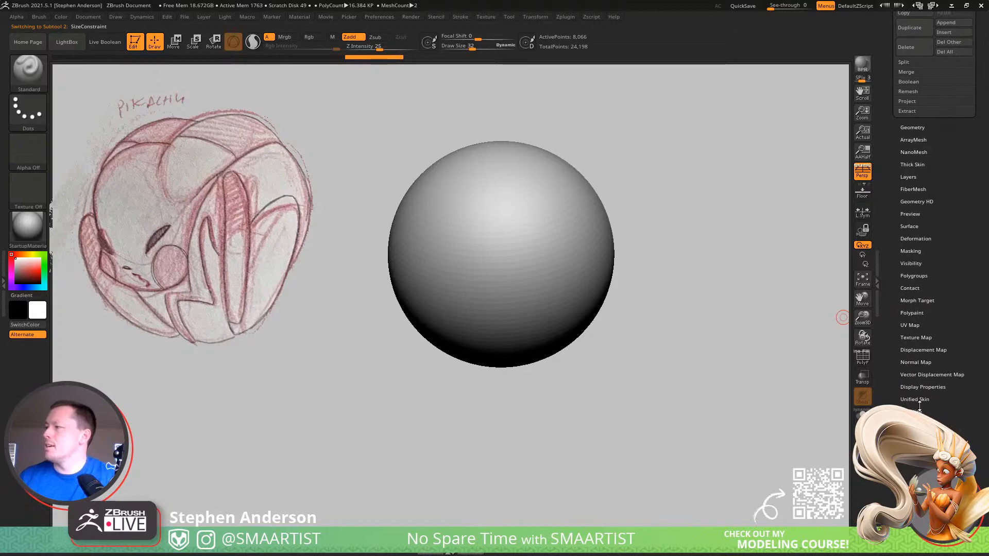
left_click(922, 388)
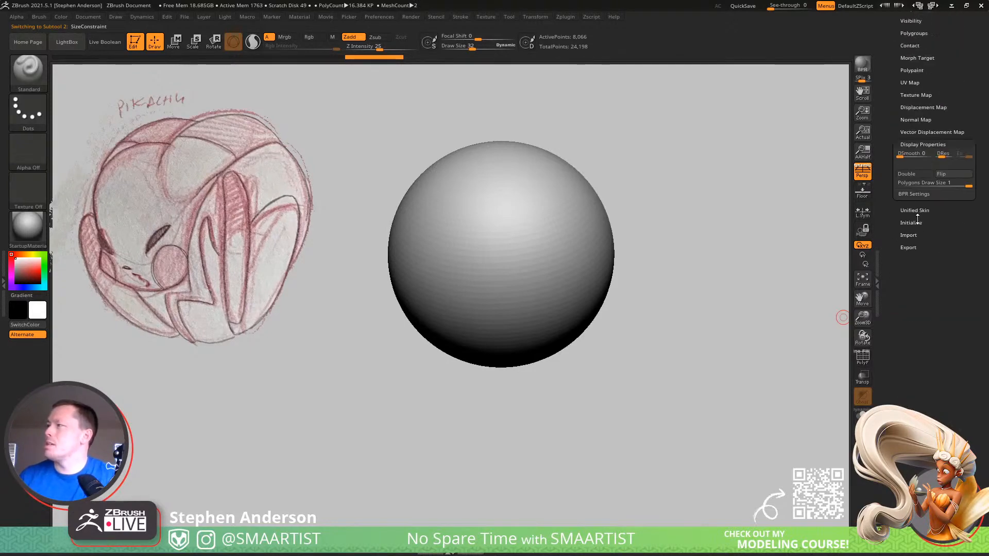
left_click(939, 175)
scroll(941, 362, "up", 7)
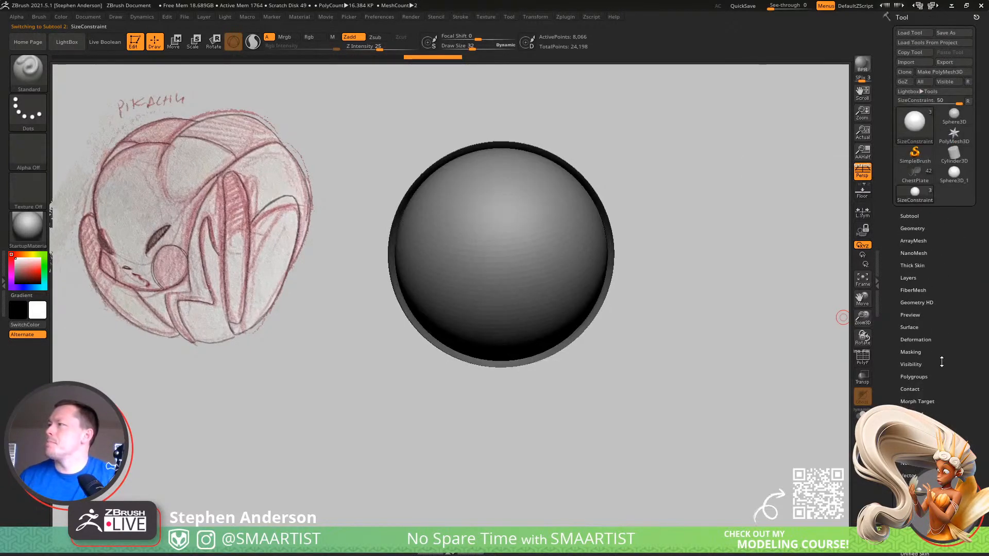
Select the BaseBall subtool and insert a large PolySphere from the IMM Primitives brush onto its surface
left_click(909, 216)
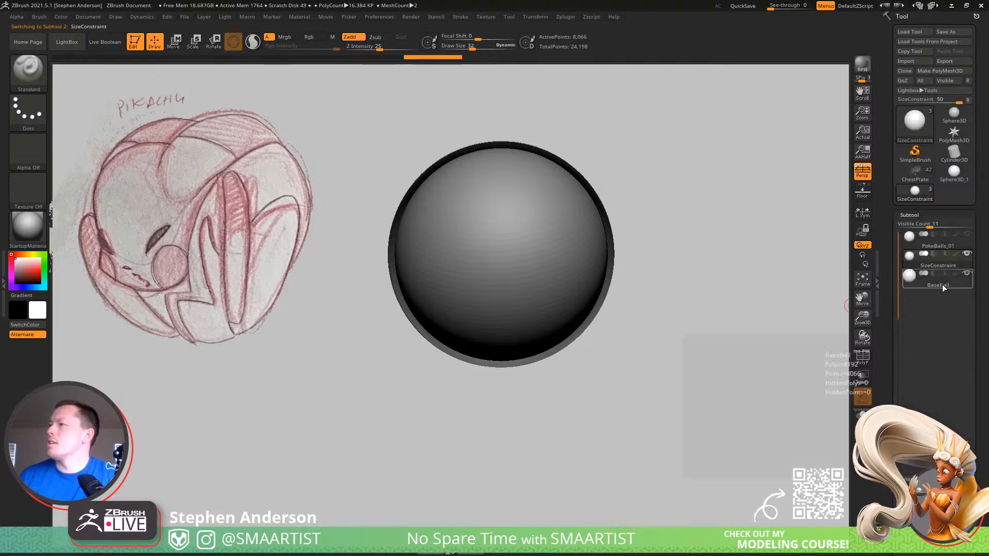
key("alt+Down")
key("f")
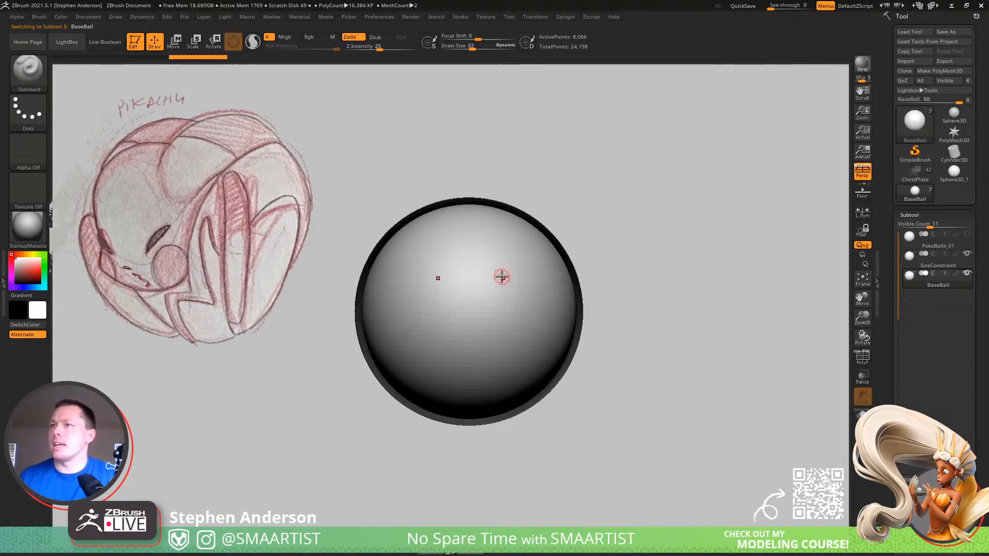
key("b")
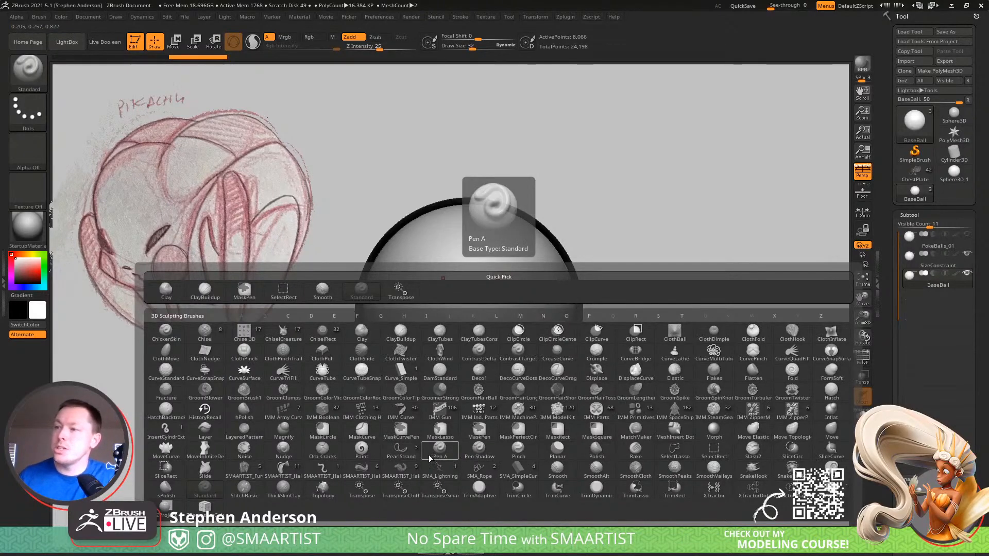
key("i")
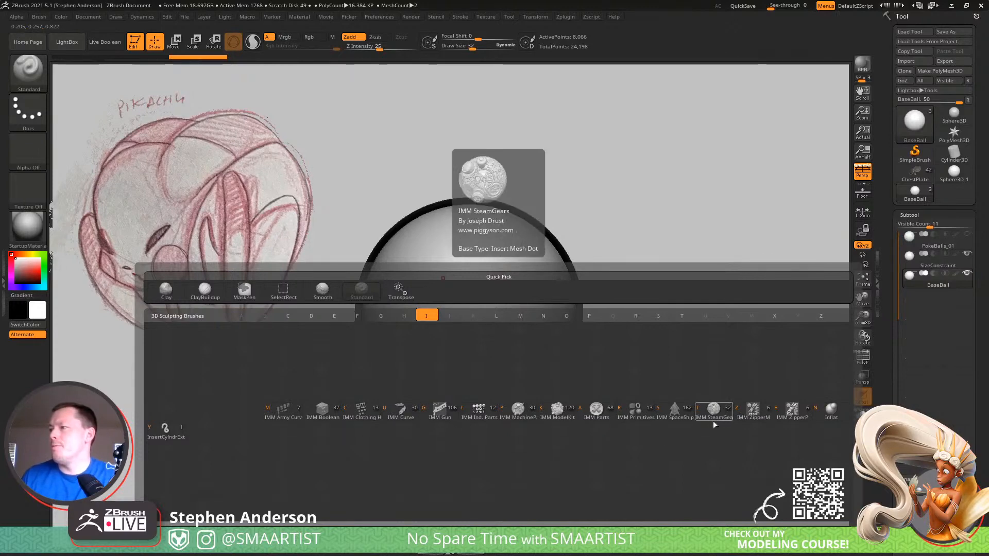
left_click(636, 410)
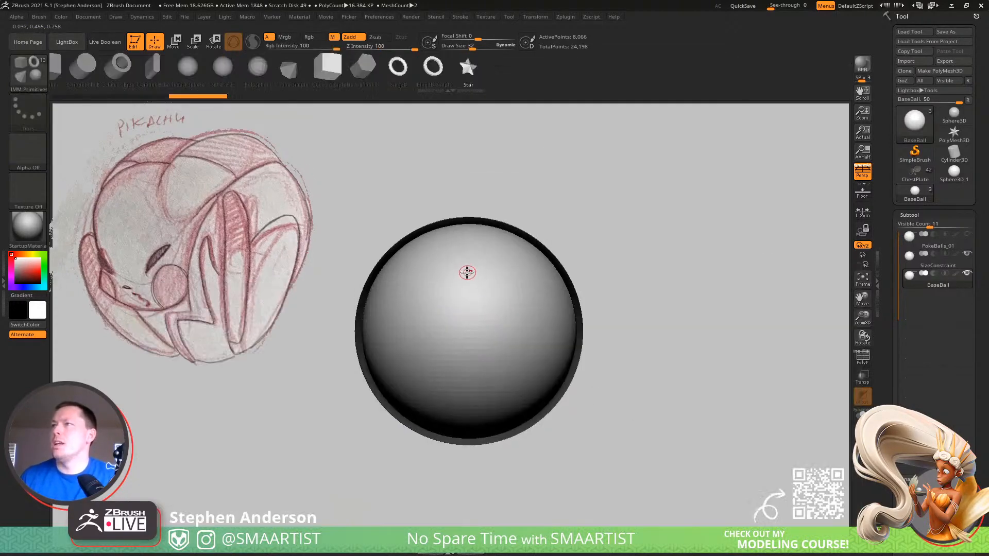
key("s")
left_click(480, 293)
left_click_drag(471, 283, 501, 357)
right_click_drag(501, 357, 565, 331)
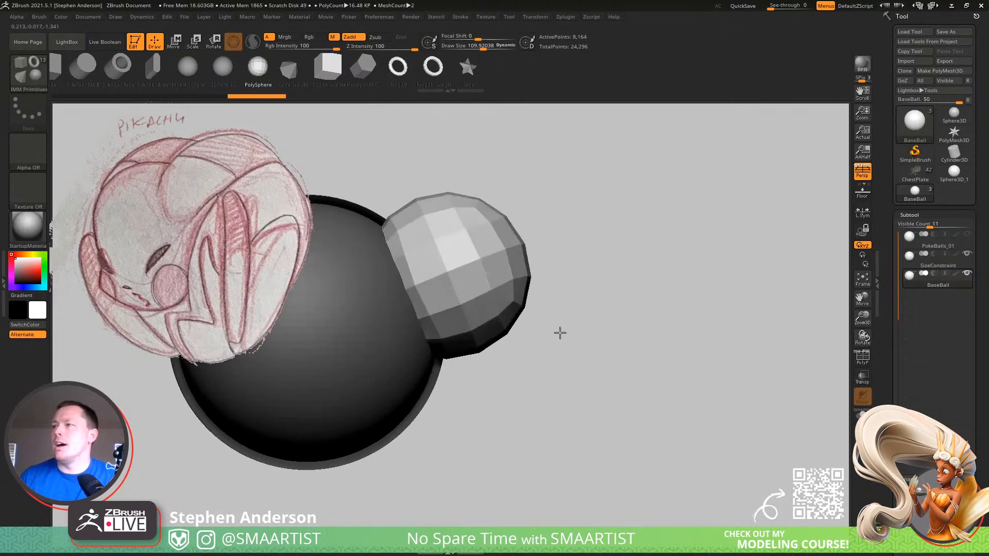
Turn off perspective and move the inserted PolySphere inward until it sits partly sunk inside the BaseBall, then return to Draw mode
key("w")
right_click_drag(558, 283, 643, 273, "alt")
left_click(862, 172)
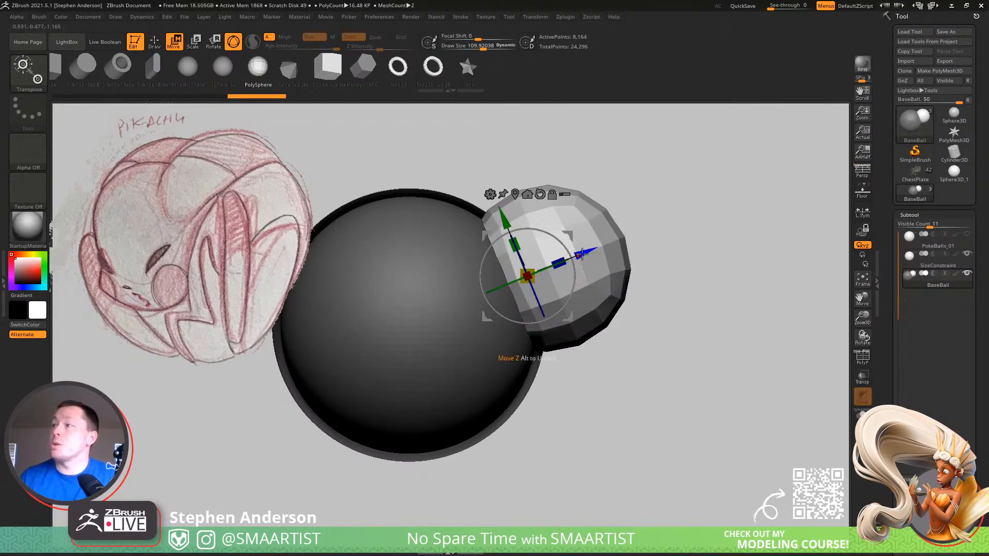
left_click_drag(585, 252, 529, 271)
left_click_drag(668, 223, 607, 245)
key("q")
right_click_drag(668, 240, 626, 214, "ctrl")
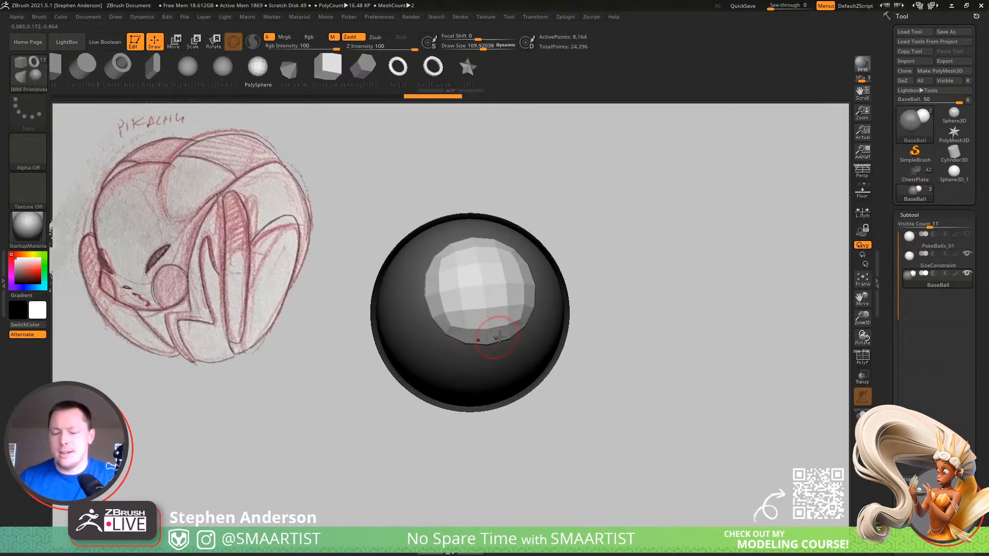
Insert a mirrored pair of small PolySpheres on the upper surface of the BaseBall above the sunken head sphere
right_click_drag(553, 279, 488, 269)
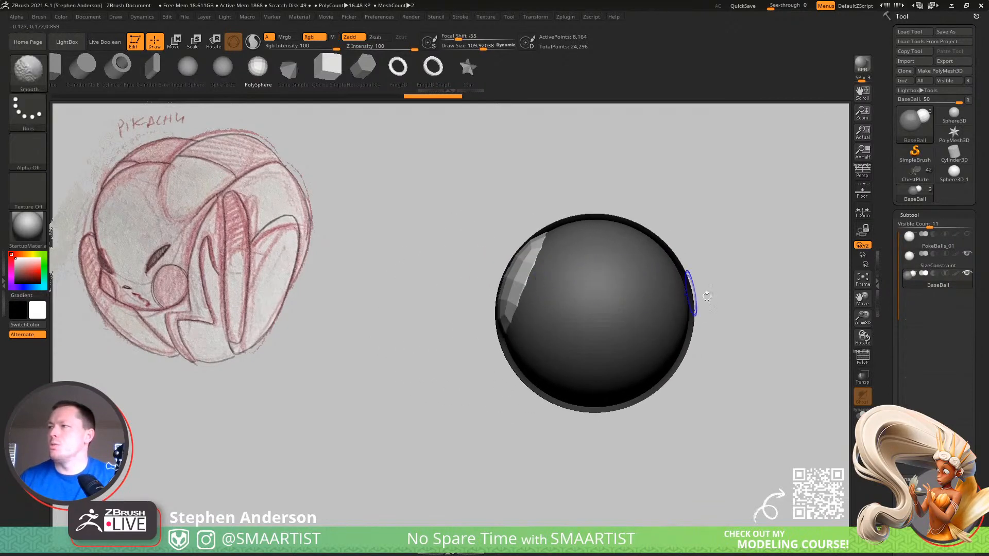
right_click_drag(731, 287, 642, 359, "alt")
right_click_drag(517, 317, 636, 394, "alt")
right_click_drag(636, 395, 595, 343)
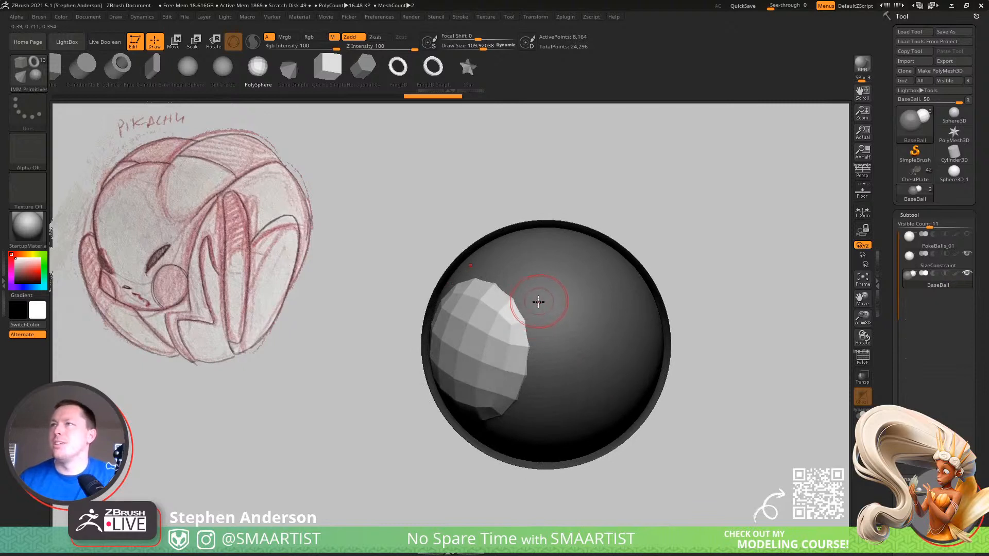
left_click_drag(537, 300, 524, 310)
right_click_drag(556, 221, 600, 265)
Turn on local symmetry and settle the two small mirrored spheres into the BaseBall's upper surface
key("w")
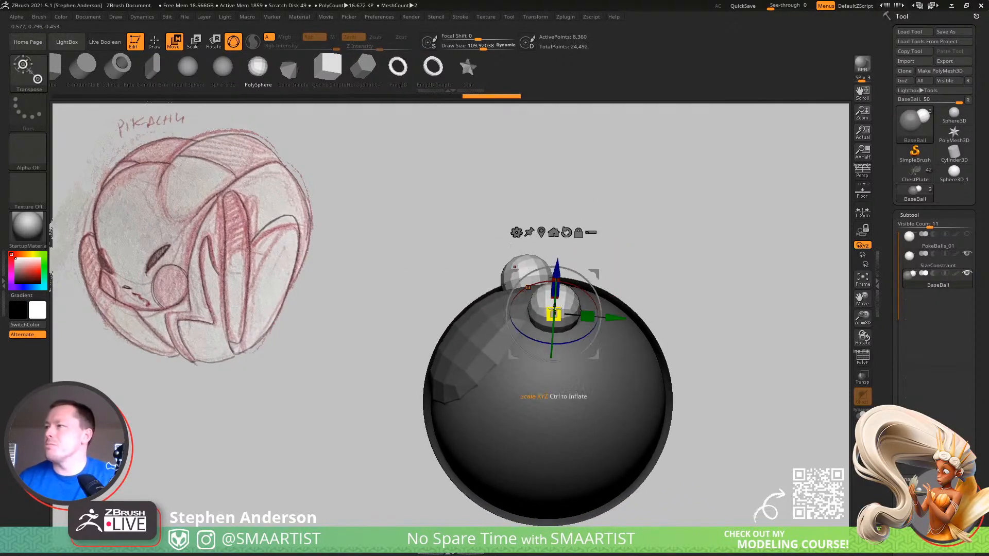
left_click(516, 231)
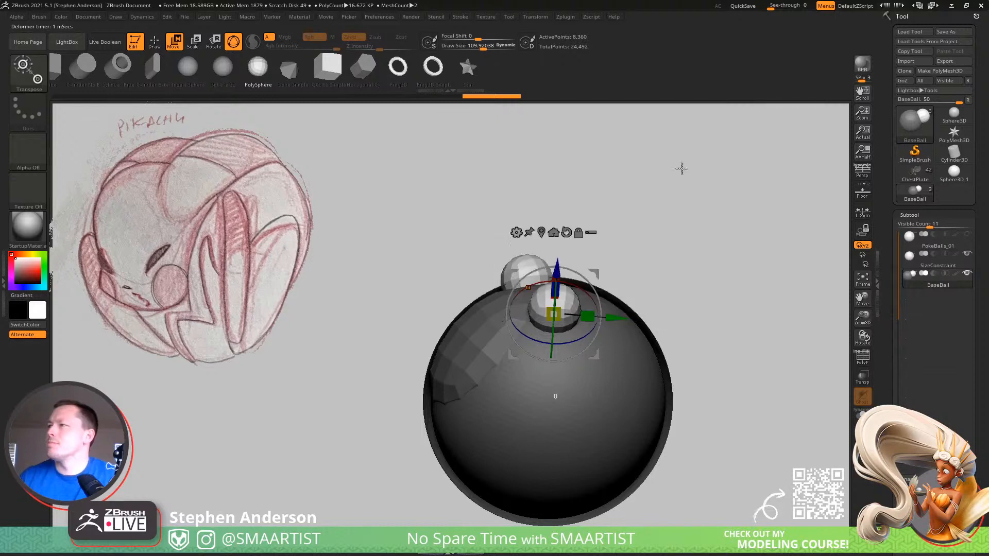
left_click_drag(633, 269, 717, 207)
left_click_drag(650, 251, 642, 270)
mouse_move(569, 284)
left_mouse_down()
mouse_move(557, 306)
mouse_move(563, 299)
left_mouse_up()
key("ctrl+z")
left_click(864, 215)
Apply the Bend Curve deformer to the small mirrored spheres and change the axis its curve runs along
left_click(516, 233)
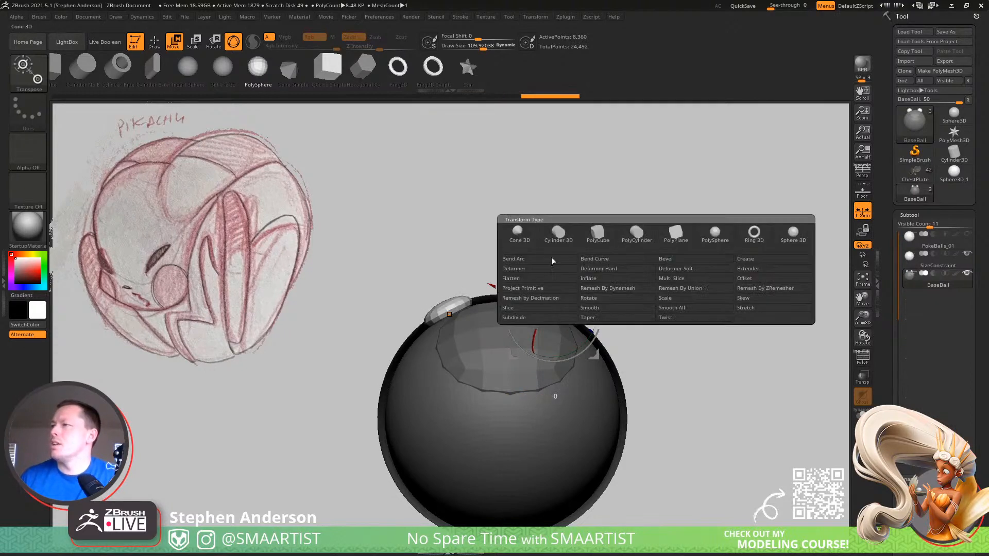
left_click(613, 269)
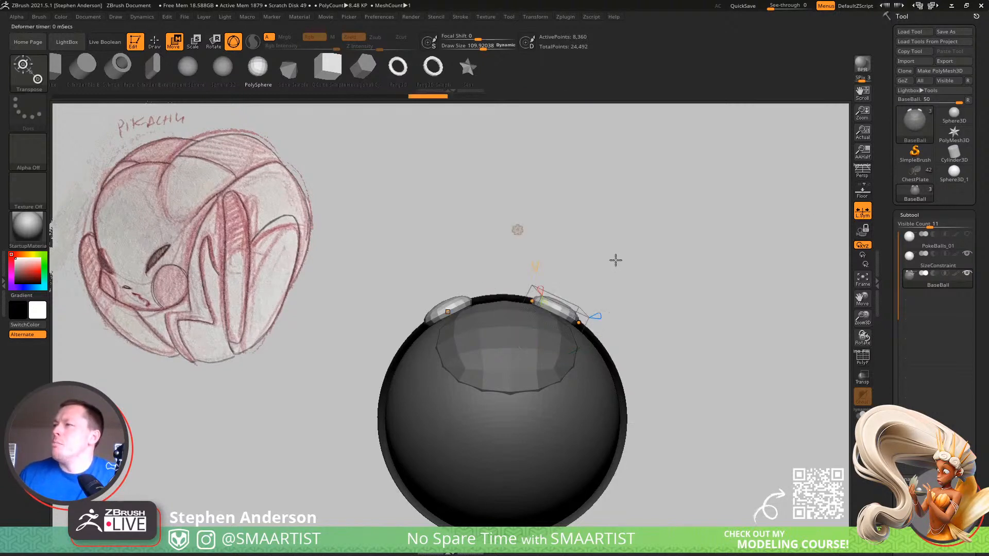
left_click_drag(658, 251, 644, 278)
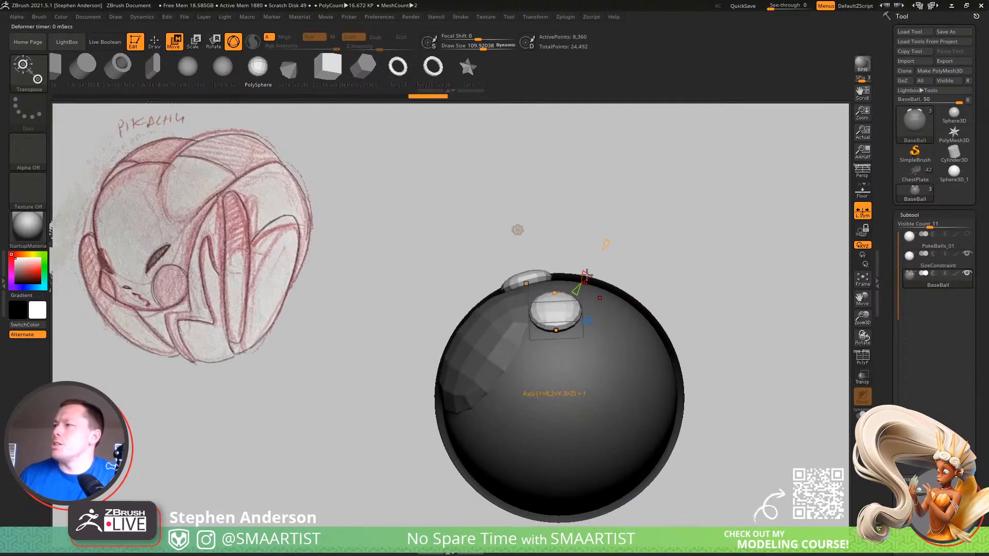
left_click(588, 273)
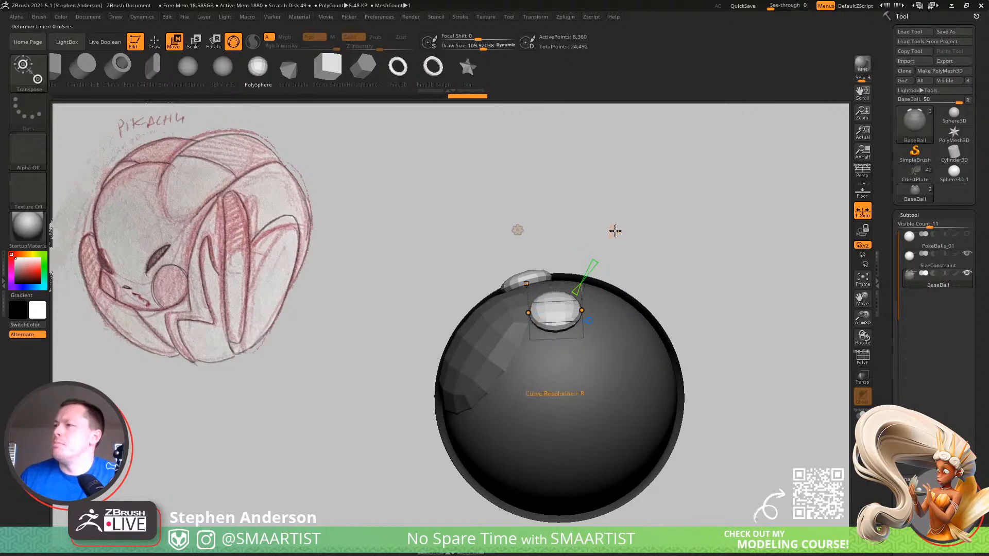
Pull and bend the curve points to stretch the small spheres into long ears that wrap back around the ball
left_click_drag(582, 311, 746, 214)
left_click_drag(707, 277, 623, 239)
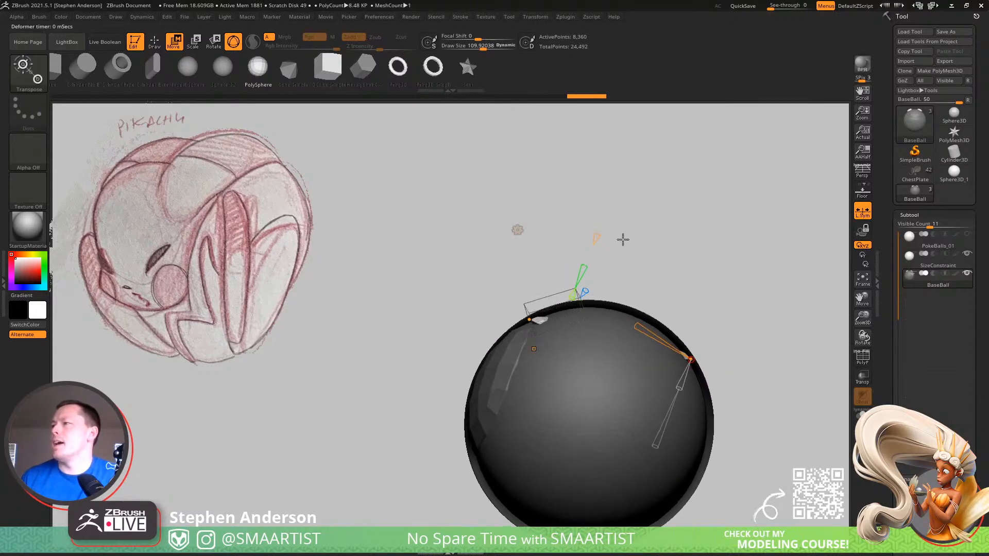
left_click_drag(610, 340, 627, 281)
left_click_drag(655, 236, 548, 266)
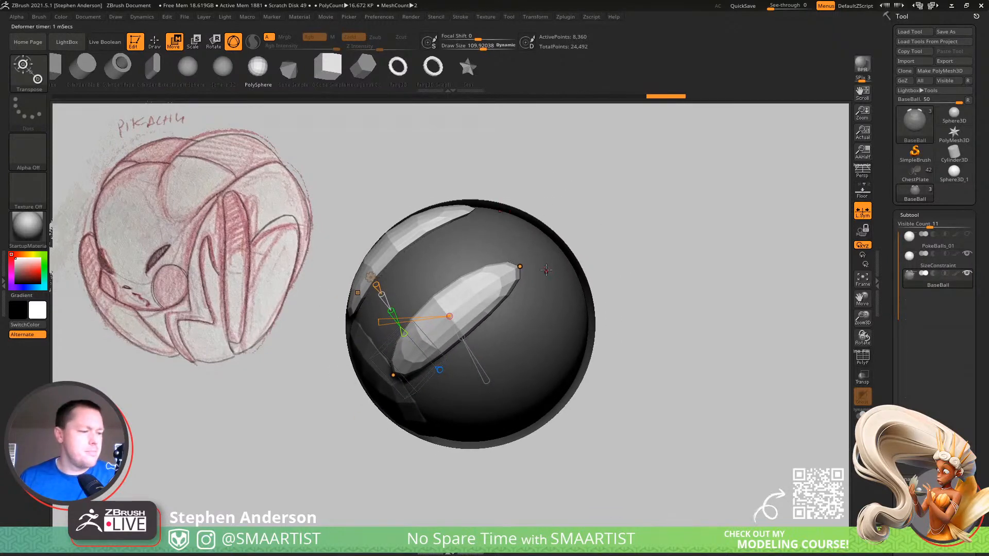
left_click_drag(550, 278, 515, 284)
left_click_drag(594, 254, 565, 250)
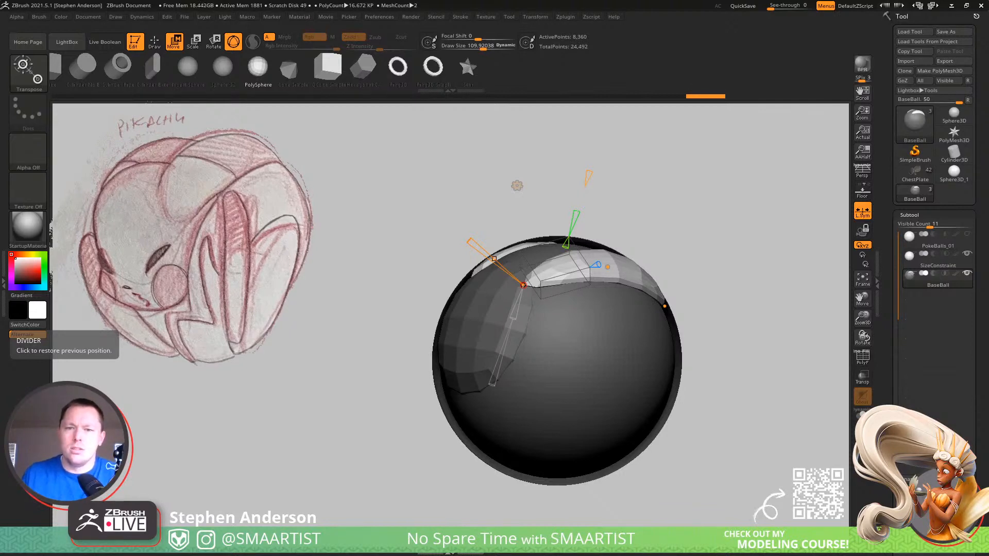
Import the Pikachu image as a texture and add it to Spotlight
left_click(486, 17)
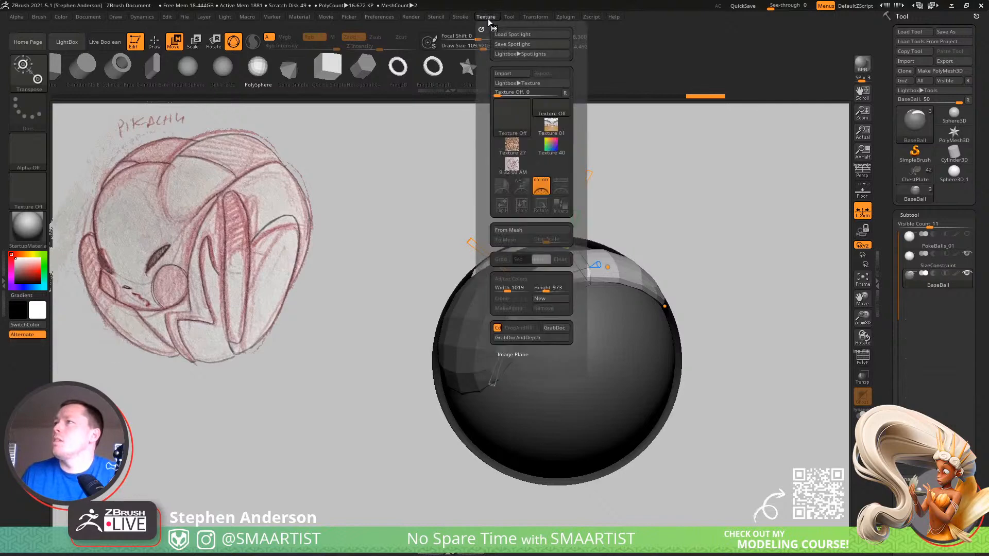
left_click(521, 73)
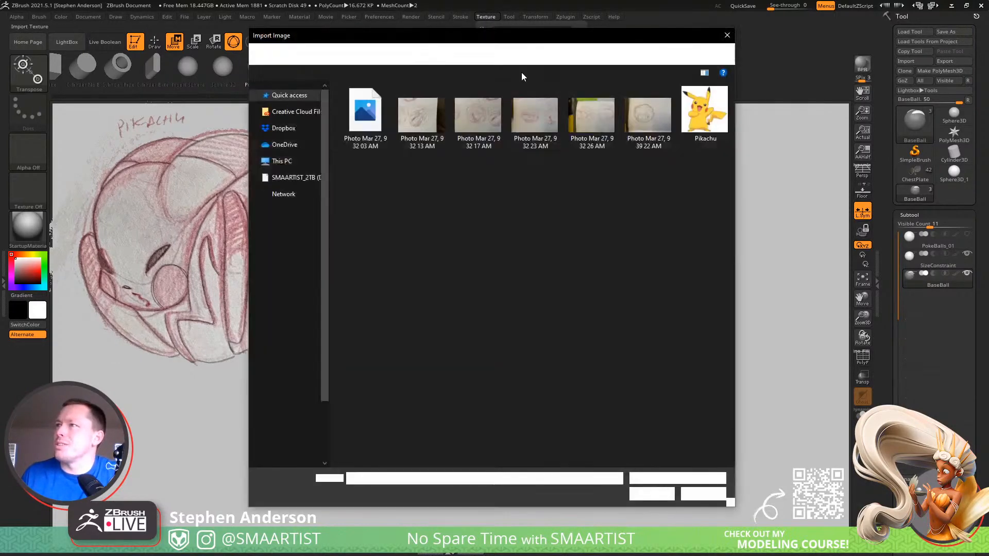
double_click(697, 118)
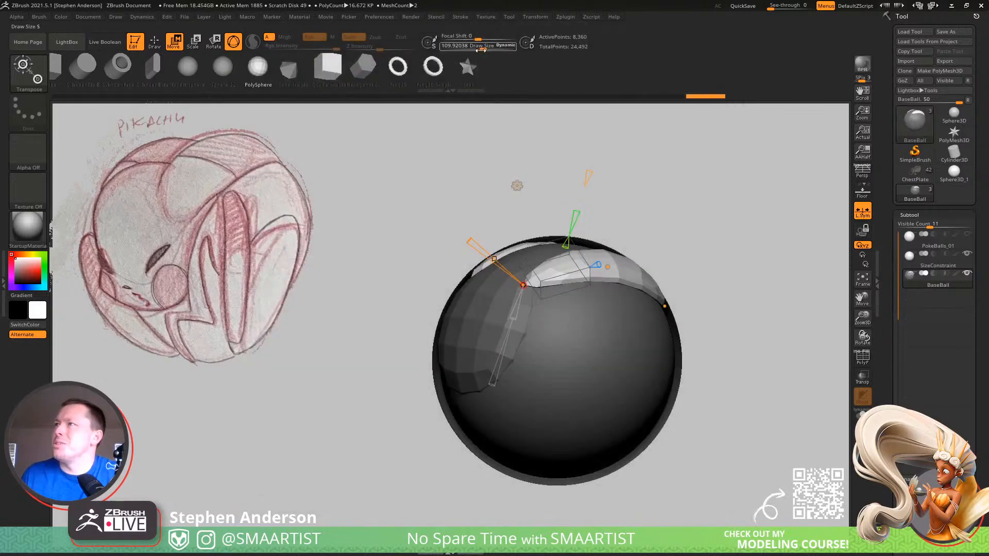
left_click(484, 17)
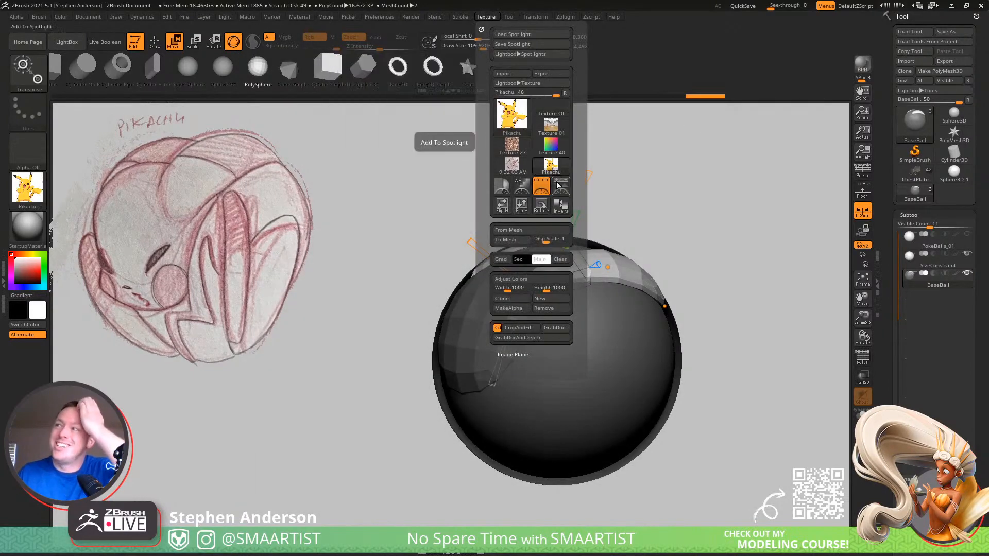
left_click(560, 186)
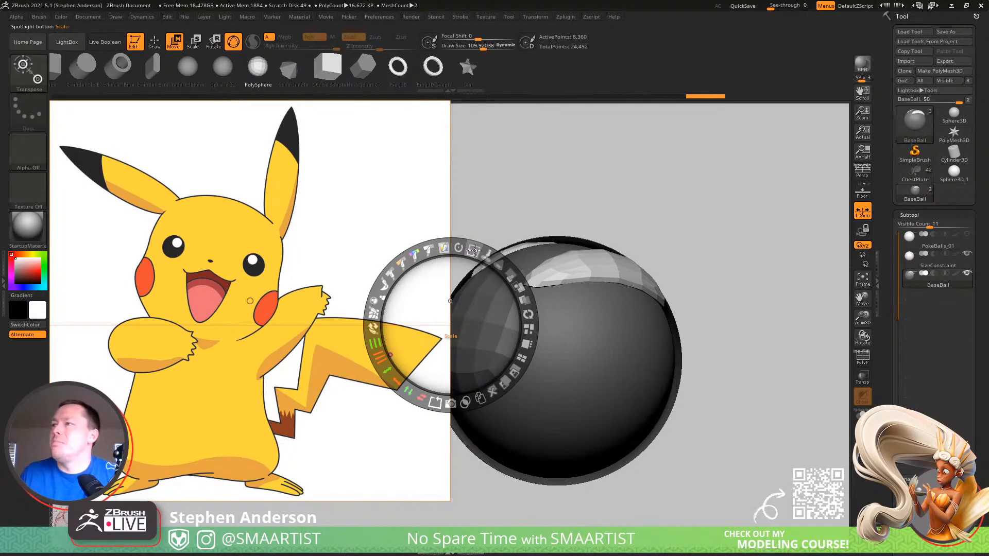
Scale the Pikachu picture down in Spotlight and arrange it directly below the Pikachu sketch beside the model
left_click_drag(474, 249, 298, 313)
mouse_move(79, 519)
left_mouse_down()
mouse_move(173, 296)
mouse_move(158, 201)
left_mouse_up()
mouse_move(180, 140)
left_mouse_down()
mouse_move(342, 209)
mouse_move(457, 464)
mouse_move(239, 517)
left_mouse_up()
mouse_move(171, 171)
left_mouse_down()
mouse_move(205, 263)
mouse_move(218, 209)
left_mouse_up()
mouse_move(212, 164)
left_mouse_down()
mouse_move(228, 203)
mouse_move(160, 204)
mouse_move(176, 213)
left_mouse_up()
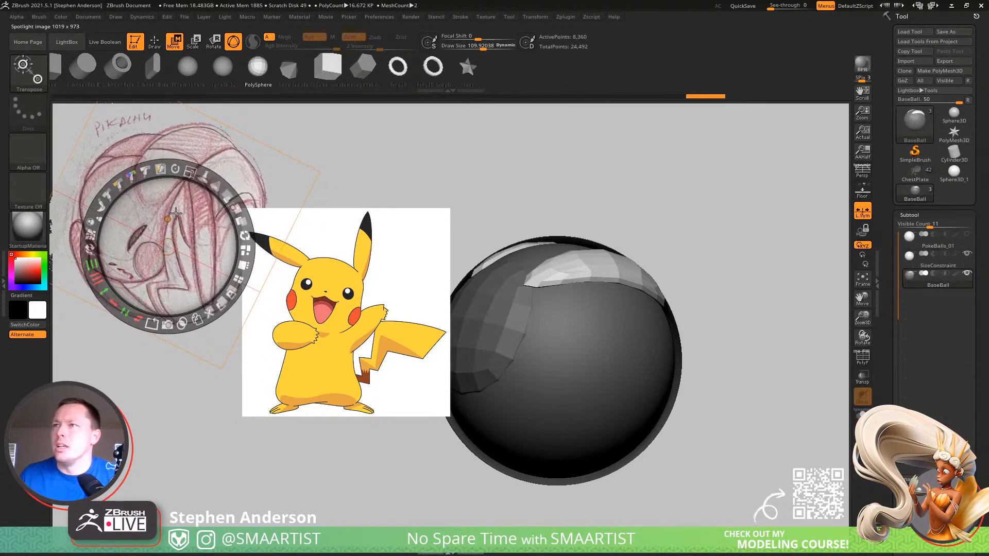
left_click(351, 326)
left_click_drag(351, 325, 201, 426)
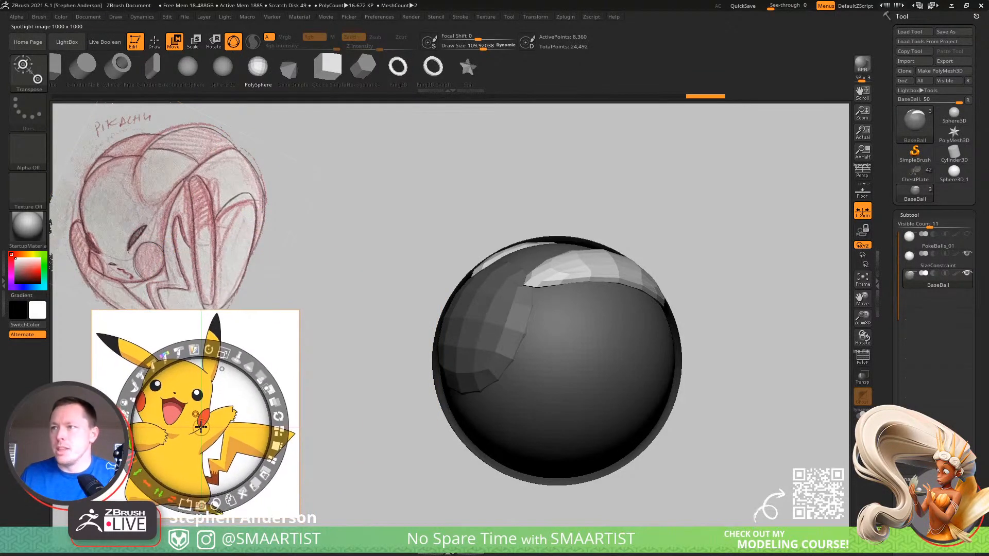
Clear the white background of the Pikachu picture in Spotlight, including the patch beside the tail, and toggle Spotlight editing to check it
left_click(193, 350)
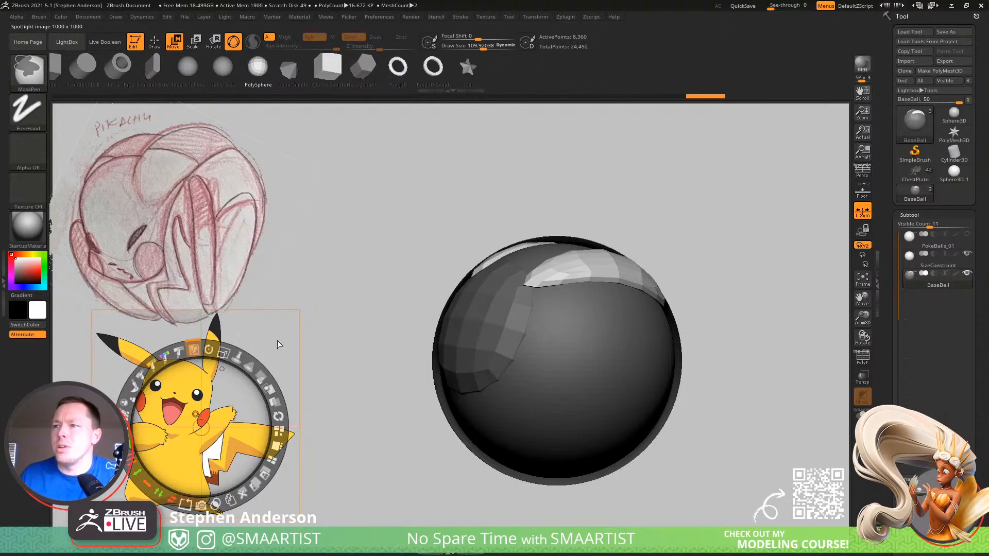
left_click(317, 285)
left_click(337, 263)
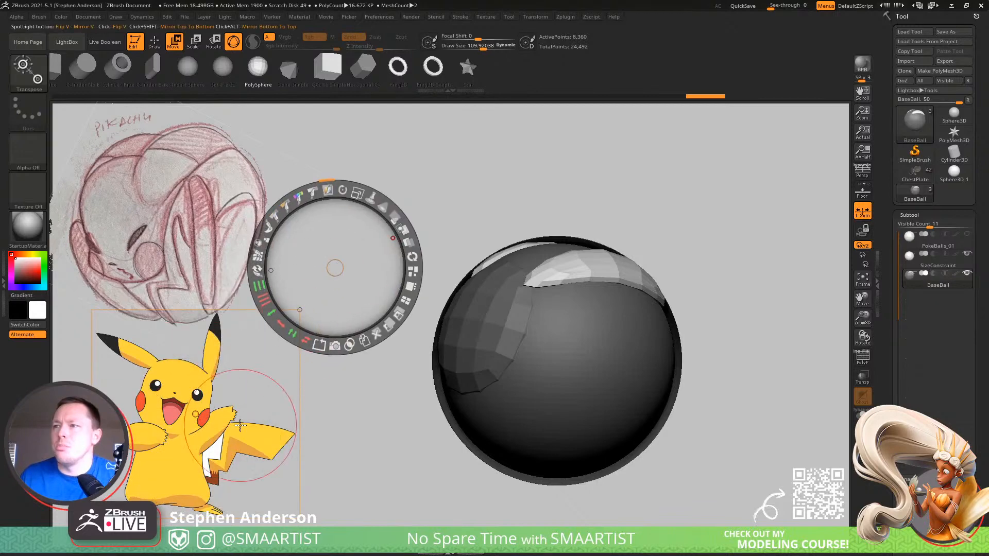
key("z")
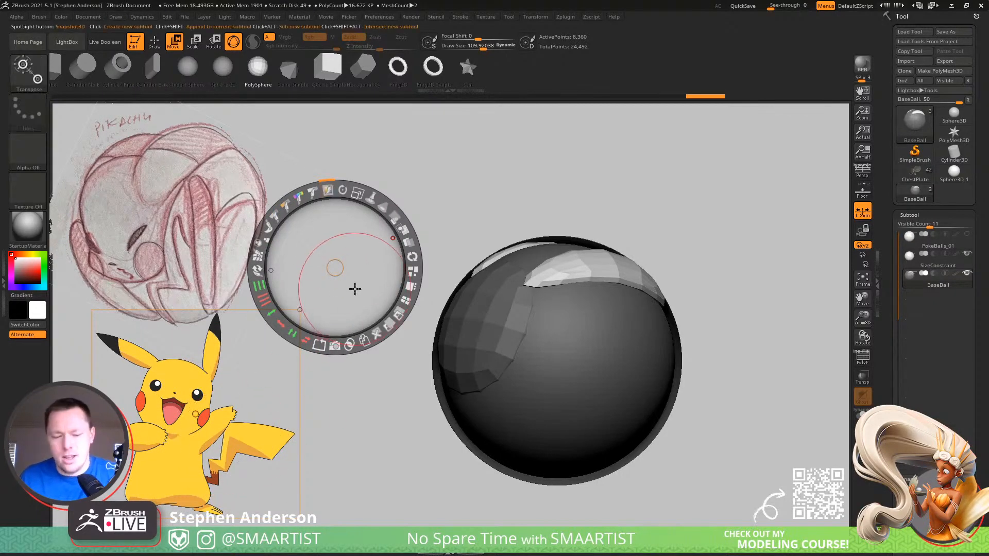
key("z")
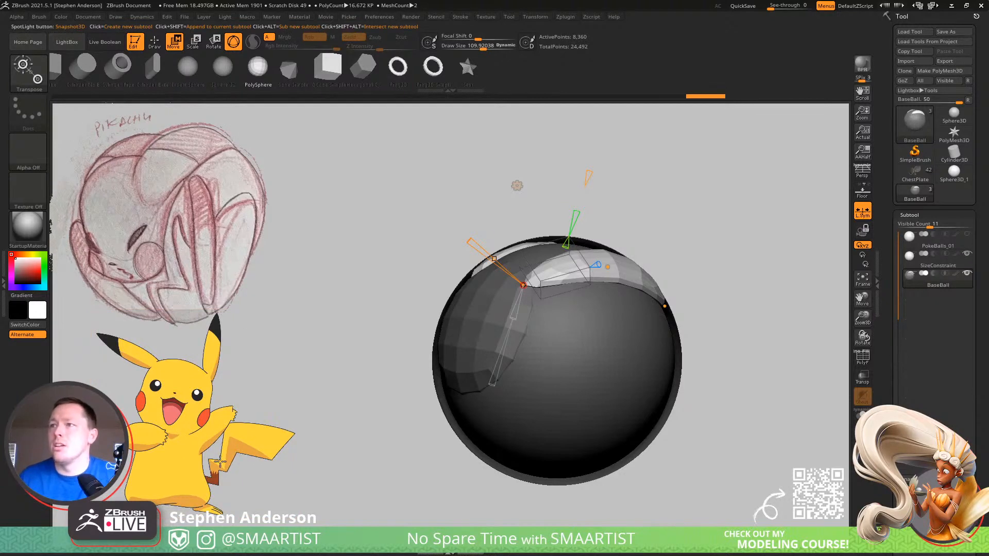
key("z")
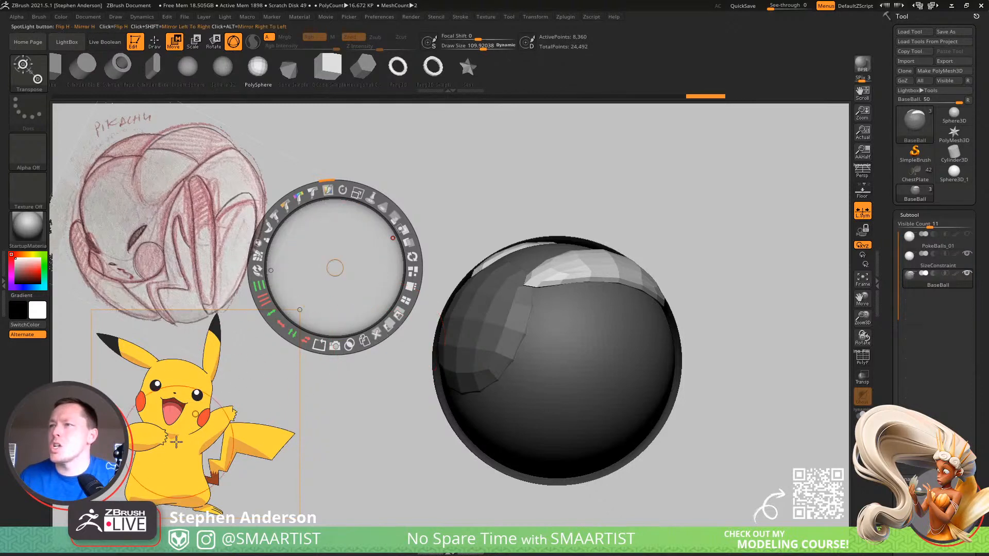
Nudge the Pikachu picture into place below the sketch, and save the Spotlight setup as Pikachu_Spotlight in the _Pokemon folder
left_click_drag(348, 281, 239, 369)
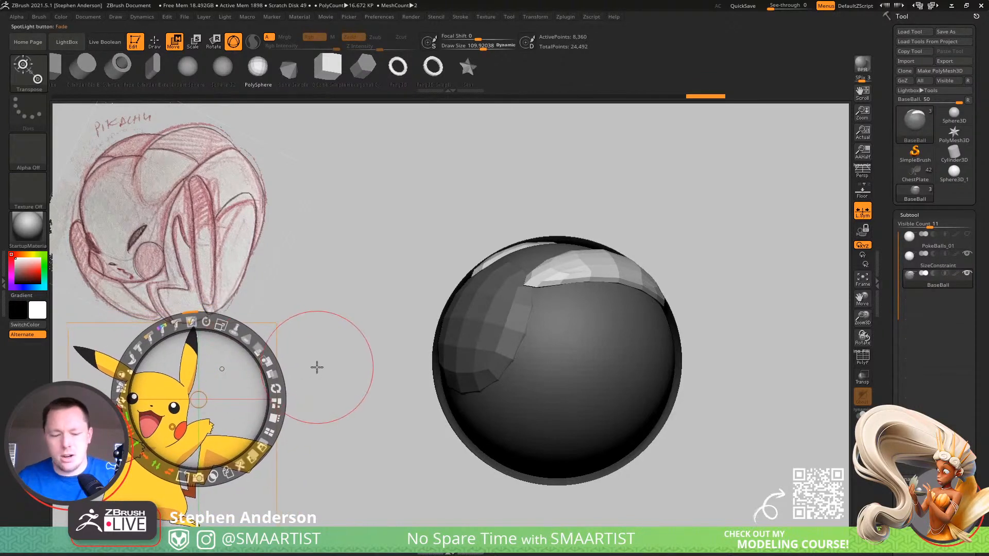
key("z")
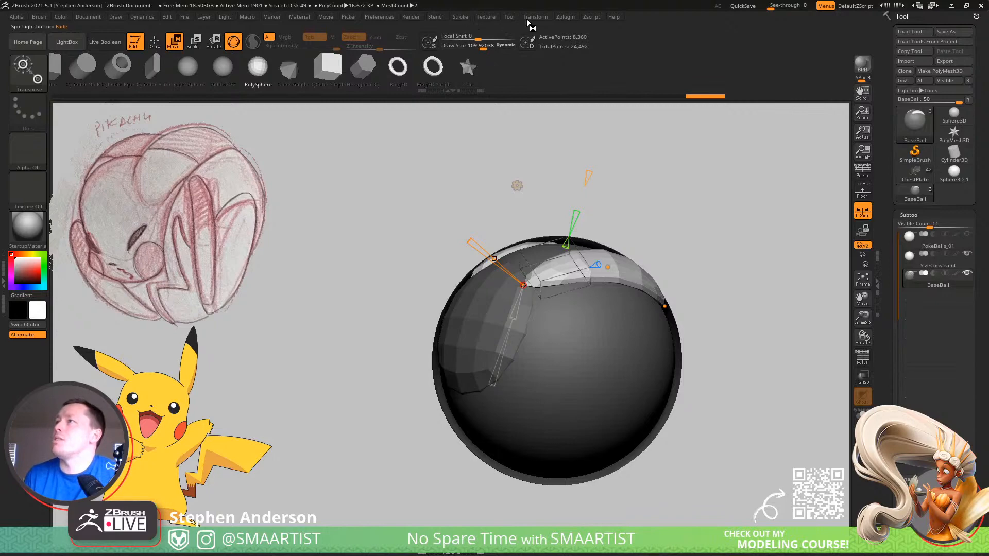
left_click(487, 16)
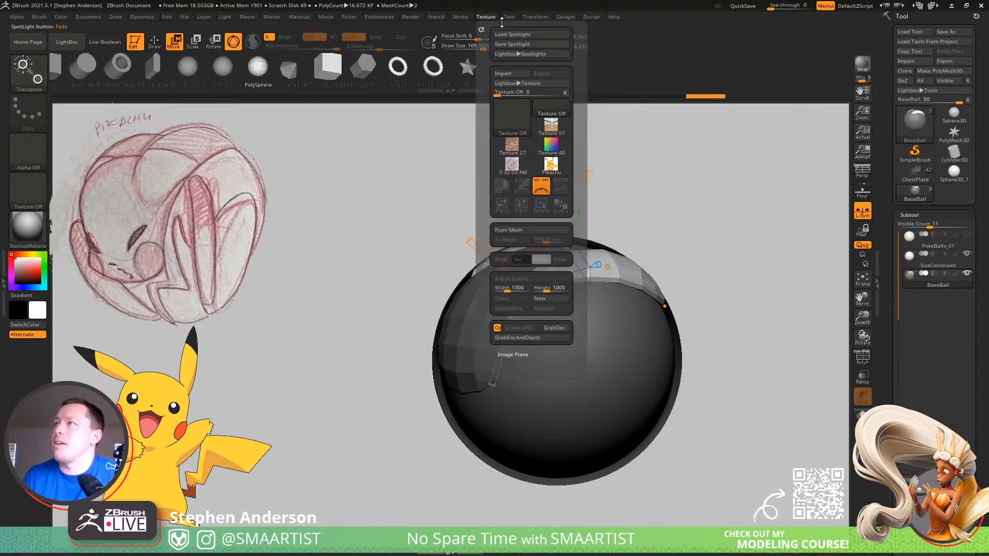
left_click(522, 44)
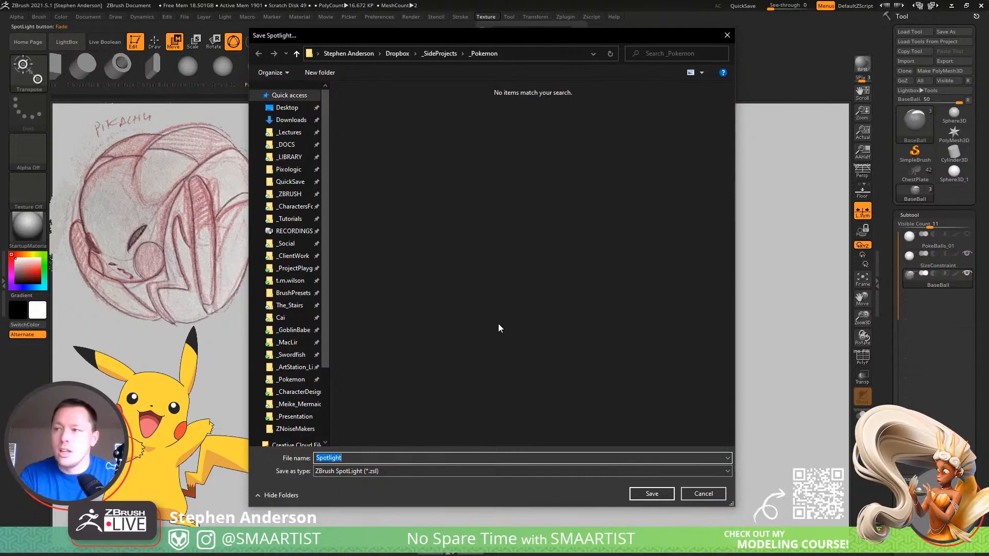
type("Pikachu_")
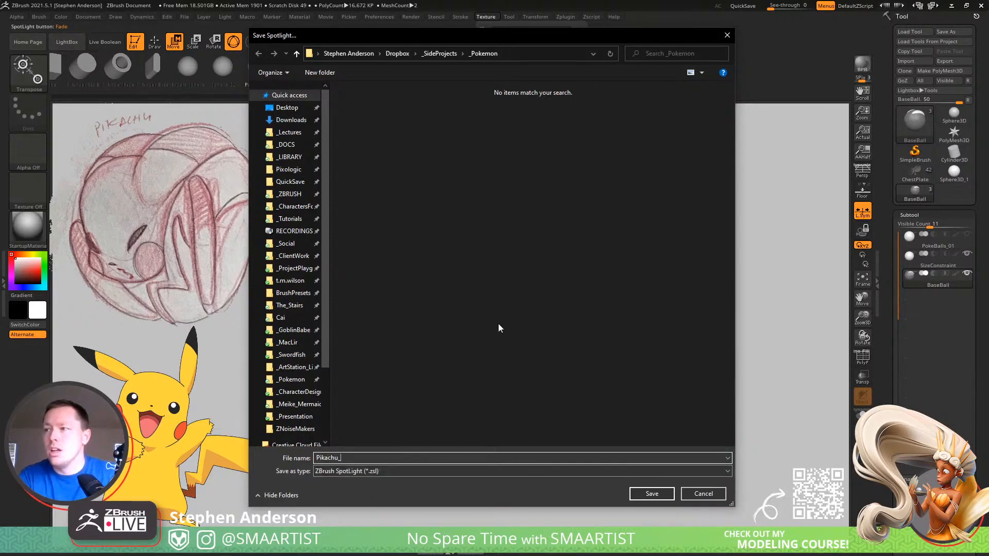
type("Spotlight")
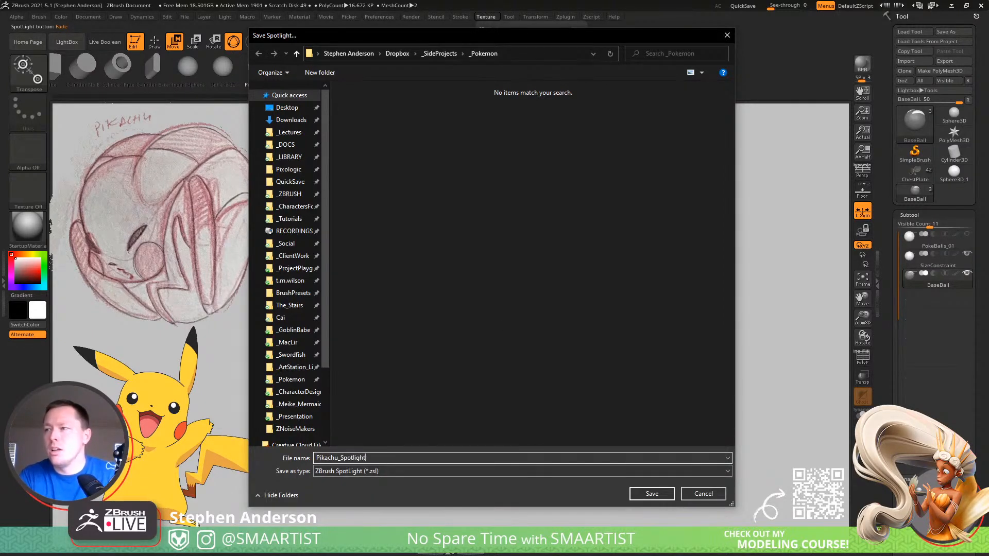
key("Return")
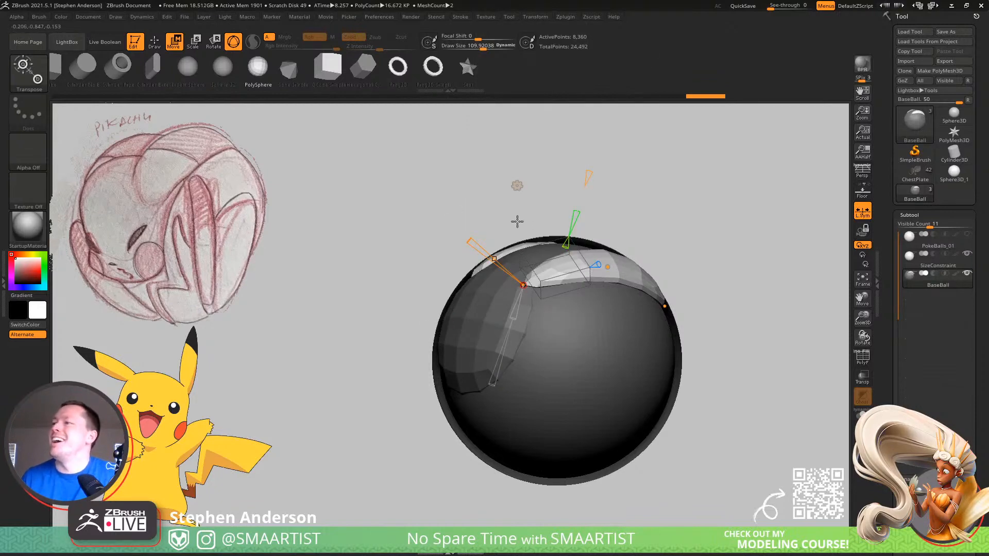
Accept the current ear bend and increase the number of bend curve points along the ear
left_click_drag(685, 277, 623, 237)
left_click(517, 186)
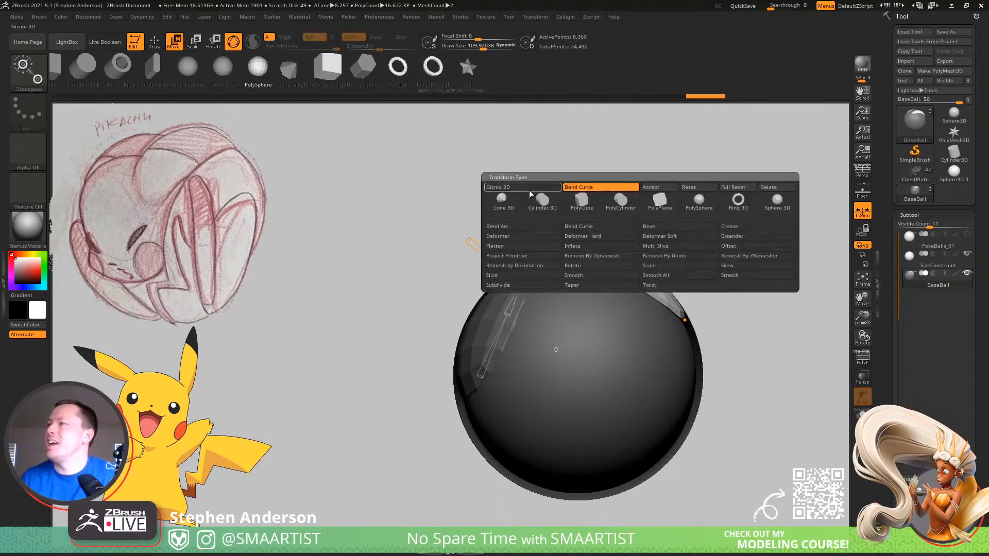
left_click(658, 187)
left_click_drag(630, 179, 686, 233)
left_click(684, 233)
left_click_drag(606, 250, 597, 225)
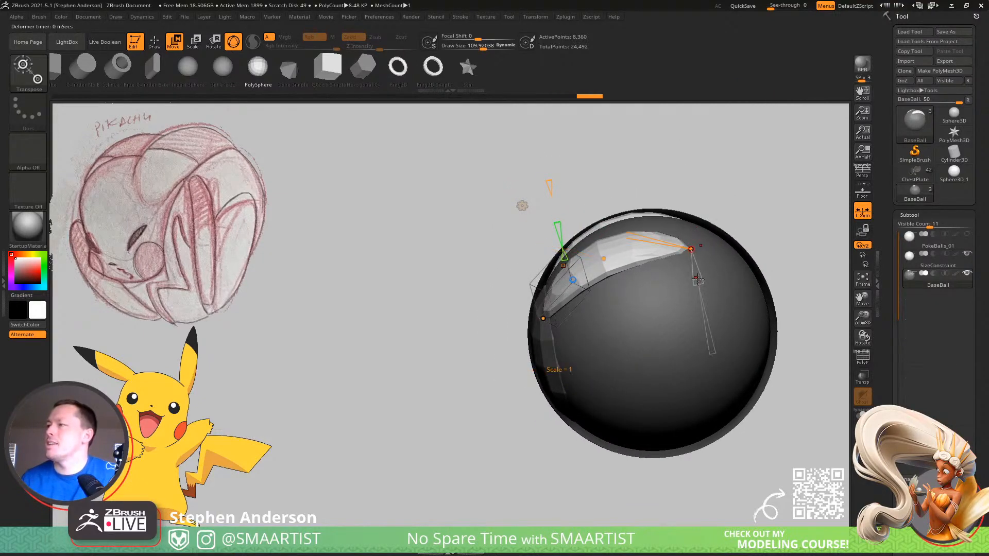
left_click_drag(697, 278, 667, 332)
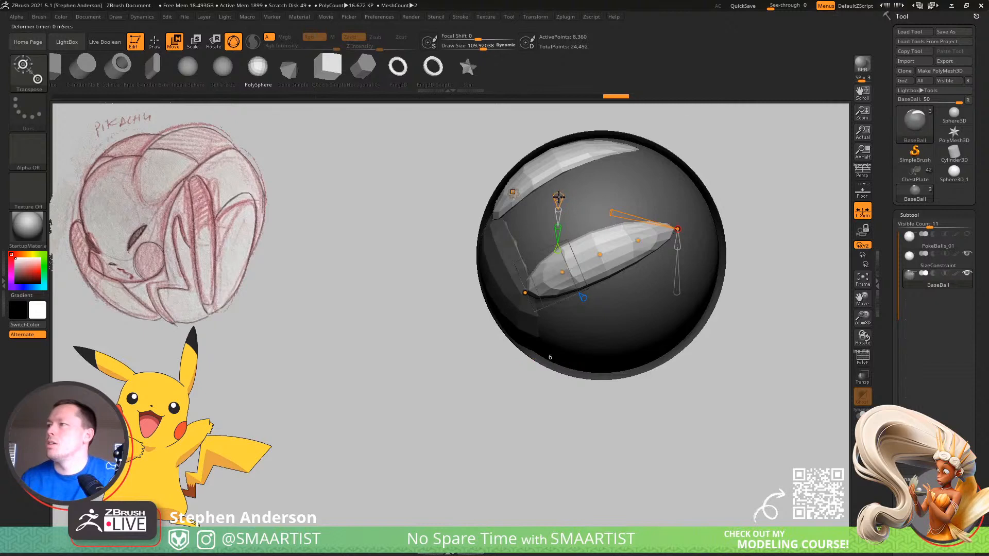
Scale the ears at the curve points near their tips and bases to taper them, and accept the deformation
left_click(638, 241)
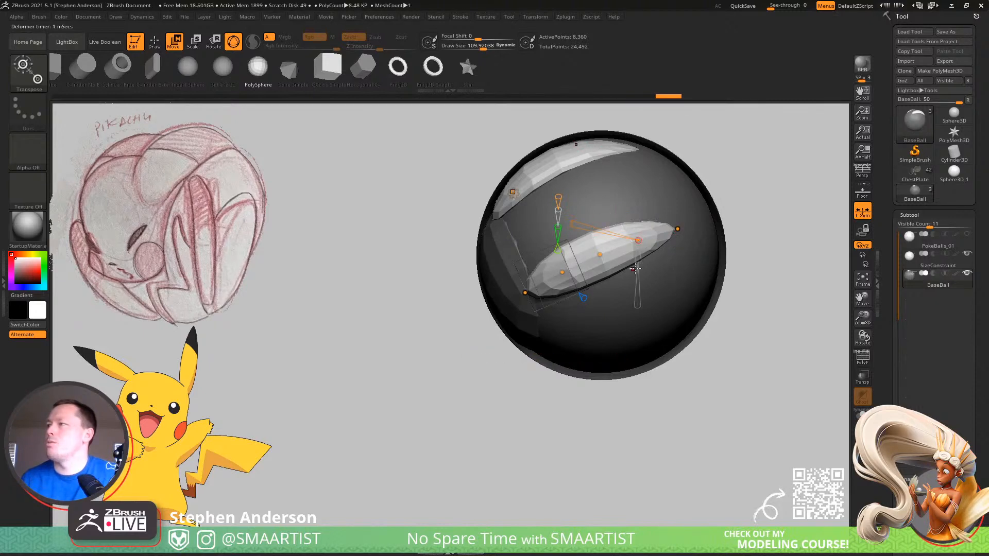
left_click_drag(637, 257, 638, 257)
right_click_drag(571, 274, 581, 262)
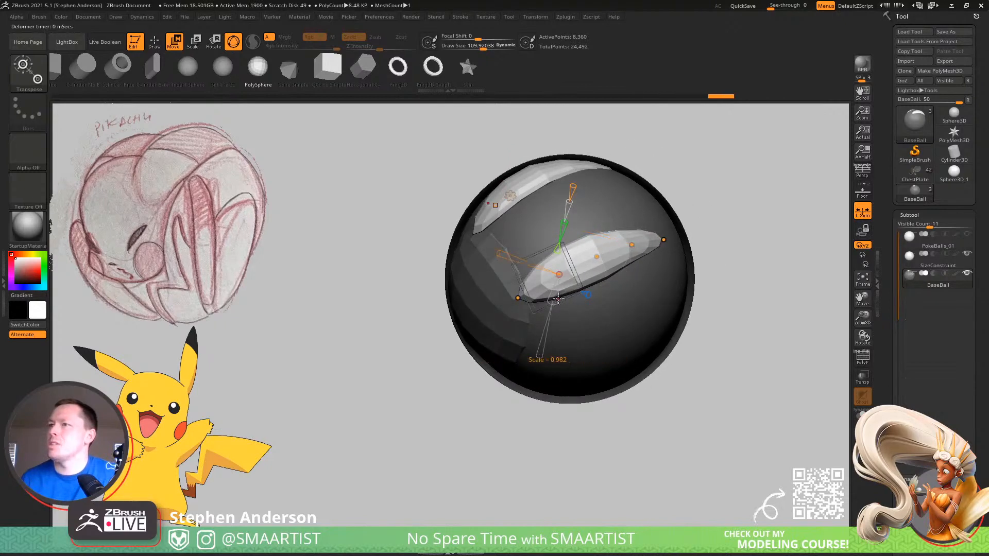
right_click_drag(531, 309, 546, 296)
left_click(596, 258)
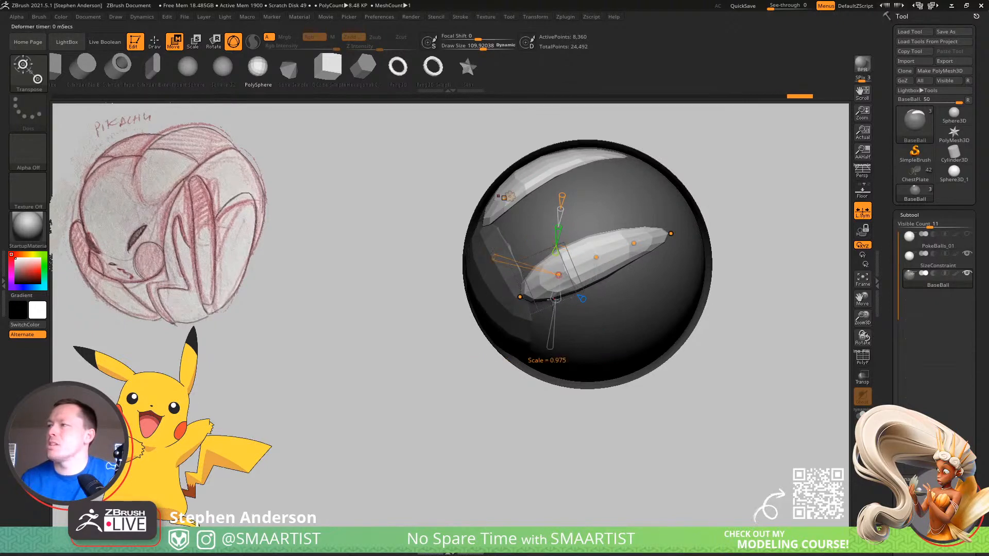
right_click_drag(562, 289, 619, 265)
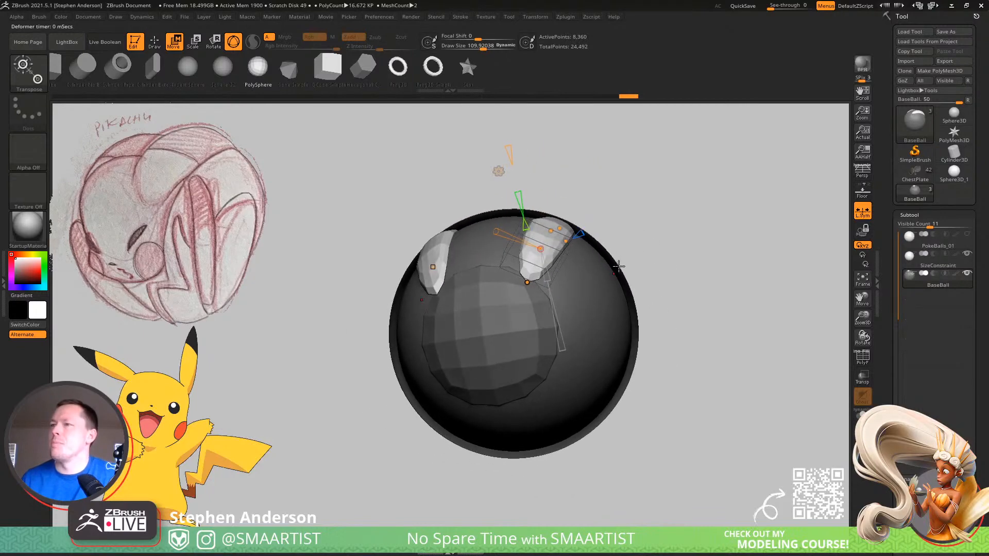
left_click(498, 172)
left_click(625, 172)
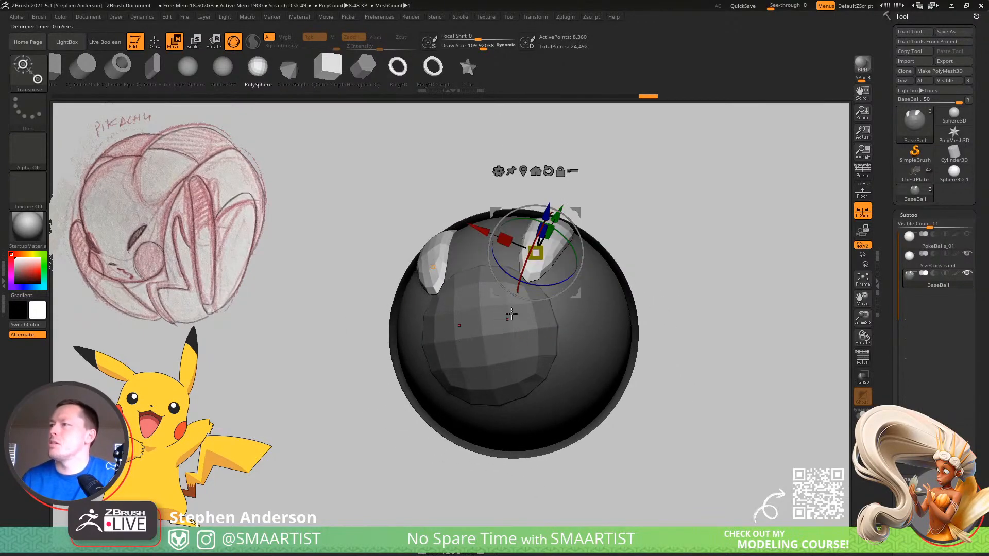
Clear the mask, mask everything except the base ball, and split the head and ears into their own subtool
key("ctrl")
left_click_drag(692, 191, 742, 263, "ctrl")
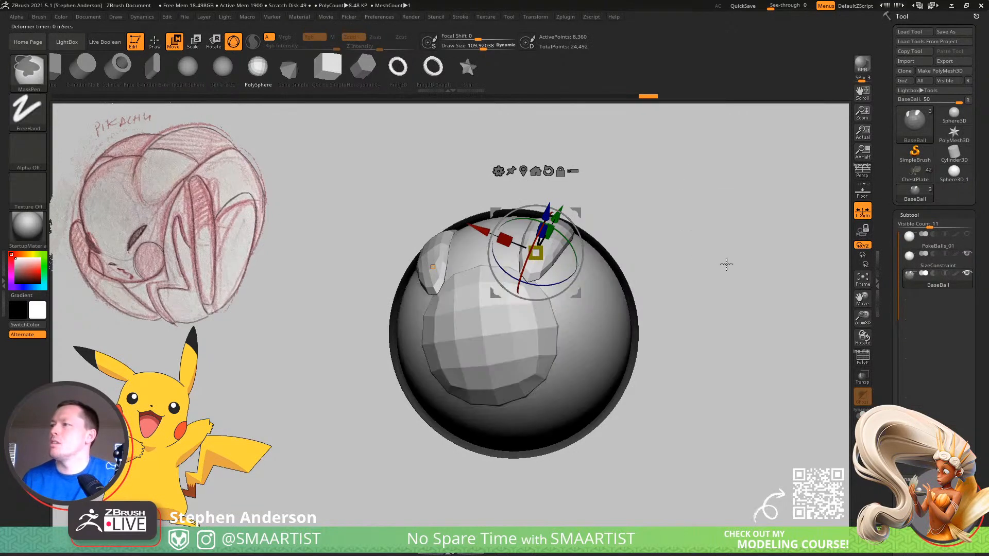
left_click(601, 337, "ctrl")
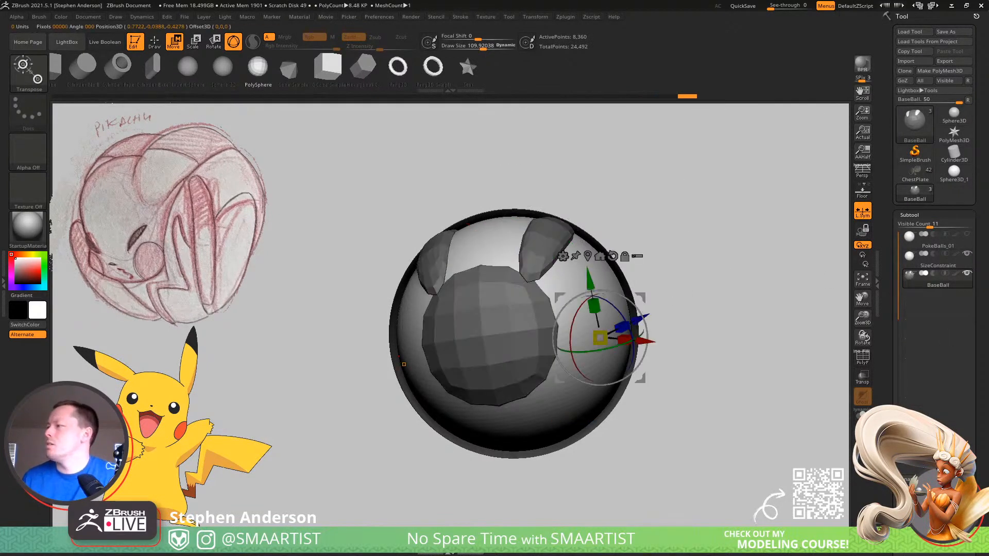
scroll(911, 406, "down", 3)
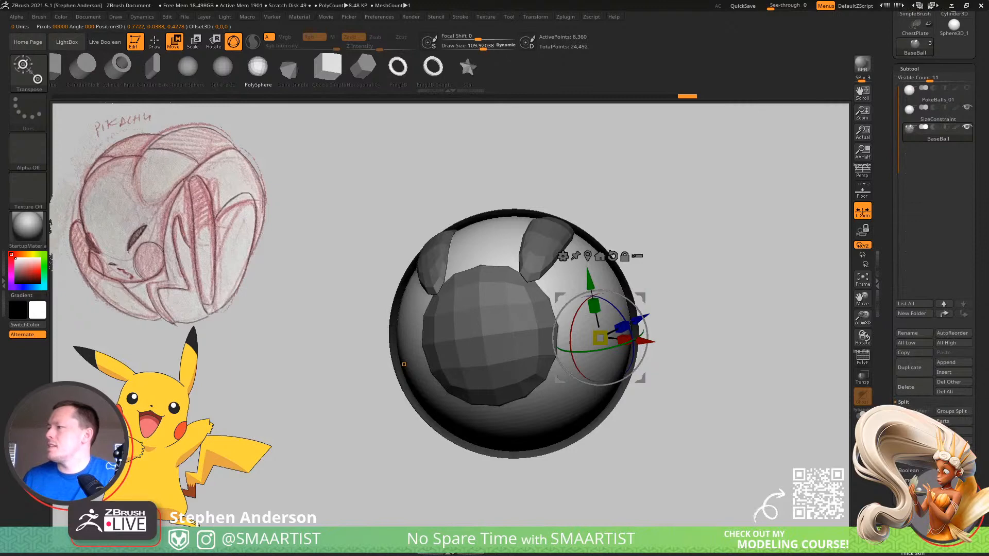
left_click(934, 450)
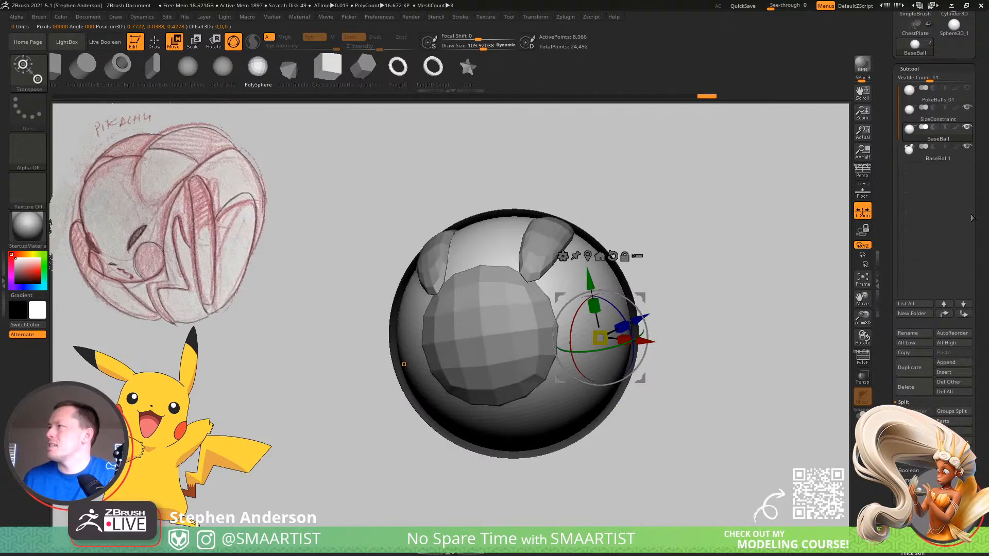
Select the split-off head and ears subtool and rename it PikachuBlocking
left_click(938, 159)
mouse_move(744, 282)
left_mouse_down()
mouse_move(700, 281)
mouse_move(739, 282)
left_mouse_up()
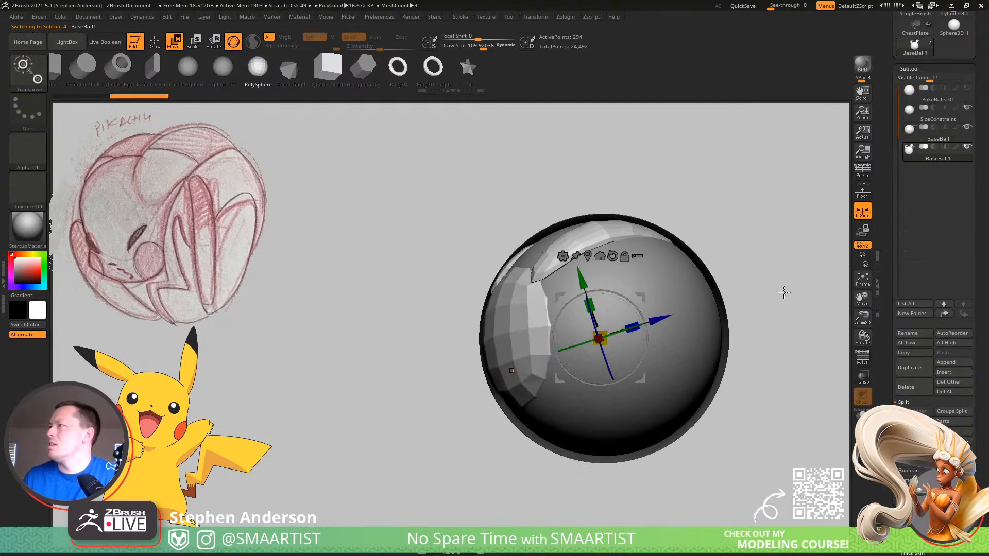
left_click(910, 333)
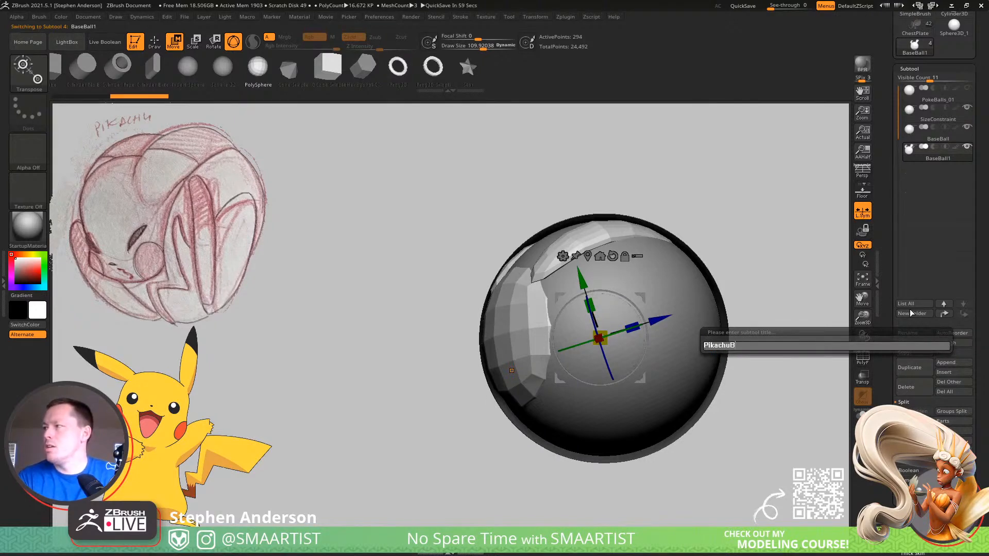
type("PikachuBlocking")
key("Return")
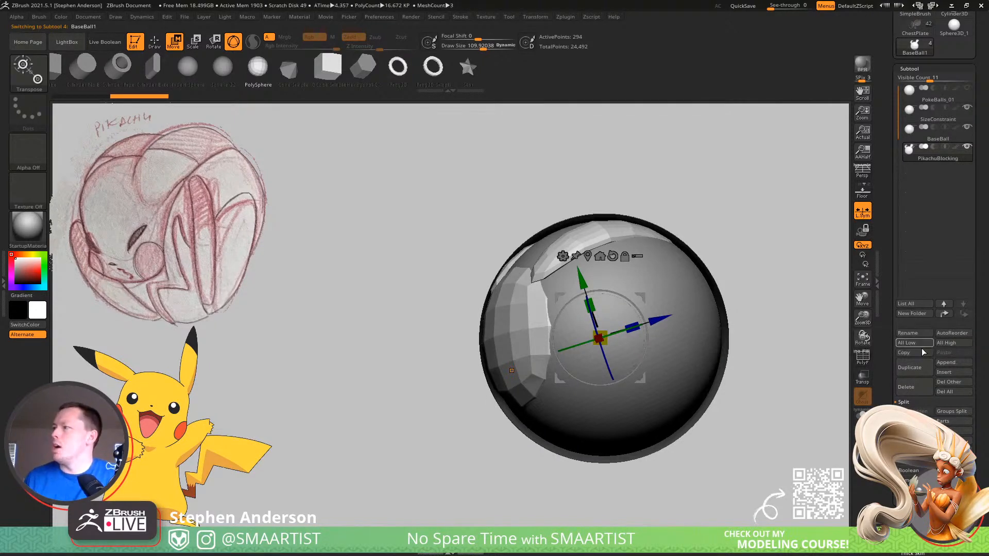
Isolate the head and ears subtool and scale the flattened head sphere deeper from front to back
left_click(862, 415)
left_click_drag(651, 355, 577, 322)
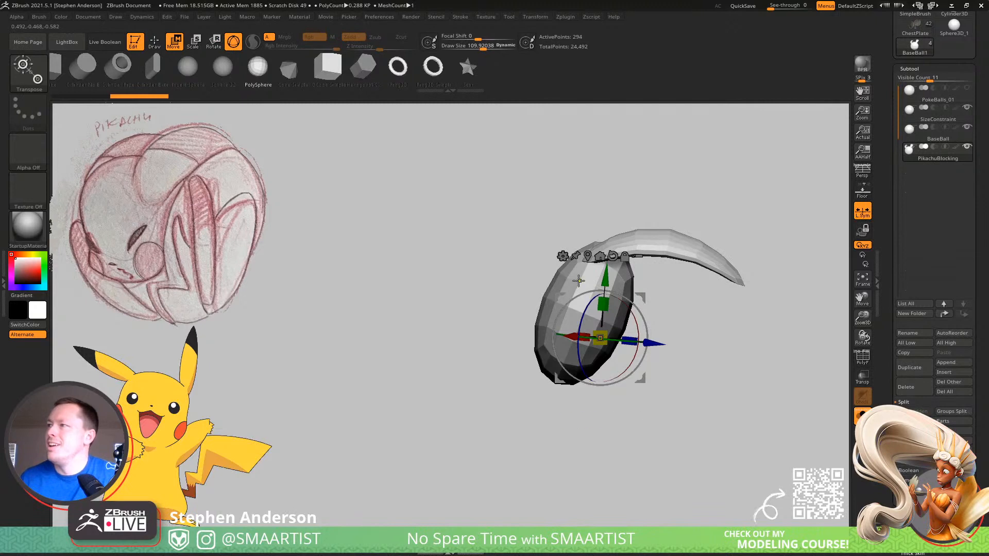
key("q")
left_click_drag(635, 309, 571, 280, "alt")
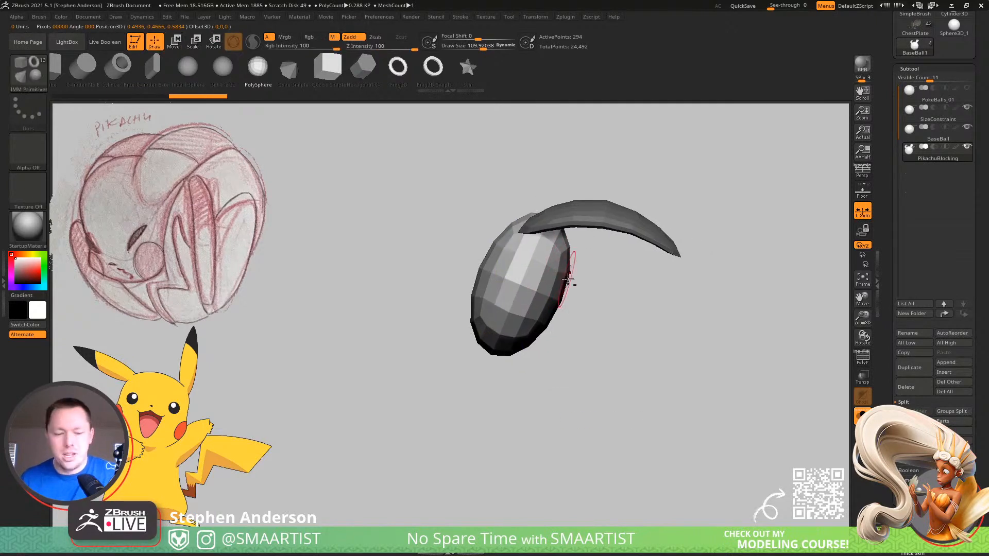
key("w")
mouse_move(531, 193)
left_mouse_down()
mouse_move(562, 221)
mouse_move(564, 252)
mouse_move(545, 253)
left_mouse_up()
left_click_drag(487, 267, 467, 263)
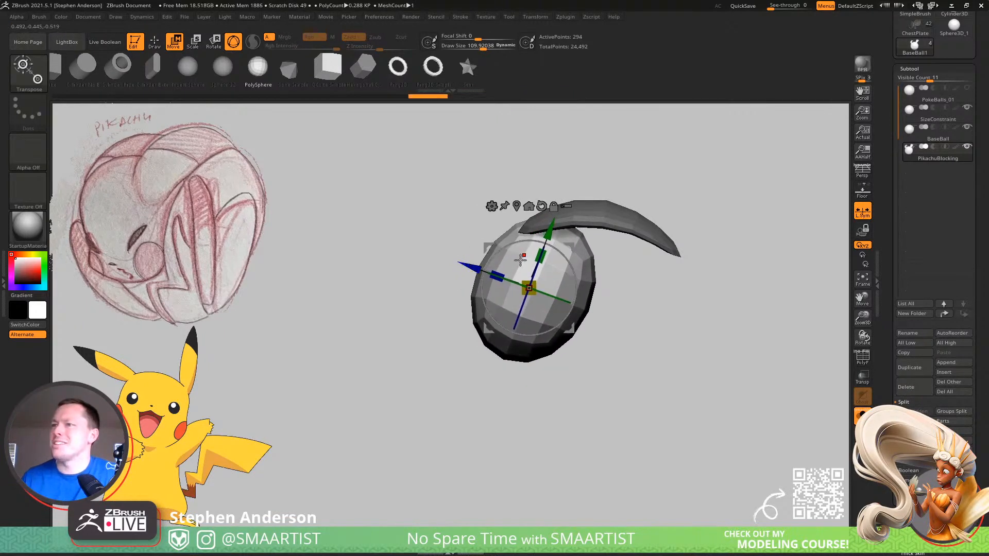
Reshape the head with the Move brush at a large draw size, filling out its lower part
key("q")
left_click_drag(657, 218, 539, 285)
key("b")
key("m")
key("v")
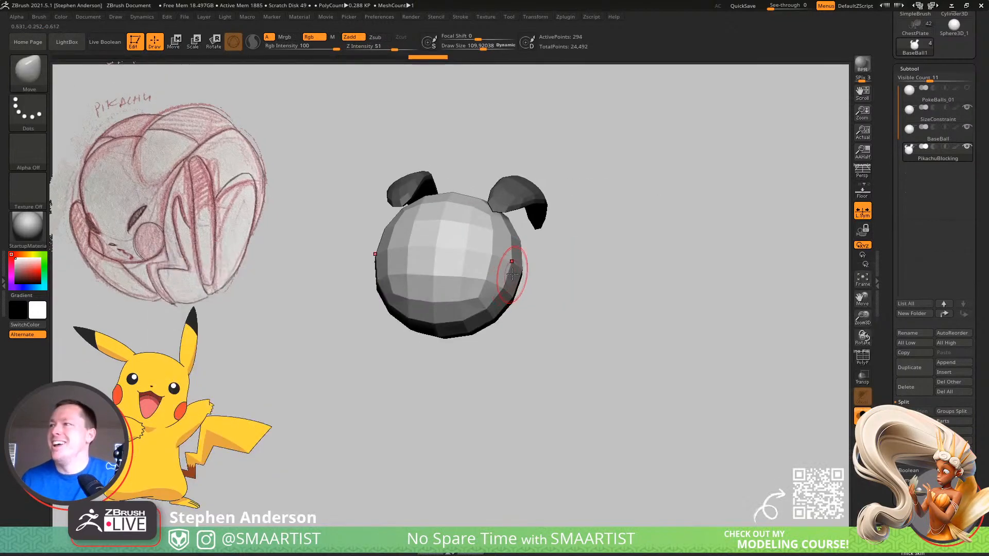
mouse_move(520, 278)
left_mouse_down()
mouse_move(470, 298)
mouse_move(491, 325)
left_mouse_up()
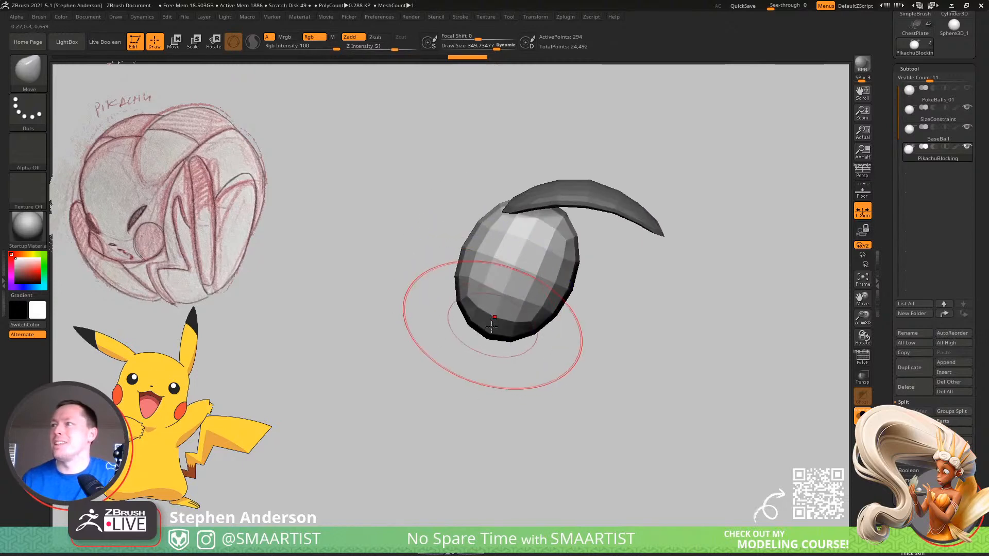
mouse_move(572, 206)
right_mouse_down()
mouse_move(579, 222)
mouse_move(481, 229)
mouse_move(505, 283)
right_mouse_up()
mouse_move(485, 236)
right_mouse_down()
mouse_move(497, 362)
mouse_move(566, 339)
mouse_move(552, 329)
mouse_move(560, 308)
right_mouse_up()
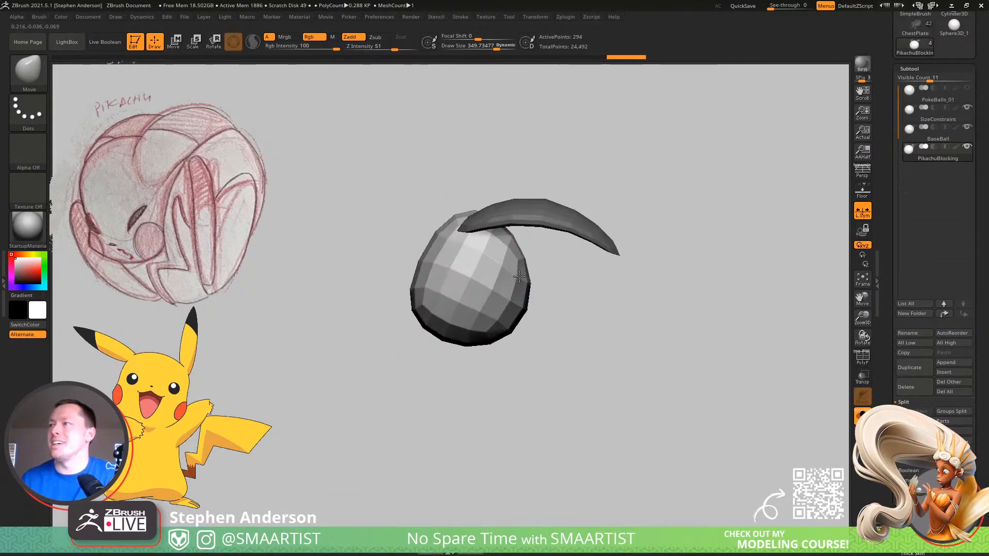
Duplicate the head sphere down and behind it as the body, flatten the copy's depth and rotate it 180 degrees
key("w")
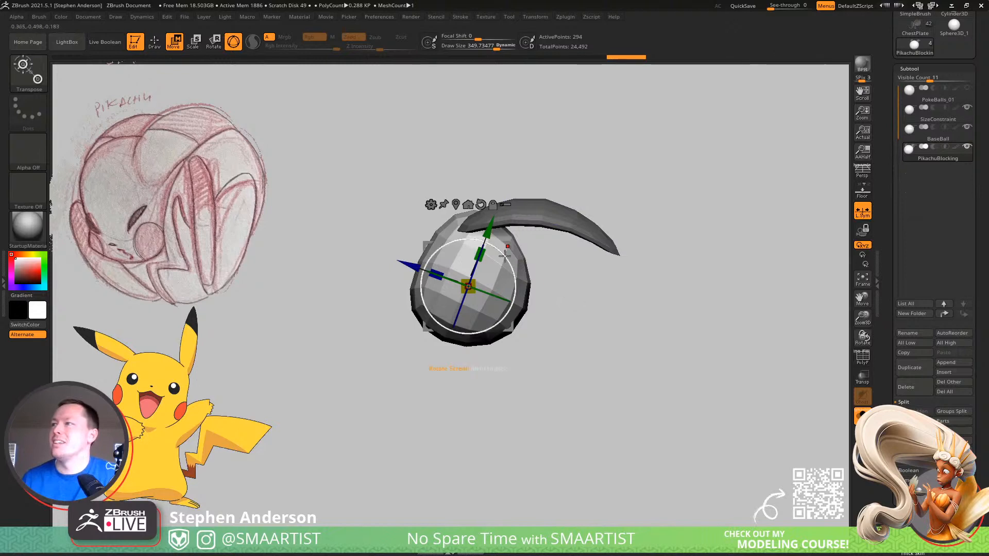
left_click_drag(509, 247, 571, 311, "ctrl")
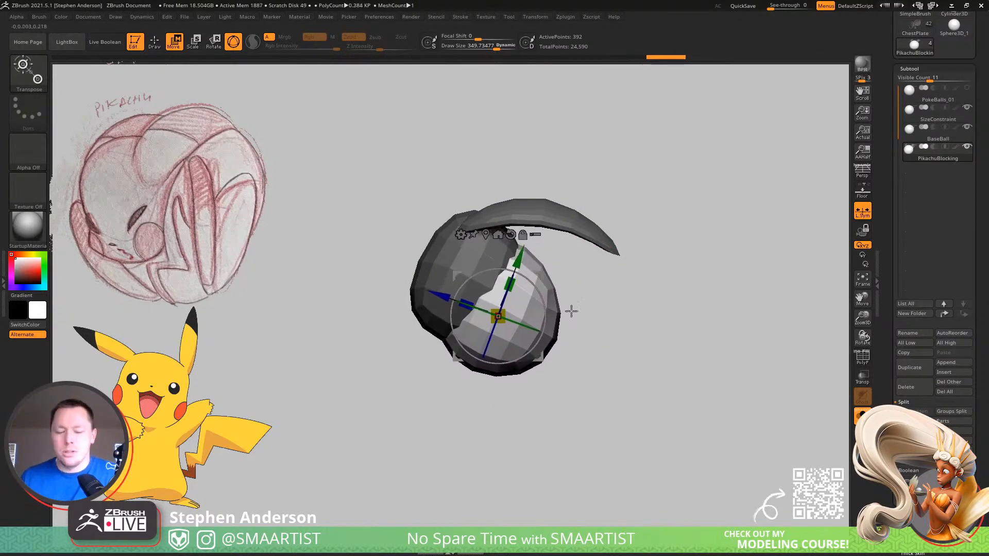
left_click_drag(470, 301, 436, 293)
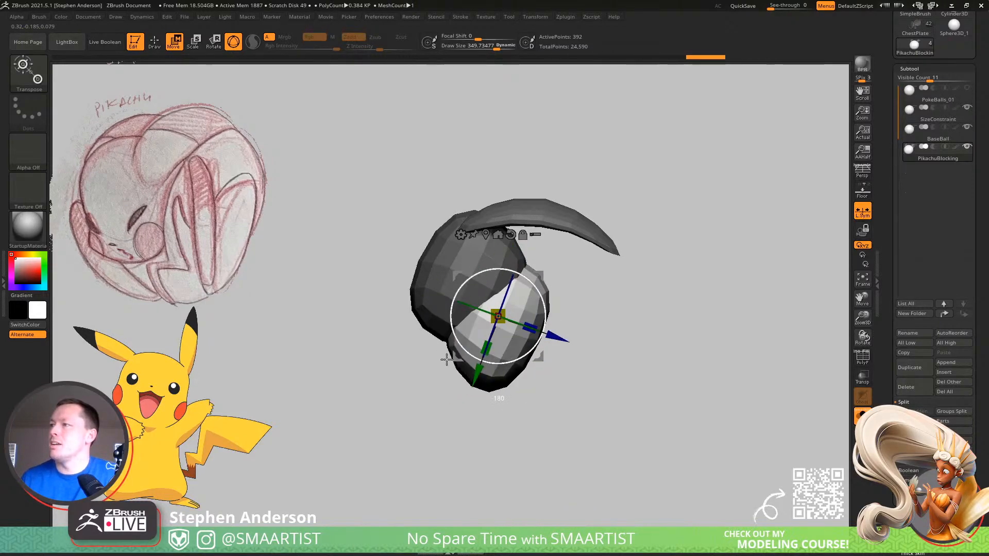
left_click_drag(445, 358, 445, 359)
Recentre the gizmo on the body copy and adjust its fit beneath the head
left_click_drag(582, 280, 681, 264)
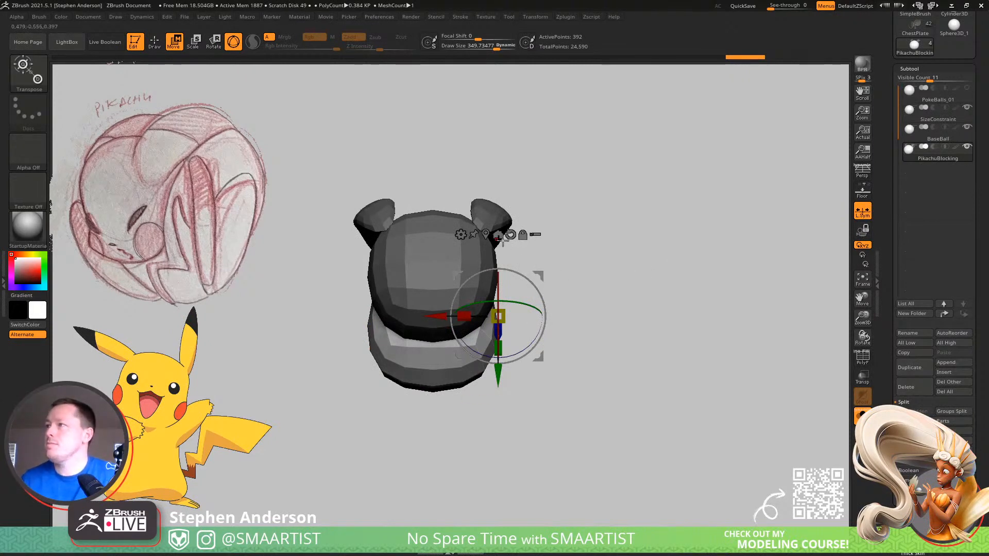
left_click(486, 233)
left_click_drag(459, 292, 377, 384)
left_click_drag(429, 297, 412, 406)
Shape the body with the Move brush, pulling its lower end and back into a rounded curve under the head
key("b")
key("m")
key("v")
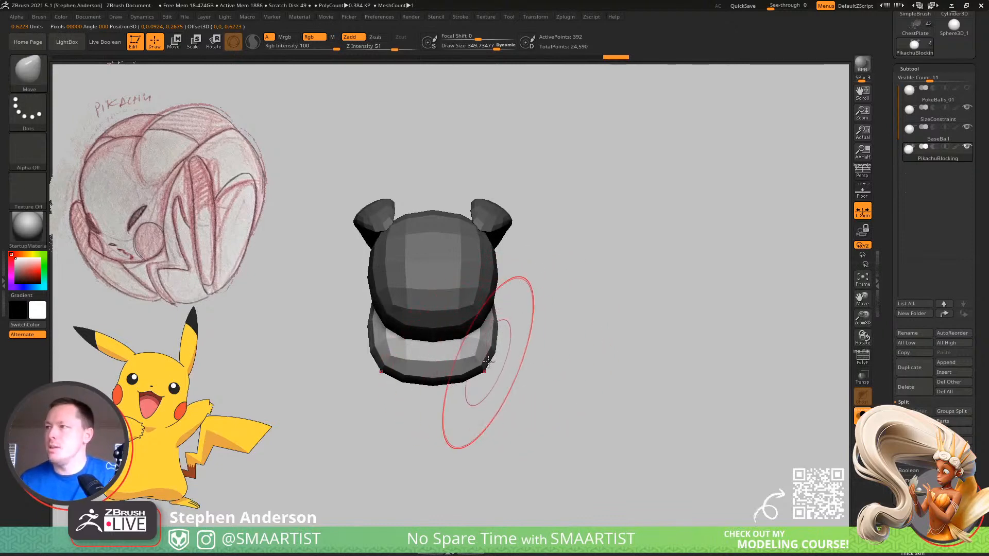
left_click_drag(488, 362, 364, 331)
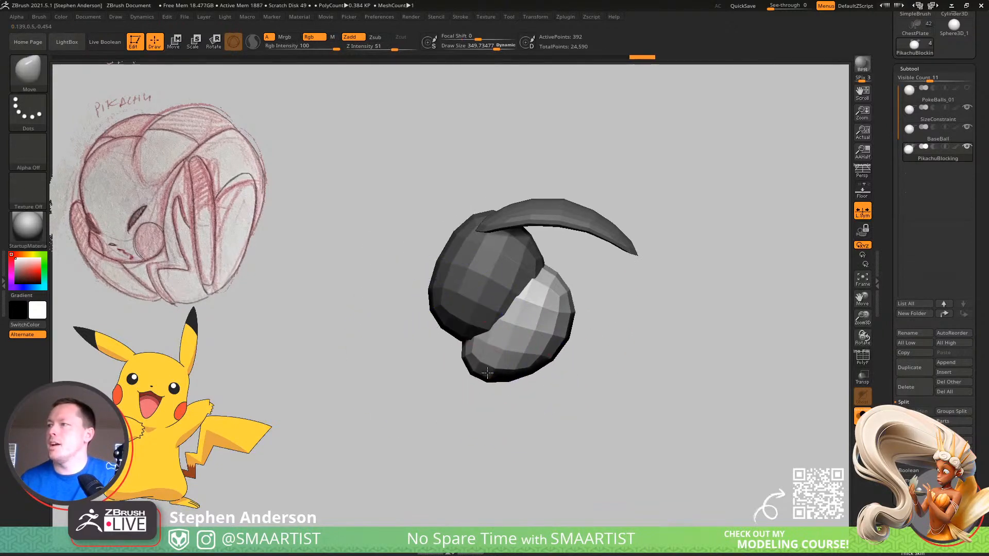
mouse_move(574, 322)
left_mouse_down()
mouse_move(537, 327)
mouse_move(578, 340)
left_mouse_up()
key("]")
key("]")
key("s")
left_click_drag(500, 365, 484, 366)
left_click_drag(544, 337, 558, 340)
Display the wireframe and polygroups of the head, body and ears to check the blocking
right_click_drag(524, 364, 556, 356)
right_click_drag(556, 355, 479, 260, "ctrl")
mouse_move(479, 260)
right_mouse_down()
mouse_move(518, 244)
mouse_move(496, 255)
right_mouse_up()
key("shift+f")
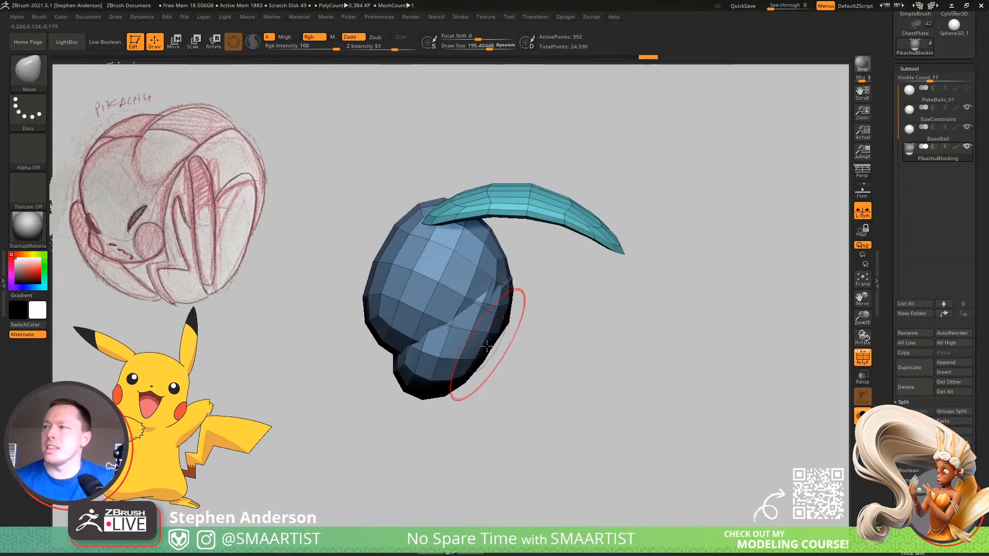
Assign the lower sphere beneath the head to its own polygroup, leaving the model unmasked
mouse_move(448, 357)
right_mouse_down()
mouse_move(471, 360)
mouse_move(448, 357)
right_mouse_up()
left_click(598, 374, "ctrl")
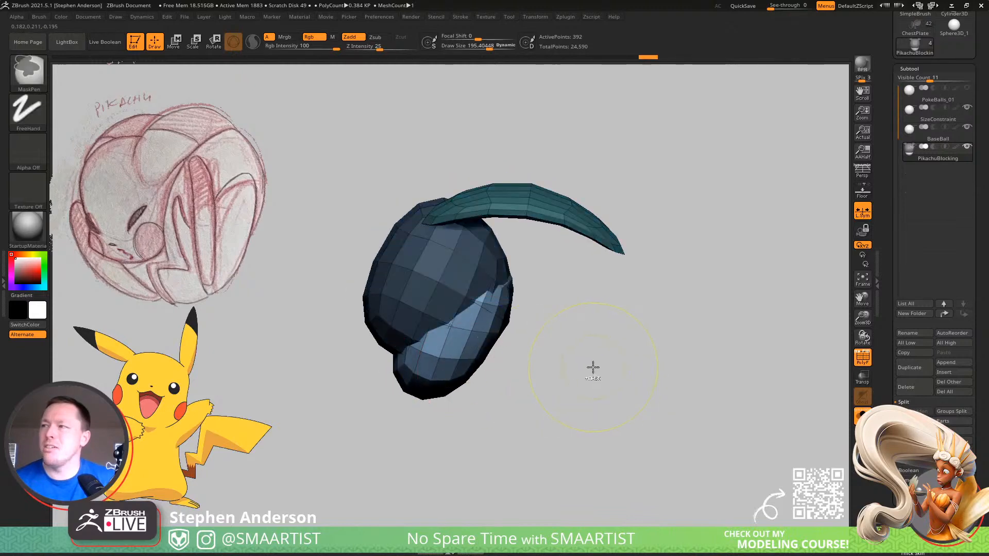
left_click(617, 378, "ctrl")
key("w")
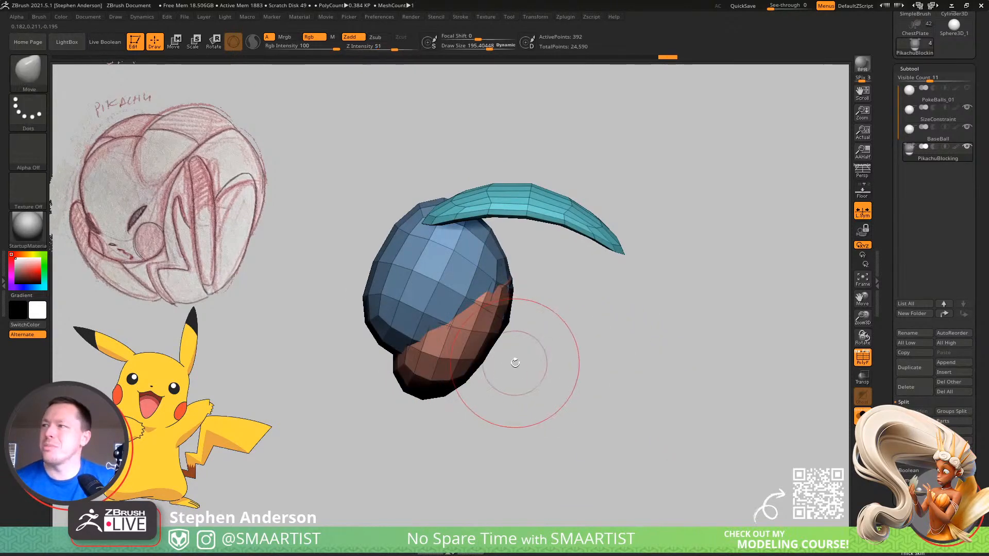
Mask the head and ears, duplicate the lower sphere out behind the head, and rotate the copy
left_click(405, 369)
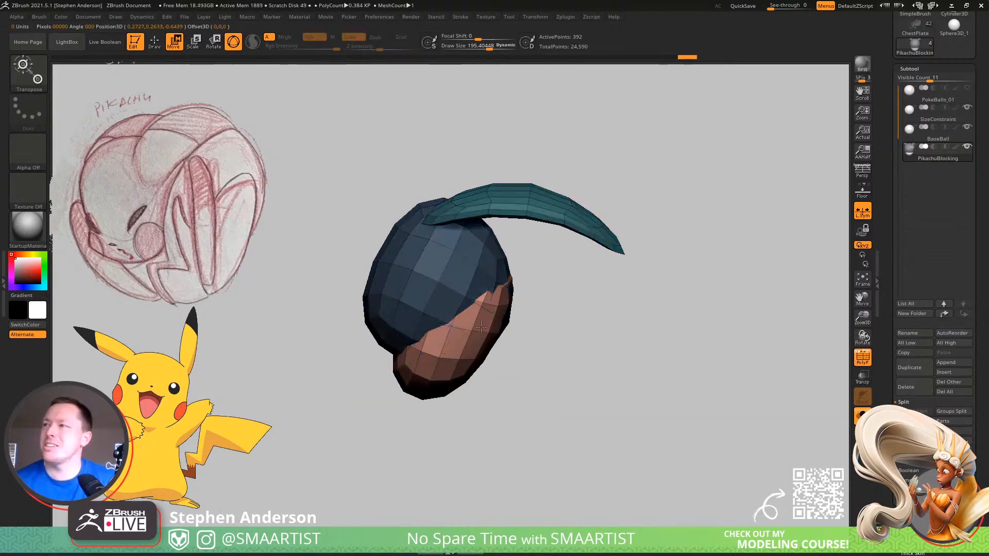
left_click_drag(449, 340, 549, 353, "ctrl")
mouse_move(563, 348)
right_mouse_down()
mouse_move(620, 342)
mouse_move(569, 343)
right_mouse_up()
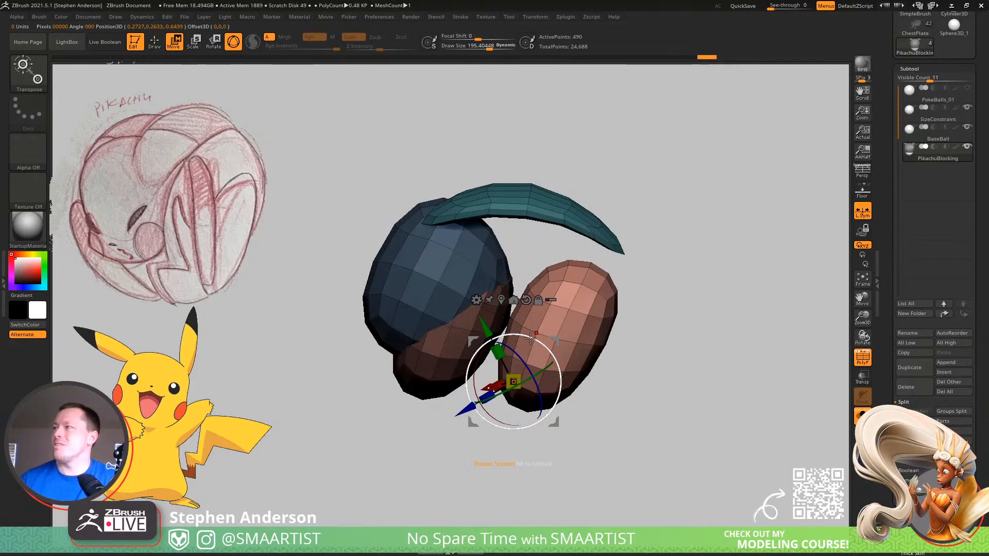
mouse_move(545, 314)
left_mouse_down()
mouse_move(572, 345)
mouse_move(576, 406)
mouse_move(552, 329)
mouse_move(558, 263)
mouse_move(535, 242)
mouse_move(546, 268)
left_mouse_up()
Pull the rear copy into a larger, elongated body under the ears with the Move brush at draw size about 422
key("b")
key("m")
key("v")
key("s")
left_click_drag(534, 353, 549, 352)
key("s")
mouse_move(565, 392)
left_mouse_down()
mouse_move(541, 410)
mouse_move(551, 407)
left_mouse_up()
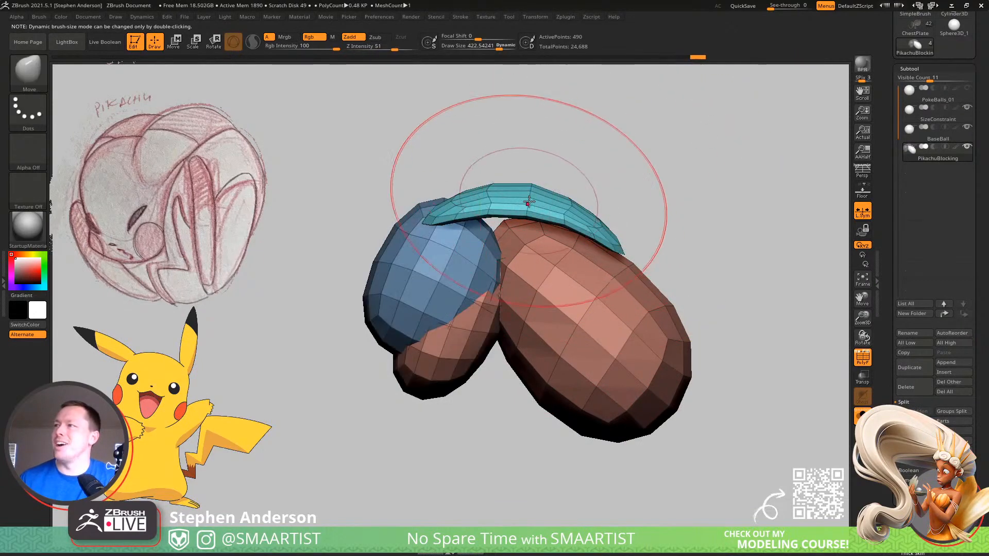
key("shift+f")
left_click_drag(561, 234, 828, 242)
key("shift+f")
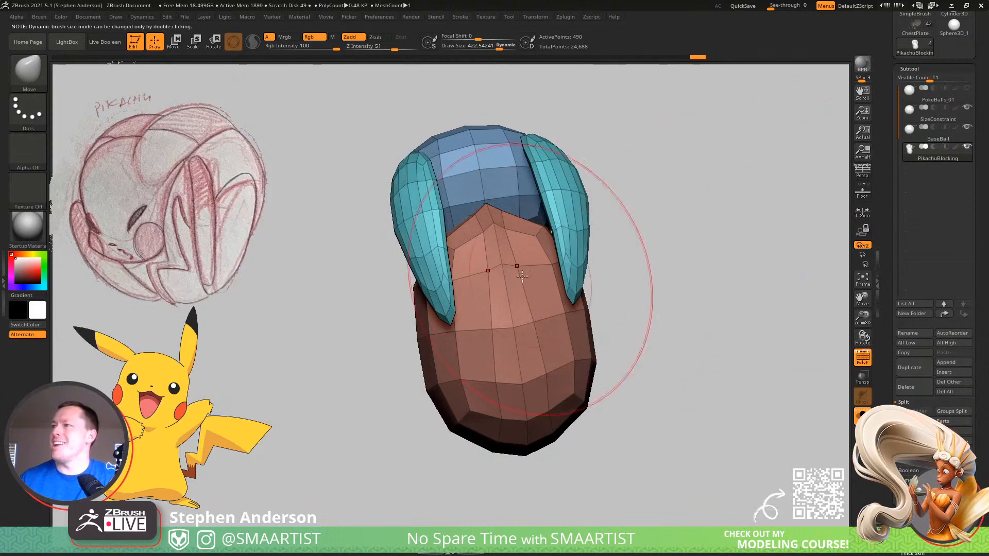
Turn off the brush's Spotlight Projection and smooth the rear body into an even egg shape, lowering the Smooth intensity to 14
key("w")
key("q")
key("s")
key("shift")
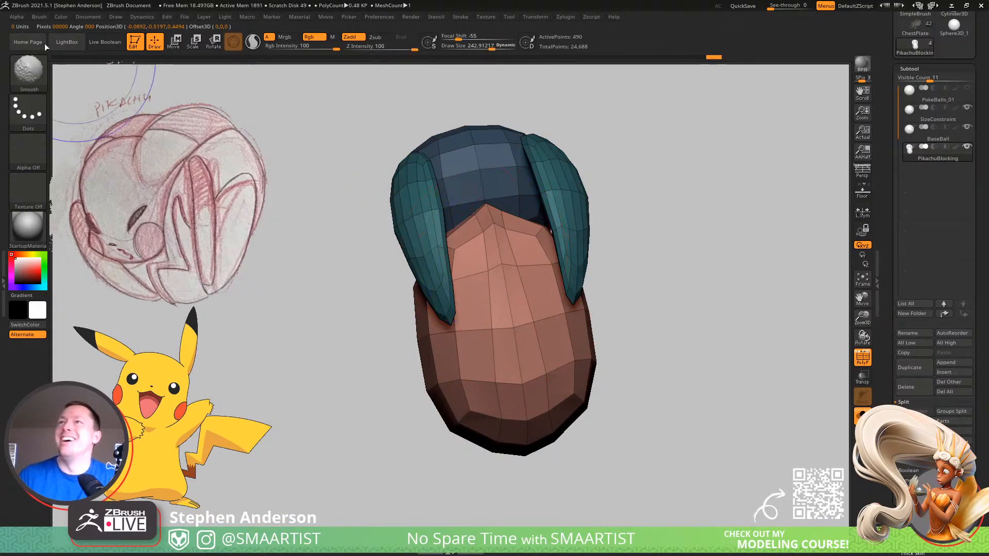
left_click(39, 16)
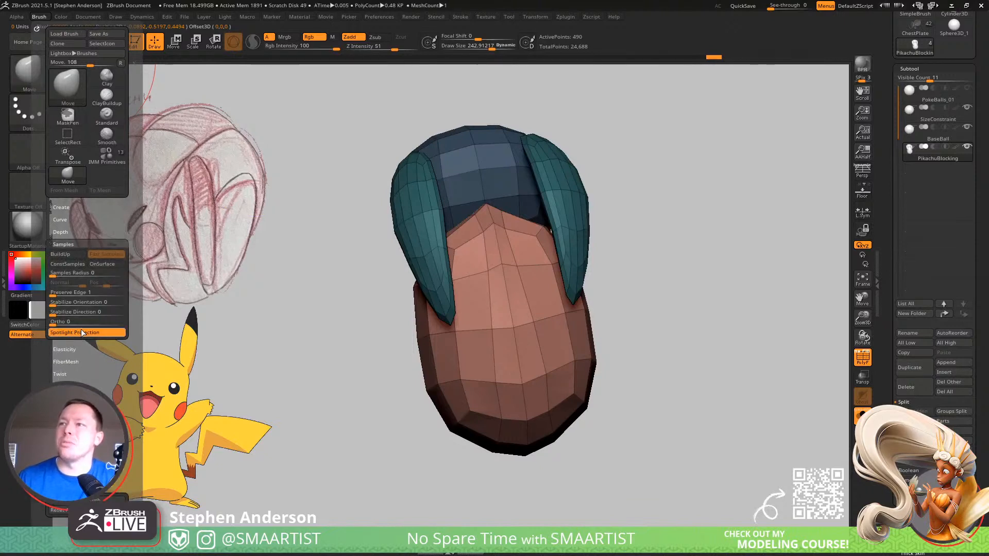
mouse_move(479, 258)
left_mouse_down("shift")
mouse_move(507, 273)
mouse_move(505, 355)
mouse_move(479, 359)
left_mouse_up("shift")
key("shift")
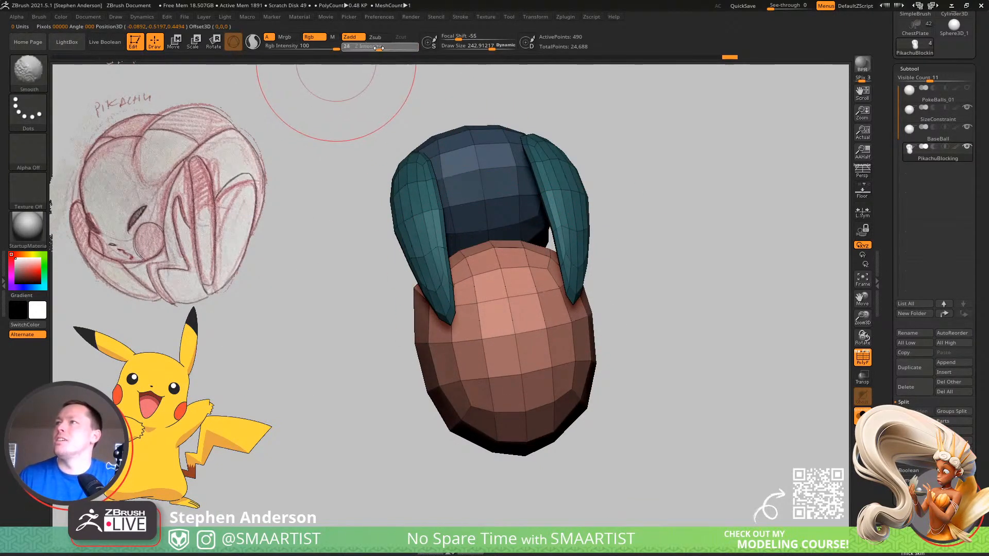
mouse_move(453, 99)
left_mouse_down()
mouse_move(545, 298)
mouse_move(569, 276)
mouse_move(443, 314)
mouse_move(437, 304)
left_mouse_up()
mouse_move(437, 304)
left_mouse_down("shift")
mouse_move(430, 335)
mouse_move(458, 387)
mouse_move(503, 360)
left_mouse_up("shift")
Isolate the rear body, give it its own polygroup, and show all parts again
mouse_move(485, 277)
right_mouse_down()
mouse_move(470, 276)
mouse_move(562, 294)
right_mouse_up()
mouse_move(586, 242)
left_mouse_down("ctrl")
mouse_move(613, 280)
mouse_move(549, 422)
left_mouse_up("ctrl")
left_click(569, 412, "ctrl+shift")
key("ctrl+w")
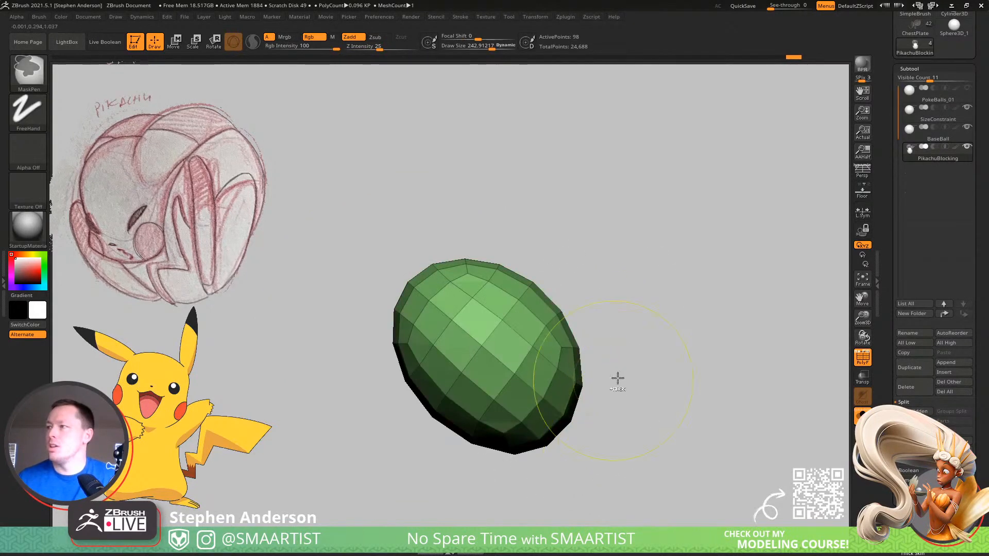
left_click(618, 379, "ctrl+shift")
Compare the rear body with the head and ears from several angles, then clear the mask and hide the wireframe
key("w")
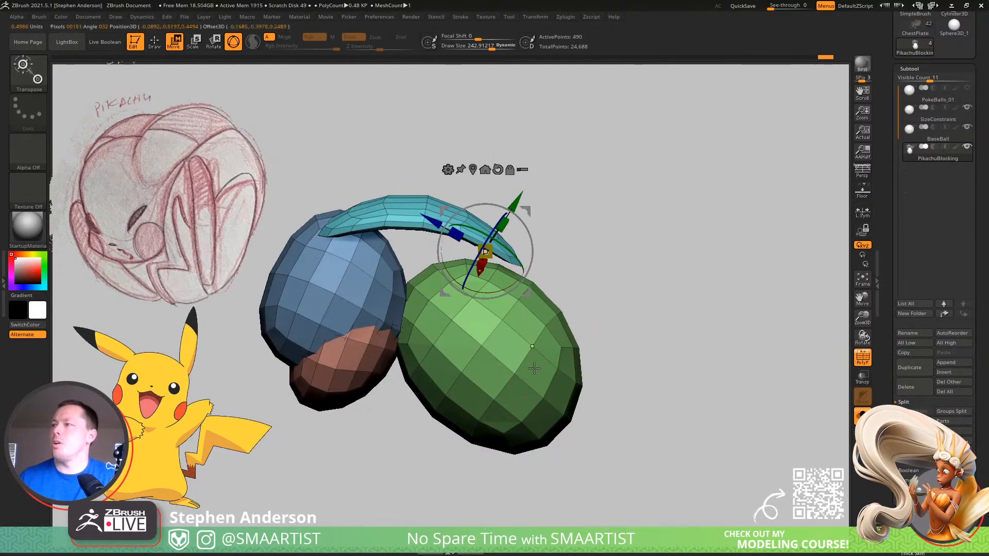
key("b")
key("m")
key("v")
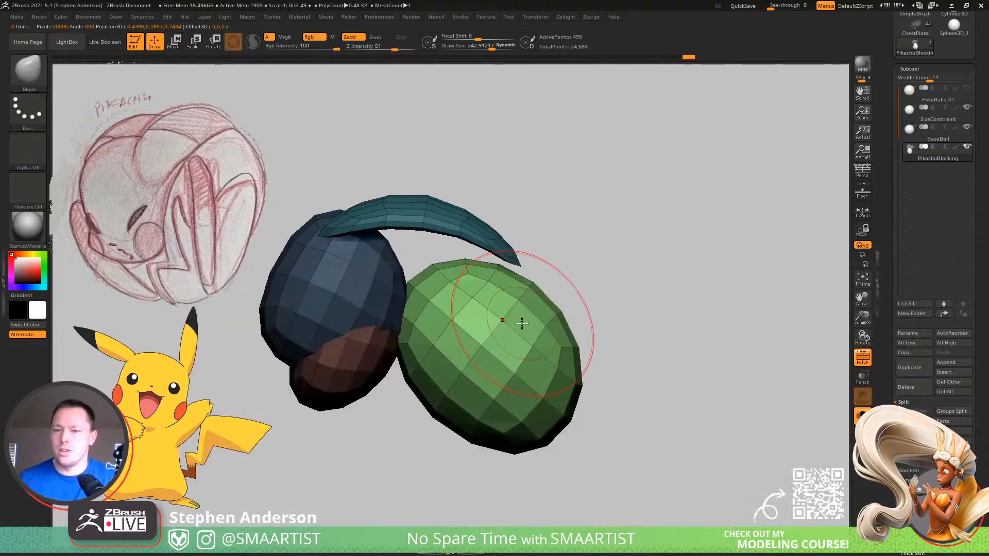
right_click_drag(522, 323, 529, 297)
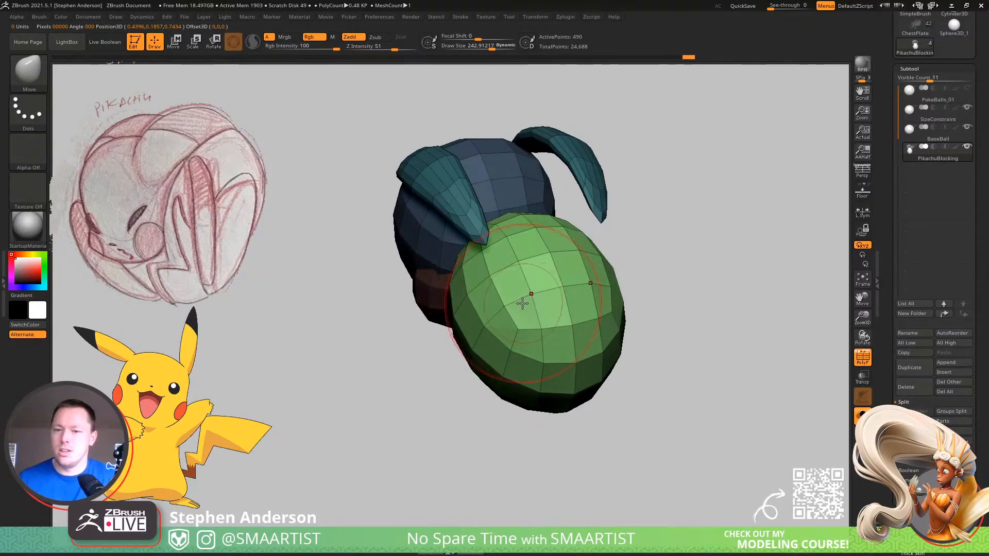
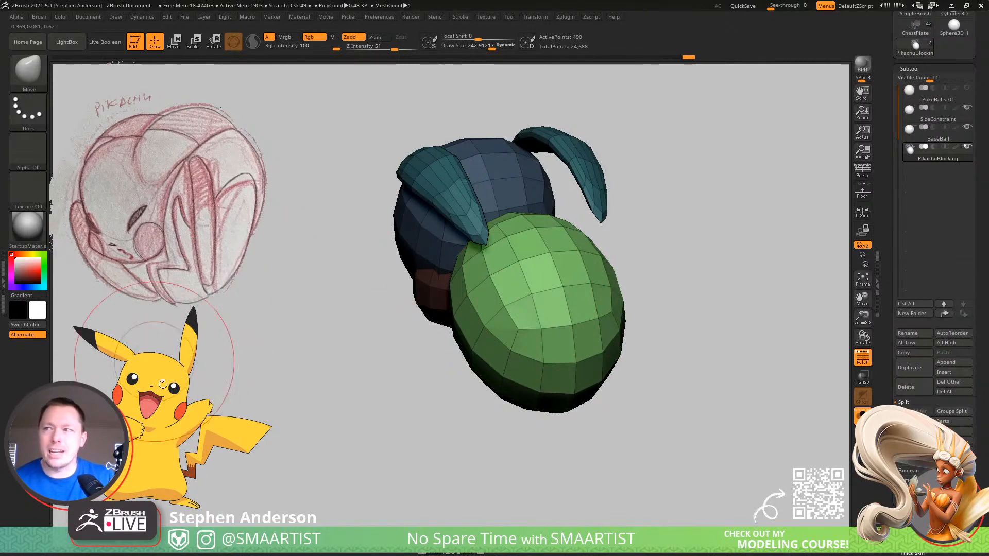
left_click_drag(638, 260, 626, 251)
right_click_drag(512, 276, 521, 302)
right_click_drag(433, 302, 503, 285, "alt")
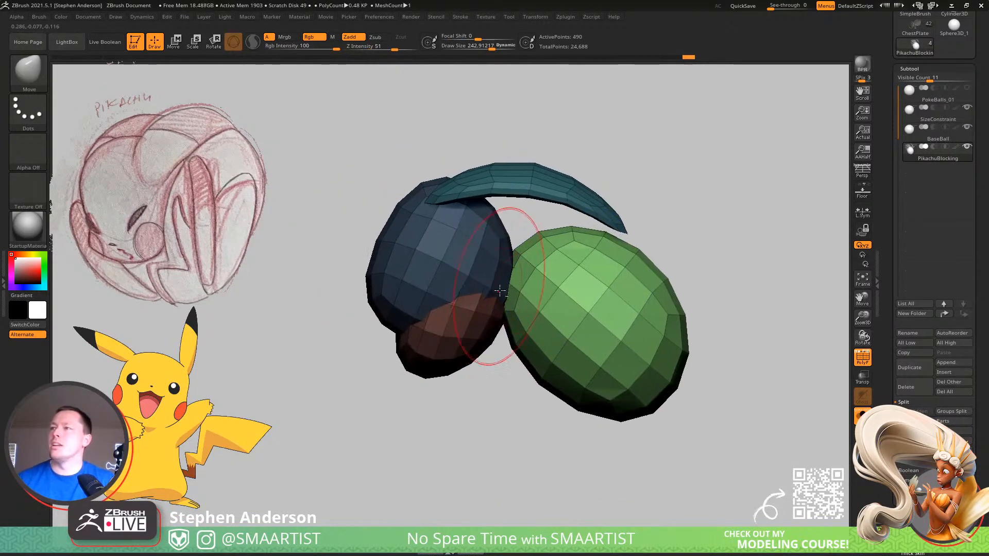
left_click_drag(741, 240, 763, 263, "ctrl")
key("shift+f")
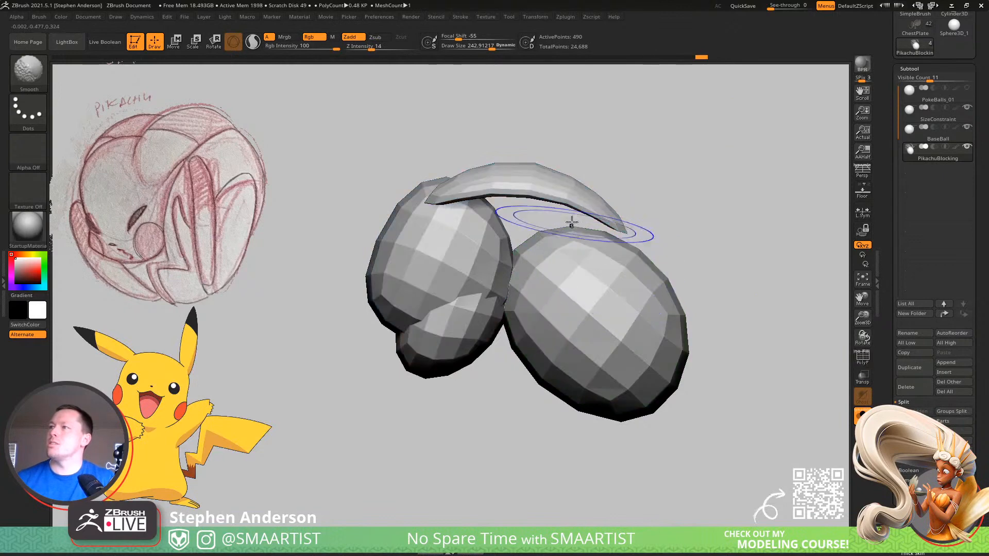
Show only the head and the lower sphere, and split the hidden body and ears into a separate subtool
key("ctrl+shift")
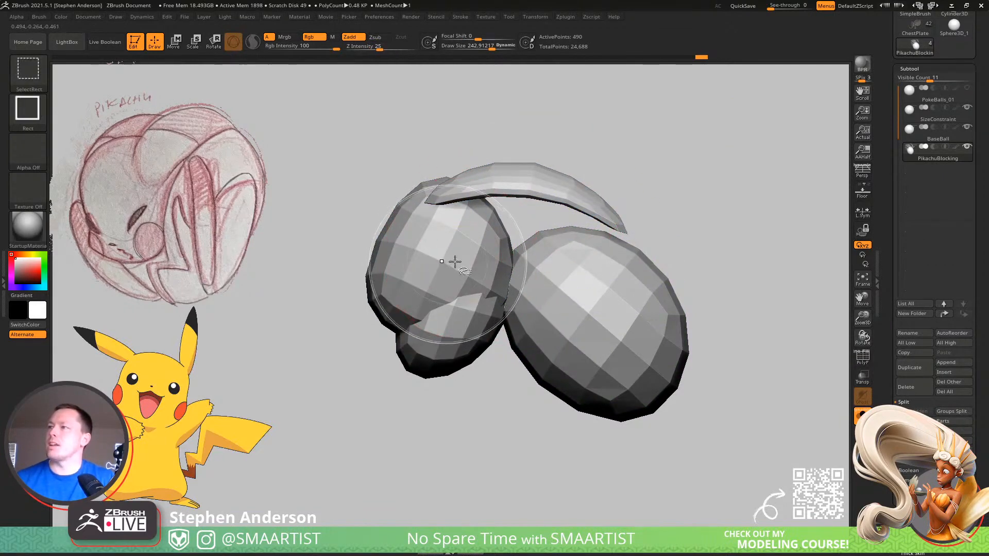
left_click(450, 271, "ctrl+shift")
left_click(448, 271, "ctrl+shift")
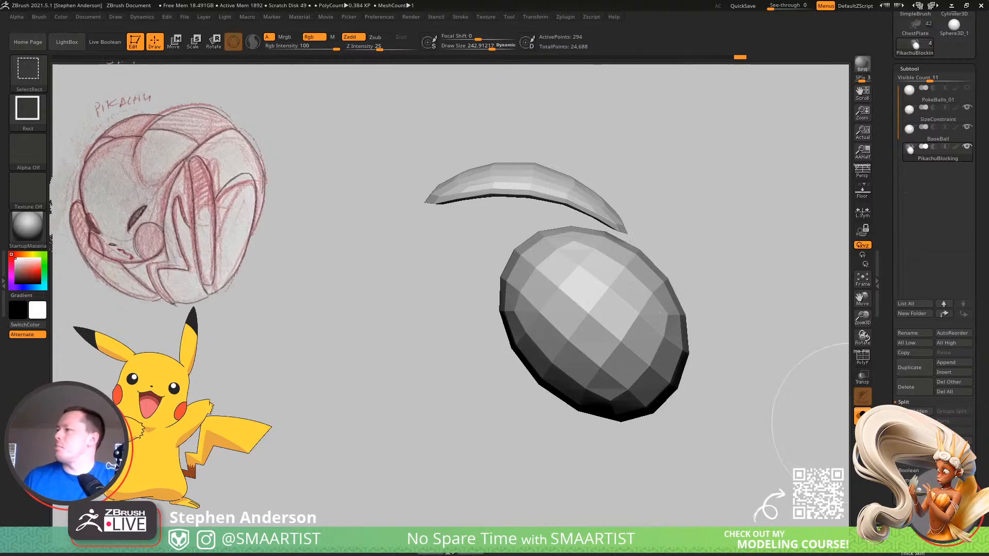
left_click_drag(751, 245, 850, 355, "ctrl+shift")
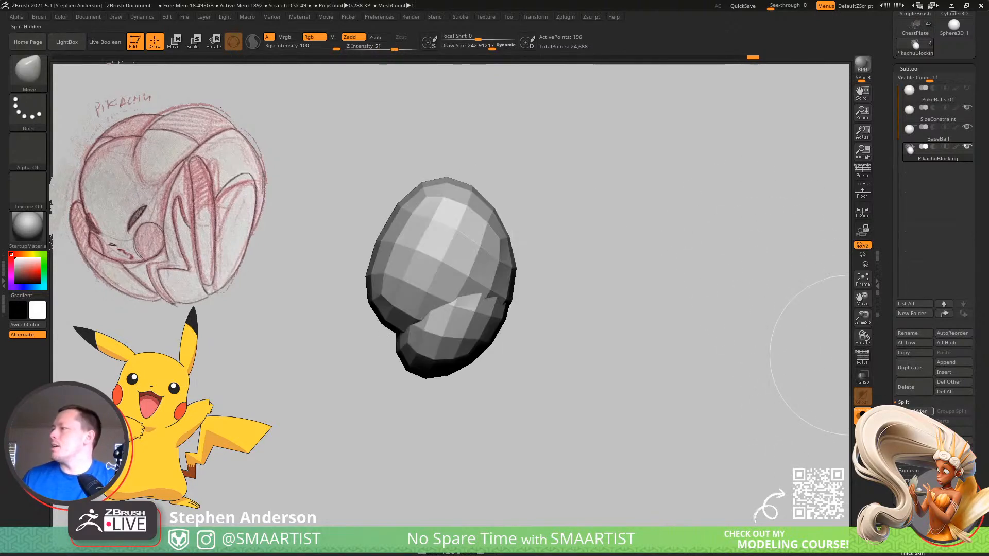
left_click(919, 411)
Adjust the side of the head where it meets the lower sphere with the Move brush at draw size about 75
mouse_move(513, 281)
right_mouse_down()
mouse_move(495, 291)
mouse_move(603, 277)
right_mouse_up()
mouse_move(554, 320)
right_mouse_down()
mouse_move(495, 289)
mouse_move(498, 267)
right_mouse_up()
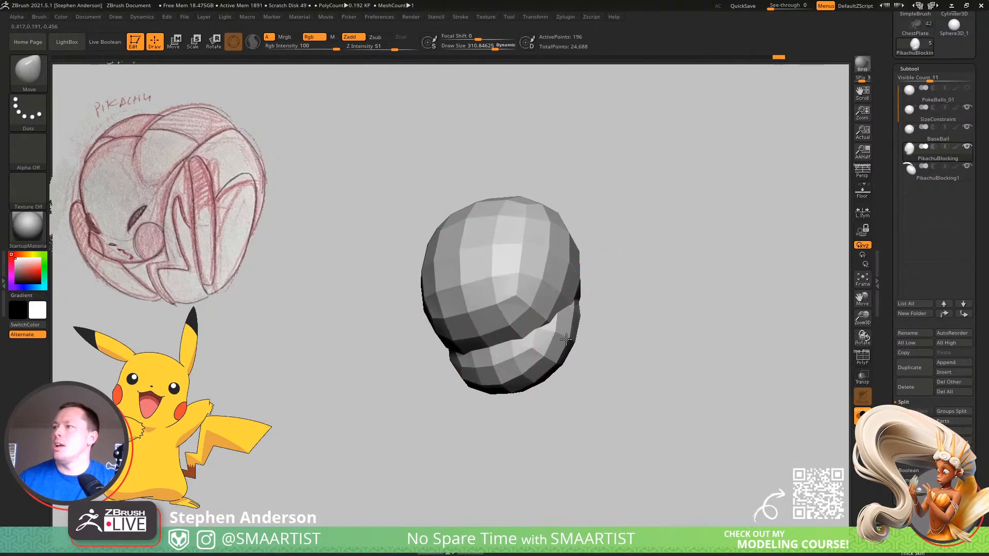
left_click_drag(576, 341, 576, 335)
key("ctrl+z")
right_click_drag(577, 334, 567, 331, "ctrl")
key("s")
left_click_drag(558, 329, 546, 328)
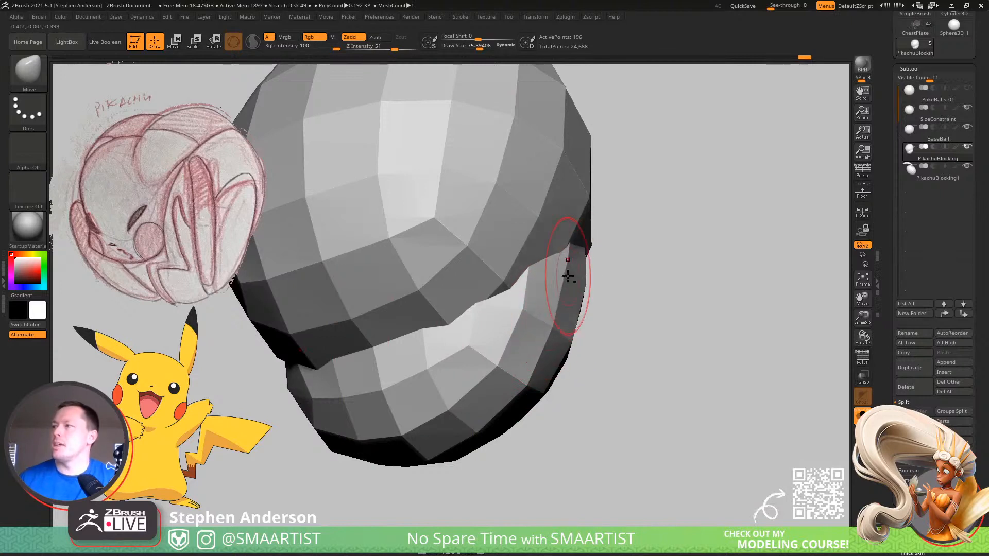
right_click_drag(608, 216, 582, 230, "ctrl")
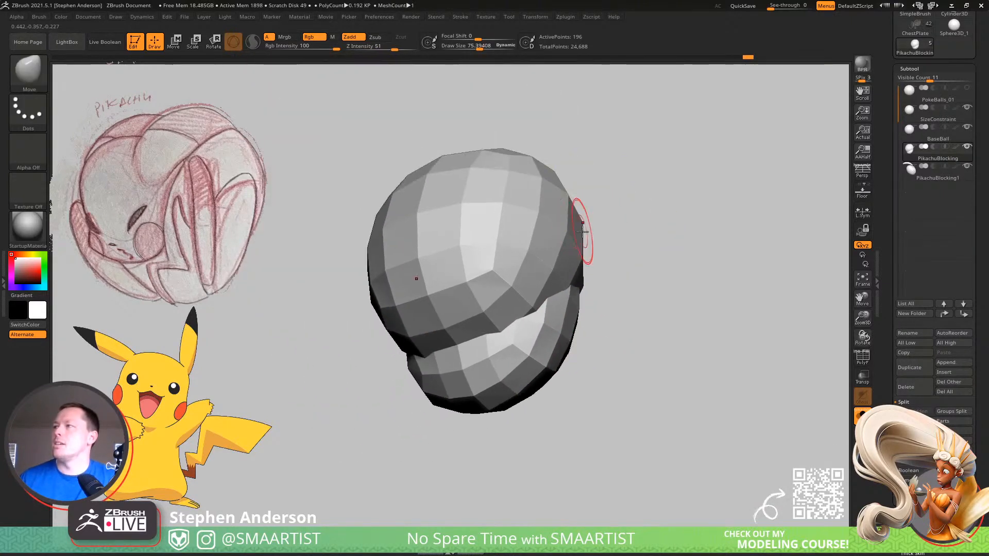
mouse_move(596, 235)
left_mouse_down()
mouse_move(590, 271)
mouse_move(564, 262)
left_mouse_up()
mouse_move(564, 263)
right_mouse_down()
mouse_move(570, 283)
mouse_move(501, 223)
right_mouse_up()
Round out the top and sides of the head with the Move brush at draw size about 264
mouse_move(539, 262)
right_mouse_down()
mouse_move(556, 205)
mouse_move(554, 247)
mouse_move(544, 237)
right_mouse_up()
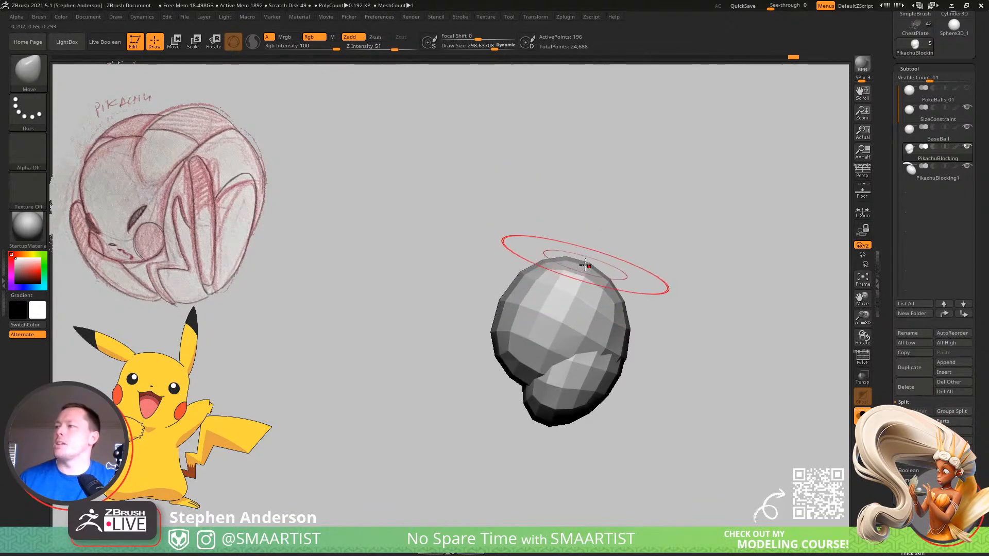
key("s")
left_click_drag(578, 263, 582, 262)
mouse_move(584, 268)
right_mouse_down()
mouse_move(635, 268)
mouse_move(619, 343)
right_mouse_up()
key("s")
left_click_drag(608, 289, 603, 289)
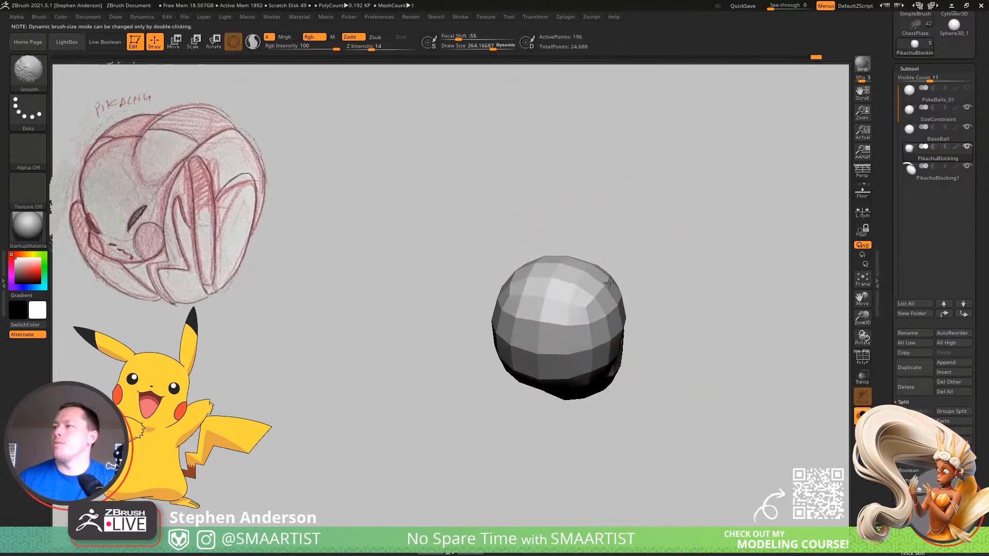
right_click_drag(608, 273, 607, 227)
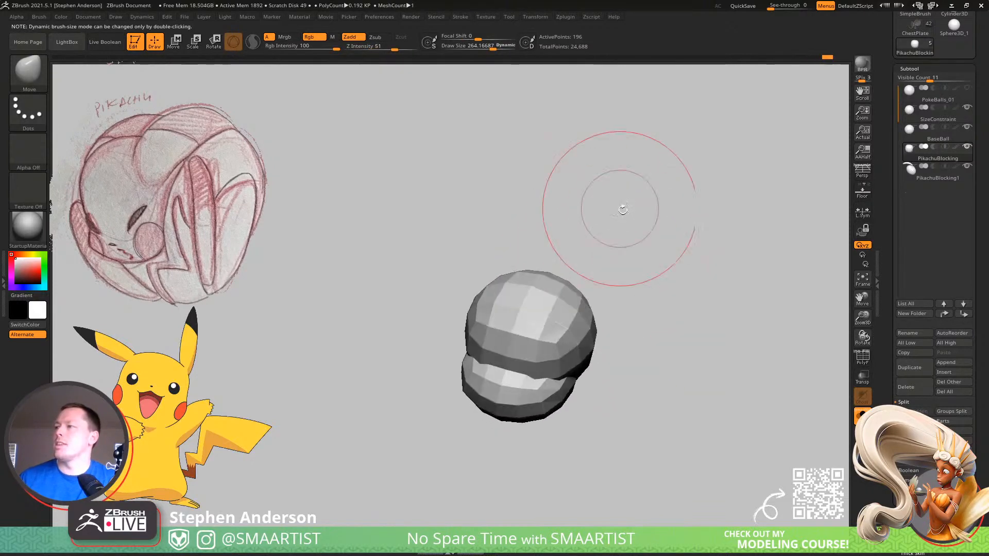
right_click_drag(605, 267, 580, 376, "ctrl")
right_click_drag(513, 364, 537, 310, "alt")
right_click_drag(510, 351, 495, 392)
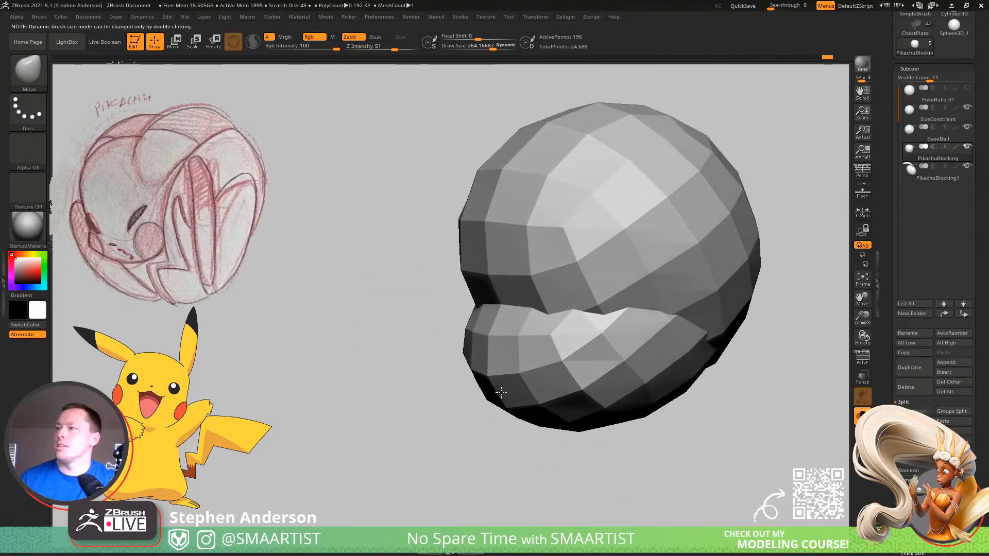
Reshape the lower sphere beneath the head with the Move Topological brush, without moving the head
key("b")
key("m")
key("t")
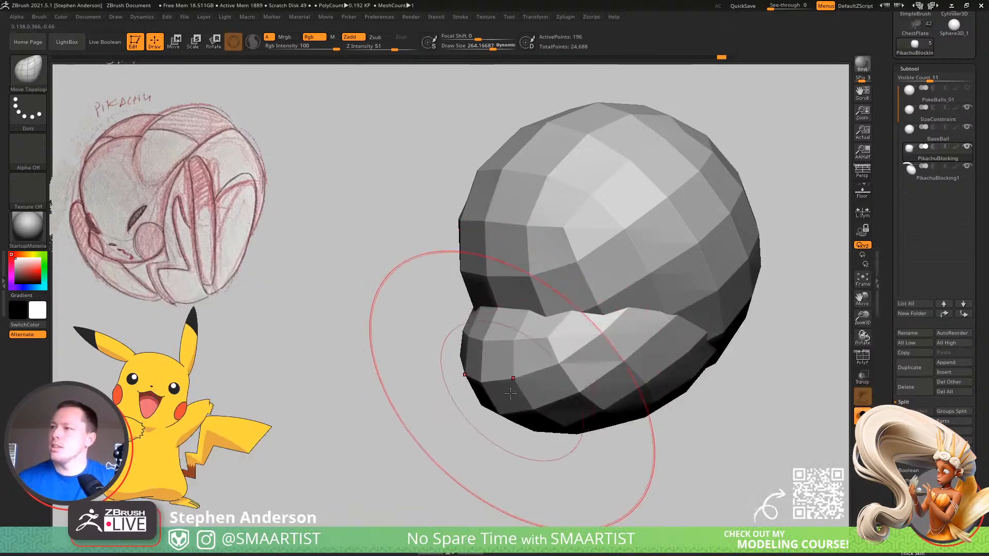
mouse_move(511, 394)
right_mouse_down()
mouse_move(561, 410)
mouse_move(533, 414)
mouse_move(578, 348)
mouse_move(532, 320)
mouse_move(536, 330)
mouse_move(468, 336)
mouse_move(625, 337)
mouse_move(543, 312)
mouse_move(649, 304)
mouse_move(545, 309)
mouse_move(481, 360)
mouse_move(510, 348)
mouse_move(518, 364)
mouse_move(495, 391)
mouse_move(551, 380)
mouse_move(489, 408)
right_mouse_up()
left_click_drag(489, 408, 478, 403)
right_click_drag(479, 404, 340, 415)
right_click_drag(340, 414, 510, 388, "alt")
right_click_drag(483, 354, 523, 366)
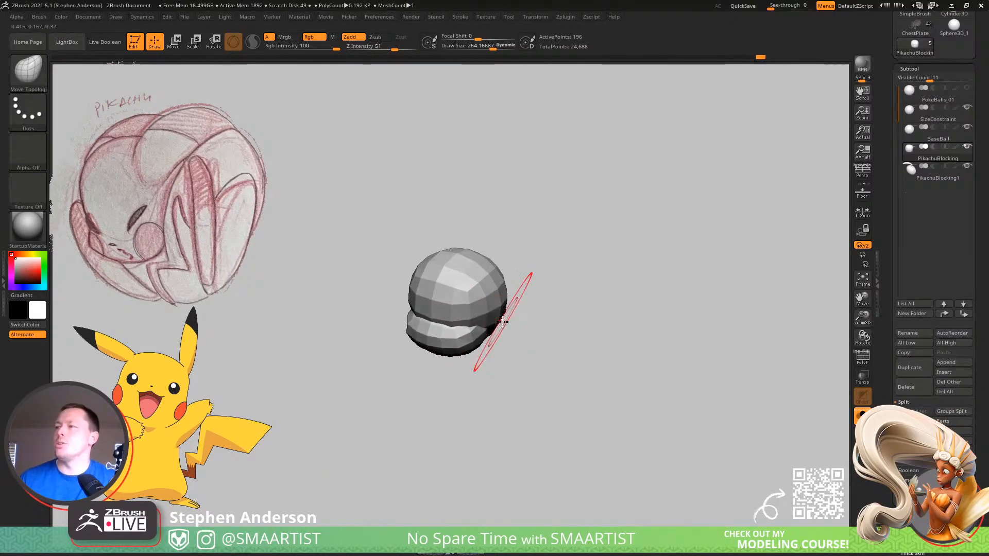
key("shift")
mouse_move(510, 308)
right_mouse_down()
mouse_move(527, 314)
mouse_move(506, 291)
right_mouse_up()
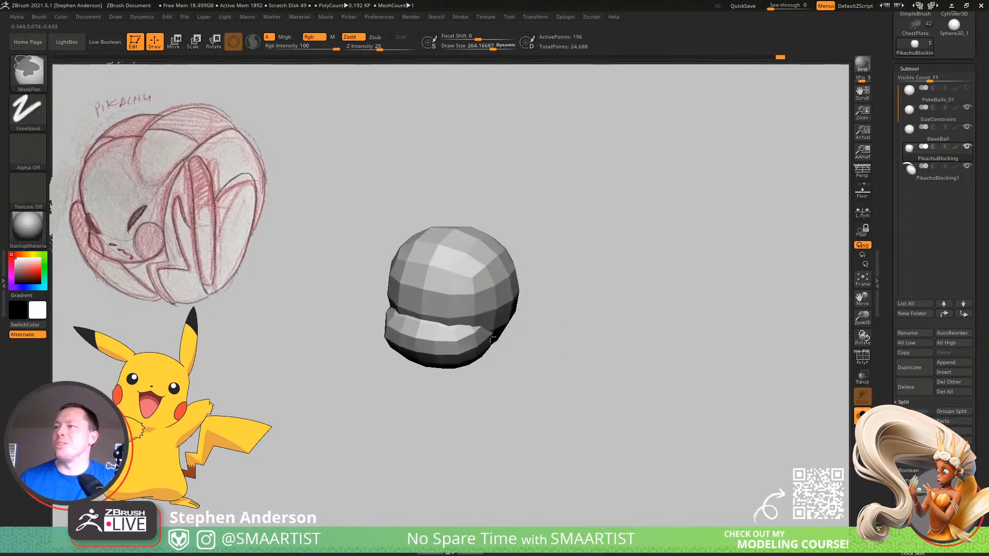
Refine the end of the lower sphere against the head with the Move Topological brush at draw size about 80
key("f")
key("s")
left_click_drag(475, 351, 464, 351)
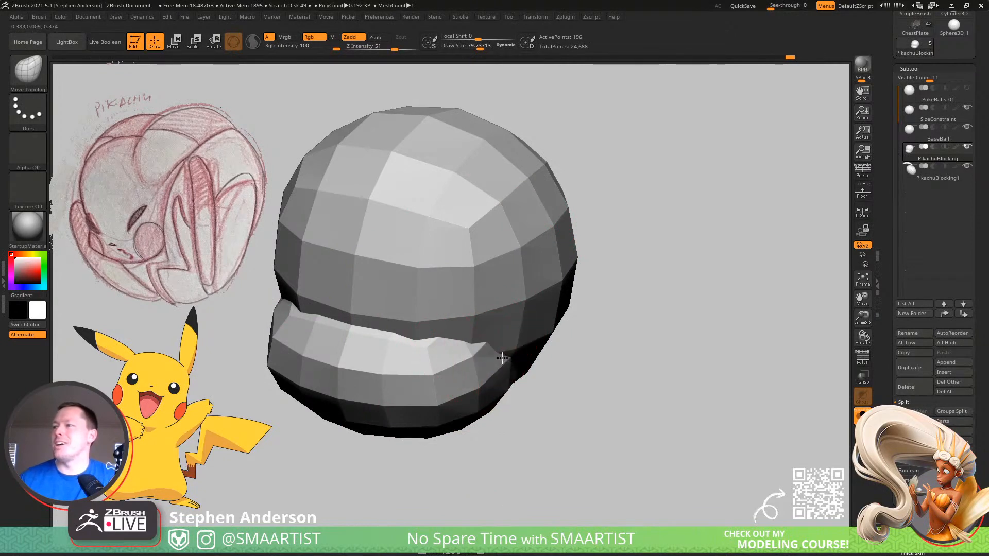
right_click_drag(509, 386, 492, 449, "ctrl")
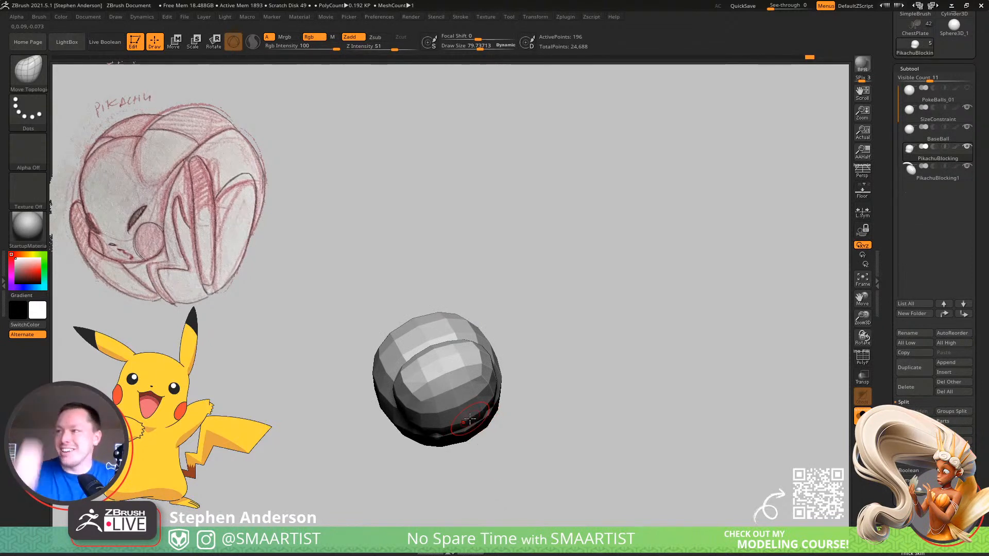
Isolate the body sphere in the PikachuBlocking1 subtool and split the ears off into a separate subtool
mouse_move(428, 285)
right_mouse_down()
mouse_move(509, 312)
mouse_move(497, 305)
right_mouse_up()
key("Down")
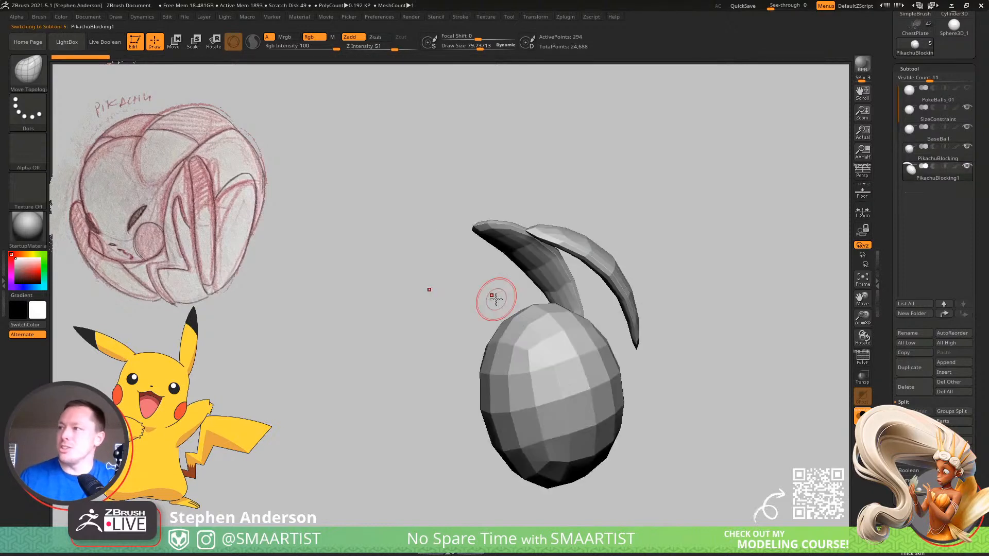
right_click_drag(641, 295, 645, 357)
key("ctrl+shift")
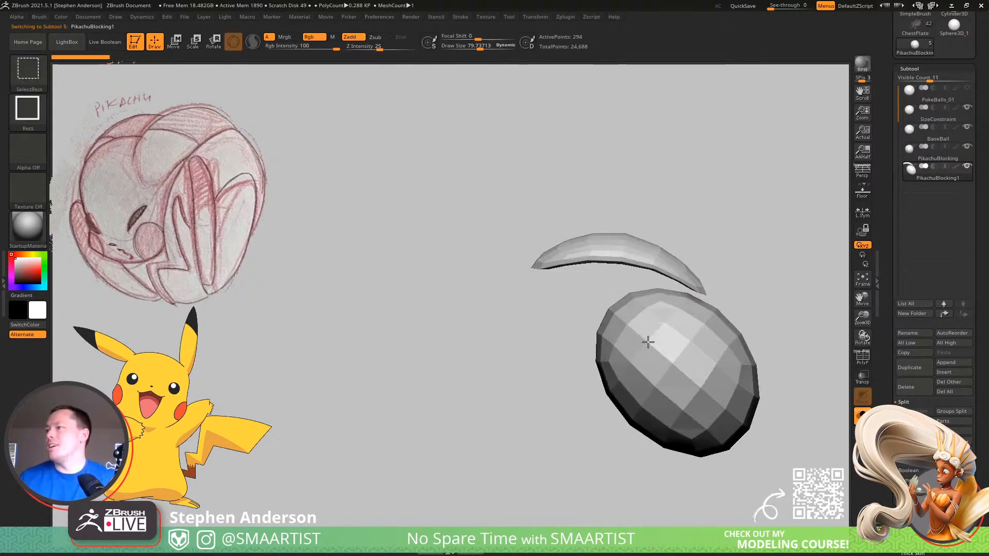
left_click(648, 342, "ctrl+shift")
right_click_drag(640, 248, 666, 248)
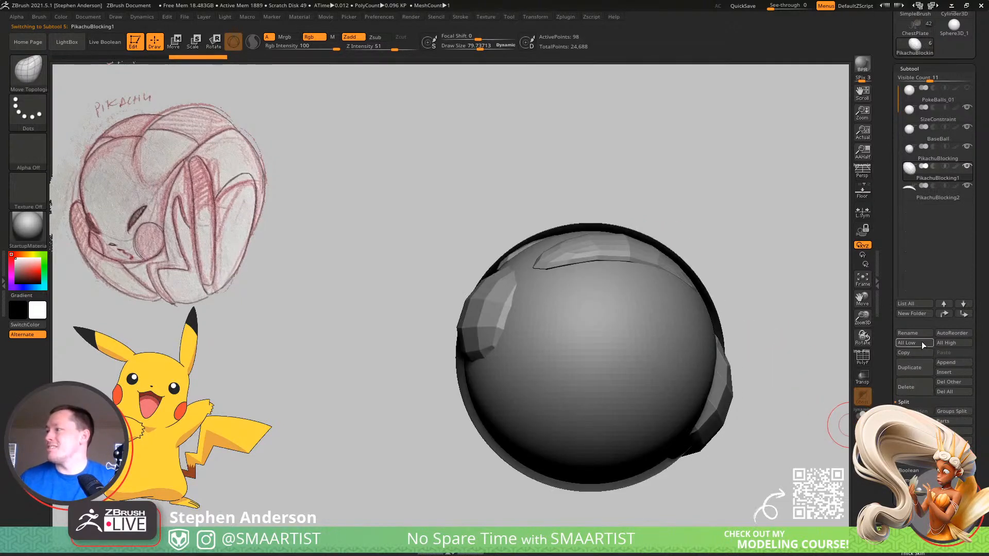
Rename the body sphere's subtool to Body and hide the SizeConstraint and BaseBall subtools
left_click(911, 333)
type("Body")
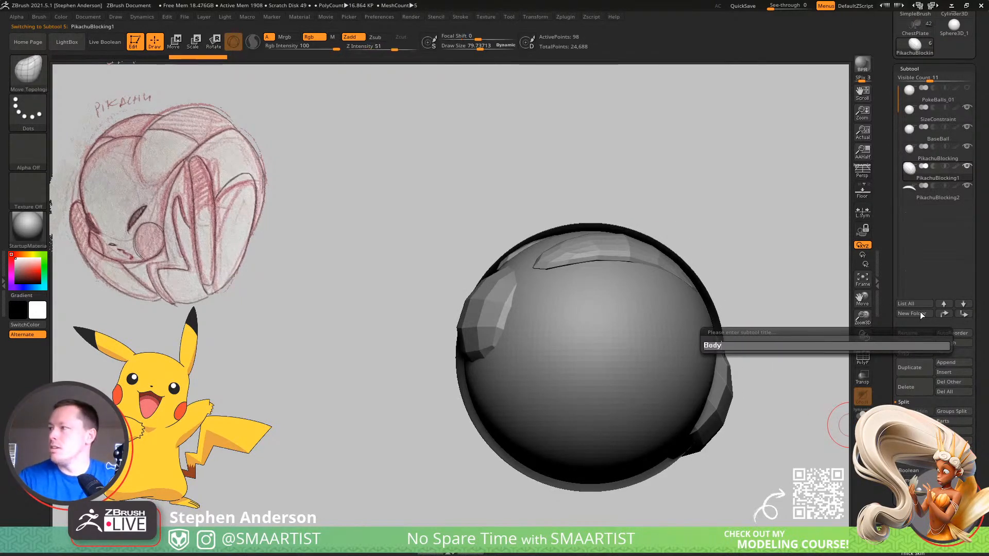
key("Return")
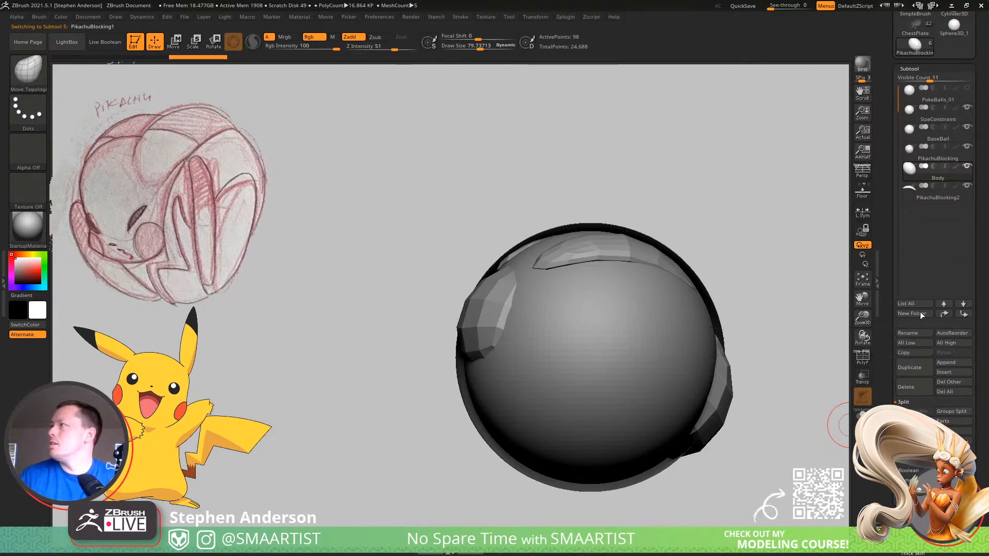
left_click(967, 107)
left_click(967, 127)
left_click_drag(737, 203, 603, 212)
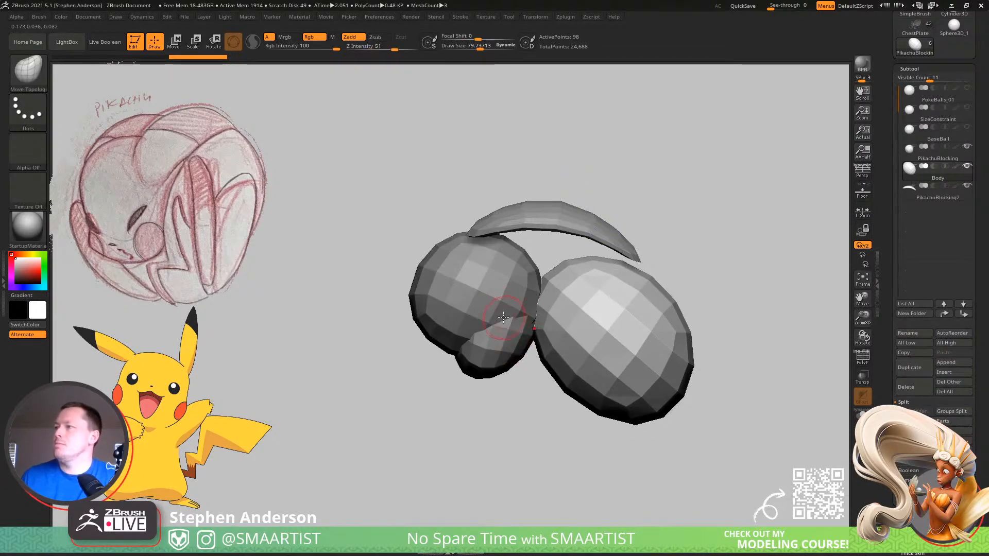
Select the ears subtool and reposition and rotate it with the gizmo so it curves over the head and body
left_click(558, 217, "alt")
left_click_drag(561, 248, 618, 255)
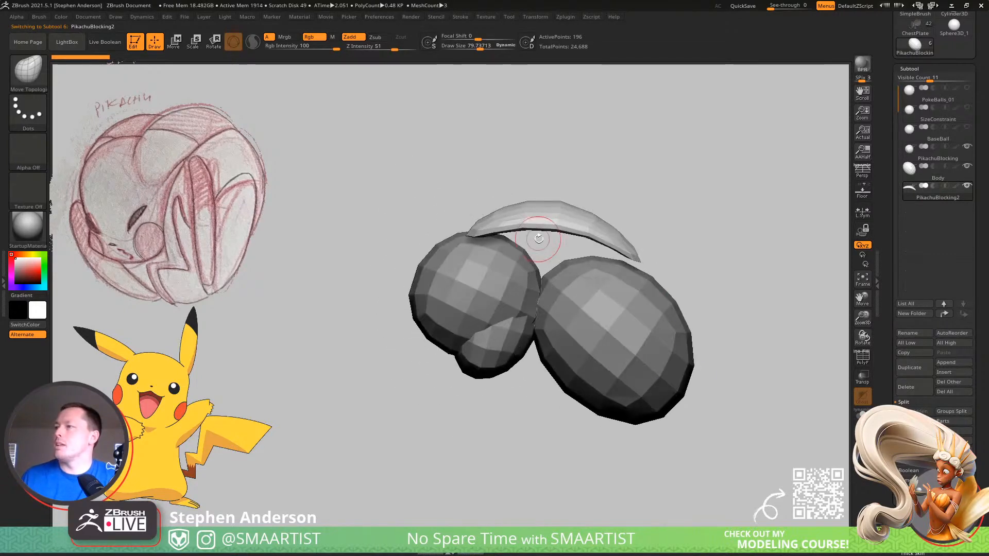
key("w")
left_click_drag(692, 308, 670, 301)
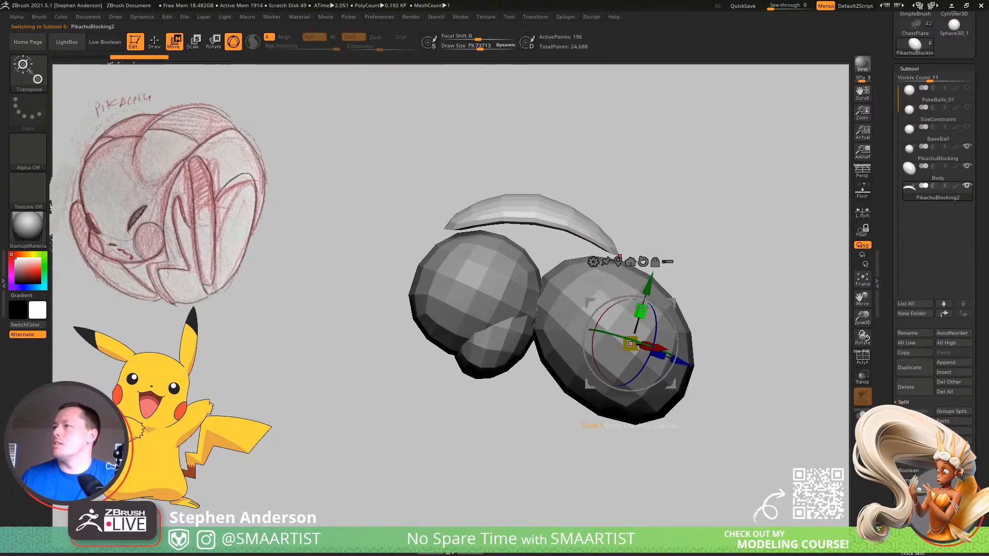
left_click(457, 222)
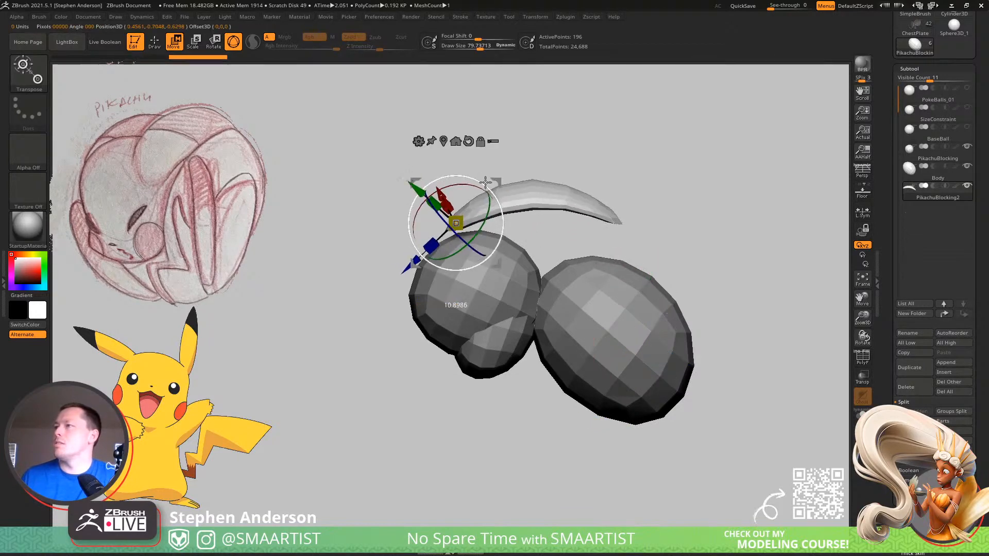
left_click_drag(501, 179, 544, 203)
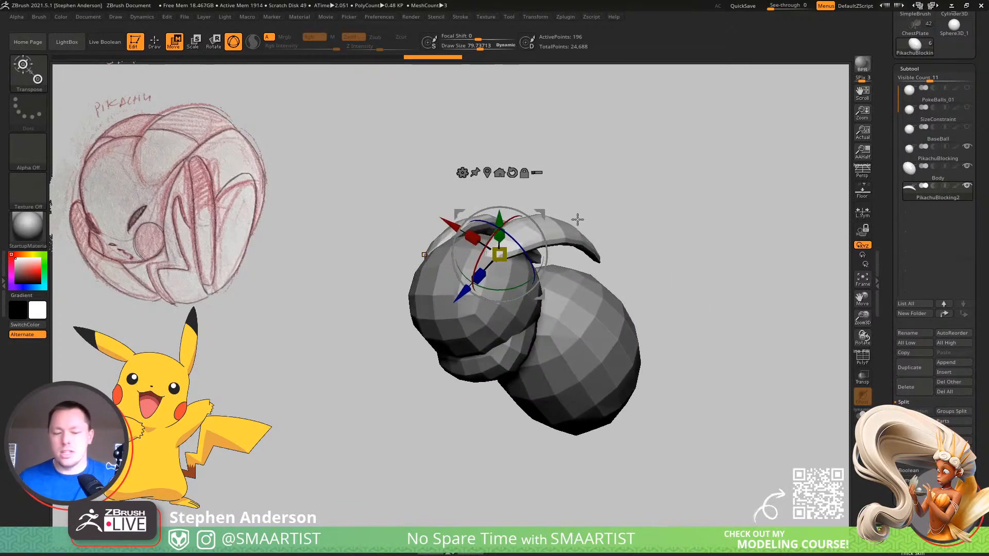
Reshape the Body's upper end near the head with the Move brush at draw size about 471
key("q")
mouse_move(640, 245)
left_mouse_down()
mouse_move(547, 248)
mouse_move(595, 245)
left_mouse_up()
left_click(596, 257, "alt")
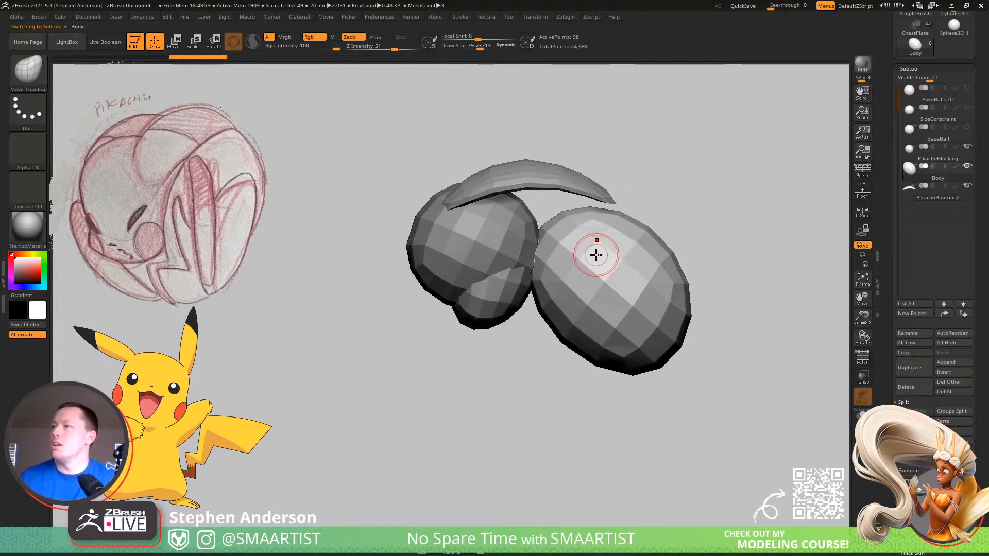
key("b")
key("m")
key("v")
mouse_move(560, 231)
left_mouse_down()
mouse_move(540, 247)
mouse_move(575, 227)
left_mouse_up()
right_click_drag(580, 226, 538, 274)
right_click_drag(535, 340, 627, 253)
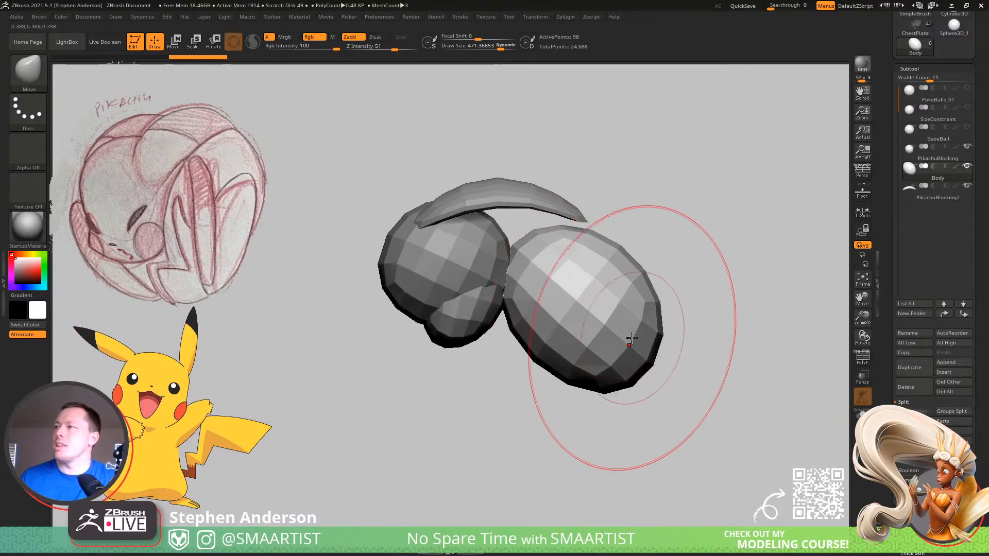
Move and rotate the Body up against the back of the head with the gizmo, and adjust its underside with the Move brush
key("w")
left_click(634, 239)
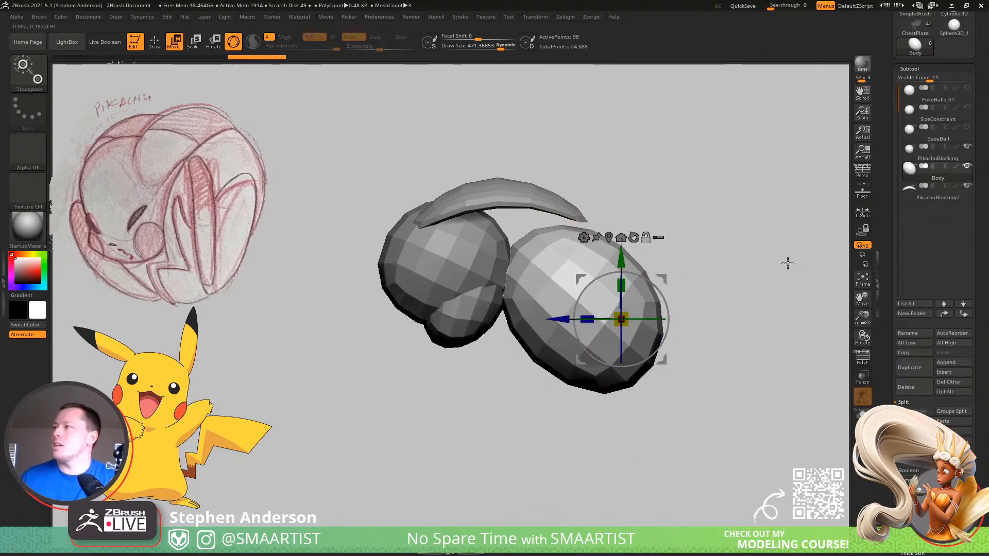
left_click_drag(649, 276, 602, 219)
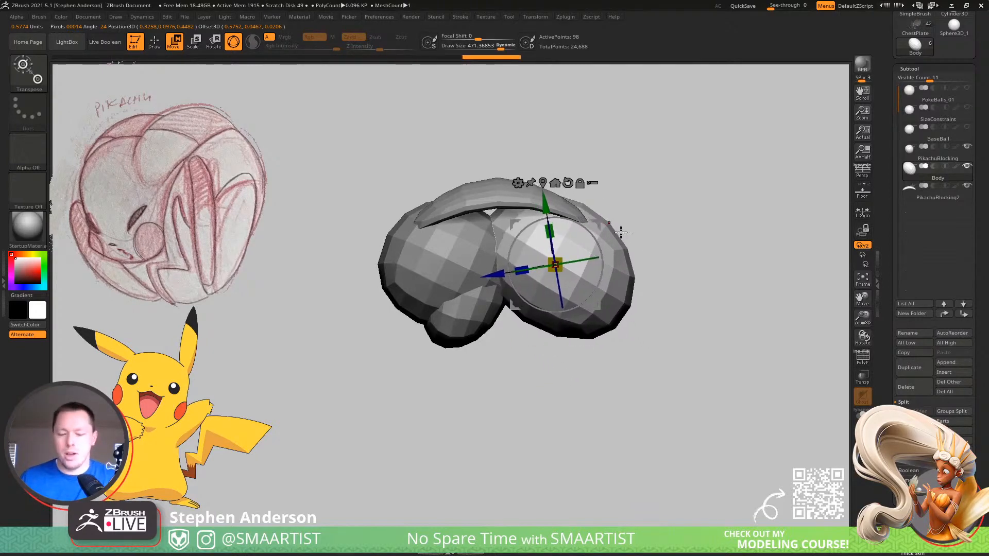
key("b")
key("m")
key("v")
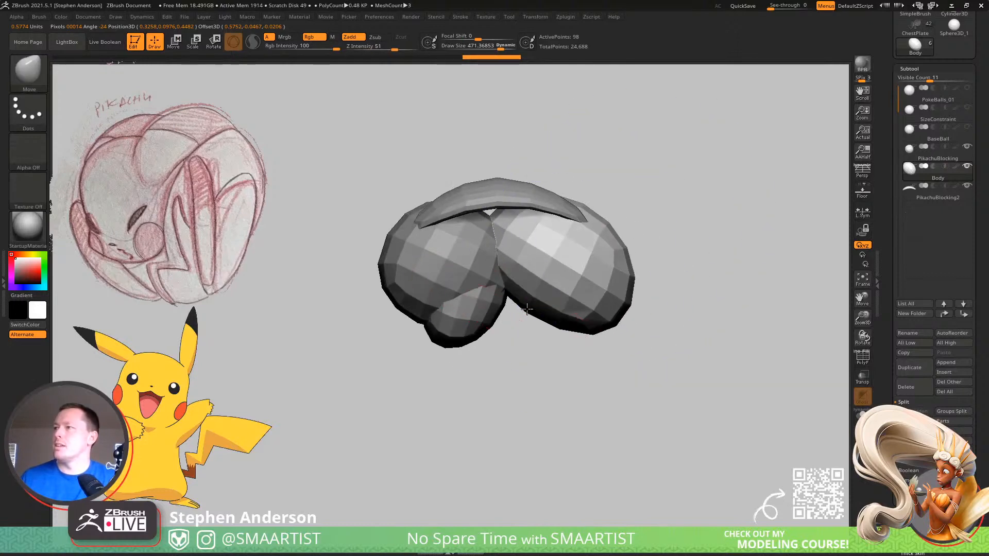
Rotate the head and its lower sphere slightly about a pivot near the body, and make Body the active subtool
left_click(490, 311, "alt")
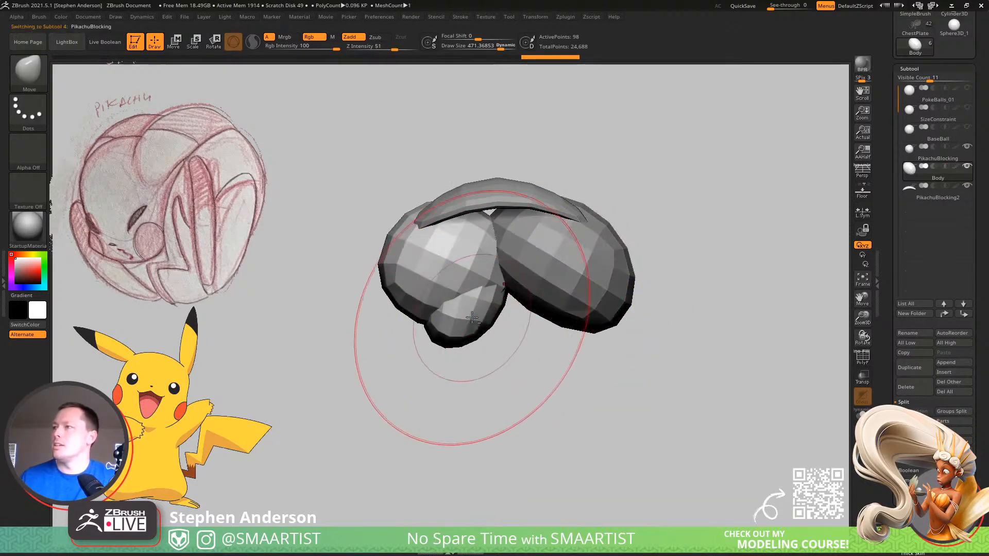
key("w")
left_click(478, 246)
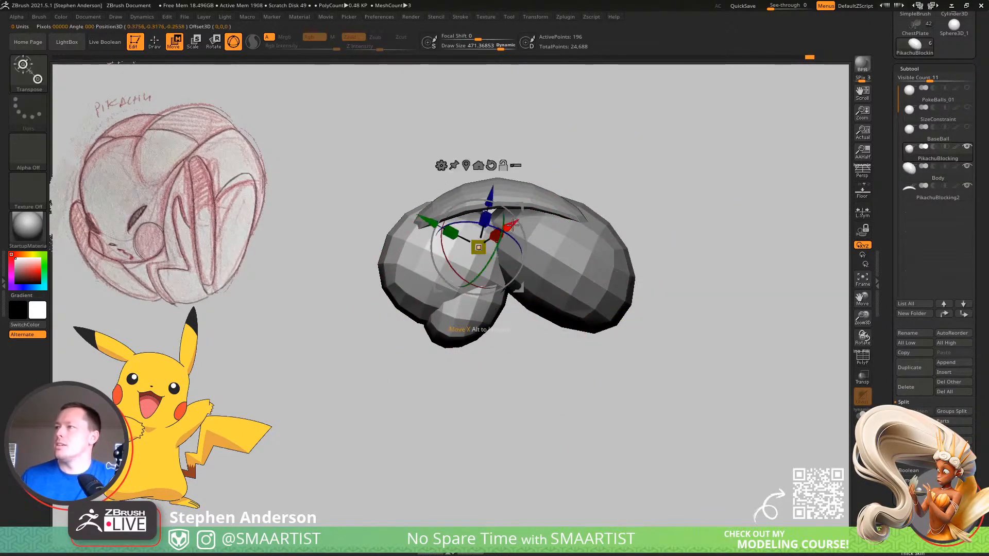
left_click_drag(509, 209, 524, 218)
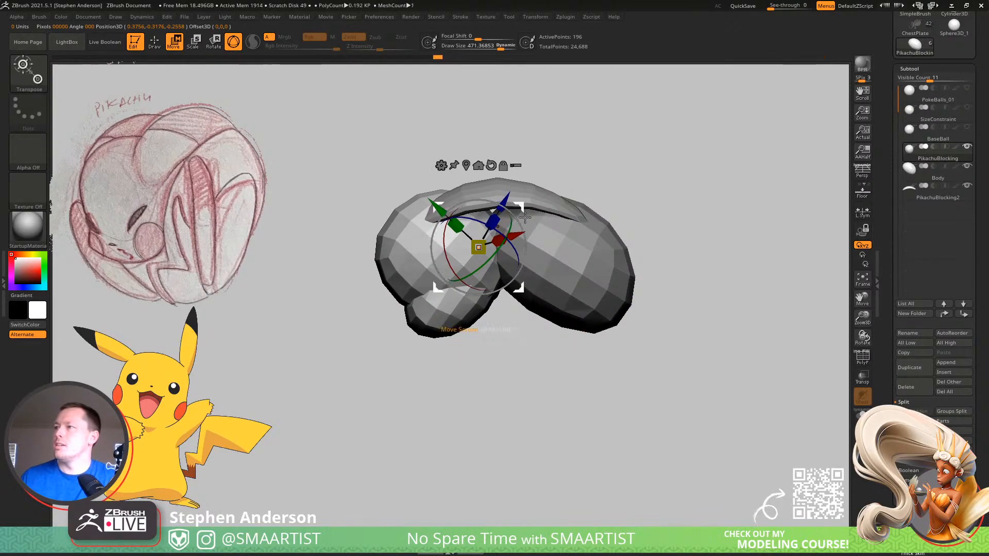
key("q")
mouse_move(563, 254)
left_mouse_down()
mouse_move(603, 254)
mouse_move(619, 241)
mouse_move(572, 257)
left_mouse_up()
left_click(528, 270, "alt")
mouse_move(453, 330)
left_mouse_down()
mouse_move(582, 300)
mouse_move(582, 272)
mouse_move(613, 239)
left_mouse_up()
key("b")
key("i")
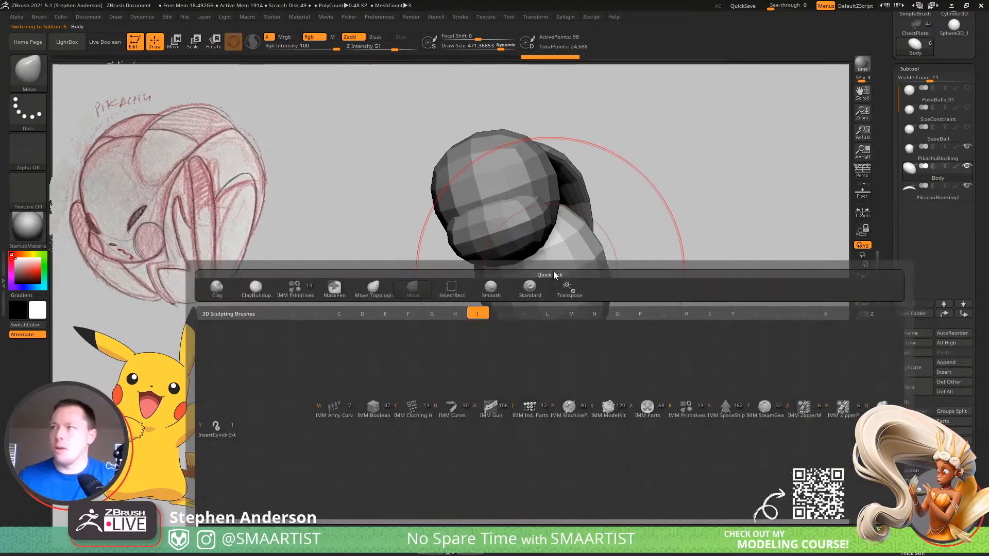
left_click(296, 291)
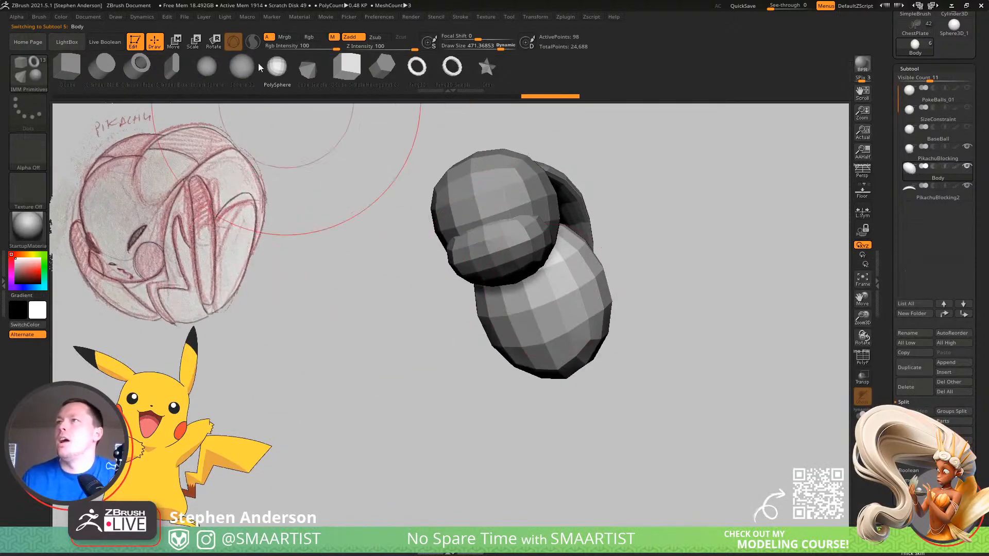
mouse_move(669, 309)
left_mouse_down()
mouse_move(644, 268)
mouse_move(618, 278)
left_mouse_up()
key("s")
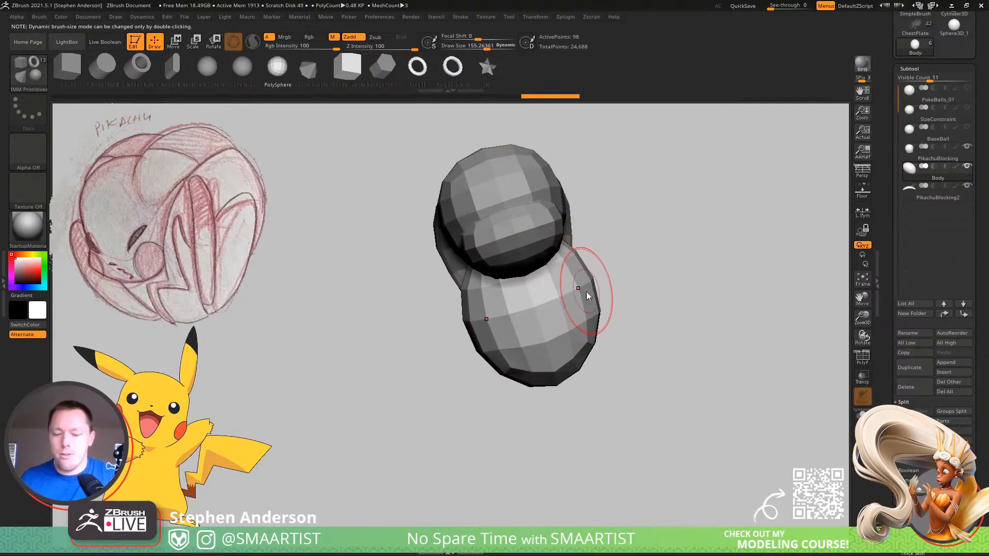
Pull the upper end of the Body up into the back of the head with the Move brush at draw size about 299
key("b")
key("m")
key("v")
mouse_move(606, 294)
left_mouse_down()
mouse_move(582, 266)
mouse_move(613, 234)
mouse_move(556, 235)
left_mouse_up()
key("s")
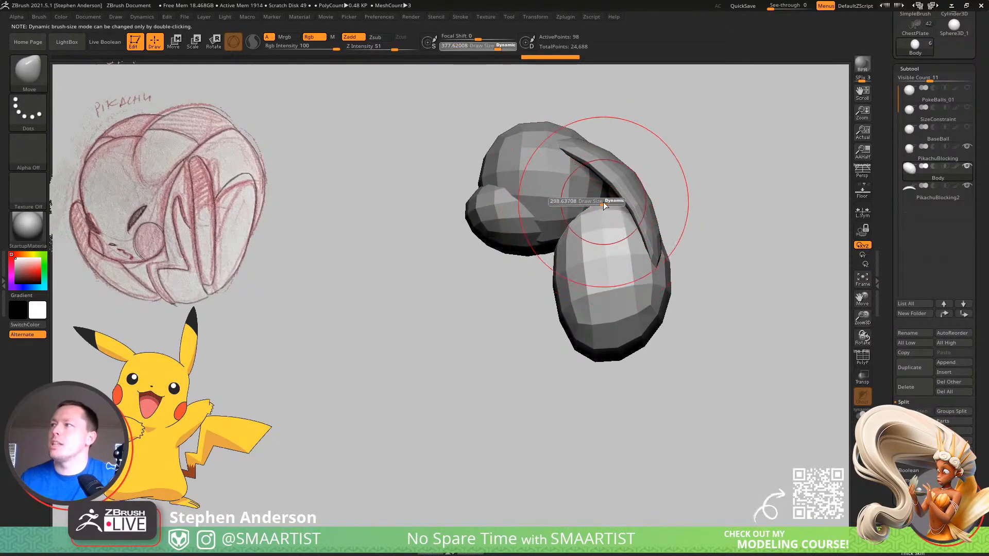
left_click_drag(574, 143, 586, 279)
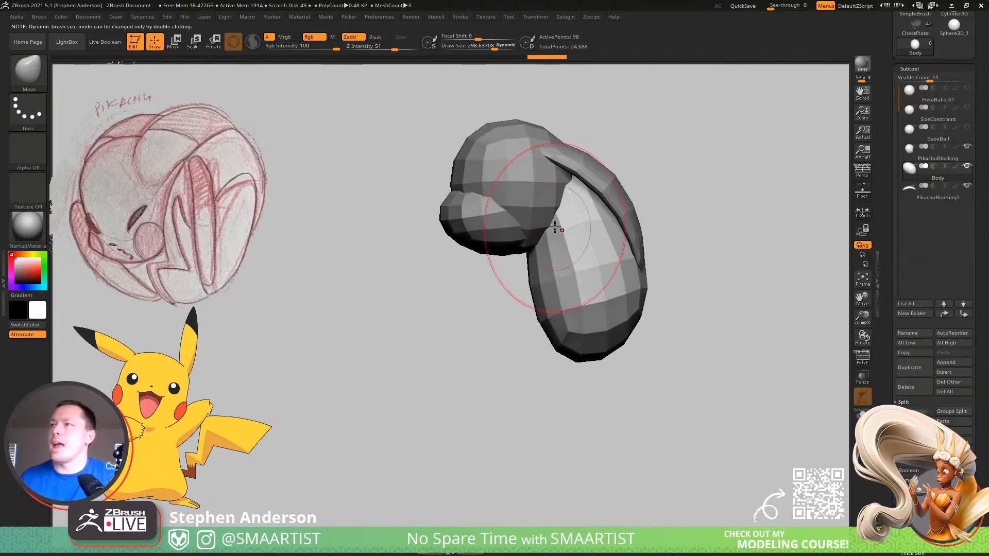
Select the head subtool and reshape the lower sphere beneath the head with the Move brush at draw size about 299
right_click_drag(468, 203, 440, 236, "ctrl")
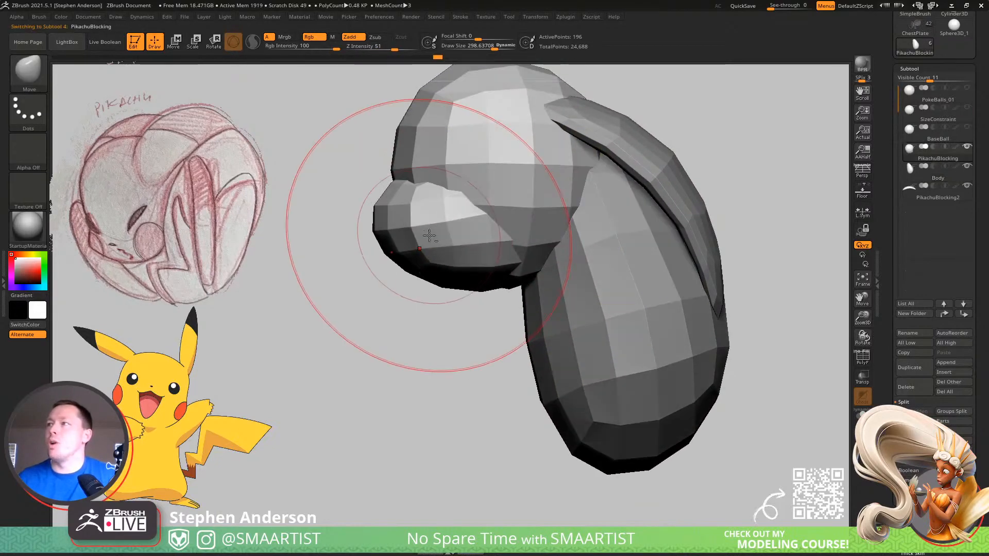
key("w")
left_click(457, 225, "alt")
key("b")
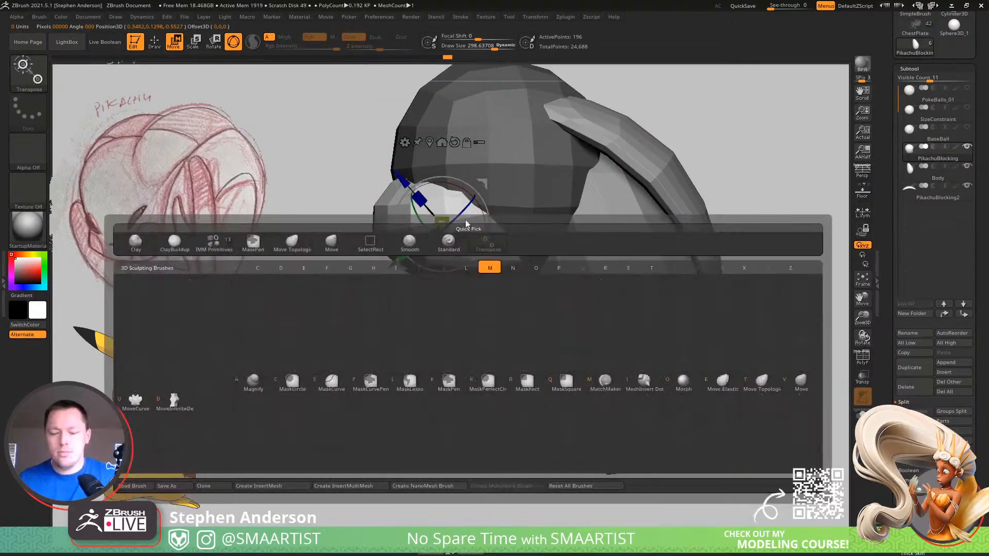
key("m")
key("v")
left_click_drag(432, 189, 430, 206)
right_click_drag(430, 206, 444, 229)
left_click_drag(443, 230, 442, 219)
mouse_move(442, 218)
right_mouse_down()
mouse_move(400, 225)
mouse_move(420, 218)
right_mouse_up()
Refine the lower sphere's shape against the head with the Move brush at draw size about 141
key("s")
mouse_move(423, 216)
left_mouse_down()
mouse_move(412, 216)
mouse_move(456, 202)
left_mouse_up()
key("s")
mouse_move(448, 221)
right_mouse_down()
mouse_move(414, 248)
mouse_move(475, 206)
mouse_move(436, 225)
mouse_move(702, 132)
mouse_move(600, 150)
mouse_move(565, 223)
mouse_move(571, 213)
mouse_move(585, 226)
mouse_move(651, 187)
right_mouse_up()
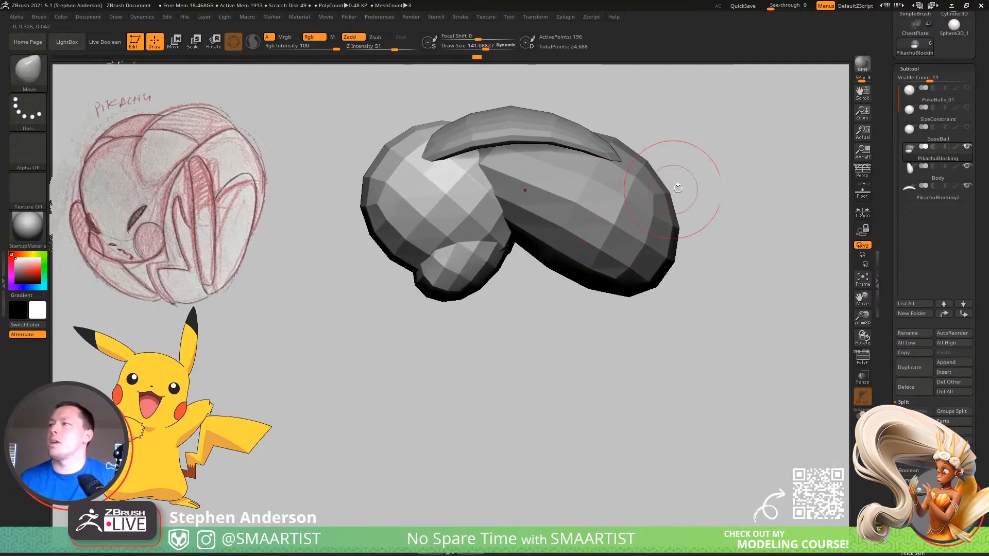
key("w")
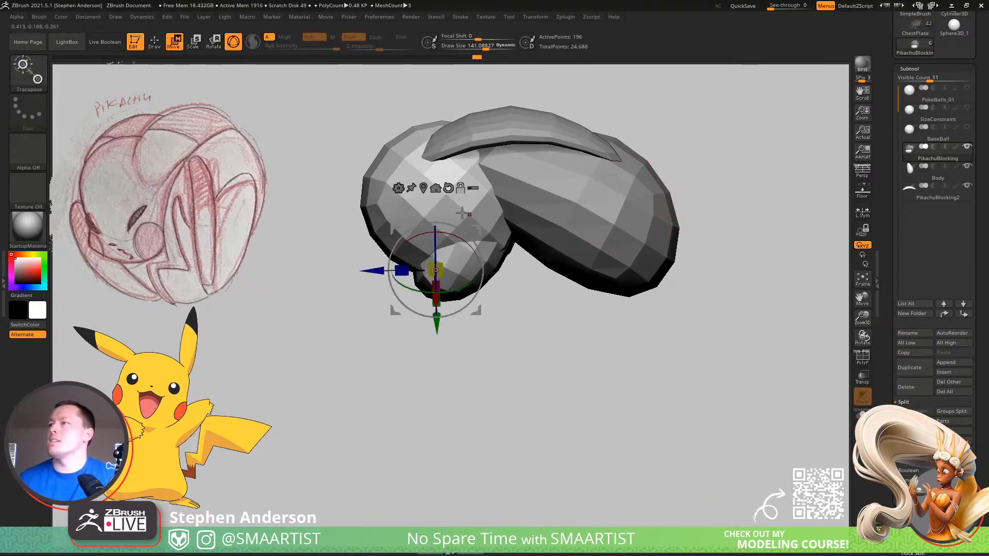
left_click(464, 187)
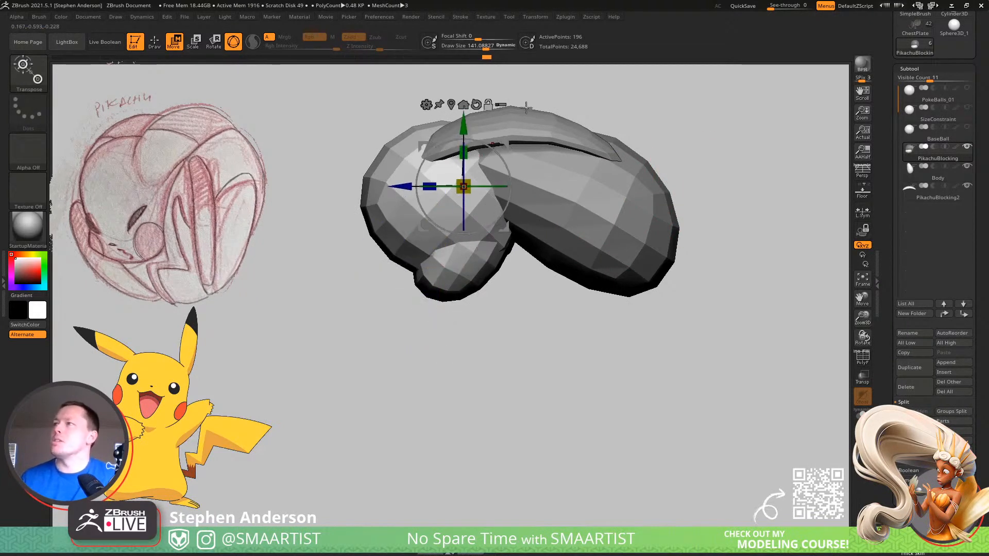
right_click_drag(556, 122, 501, 183, "alt")
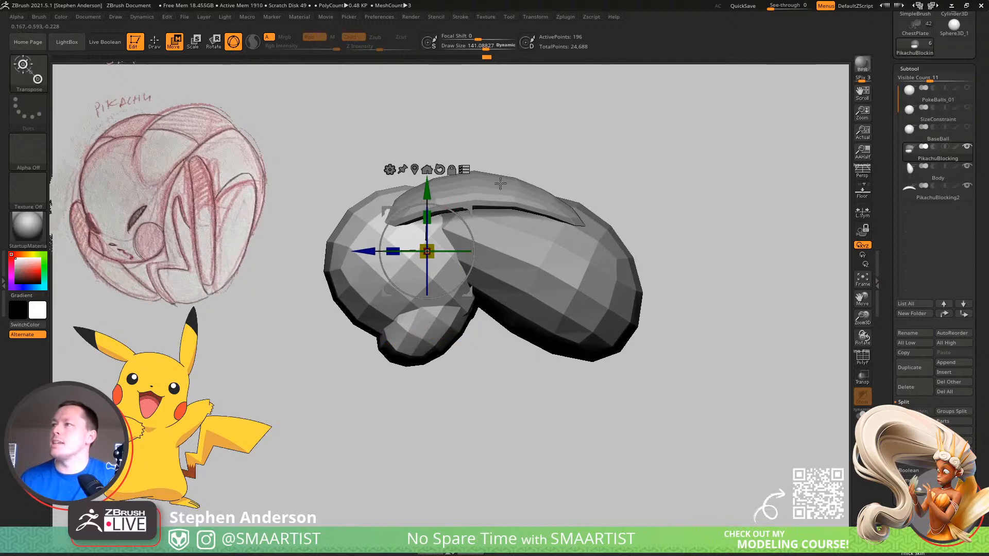
left_click_drag(461, 205, 473, 198)
left_click_drag(480, 153, 486, 140, "alt")
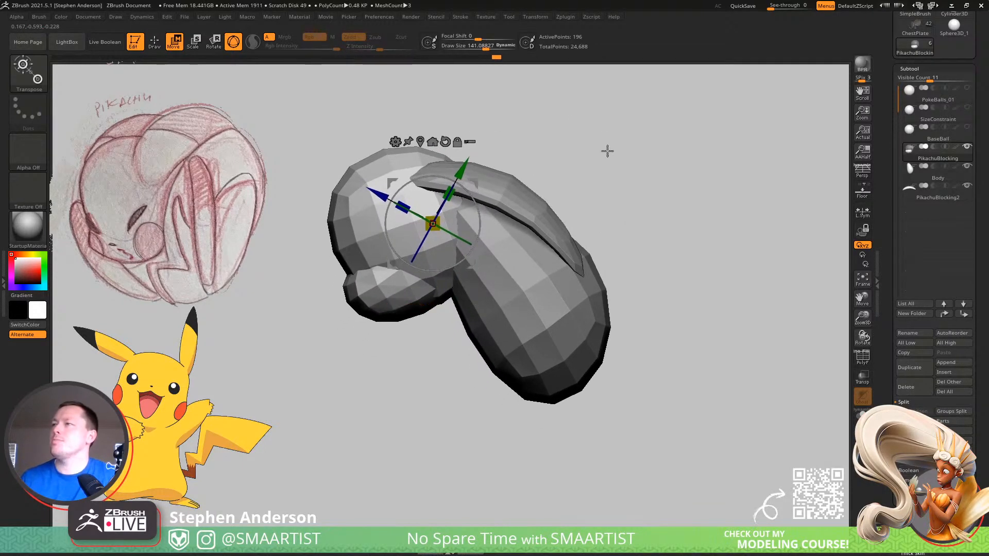
key("q")
Insert a small PolySphere, mirrored on both sides of the Body's upper front beneath the head, with the IMM Primitives brush
right_click_drag(534, 266, 503, 254)
left_click(505, 256, "alt")
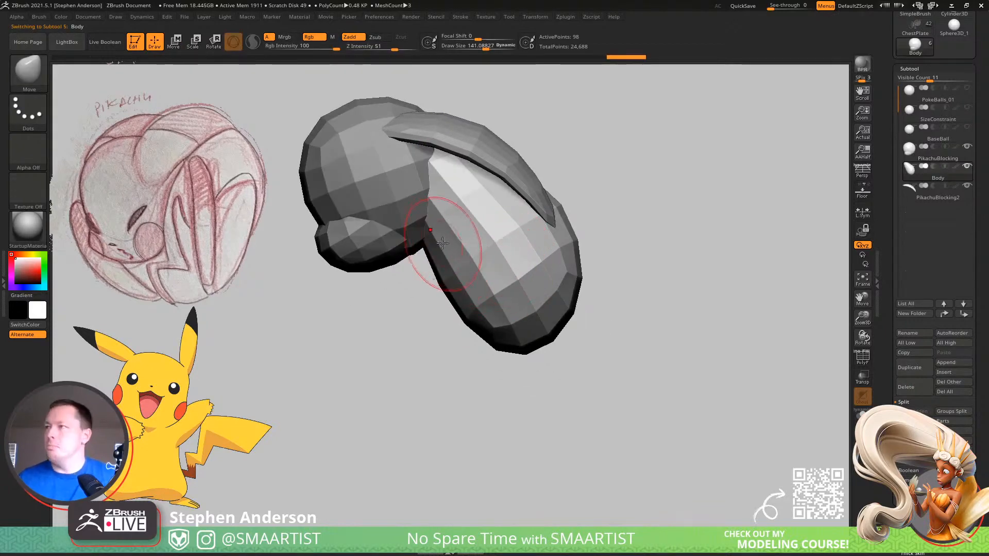
key("b")
left_click(190, 261)
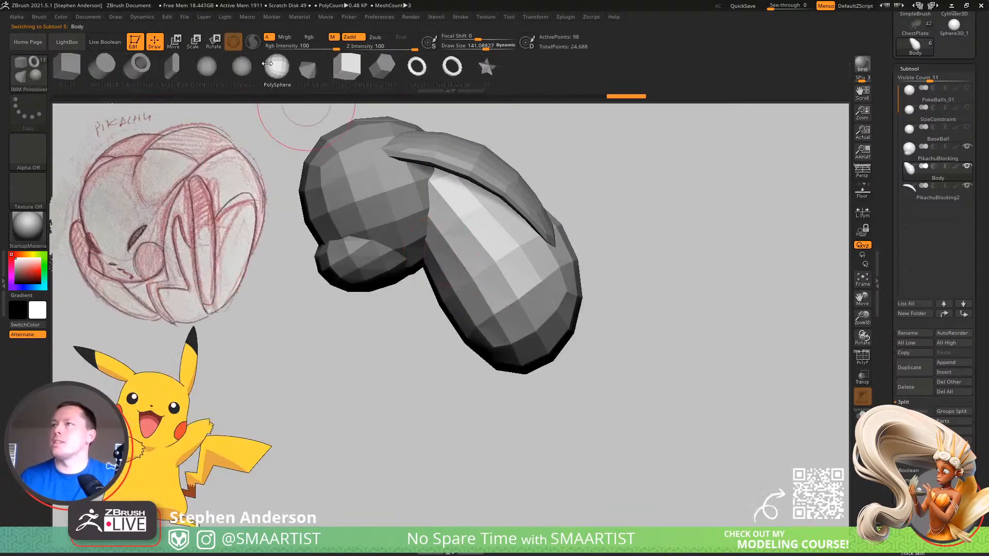
right_click_drag(468, 212, 427, 260)
left_click_drag(432, 261, 437, 294)
right_click_drag(438, 289, 381, 266)
right_click_drag(381, 265, 467, 276, "ctrl")
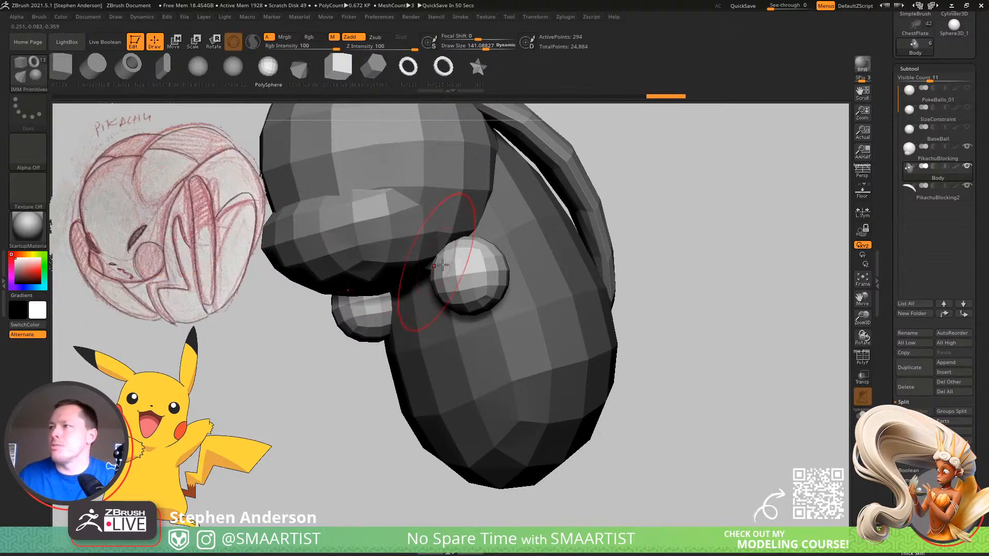
Stretch the mirrored pair of PolySpheres downward along the Body into capsule-shaped arms with the Extender deformer
key("w")
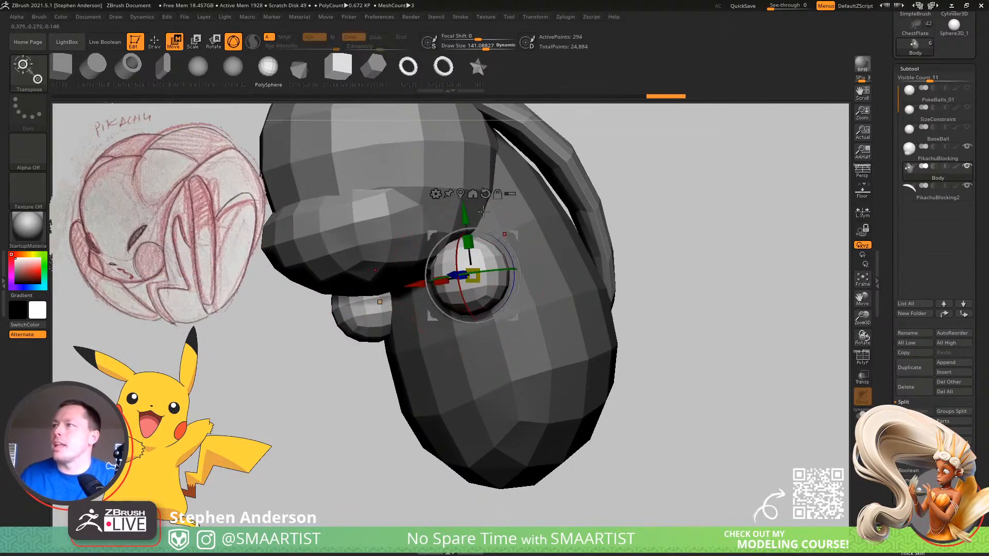
left_click(436, 194)
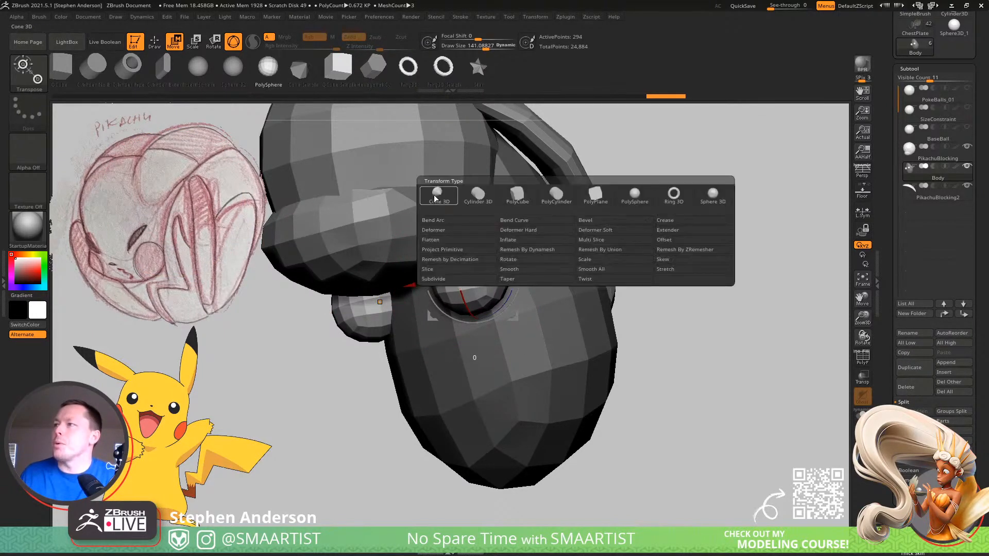
left_click(677, 232)
left_click_drag(476, 320, 478, 342)
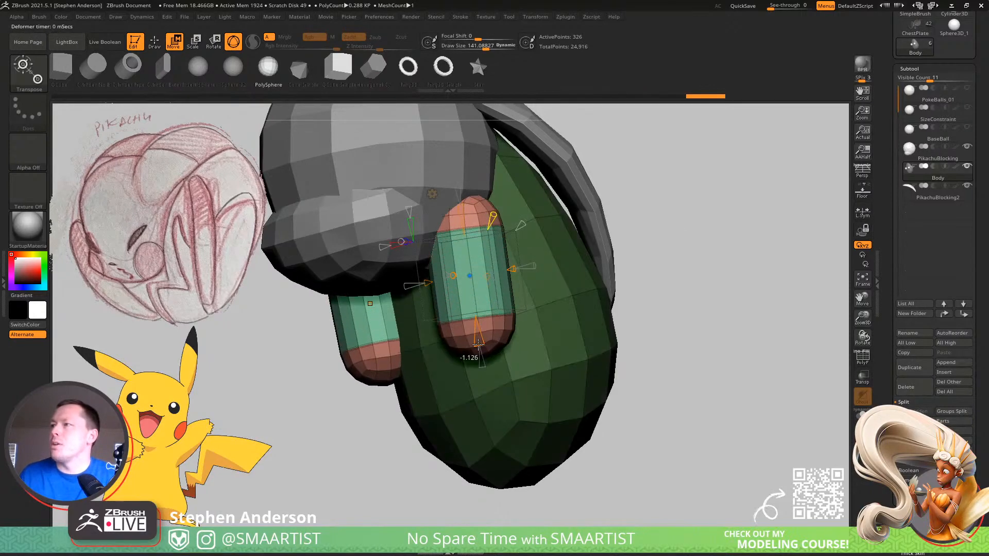
left_click_drag(630, 335, 548, 298)
key("q")
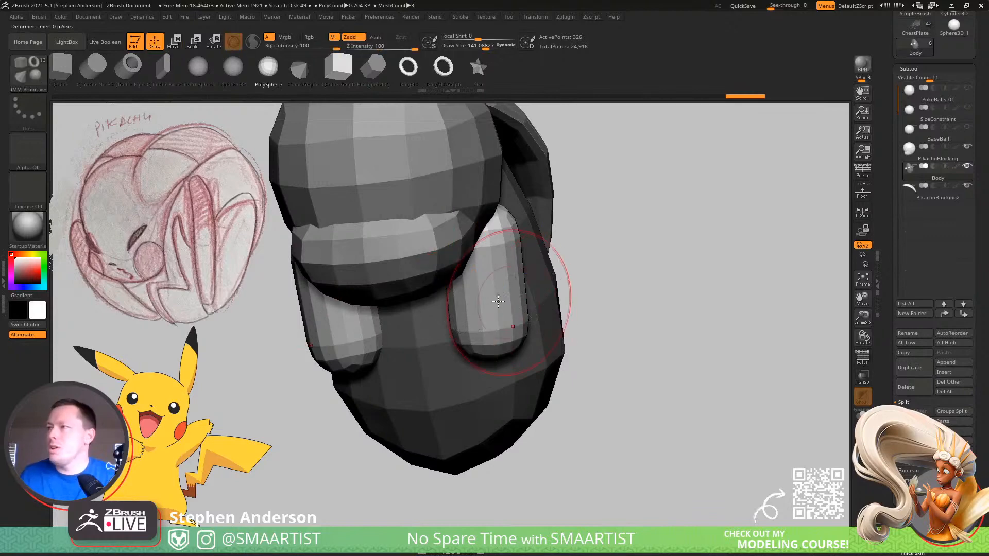
Display the polyframe and insert multiple edge loops along the length of the arms with the ZModeler brush
key("shift+f")
right_click_drag(501, 284, 517, 280)
key("b")
key("z")
key("m")
key("space")
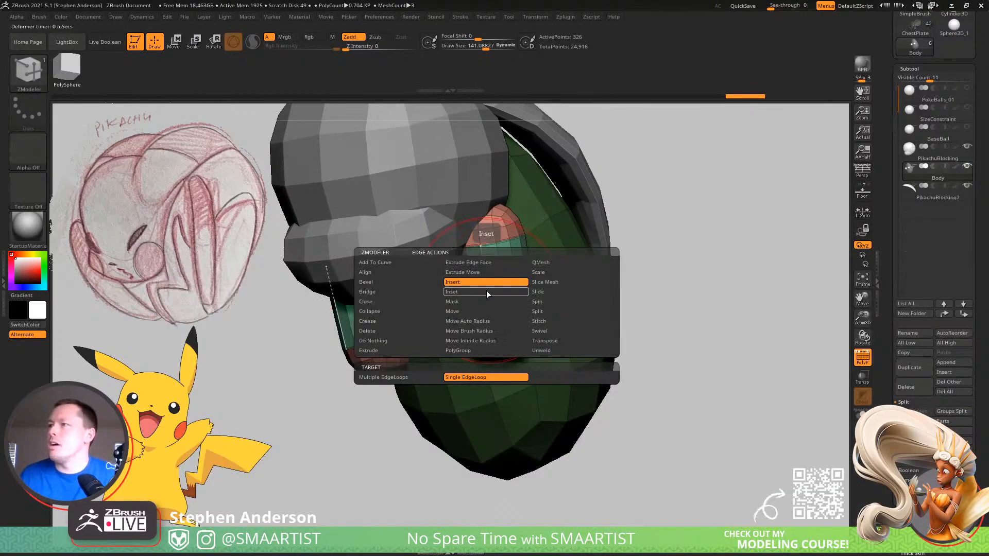
left_click(383, 377)
left_click(487, 287)
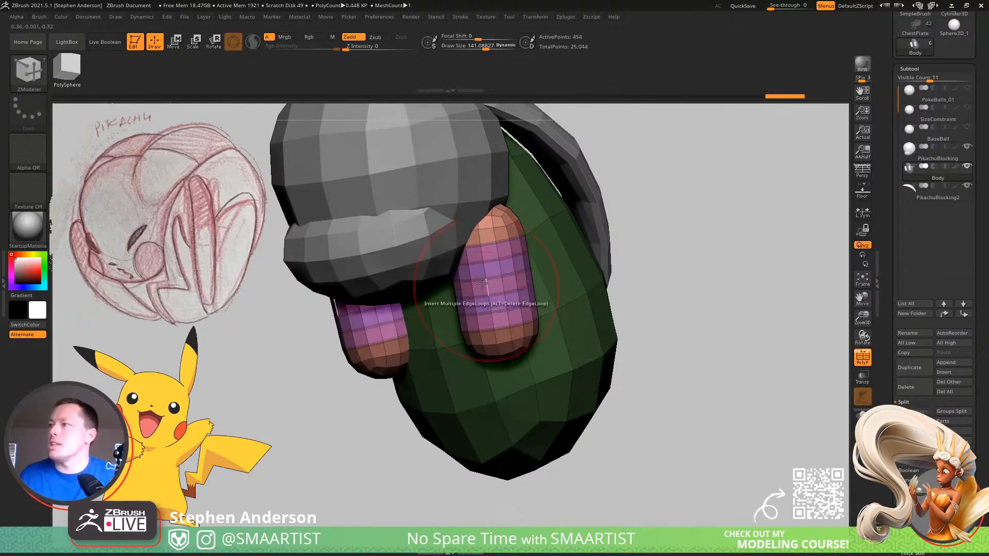
Give the main body shape and the pair of arms separate polygroups
key("ctrl")
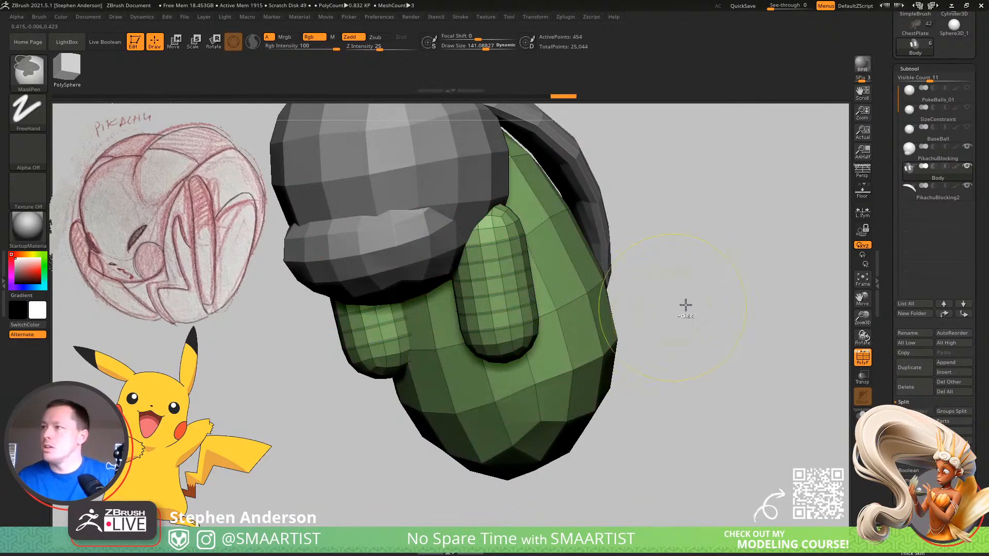
key("ctrl+shift")
left_click_drag(660, 309, 567, 401, "ctrl+shift")
left_click(605, 387, "ctrl+shift")
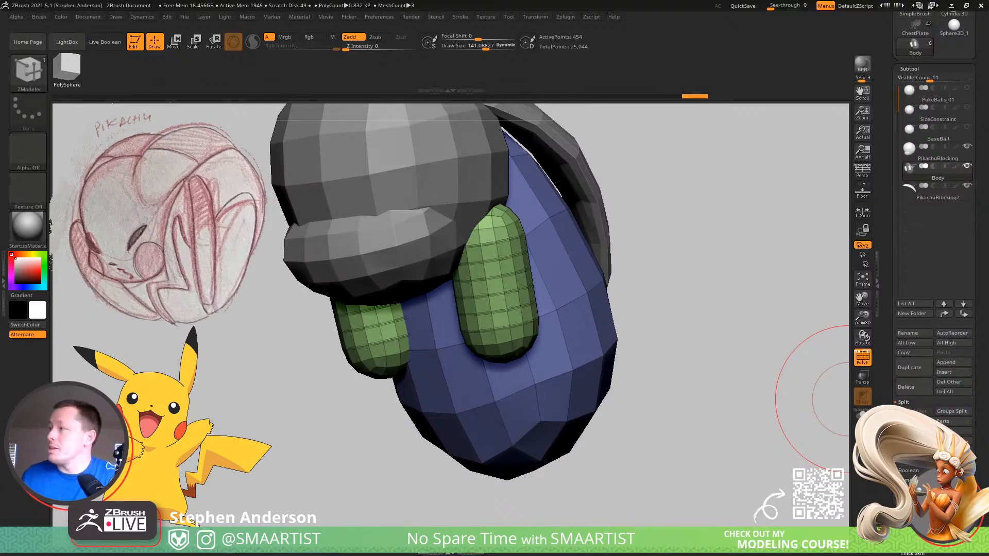
left_click(916, 516)
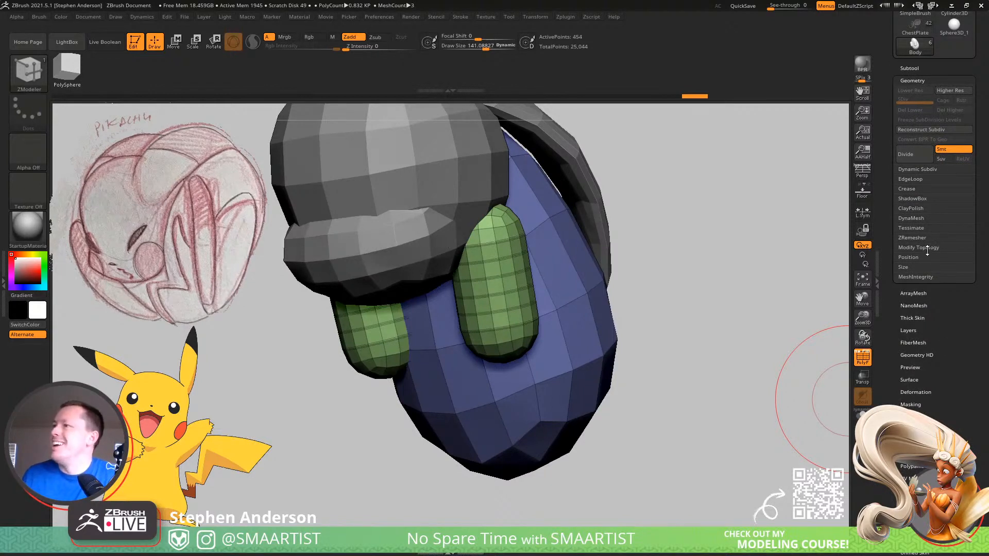
left_click(909, 189)
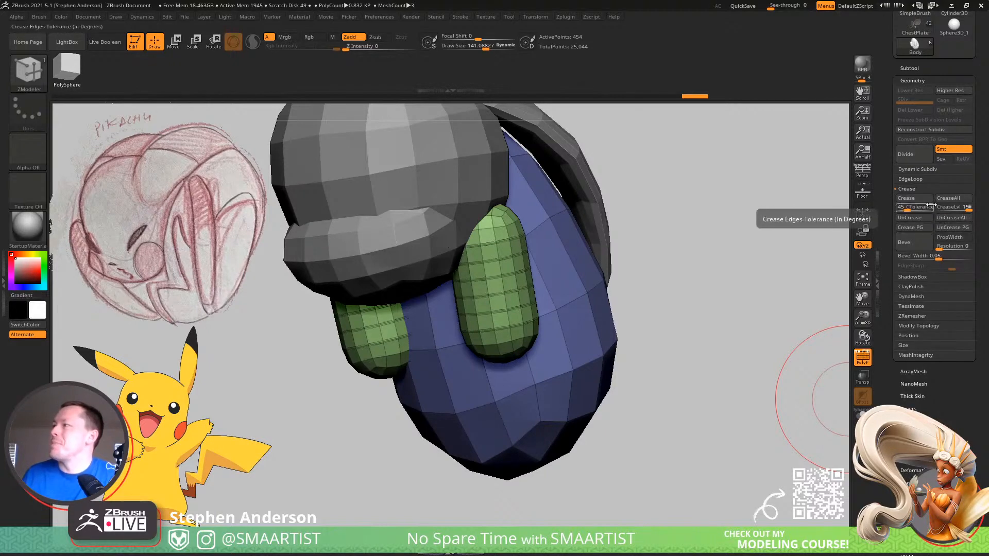
right_click_drag(494, 268, 571, 276)
key("w")
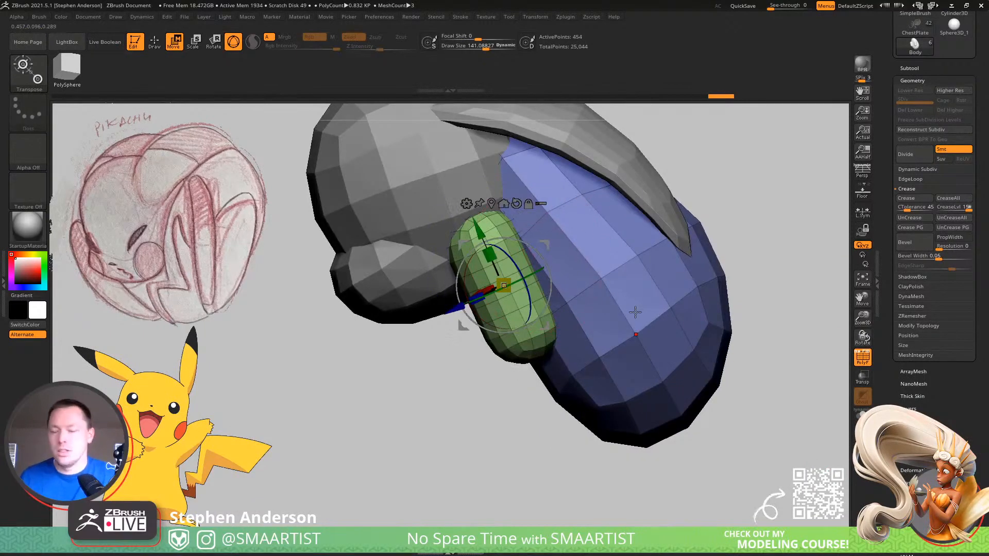
key("q")
Isolate the main body shape, mask it completely and unhide the arms
left_click(606, 282, "ctrl+shift")
key("ctrl+a")
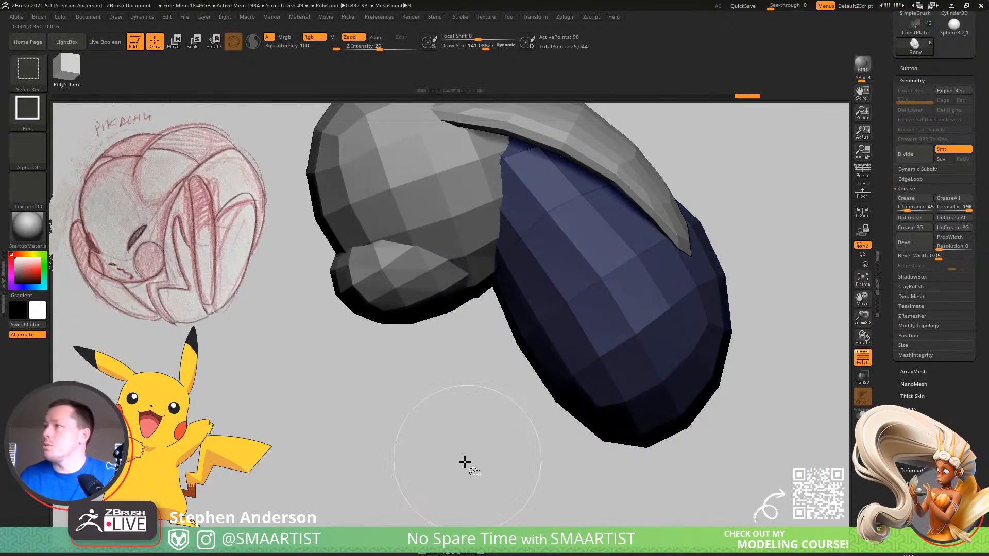
left_click(465, 462, "ctrl+shift")
Try to apply the Bend Curve deformer to both unmasked arms at once
right_click_drag(596, 353, 628, 327)
key("w")
left_click(467, 202)
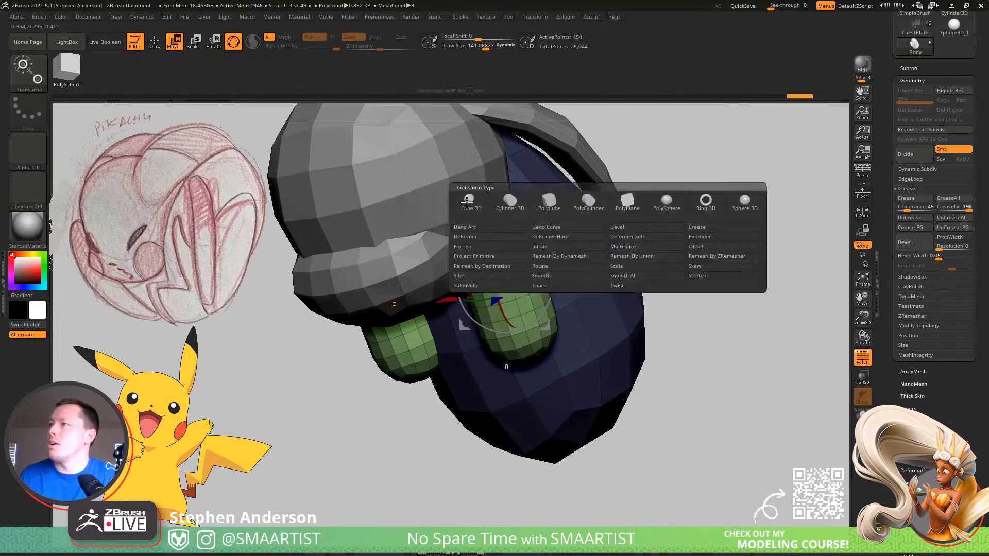
left_click(574, 227)
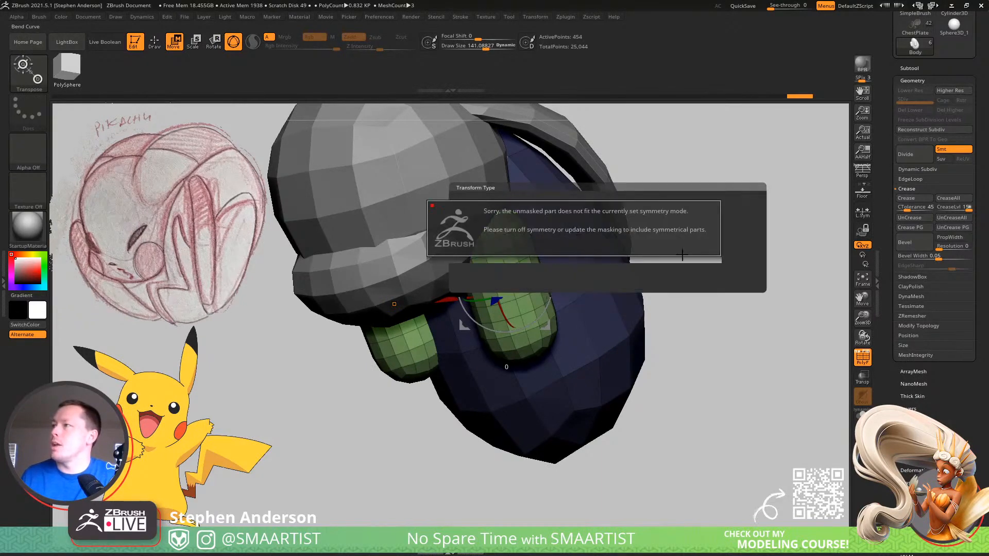
left_click(711, 351)
Isolate one arm, assign it a polygroup of its own and unhide the rest of the Body
mouse_move(710, 350)
right_mouse_down()
mouse_move(599, 319)
mouse_move(539, 320)
right_mouse_up()
key("q")
mouse_move(353, 332)
left_mouse_down("ctrl+shift")
mouse_move(386, 353)
mouse_move(384, 386)
mouse_move(395, 384)
left_mouse_up("ctrl+shift")
left_click(407, 394, "ctrl+shift")
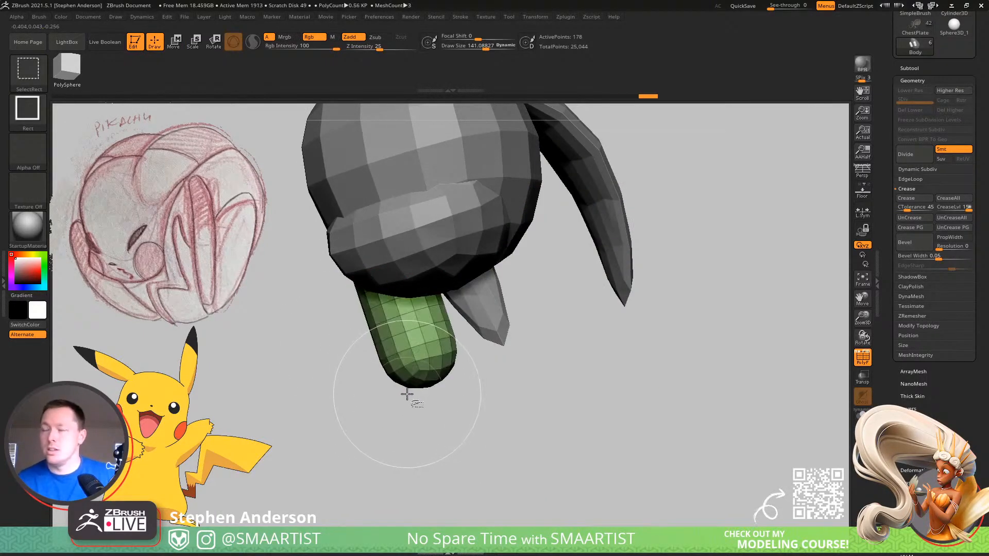
key("ctrl")
key("ctrl+w")
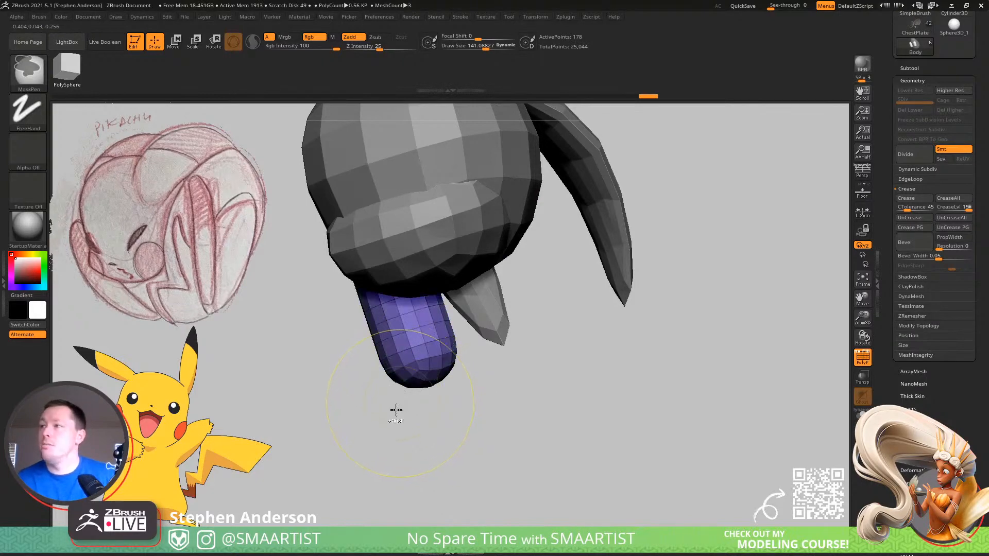
left_click(393, 412, "ctrl+shift")
Mask everything except the newly grouped arm and centre the gizmo on it, aligned with its length
key("w")
left_click(408, 342, "ctrl")
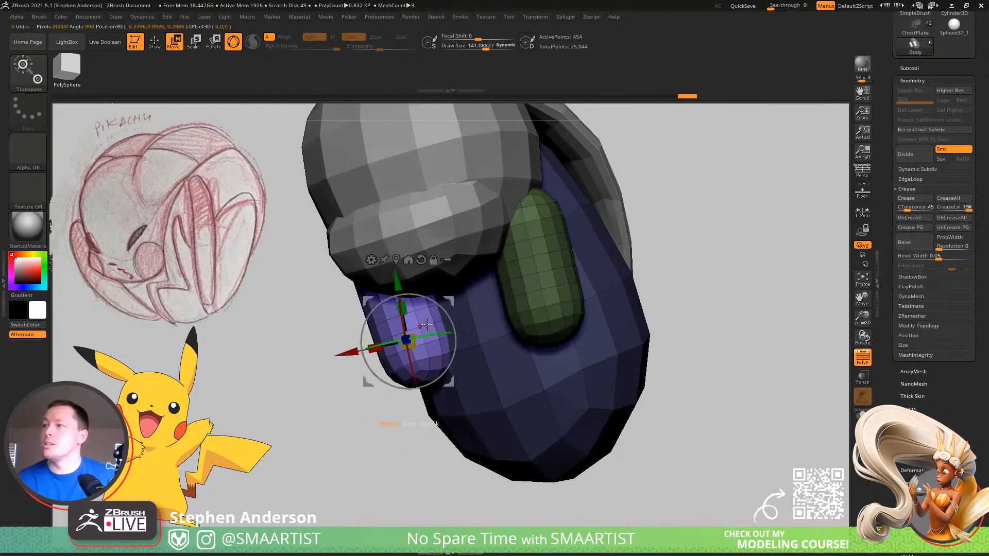
left_click_drag(421, 263, 551, 250)
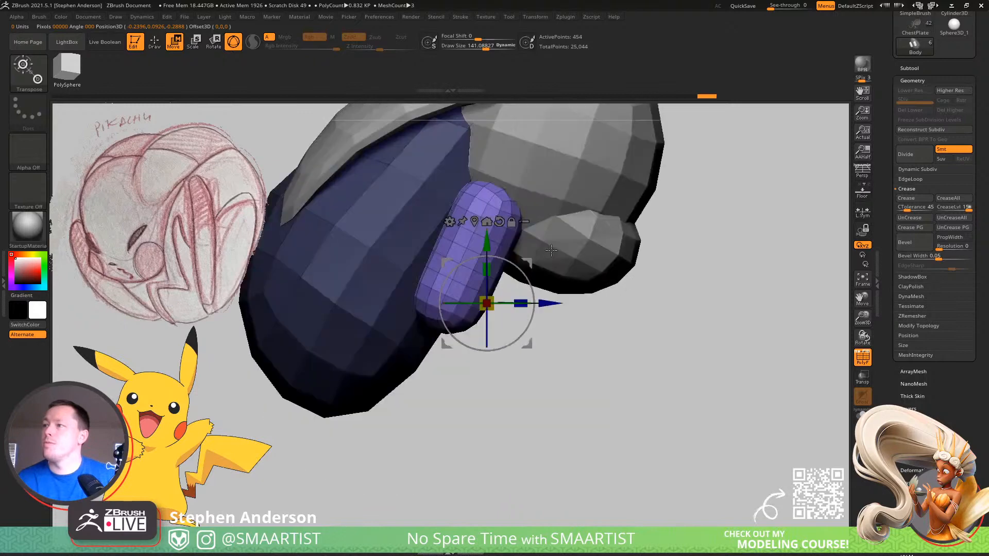
left_click_drag(527, 343, 695, 302, "alt")
left_click(453, 280)
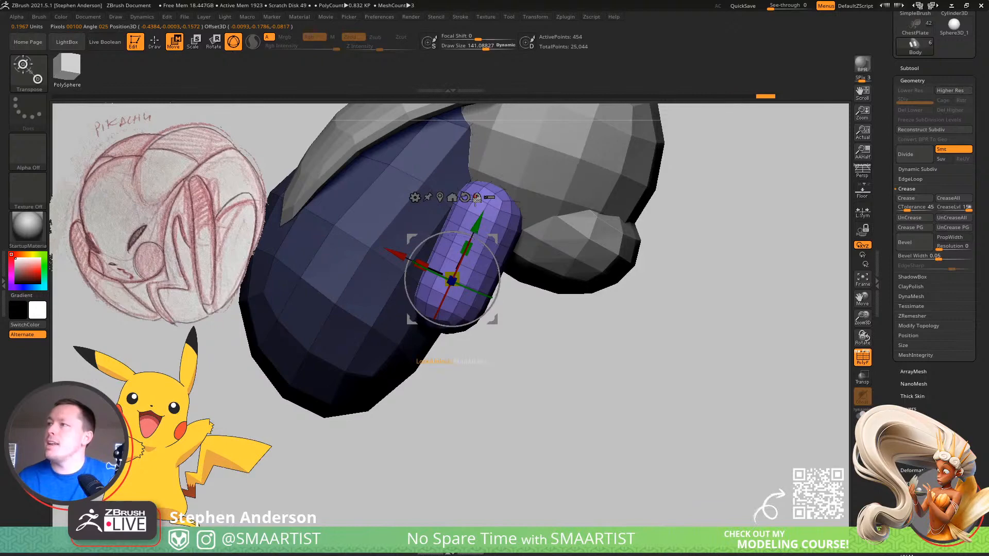
left_click(440, 198)
left_click_drag(687, 216, 538, 240)
left_click_drag(468, 183, 442, 152)
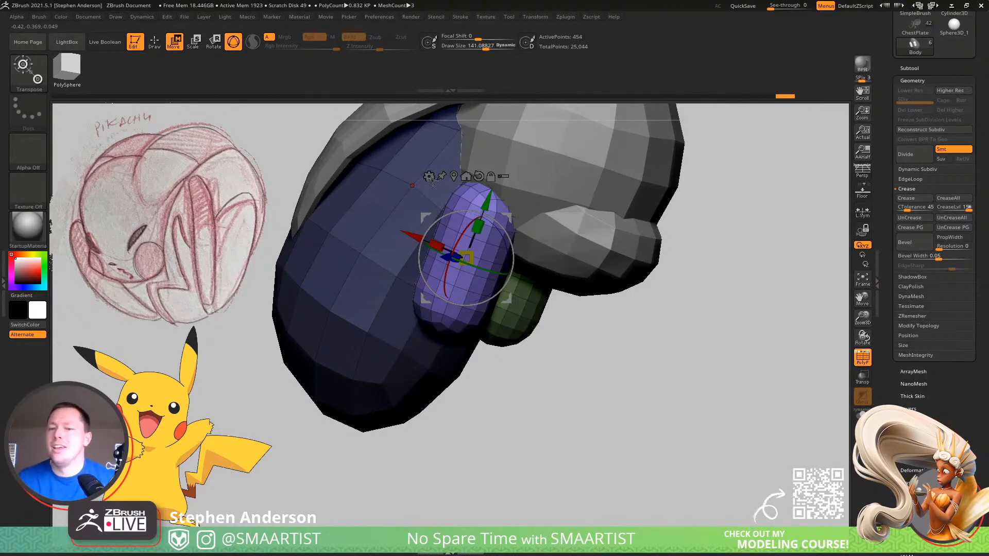
right_click_drag(445, 183, 527, 197)
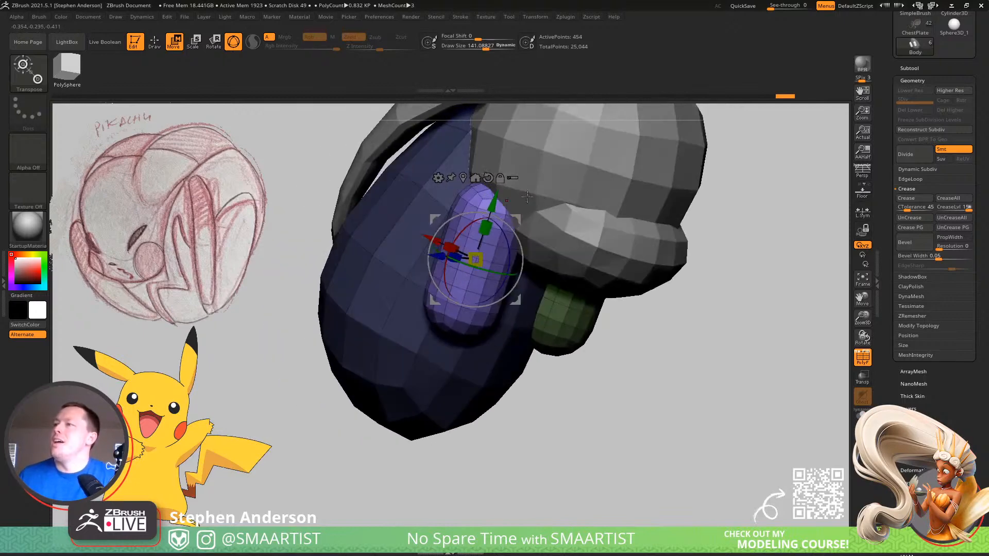
Bend the unmasked arm with Bend Curve, curving its lower end toward the belly and scaling its middle control point to about 0.9
left_click(438, 177)
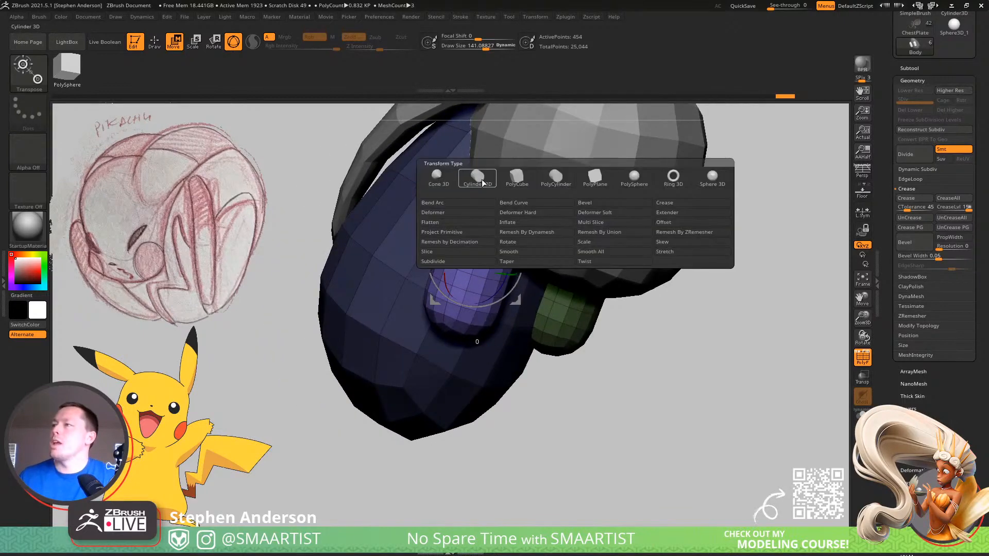
left_click(520, 203)
right_click_drag(536, 196, 579, 178)
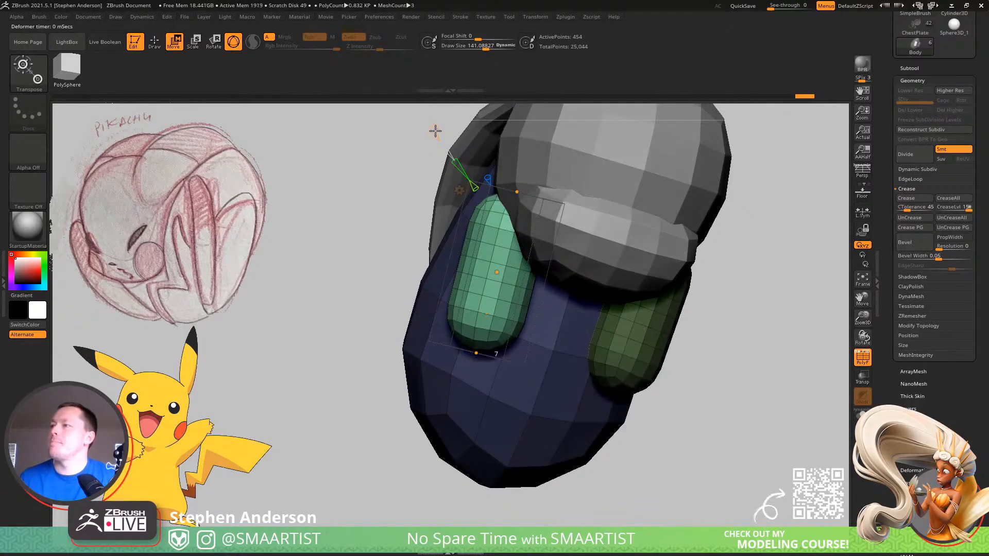
right_click_drag(515, 237, 519, 262)
left_click_drag(488, 183, 451, 146)
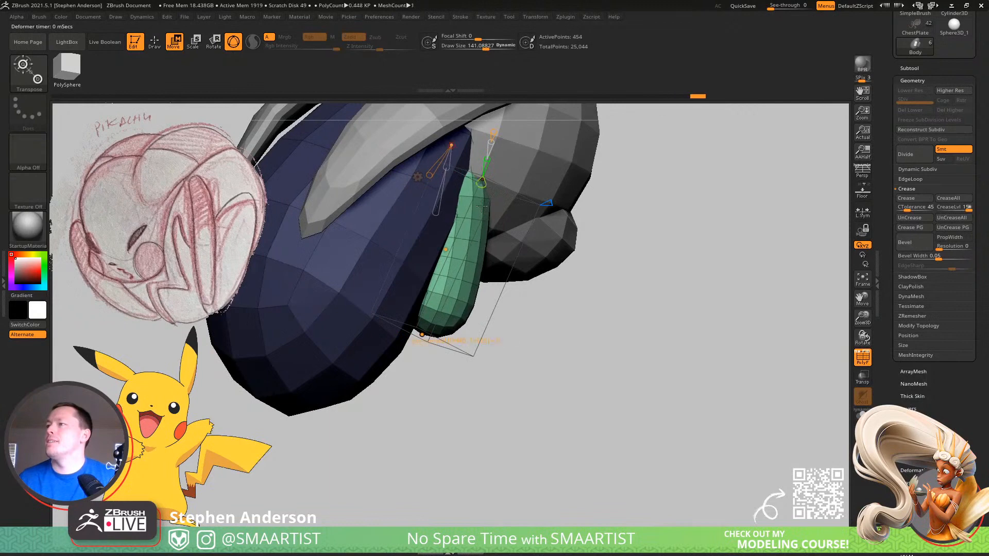
right_click_drag(438, 344, 435, 313)
left_click_drag(449, 343, 491, 356)
right_click_drag(463, 269, 456, 266)
left_click_drag(456, 265, 436, 273)
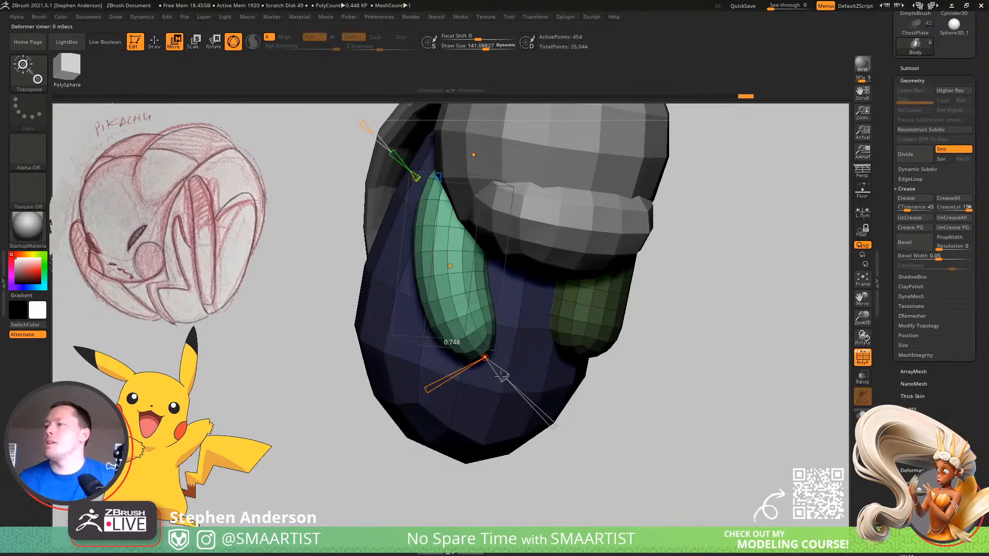
left_click(449, 266)
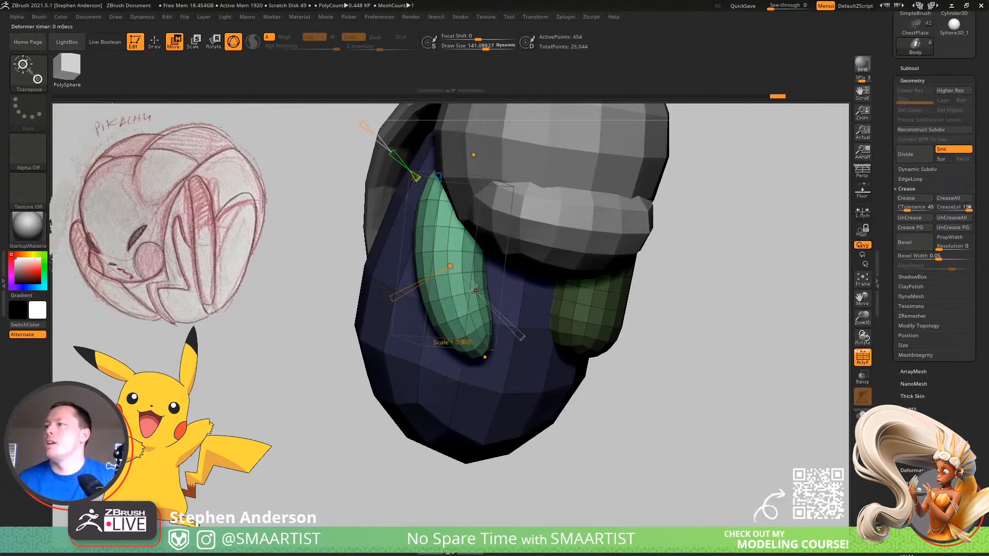
Accept the Bend Curve deformation on the arm and clear the mask from the Body
right_click_drag(477, 292, 448, 240)
right_click_drag(513, 315, 406, 207)
right_click_drag(467, 267, 488, 243)
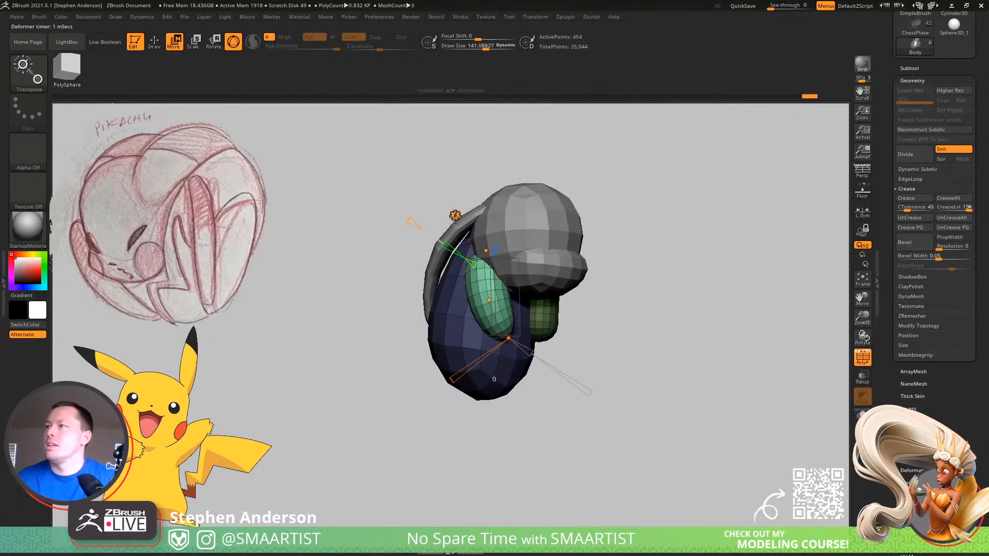
left_click(455, 215)
left_click(590, 218)
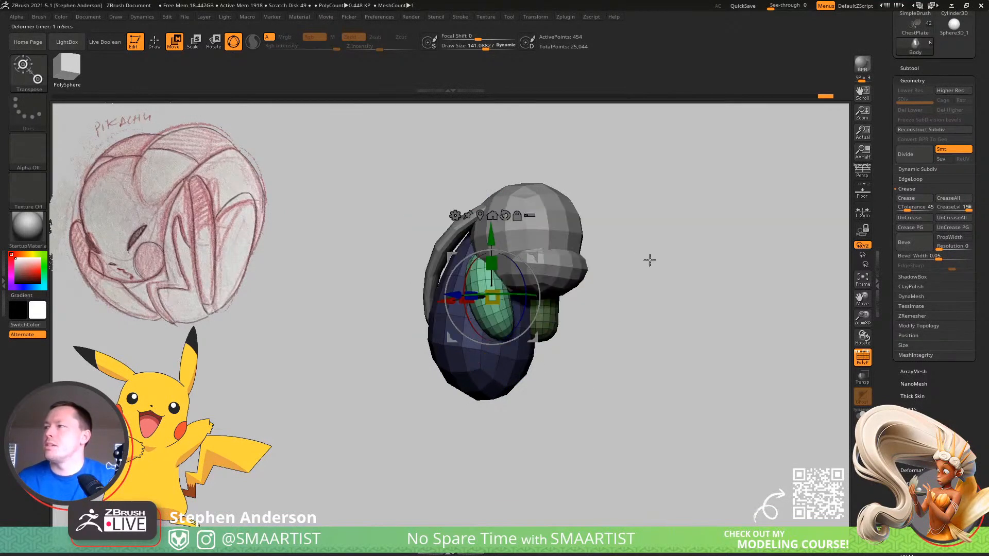
key("q")
mouse_move(665, 260)
right_mouse_down()
mouse_move(531, 304)
mouse_move(577, 303)
mouse_move(552, 306)
mouse_move(534, 257)
right_mouse_up()
right_click_drag(525, 298, 476, 289)
mouse_move(477, 289)
right_mouse_down("ctrl")
mouse_move(447, 332)
mouse_move(442, 365)
mouse_move(557, 457)
right_mouse_up("ctrl")
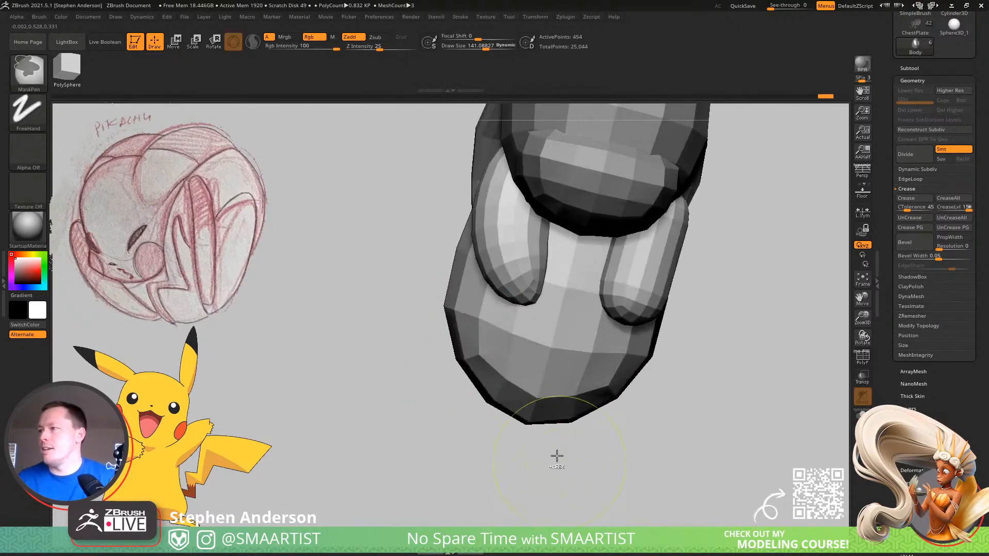
key("shift+f")
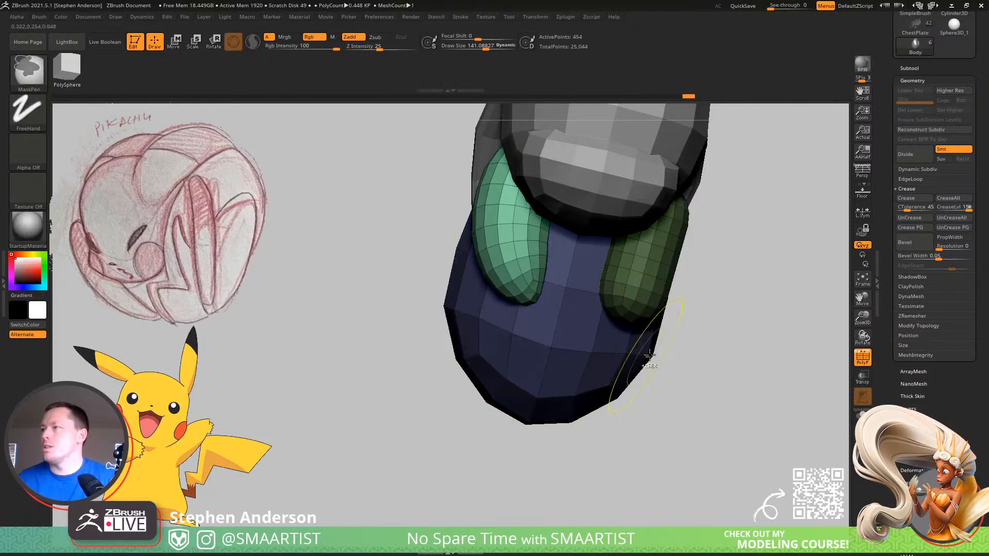
right_click_drag(742, 400, 690, 381, "alt")
Try to mirror the arms across the Body with Mirror And Weld, and undo the operation
left_click(920, 325)
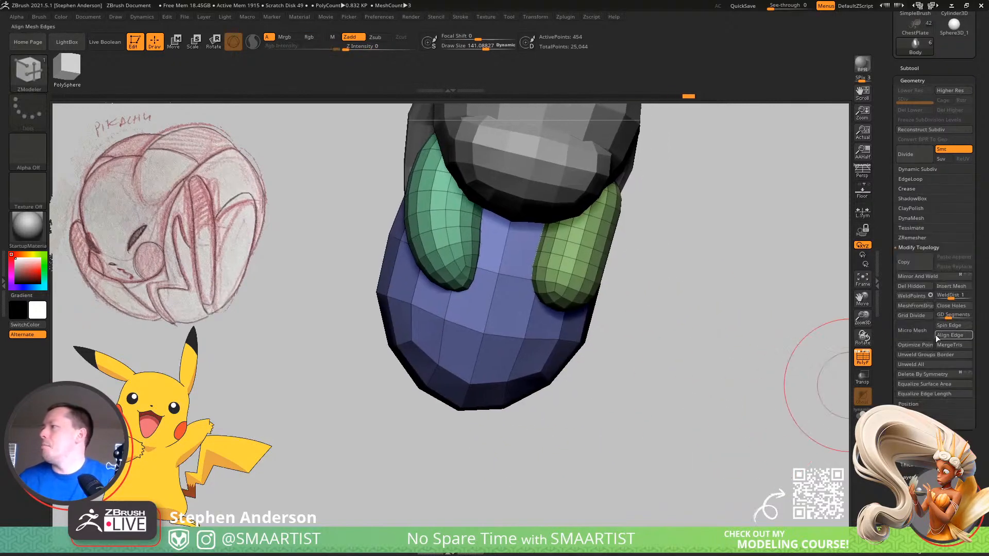
left_click(929, 276)
mouse_move(570, 306)
right_mouse_down("shift")
mouse_move(557, 309)
mouse_move(541, 277)
right_mouse_up("shift")
key("ctrl+z")
Mirror and weld the Body so a copy of the bent arm replaces the straight arm on the other side
right_click_drag(521, 415, 509, 356)
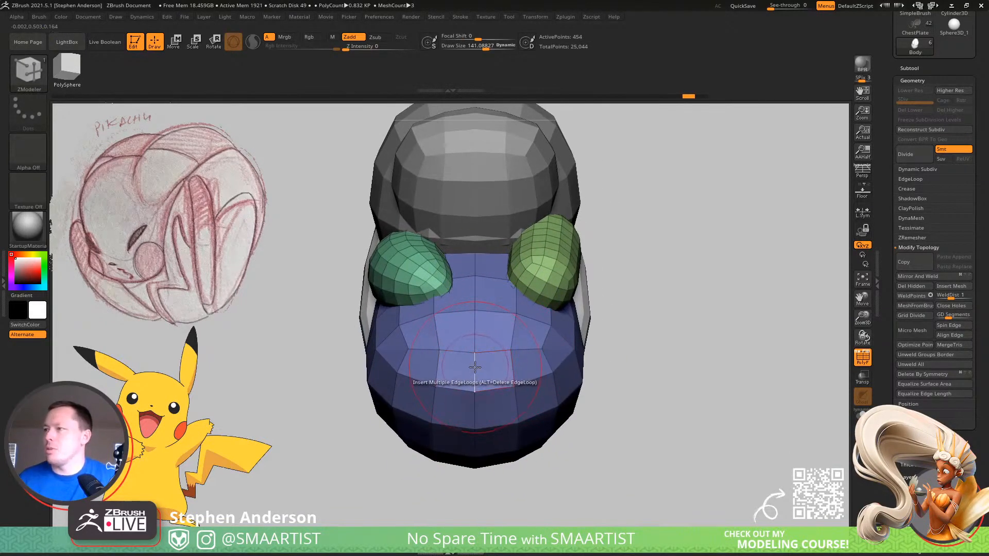
left_click(475, 367, "alt")
left_click(911, 277)
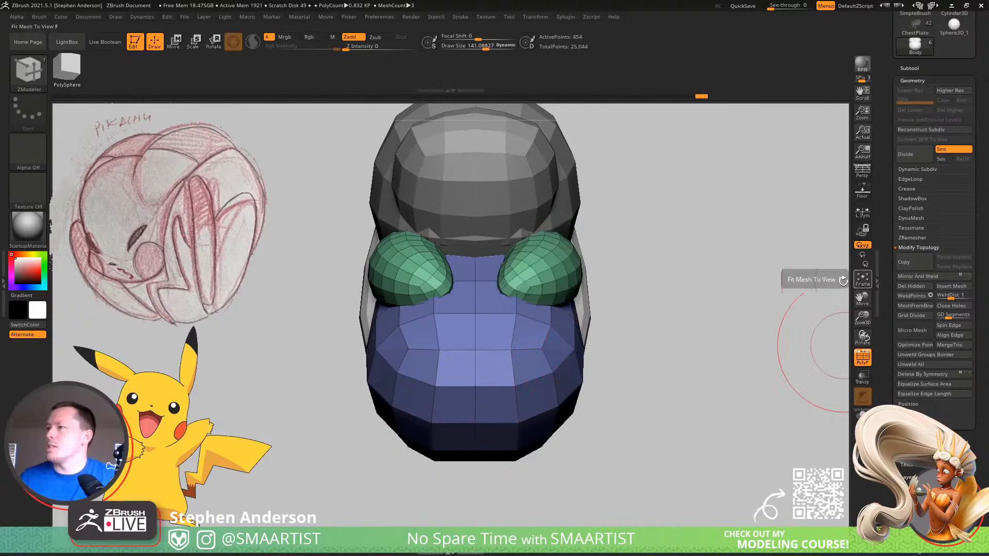
mouse_move(478, 309)
right_mouse_down("ctrl")
mouse_move(478, 268)
mouse_move(479, 290)
mouse_move(592, 296)
mouse_move(554, 289)
mouse_move(426, 327)
right_mouse_up("ctrl")
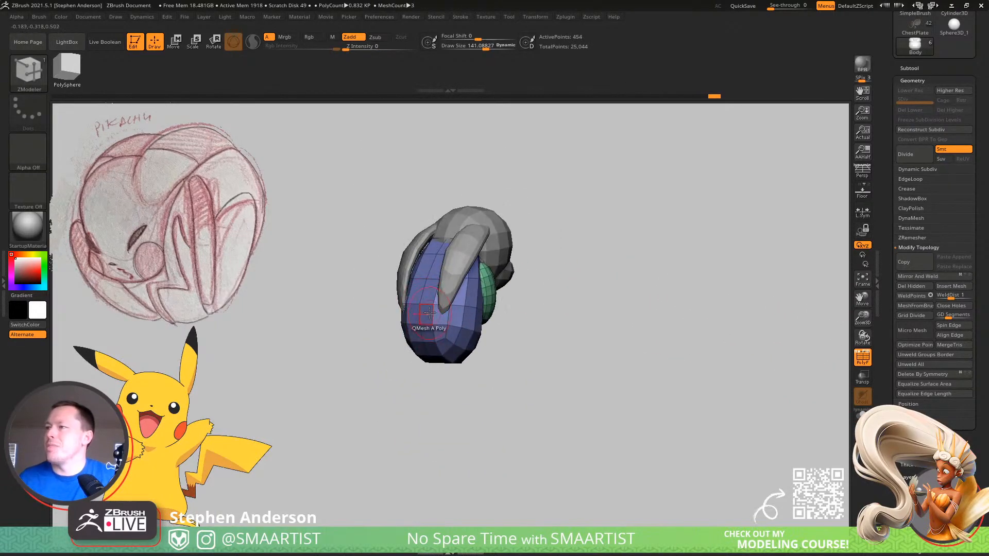
key("shift")
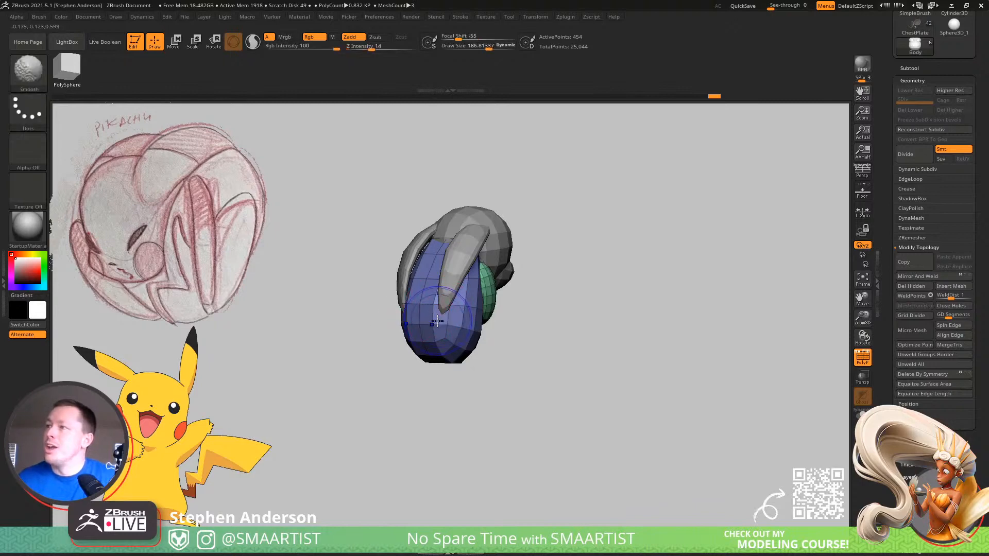
Mask the arms and reshape the lower side of the Body with the Move brush
mouse_move(453, 257)
right_mouse_down("shift")
mouse_move(450, 360)
mouse_move(406, 327)
mouse_move(477, 337)
mouse_move(533, 368)
right_mouse_up("shift")
key("b")
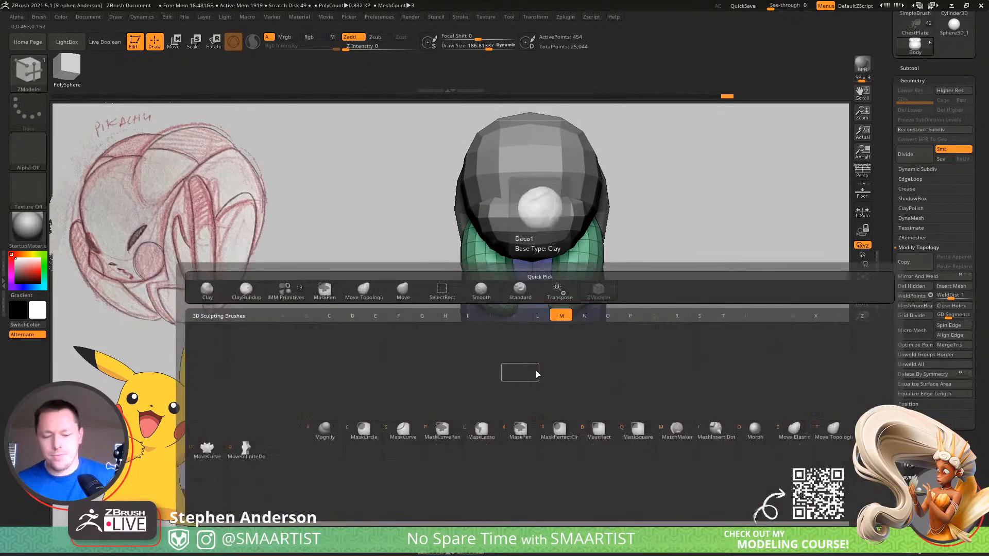
key("m")
key("v")
key("s")
left_click_drag(495, 348, 497, 348)
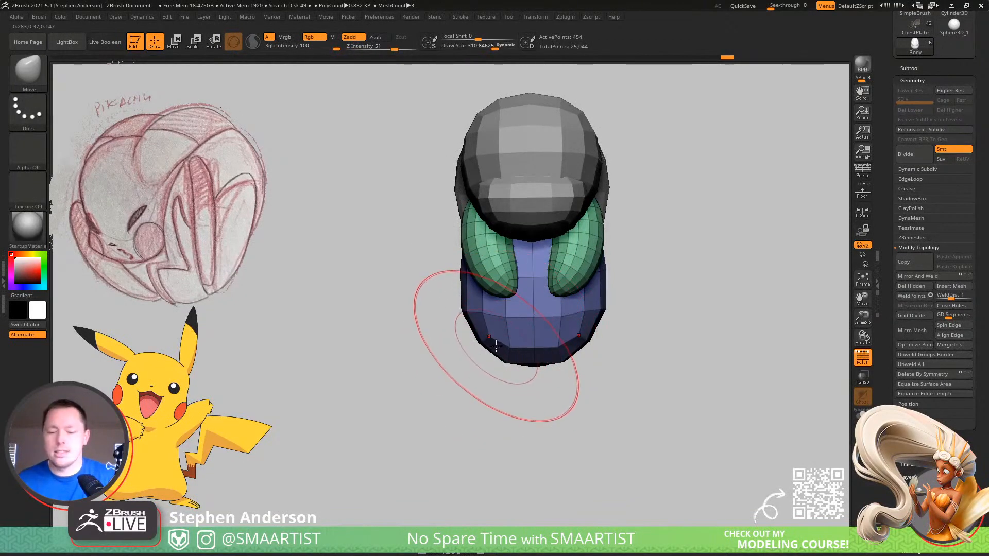
key("w")
left_click(494, 347)
key("q")
mouse_move(493, 345)
left_mouse_down()
mouse_move(485, 352)
mouse_move(479, 337)
mouse_move(519, 327)
mouse_move(505, 342)
left_mouse_up()
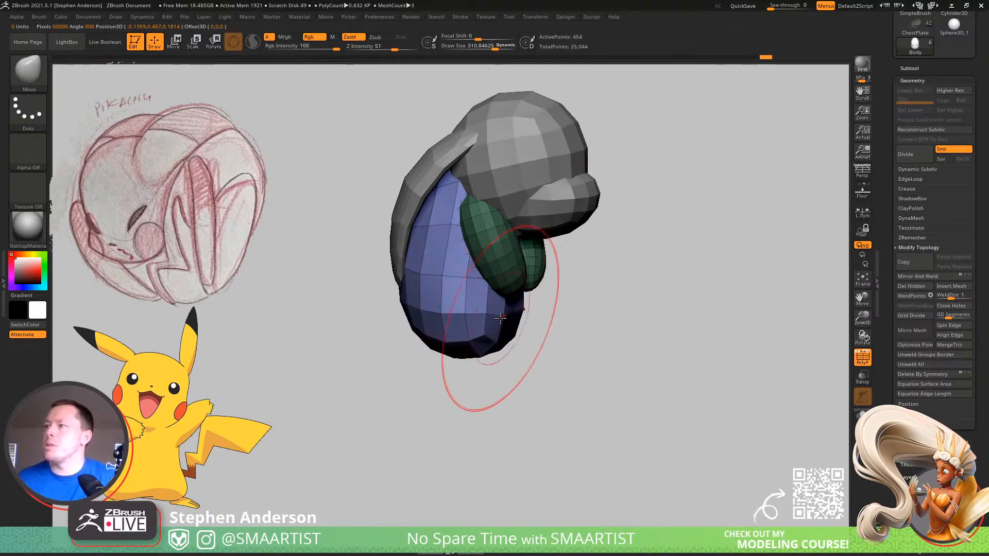
Pull the Body's lower end into a wider, flatter base with a Move brush reduced to a draw size of about 89
right_click_drag(500, 318, 479, 329)
key("s")
left_click_drag(492, 330, 489, 341)
mouse_move(489, 341)
right_mouse_down()
mouse_move(541, 342)
mouse_move(510, 376)
mouse_move(482, 367)
mouse_move(482, 344)
mouse_move(533, 332)
right_mouse_up()
key("s")
key("space")
left_click_drag(531, 323, 539, 323)
mouse_move(535, 321)
right_mouse_down()
mouse_move(561, 356)
mouse_move(583, 353)
mouse_move(548, 294)
mouse_move(537, 308)
right_mouse_up()
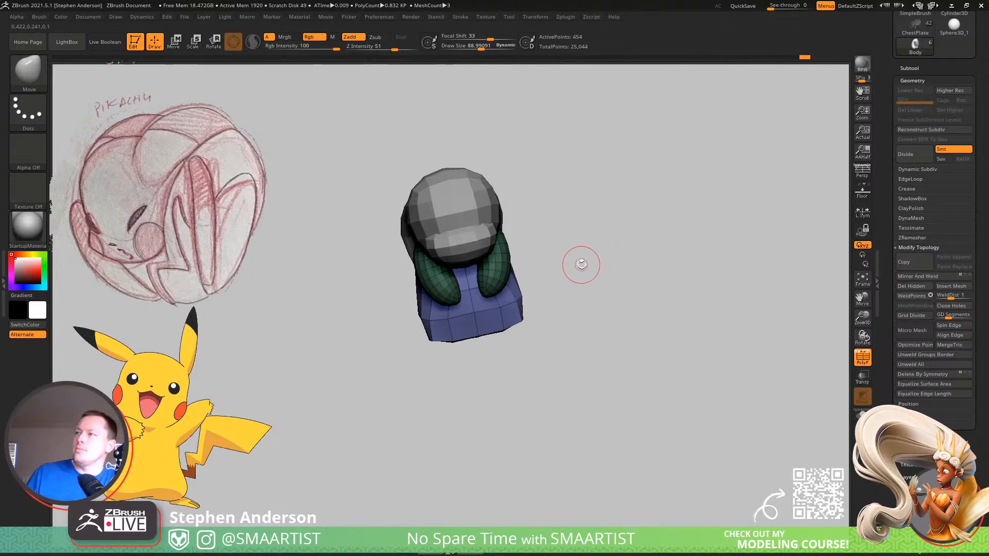
Select the ear subtool PikachuBlocking2, reposition it toward the head with the gizmo, and adjust the ears' shape using the Move brush
right_click_drag(452, 203, 489, 195)
left_click(468, 212, "alt")
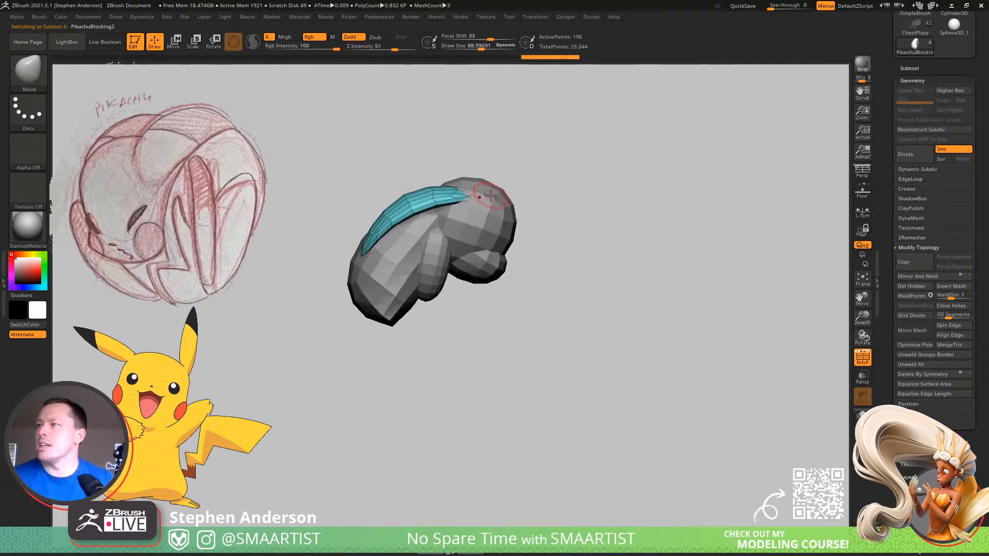
key("w")
left_click_drag(518, 165, 547, 165)
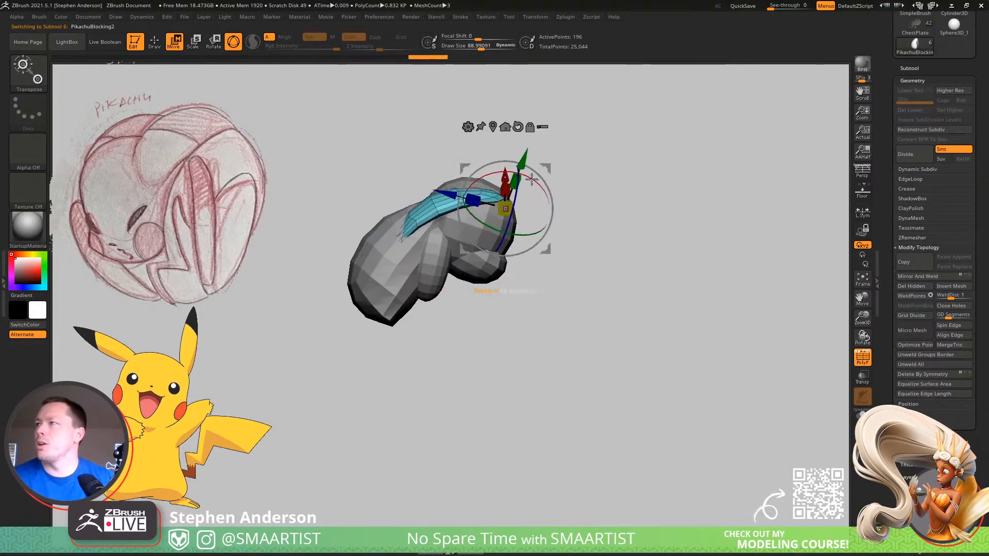
key("b")
key("m")
key("v")
mouse_move(426, 201)
right_mouse_down()
mouse_move(440, 197)
mouse_move(401, 212)
right_mouse_up()
key("s")
key("s")
mouse_move(400, 212)
left_mouse_down()
mouse_move(409, 213)
mouse_move(371, 242)
mouse_move(403, 225)
left_mouse_up()
Scale the ears to about 0.84 and thicken them with the Inflate deformation
right_click_drag(471, 192, 609, 238)
key("r")
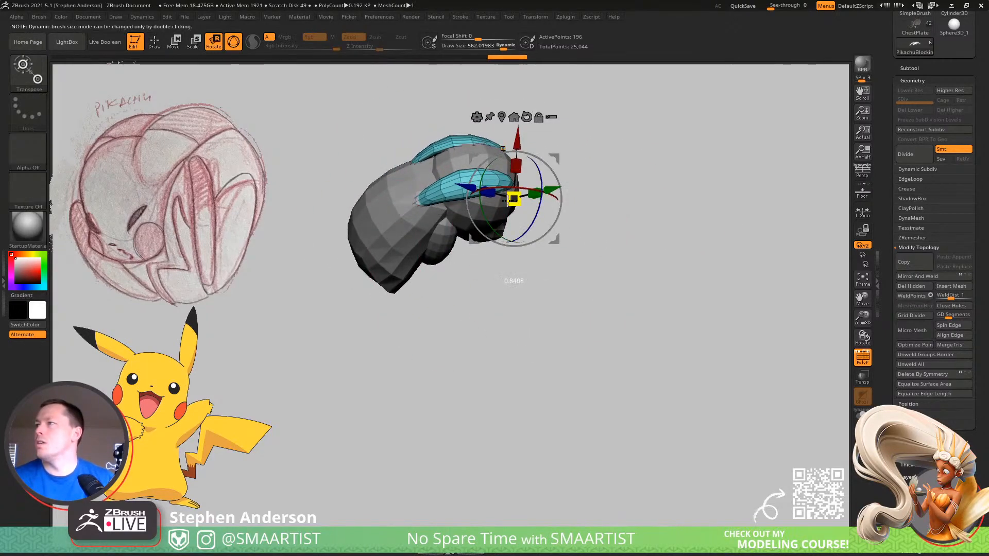
right_click_drag(513, 199, 555, 190)
right_click_drag(637, 168, 609, 240)
key("q")
scroll(929, 280, "down", 10)
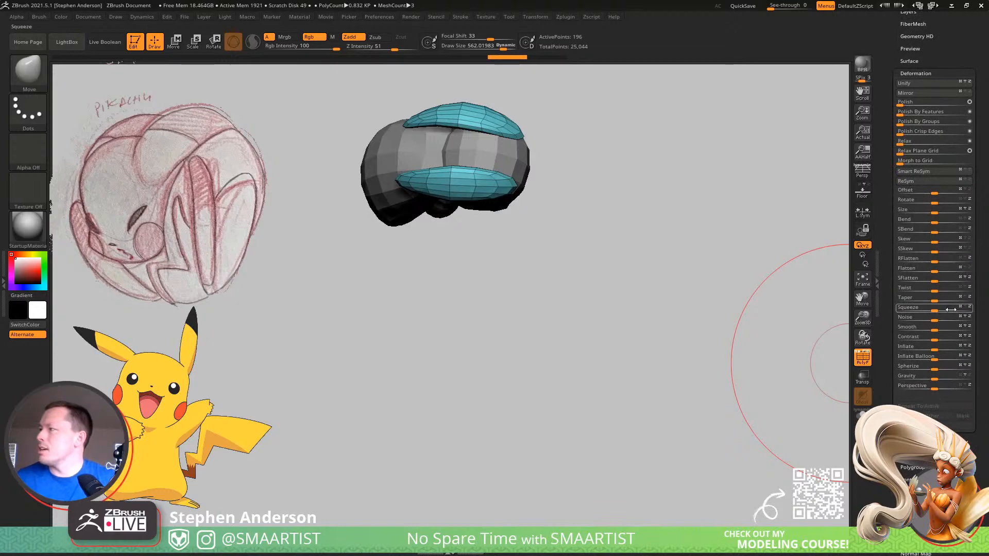
left_click_drag(941, 350, 941, 350)
mouse_move(567, 139)
left_mouse_down()
mouse_move(614, 183)
mouse_move(514, 179)
left_mouse_up()
Hide the polyframe, set the Move brush draw size to about 204, and select the Body subtool
key("shift+f")
key("s")
mouse_move(511, 201)
right_mouse_down()
mouse_move(476, 201)
mouse_move(522, 192)
mouse_move(492, 221)
mouse_move(592, 195)
mouse_move(558, 220)
mouse_move(606, 222)
mouse_move(596, 210)
mouse_move(582, 276)
right_mouse_up()
key("s")
left_click(475, 252, "alt")
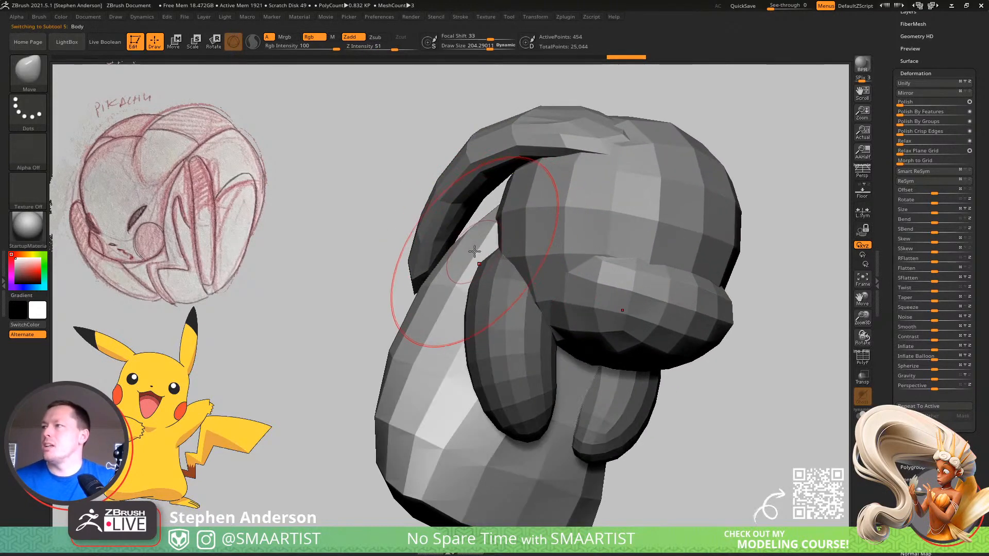
mouse_move(495, 225)
right_mouse_down()
mouse_move(621, 268)
mouse_move(733, 268)
right_mouse_up()
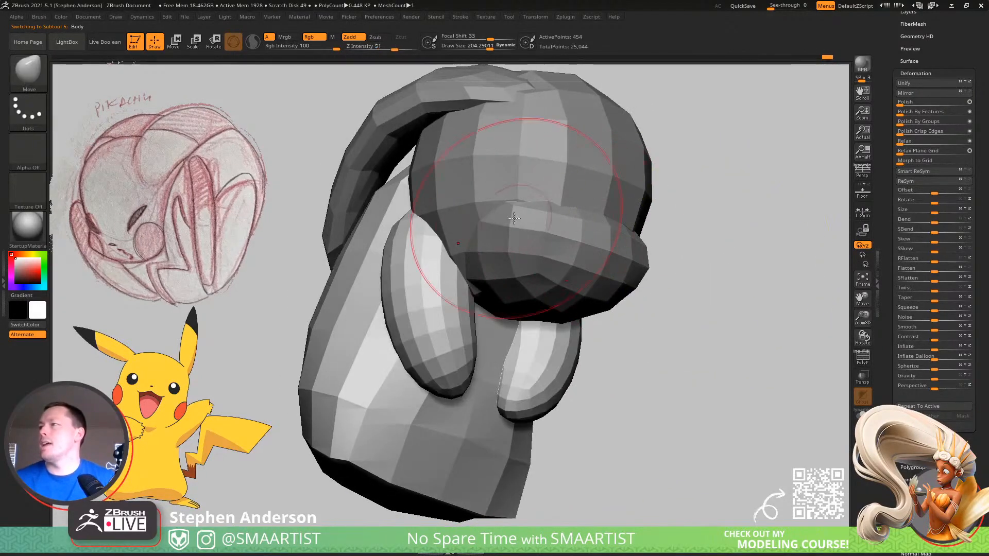
Select the head subtool PikachuBlocking and insert a symmetrical pair of Ring3D primitives from IMM Primitives as eyes on the face
left_click(521, 214, "alt")
key("b")
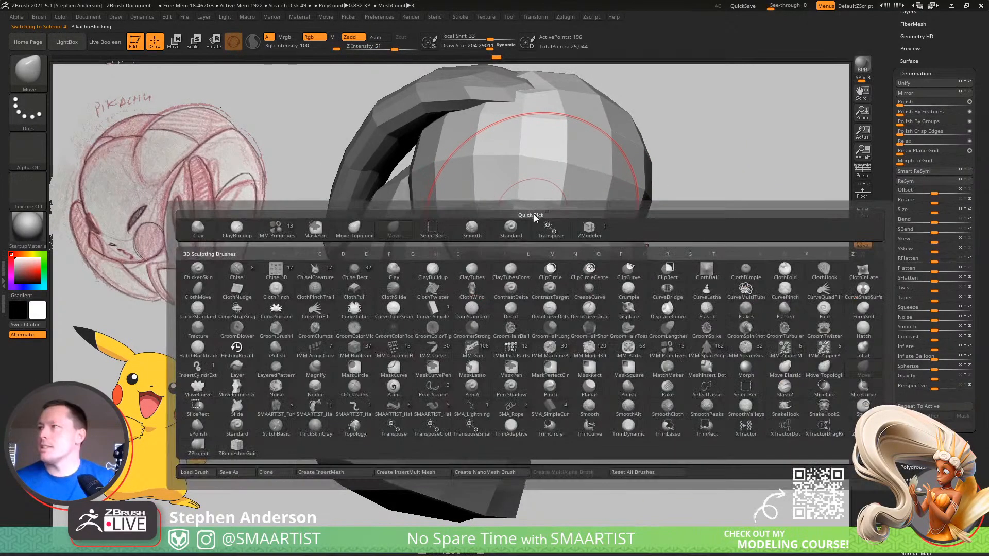
left_click(273, 230)
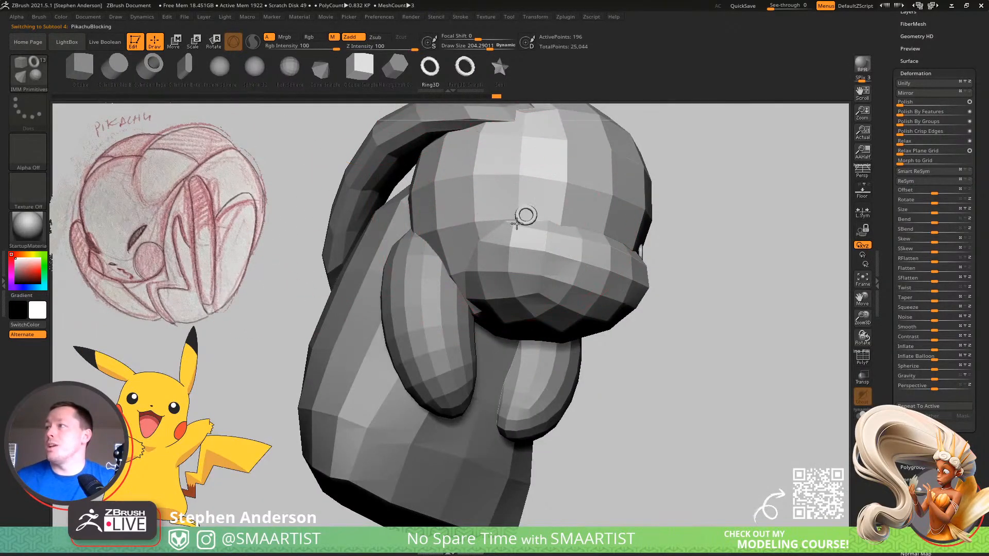
left_click_drag(502, 249, 502, 250)
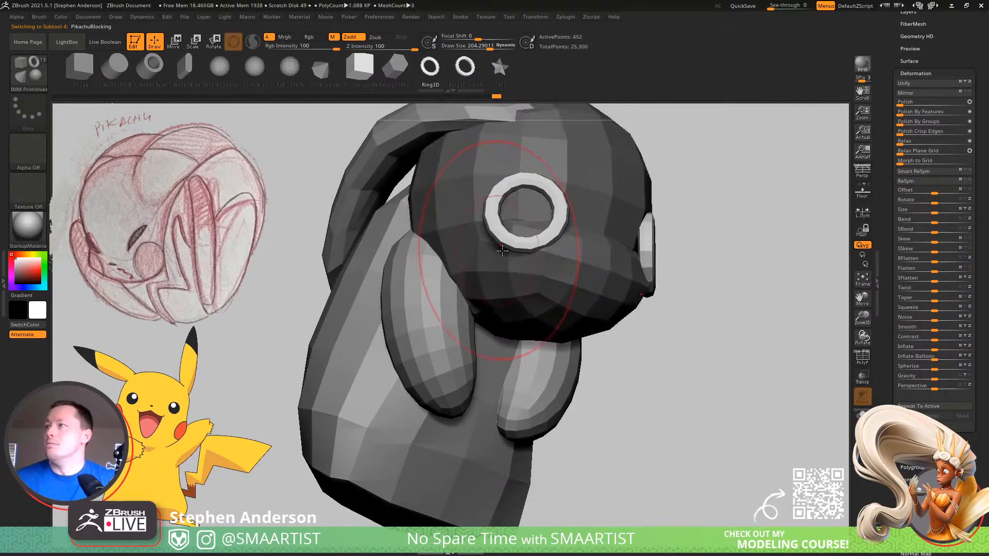
Scale and angle the eye rings so only narrow curved slits show just above the muzzle, and switch back to the Move brush
key("e")
mouse_move(624, 268)
left_mouse_down()
mouse_move(573, 208)
mouse_move(598, 193)
mouse_move(607, 201)
left_mouse_up()
mouse_move(606, 201)
right_mouse_down()
mouse_move(636, 186)
mouse_move(624, 175)
mouse_move(647, 211)
mouse_move(581, 178)
mouse_move(637, 209)
mouse_move(618, 195)
right_mouse_up()
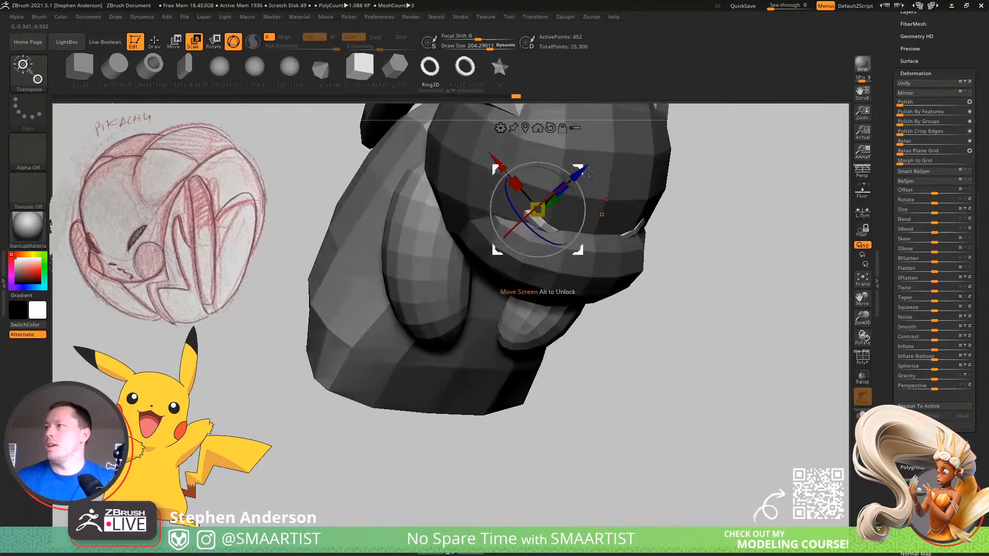
right_click_drag(586, 167, 600, 181)
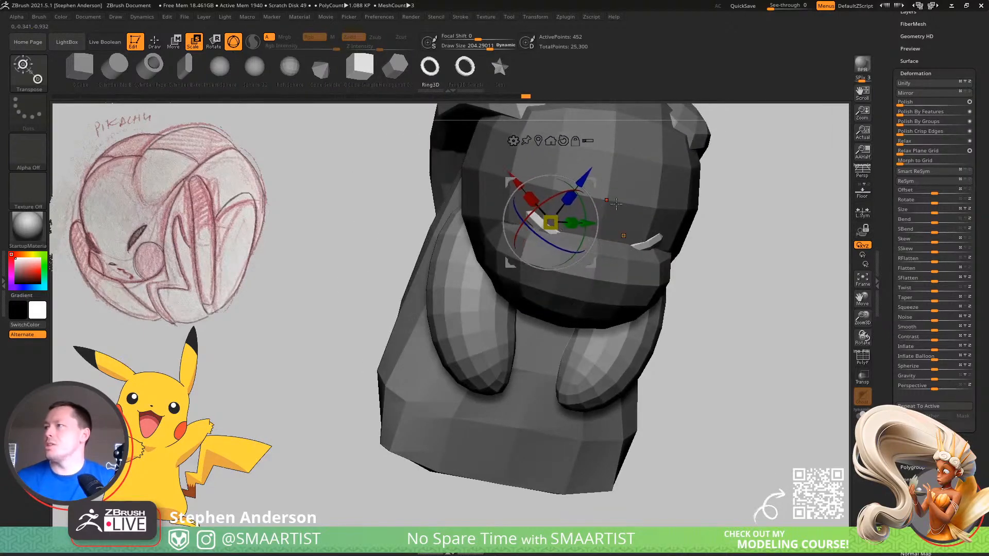
key("b")
key("m")
key("v")
mouse_move(608, 222)
right_mouse_down()
mouse_move(545, 217)
mouse_move(563, 227)
mouse_move(580, 192)
right_mouse_up()
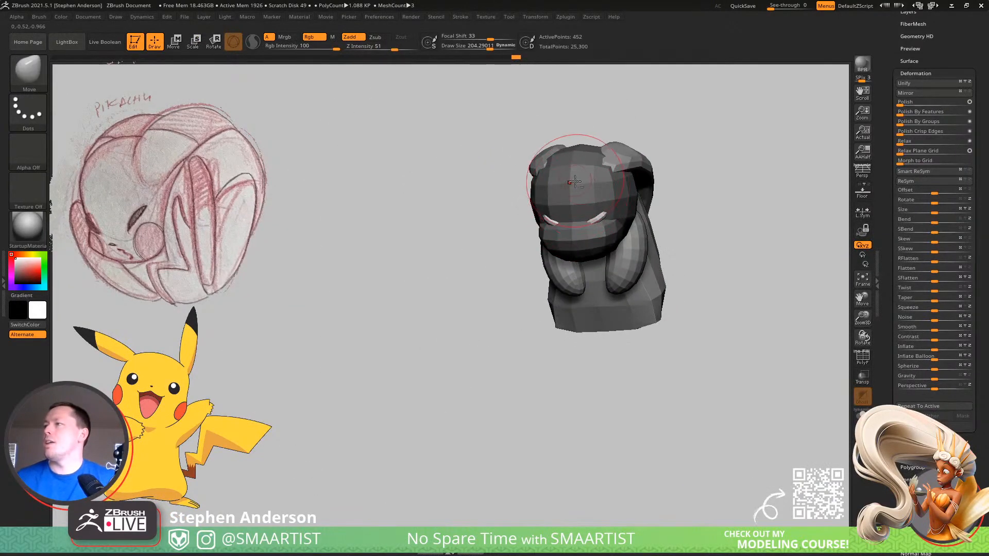
Split the unmasked eye rings into their own subtool and rename it Eyes
mouse_move(693, 199)
right_mouse_down("ctrl")
mouse_move(722, 203)
mouse_move(839, 93)
right_mouse_up("ctrl")
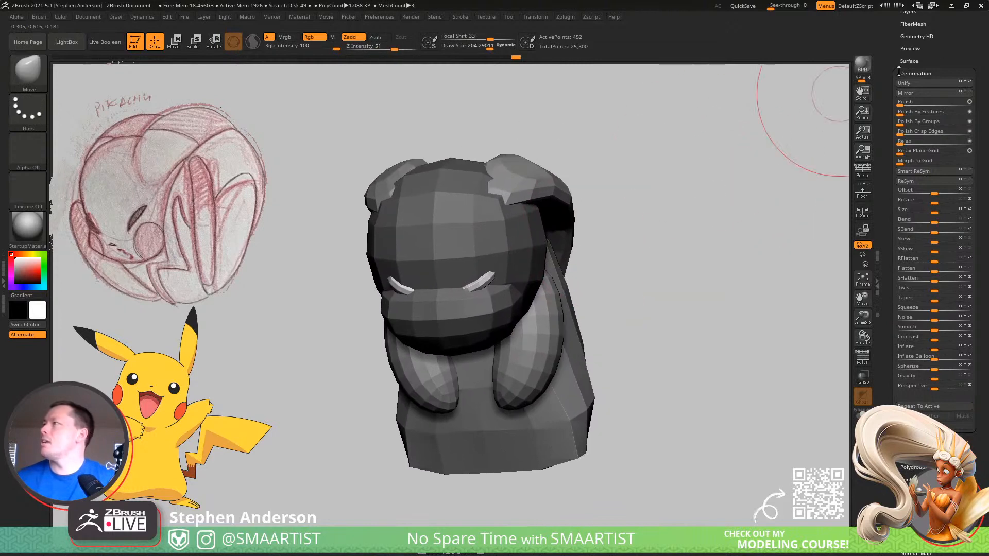
scroll(953, 72, "up", 1)
scroll(953, 71, "up", 5)
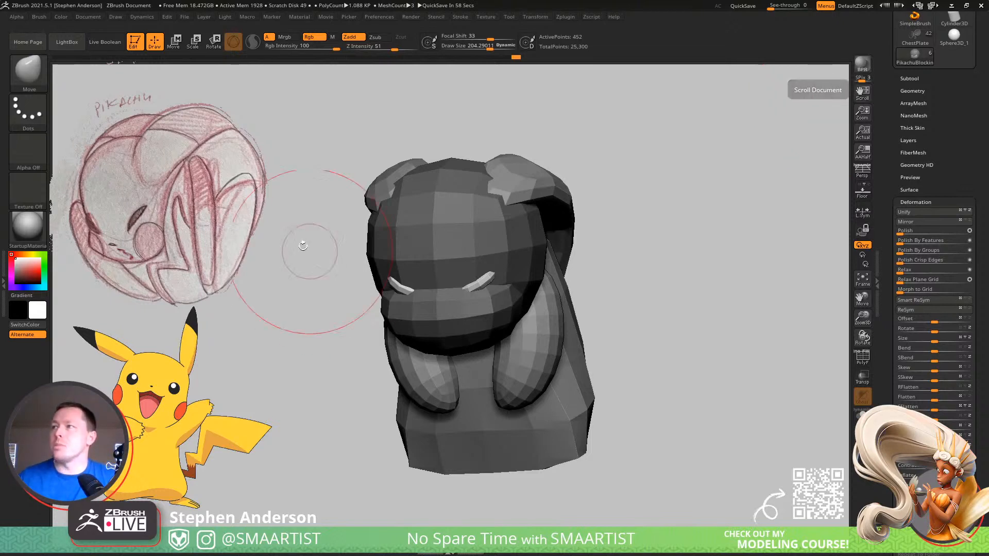
left_click(910, 79)
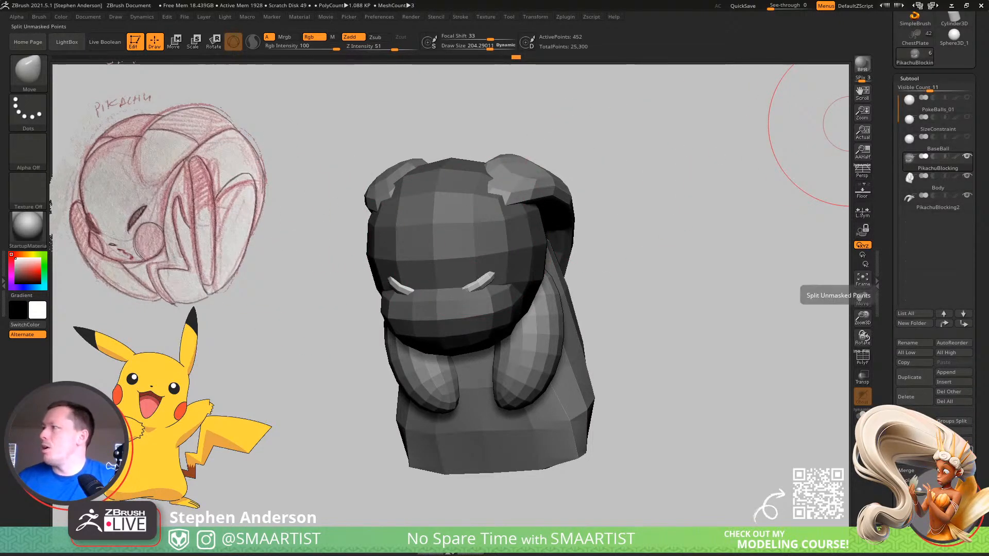
left_click(922, 450)
key("Down")
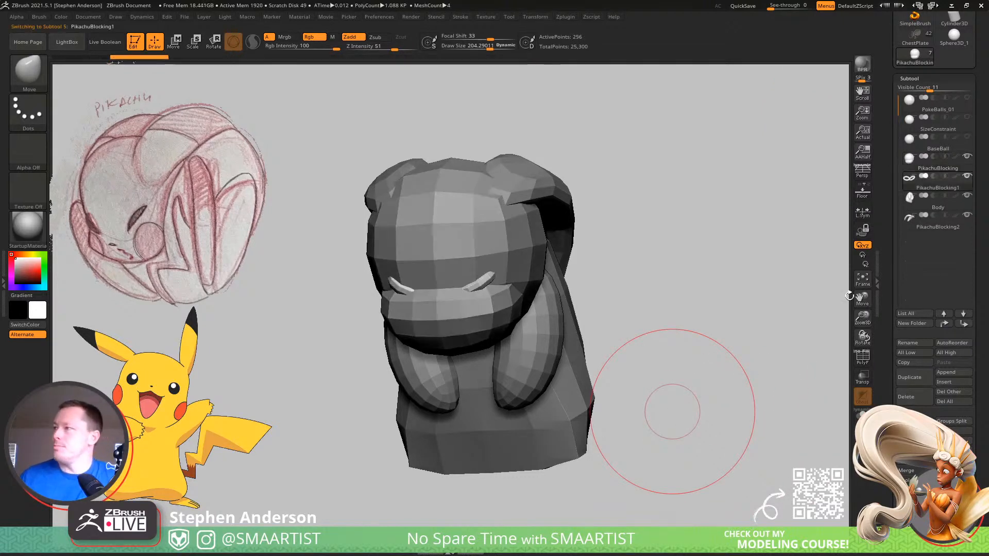
left_click(918, 341)
type("Eyes")
key("Return")
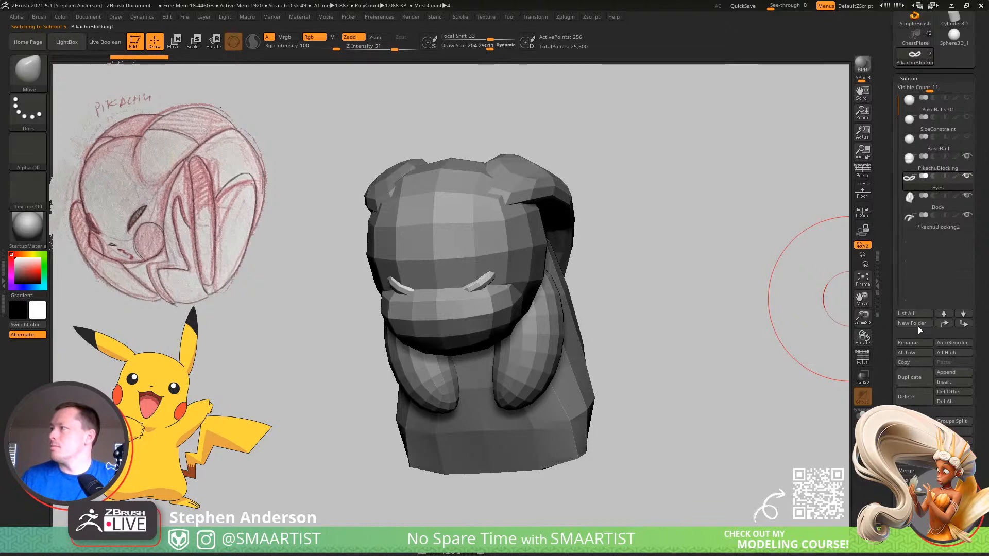
Select the head subtool PikachuBlocking, subdivide it once, and delete its lower subdivision level
key("Up")
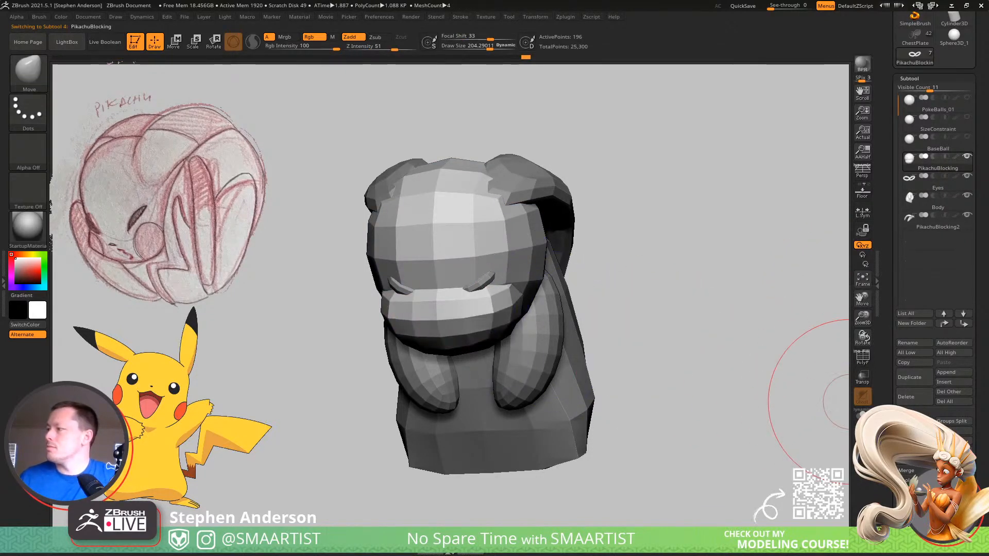
key("ctrl+d")
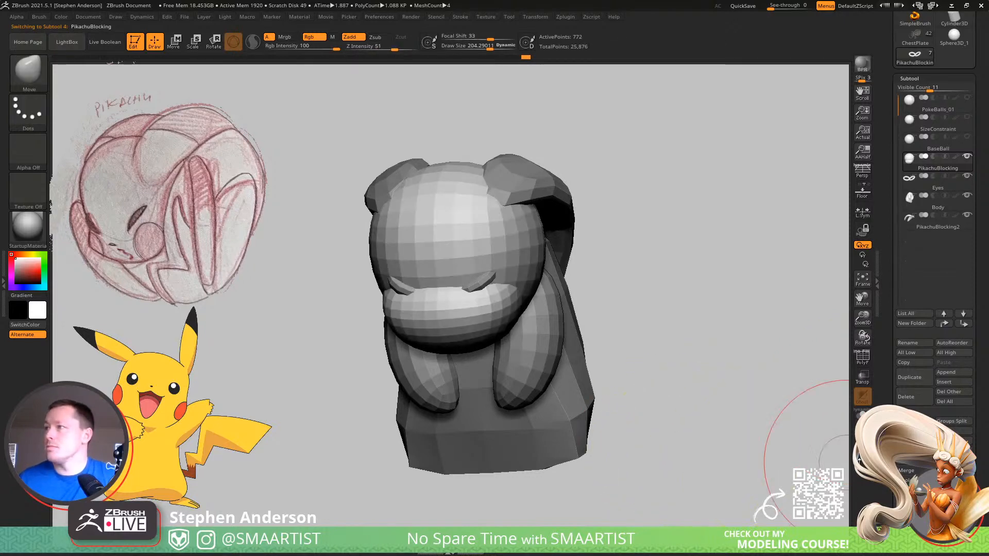
mouse_move(648, 386)
left_mouse_down()
mouse_move(687, 399)
mouse_move(594, 391)
mouse_move(536, 259)
left_mouse_up()
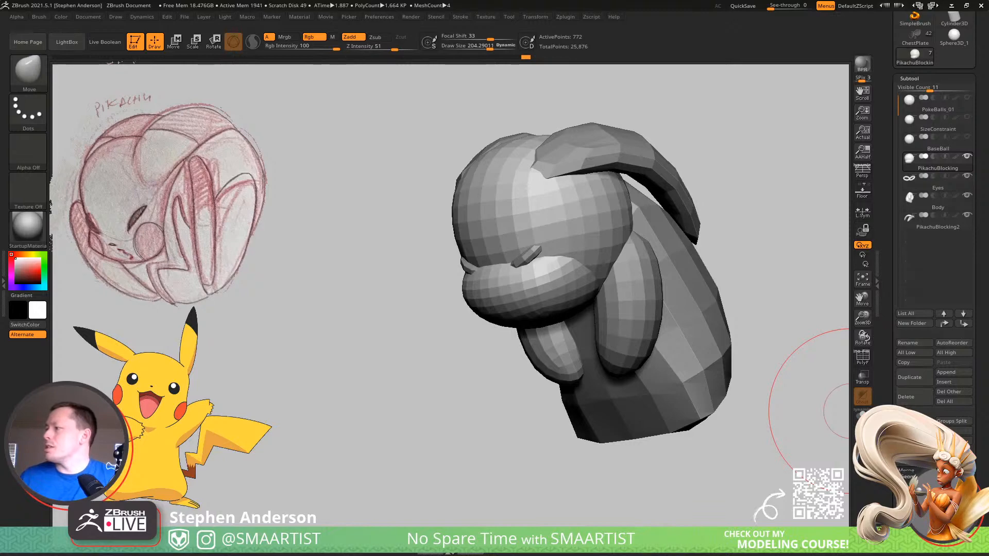
left_click(908, 477)
left_click(927, 122)
right_click_drag(814, 206, 773, 315, "ctrl")
Isolate a polygon loop around the muzzle with the SelectLasso brush, and show the polyframe
left_click(28, 71)
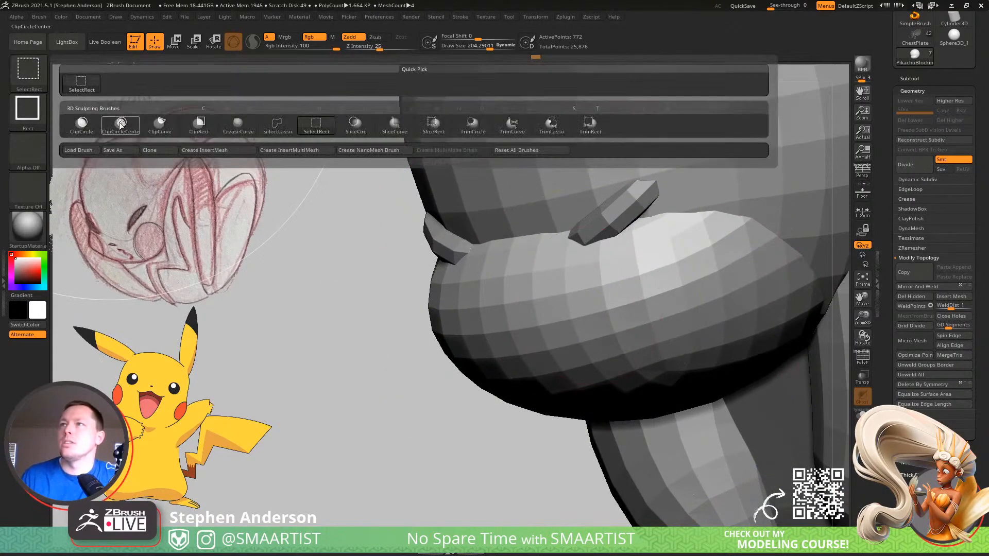
left_click(294, 134)
right_click_drag(642, 287, 644, 309)
left_click(645, 309, "ctrl+shift")
right_click_drag(669, 347, 673, 258, "ctrl")
left_click_drag(748, 217, 788, 274, "ctrl+shift")
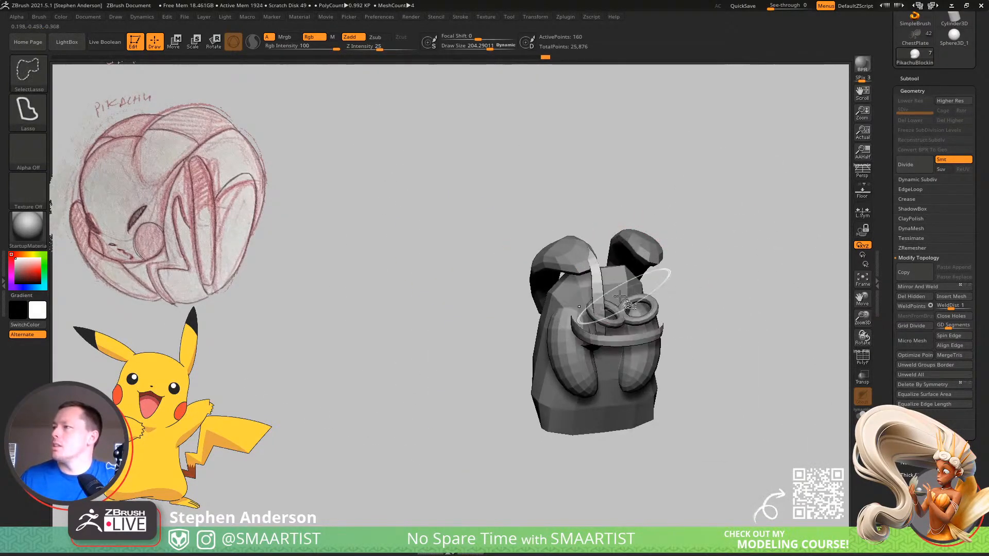
key("shift+f")
right_click_drag(601, 264, 643, 316, "ctrl")
left_click(602, 274, "ctrl+shift")
right_click_drag(604, 267, 697, 213, "ctrl")
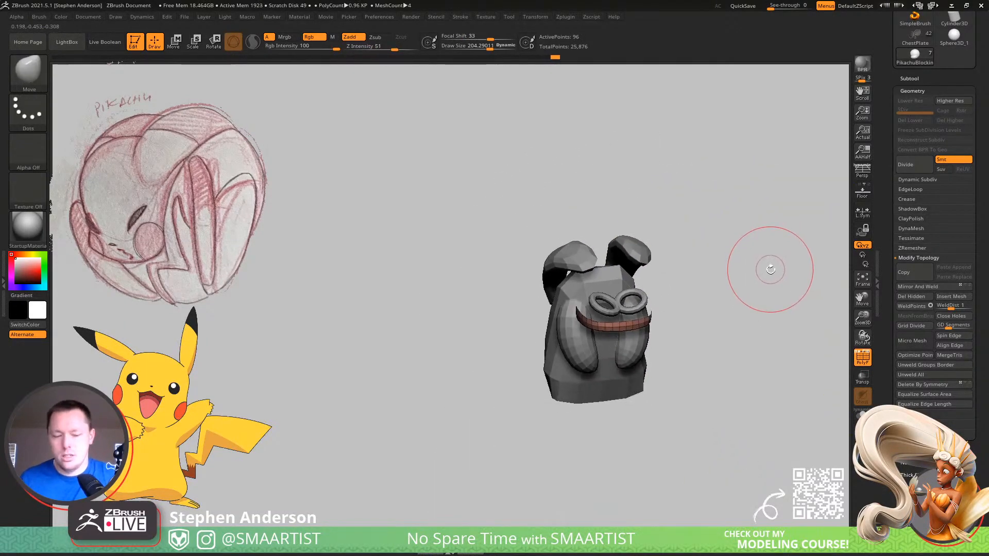
Bring back the full head mesh and mask everything except the muzzle
left_click(806, 307, "ctrl+shift")
left_click(792, 306, "ctrl")
left_click(737, 332, "ctrl+shift")
mouse_move(722, 333)
right_mouse_down("alt")
mouse_move(618, 308)
mouse_move(631, 355)
right_mouse_up("alt")
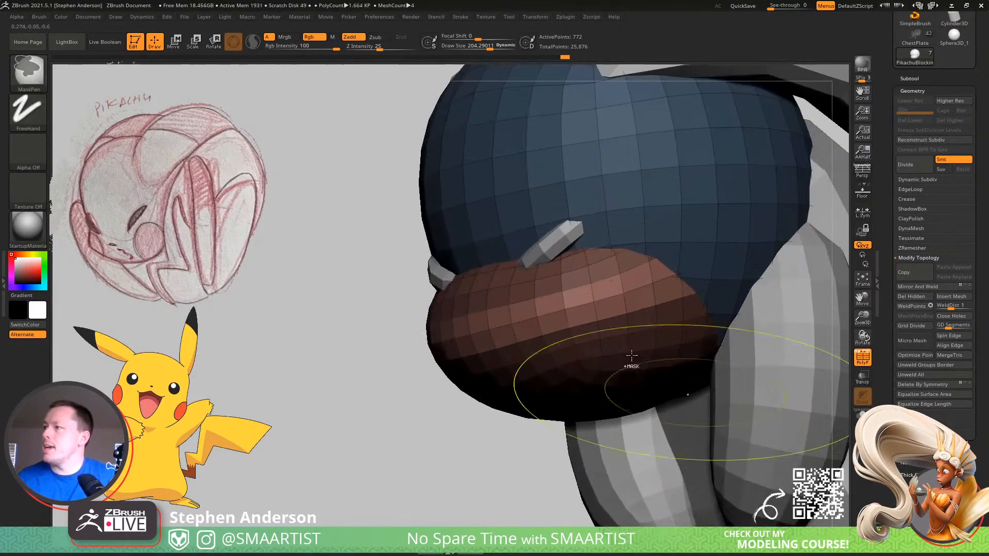
Reshape the front of the unmasked muzzle with the Move brush at a draw size of about 275, clear the mask, and hide the polyframe
key("b")
left_click(539, 332)
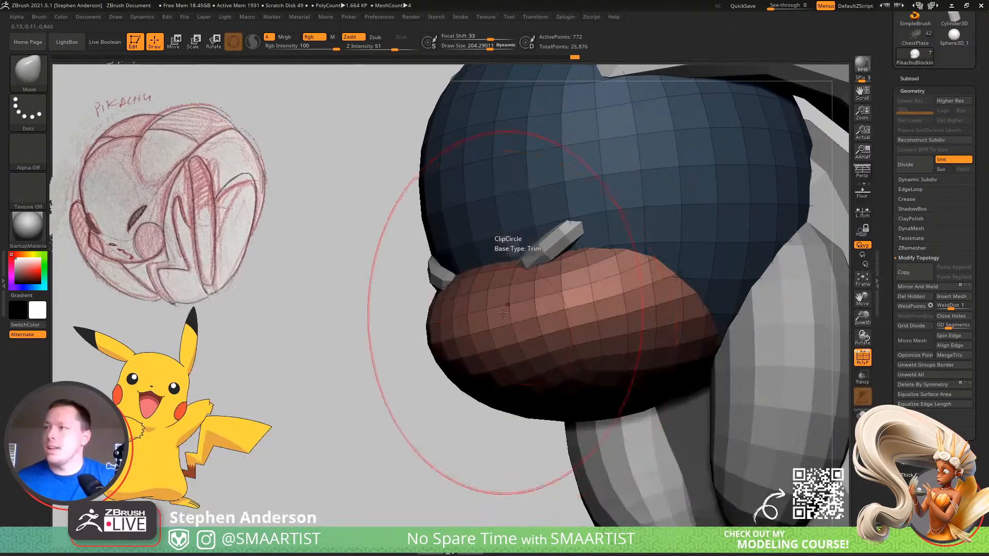
key("s")
left_click_drag(435, 333, 446, 334)
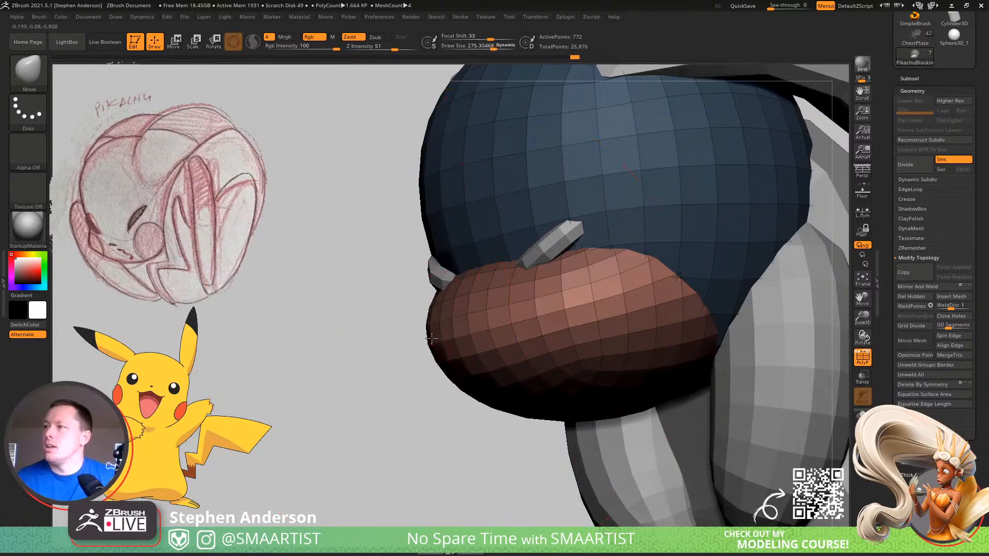
mouse_move(443, 309)
right_mouse_down("shift")
mouse_move(485, 342)
mouse_move(380, 337)
right_mouse_up("shift")
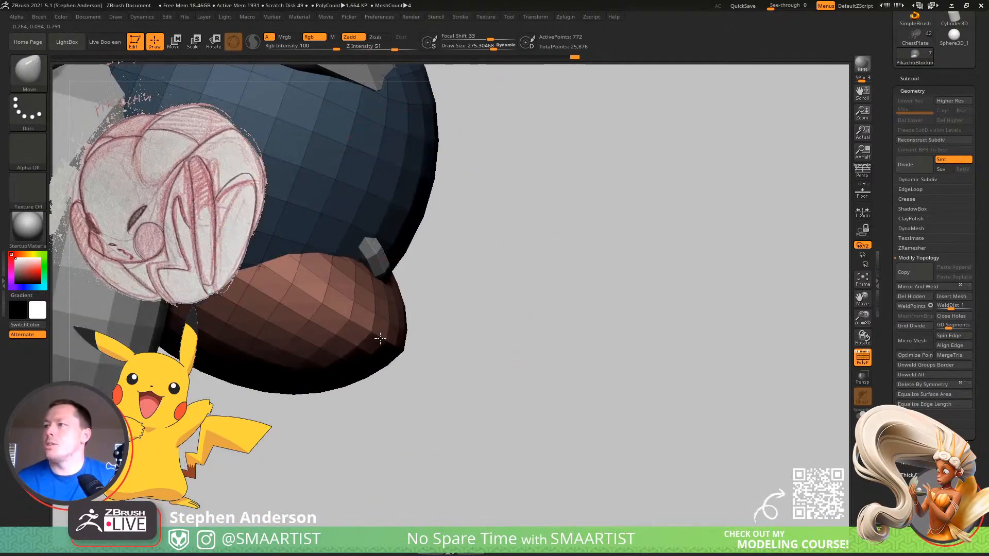
right_click_drag(442, 346, 402, 306, "ctrl")
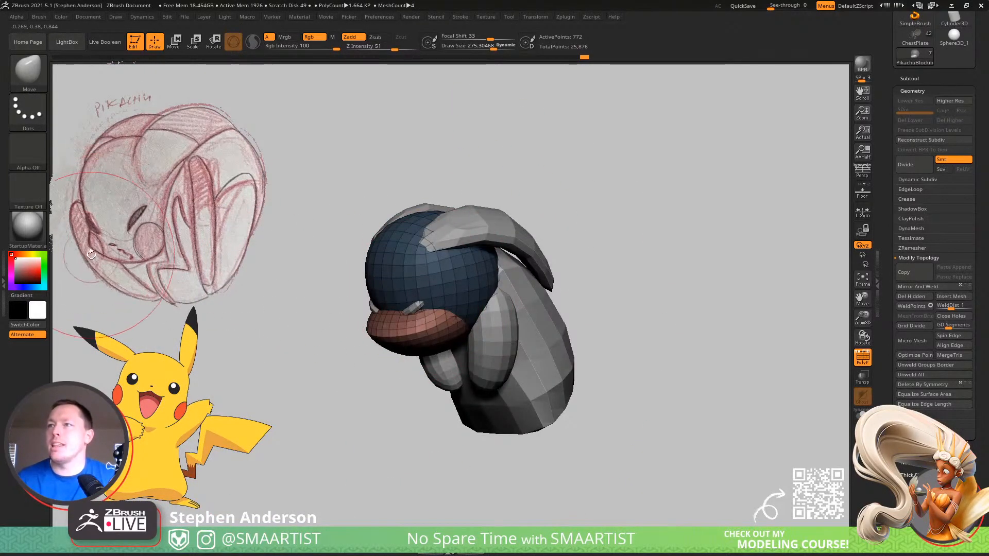
right_click_drag(715, 314, 710, 369, "ctrl")
key("shift+f")
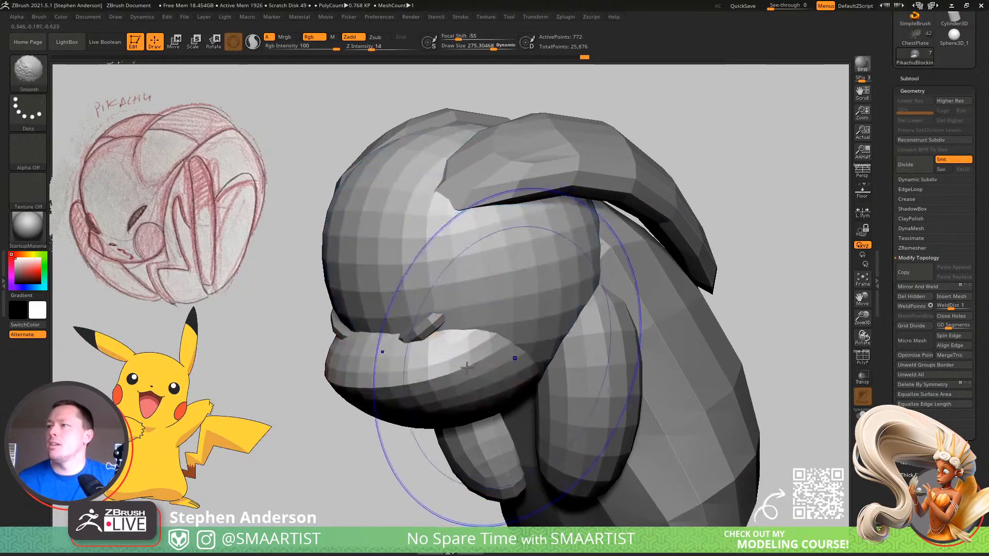
mouse_move(416, 392)
right_mouse_down("ctrl")
mouse_move(513, 322)
mouse_move(507, 310)
mouse_move(466, 307)
right_mouse_up("ctrl")
Mask the head around the muzzle, reshape the muzzle with the Move brush at a draw size of about 582, and clear the mask
key("w")
left_click(553, 313, "alt")
key("q")
key("s")
left_click_drag(466, 306, 479, 308)
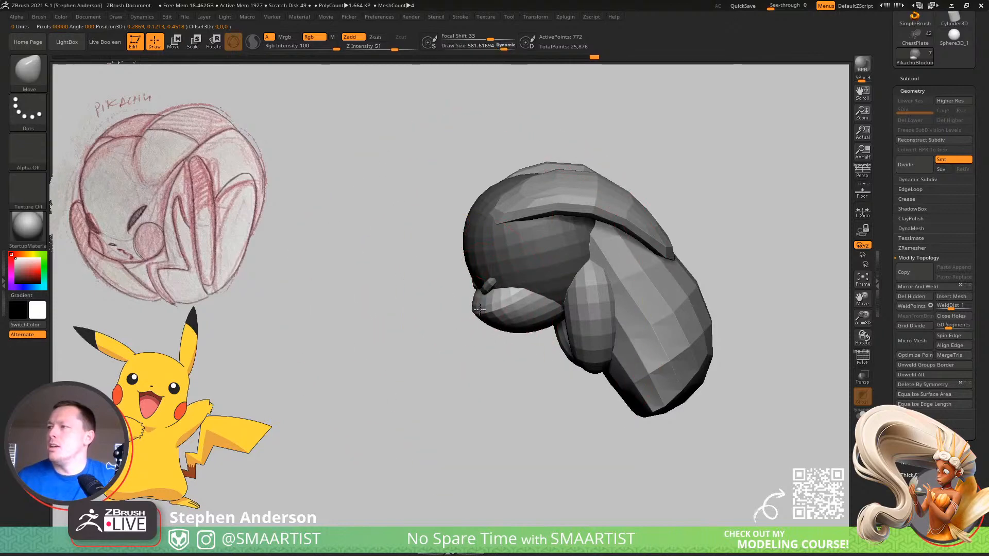
right_click_drag(479, 308, 534, 306)
left_click(666, 269, "ctrl")
key("w")
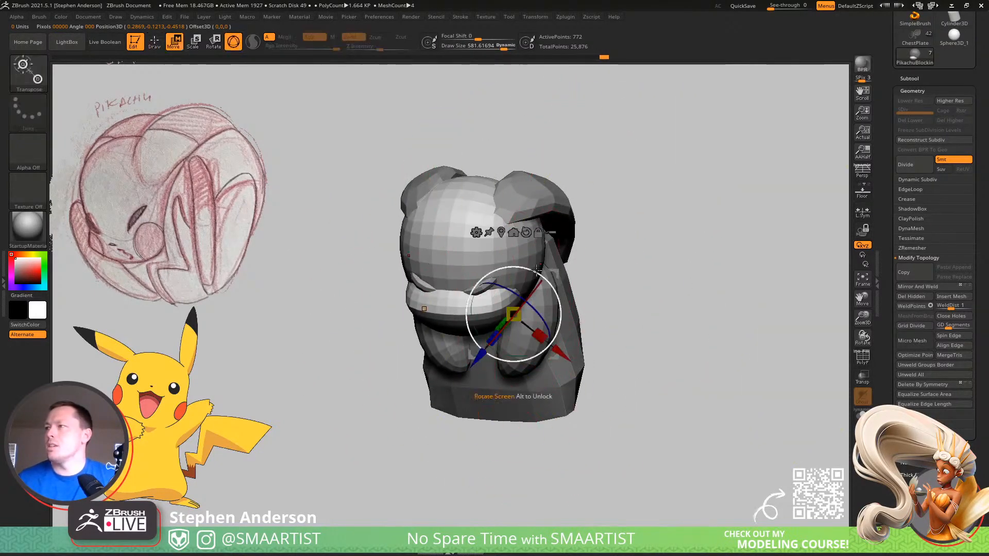
Select the eyes and curve them along the top of the muzzle with the Move brush, reducing the draw size to about 47
key("q")
key("s")
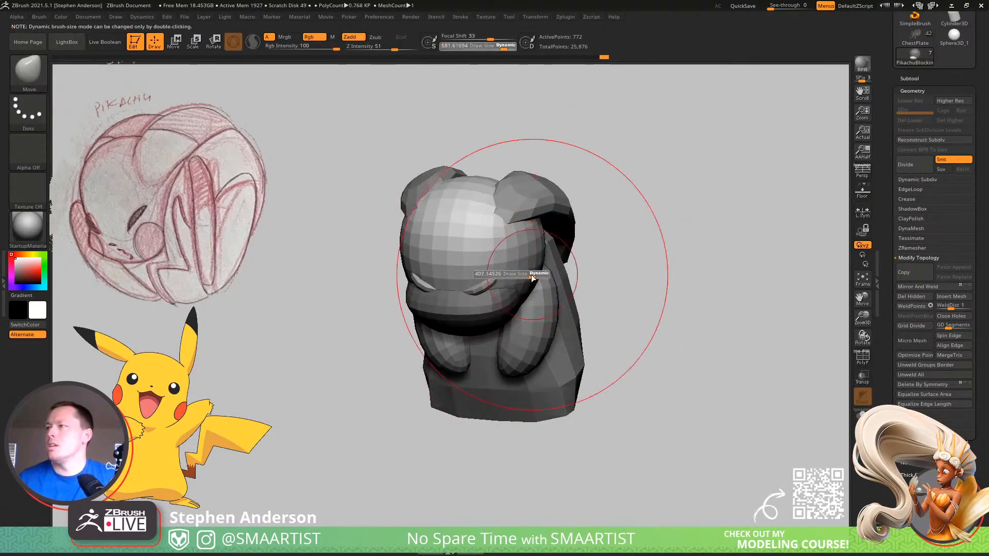
mouse_move(525, 277)
right_mouse_down()
mouse_move(543, 267)
mouse_move(523, 266)
mouse_move(548, 301)
mouse_move(575, 291)
mouse_move(631, 384)
mouse_move(548, 334)
right_mouse_up()
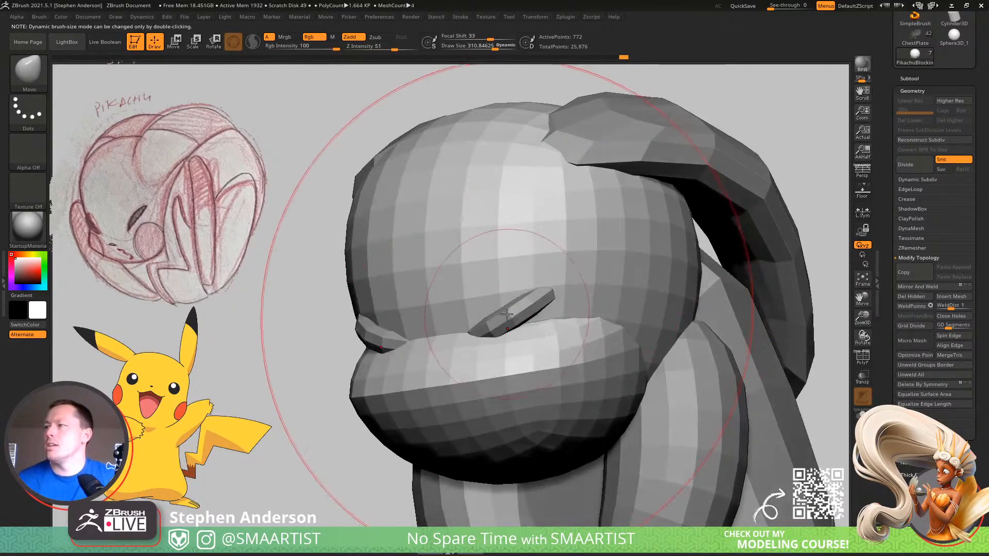
left_click(519, 308, "alt")
key("s")
left_click_drag(548, 293, 544, 293)
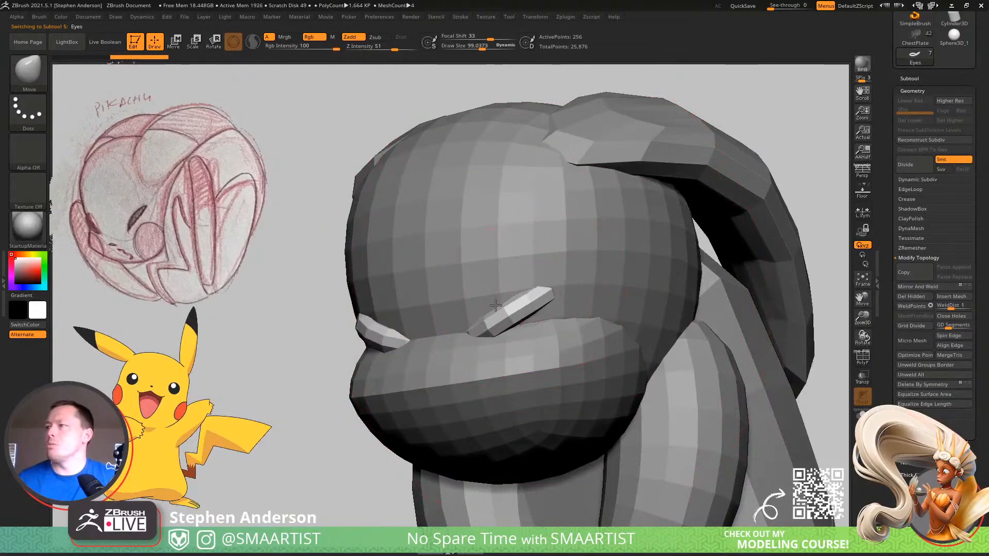
right_click_drag(522, 303, 500, 312)
right_click_drag(567, 285, 485, 340)
left_click_drag(498, 344, 486, 343)
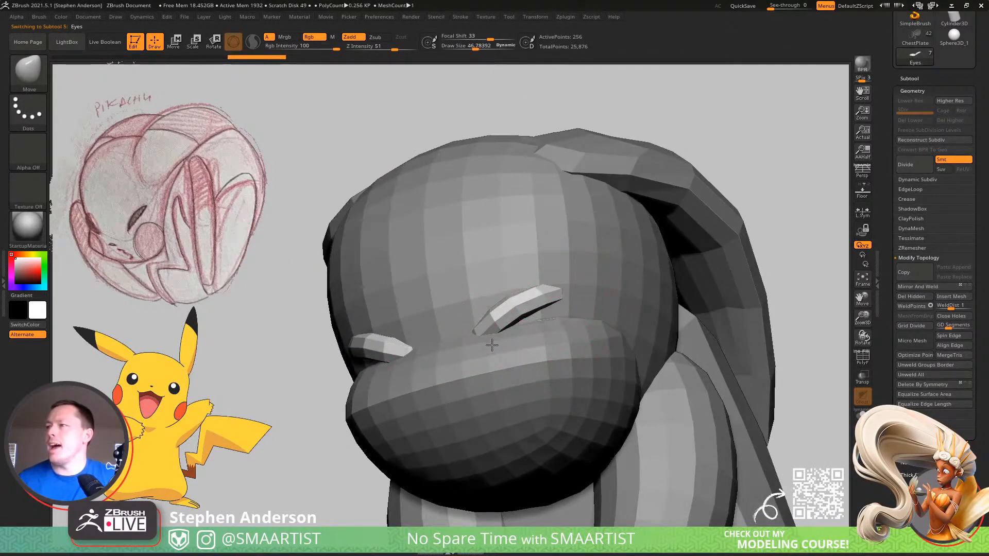
Refine the eyes into slimmer shapes with pointed ends, using the Move brush at a draw size of about 47
mouse_move(529, 322)
right_mouse_down()
mouse_move(544, 319)
mouse_move(530, 322)
right_mouse_up()
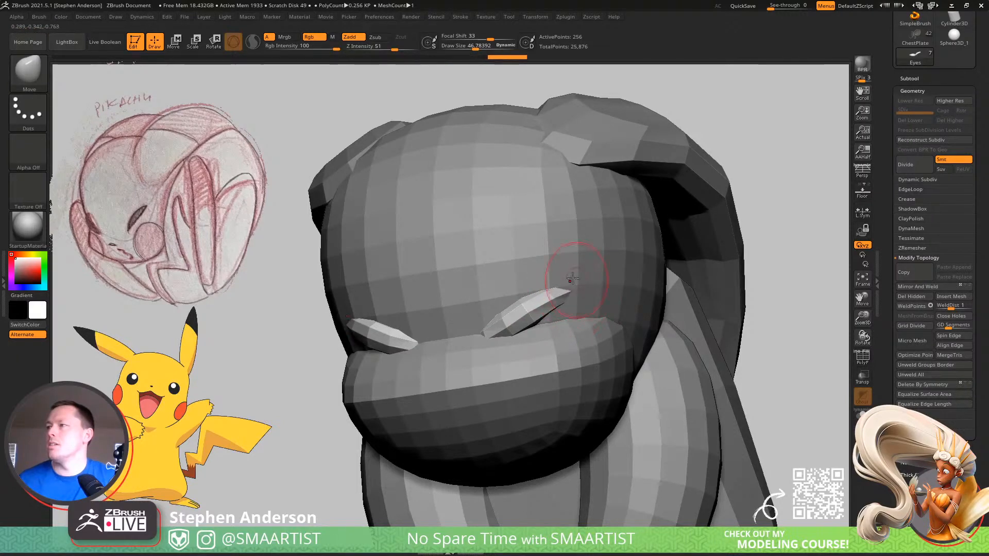
mouse_move(483, 334)
right_mouse_down()
mouse_move(449, 334)
mouse_move(494, 353)
mouse_move(528, 339)
mouse_move(476, 316)
right_mouse_up()
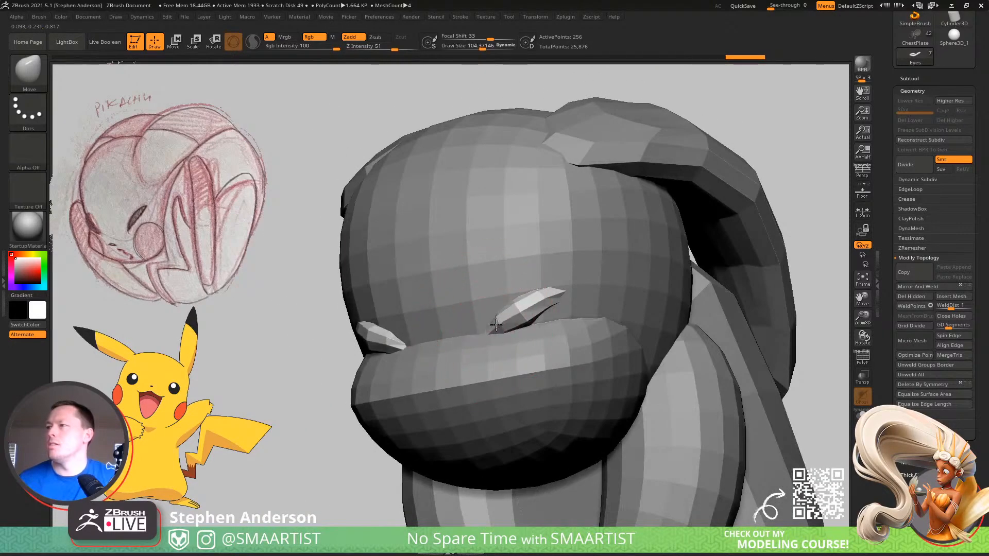
key("s")
mouse_move(523, 326)
left_mouse_down()
mouse_move(520, 317)
mouse_move(554, 311)
left_mouse_up()
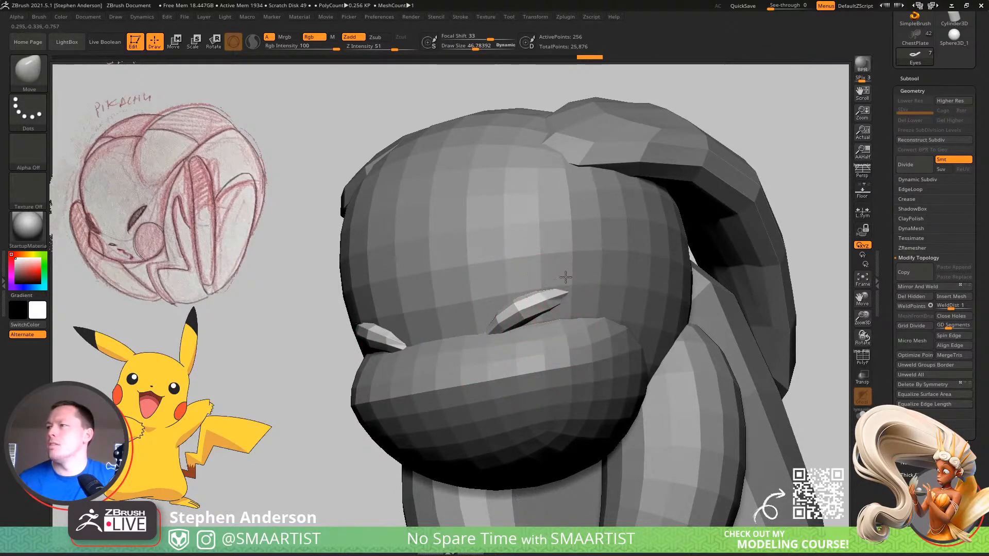
right_click_drag(505, 294, 513, 302)
left_click_drag(520, 295, 522, 290)
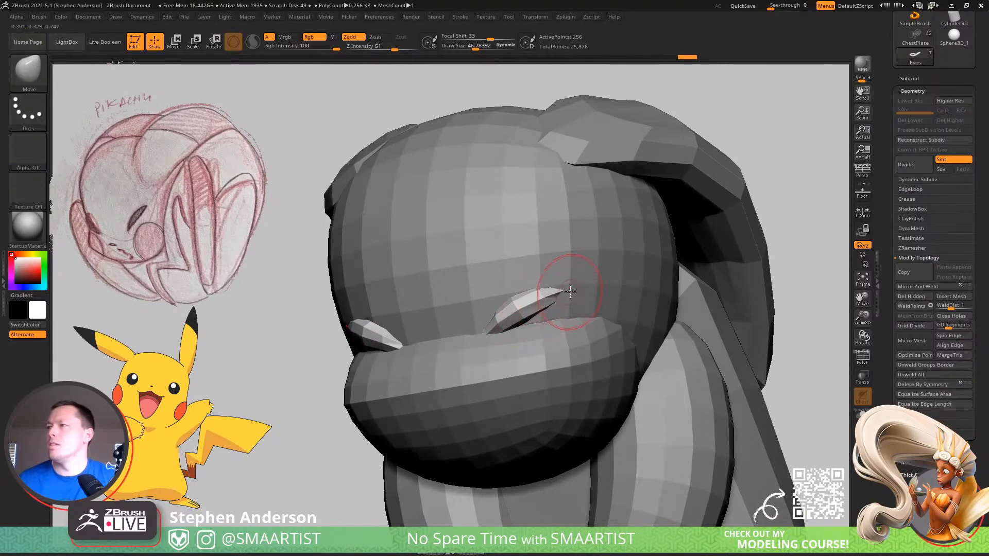
mouse_move(501, 336)
right_mouse_down()
mouse_move(595, 376)
mouse_move(654, 273)
mouse_move(609, 295)
right_mouse_up()
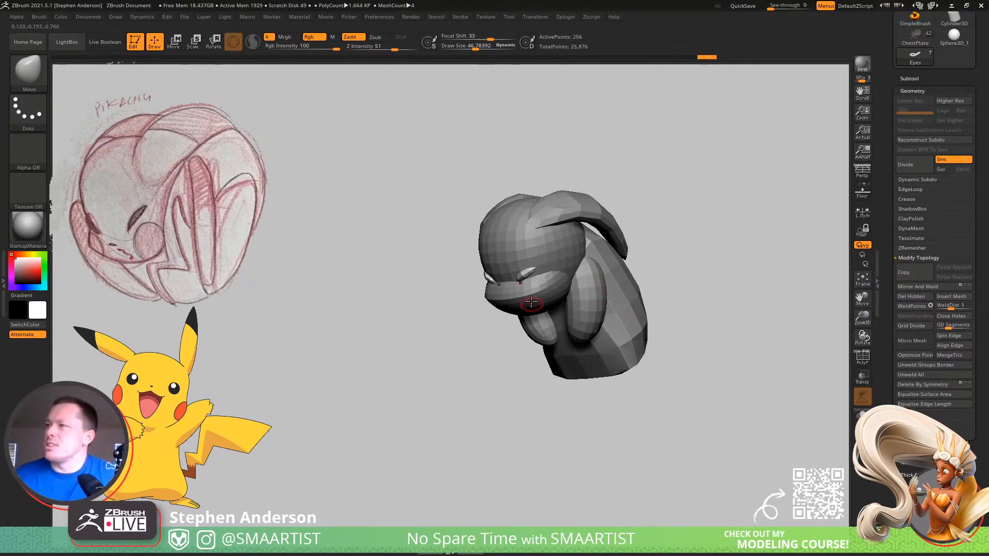
Select the ears and adjust how they lie over the head and back with the Move brush
right_click_drag(521, 286, 541, 293, "ctrl")
left_click(644, 215, "alt")
right_click_drag(713, 265, 608, 380)
key("w")
left_click(349, 251, "alt")
right_click_drag(417, 245, 421, 214)
mouse_move(389, 239)
left_mouse_down("alt")
mouse_move(410, 214)
mouse_move(399, 216)
left_mouse_up("alt")
mouse_move(536, 320)
right_mouse_down()
mouse_move(562, 266)
mouse_move(595, 297)
mouse_move(547, 239)
mouse_move(625, 232)
mouse_move(635, 279)
mouse_move(494, 234)
mouse_move(518, 276)
mouse_move(489, 259)
right_mouse_up()
key("q")
left_click_drag(433, 262, 443, 271)
right_click_drag(443, 271, 400, 322)
Narrow the ear tips on the back into points with the Move brush at a draw size of about 53
key("bracketleft")
key("bracketleft")
key("bracketleft")
key("bracketleft")
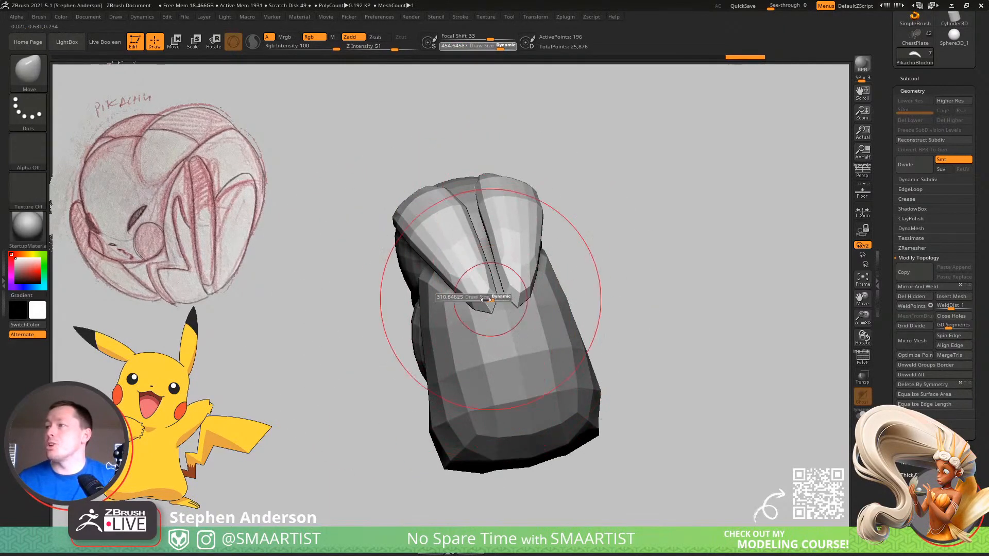
mouse_move(480, 297)
right_mouse_down()
mouse_move(494, 289)
mouse_move(510, 311)
right_mouse_up()
key("bracketleft")
key("bracketleft")
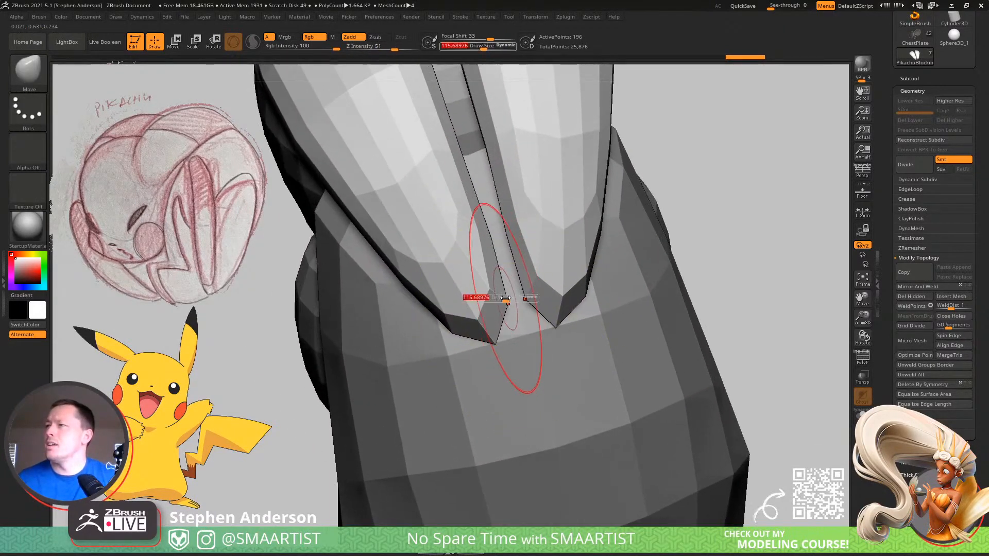
key("bracketleft")
left_click_drag(494, 258, 476, 237)
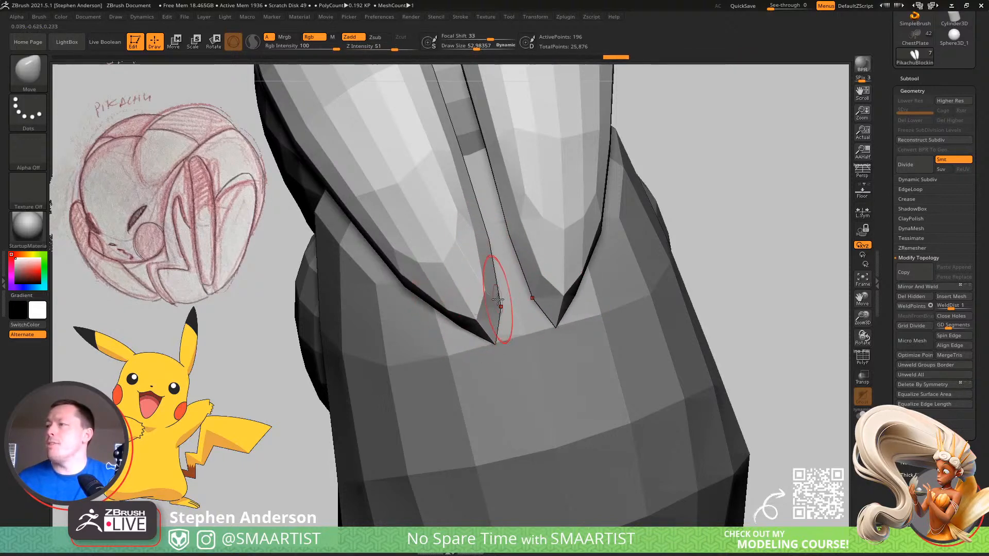
mouse_move(472, 239)
right_mouse_down()
mouse_move(453, 172)
mouse_move(504, 271)
mouse_move(487, 340)
right_mouse_up()
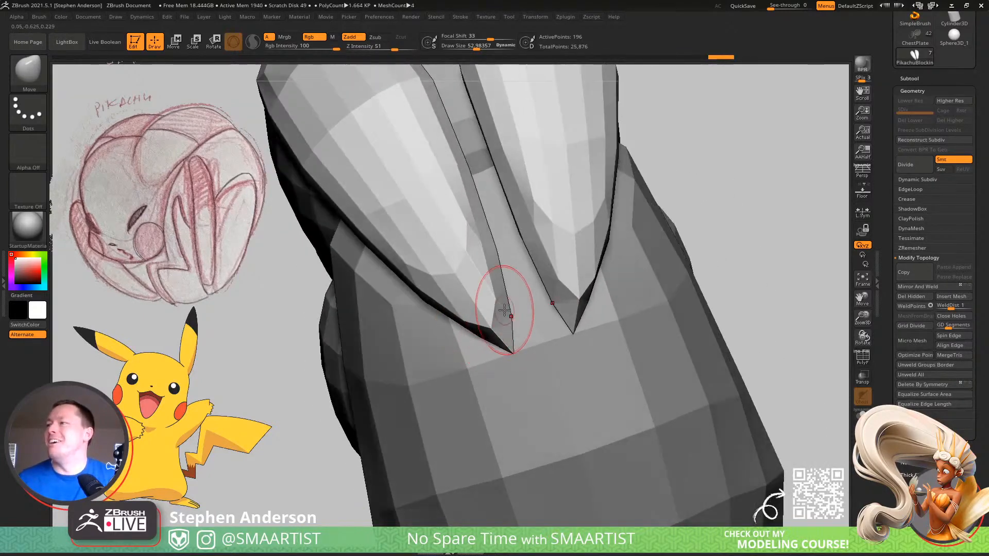
right_click_drag(492, 251, 451, 194, "ctrl")
mouse_move(451, 194)
right_mouse_down()
mouse_move(517, 201)
mouse_move(528, 221)
mouse_move(526, 285)
mouse_move(625, 346)
right_mouse_up()
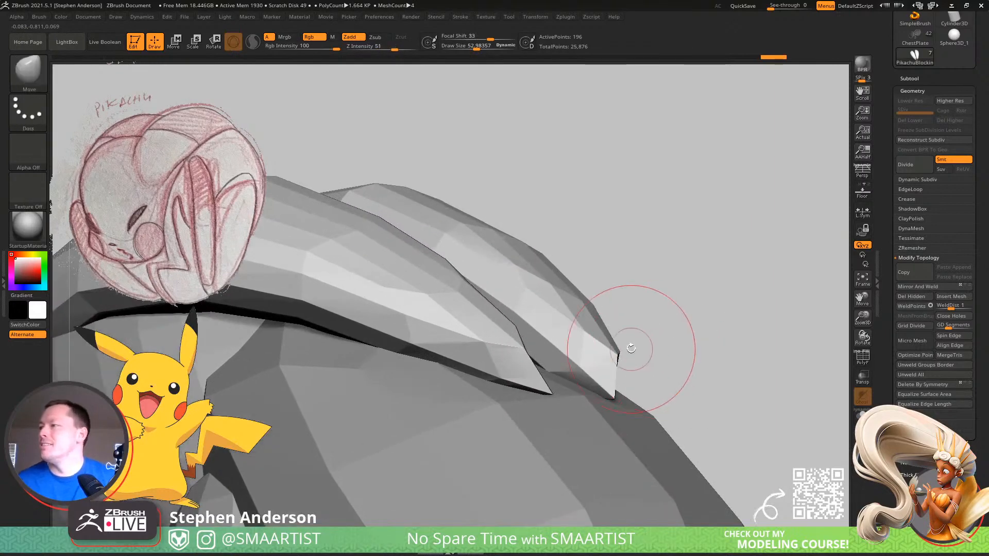
mouse_move(594, 379)
right_mouse_down()
mouse_move(616, 314)
mouse_move(605, 353)
mouse_move(660, 366)
mouse_move(565, 291)
mouse_move(583, 329)
mouse_move(540, 284)
right_mouse_up()
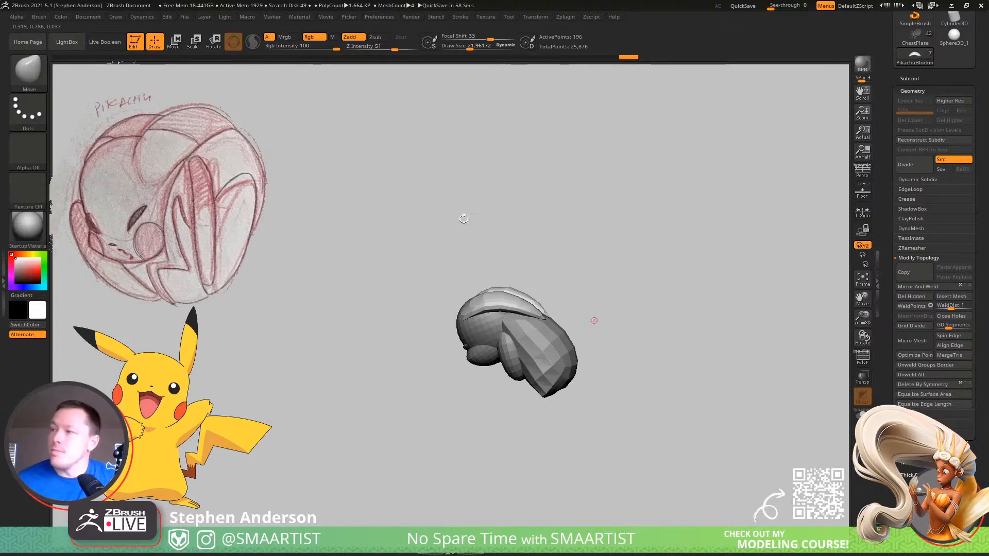
Select the body mesh and reshape the arms beside the head with the Move brush, reducing the draw size to about 99
right_click_drag(504, 295, 562, 360)
key("w")
key("q")
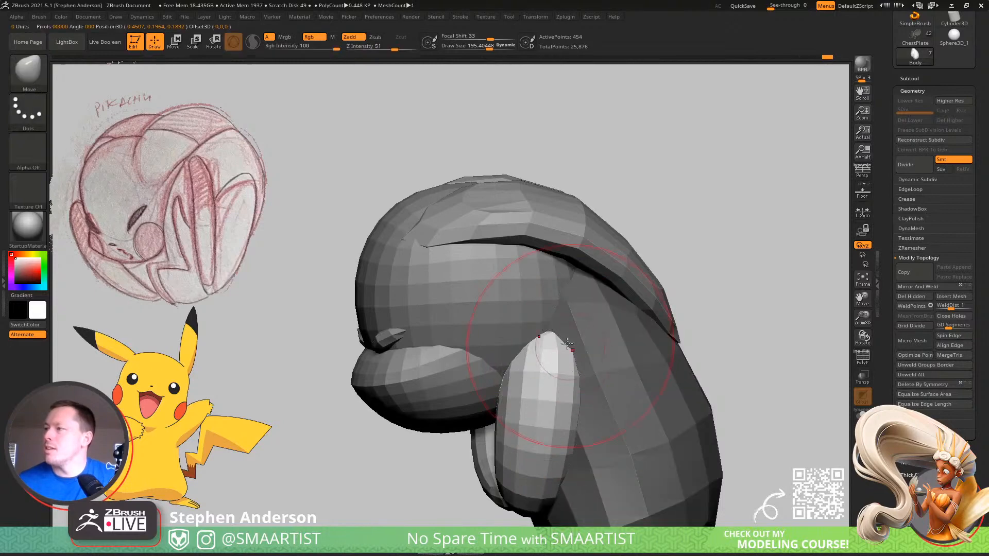
right_click_drag(579, 357, 567, 320)
left_click_drag(561, 420, 590, 393)
key("s")
left_click_drag(578, 357, 584, 357)
right_click_drag(578, 325, 561, 280)
mouse_move(561, 281)
right_mouse_down()
mouse_move(663, 283)
mouse_move(659, 296)
mouse_move(618, 316)
right_mouse_up()
mouse_move(660, 287)
right_mouse_down()
mouse_move(602, 296)
mouse_move(637, 265)
mouse_move(697, 320)
mouse_move(664, 273)
right_mouse_up()
left_click_drag(664, 251, 653, 265, "ctrl")
Show the polyframe, split the arms from the body into their own subtool, and rename it Arms
key("shift+f")
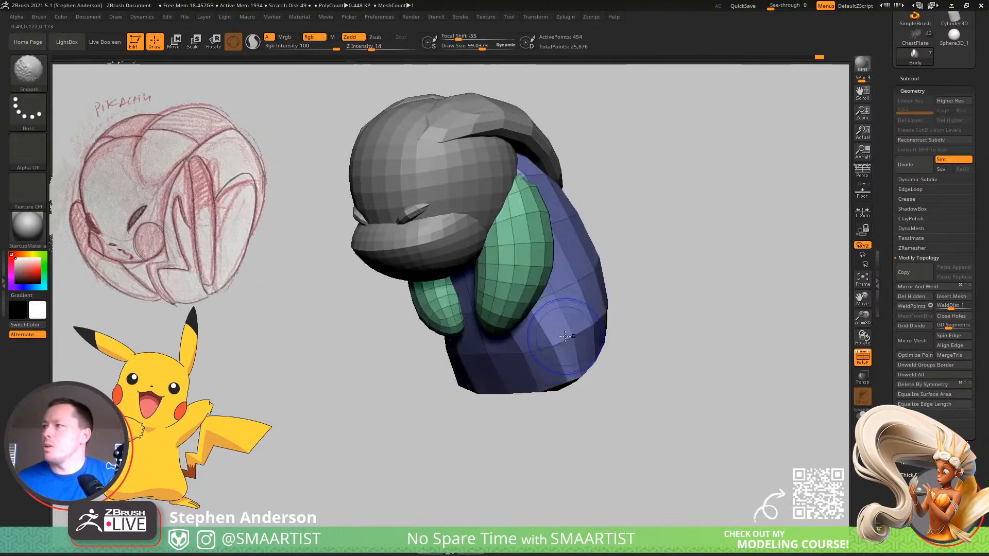
key("ctrl+shift")
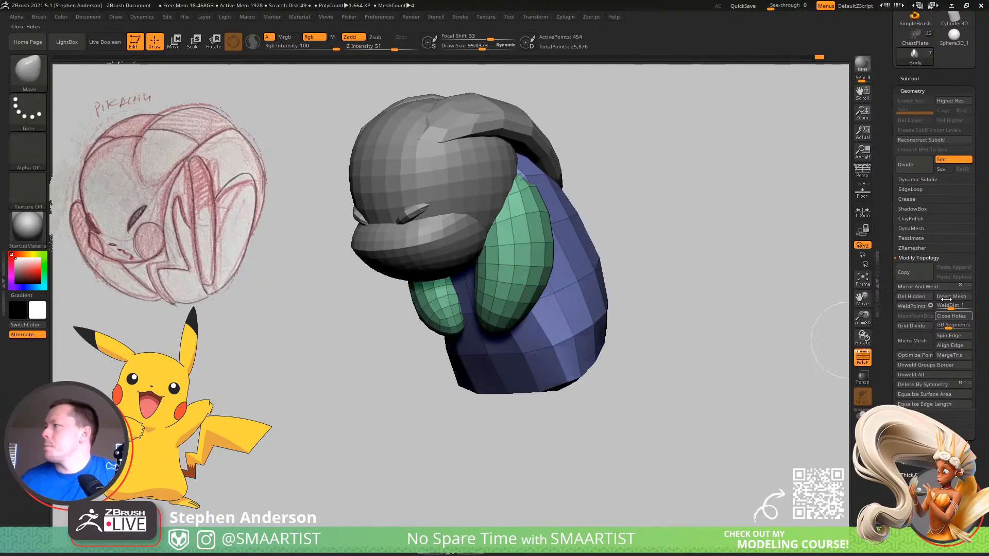
left_click(914, 77)
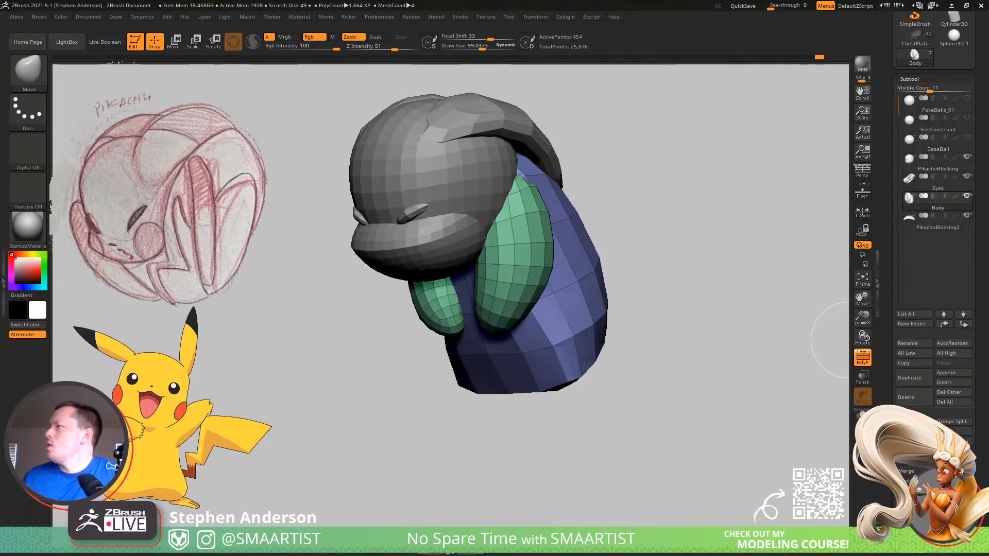
left_click(554, 343, "ctrl+shift")
left_click(914, 422)
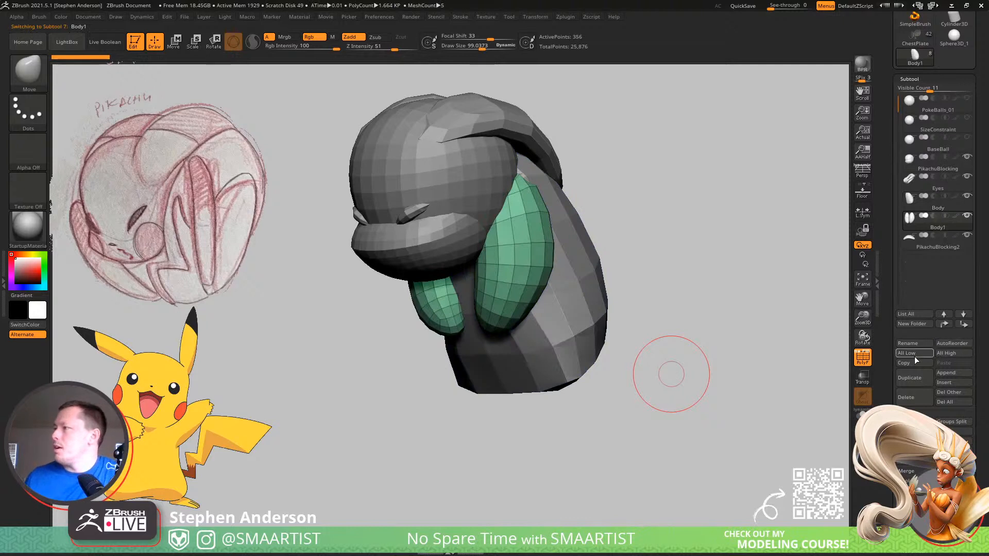
left_click(911, 343)
type("Arms")
key("Return")
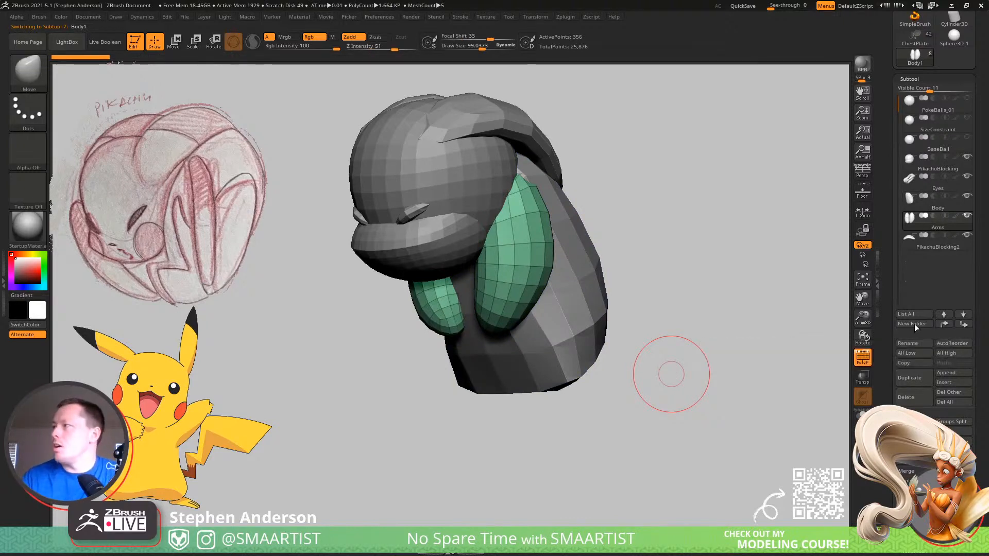
Select the body, subdivide it once, and hide the polyframe
left_click(594, 288, "alt")
key("ctrl+d")
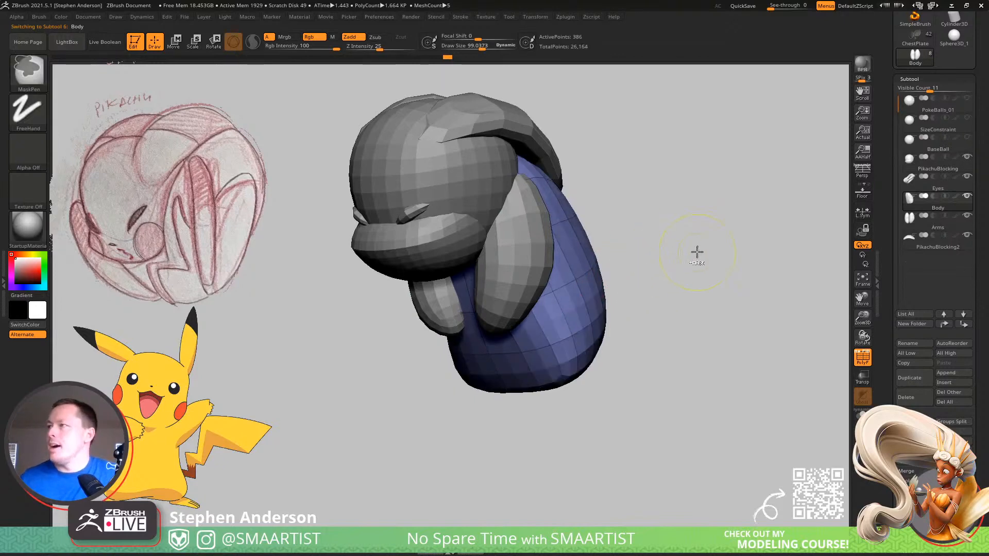
scroll(982, 483, "down", 2)
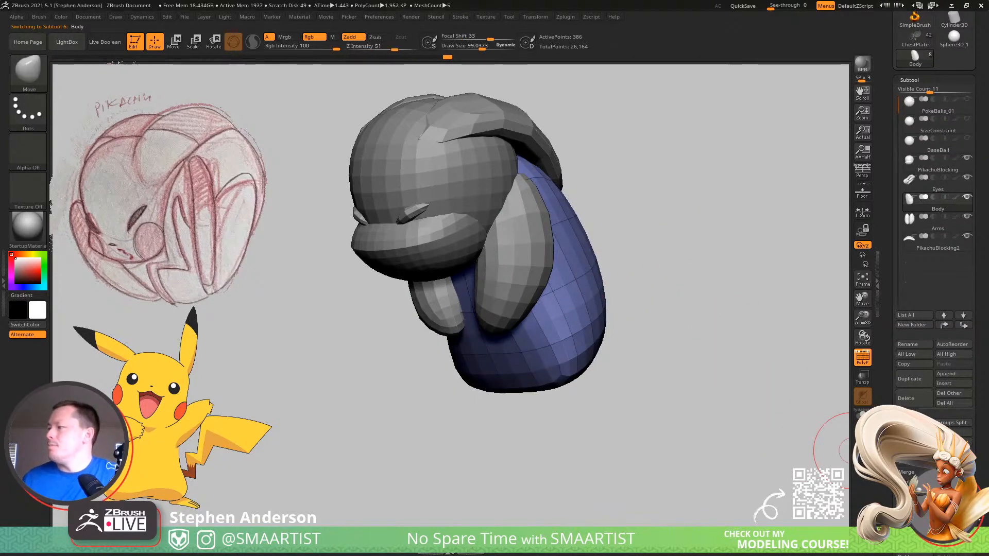
left_click_drag(718, 413, 555, 277)
right_click_drag(556, 277, 525, 276)
key("shift+f")
left_click_drag(652, 244, 669, 214, "shift")
right_click_drag(600, 226, 670, 213)
mouse_move(557, 227)
right_mouse_down()
mouse_move(609, 212)
mouse_move(579, 228)
mouse_move(625, 230)
mouse_move(595, 224)
mouse_move(605, 247)
mouse_move(592, 236)
mouse_move(582, 286)
right_mouse_up()
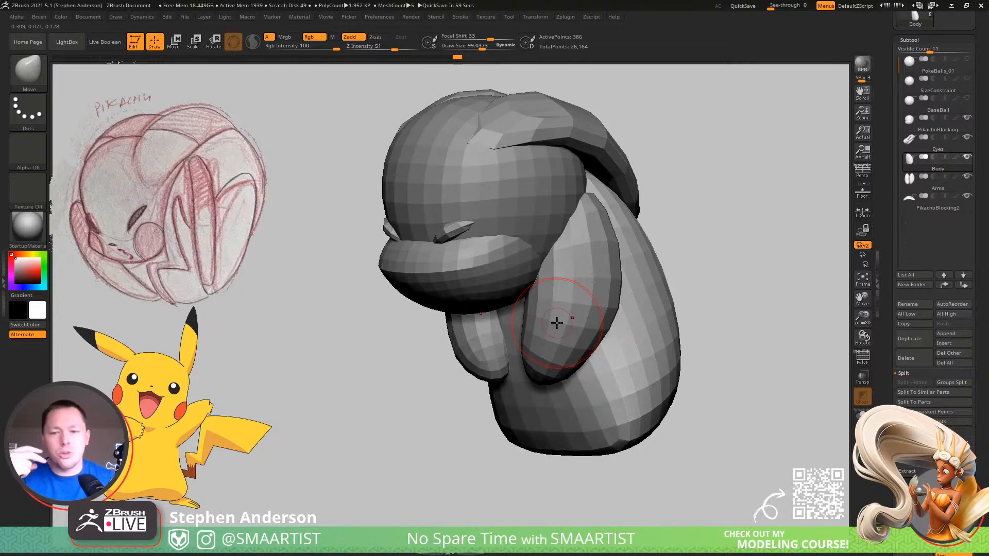
Show the polyframe and insert a PolySphere on each lower side of the body with the IMM Primitives brush
key("shift+f")
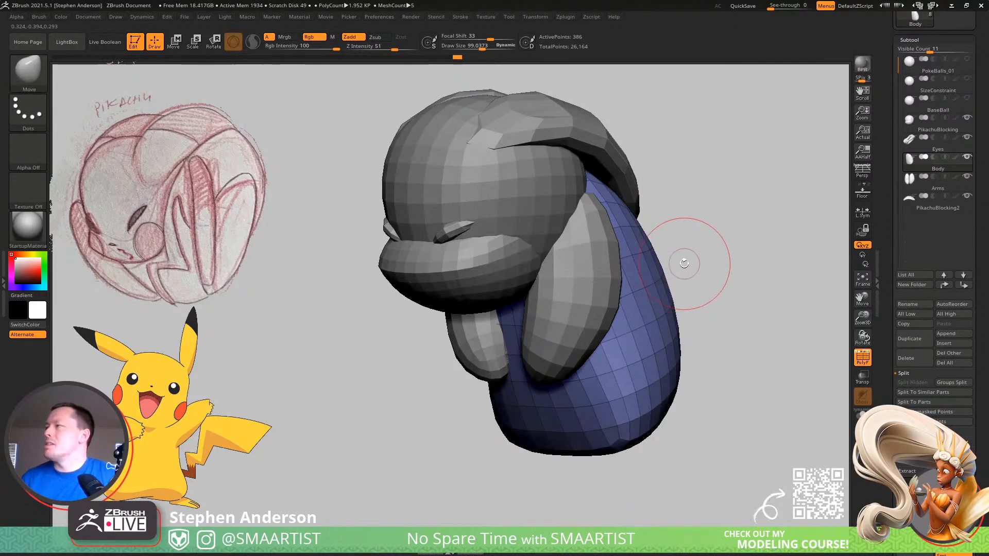
right_click_drag(608, 408, 612, 396)
key("b")
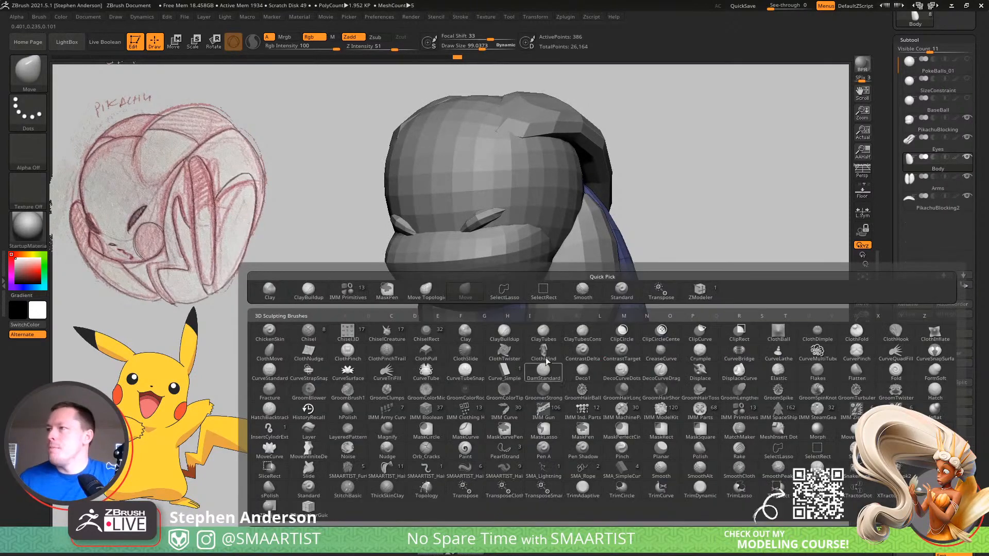
left_click(346, 293)
right_click_drag(640, 417, 631, 408)
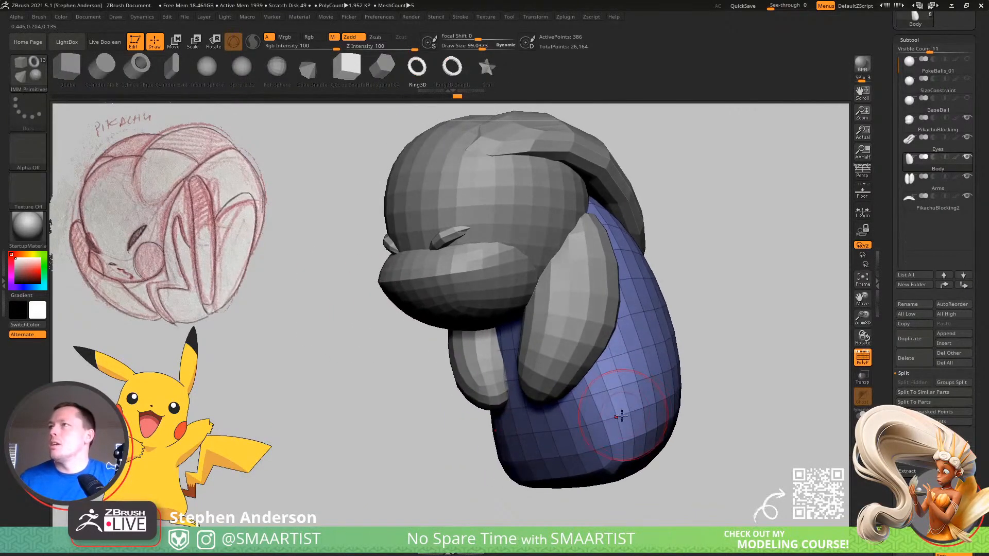
left_click(279, 73)
left_click_drag(629, 408, 588, 437)
right_click_drag(588, 437, 702, 404)
Apply the Taper deformer to the inserted spheres to shape them into thighs
key("w")
left_click_drag(641, 390, 613, 390)
key("ctrl+z")
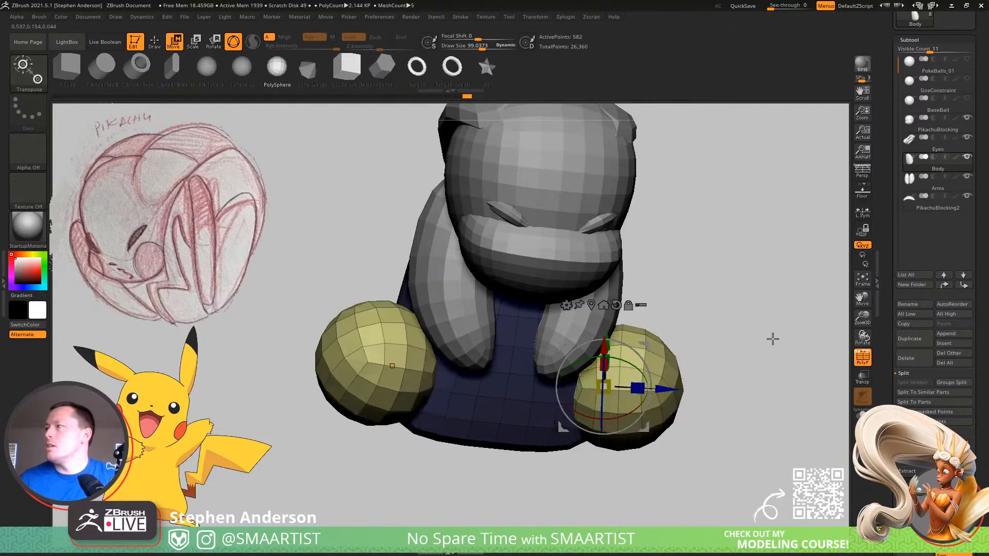
left_click(567, 305)
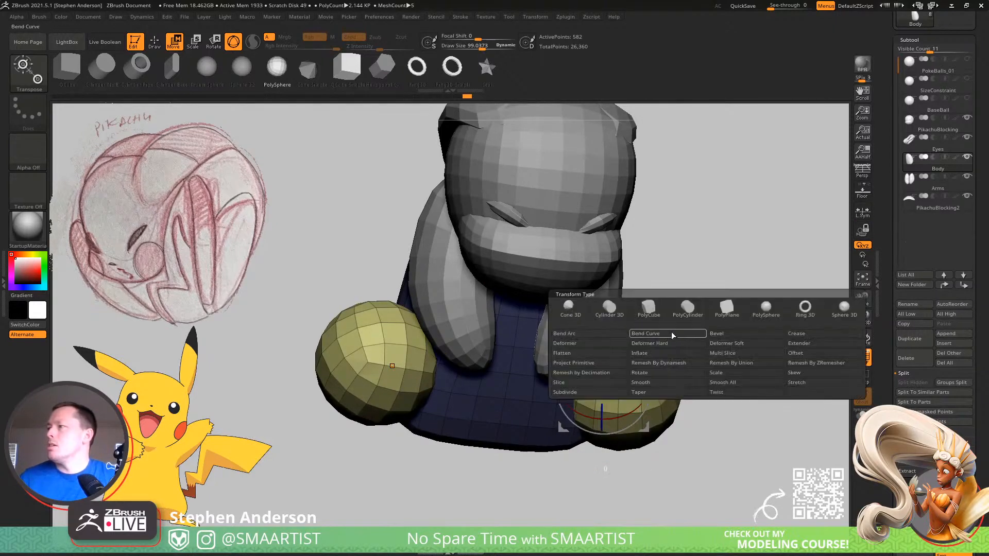
left_click(651, 394)
right_click_drag(666, 379, 645, 412)
left_click_drag(576, 368, 544, 398)
right_click_drag(646, 357, 592, 305)
Apply the Bend Curve deformer to the thigh spheres, bend them around the lower body, and accept the deformation
left_click(592, 305)
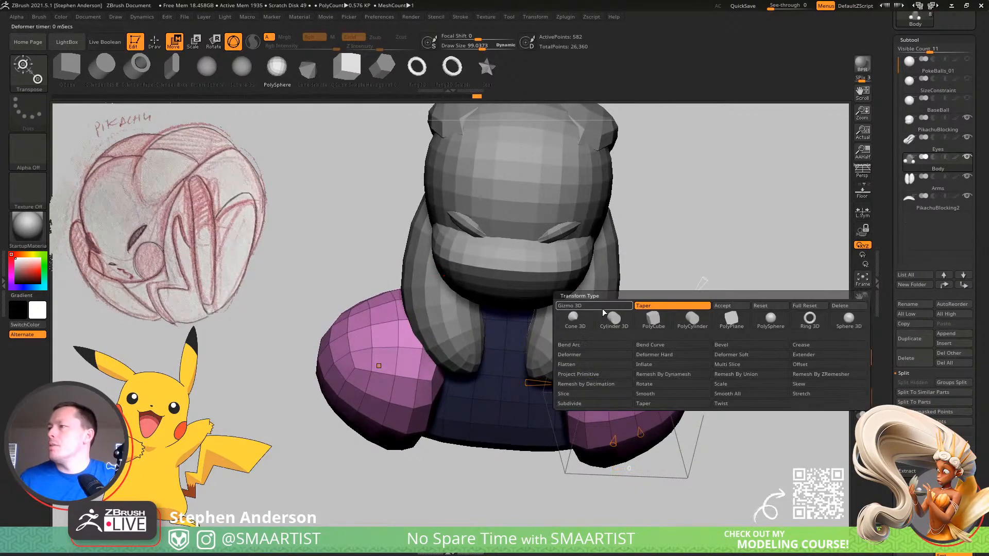
left_click(672, 346)
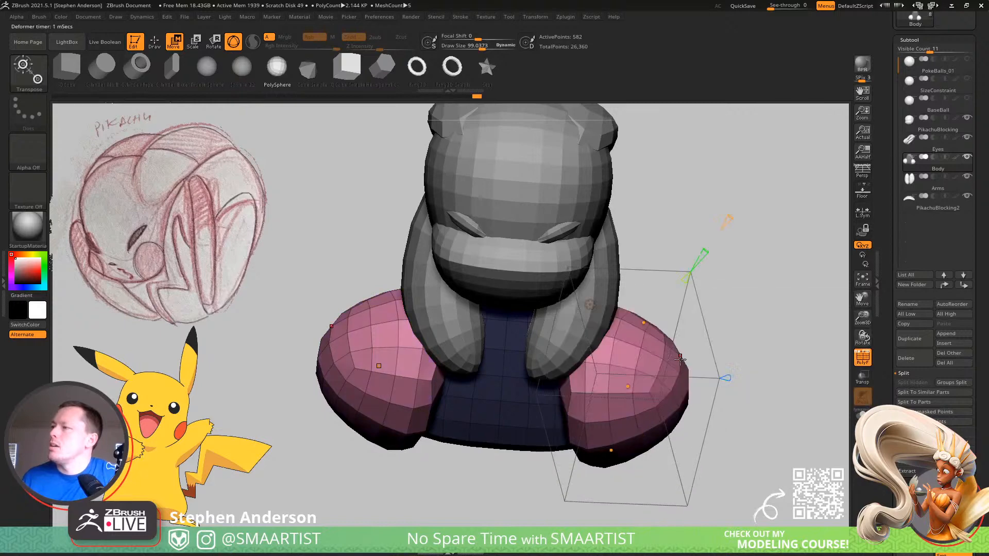
right_click_drag(674, 345, 676, 346)
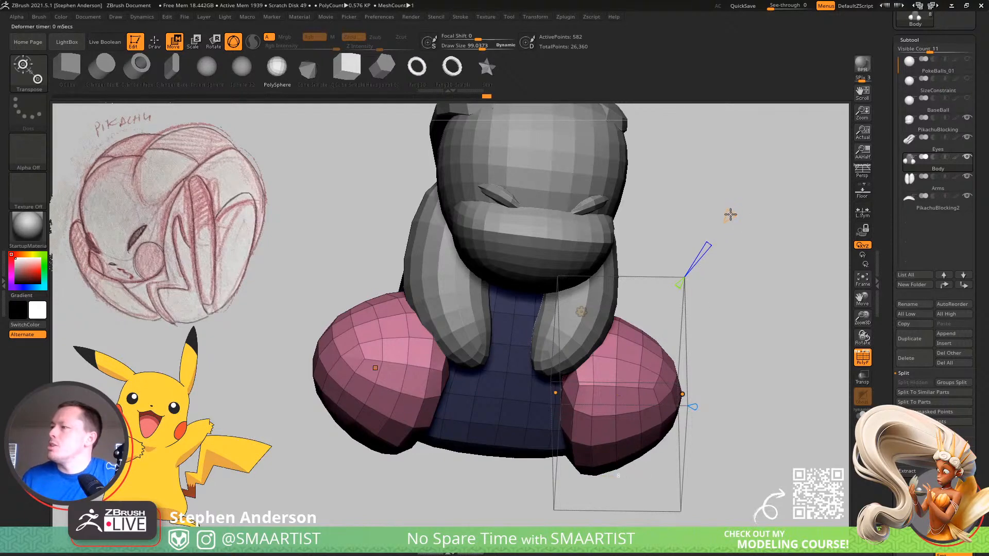
left_click_drag(682, 394, 610, 396)
right_click_drag(687, 378, 635, 374)
left_click_drag(684, 385, 625, 407)
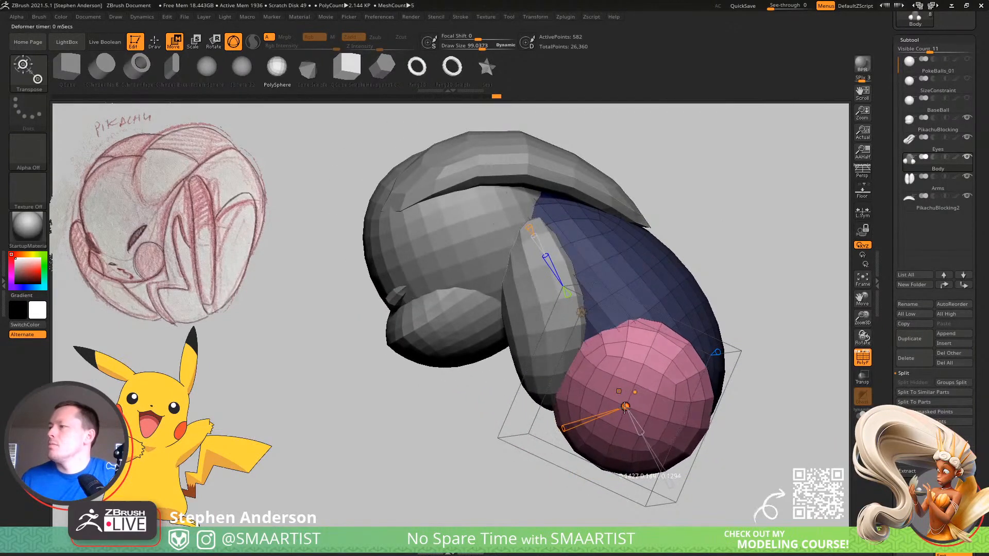
left_click_drag(683, 364, 589, 253)
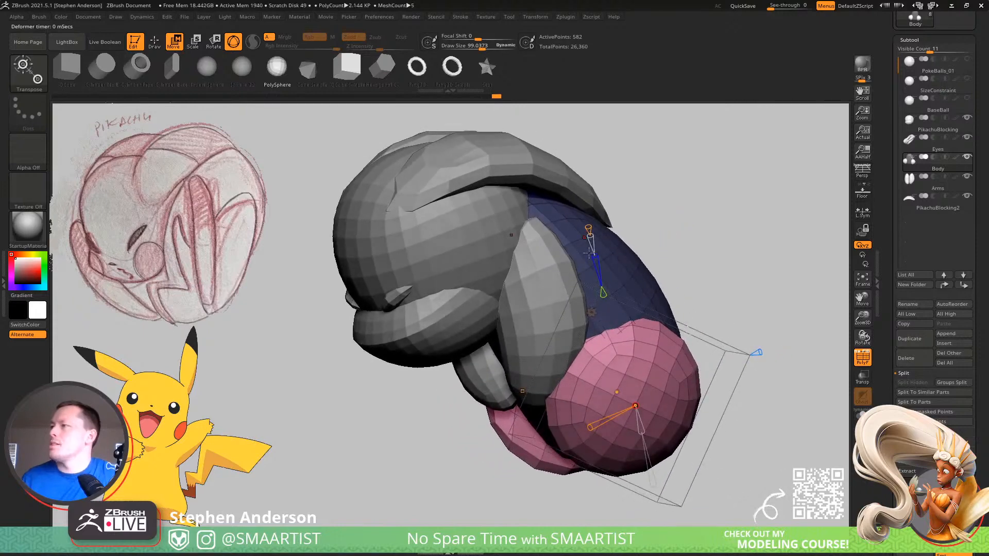
left_click(591, 312)
left_click(730, 314)
Reshape the outer contours of the thighs against the sides of the body with an enlarged Move brush
mouse_move(697, 347)
left_mouse_down()
mouse_move(693, 356)
mouse_move(688, 280)
mouse_move(671, 321)
mouse_move(661, 301)
mouse_move(680, 298)
mouse_move(683, 310)
mouse_move(627, 384)
mouse_move(653, 369)
left_mouse_up()
key("q")
left_click_drag(663, 331, 687, 353)
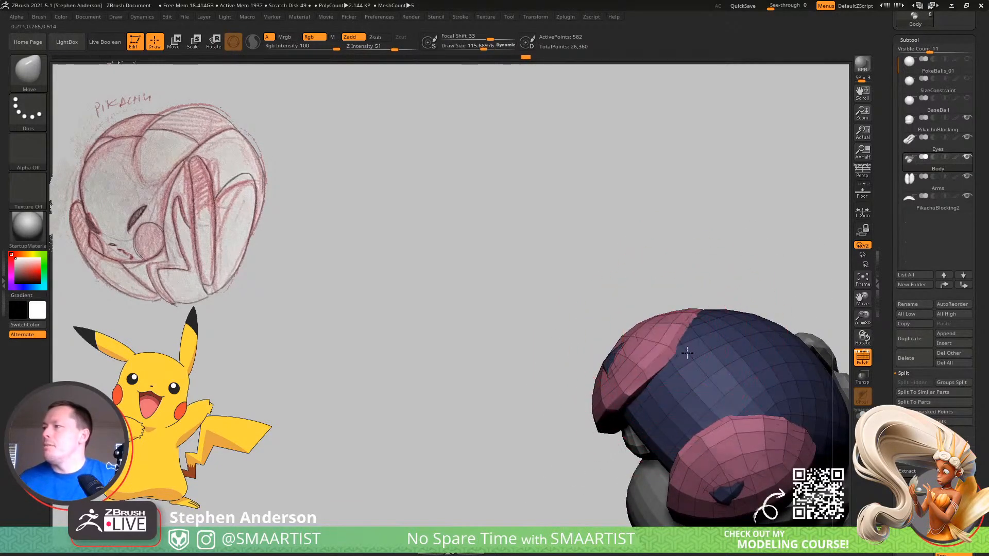
mouse_move(689, 326)
right_mouse_down()
mouse_move(681, 384)
mouse_move(638, 335)
right_mouse_up()
key("s")
left_click_drag(628, 332, 633, 329)
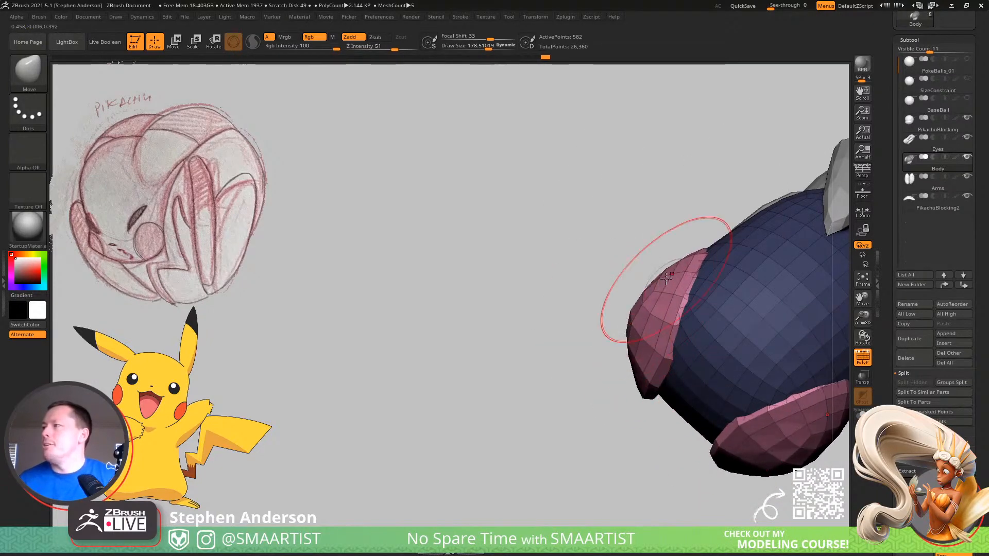
Hide the polyframe and refine how the thighs sit on the lower body with the Move brush
right_click_drag(660, 303, 546, 372)
key("shift+f")
right_click_drag(527, 411, 505, 409)
left_click_drag(498, 399, 497, 399)
right_click_drag(535, 371, 613, 309)
left_click(629, 285, "ctrl")
mouse_move(512, 405)
right_mouse_down()
mouse_move(501, 368)
mouse_move(513, 384)
mouse_move(458, 371)
mouse_move(563, 441)
mouse_move(559, 388)
right_mouse_up()
mouse_move(569, 424)
right_mouse_down()
mouse_move(503, 380)
mouse_move(596, 457)
mouse_move(618, 449)
mouse_move(587, 453)
mouse_move(506, 357)
mouse_move(583, 379)
right_mouse_up()
right_click_drag(557, 411, 507, 247)
Select the arms and reshape their lower ends into narrower tips over the belly with the Move brush
left_click(480, 275, "alt")
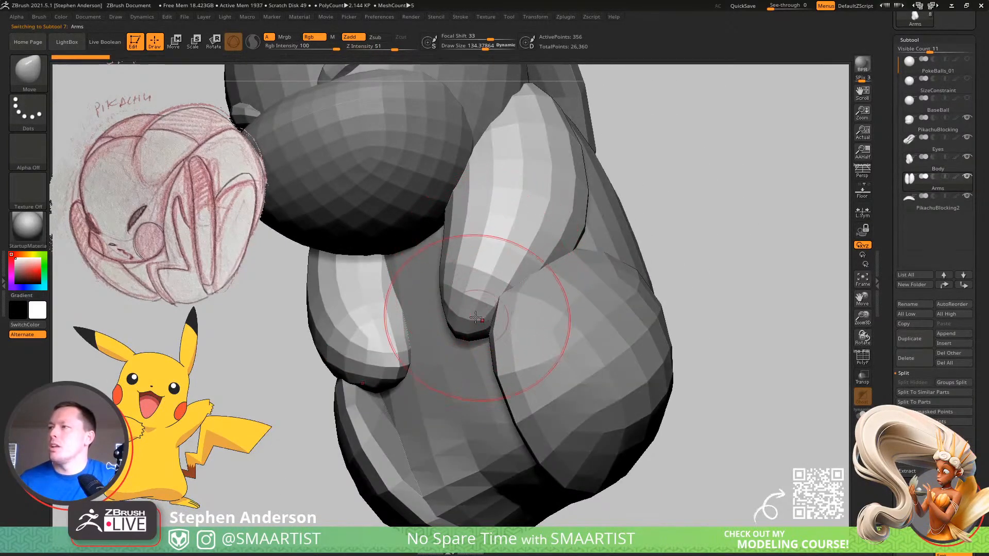
left_click_drag(483, 319, 485, 319)
left_click_drag(471, 323, 460, 321)
mouse_move(447, 312)
right_mouse_down("ctrl")
mouse_move(458, 293)
mouse_move(479, 298)
mouse_move(512, 364)
mouse_move(506, 278)
mouse_move(436, 432)
mouse_move(466, 422)
mouse_move(452, 378)
right_mouse_up("ctrl")
key("s")
right_click_drag(473, 429, 450, 425)
mouse_move(510, 436)
right_mouse_down("ctrl")
mouse_move(518, 474)
mouse_move(444, 370)
mouse_move(503, 430)
mouse_move(471, 301)
mouse_move(492, 337)
mouse_move(520, 288)
mouse_move(554, 269)
mouse_move(570, 223)
mouse_move(541, 297)
mouse_move(488, 304)
mouse_move(515, 329)
mouse_move(525, 364)
mouse_move(568, 292)
mouse_move(592, 336)
mouse_move(626, 337)
mouse_move(650, 324)
right_mouse_up("ctrl")
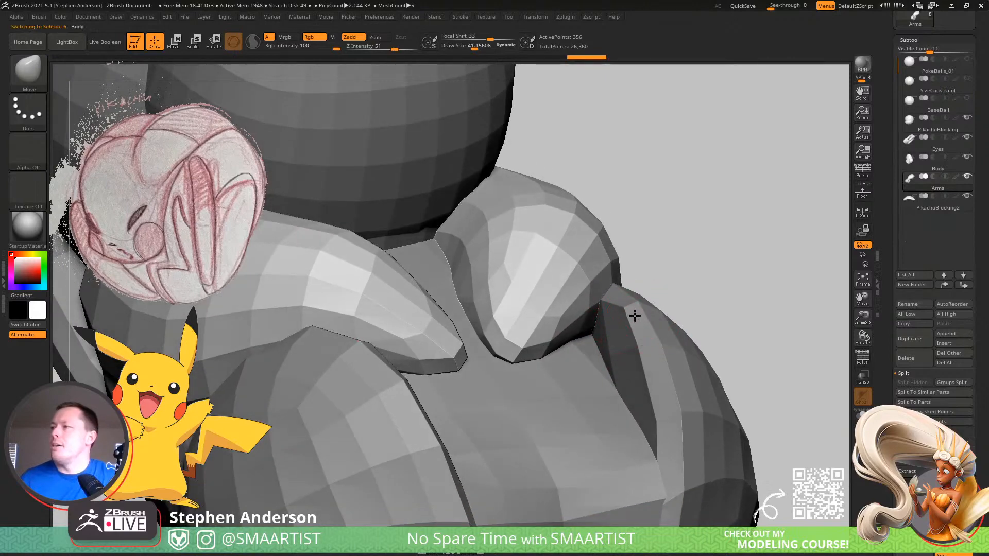
Select the body, show the polyframe, and isolate the thighs by hiding the rest of the mesh
left_click(635, 315, "alt")
key("shift+f")
key("w")
left_click(640, 354, "ctrl")
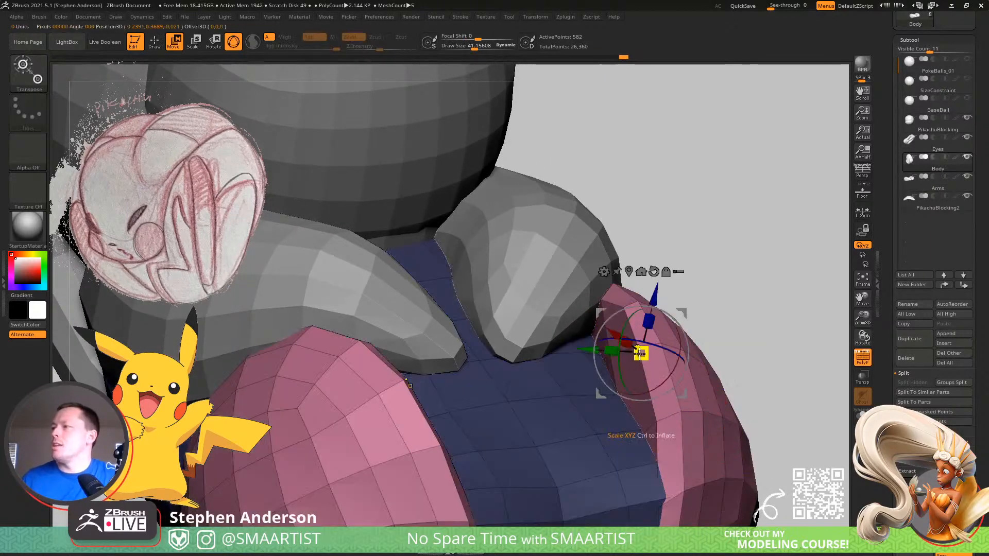
key("q")
left_click(601, 360, "ctrl+shift")
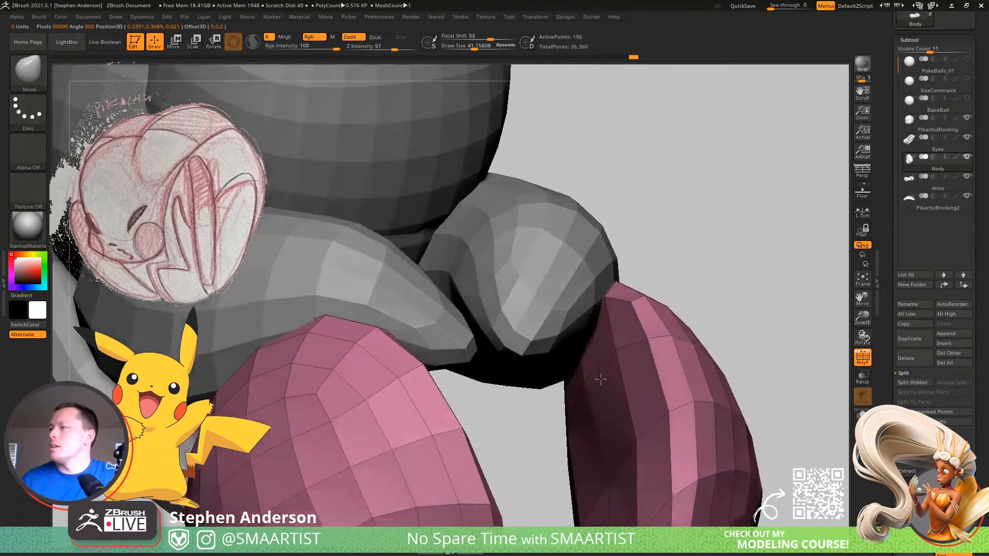
Solo the thighs and pull their upper inner points toward the body using the Move brush at a draw size of about 22
key("b")
key("m")
key("v")
mouse_move(596, 379)
right_mouse_down()
mouse_move(592, 349)
mouse_move(574, 346)
mouse_move(607, 419)
mouse_move(561, 217)
right_mouse_up()
left_click(861, 414)
key("s")
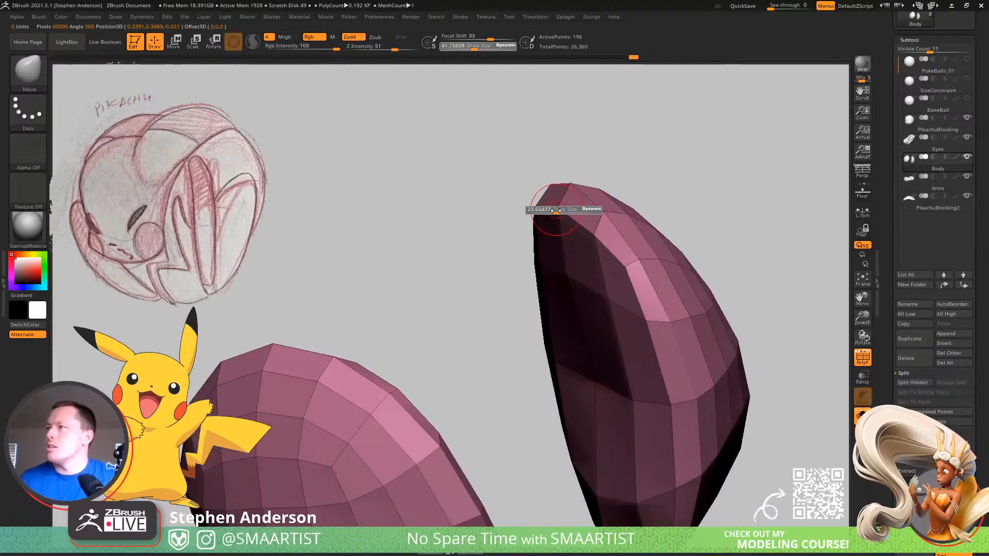
left_click_drag(571, 214, 517, 213)
left_click_drag(564, 275, 541, 281)
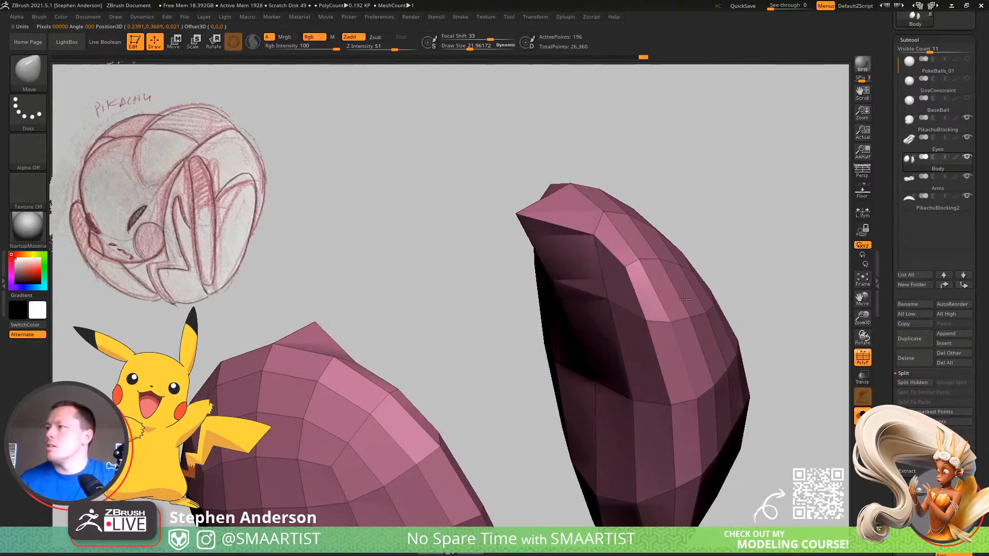
Fill out the sunken inner sides of the thighs with the Move brush at a draw size of about 56
mouse_move(601, 383)
left_mouse_down()
mouse_move(576, 385)
mouse_move(558, 326)
mouse_move(523, 311)
mouse_move(635, 286)
left_mouse_up()
key("s")
left_click_drag(635, 286, 575, 289)
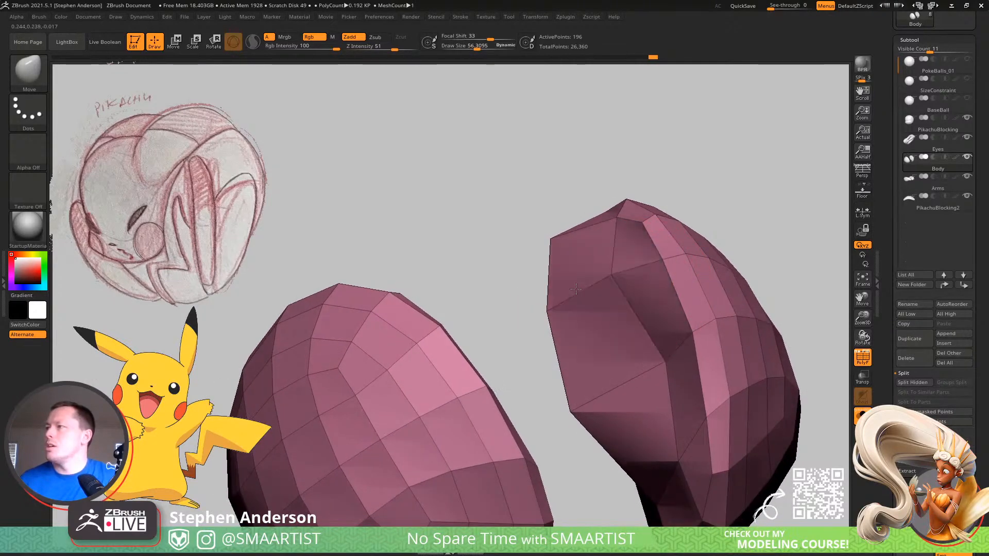
left_click_drag(660, 362, 589, 363)
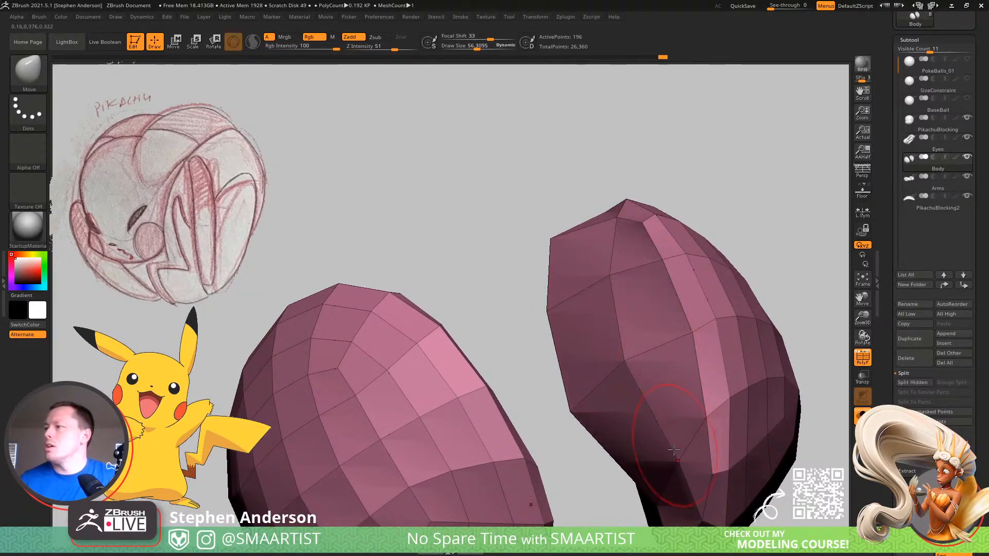
left_click_drag(674, 449, 655, 460)
Turn off solo, unhide the rest of the body, and smooth the inner edges of the thighs at a draw size of about 75
left_click_drag(596, 223, 824, 322)
left_click(862, 416)
mouse_move(813, 227)
left_mouse_down()
mouse_move(733, 196)
mouse_move(627, 290)
mouse_move(609, 259)
left_mouse_up()
left_click(732, 197, "ctrl+shift")
key("s")
mouse_move(617, 259)
right_mouse_down()
mouse_move(656, 263)
mouse_move(620, 262)
right_mouse_up()
left_click_drag(618, 261, 593, 273, "shift")
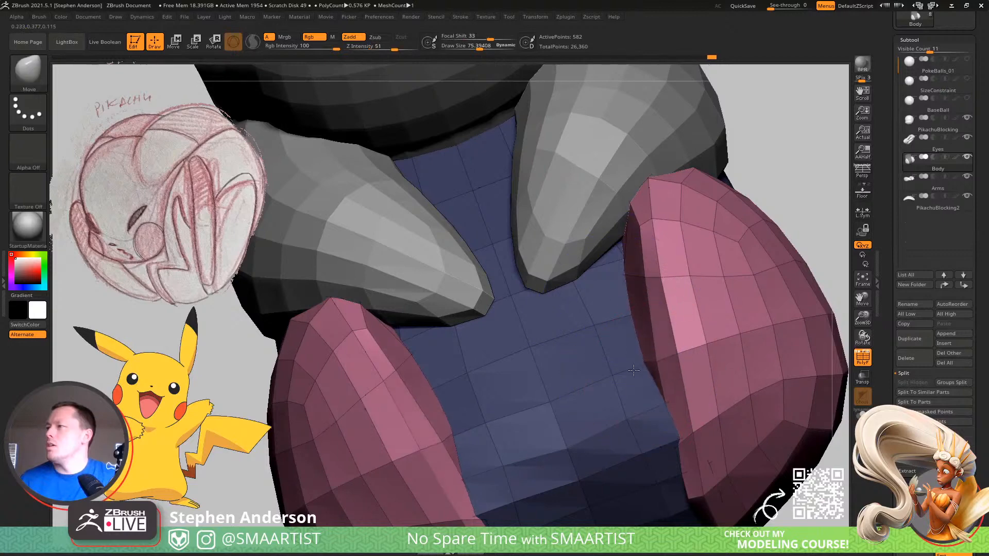
Adjust the lower part of the thighs with the Move brush at a draw size of about 187, and hide the polyframe
right_click_drag(625, 320, 634, 299)
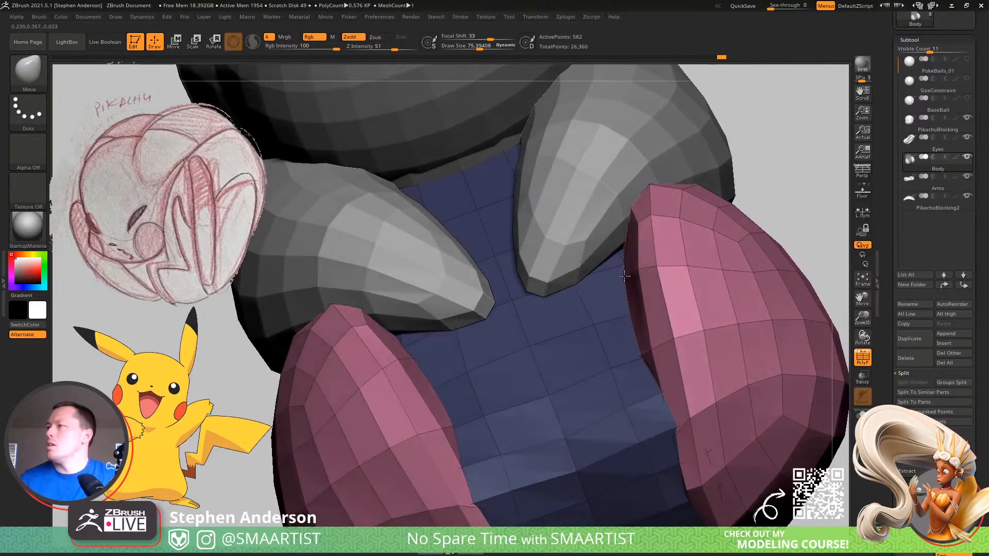
mouse_move(627, 259)
right_mouse_down()
mouse_move(581, 255)
mouse_move(603, 210)
right_mouse_up()
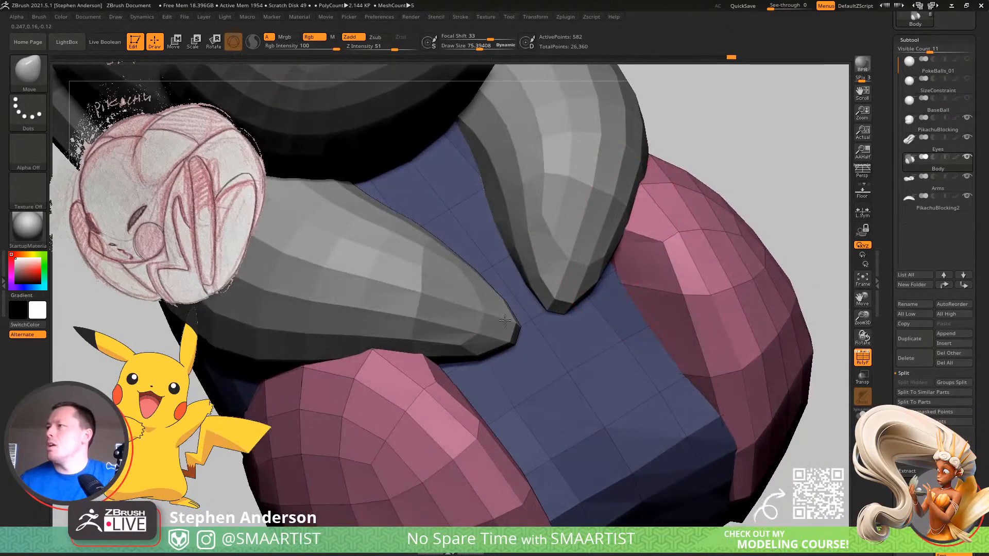
right_click_drag(539, 321, 637, 250)
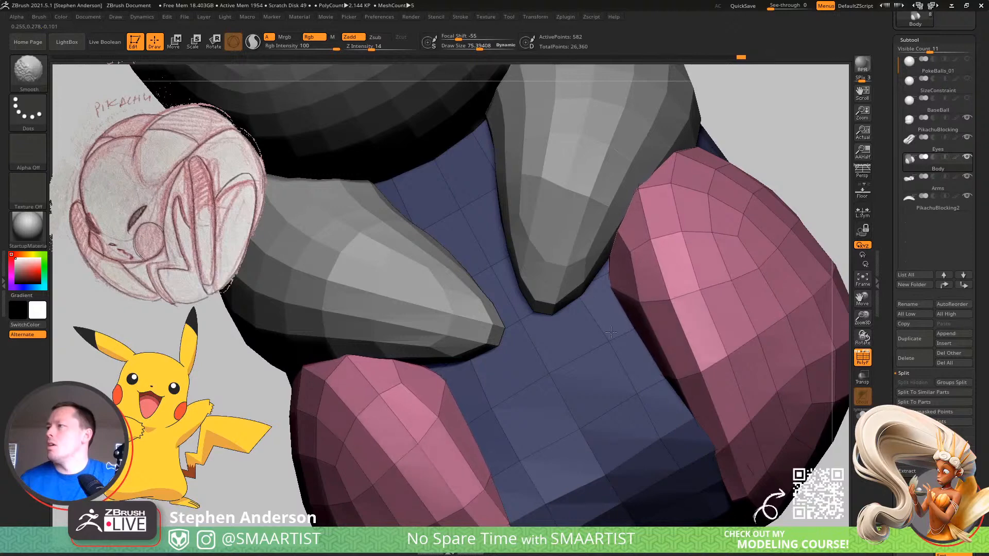
right_click_drag(645, 259, 639, 216, "ctrl")
right_click_drag(644, 288, 509, 366)
key("s")
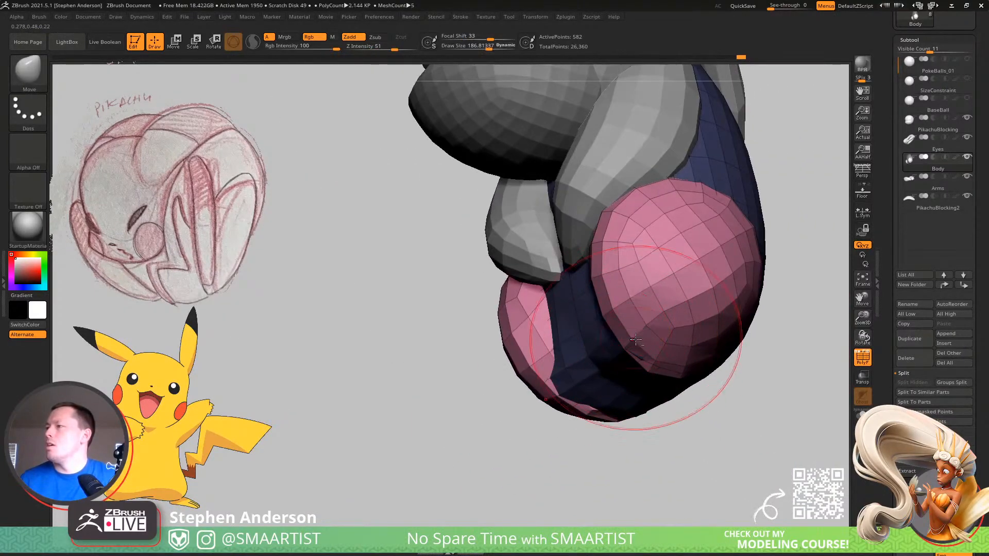
left_click_drag(641, 344, 638, 356)
mouse_move(641, 355)
right_mouse_down()
mouse_move(700, 330)
mouse_move(684, 336)
mouse_move(682, 289)
mouse_move(583, 323)
mouse_move(629, 331)
mouse_move(612, 287)
mouse_move(587, 309)
mouse_move(523, 318)
mouse_move(536, 277)
mouse_move(572, 353)
mouse_move(571, 304)
mouse_move(541, 353)
mouse_move(515, 355)
right_mouse_up()
key("shift+f")
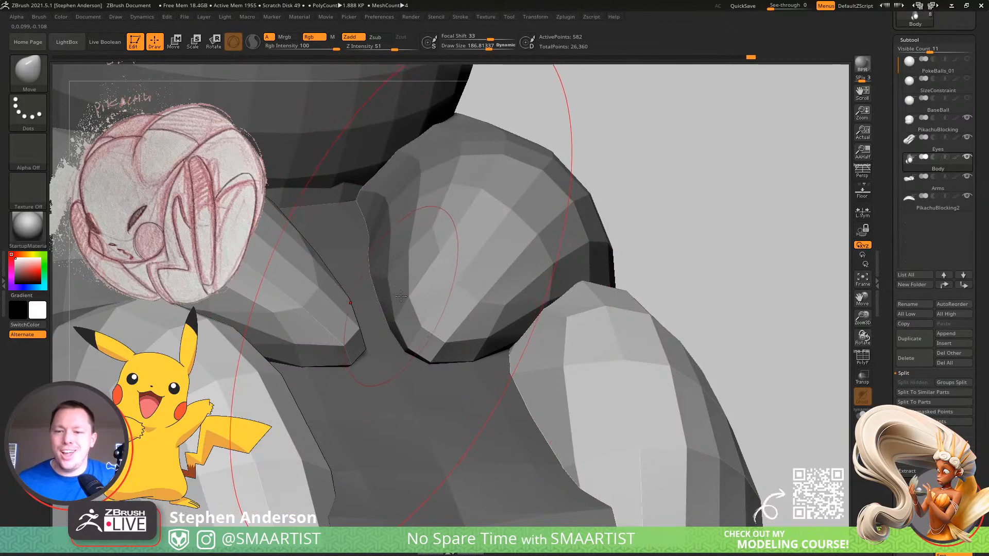
Round out the body's lower back between the thighs with the Move brush at a draw size of about 195
mouse_move(476, 264)
right_mouse_down()
mouse_move(305, 237)
mouse_move(495, 261)
mouse_move(360, 252)
mouse_move(467, 230)
mouse_move(533, 328)
mouse_move(573, 329)
mouse_move(578, 366)
mouse_move(514, 304)
mouse_move(515, 415)
mouse_move(522, 390)
mouse_move(518, 410)
mouse_move(531, 397)
mouse_move(575, 436)
mouse_move(556, 329)
mouse_move(574, 287)
mouse_move(573, 338)
mouse_move(545, 342)
mouse_move(601, 320)
right_mouse_up()
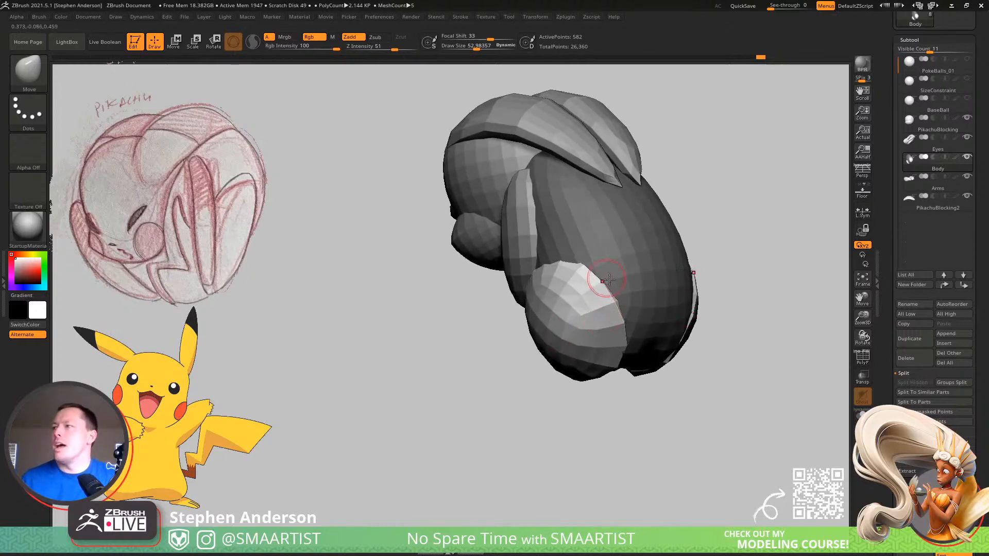
right_click_drag(608, 279, 591, 276)
right_click_drag(795, 205, 530, 345)
left_click_drag(540, 351, 544, 353)
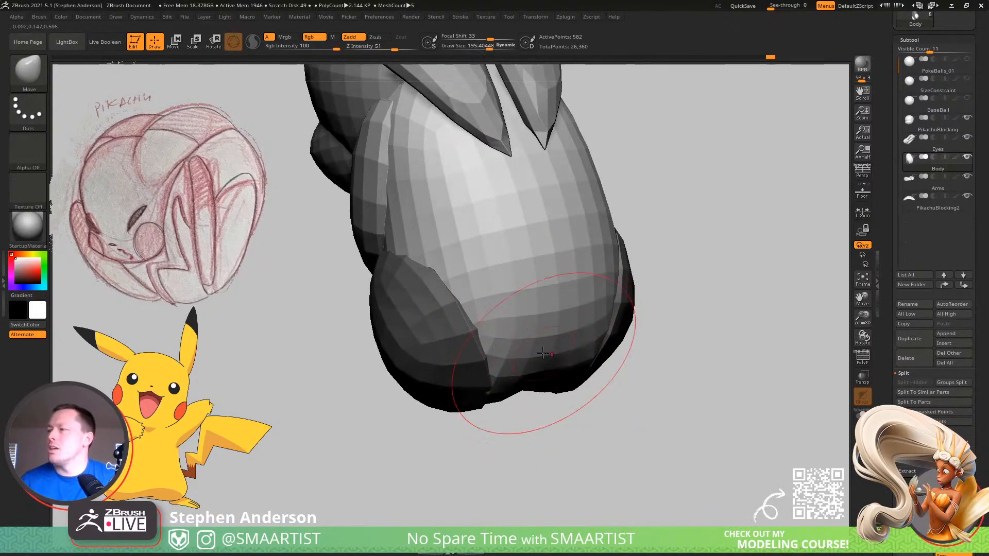
right_click_drag(549, 367, 575, 308)
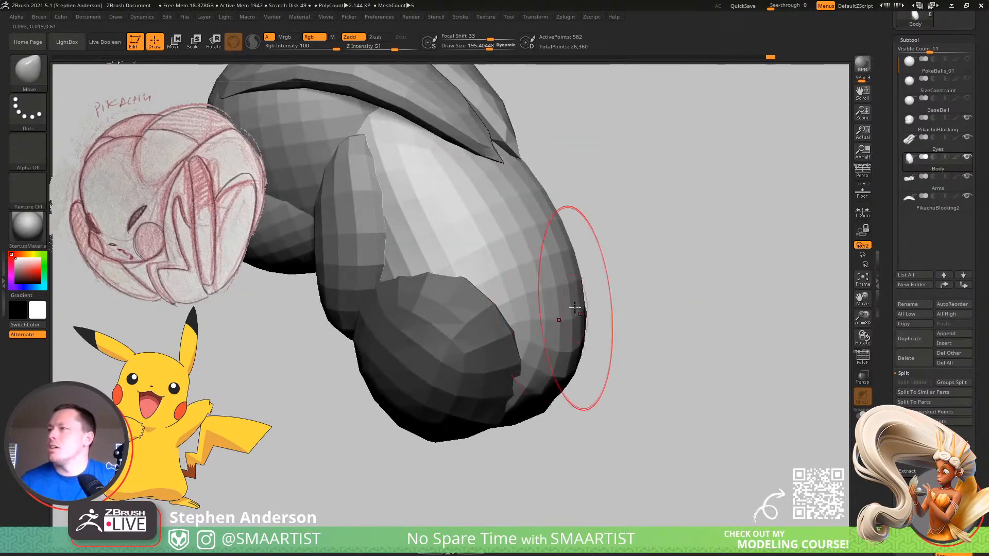
Refine the rear silhouette of the Body subtool with the Move brush at a draw size of about 275
left_click_drag(566, 302, 567, 303)
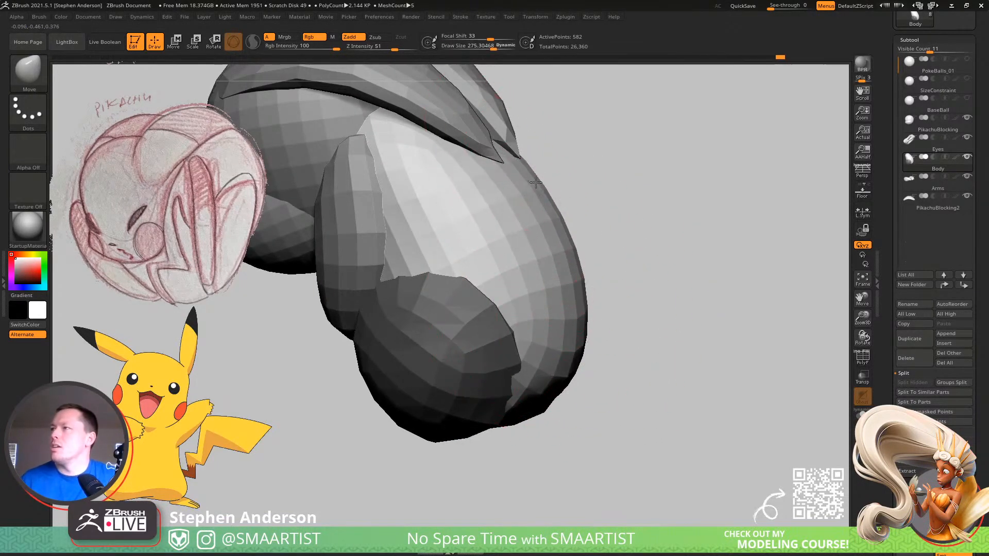
key("f")
mouse_move(572, 257)
right_mouse_down()
mouse_move(553, 205)
mouse_move(658, 262)
mouse_move(540, 240)
mouse_move(538, 330)
right_mouse_up()
right_click_drag(513, 365, 562, 361)
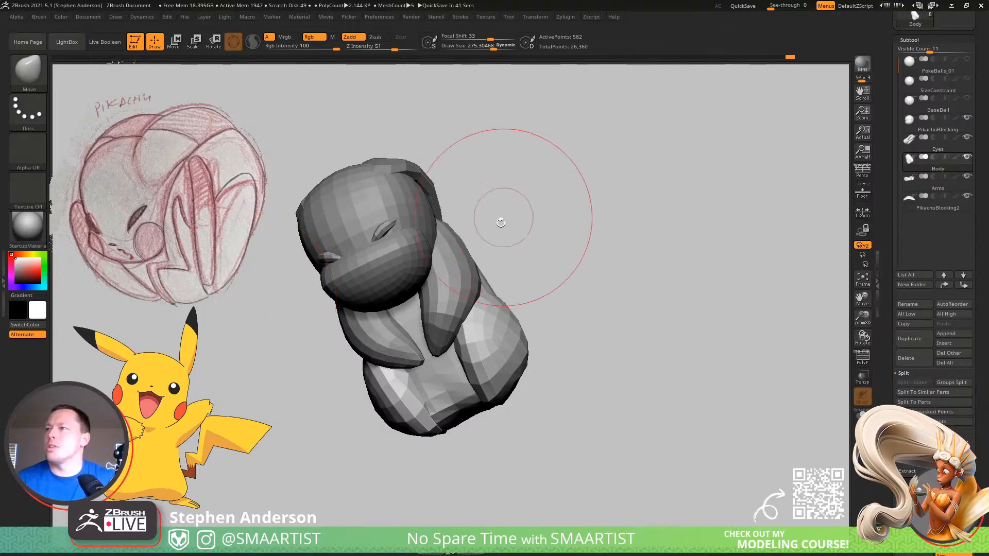
right_click_drag(356, 229, 353, 222)
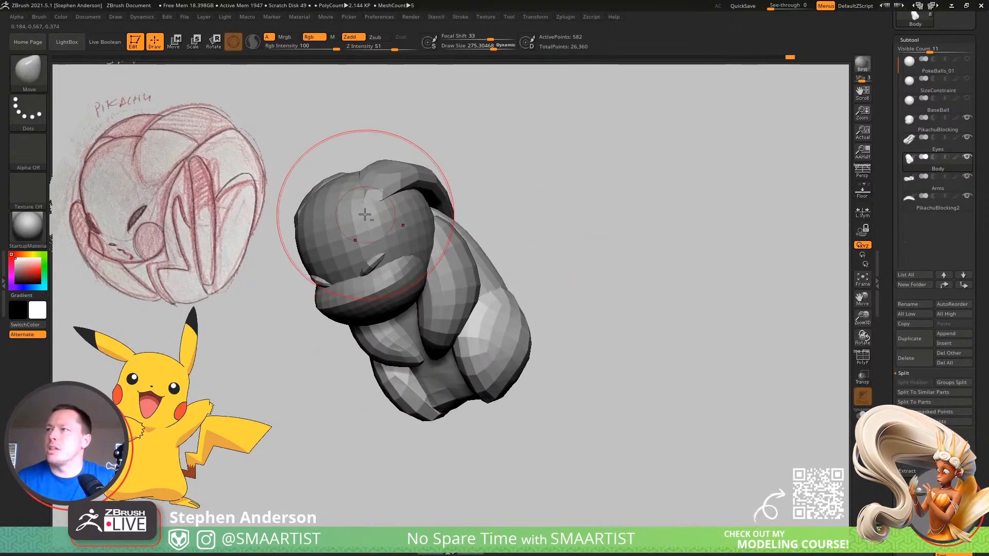
Switch to the PikachuBlocking subtool and nudge the head's upper front with the Move brush at a draw size of about 422
left_click(322, 226, "alt")
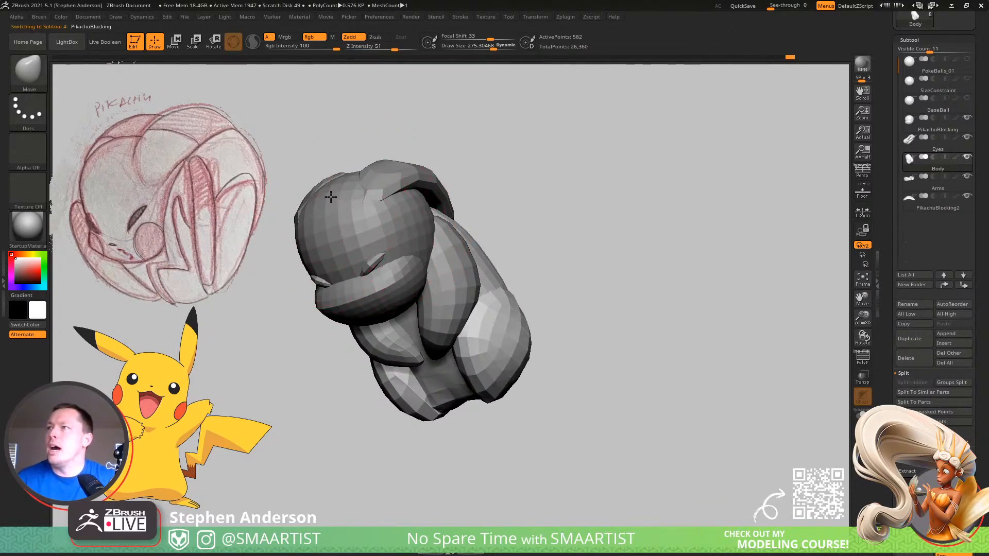
right_click_drag(287, 221, 377, 204)
key("s")
left_click_drag(378, 195, 379, 196)
mouse_move(379, 196)
right_mouse_down()
mouse_move(443, 209)
mouse_move(402, 212)
mouse_move(407, 204)
right_mouse_up()
left_click_drag(359, 199, 355, 200)
left_click(402, 330, "ctrl+shift")
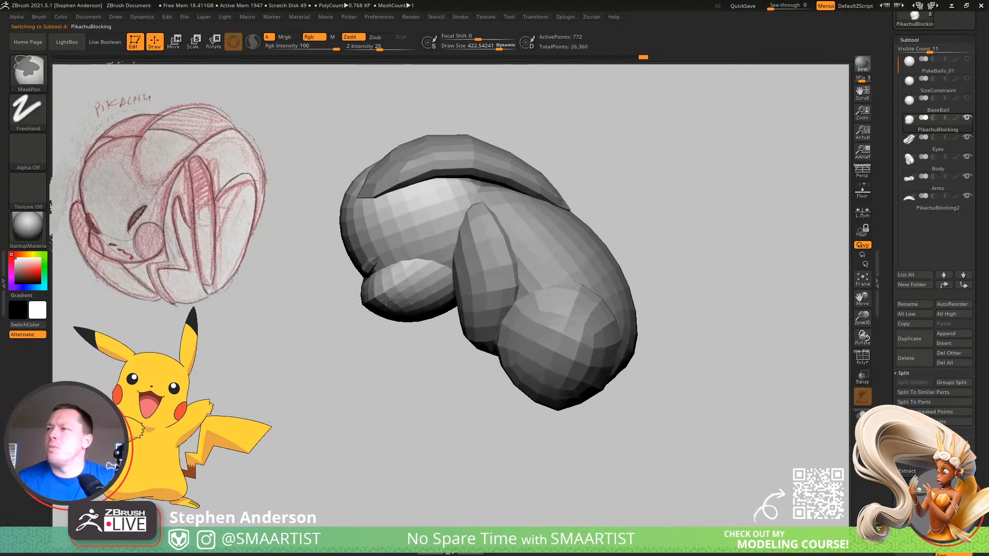
Insert a mirrored PolySphere in front of each leg with the IMM Primitives brush
mouse_move(489, 294)
right_mouse_down()
mouse_move(515, 291)
mouse_move(495, 304)
right_mouse_up()
key("b")
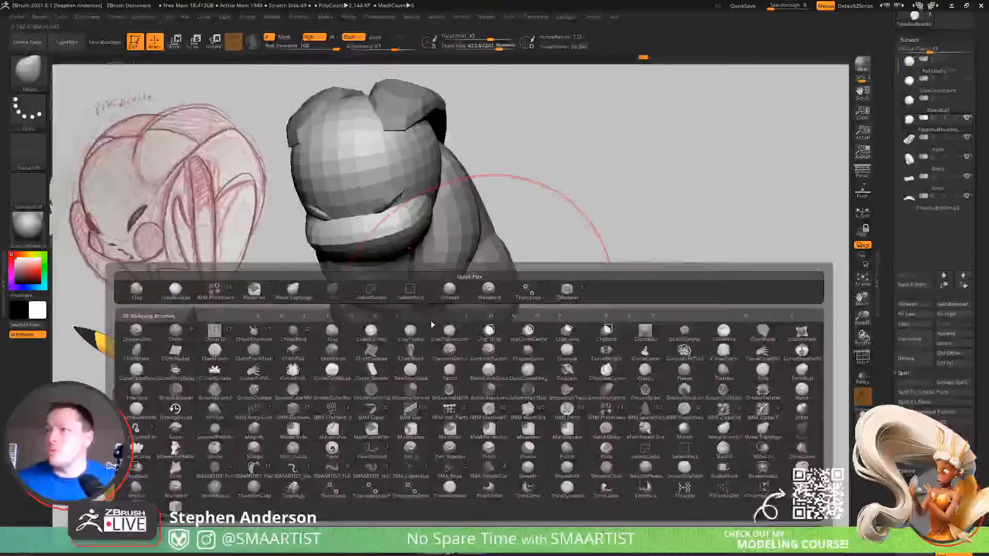
left_click(217, 292)
mouse_move(592, 371)
right_mouse_down()
mouse_move(530, 323)
mouse_move(497, 325)
right_mouse_up()
left_click_drag(469, 337, 466, 366)
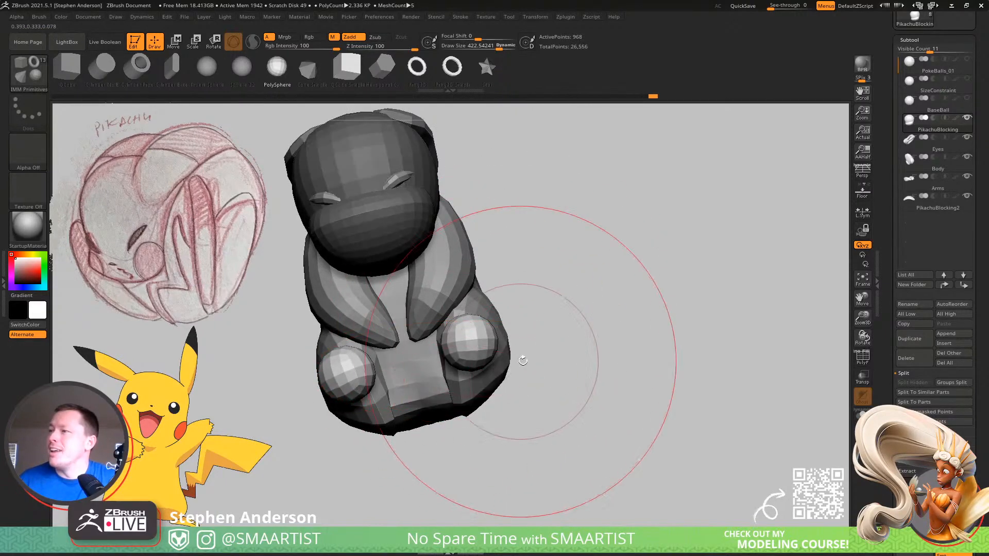
Flatten the inserted spheres into thick discs with the Flatten deformer
key("w")
left_click(429, 262)
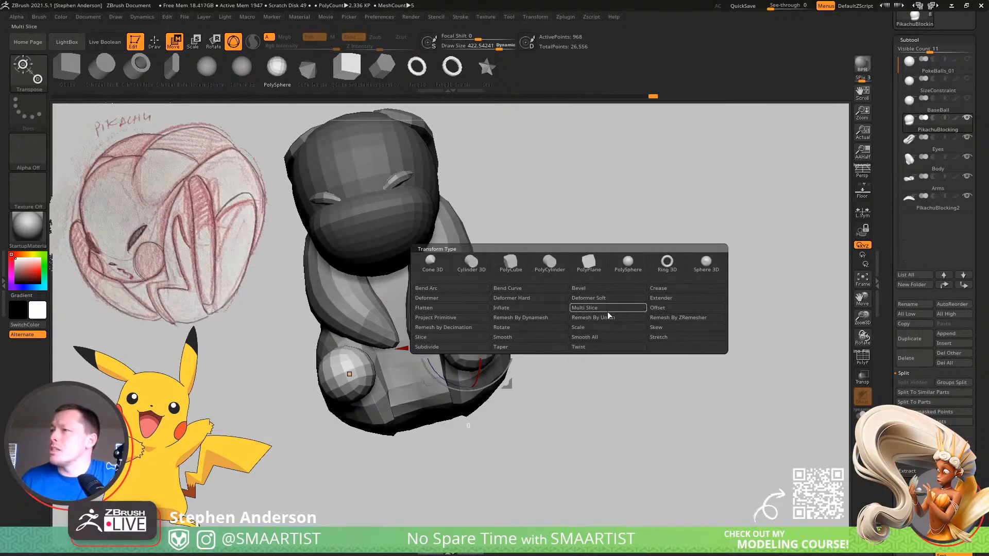
left_click(446, 310)
left_click_drag(536, 296, 558, 330)
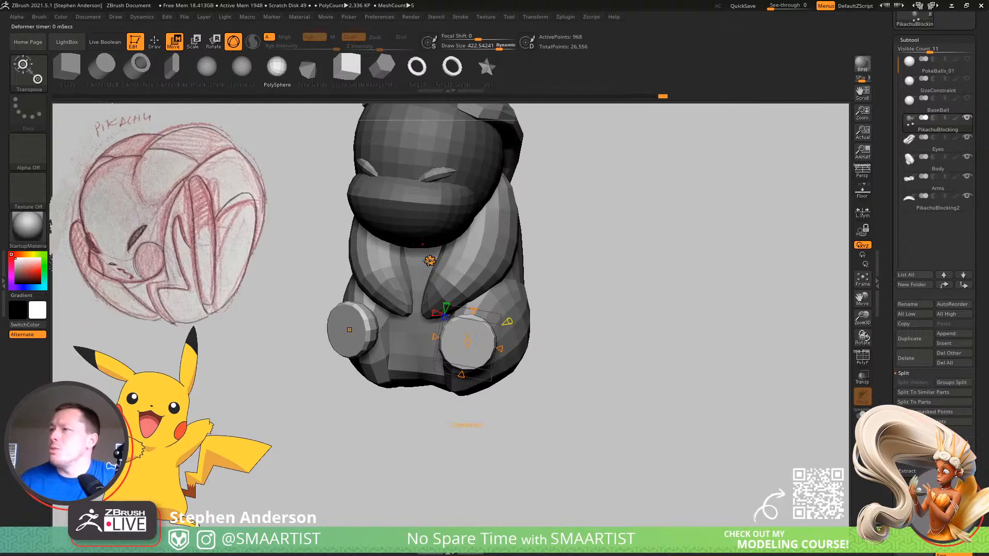
Stretch the discs lengthwise into long rounded feet with the Extender deformer
left_click(429, 260)
left_click(576, 328)
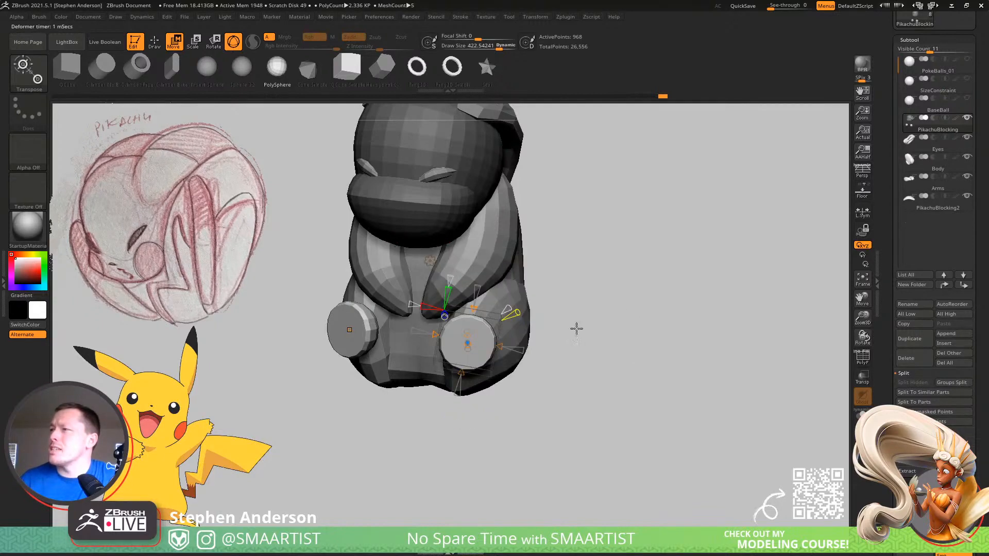
left_click_drag(477, 308, 480, 286)
left_click_drag(582, 283, 482, 265)
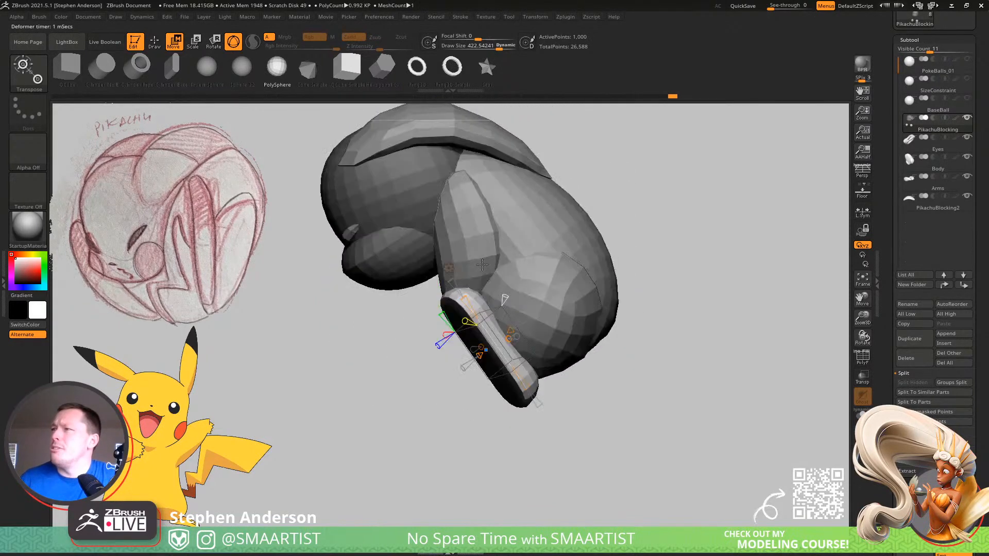
Narrow the feet slightly toward one end with the Taper deformer
left_click(448, 268)
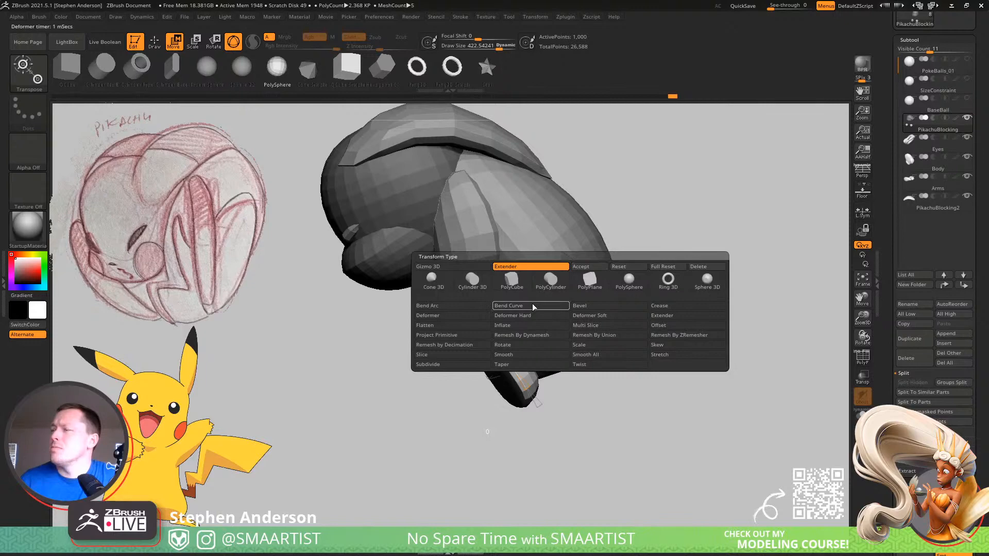
left_click(502, 364)
left_click_drag(520, 397, 602, 289)
left_click_drag(520, 388, 512, 377)
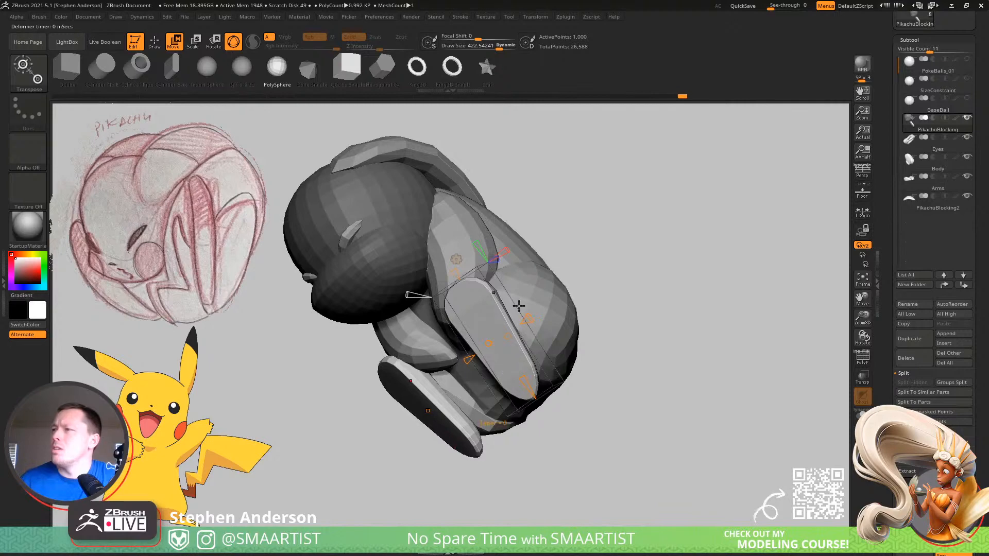
Apply the Bend Curve deformer along the length of the feet and adjust its curve to five control points
left_click(457, 259)
left_click(515, 303)
right_click_drag(516, 308, 520, 283)
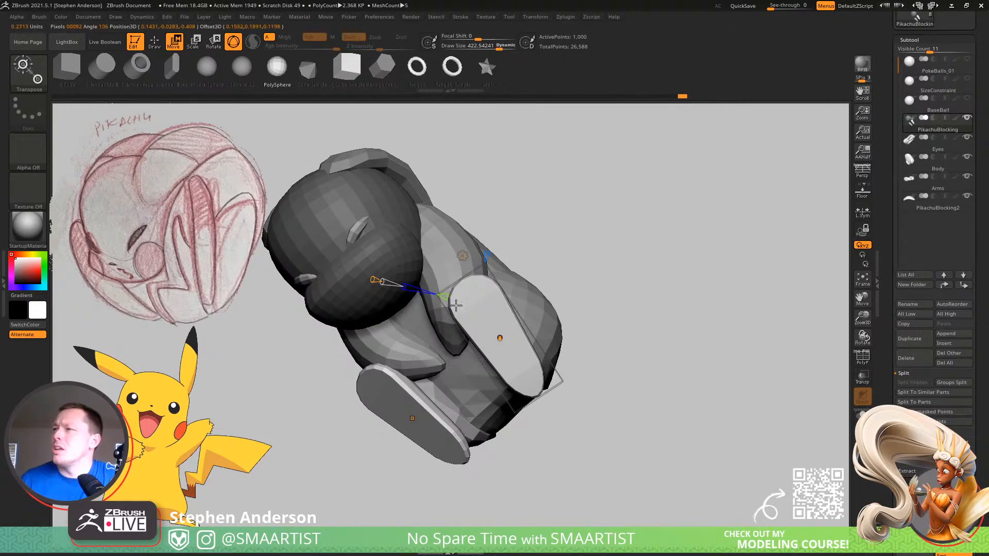
left_click_drag(413, 292, 422, 291)
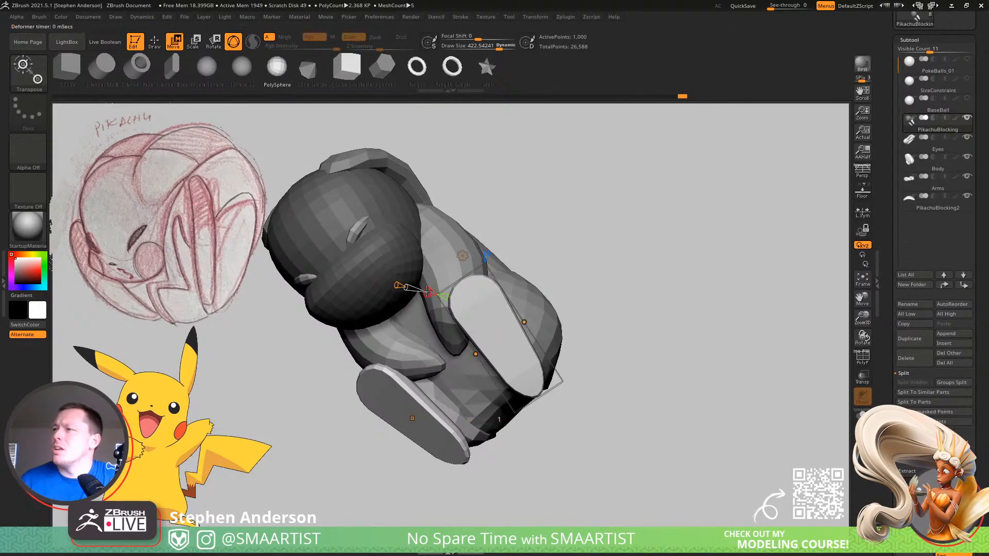
right_click_drag(421, 291, 397, 280)
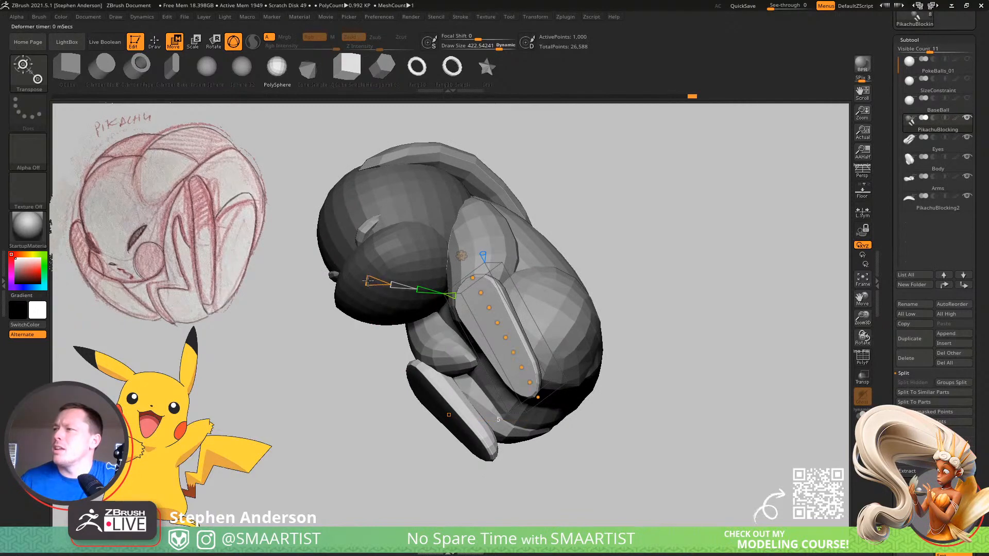
right_click_drag(494, 267, 512, 278)
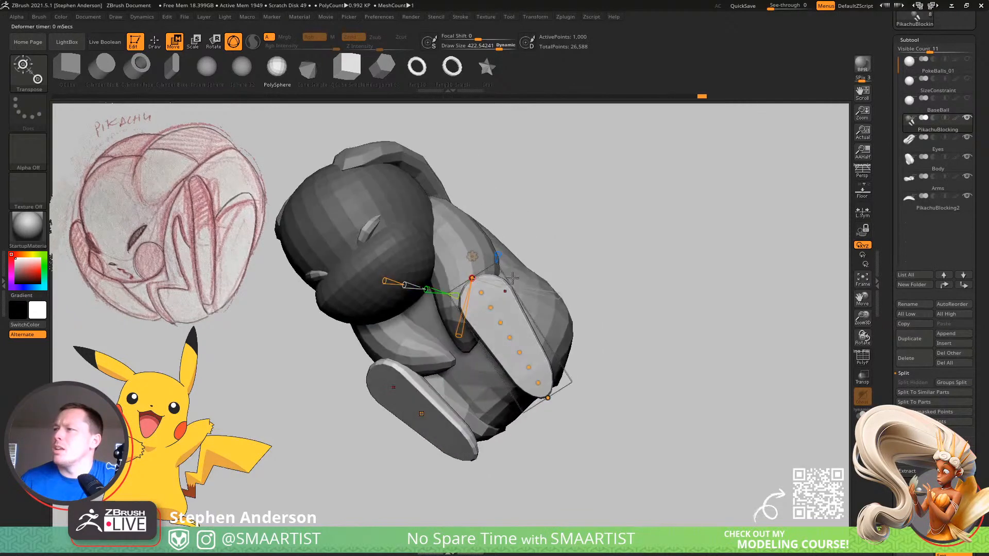
left_click_drag(498, 285, 502, 288)
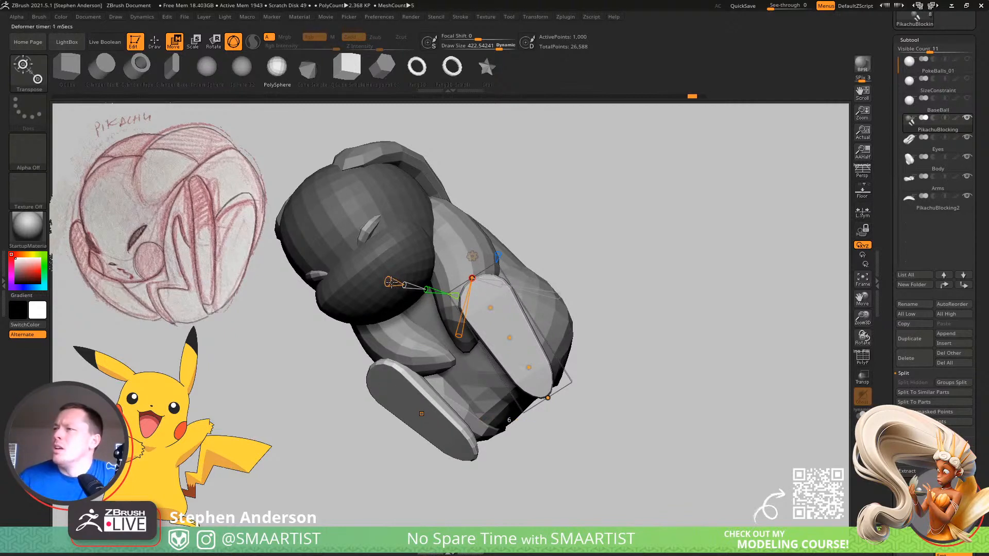
right_click_drag(495, 284, 503, 281)
left_click_drag(518, 284, 513, 284)
right_click_drag(513, 284, 538, 285)
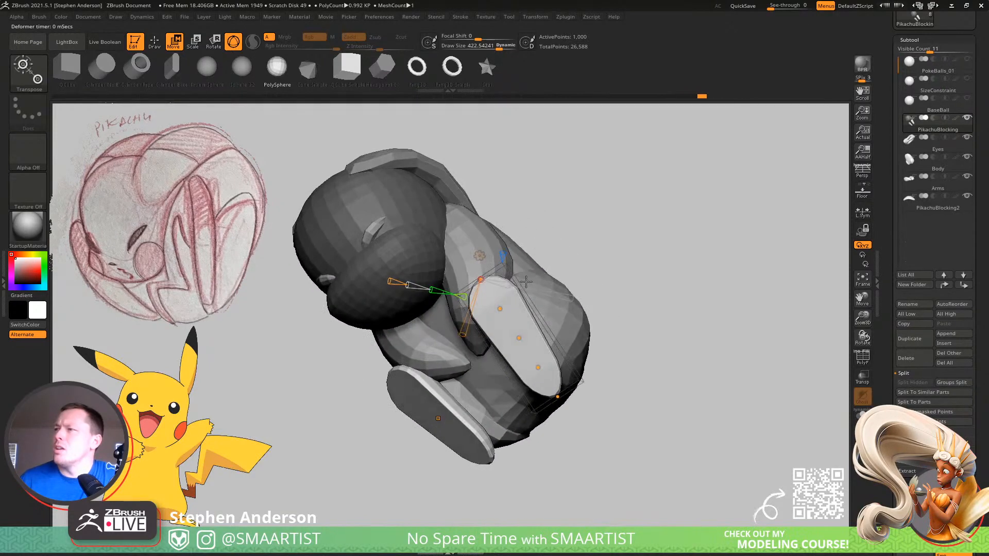
Pull both end points of the bend curve outward to lengthen and point the feet, and accept the deformation
left_click_drag(480, 278, 446, 249)
left_click_drag(556, 397, 563, 413)
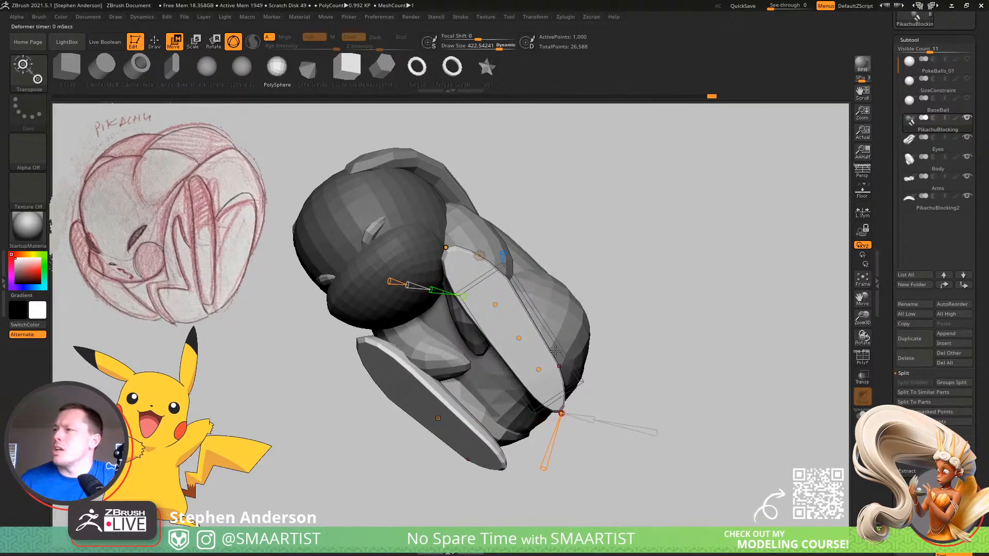
key("q")
mouse_move(514, 340)
right_mouse_down()
mouse_move(496, 336)
mouse_move(473, 360)
mouse_move(572, 294)
mouse_move(553, 263)
mouse_move(508, 316)
mouse_move(543, 309)
mouse_move(512, 379)
mouse_move(512, 320)
mouse_move(448, 342)
mouse_move(469, 333)
mouse_move(502, 288)
right_mouse_up()
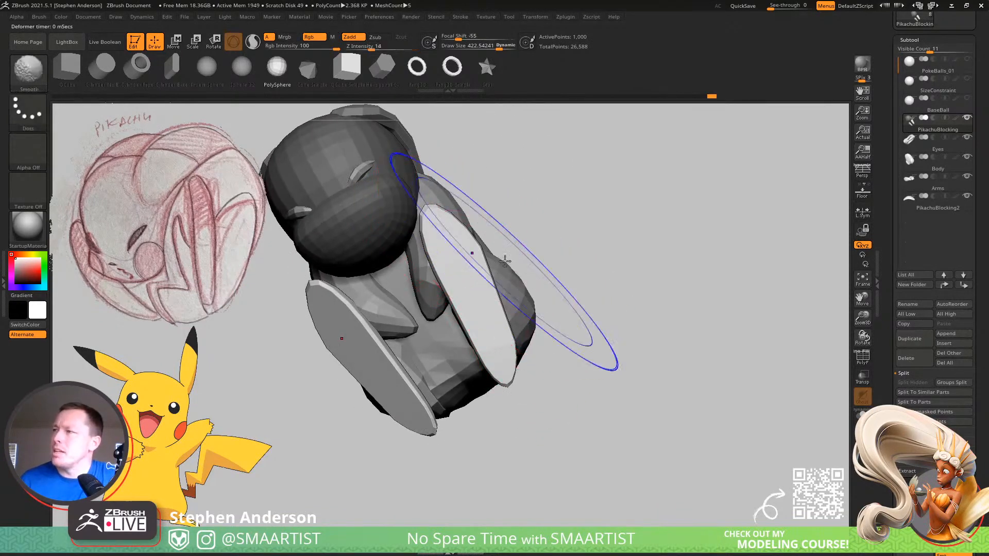
key("shift+f")
mouse_move(545, 248)
right_mouse_down()
mouse_move(456, 323)
mouse_move(484, 273)
right_mouse_up()
key("w")
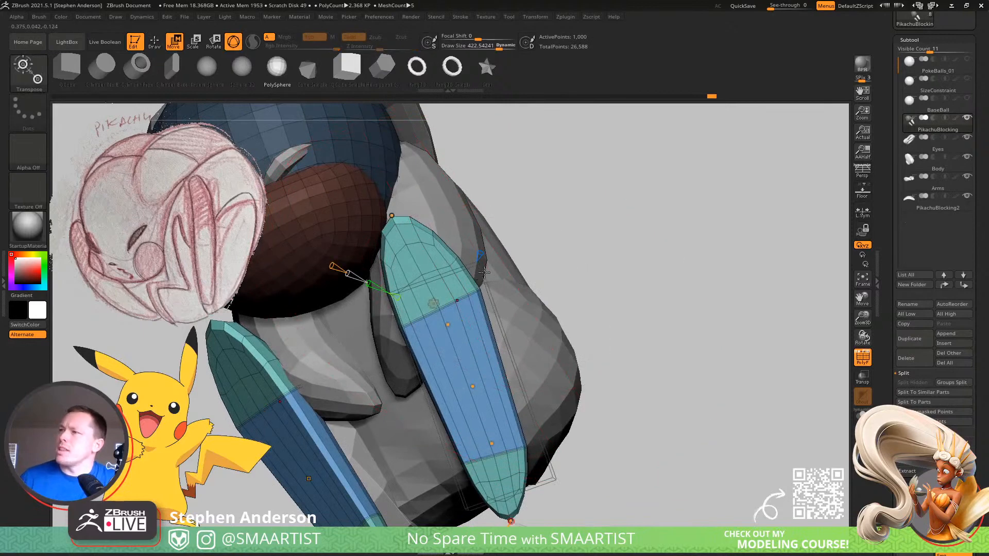
left_click(433, 304)
left_click(569, 307)
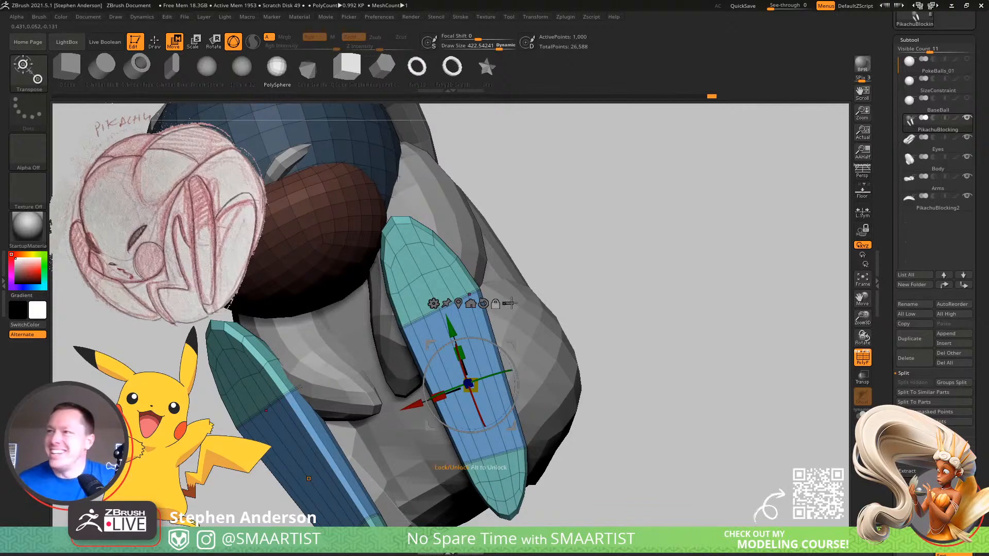
Split the unmasked feet into their own subtool and move it directly below Arms in the subtool order
left_click(935, 411)
key("Down")
key("ctrl+Down")
key("ctrl+Down")
key("ctrl+Down")
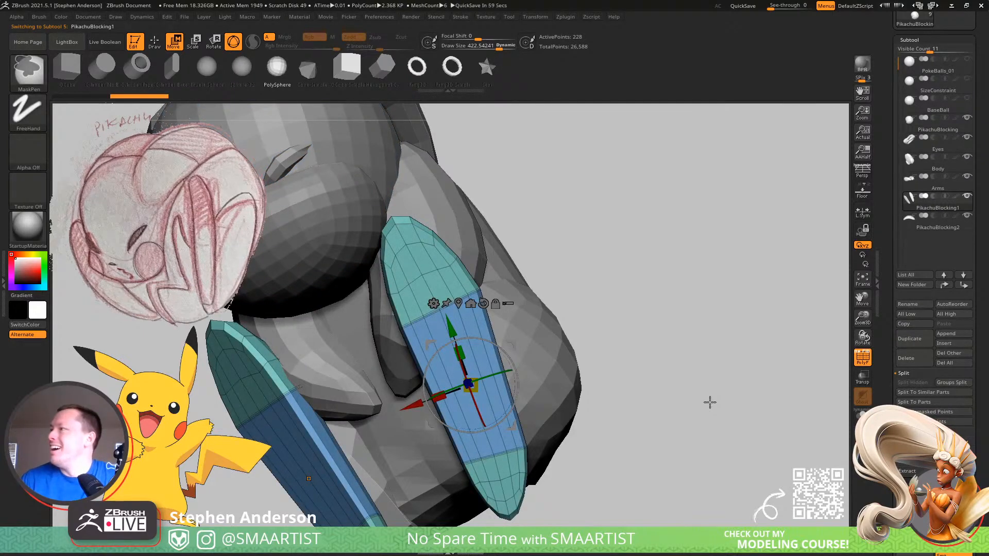
Move the PikachuBlocking2 ears subtool up the subtool order to sit directly below Eyes
key("Down")
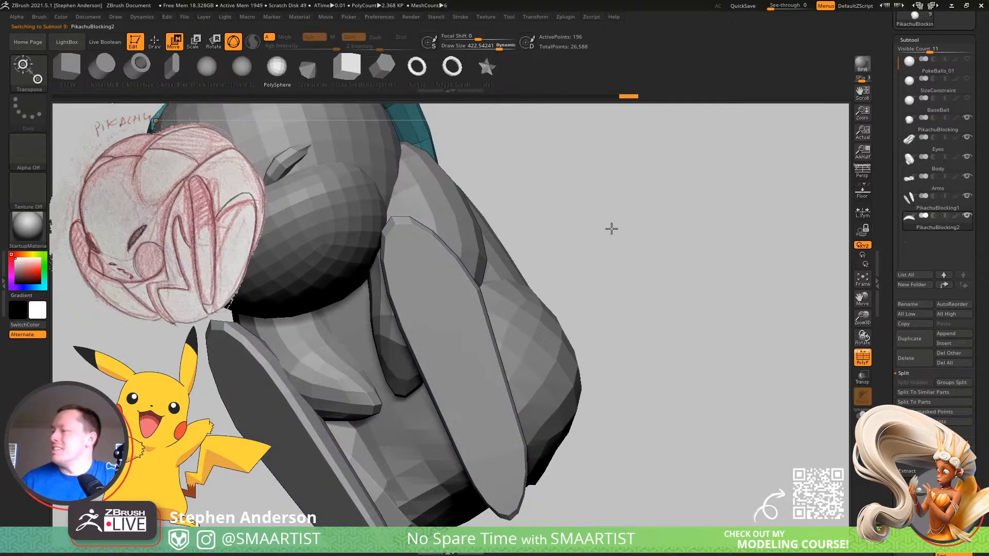
key("ctrl+Up")
key("ctrl+Up")
key("ctrl+Up")
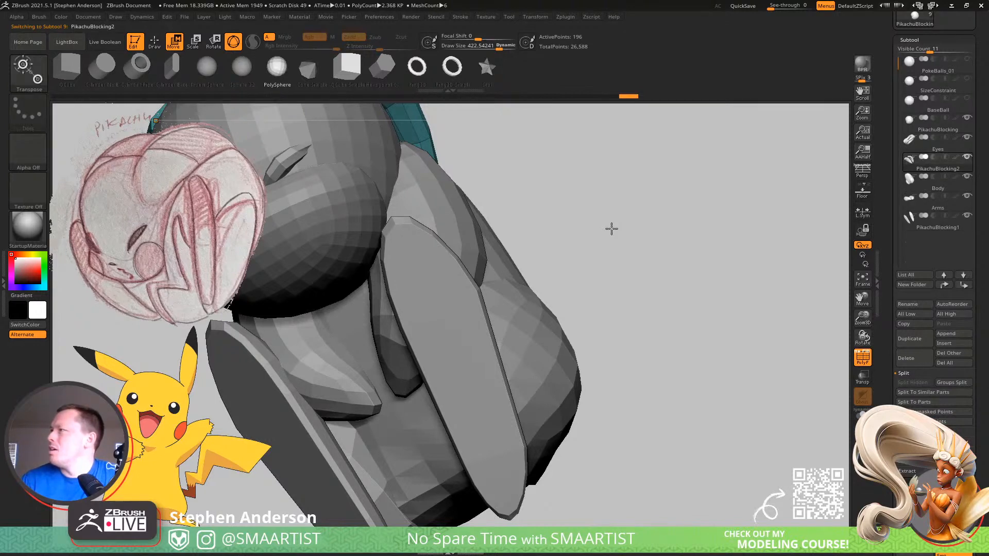
key("Up")
key("Down")
key("ctrl+Up")
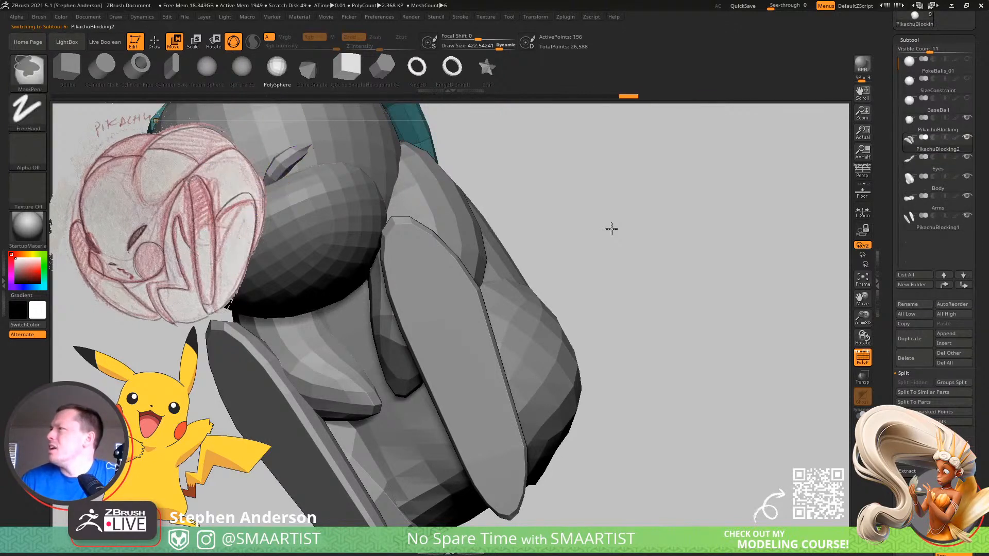
key("ctrl+Down")
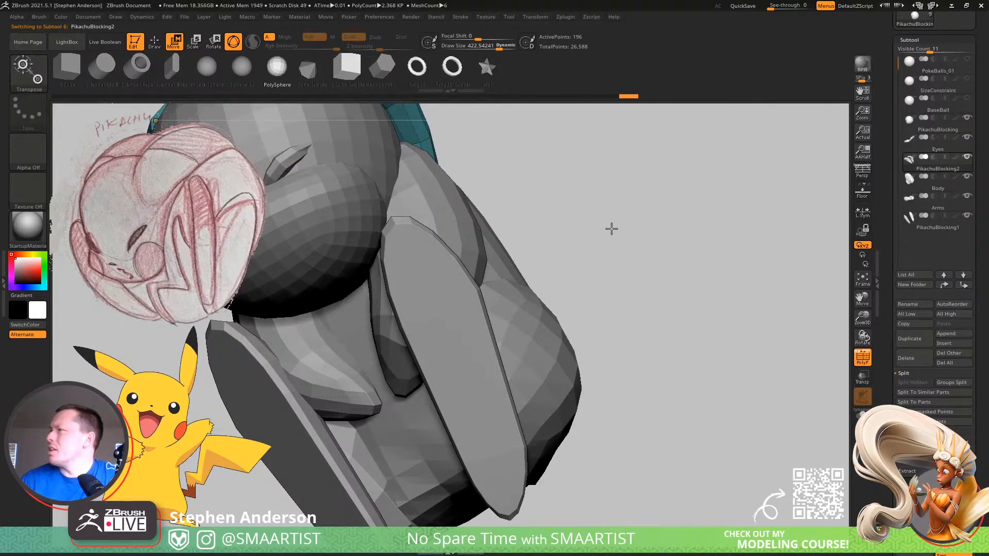
Select the PikachuBlocking1 feet subtool and merge its polygroups into a single group
key("Down")
key("Down")
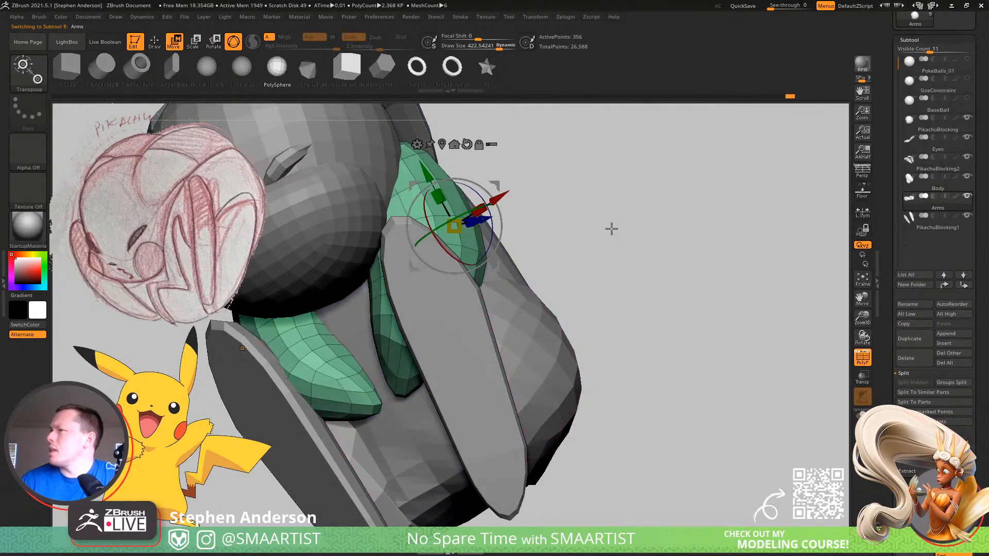
key("Down")
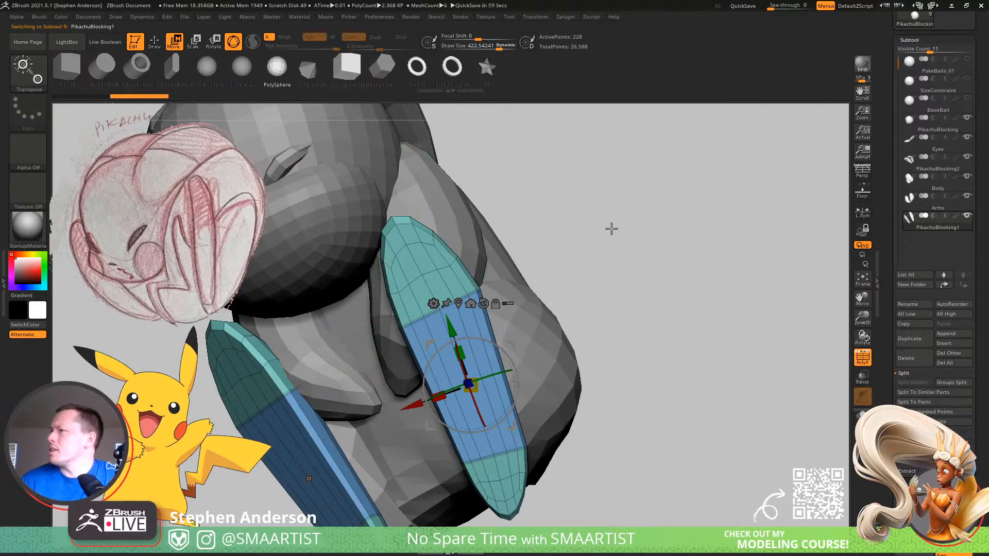
key("ctrl+w")
Insert four evenly spaced edge loops across the middle section of the feet with the ZModeler brush
mouse_move(533, 265)
right_mouse_down()
mouse_move(518, 289)
mouse_move(545, 280)
mouse_move(504, 281)
mouse_move(474, 326)
right_mouse_up()
key("q")
mouse_move(474, 326)
right_mouse_down()
mouse_move(456, 321)
mouse_move(466, 317)
mouse_move(440, 289)
mouse_move(471, 335)
right_mouse_up()
mouse_move(471, 334)
right_mouse_down("ctrl")
mouse_move(478, 412)
mouse_move(466, 417)
right_mouse_up("ctrl")
key("b")
key("z")
key("m")
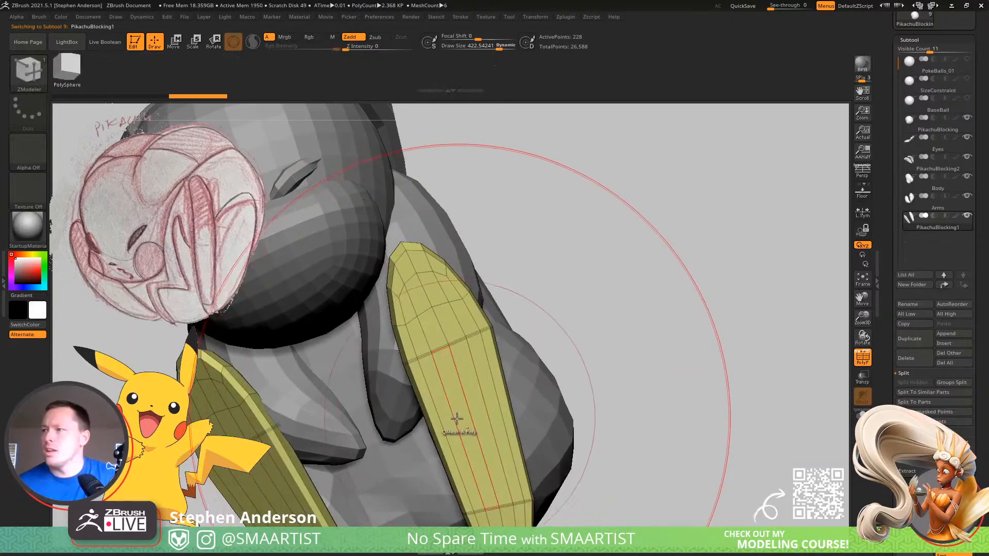
left_click(466, 392)
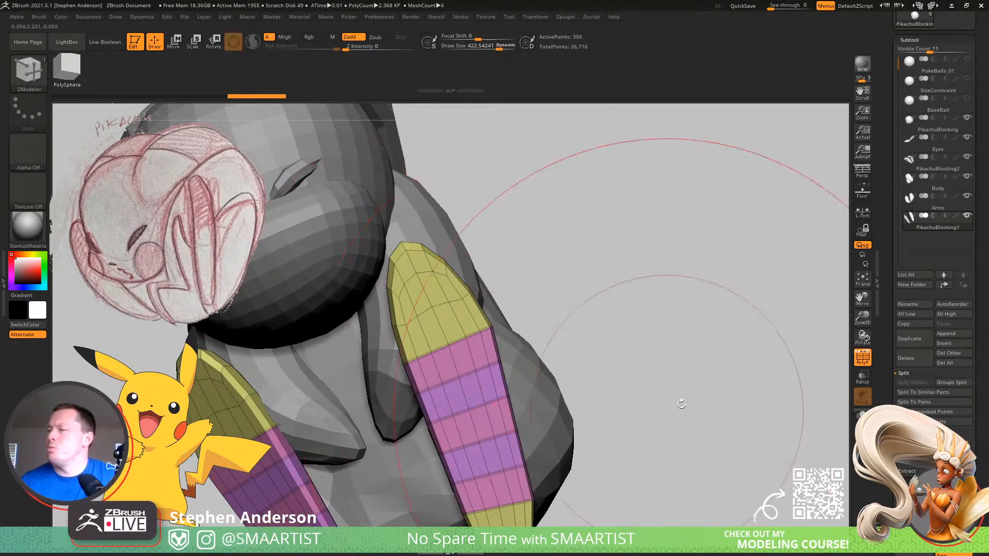
Uncrease all edges of the feet and put the whole subtool into one polygroup
right_click_drag(680, 412, 674, 374, "alt")
scroll(971, 428, "down", 5)
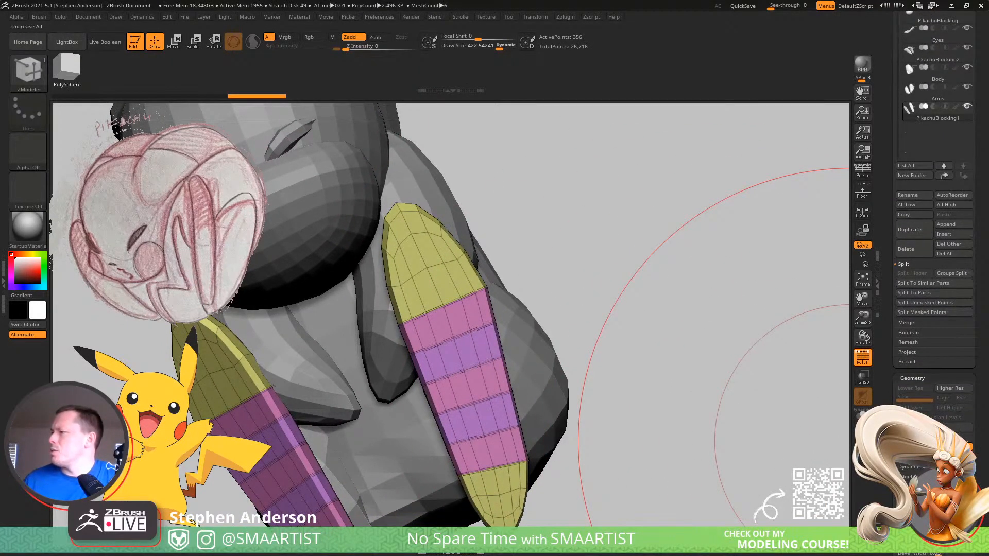
right_click_drag(470, 333, 425, 340)
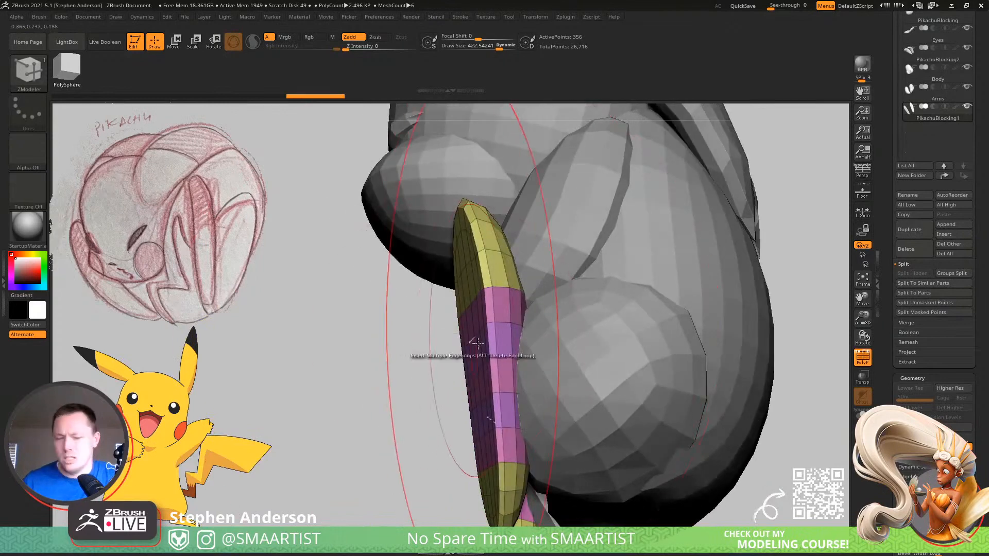
key("ctrl+w")
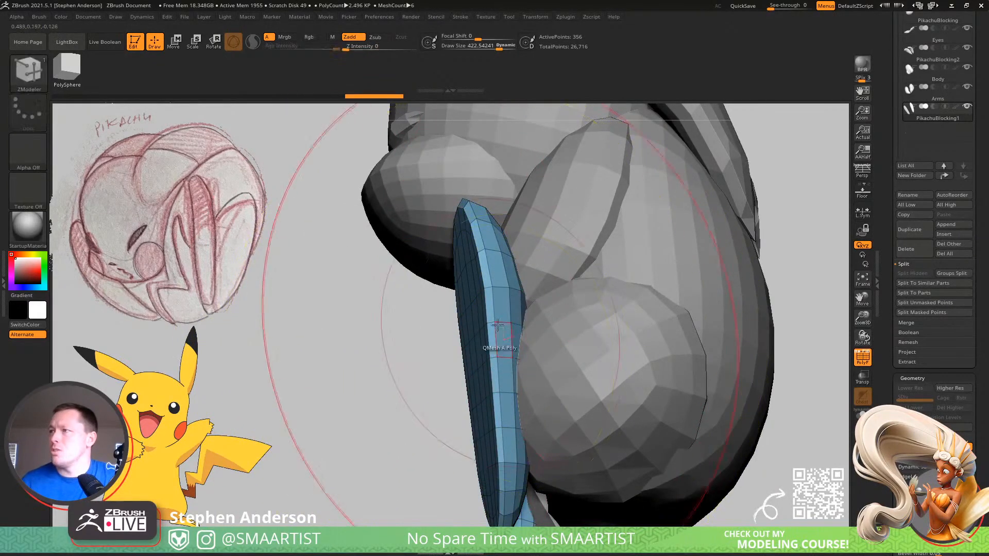
Smooth the uneven surface edges of the feet at a draw size of about 99 and hide the polygon wireframe
right_click_drag(497, 325, 517, 335)
key("s")
left_click_drag(476, 317, 456, 317)
right_click_drag(482, 330, 433, 336)
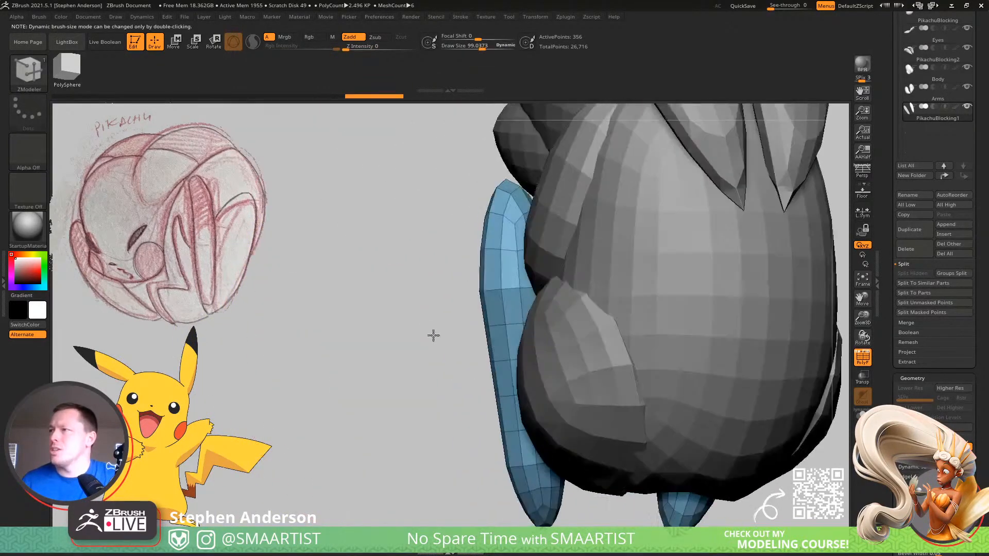
mouse_move(487, 309)
right_mouse_down()
mouse_move(567, 287)
mouse_move(504, 291)
right_mouse_up()
key("shift")
left_click_drag(481, 352, 513, 473, "shift")
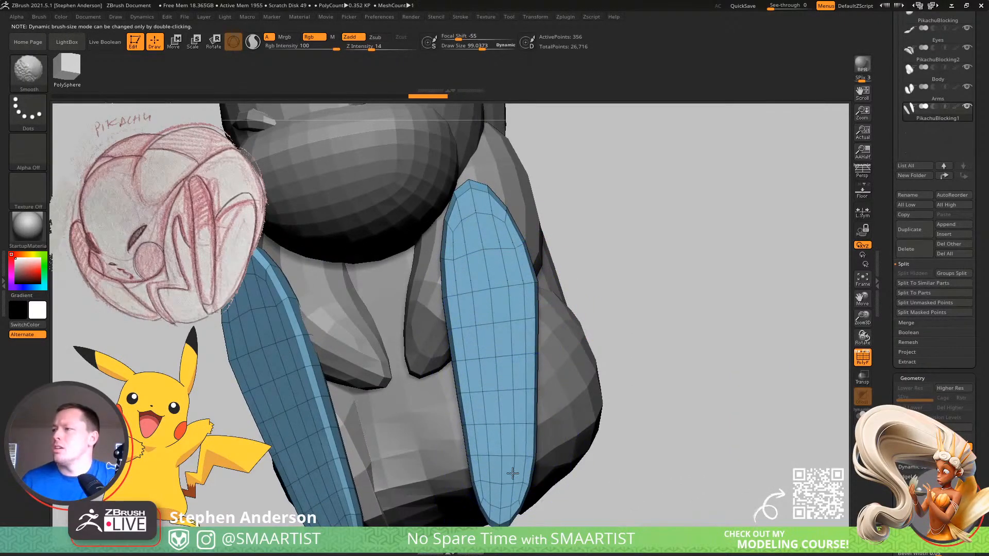
mouse_move(582, 382)
right_mouse_down()
mouse_move(551, 281)
mouse_move(577, 278)
mouse_move(625, 303)
right_mouse_up()
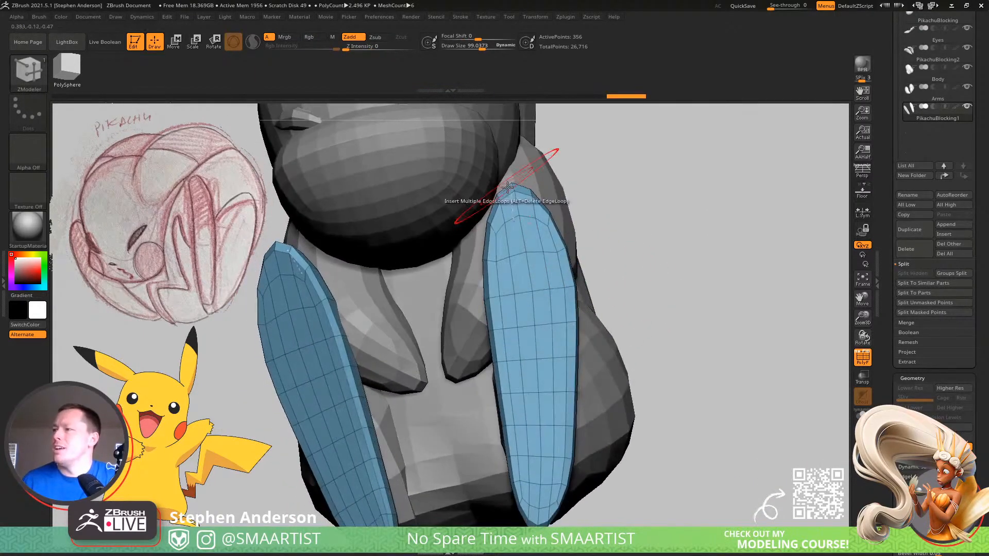
right_click_drag(577, 260, 555, 227, "ctrl")
left_click_drag(586, 217, 554, 292, "alt")
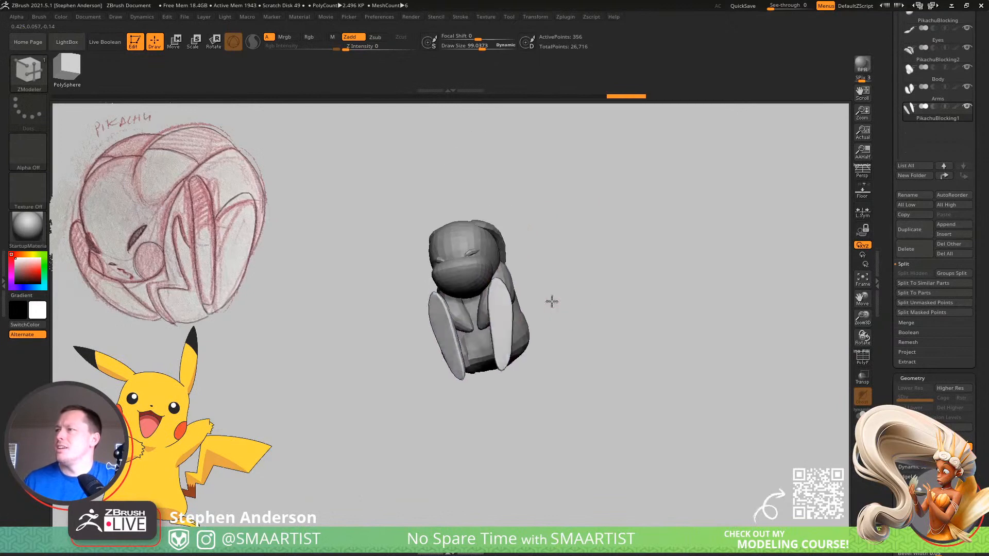
right_click_drag(518, 320, 532, 355)
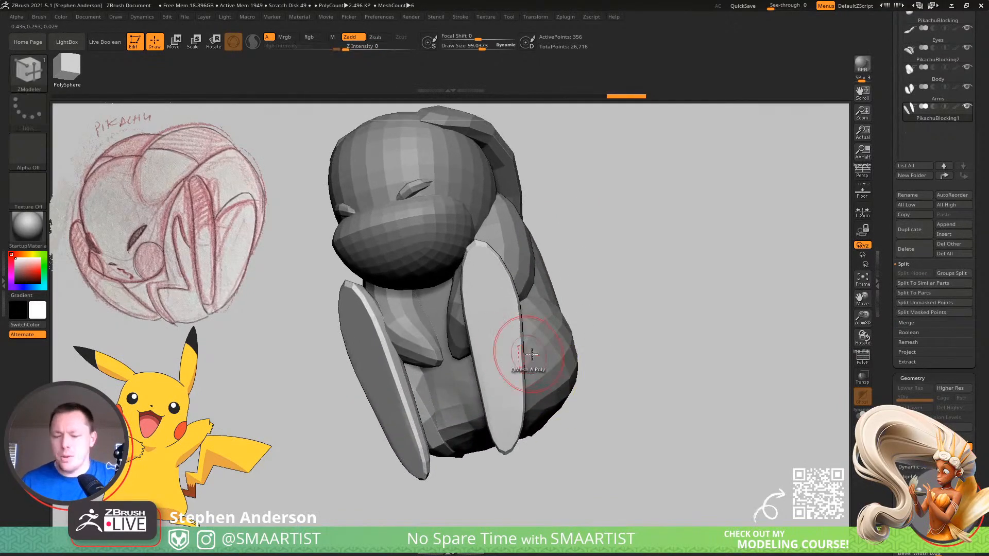
Scale the feet slightly along their length and try the Bend Curve deformer on them
key("w")
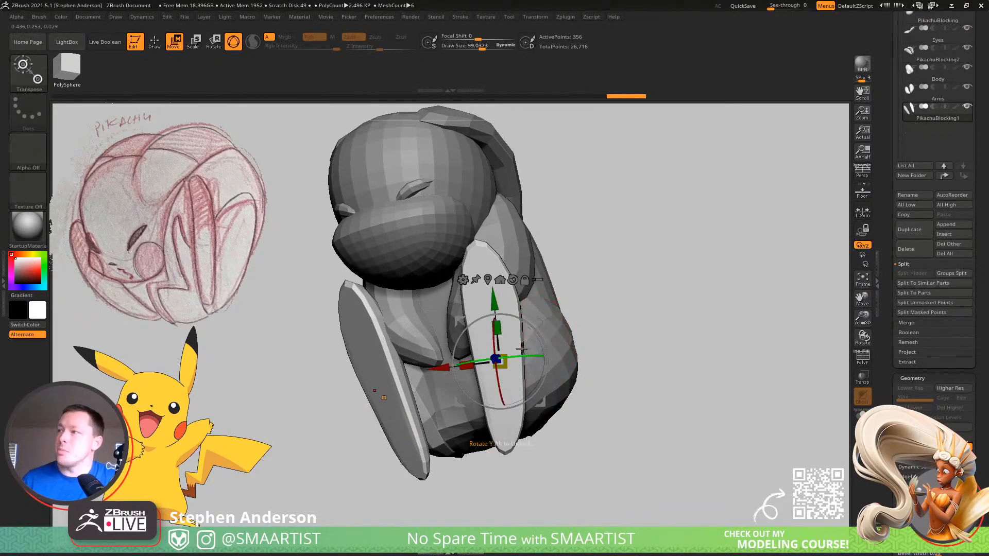
left_click_drag(497, 328, 501, 341)
mouse_move(505, 349)
right_mouse_down()
mouse_move(521, 331)
mouse_move(526, 338)
mouse_move(544, 329)
mouse_move(522, 343)
right_mouse_up()
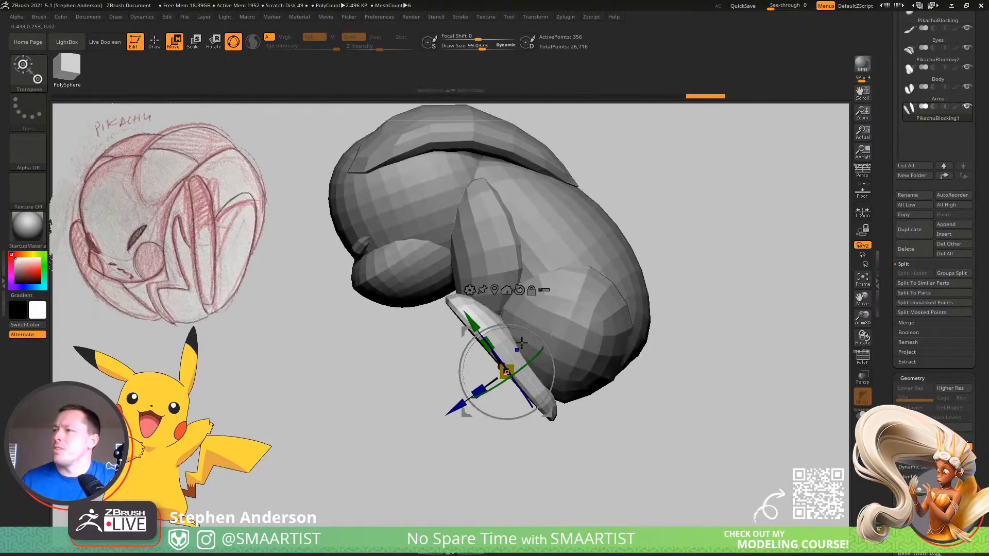
left_click(468, 290)
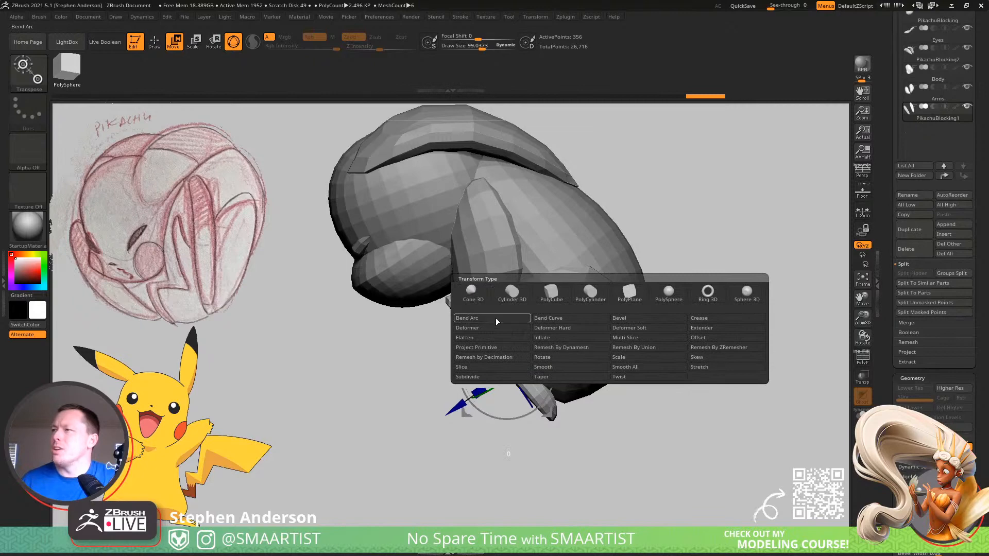
left_click(548, 318)
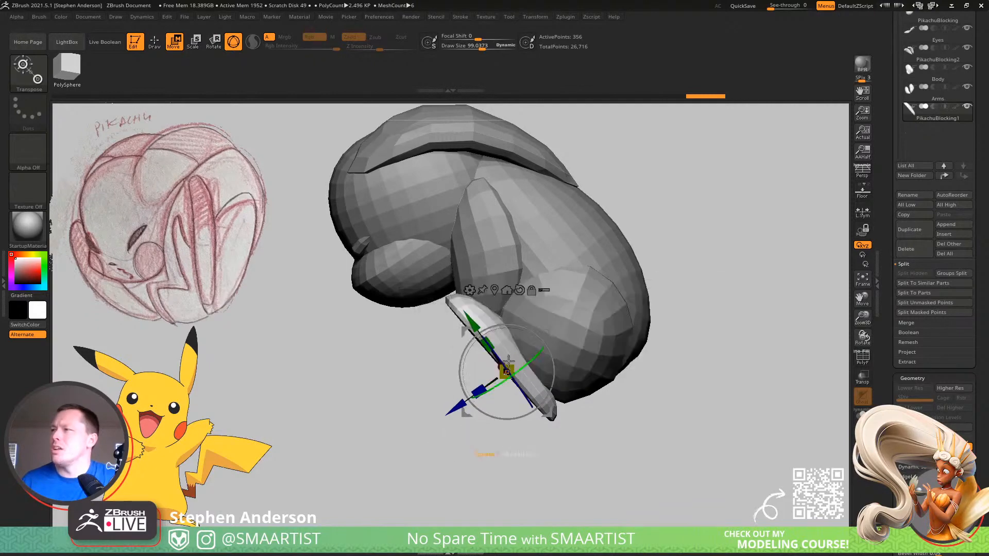
Bend the toe ends of the feet outward with the SnakeHook brush at a draw size of about 243
right_click_drag(599, 328, 521, 335)
key("b")
key("s")
key("h")
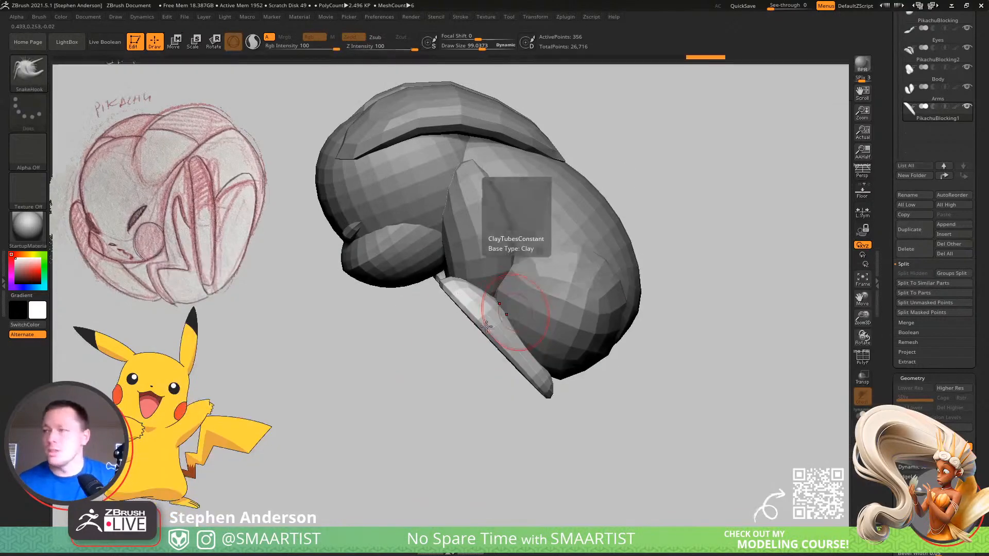
key("s")
mouse_move(436, 278)
left_mouse_down()
mouse_move(446, 277)
mouse_move(429, 292)
mouse_move(453, 288)
left_mouse_up()
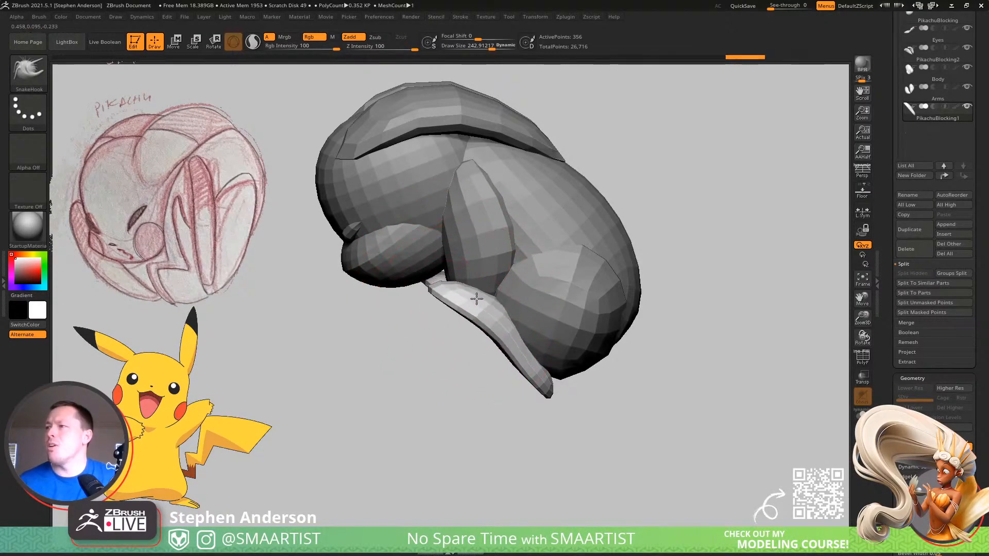
Reposition the feet against the body with the transform gizmo and compare the pose from the front
right_click_drag(523, 349, 458, 390)
key("w")
left_click_drag(462, 382, 449, 376)
left_click_drag(518, 300, 507, 303)
mouse_move(507, 302)
right_mouse_down()
mouse_move(543, 333)
mouse_move(505, 302)
mouse_move(455, 326)
right_mouse_up()
key("q")
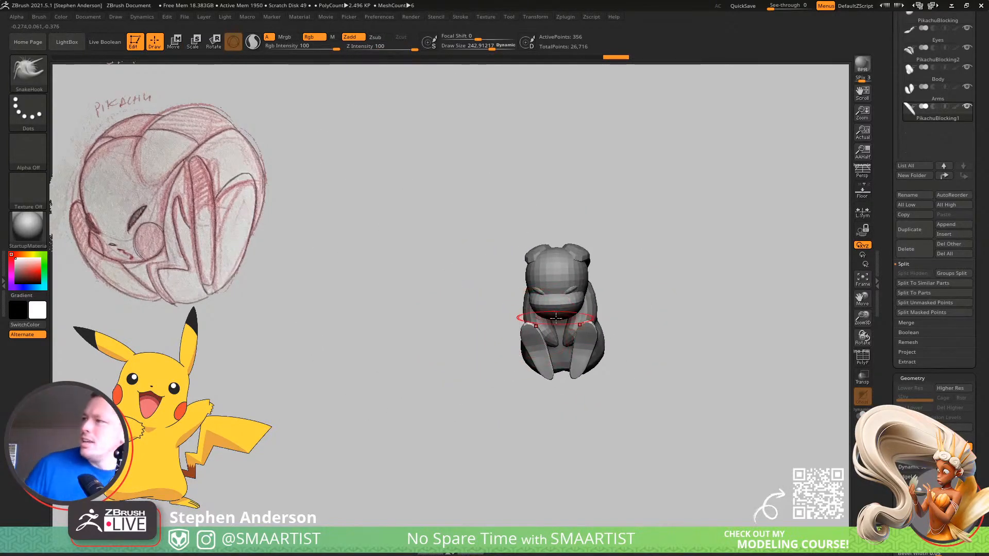
mouse_move(606, 291)
right_mouse_down()
mouse_move(590, 248)
mouse_move(591, 285)
right_mouse_up()
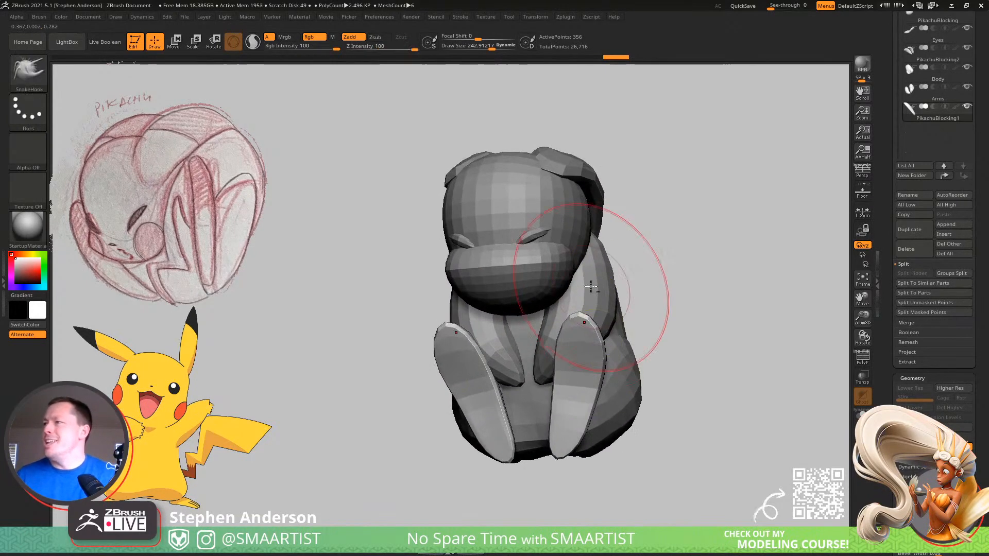
Select the head and eyes subtools together, then slightly move, scale and rotate them toward the body
left_click(592, 276, "alt")
right_click_drag(595, 247, 527, 257)
left_click(554, 242, "alt")
key("w")
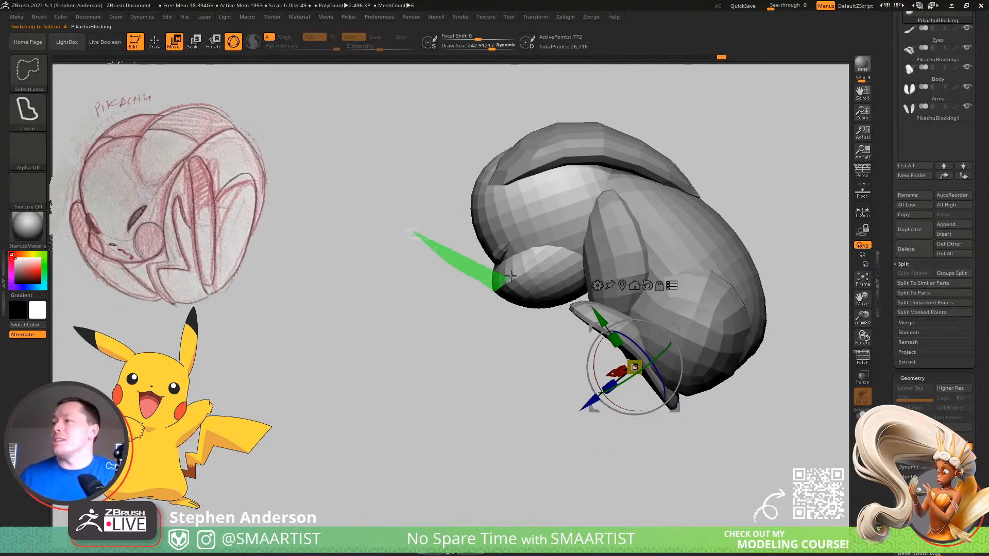
left_click_drag(509, 276, 476, 241, "ctrl+shift")
left_click(573, 190)
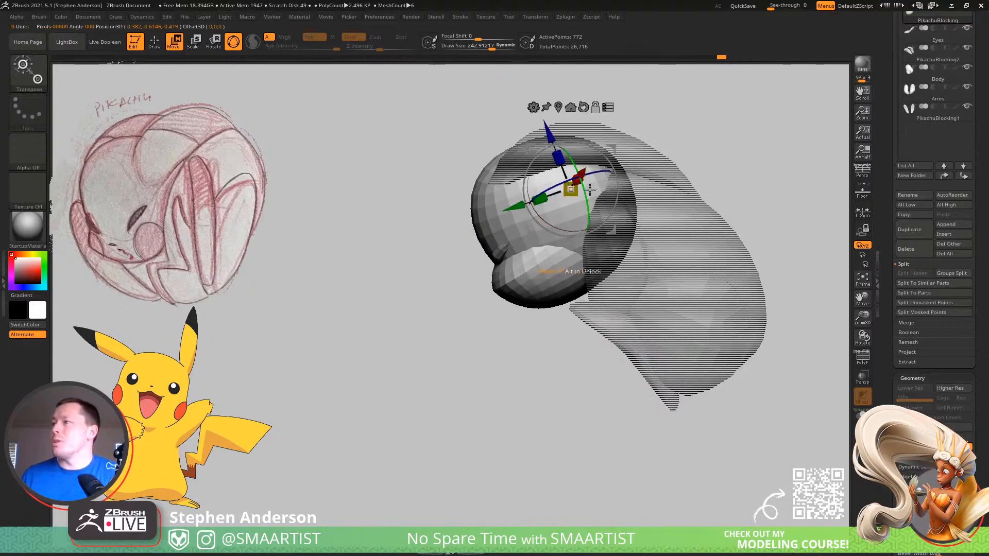
left_click_drag(589, 194, 598, 192)
mouse_move(598, 192)
right_mouse_down()
mouse_move(642, 186)
mouse_move(585, 199)
mouse_move(559, 179)
right_mouse_up()
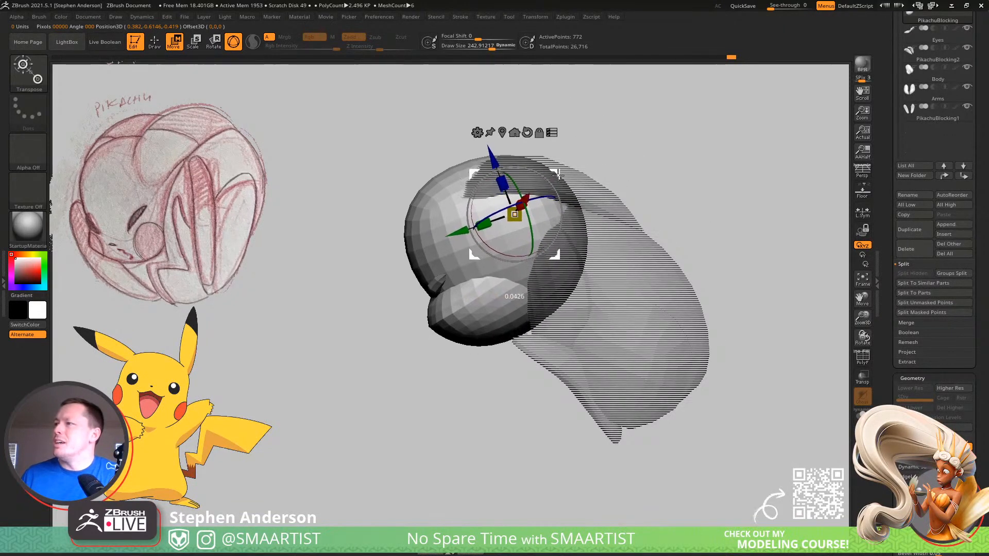
left_click_drag(548, 181, 551, 178)
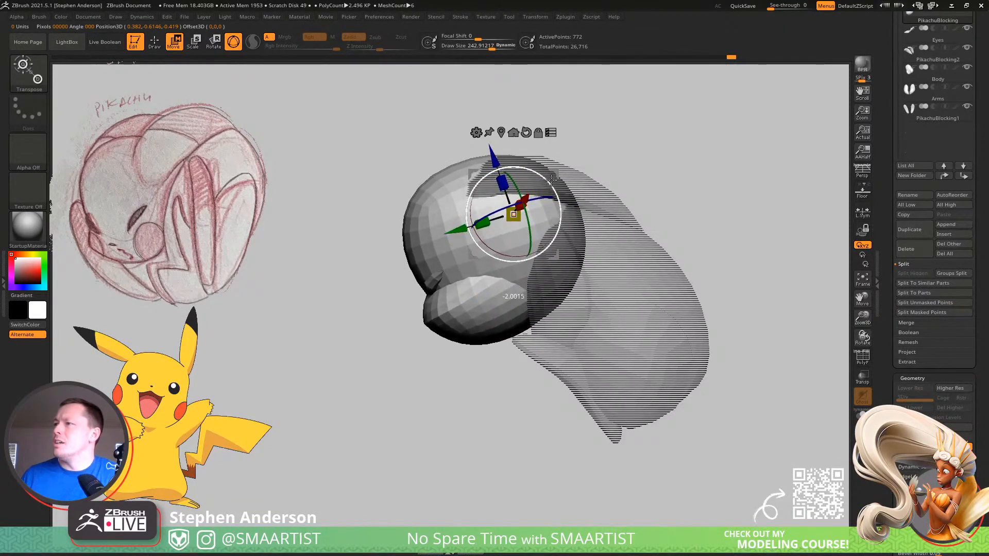
left_click_drag(514, 215, 512, 213)
mouse_move(562, 173)
right_mouse_down()
mouse_move(638, 194)
mouse_move(658, 157)
right_mouse_up()
mouse_move(637, 117)
right_mouse_down()
mouse_move(697, 199)
mouse_move(732, 194)
mouse_move(685, 198)
right_mouse_up()
Nudge the head and eyes together again to refine their position over the arms and feet
key("b")
key("s")
key("h")
key("q")
mouse_move(684, 248)
right_mouse_down()
mouse_move(658, 247)
mouse_move(690, 256)
right_mouse_up()
right_click_drag(690, 257, 662, 234)
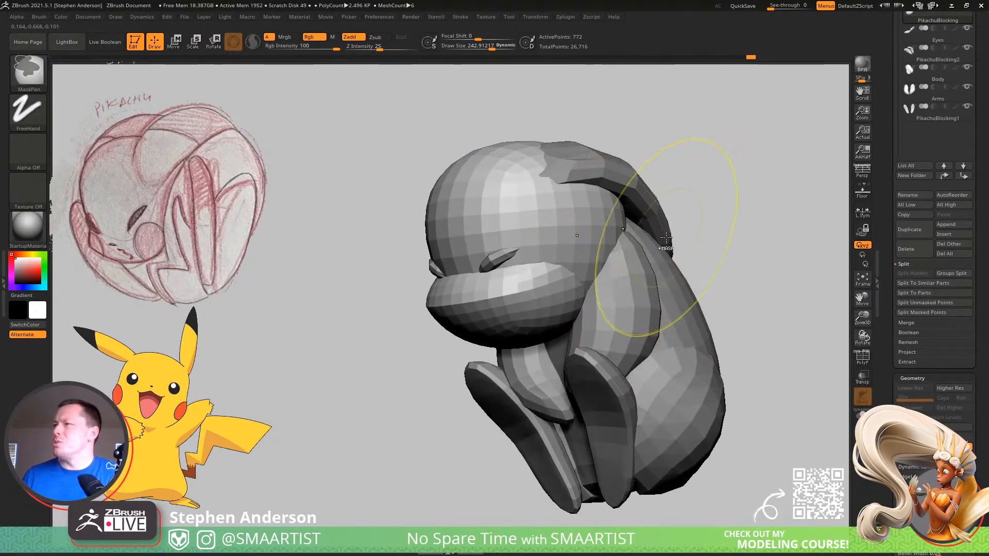
key("w")
right_click_drag(673, 149, 704, 143)
left_click(640, 126)
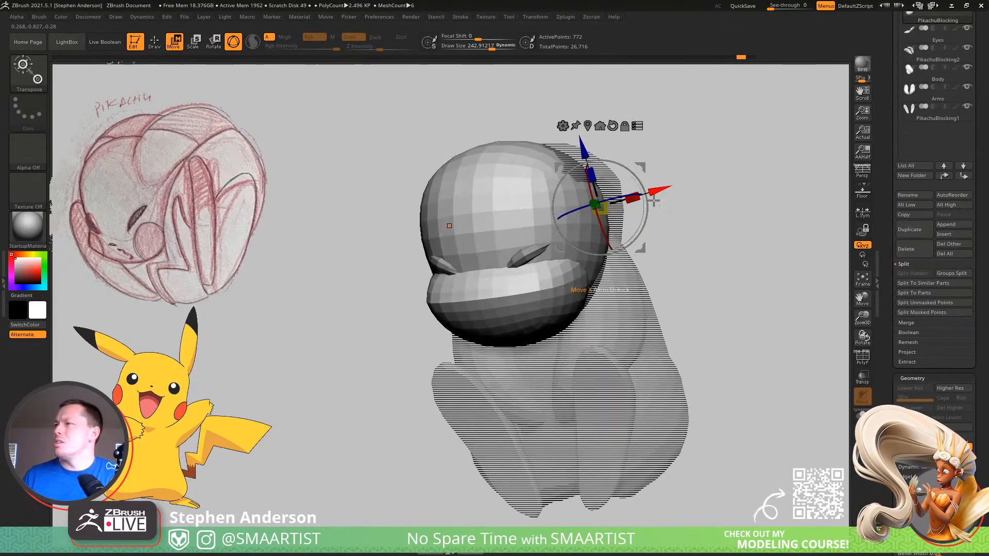
right_click_drag(560, 243, 628, 221)
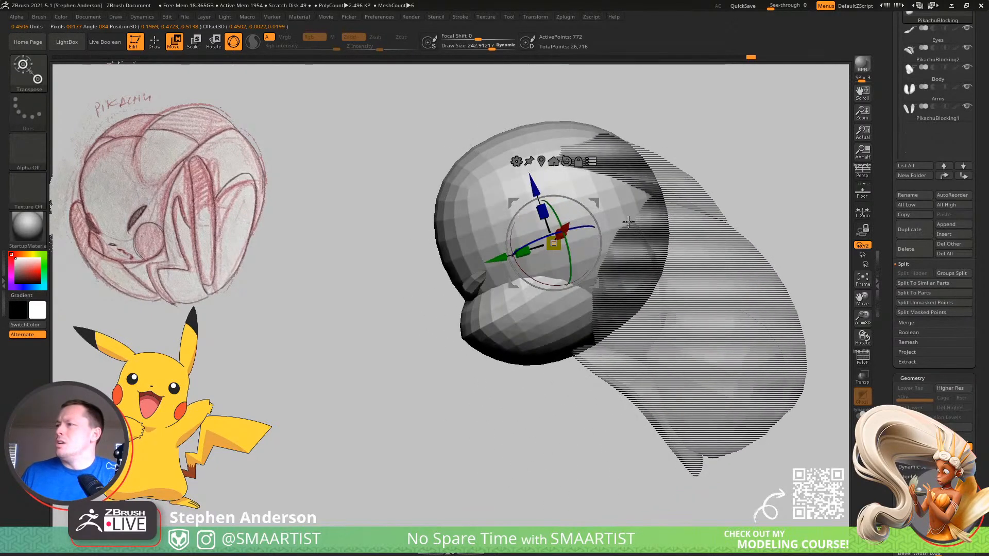
left_click_drag(554, 244, 558, 247)
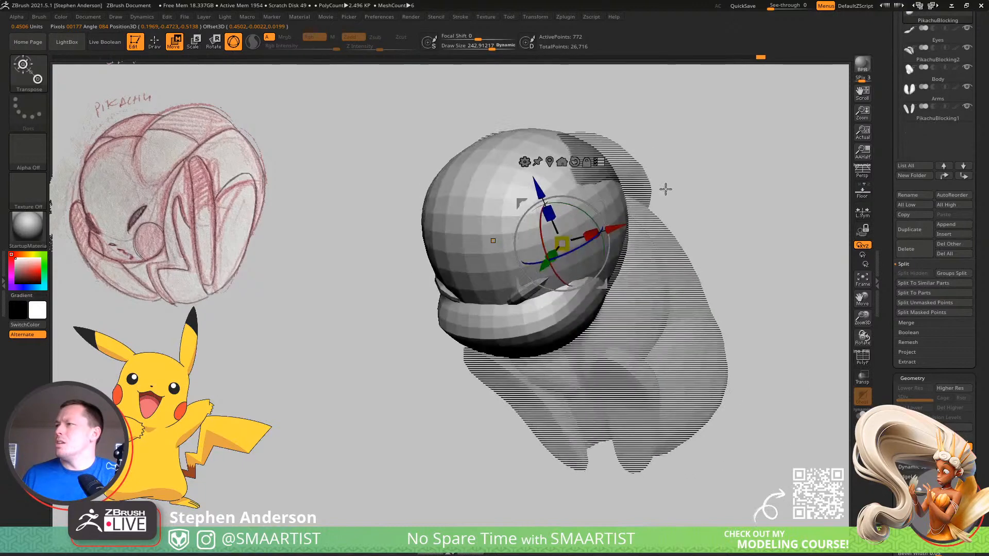
mouse_move(628, 247)
right_mouse_down()
mouse_move(669, 220)
mouse_move(667, 233)
mouse_move(644, 237)
mouse_move(585, 235)
mouse_move(643, 215)
mouse_move(583, 225)
mouse_move(644, 215)
mouse_move(535, 275)
mouse_move(536, 311)
right_mouse_up()
left_click(486, 127)
key("q")
Select the feet subtool and reshape their curve with the SnakeHook brush so the toes tilt up toward the muzzle
right_click_drag(537, 312, 587, 337)
left_click(397, 304, "alt")
key("s")
mouse_move(395, 303)
left_mouse_down()
mouse_move(454, 265)
mouse_move(474, 268)
left_mouse_up()
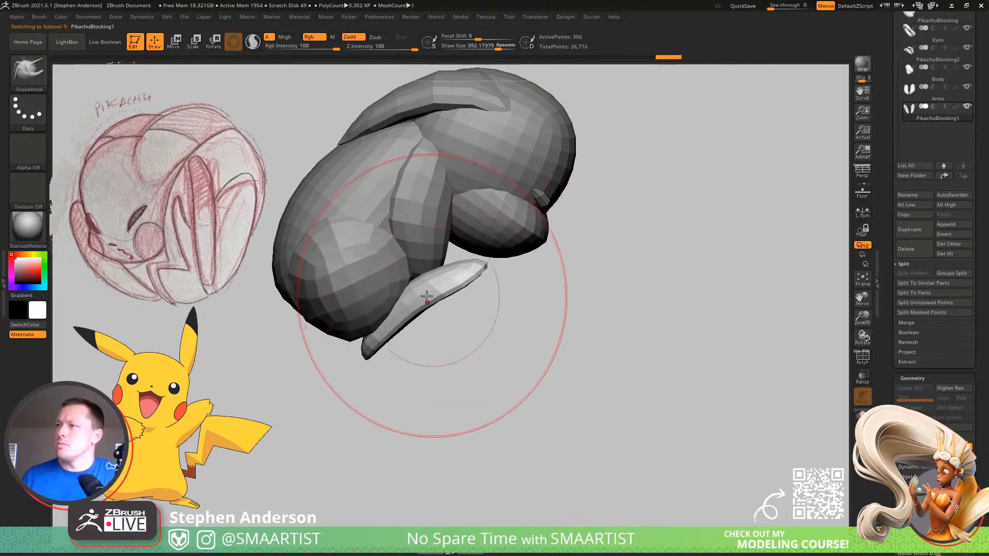
mouse_move(461, 282)
right_mouse_down()
mouse_move(412, 266)
mouse_move(473, 273)
mouse_move(435, 360)
right_mouse_up()
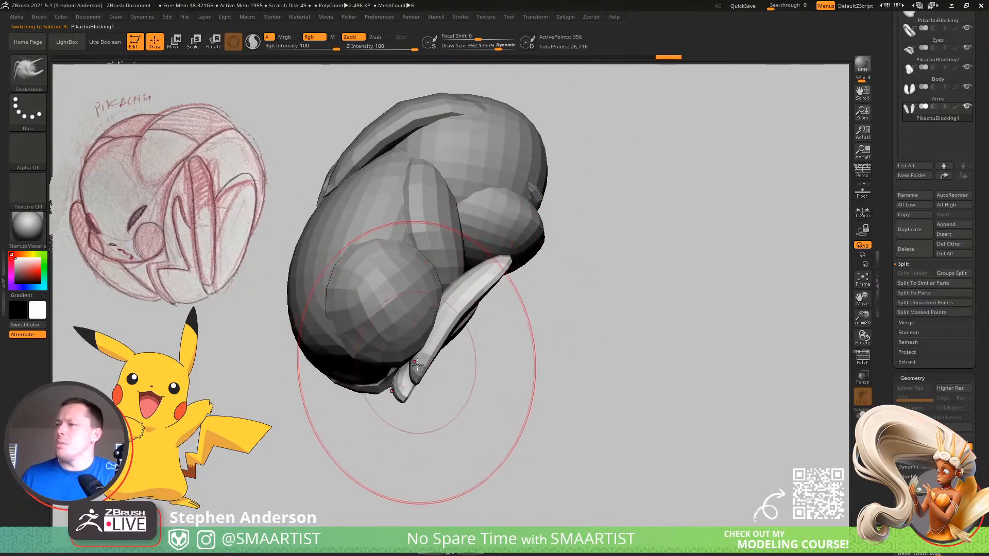
left_click_drag(482, 273, 474, 267)
key("s")
right_click_drag(470, 268, 475, 306)
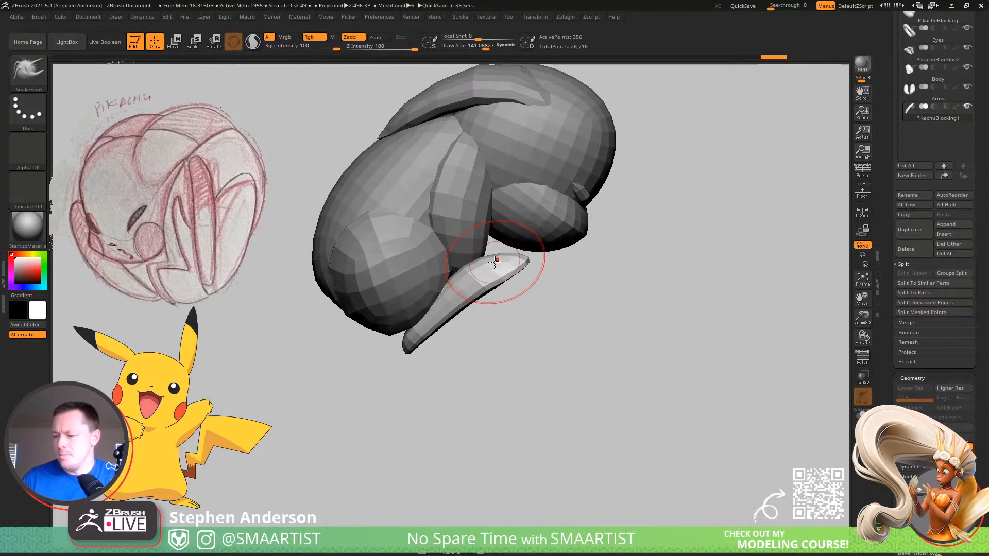
Select the Body subtool and mask everything on it except the thighs
right_click_drag(573, 222, 391, 298)
left_click(397, 290, "alt")
key("w")
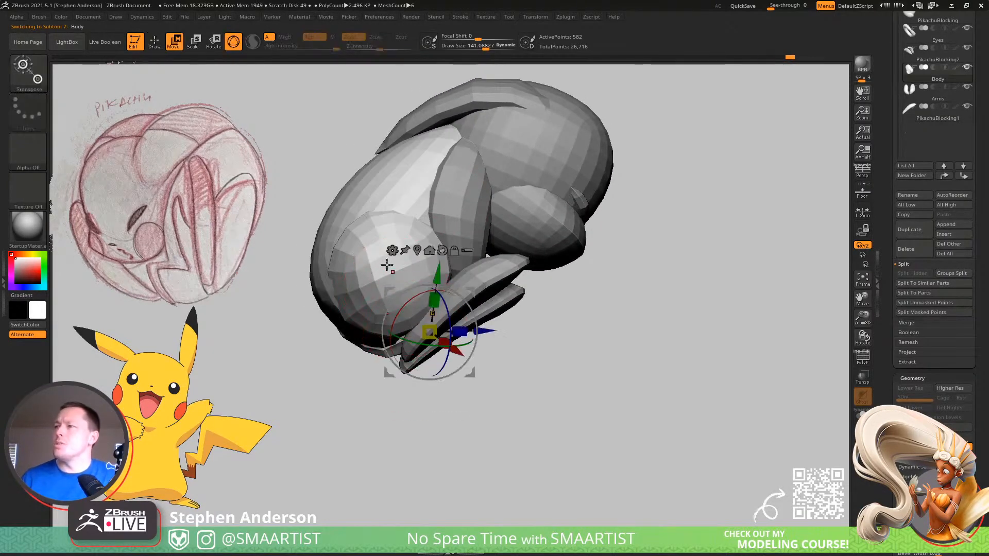
key("q")
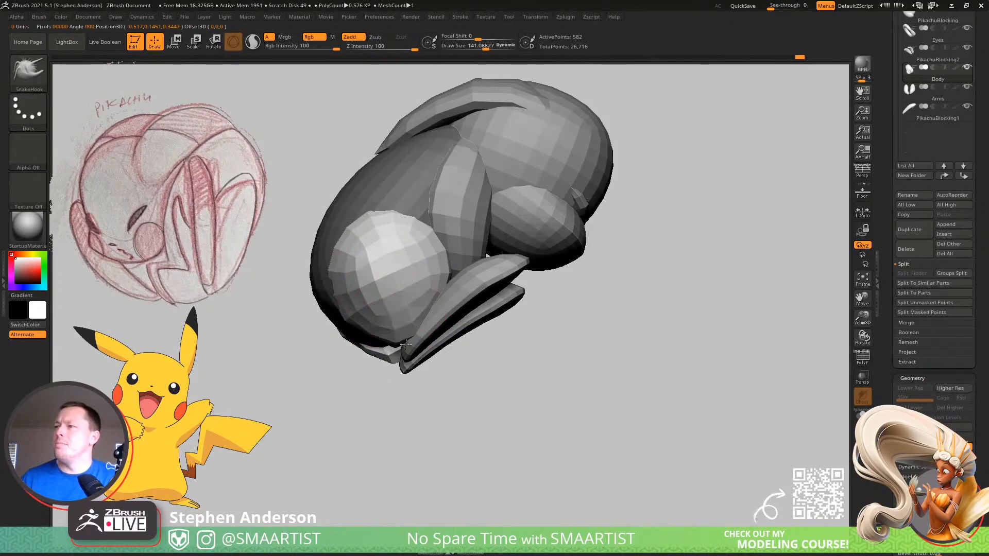
mouse_move(409, 350)
right_mouse_down()
mouse_move(370, 362)
mouse_move(354, 340)
mouse_move(417, 345)
right_mouse_up()
right_click_drag(481, 312, 556, 258, "ctrl")
right_click_drag(592, 297, 546, 361)
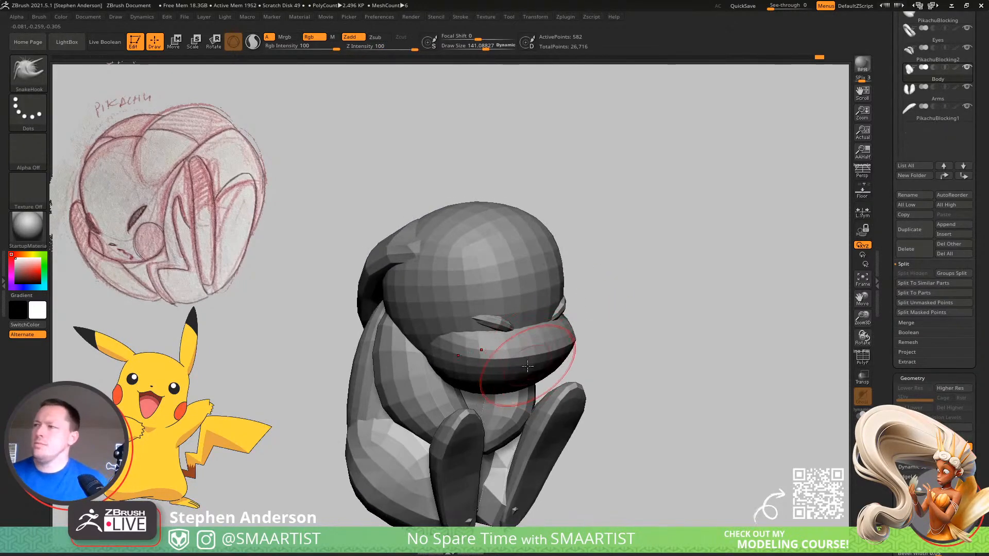
Adjust the inner thigh corner beside the lower end of the foot with the SnakeHook brush at about size 53
right_click_drag(552, 350, 525, 379)
key("s")
left_click_drag(444, 481, 433, 480)
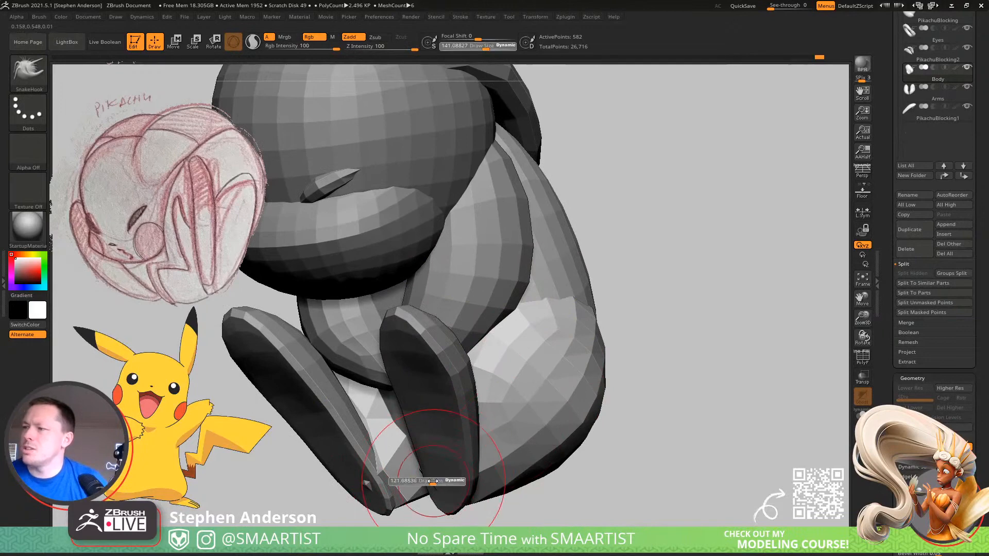
right_click_drag(435, 486, 360, 492)
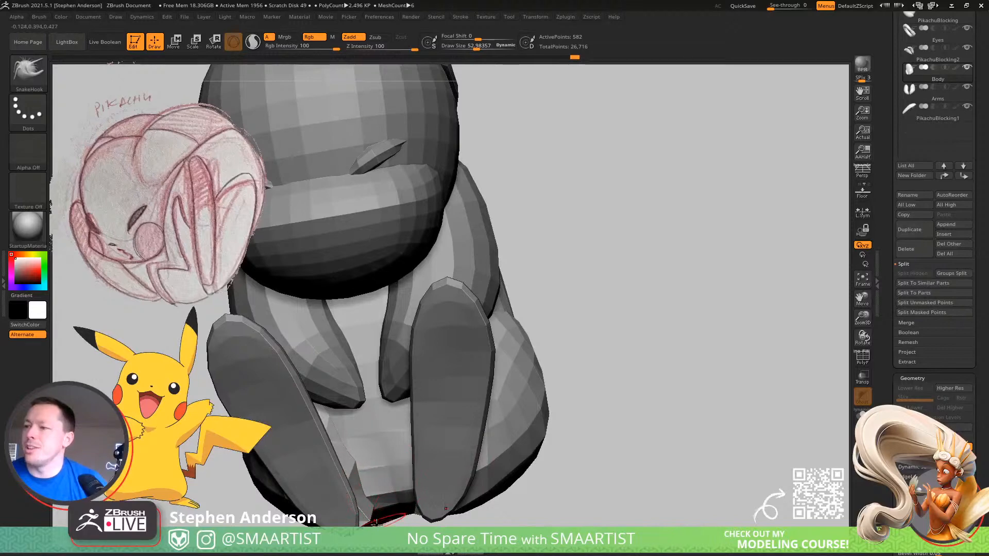
right_click_drag(344, 522, 362, 431)
left_click_drag(337, 432, 348, 426)
right_click_drag(352, 417, 376, 315, "ctrl")
mouse_move(376, 314)
right_mouse_down()
mouse_move(394, 322)
mouse_move(418, 371)
mouse_move(402, 397)
right_mouse_up()
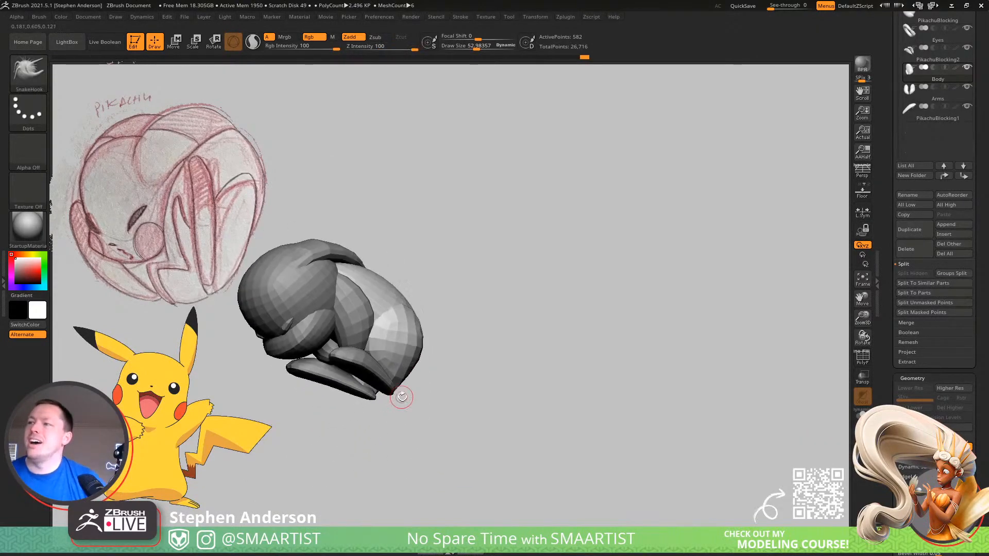
right_click_drag(392, 361, 400, 379)
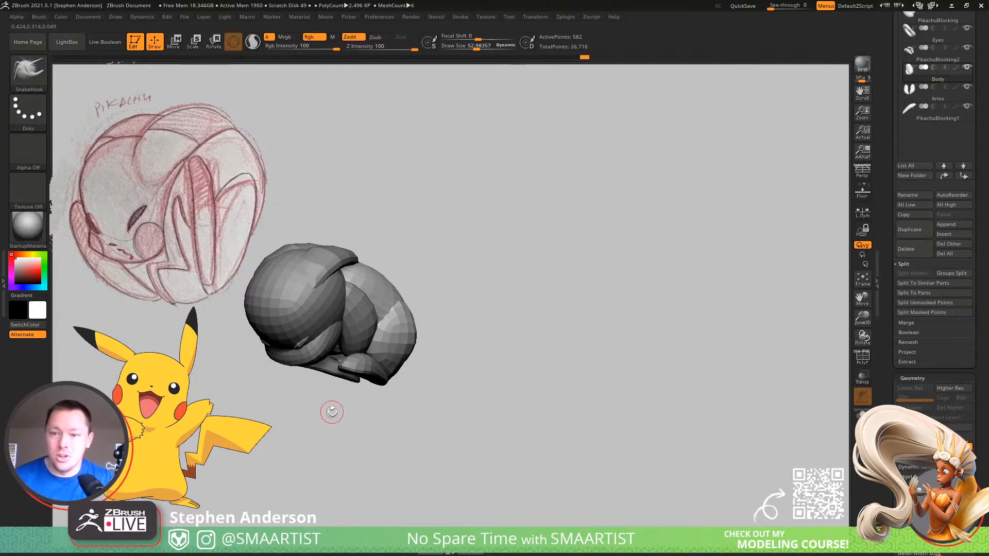
Select the PikachuBlocking2 ears subtool and pull the ear bases forward over the head with the SnakeHook brush at about size 264
right_click_drag(307, 312, 366, 188)
left_click(399, 184, "alt")
left_click_drag(378, 191, 379, 190)
left_click_drag(378, 194, 351, 194)
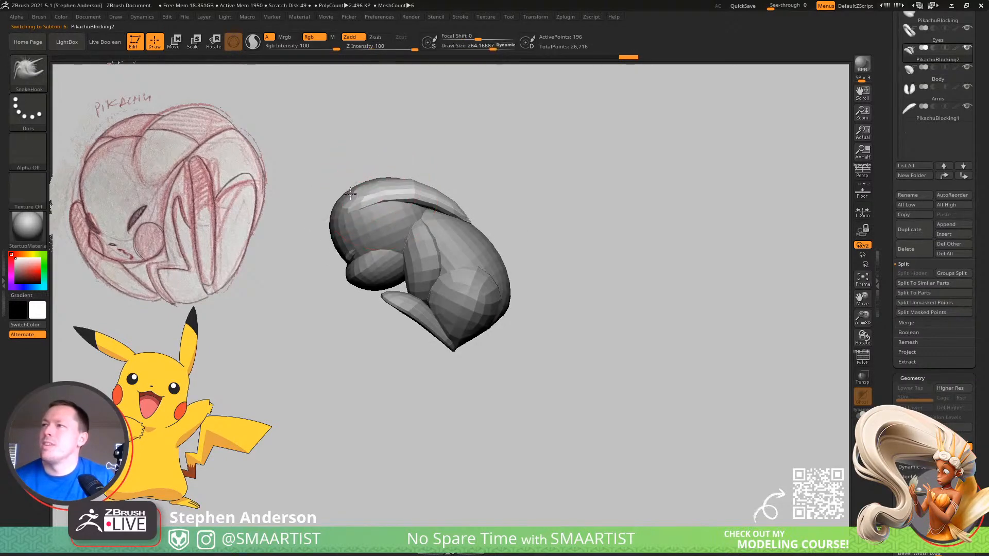
right_click_drag(354, 199, 397, 224)
mouse_move(352, 190)
right_mouse_down()
mouse_move(378, 153)
mouse_move(353, 148)
mouse_move(361, 192)
mouse_move(368, 185)
mouse_move(397, 202)
mouse_move(407, 159)
mouse_move(366, 174)
mouse_move(375, 194)
mouse_move(365, 250)
right_mouse_up()
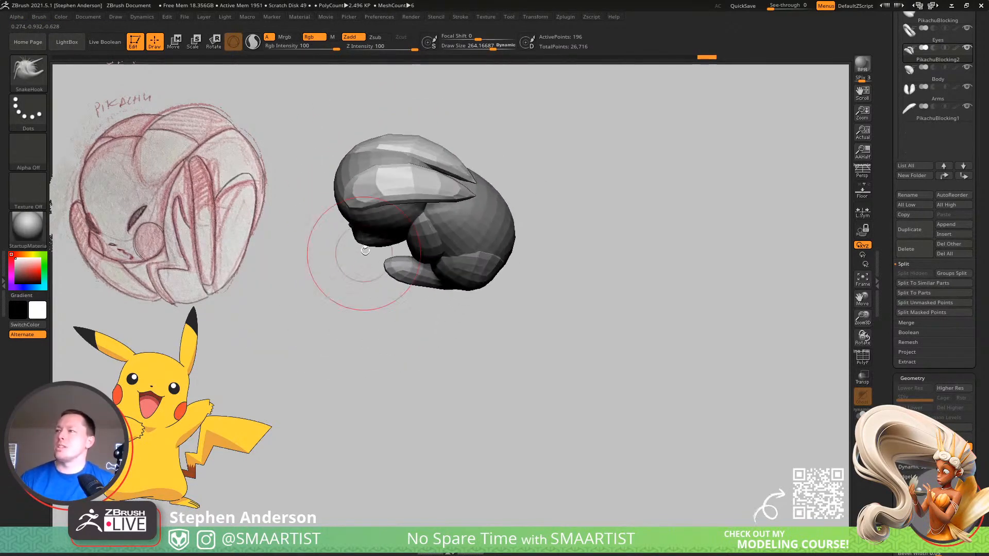
mouse_move(443, 216)
right_mouse_down()
mouse_move(398, 161)
mouse_move(406, 169)
mouse_move(439, 133)
mouse_move(487, 168)
mouse_move(466, 191)
mouse_move(420, 155)
mouse_move(430, 250)
mouse_move(391, 203)
mouse_move(400, 189)
mouse_move(368, 115)
mouse_move(386, 171)
mouse_move(378, 189)
right_mouse_up()
Refine the ears' upper contour and the area near their tips with the Move brush, reducing its draw size to about 89
key("w")
key("b")
key("m")
key("v")
key("s")
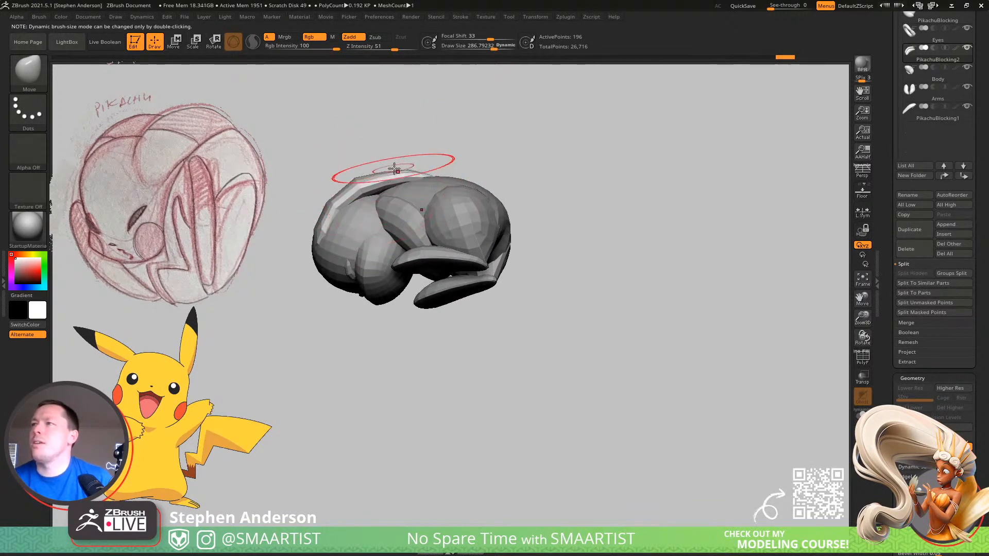
left_click_drag(407, 171, 402, 171)
mouse_move(412, 165)
right_mouse_down("ctrl")
mouse_move(489, 103)
mouse_move(471, 194)
right_mouse_up("ctrl")
left_click_drag(472, 182, 475, 185)
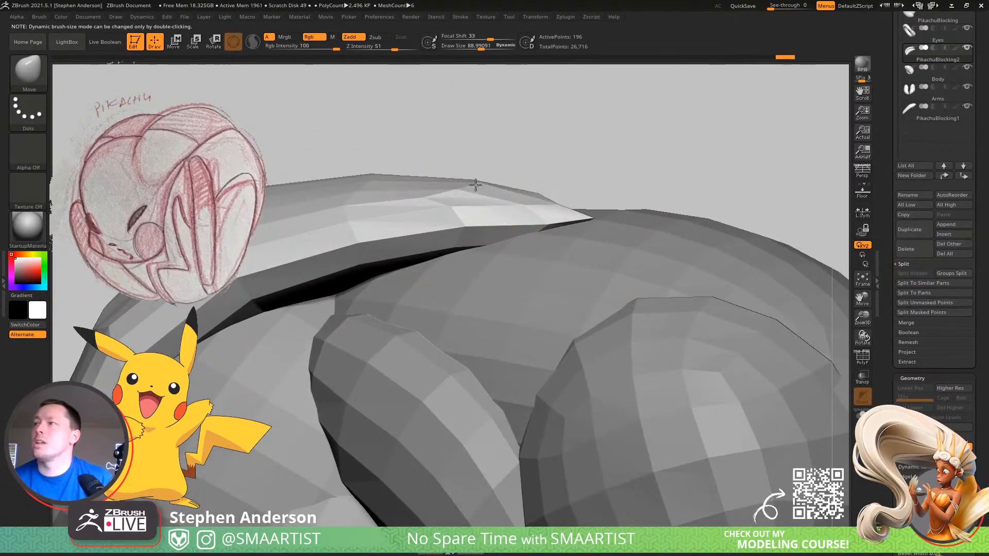
Adjust the ears' upper edges near their tips with the Move brush, raising its draw size from about 89 to 141
mouse_move(471, 195)
right_mouse_down()
mouse_move(495, 185)
mouse_move(469, 176)
right_mouse_up()
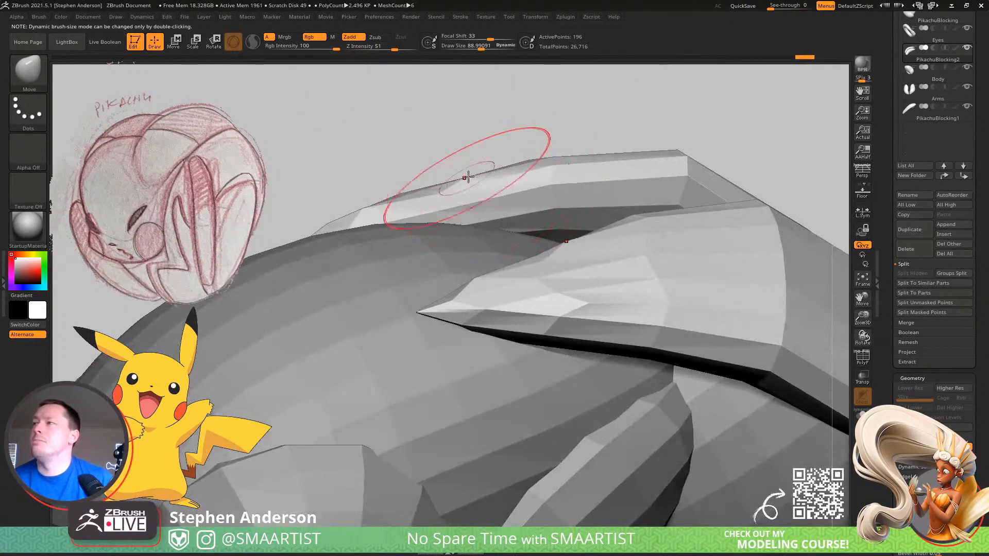
mouse_move(555, 159)
left_mouse_down()
mouse_move(565, 188)
mouse_move(557, 192)
left_mouse_up()
key("s")
right_click_drag(553, 201, 564, 219)
key("s")
mouse_move(564, 219)
left_mouse_down()
mouse_move(551, 218)
mouse_move(552, 235)
left_mouse_up()
Reshape the wide ear bases where they lie against the head with the Move brush
mouse_move(651, 185)
right_mouse_down()
mouse_move(648, 202)
mouse_move(474, 210)
mouse_move(578, 214)
mouse_move(539, 206)
mouse_move(561, 195)
mouse_move(515, 229)
mouse_move(441, 210)
mouse_move(463, 176)
mouse_move(539, 201)
mouse_move(452, 192)
mouse_move(510, 194)
mouse_move(505, 205)
mouse_move(464, 190)
mouse_move(515, 172)
mouse_move(525, 183)
right_mouse_up()
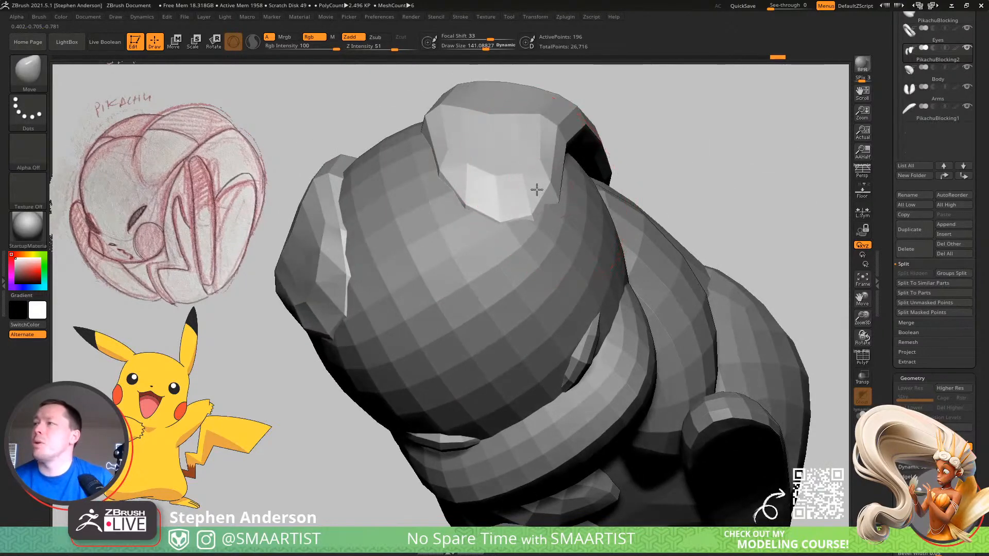
key("s")
left_click_drag(506, 215, 500, 216)
left_click_drag(500, 220, 473, 207)
key("f")
Select the Body subtool and reshape the upper back and shoulder beneath the ears with the Move brush at about size 582
right_click_drag(419, 106, 543, 218)
right_click_drag(612, 233, 493, 219)
right_click_drag(494, 218, 484, 273, "ctrl")
mouse_move(394, 256)
right_mouse_down("alt")
mouse_move(477, 233)
mouse_move(462, 201)
mouse_move(497, 309)
mouse_move(524, 259)
mouse_move(466, 258)
mouse_move(452, 242)
mouse_move(410, 267)
mouse_move(371, 200)
mouse_move(257, 126)
mouse_move(419, 221)
mouse_move(367, 215)
mouse_move(391, 212)
mouse_move(370, 222)
mouse_move(371, 199)
right_mouse_up("alt")
left_click(371, 222, "alt")
key("s")
left_click_drag(373, 199, 397, 198)
left_click_drag(429, 206, 432, 195)
right_click_drag(432, 195, 413, 208)
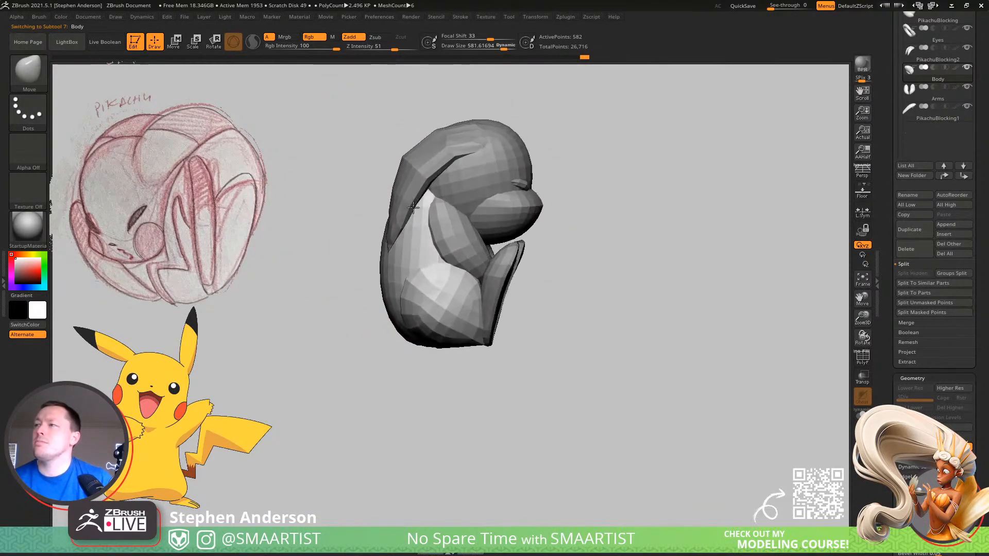
Refine the body's shoulder contour under the ears with the Move brush, reducing its draw size to about 253
mouse_move(453, 265)
right_mouse_down()
mouse_move(403, 249)
mouse_move(453, 186)
right_mouse_up()
mouse_move(453, 186)
left_mouse_down()
mouse_move(433, 192)
mouse_move(454, 189)
left_mouse_up()
key("s")
mouse_move(454, 190)
right_mouse_down()
mouse_move(479, 190)
mouse_move(452, 190)
right_mouse_up()
left_click_drag(452, 189, 467, 188)
mouse_move(466, 188)
right_mouse_down()
mouse_move(379, 183)
mouse_move(392, 148)
mouse_move(380, 143)
mouse_move(402, 180)
mouse_move(397, 232)
mouse_move(397, 150)
right_mouse_up()
Select the Arms subtool and adjust the upper end of the arms with the Move brush at about size 253
key("shift")
left_click(397, 232, "alt")
left_click_drag(397, 172, 404, 157)
mouse_move(394, 199)
right_mouse_down("ctrl")
mouse_move(366, 157)
mouse_move(367, 192)
mouse_move(437, 204)
mouse_move(410, 194)
mouse_move(465, 233)
mouse_move(368, 159)
right_mouse_up("ctrl")
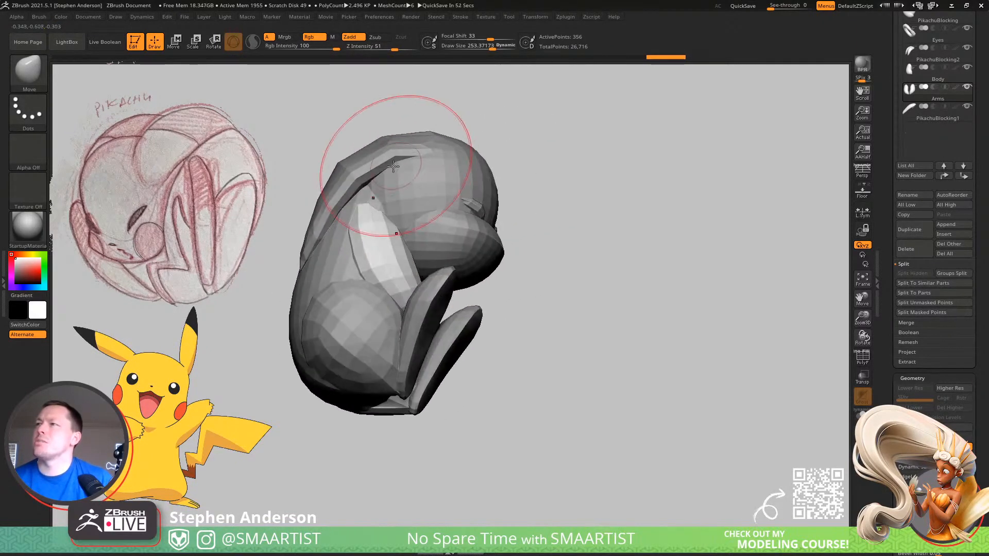
Select the PikachuBlocking head subtool and examine the whole figure's pose from the front, side and below
left_click(354, 174, "alt")
right_click_drag(386, 198, 379, 167)
left_click(423, 193, "alt")
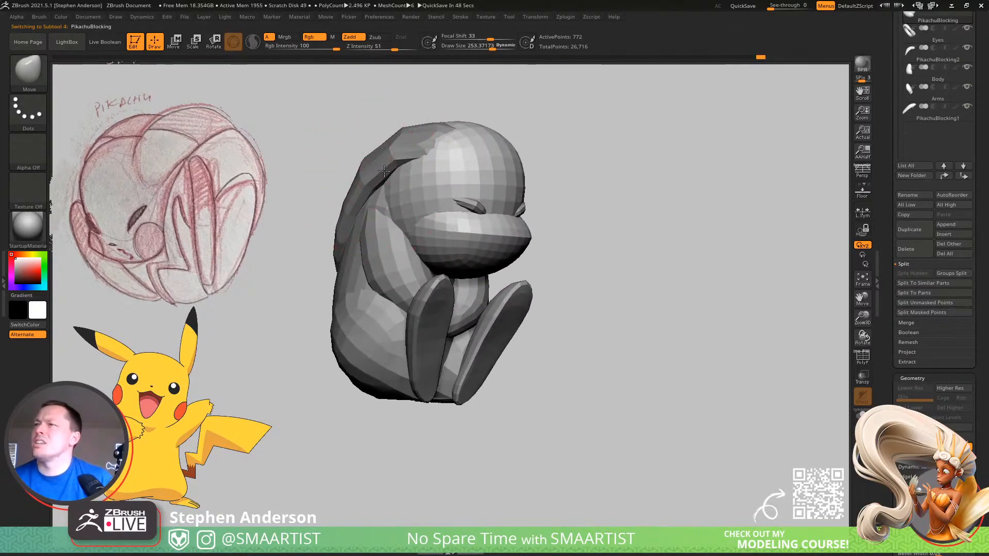
mouse_move(385, 177)
right_mouse_down("ctrl")
mouse_move(404, 217)
mouse_move(354, 176)
mouse_move(395, 236)
right_mouse_up("ctrl")
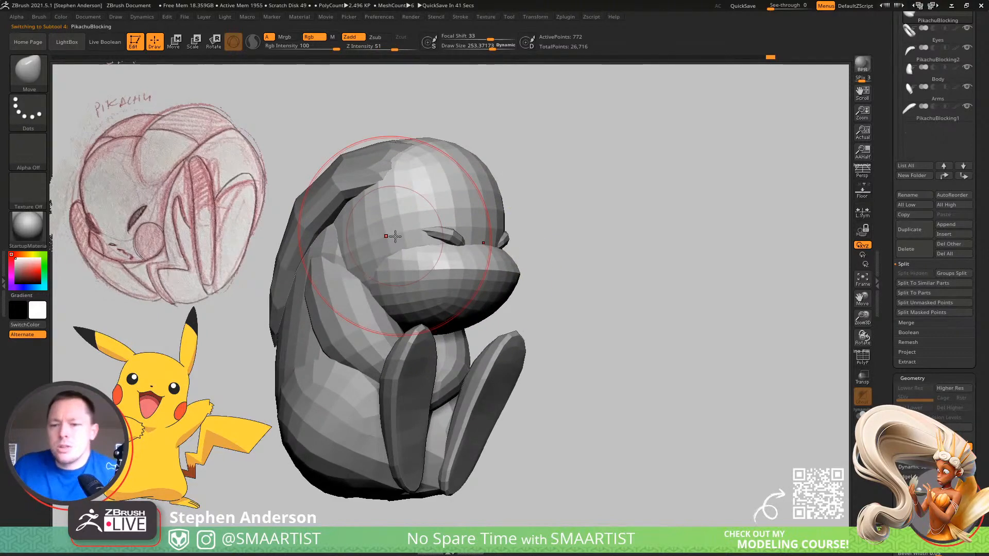
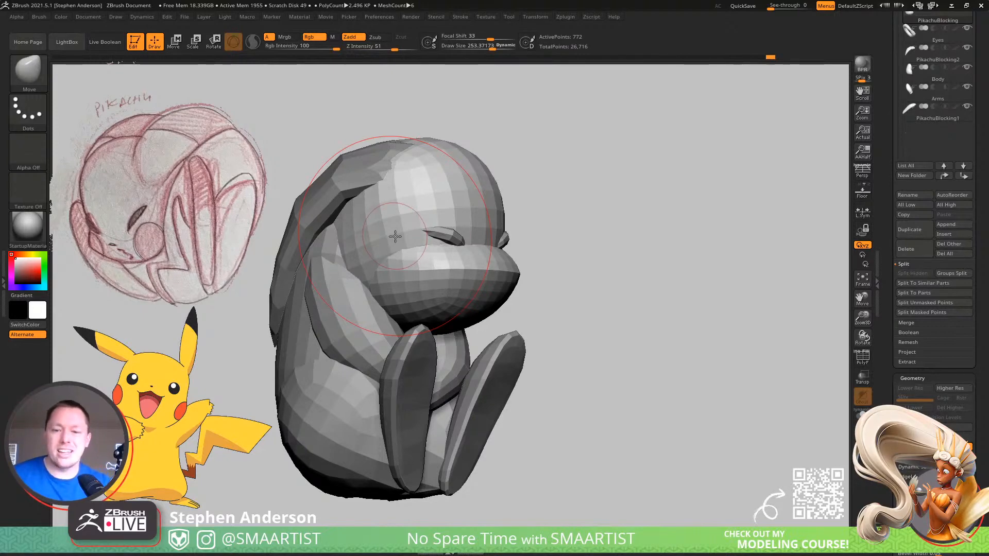
left_click_drag(594, 300, 564, 316, "shift")
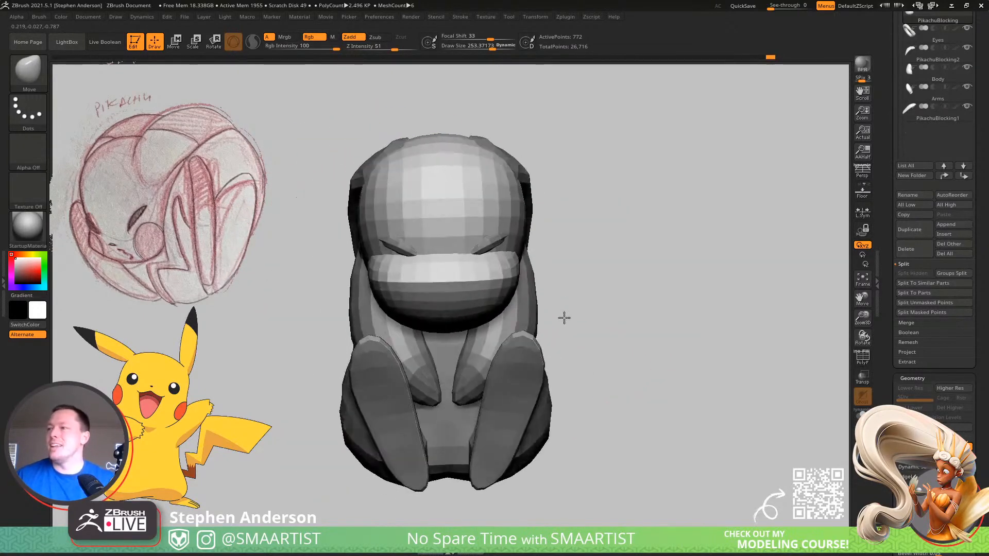
left_click_drag(577, 350, 557, 260)
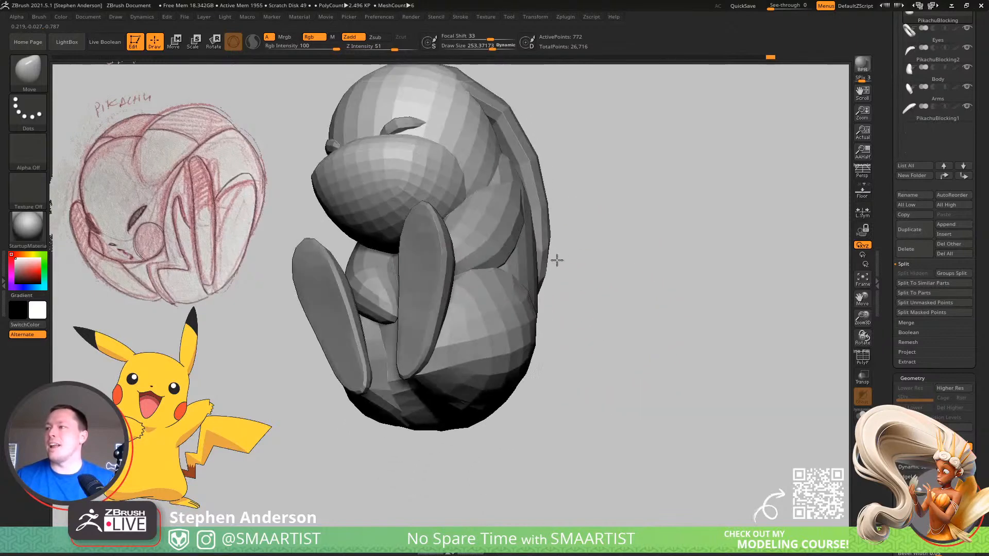
Select the Body subtool and reshape the hips' outer contour with the Move brush at about sizes 489 and 311
left_click(509, 332, "alt")
left_click_drag(566, 329, 518, 301)
key("s")
mouse_move(551, 295)
left_mouse_down()
mouse_move(510, 273)
mouse_move(509, 287)
mouse_move(540, 309)
mouse_move(530, 376)
mouse_move(503, 302)
left_mouse_up()
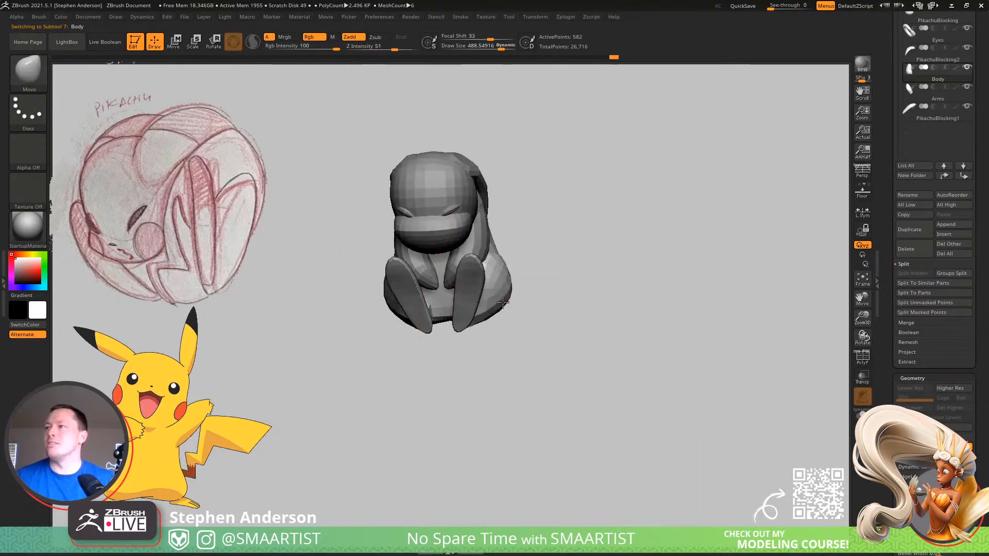
mouse_move(510, 315)
right_mouse_down()
mouse_move(508, 295)
mouse_move(530, 335)
right_mouse_up()
right_click_drag(541, 286, 521, 269)
key("s")
left_click_drag(520, 269, 513, 269)
Adjust the curve of the back and rump in side view with the Move brush at about size 543
right_click_drag(505, 273, 524, 311)
key("w")
key("q")
mouse_move(521, 368)
right_mouse_down("ctrl")
mouse_move(555, 414)
mouse_move(539, 389)
mouse_move(525, 449)
mouse_move(499, 315)
right_mouse_up("ctrl")
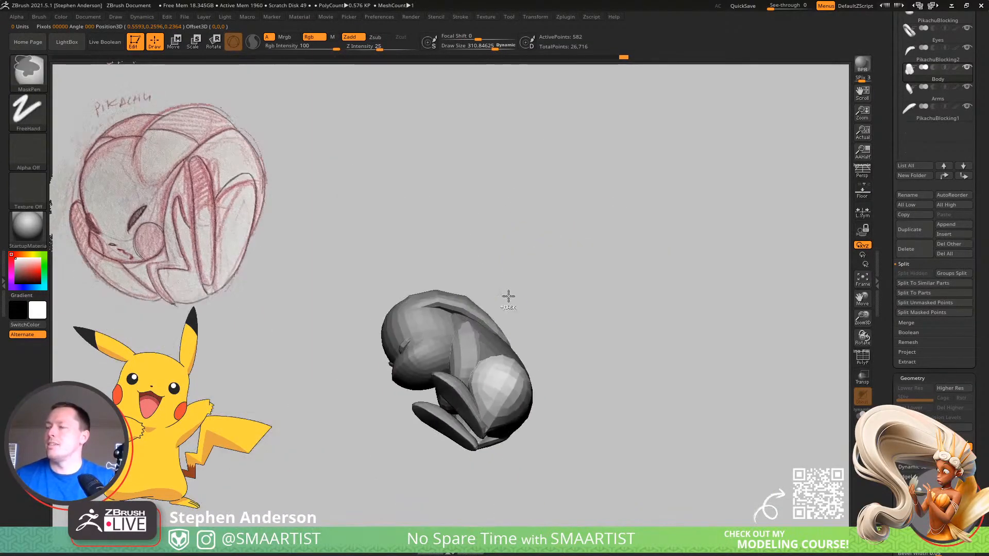
mouse_move(585, 304)
right_mouse_down()
mouse_move(627, 339)
mouse_move(631, 325)
mouse_move(659, 333)
mouse_move(677, 326)
mouse_move(614, 278)
mouse_move(659, 279)
right_mouse_up()
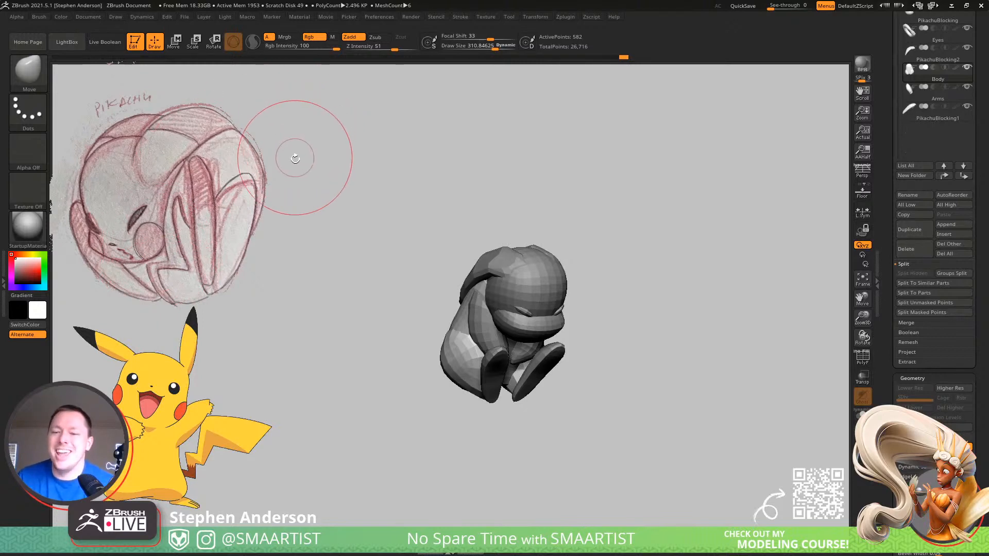
mouse_move(524, 387)
left_mouse_down()
mouse_move(448, 360)
mouse_move(572, 369)
mouse_move(515, 361)
mouse_move(485, 293)
mouse_move(452, 299)
mouse_move(482, 303)
left_mouse_up()
key("s")
right_click_drag(482, 303, 489, 295)
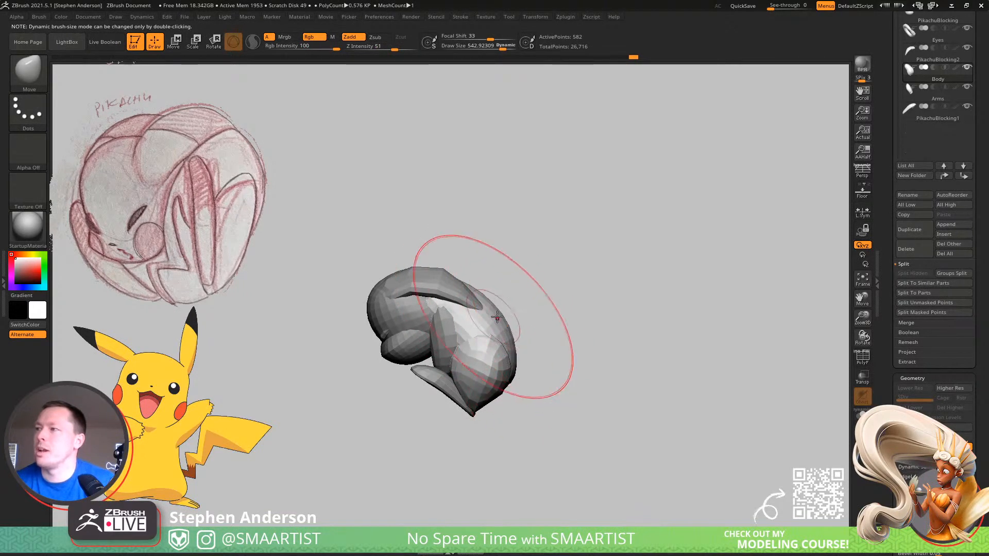
right_click_drag(520, 324, 514, 320)
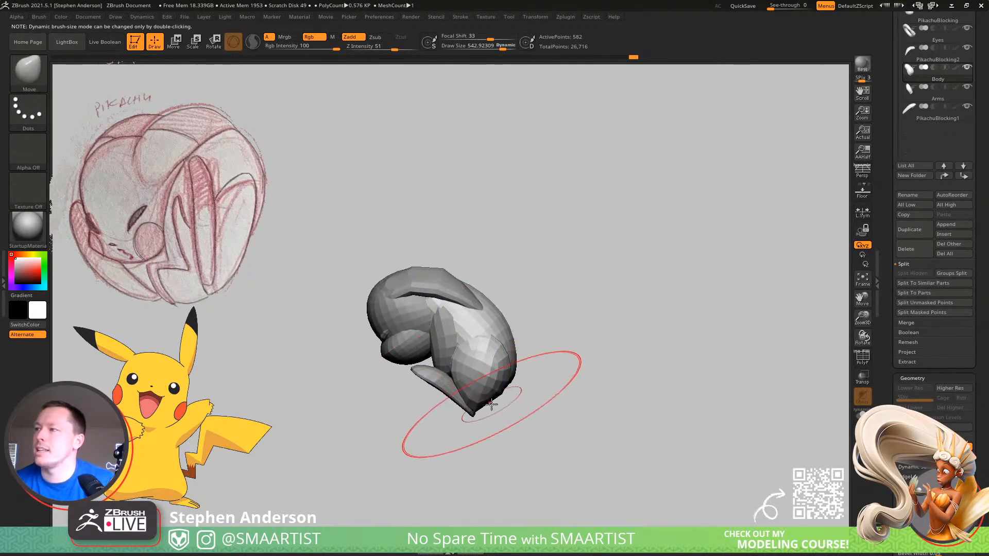
right_click_drag(498, 408, 473, 380)
Mask everything on the Body subtool except the thighs
key("s")
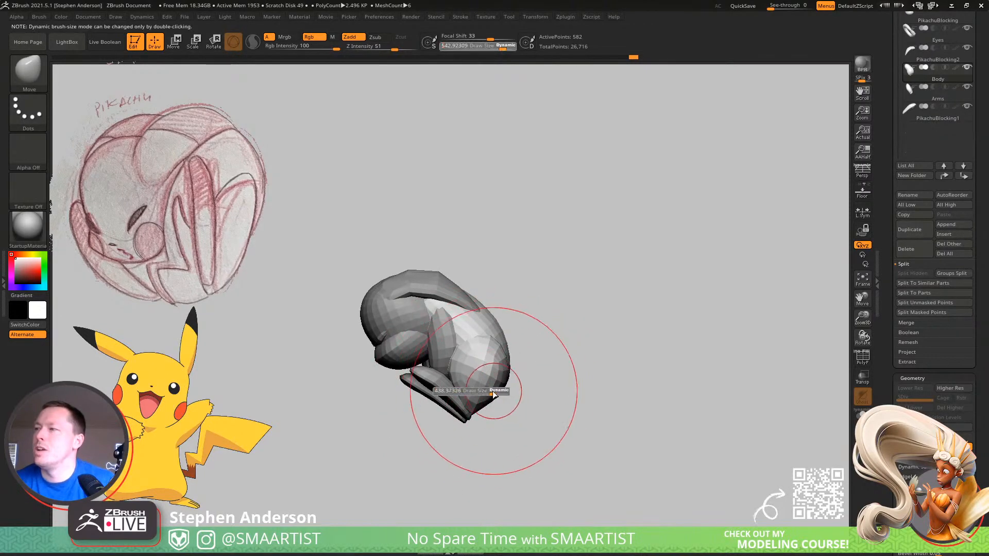
key("w")
left_click_drag(530, 340, 682, 309, "alt")
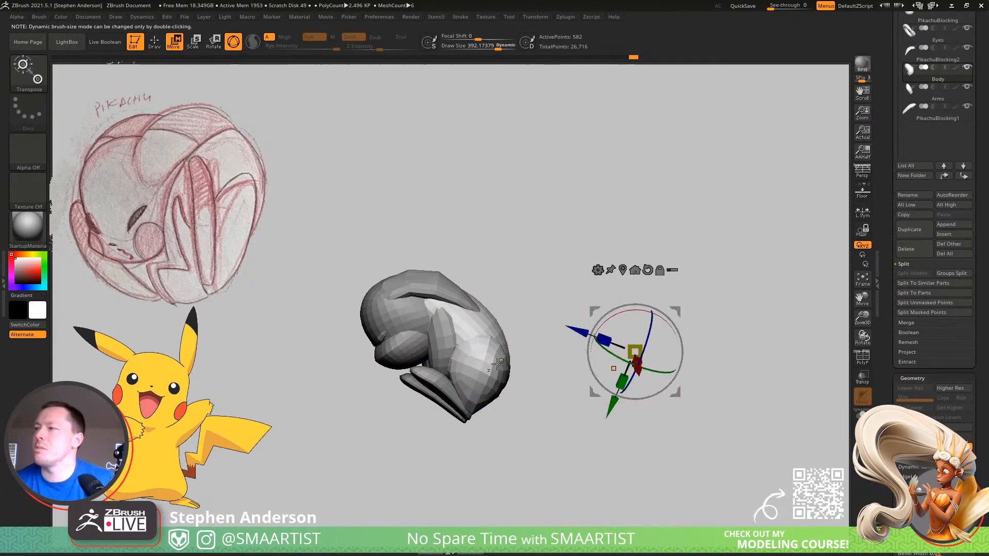
left_click(487, 370, "ctrl")
key("q")
Extend the thighs' lower ends behind the heels with the Move brush at about sizes 187 and 350
right_click_drag(506, 364, 451, 298, "ctrl")
key("s")
left_click_drag(413, 317, 367, 306)
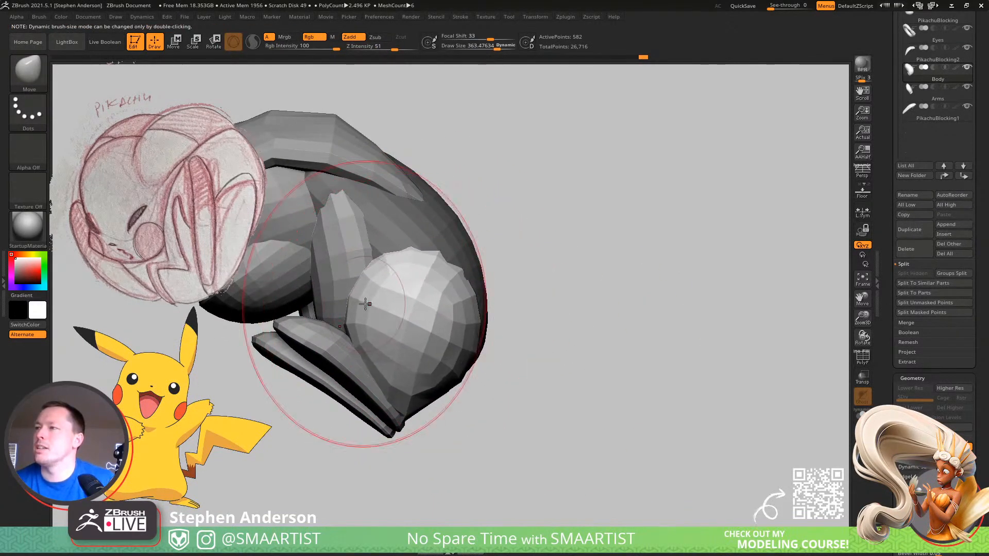
key("s")
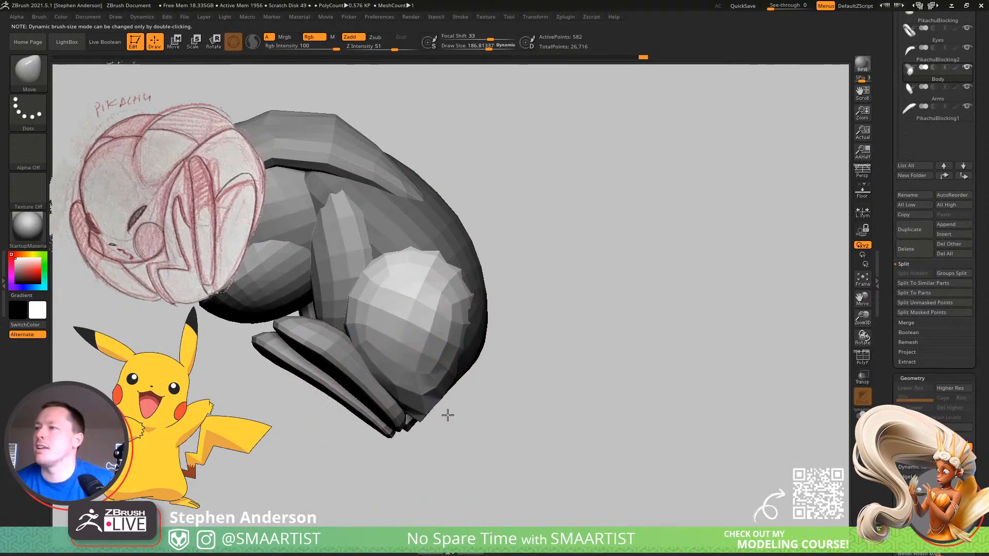
left_click_drag(438, 394, 428, 405)
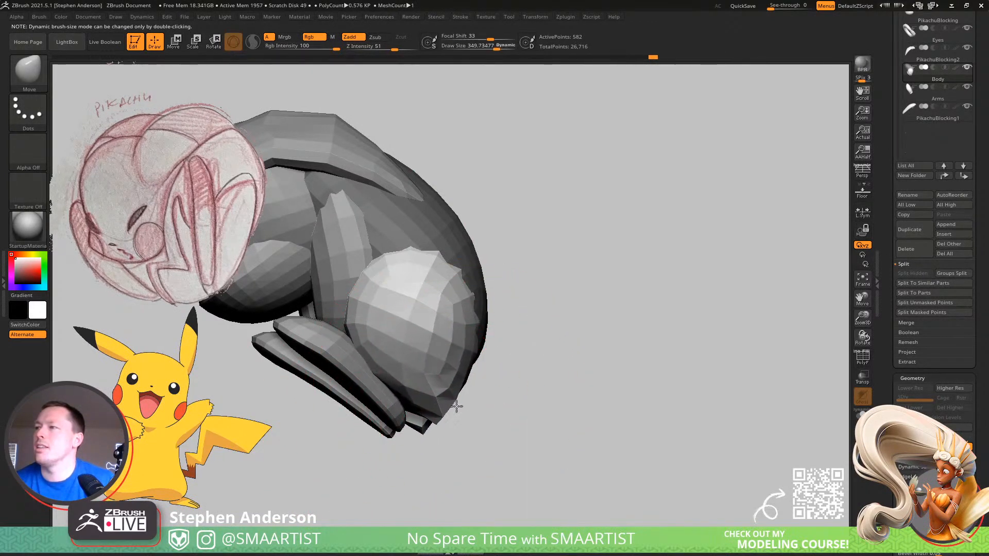
mouse_move(438, 395)
right_mouse_down()
mouse_move(363, 386)
mouse_move(430, 382)
mouse_move(404, 379)
mouse_move(380, 401)
mouse_move(403, 409)
right_mouse_up()
Select the PikachuBlocking1 feet subtool and rotate the feet slightly with the transform gizmo
left_click(396, 394, "alt")
key("w")
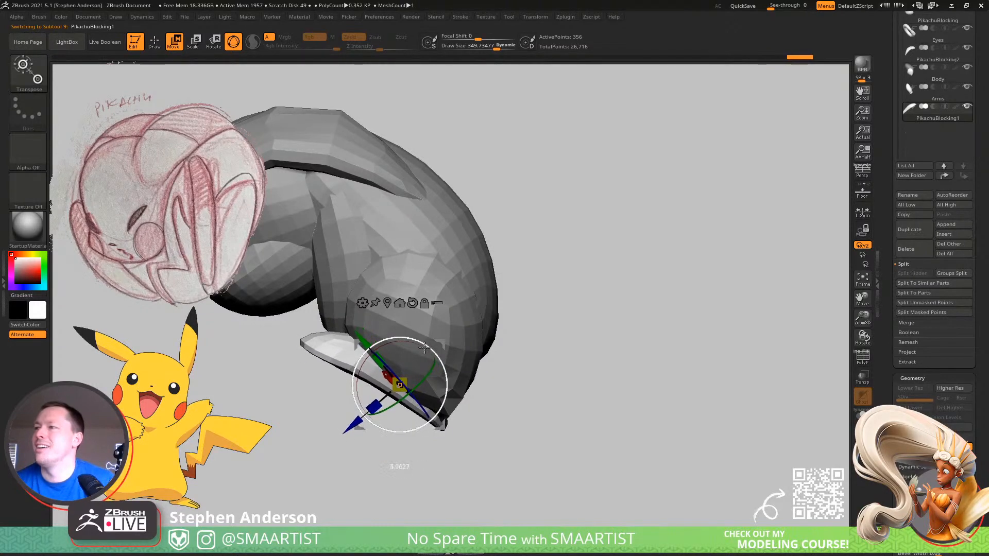
mouse_move(483, 359)
right_mouse_down("ctrl")
mouse_move(488, 287)
mouse_move(521, 307)
right_mouse_up("ctrl")
key("q")
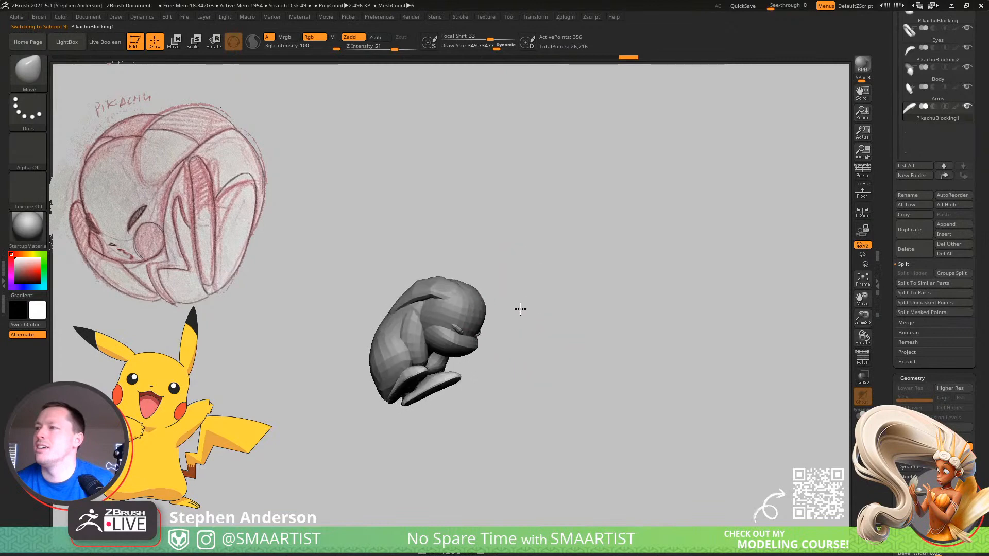
right_click_drag(448, 306, 494, 293)
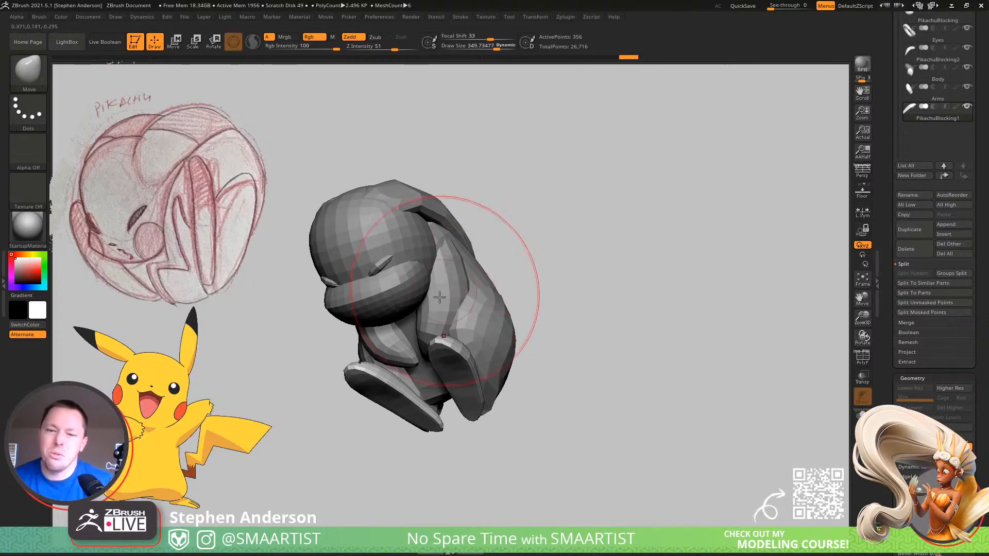
Subdivide the PikachuBlocking2 ears and the Body subtool once each, to subdivision level 2
right_click_drag(332, 212, 459, 240)
left_click(462, 241, "alt")
key("ctrl+d")
mouse_move(526, 227)
right_mouse_down()
mouse_move(474, 220)
mouse_move(484, 236)
mouse_move(516, 223)
mouse_move(466, 241)
mouse_move(482, 242)
mouse_move(490, 331)
right_mouse_up()
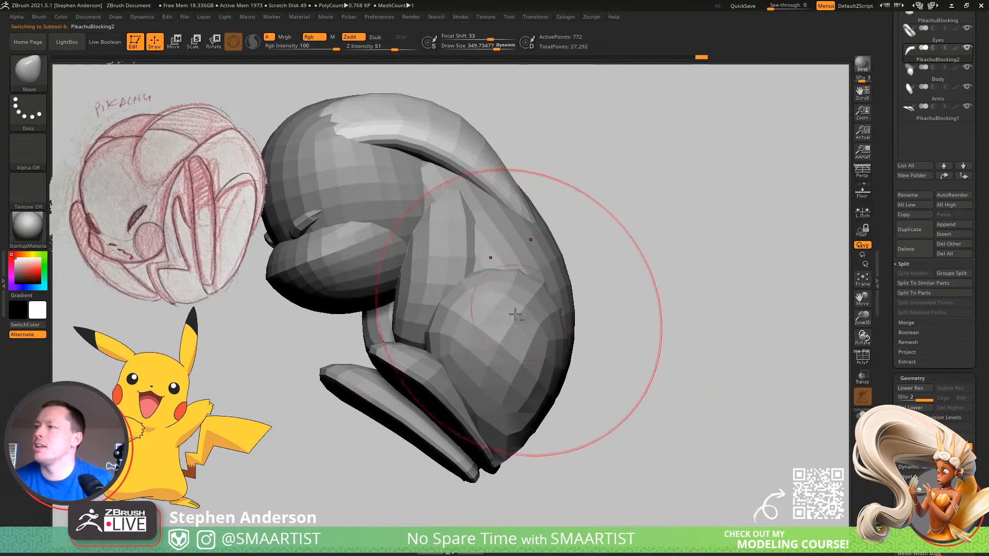
key("Down")
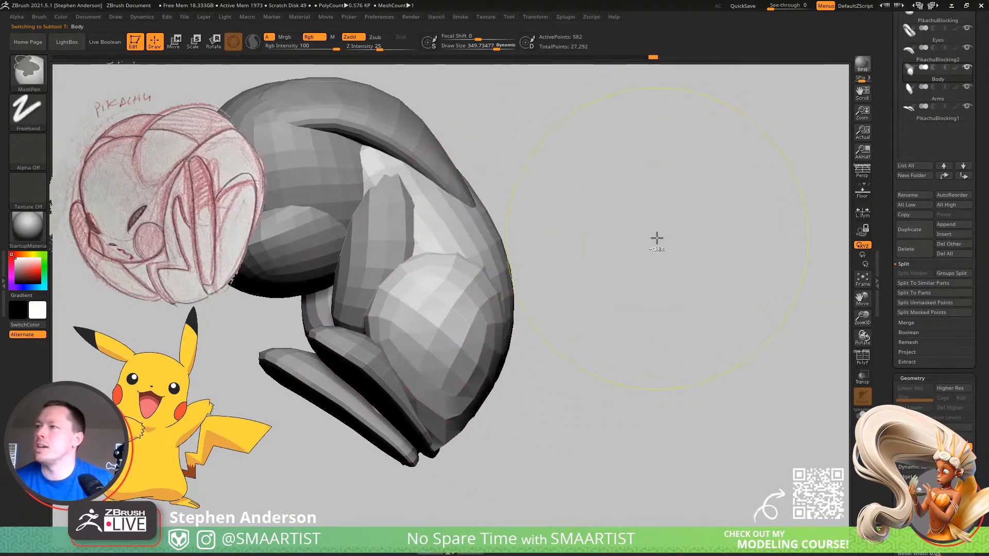
mouse_move(654, 238)
right_mouse_down()
mouse_move(589, 243)
mouse_move(605, 239)
right_mouse_up()
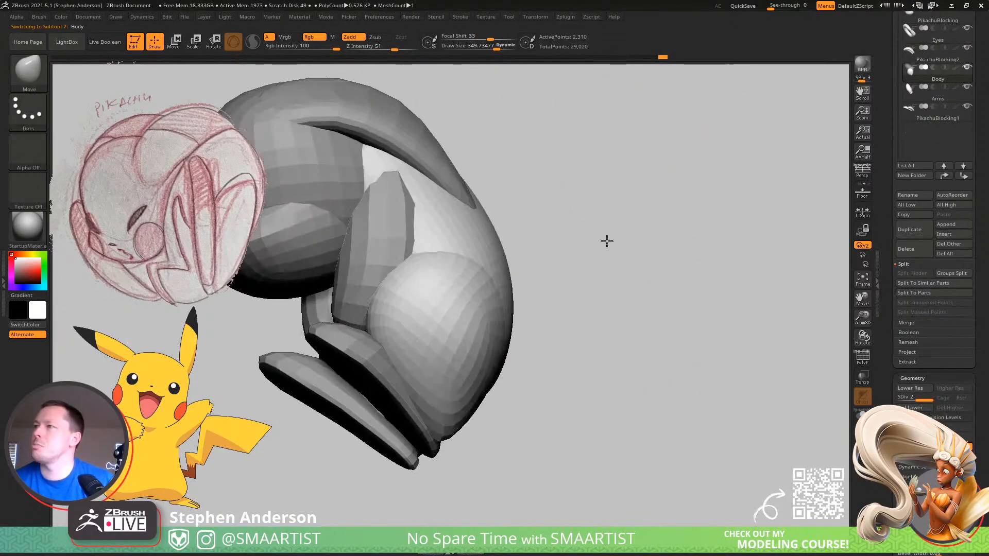
Subdivide the Arms subtool and the PikachuBlocking head subtool once each, to subdivision level 2
left_click(376, 241, "alt")
key("ctrl+d")
mouse_move(418, 244)
right_mouse_down("ctrl")
mouse_move(386, 243)
mouse_move(443, 261)
mouse_move(479, 245)
mouse_move(499, 217)
mouse_move(481, 240)
mouse_move(393, 161)
right_mouse_up("ctrl")
left_click(399, 164, "alt")
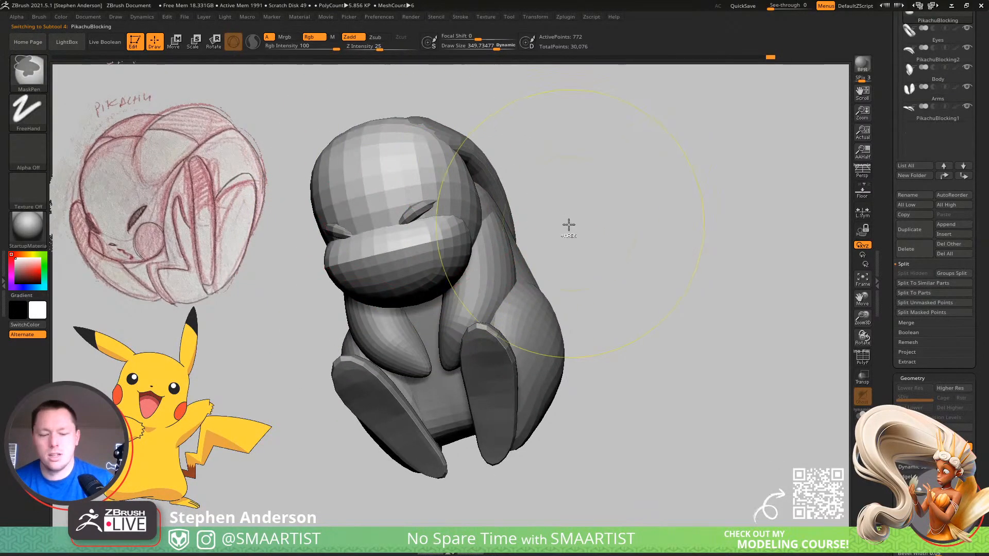
right_click_drag(570, 180, 474, 254)
Subdivide the Arms and Body subtools to level 3 and the PikachuBlocking1 feet to level 2
left_click(515, 247, "alt")
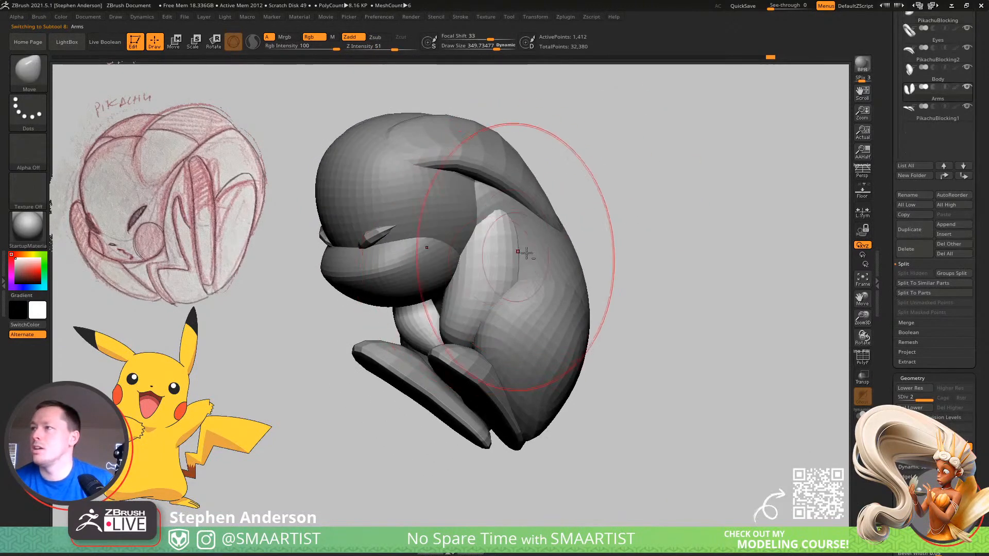
mouse_move(396, 256)
right_mouse_down()
mouse_move(426, 252)
mouse_move(399, 255)
right_mouse_up()
key("ctrl+d")
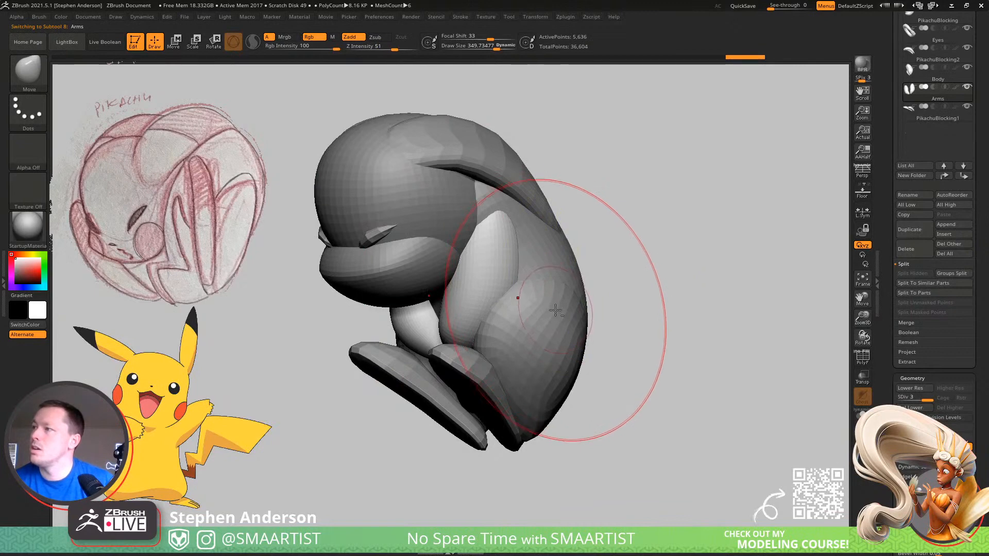
left_click(555, 309, "alt")
key("ctrl+d")
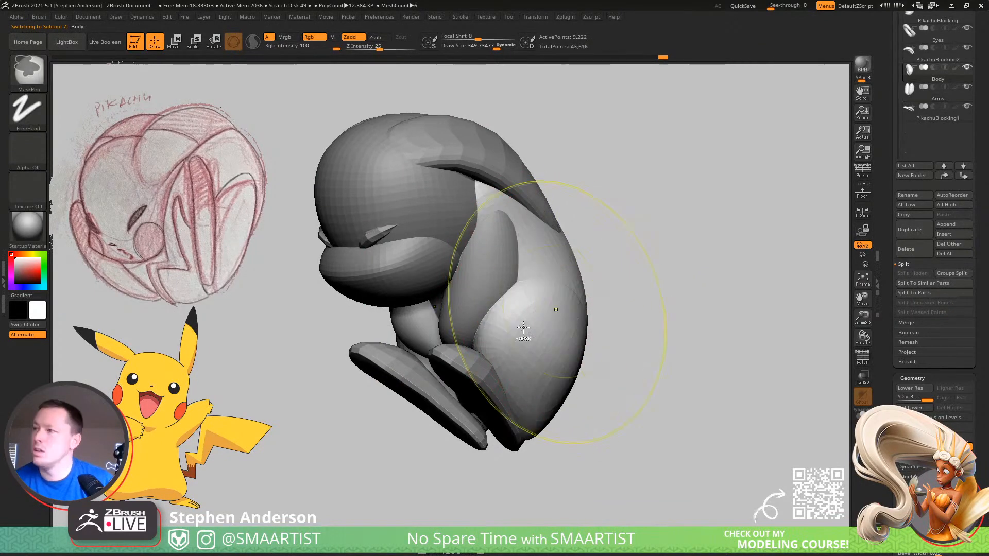
left_click(448, 420, "alt")
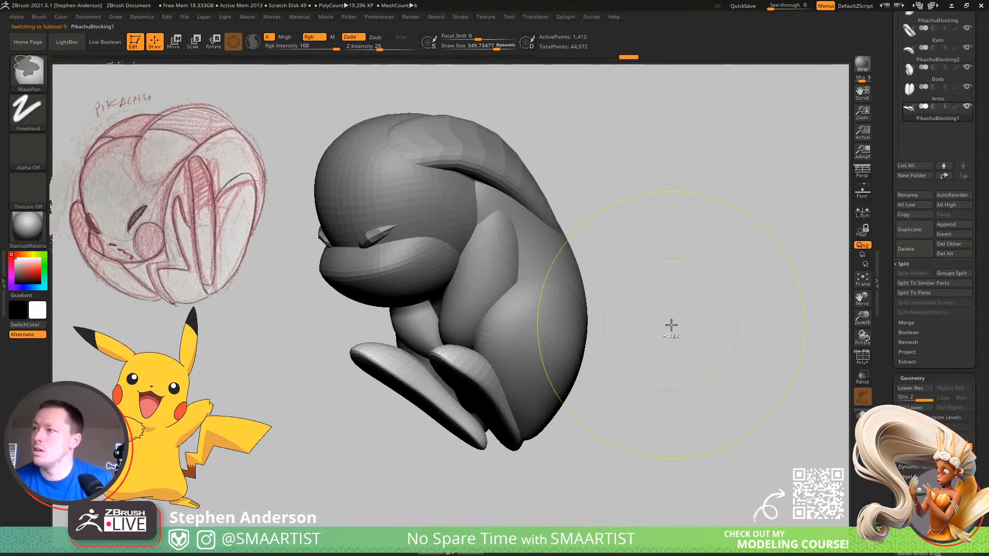
Adjust the contour of the smoothed feet with the Move brush at about size 99
left_click_drag(568, 424, 441, 358)
key("s")
mouse_move(399, 389)
left_mouse_down()
mouse_move(528, 397)
mouse_move(541, 368)
mouse_move(507, 329)
mouse_move(384, 321)
mouse_move(444, 319)
mouse_move(422, 317)
left_mouse_up()
mouse_move(387, 284)
right_mouse_down("alt")
mouse_move(426, 304)
mouse_move(418, 257)
right_mouse_up("alt")
mouse_move(397, 335)
right_mouse_down()
mouse_move(437, 358)
mouse_move(424, 349)
right_mouse_up()
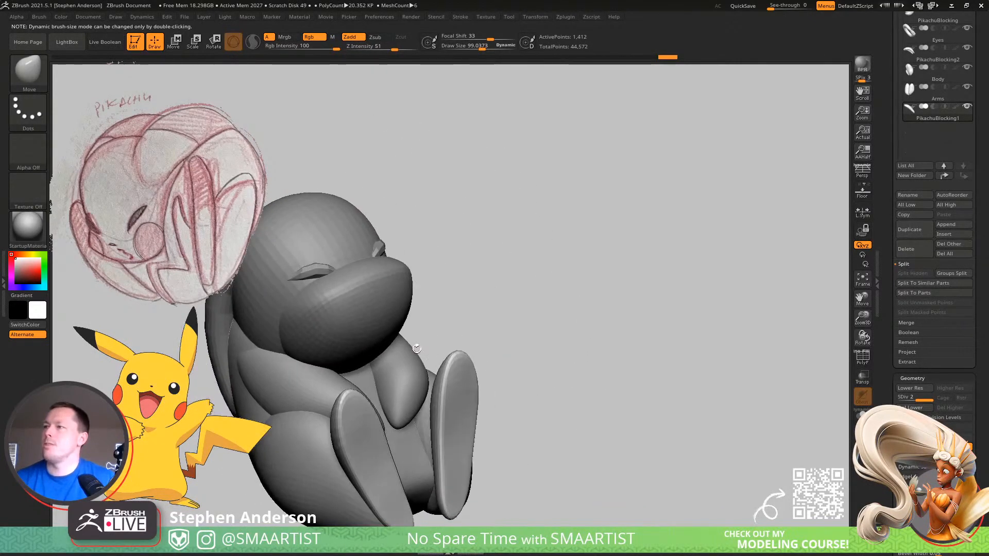
Select the PikachuBlocking head subtool and mask everything on it except the muzzle
left_click(359, 329, "alt")
key("w")
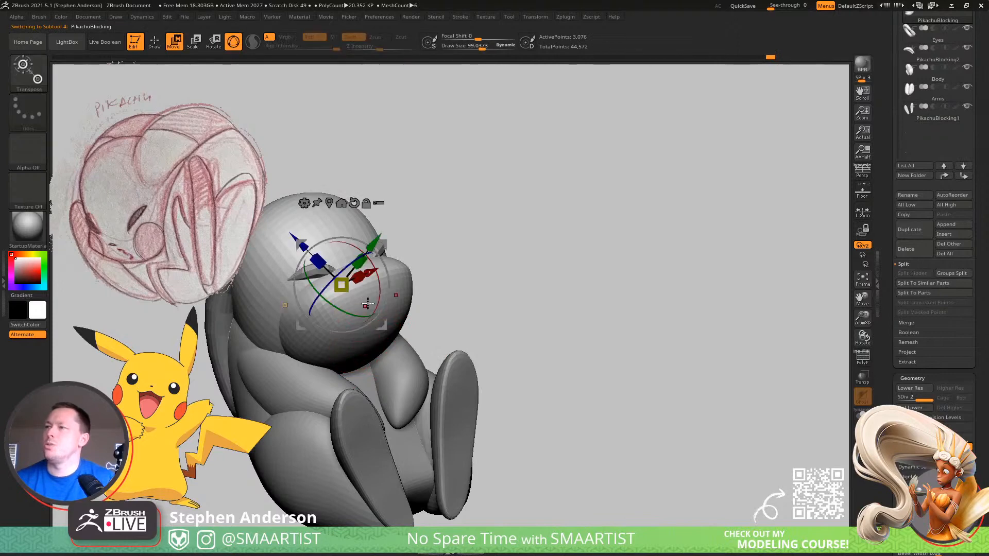
key("q")
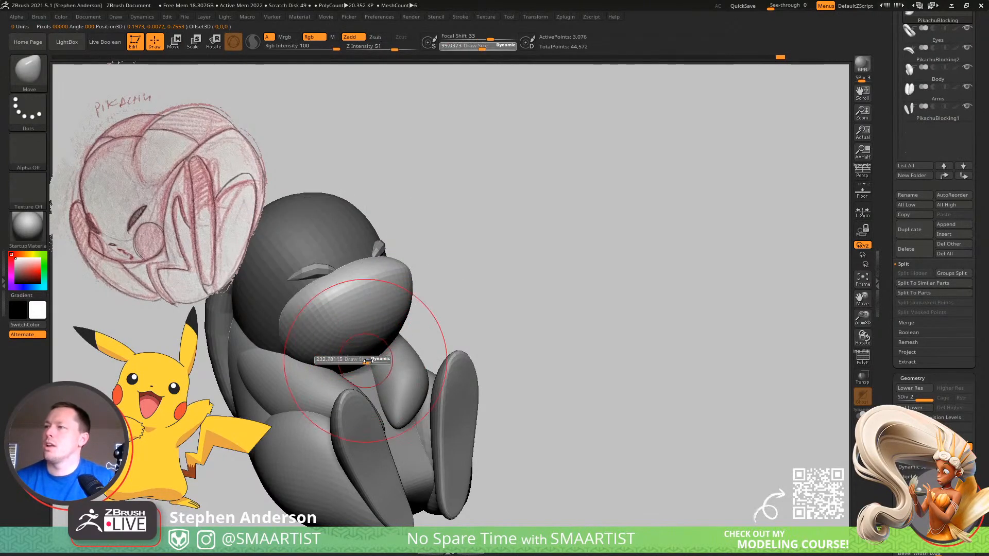
Pull the centre of the muzzle's front edge forward with the Move brush at about size 89
mouse_move(355, 362)
right_mouse_down()
mouse_move(331, 355)
mouse_move(411, 335)
mouse_move(388, 330)
mouse_move(374, 351)
mouse_move(417, 353)
right_mouse_up()
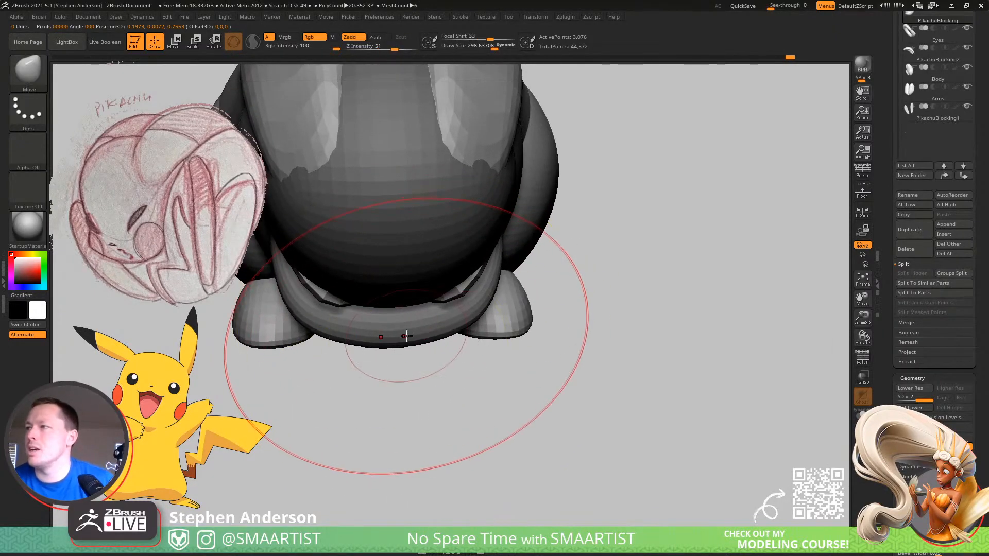
key("s")
left_click_drag(407, 336, 402, 336)
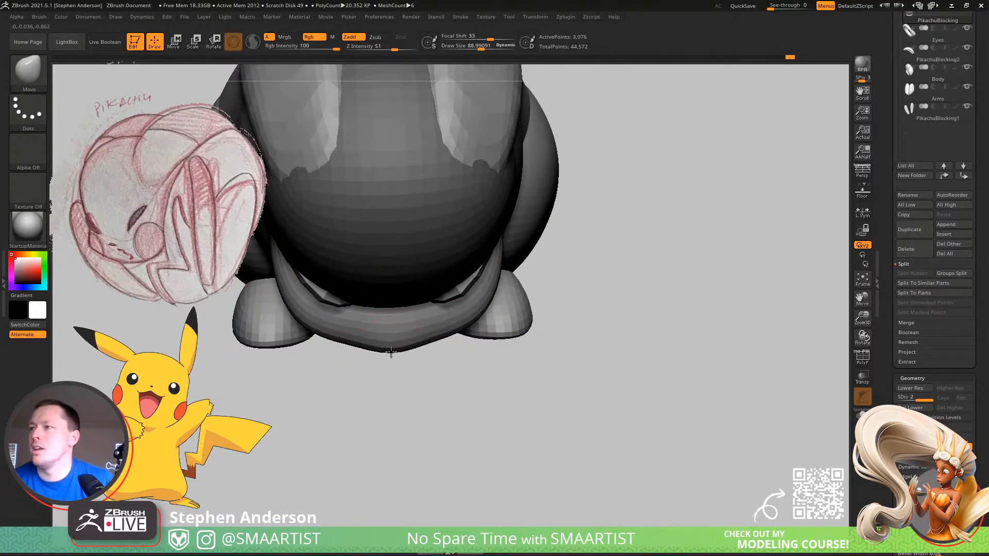
Refine the contour of the unmasked muzzle with the Move brush, ending at about size 155
mouse_move(385, 352)
right_mouse_down()
mouse_move(379, 320)
mouse_move(434, 338)
mouse_move(412, 314)
mouse_move(399, 268)
mouse_move(413, 276)
right_mouse_up()
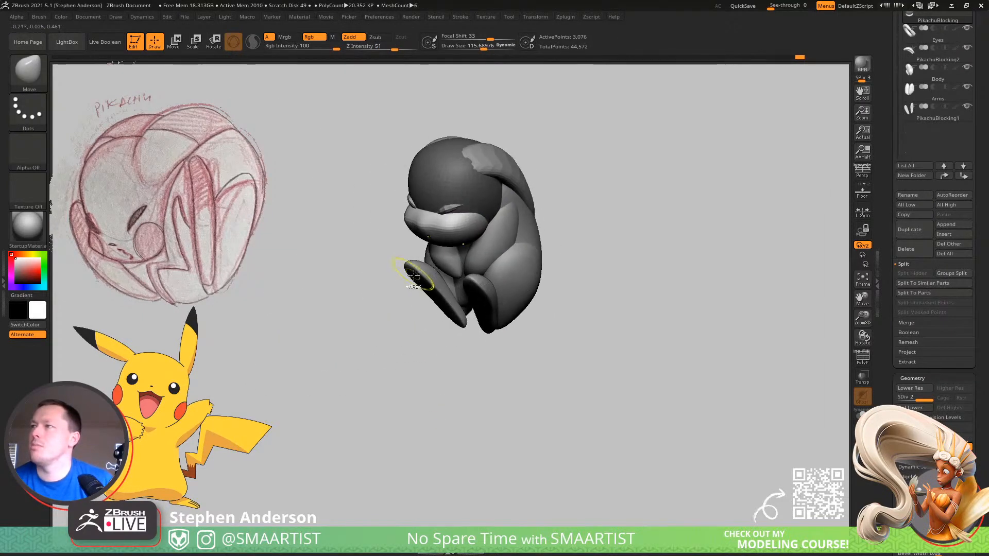
right_click_drag(418, 234, 597, 381, "ctrl")
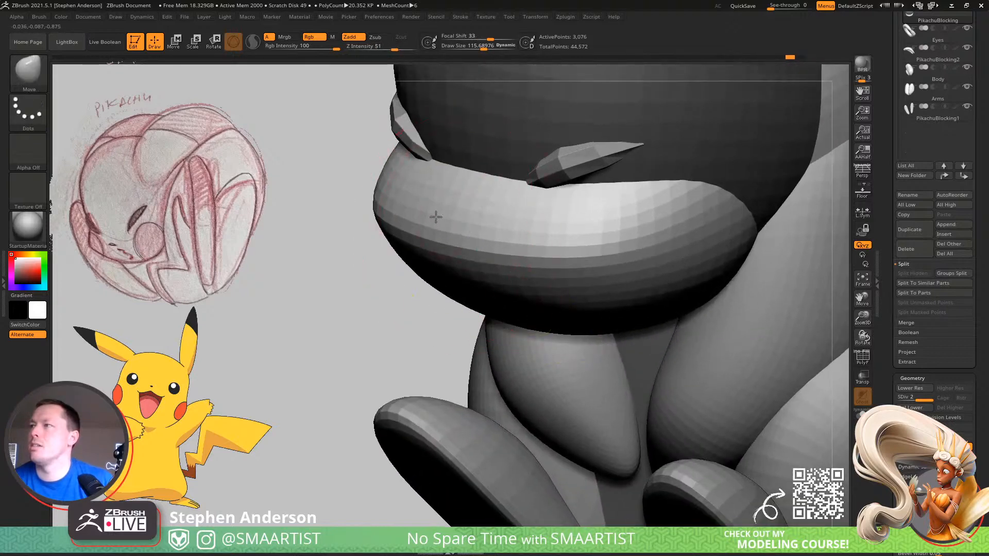
right_click_drag(437, 216, 490, 208)
key("s")
left_click_drag(452, 209, 443, 209)
right_click_drag(445, 216, 450, 210)
left_click(492, 250)
key("ctrl+z")
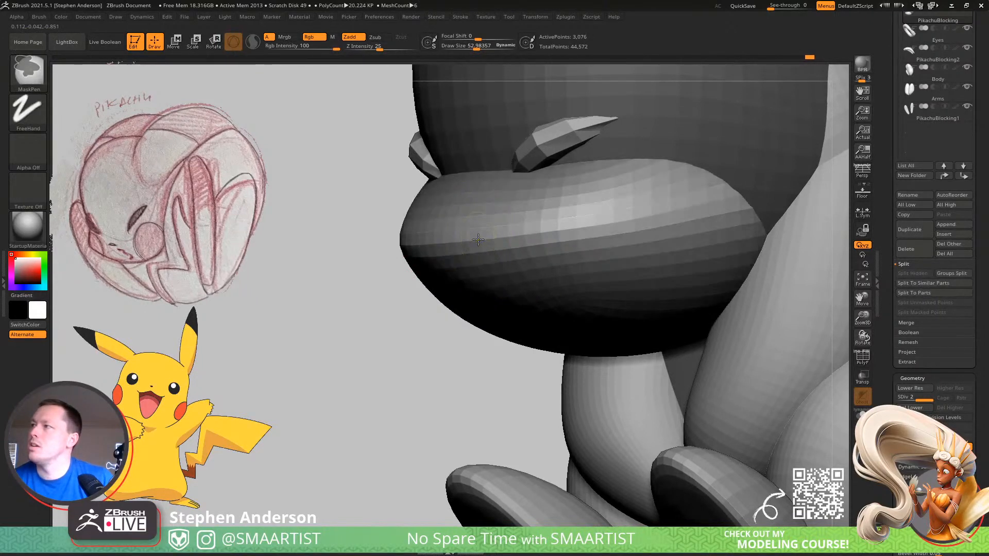
left_click_drag(464, 236, 472, 236)
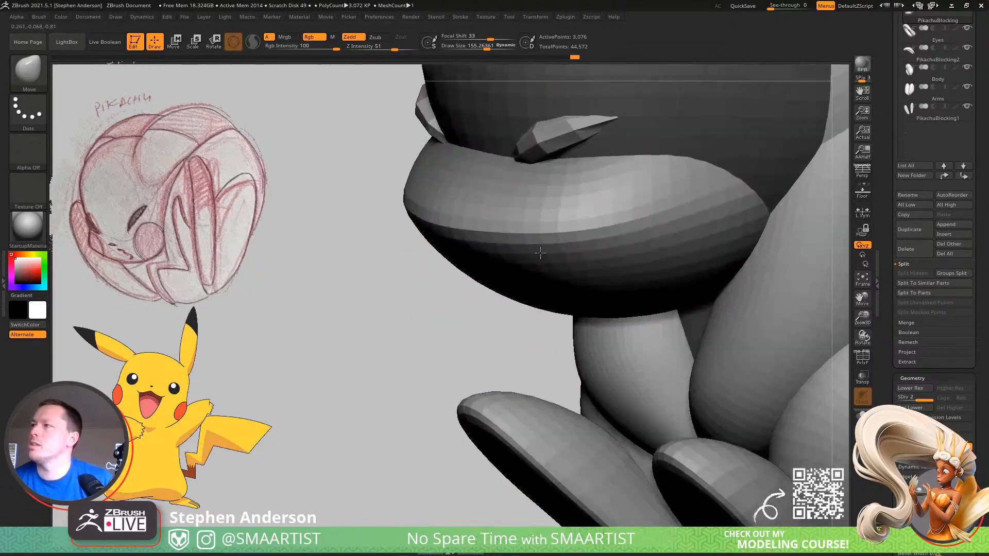
Clear the mask from the head and toggle the wireframe display on and off
key("f")
left_click_drag(511, 275, 522, 281, "ctrl")
key("shift+f")
key("shift+f")
mouse_move(759, 292)
right_mouse_down("ctrl")
mouse_move(731, 252)
mouse_move(600, 247)
right_mouse_up("ctrl")
mouse_move(601, 246)
right_mouse_down()
mouse_move(523, 220)
mouse_move(616, 247)
mouse_move(597, 275)
mouse_move(629, 273)
right_mouse_up()
Select the PikachuBlocking2 ears and subdivide them to level 3
left_click(529, 216, "alt")
mouse_move(437, 209)
right_mouse_down()
mouse_move(507, 259)
mouse_move(500, 256)
right_mouse_up()
key("s")
left_click_drag(462, 214, 475, 215)
right_click_drag(507, 247, 462, 226)
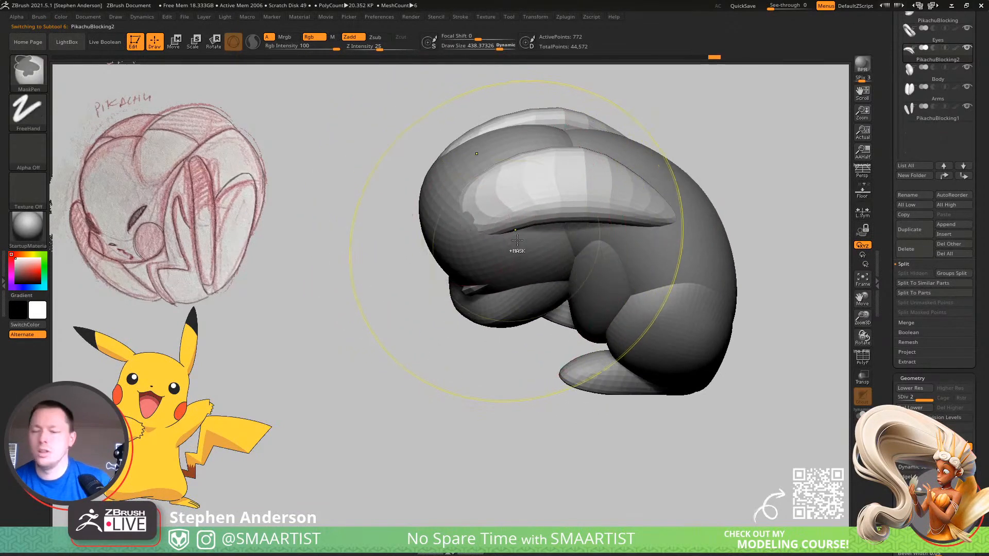
key("ctrl+d")
Adjust the overall curve of the ears over the head and back with the Move brush at about size 350
key("s")
left_click_drag(475, 214, 476, 229)
mouse_move(477, 230)
right_mouse_down()
mouse_move(496, 221)
mouse_move(460, 247)
right_mouse_up()
key("s")
left_click_drag(471, 195, 458, 194)
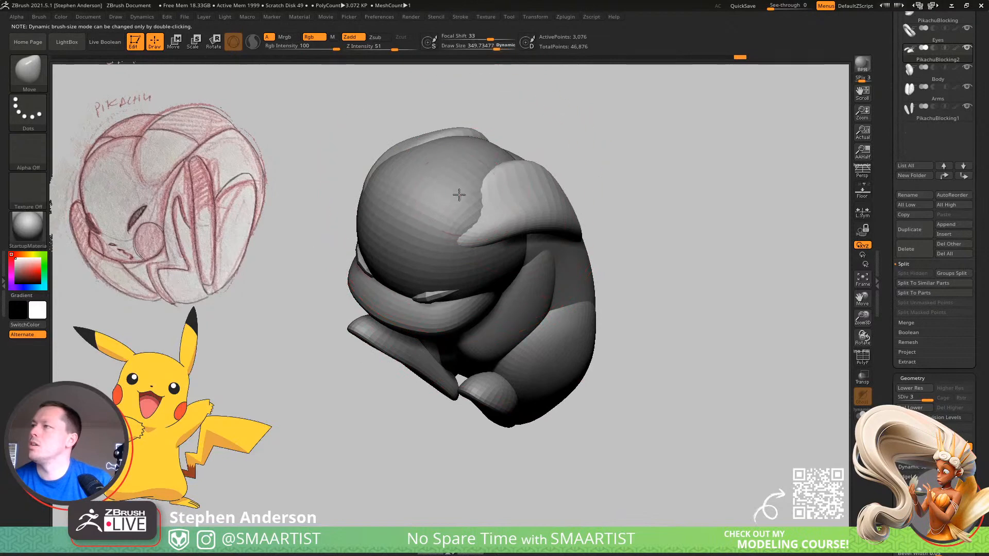
mouse_move(465, 194)
right_mouse_down()
mouse_move(506, 246)
mouse_move(524, 237)
right_mouse_up()
left_click_drag(532, 214, 545, 208)
mouse_move(489, 281)
right_mouse_down()
mouse_move(503, 282)
mouse_move(522, 256)
mouse_move(579, 237)
mouse_move(589, 223)
mouse_move(609, 253)
mouse_move(582, 306)
right_mouse_up()
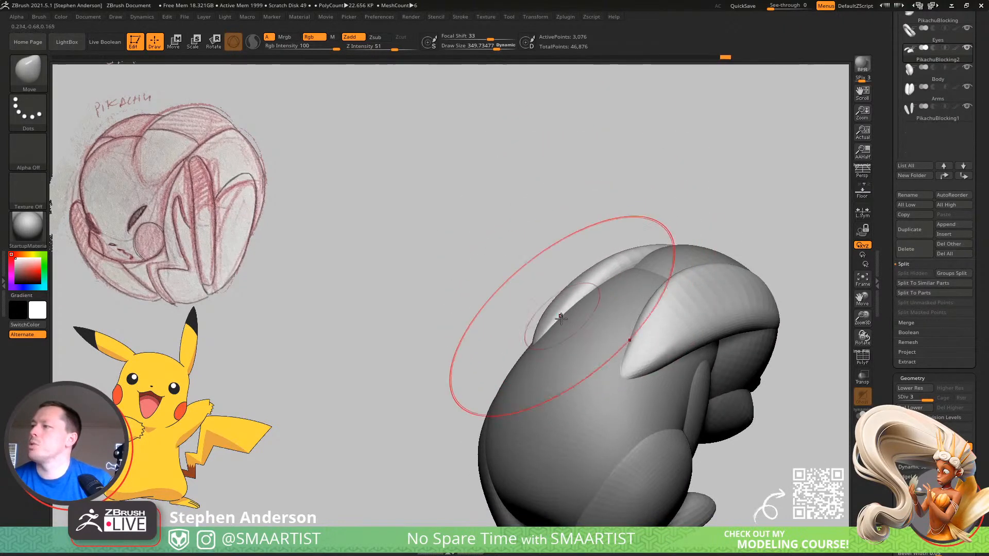
mouse_move(537, 323)
right_mouse_down()
mouse_move(567, 326)
mouse_move(544, 339)
mouse_move(539, 311)
mouse_move(609, 326)
mouse_move(549, 300)
mouse_move(587, 304)
mouse_move(542, 299)
mouse_move(561, 279)
mouse_move(542, 278)
mouse_move(538, 292)
mouse_move(544, 256)
mouse_move(520, 280)
mouse_move(534, 249)
mouse_move(598, 307)
mouse_move(588, 267)
mouse_move(584, 276)
right_mouse_up()
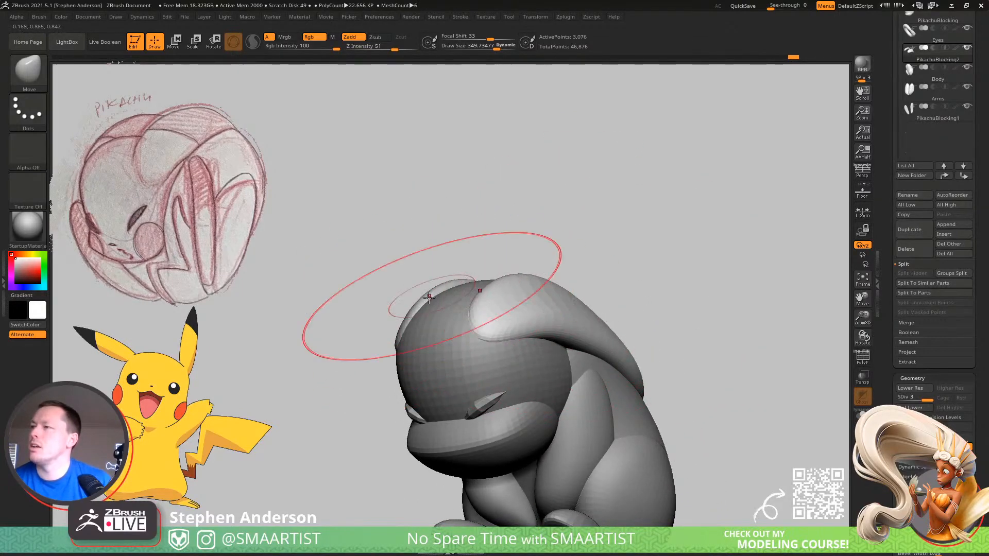
Refine the ears' front edges on the forehead with the Move brush at about size 155
key("s")
left_click_drag(493, 334, 475, 331)
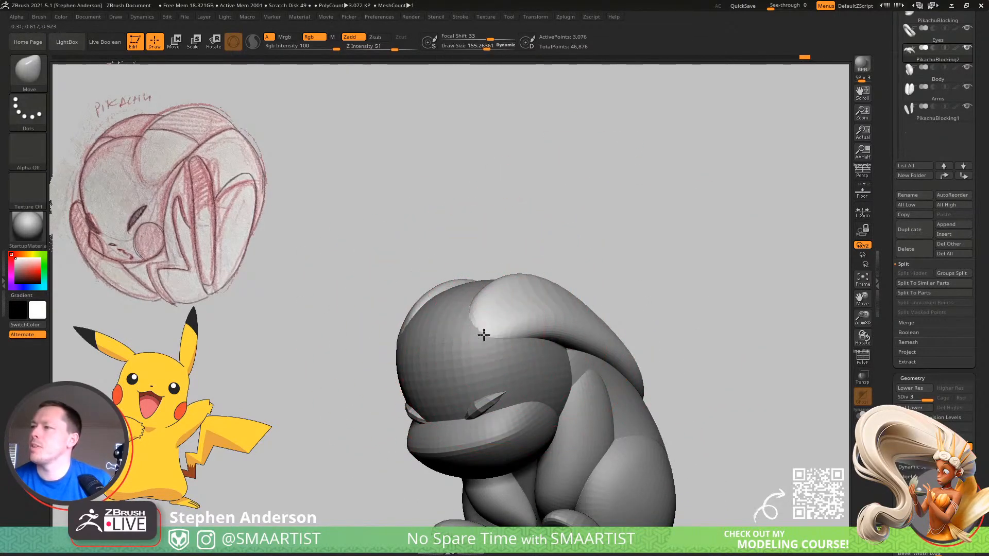
mouse_move(497, 331)
right_mouse_down()
mouse_move(486, 325)
mouse_move(517, 308)
mouse_move(437, 386)
right_mouse_up()
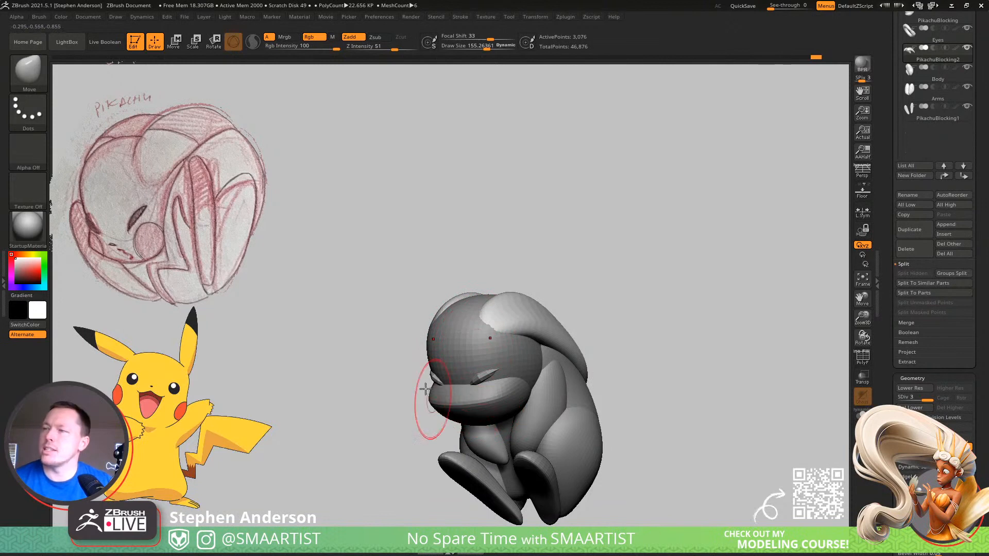
mouse_move(474, 331)
right_mouse_down("alt")
mouse_move(474, 354)
mouse_move(458, 309)
mouse_move(430, 320)
mouse_move(393, 315)
mouse_move(388, 326)
mouse_move(399, 297)
mouse_move(407, 309)
mouse_move(419, 288)
mouse_move(469, 339)
mouse_move(452, 250)
mouse_move(501, 271)
mouse_move(464, 247)
mouse_move(406, 283)
mouse_move(450, 272)
mouse_move(438, 216)
mouse_move(448, 165)
right_mouse_up("alt")
left_click(408, 311, "alt")
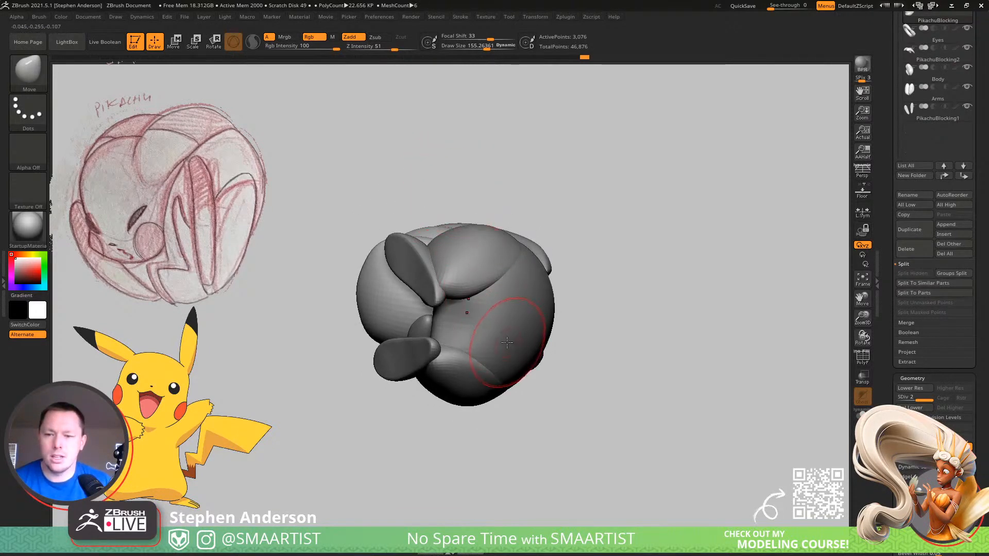
right_click_drag(508, 342, 480, 283)
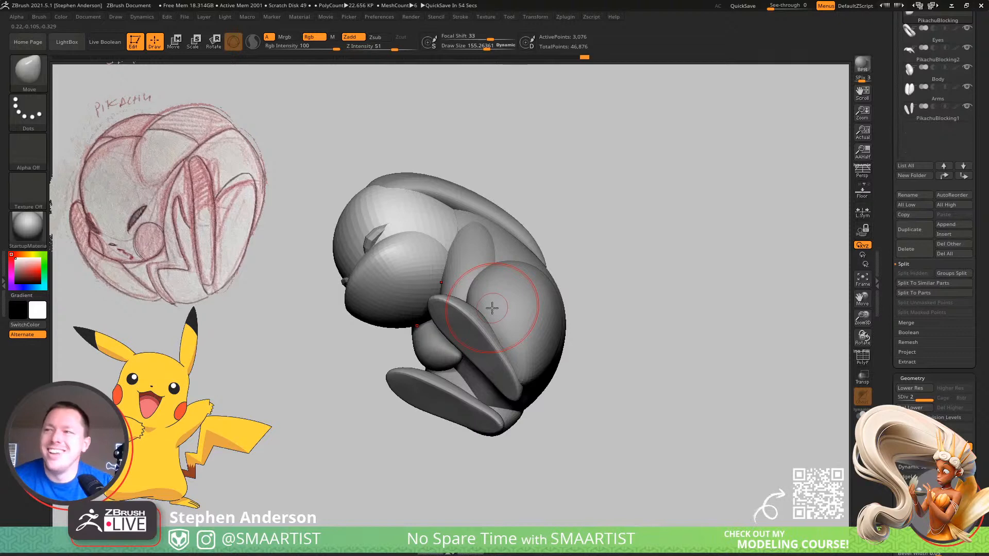
mouse_move(415, 254)
right_mouse_down()
mouse_move(396, 272)
mouse_move(408, 282)
right_mouse_up()
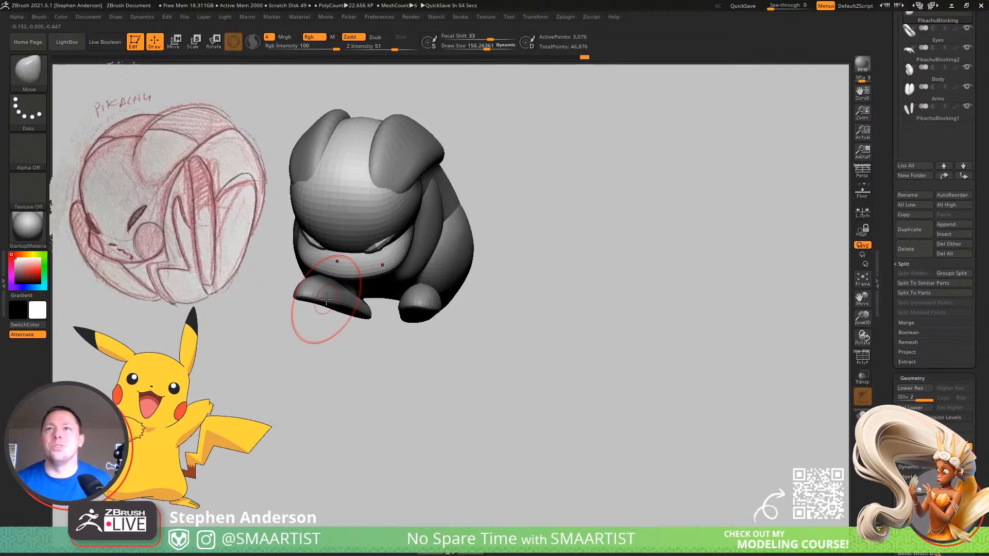
mouse_move(326, 299)
right_mouse_down()
mouse_move(335, 205)
mouse_move(364, 226)
mouse_move(356, 232)
mouse_move(419, 165)
mouse_move(403, 222)
mouse_move(387, 238)
mouse_move(386, 228)
right_mouse_up()
Select the PikachuBlocking2 ears and even out their surface with the Smooth brush at about size 155
left_click(387, 238, "alt")
key("shift")
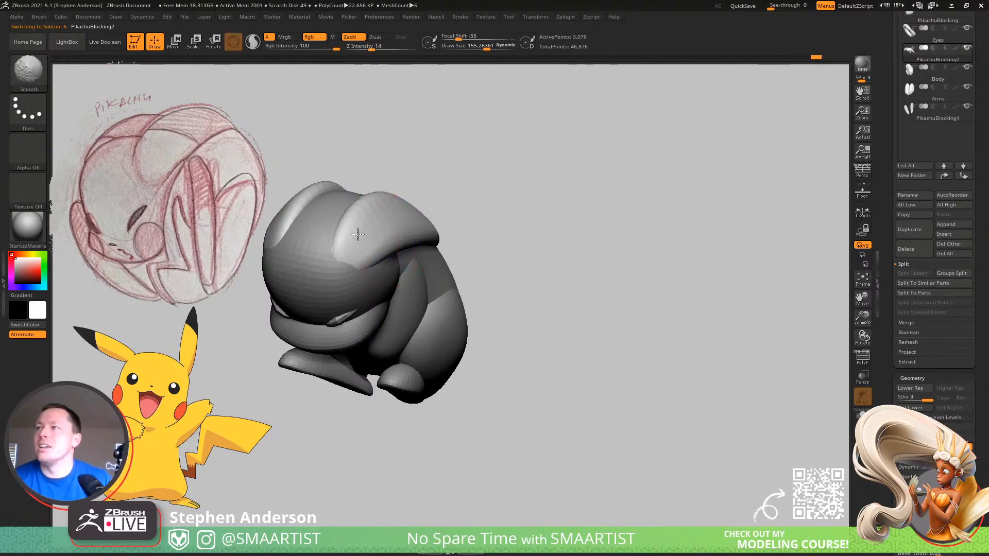
right_click_drag(381, 237, 376, 234)
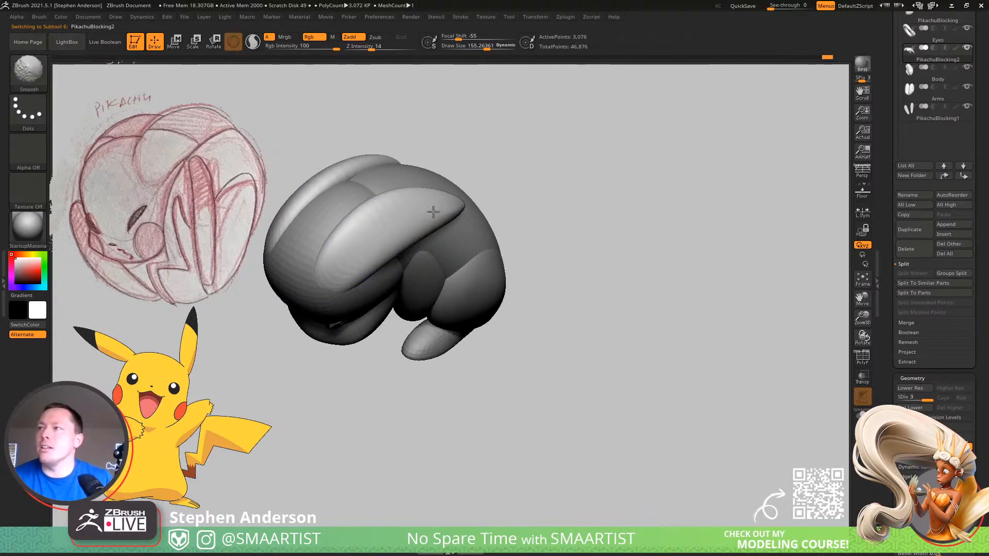
right_click_drag(332, 259, 360, 210)
mouse_move(336, 276)
right_mouse_down()
mouse_move(374, 276)
mouse_move(363, 289)
right_mouse_up()
Reshape the side contour of the ears with the Move brush at about size 264
key("ctrl")
right_click_drag(369, 258, 376, 269, "ctrl")
key("s")
left_click_drag(375, 270, 392, 264)
right_click_drag(393, 265, 380, 304)
left_click_drag(383, 303, 385, 289)
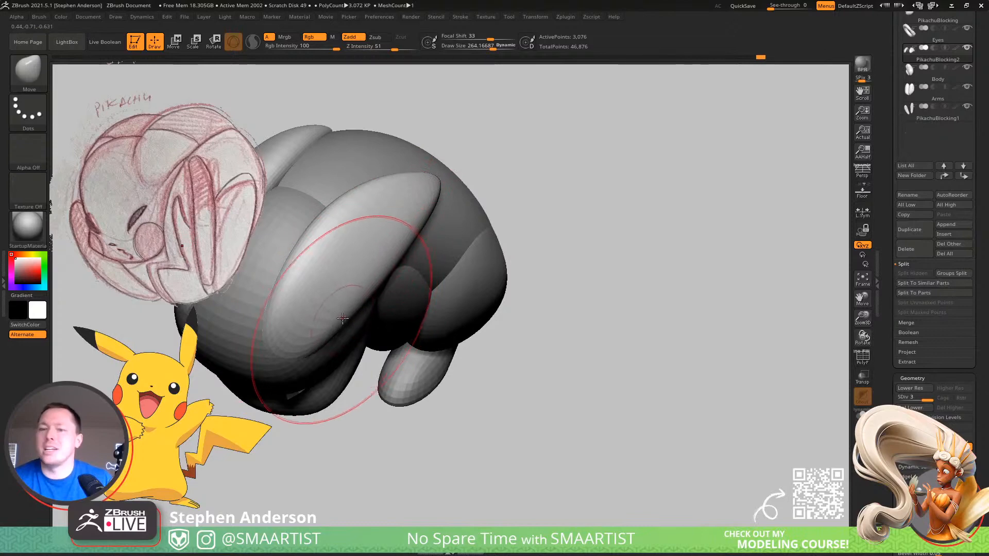
right_click_drag(363, 308, 433, 201)
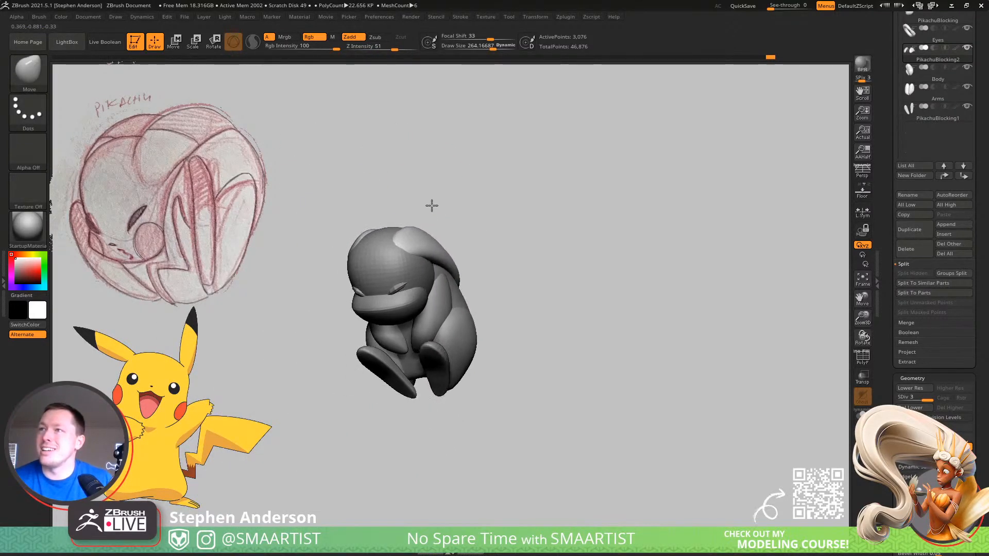
right_click_drag(379, 227, 401, 283, "ctrl")
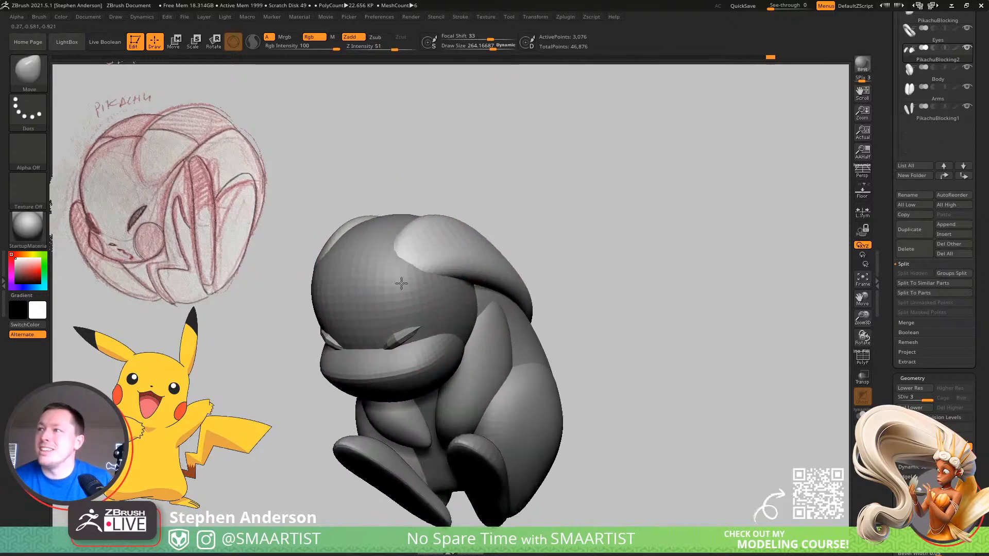
Pull the ears' front ends into place on the head with the Move brush at about size 275
key("s")
left_click_drag(381, 249, 422, 254)
mouse_move(421, 254)
right_mouse_down()
mouse_move(403, 266)
mouse_move(406, 251)
right_mouse_up()
left_click_drag(407, 250, 416, 269)
mouse_move(415, 268)
right_mouse_down()
mouse_move(427, 247)
mouse_move(416, 273)
right_mouse_up()
key("s")
left_click_drag(416, 235, 410, 235)
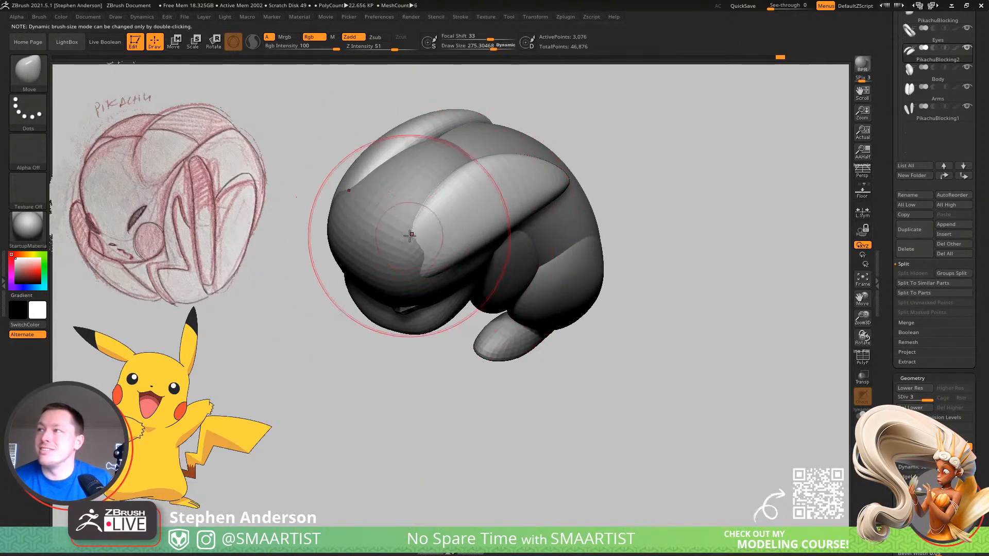
Fine-tune the ears' lower edges beside the head with the Move brush at about size 170
right_click_drag(419, 258, 441, 254)
key("s")
left_click_drag(443, 269, 438, 270)
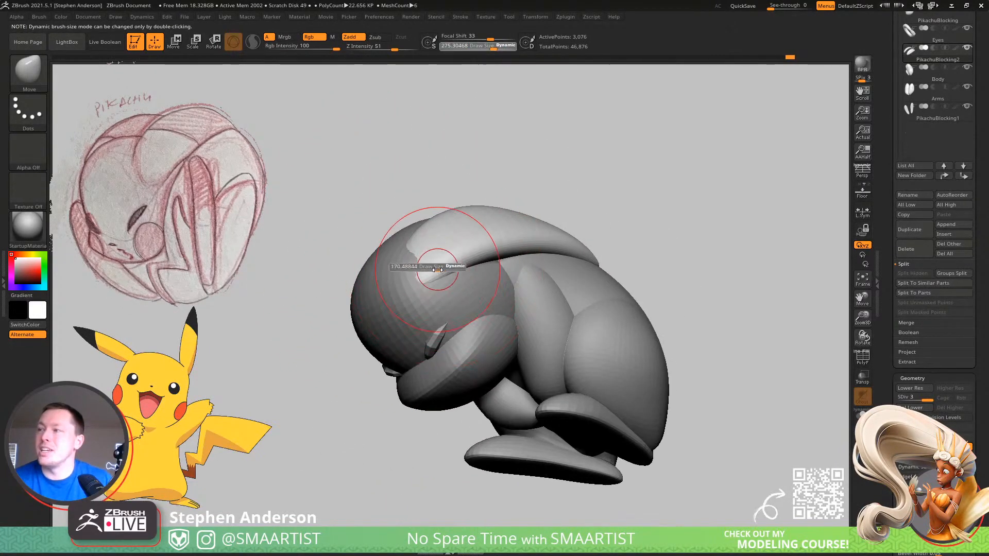
mouse_move(438, 269)
right_mouse_down()
mouse_move(411, 259)
mouse_move(376, 179)
mouse_move(415, 232)
mouse_move(409, 263)
right_mouse_up()
right_click_drag(455, 286, 384, 265)
Select the Arms subtool and round out the hand ends with the Move brush at about size 80
left_click(382, 267, "alt")
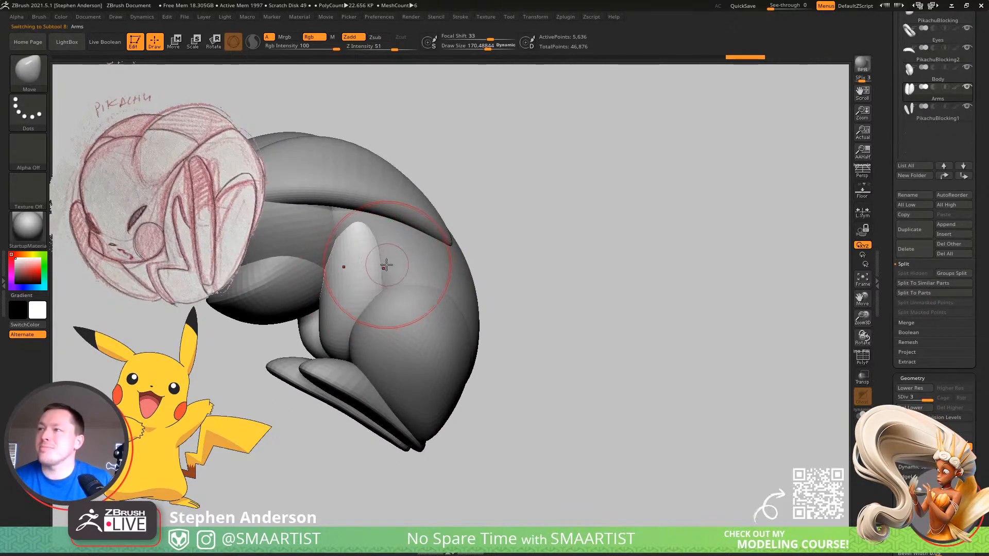
mouse_move(409, 269)
right_mouse_down()
mouse_move(362, 241)
mouse_move(363, 273)
mouse_move(378, 273)
mouse_move(363, 273)
mouse_move(374, 304)
mouse_move(338, 267)
mouse_move(349, 315)
mouse_move(335, 363)
right_mouse_up()
key("s")
left_click_drag(275, 393, 269, 394)
right_click_drag(276, 401, 308, 393)
key("s")
left_click_drag(308, 393, 306, 393)
right_click_drag(307, 392, 313, 392, "ctrl")
right_click_drag(336, 355, 289, 409)
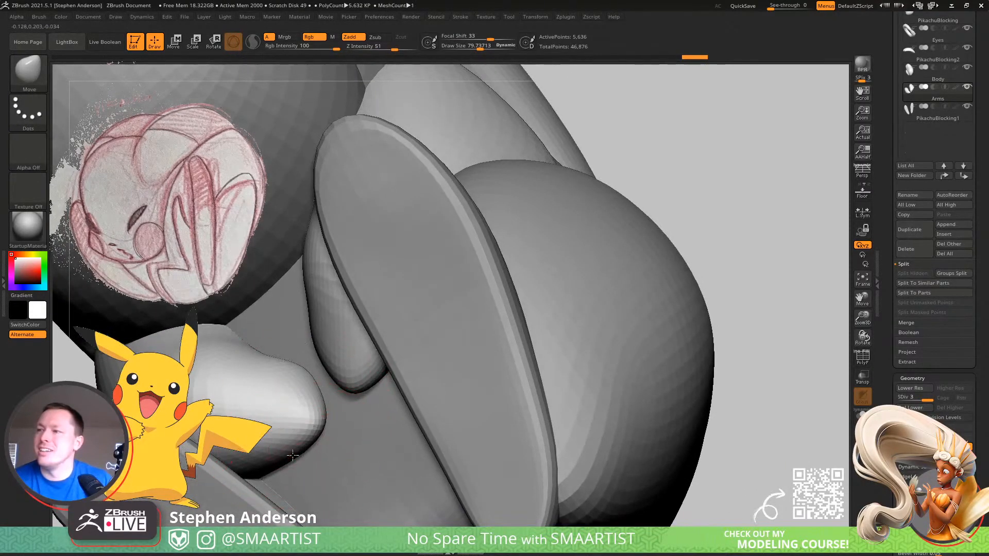
left_click_drag(293, 455, 302, 462)
Select the PikachuBlocking1 feet and splay them outward with the transform gizmo
mouse_move(351, 458)
right_mouse_down()
mouse_move(316, 463)
mouse_move(317, 407)
mouse_move(350, 409)
mouse_move(371, 247)
mouse_move(396, 258)
mouse_move(375, 292)
right_mouse_up()
left_click(392, 262, "alt")
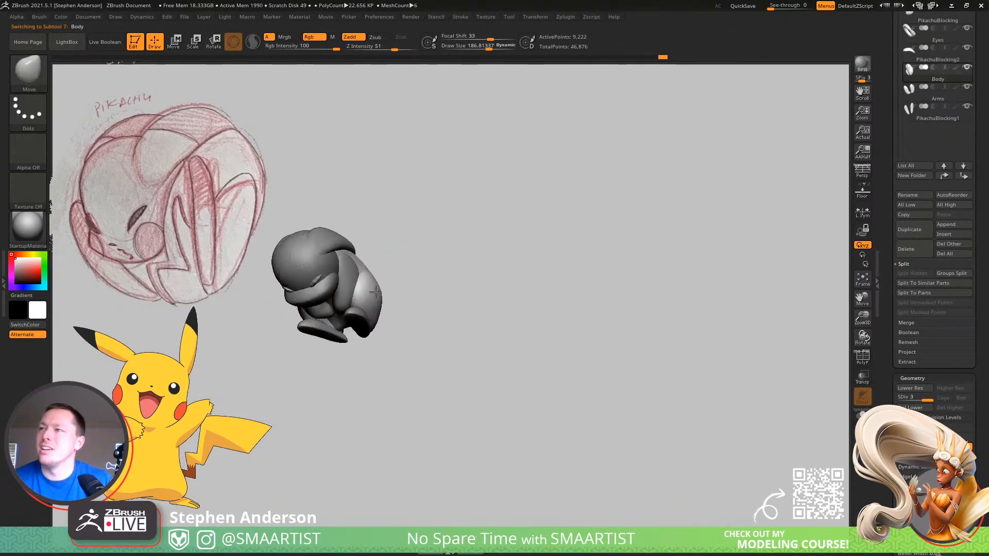
right_click_drag(370, 325, 391, 284)
left_click(350, 327, "alt")
key("w")
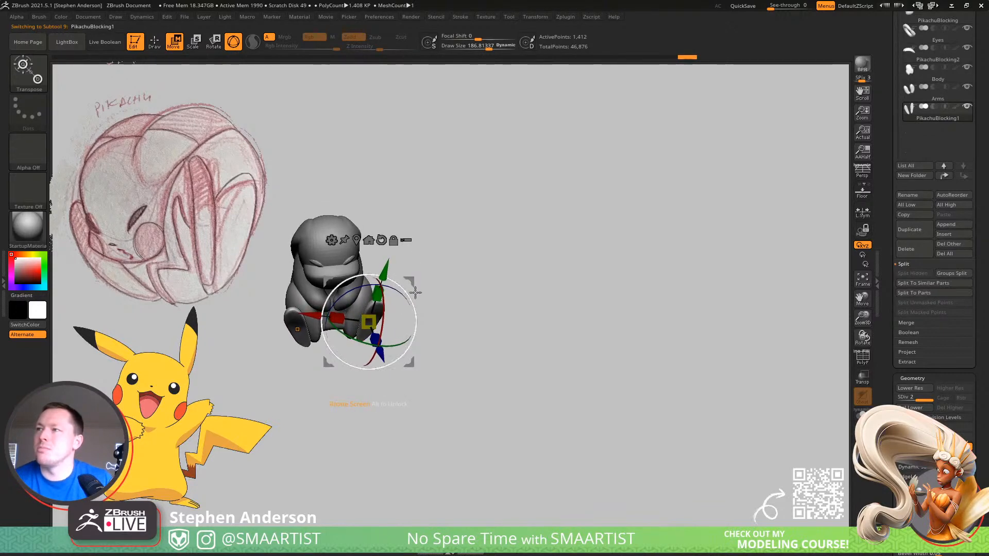
key("q")
scroll(402, 287, "up", 3)
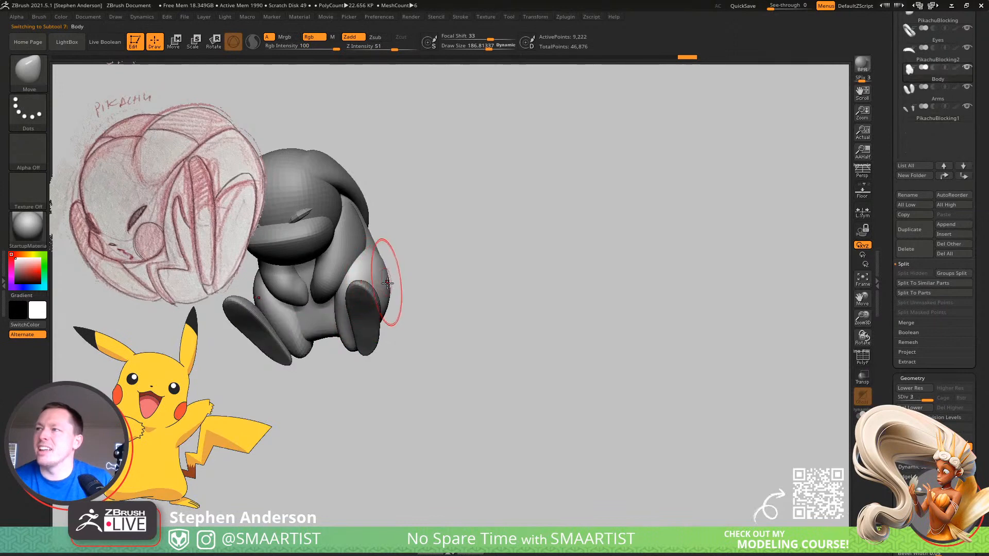
Select the Body subtool, mask the torso, and reposition the thighs behind the splayed feet with the transform gizmo
left_click(391, 285, "alt")
key("w")
left_click_drag(431, 254, 627, 184, "alt")
left_click(375, 268, "ctrl")
right_click_drag(479, 247, 501, 233)
right_click_drag(445, 215, 410, 214)
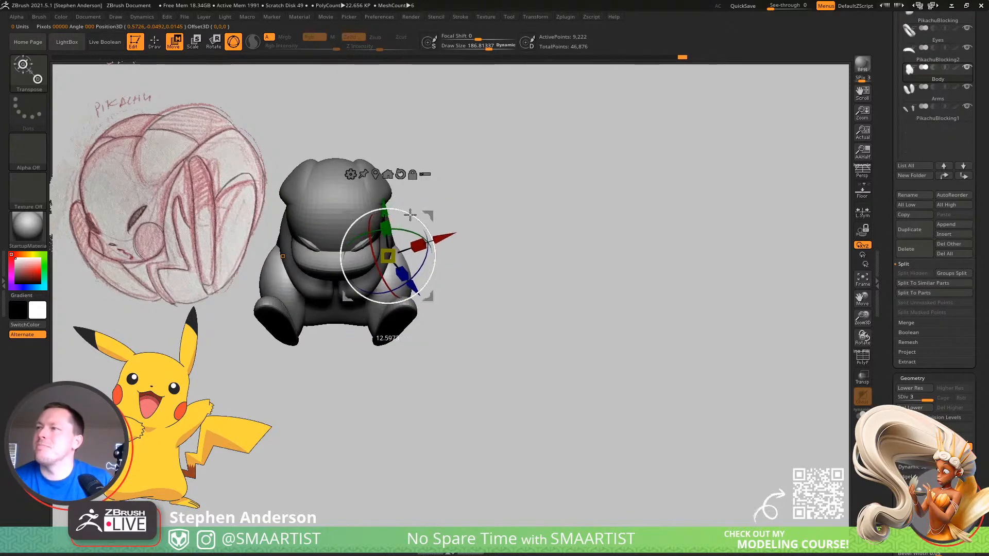
key("q")
mouse_move(457, 243)
right_mouse_down()
mouse_move(437, 172)
mouse_move(490, 257)
mouse_move(512, 241)
mouse_move(523, 268)
right_mouse_up()
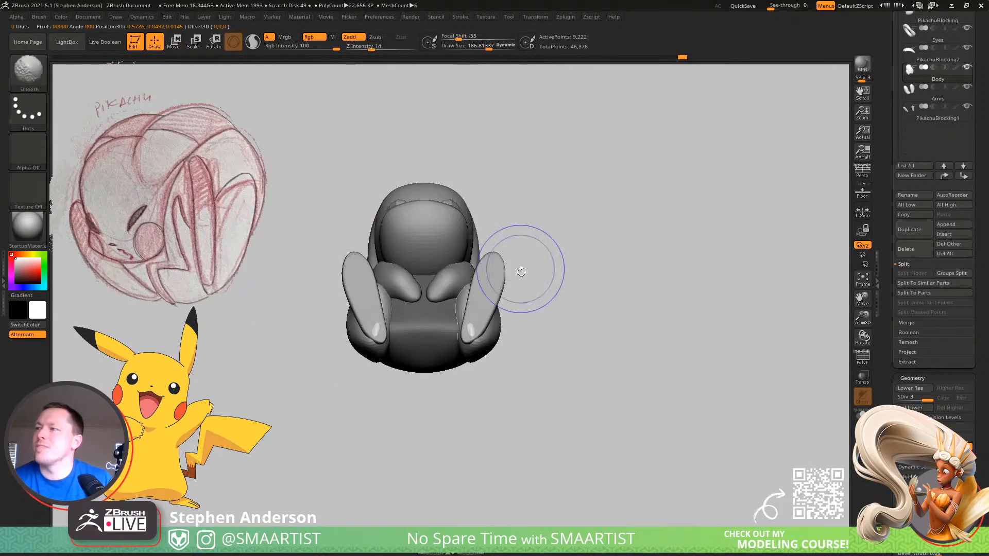
key("w")
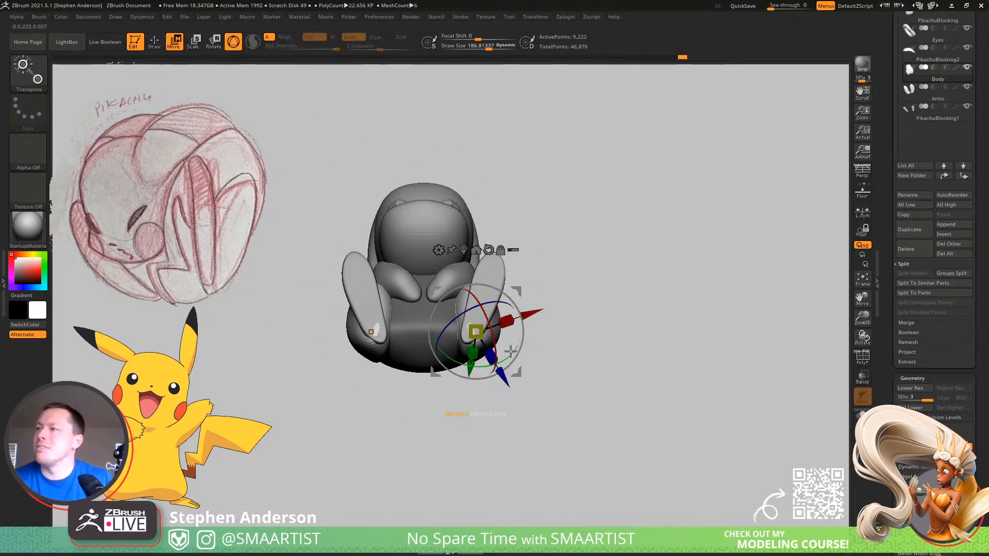
left_click_drag(519, 285, 502, 297, "alt")
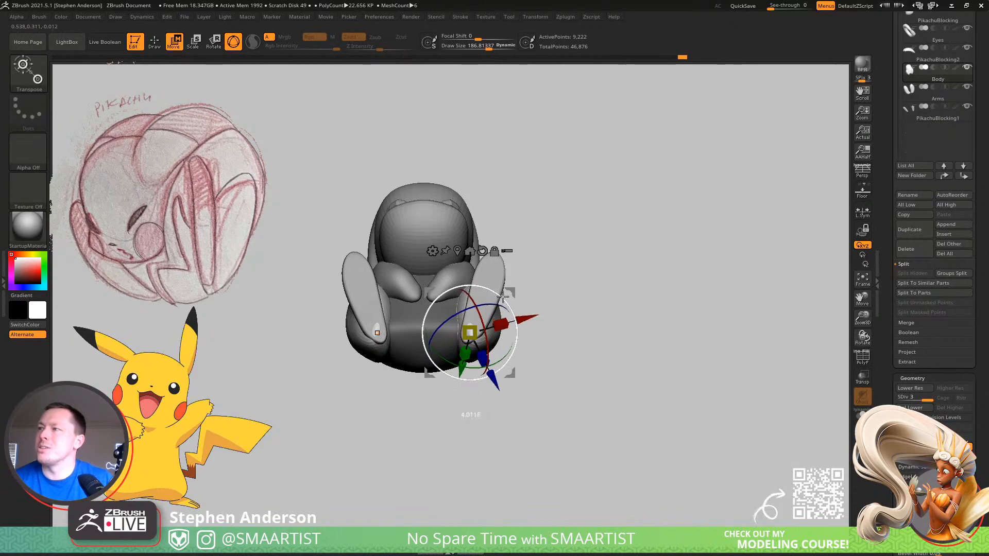
Taper the thighs toward the heels with the Move brush at about size 122
key("b")
key("m")
key("v")
mouse_move(510, 309)
right_mouse_down()
mouse_move(497, 330)
mouse_move(476, 319)
mouse_move(473, 274)
mouse_move(478, 318)
mouse_move(512, 316)
mouse_move(489, 360)
mouse_move(415, 408)
mouse_move(460, 394)
right_mouse_up()
key("s")
left_click_drag(459, 394, 503, 394)
mouse_move(543, 375)
right_mouse_down("ctrl")
mouse_move(511, 364)
mouse_move(490, 280)
mouse_move(532, 385)
mouse_move(442, 389)
mouse_move(438, 263)
right_mouse_up("ctrl")
right_click_drag(427, 246, 470, 294, "ctrl")
key("s")
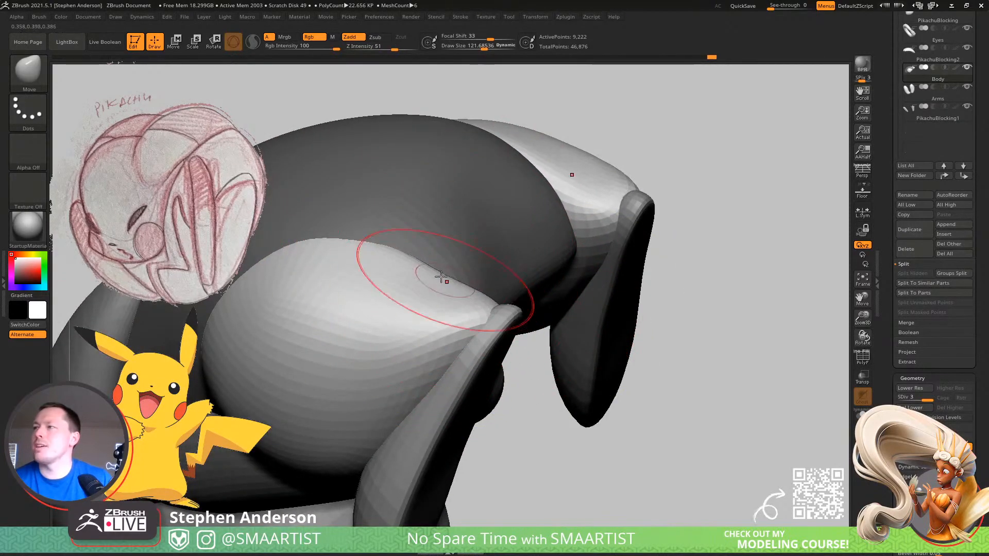
mouse_move(506, 293)
right_mouse_down()
mouse_move(521, 308)
mouse_move(470, 331)
mouse_move(470, 346)
mouse_move(496, 338)
right_mouse_up()
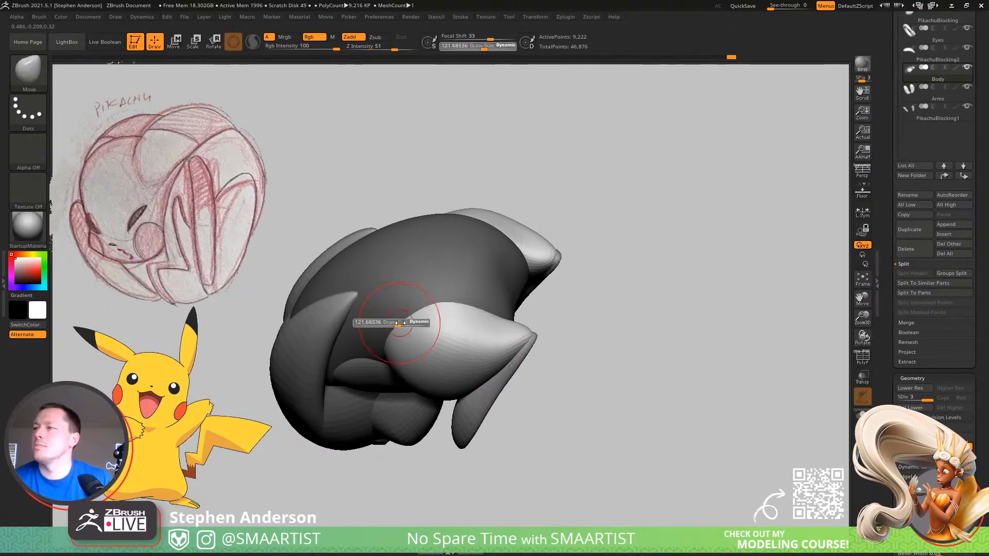
Fit the lower ends of the thighs around the heels with the Move brush at about size 75
mouse_move(396, 319)
right_mouse_down()
mouse_move(413, 309)
mouse_move(488, 351)
mouse_move(459, 331)
mouse_move(470, 325)
mouse_move(459, 281)
mouse_move(452, 287)
mouse_move(439, 269)
mouse_move(540, 289)
mouse_move(561, 268)
mouse_move(607, 268)
mouse_move(642, 249)
mouse_move(626, 237)
mouse_move(548, 360)
mouse_move(622, 386)
mouse_move(656, 368)
right_mouse_up()
key("s")
left_click_drag(597, 360, 580, 358)
left_click_drag(579, 351, 571, 358)
mouse_move(578, 356)
right_mouse_down("ctrl")
mouse_move(563, 329)
mouse_move(577, 378)
mouse_move(565, 364)
right_mouse_up("ctrl")
left_click_drag(565, 364, 565, 364)
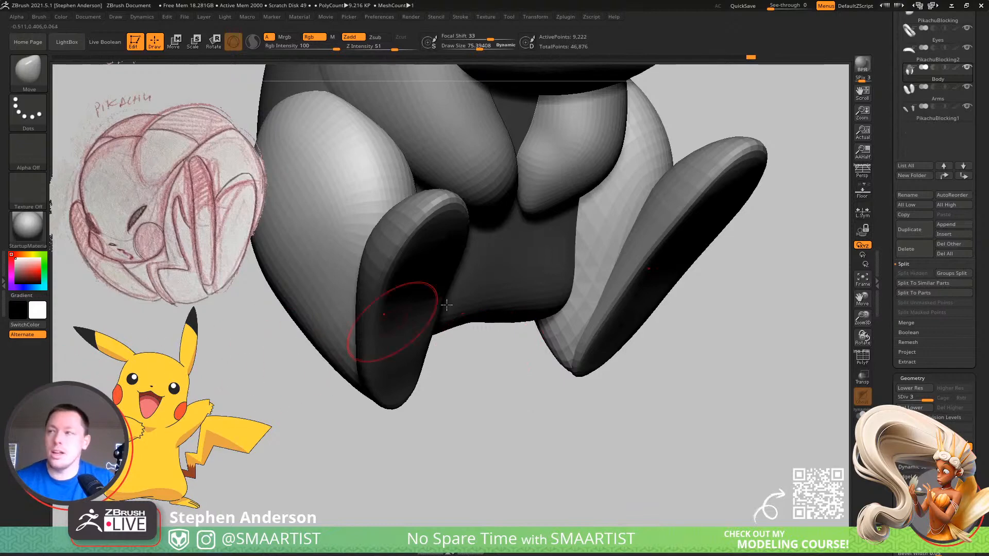
Select the Arms subtool and adjust the outer contour of the arms with the Move brush at about size 233
right_click_drag(517, 294, 545, 245, "ctrl")
left_click(538, 258, "alt")
left_click_drag(545, 258, 547, 258)
right_click_drag(546, 257, 534, 258)
left_click_drag(539, 260, 552, 264)
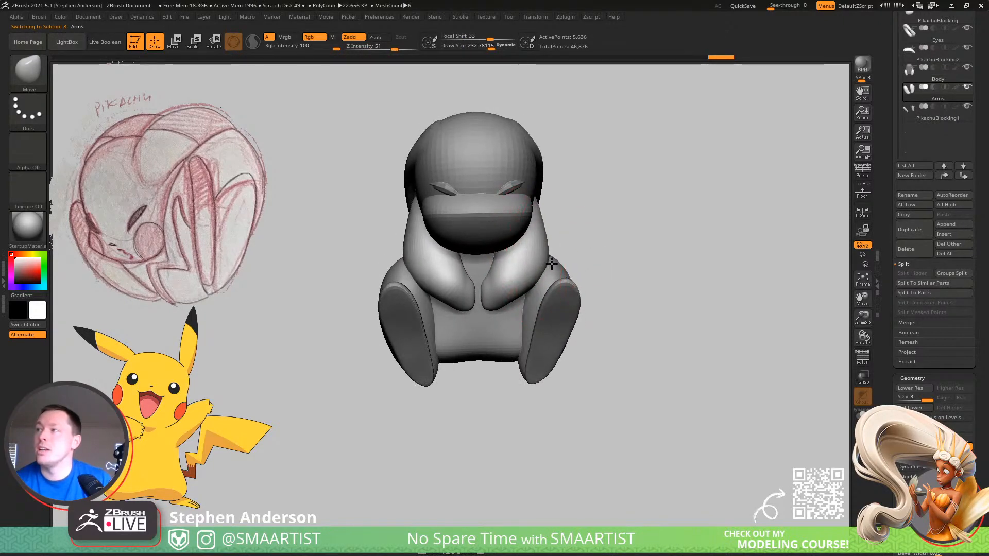
mouse_move(542, 249)
right_mouse_down()
mouse_move(536, 265)
mouse_move(509, 223)
mouse_move(597, 229)
mouse_move(560, 218)
right_mouse_up()
Select the head, ears and eyes together and shift them slightly against the body with the transform gizmo
left_click(501, 195, "alt")
right_click_drag(501, 195, 531, 203, "ctrl")
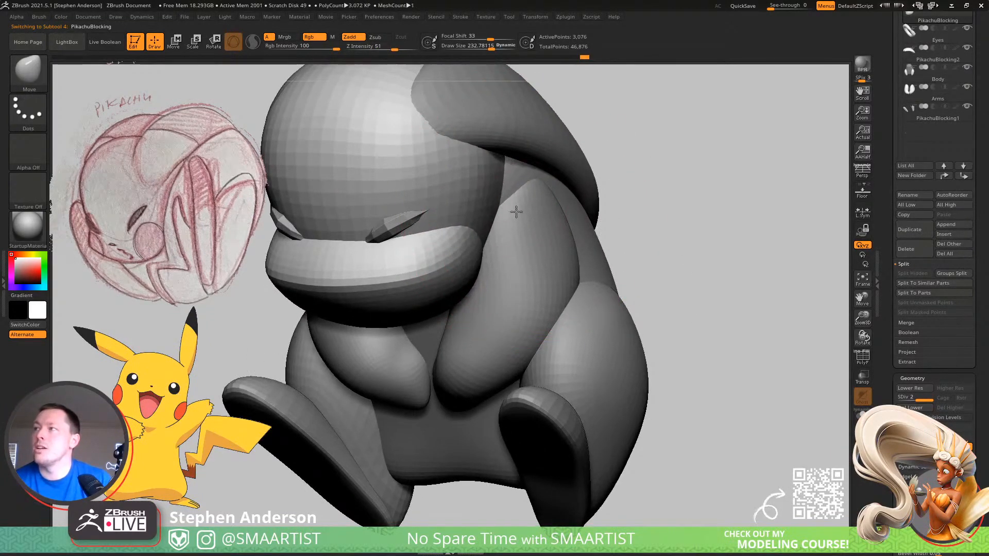
key("s")
mouse_move(516, 209)
right_mouse_down("ctrl")
mouse_move(462, 207)
mouse_move(532, 203)
mouse_move(478, 202)
mouse_move(531, 223)
right_mouse_up("ctrl")
right_click_drag(531, 223, 600, 242, "ctrl")
right_click_drag(600, 242, 582, 227)
mouse_move(582, 227)
right_mouse_down("ctrl")
mouse_move(538, 194)
mouse_move(594, 225)
mouse_move(600, 218)
right_mouse_up("ctrl")
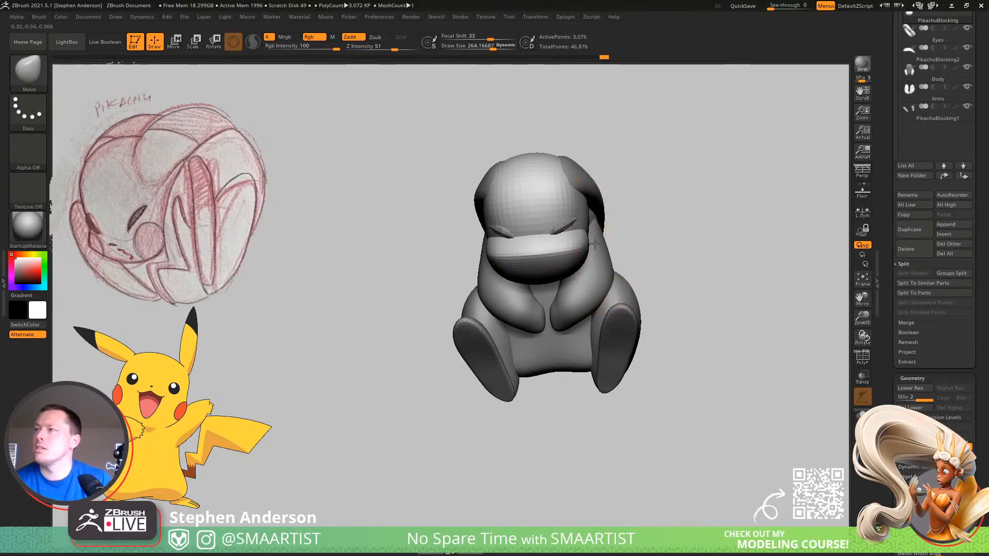
mouse_move(604, 253)
right_mouse_down()
mouse_move(570, 253)
mouse_move(632, 254)
mouse_move(616, 242)
mouse_move(644, 191)
mouse_move(443, 196)
right_mouse_up()
key("w")
key("ctrl+shift")
left_click_drag(531, 200, 535, 201, "ctrl+shift")
mouse_move(535, 201)
right_mouse_down()
mouse_move(620, 221)
mouse_move(618, 242)
mouse_move(657, 241)
right_mouse_up()
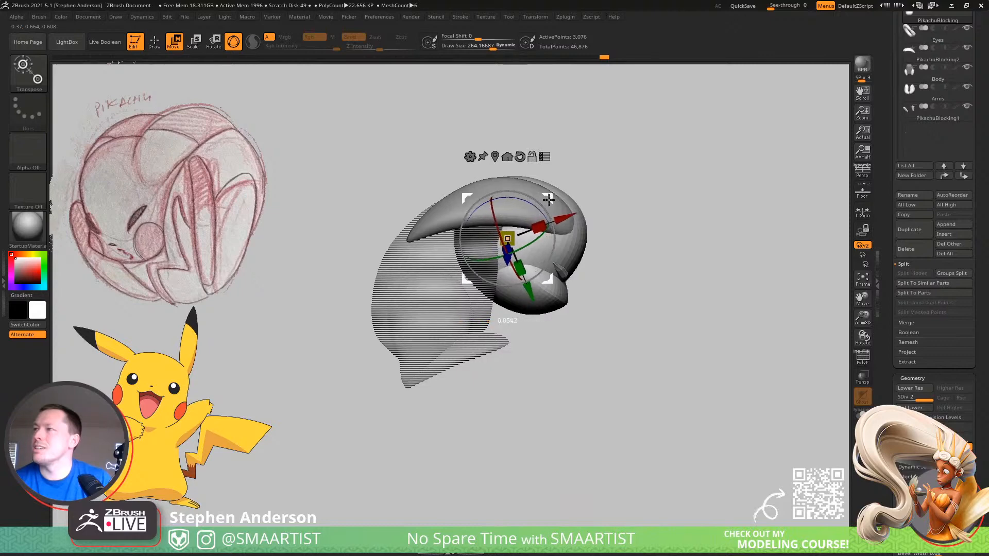
left_click_drag(515, 234, 521, 232)
mouse_move(563, 210)
right_mouse_down()
mouse_move(636, 154)
mouse_move(678, 181)
mouse_move(660, 185)
mouse_move(724, 223)
mouse_move(719, 236)
mouse_move(610, 211)
mouse_move(685, 201)
mouse_move(651, 212)
mouse_move(706, 258)
mouse_move(638, 203)
right_mouse_up()
key("q")
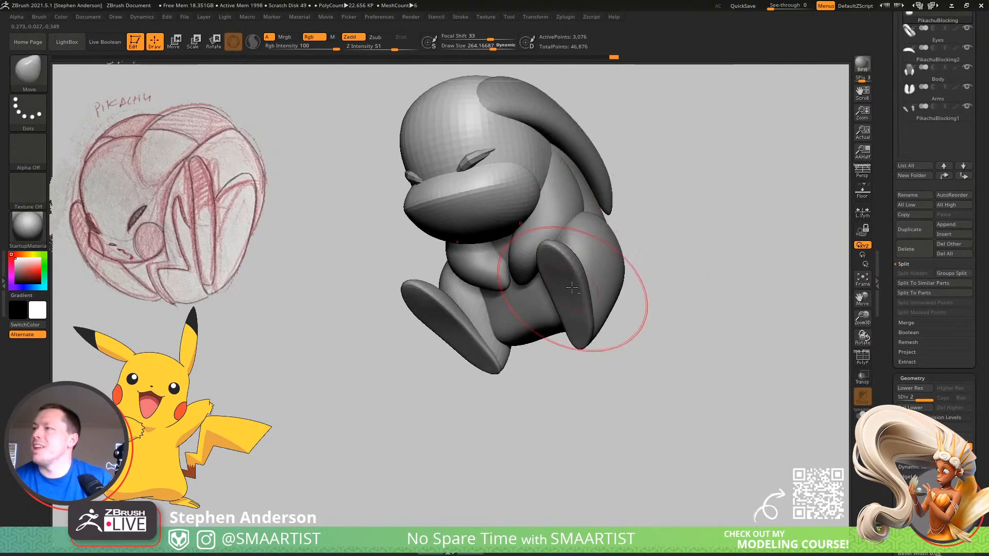
Select the feet subtool and reposition the feet at the heels with the transform gizmo
left_click(572, 287, "alt")
key("w")
right_click_drag(606, 288, 629, 255)
left_click_drag(628, 255, 615, 295, "alt")
left_click_drag(584, 335, 576, 344)
mouse_move(688, 260)
right_mouse_down()
mouse_move(664, 295)
mouse_move(689, 300)
mouse_move(691, 279)
right_mouse_up()
mouse_move(634, 290)
right_mouse_down()
mouse_move(624, 247)
mouse_move(590, 226)
mouse_move(599, 286)
mouse_move(638, 291)
right_mouse_up()
key("q")
mouse_move(638, 291)
right_mouse_down("ctrl")
mouse_move(674, 333)
mouse_move(613, 261)
right_mouse_up("ctrl")
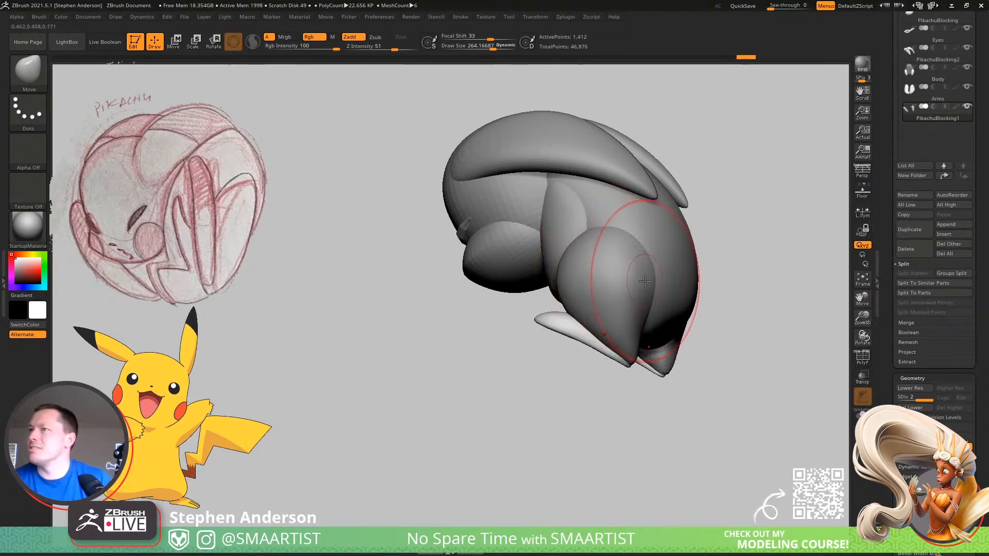
Rotate the thighs by about 45 degrees and move them down and back along the hips
left_click(611, 281, "alt")
key("w")
right_click_drag(637, 257, 655, 256)
mouse_move(656, 209)
left_mouse_down()
mouse_move(652, 227)
mouse_move(695, 277)
mouse_move(688, 271)
left_mouse_up()
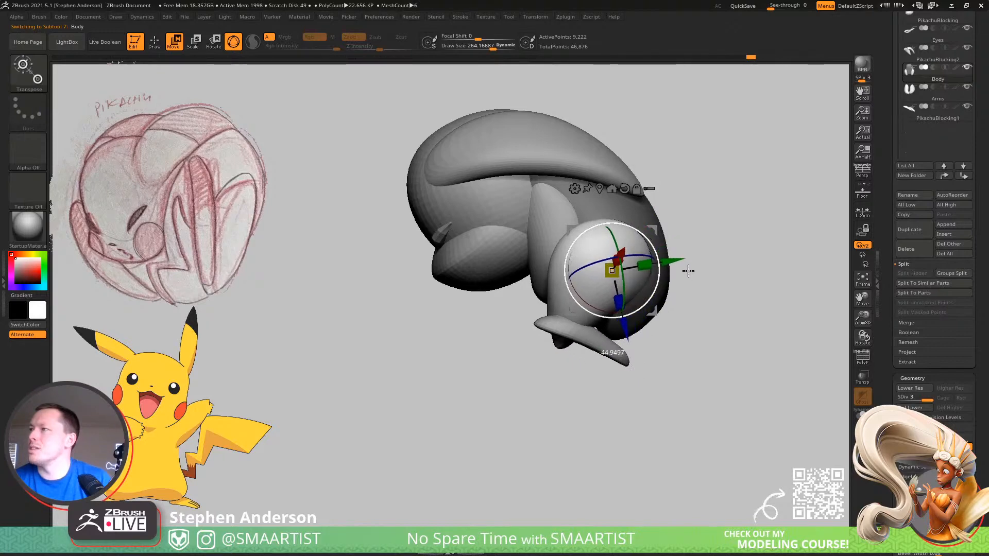
left_click_drag(612, 271, 627, 282)
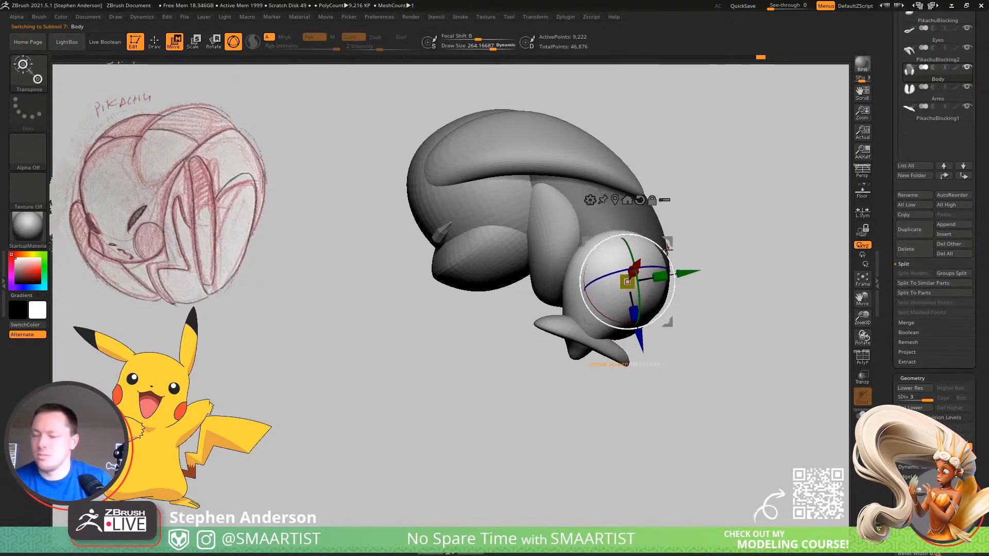
Pull the front of the thighs toward the arms with the SnakeHook brush at about size 264
key("b")
key("m")
key("v")
key("b")
key("s")
key("h")
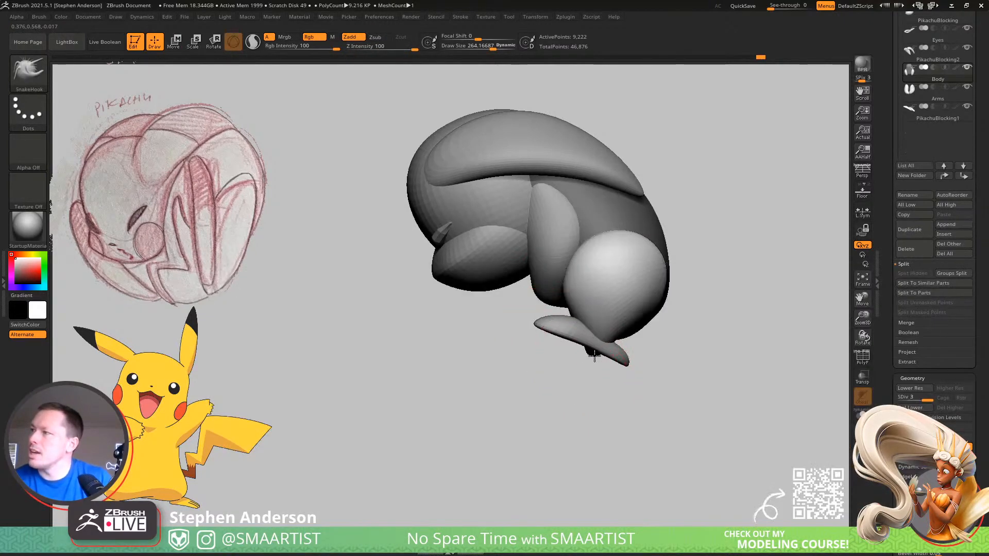
left_click_drag(578, 312, 569, 293)
left_click_drag(573, 276, 581, 314)
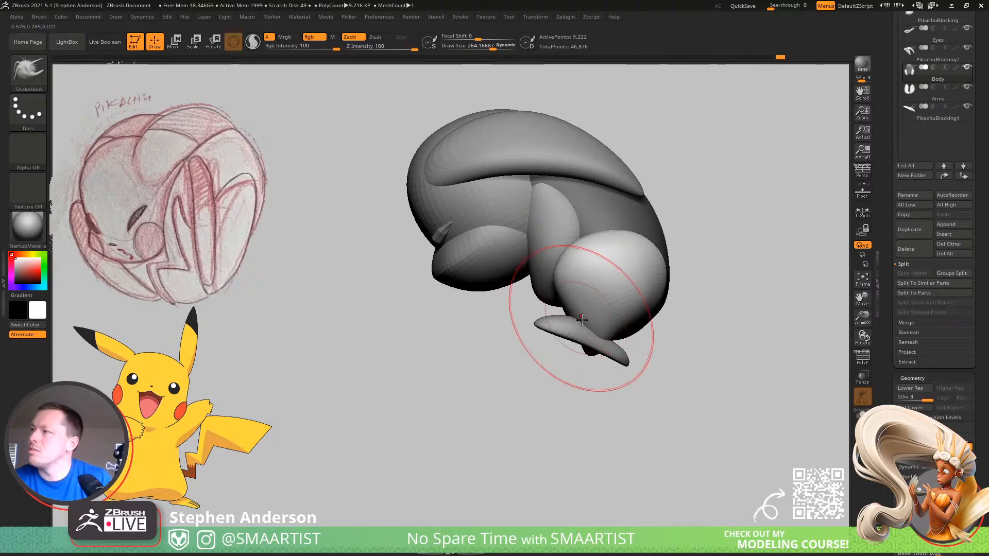
Select the feet subtool and rotate the feet about the heels with the transform gizmo
left_click(624, 359, "alt")
key("w")
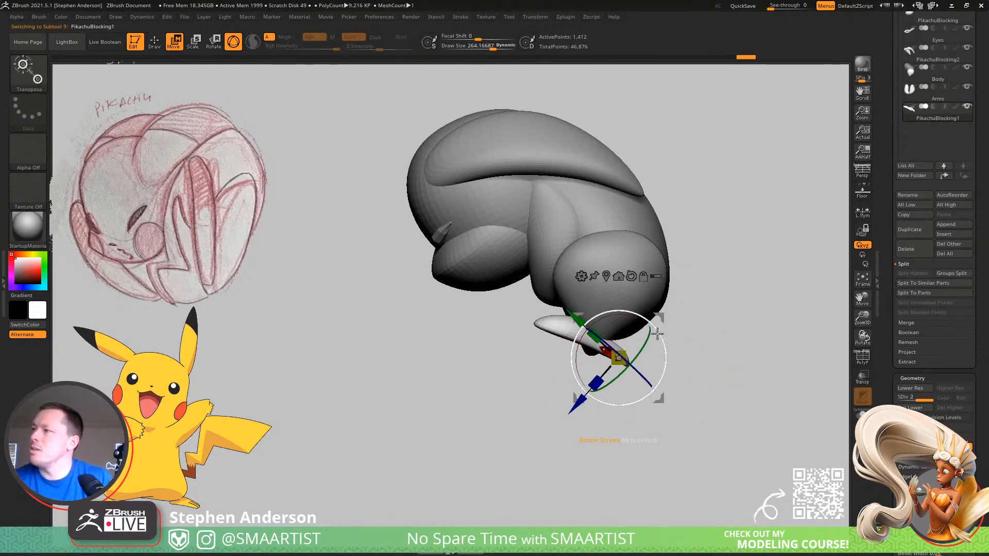
mouse_move(653, 316)
left_mouse_down()
mouse_move(662, 261)
mouse_move(688, 269)
mouse_move(620, 269)
mouse_move(653, 230)
mouse_move(662, 261)
mouse_move(612, 267)
left_mouse_up()
key("q")
right_click_drag(611, 268, 612, 278, "ctrl")
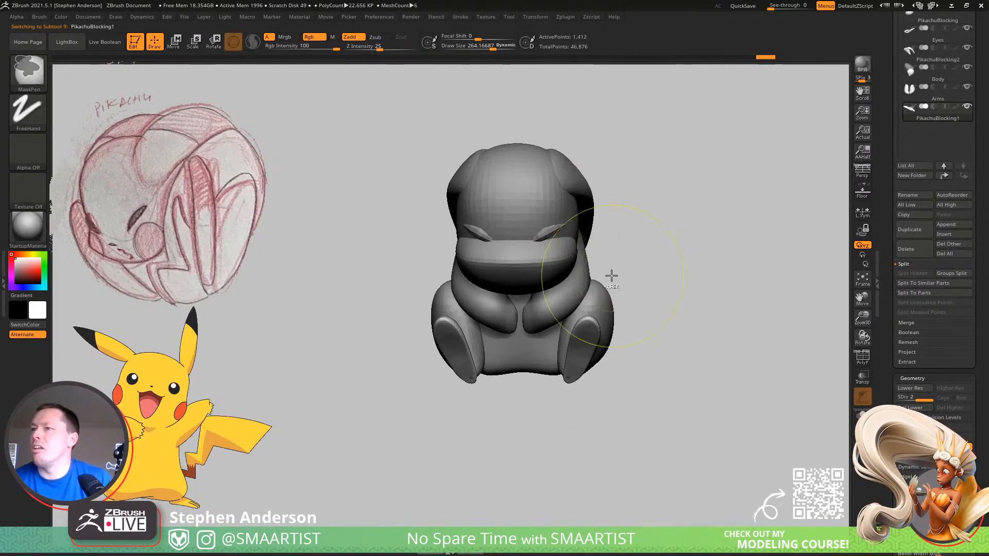
Select the head subtool and try to reshape the top of the head with the SnakeHook brush
left_click(567, 254, "alt")
mouse_move(544, 257)
right_mouse_down()
mouse_move(555, 265)
mouse_move(541, 283)
right_mouse_up()
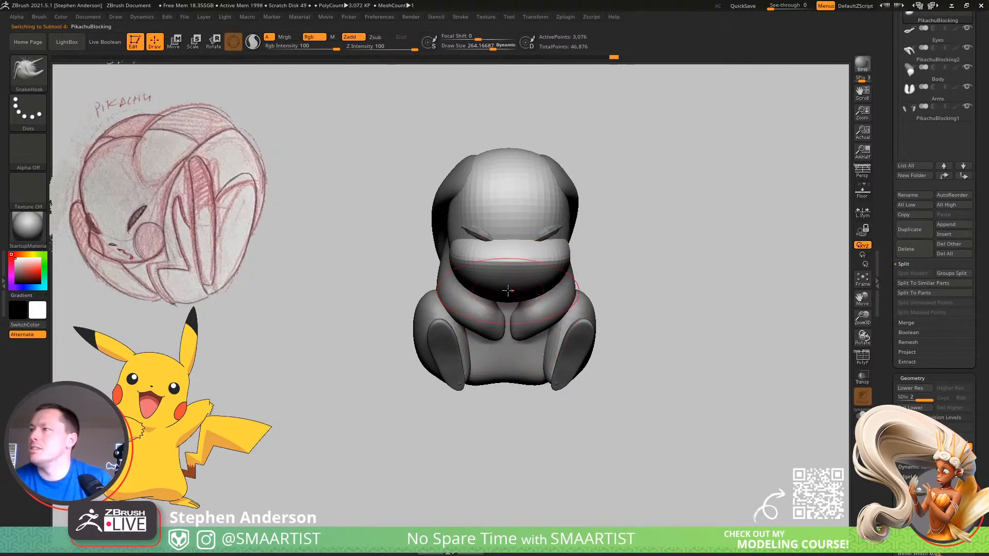
right_click_drag(460, 263, 452, 249)
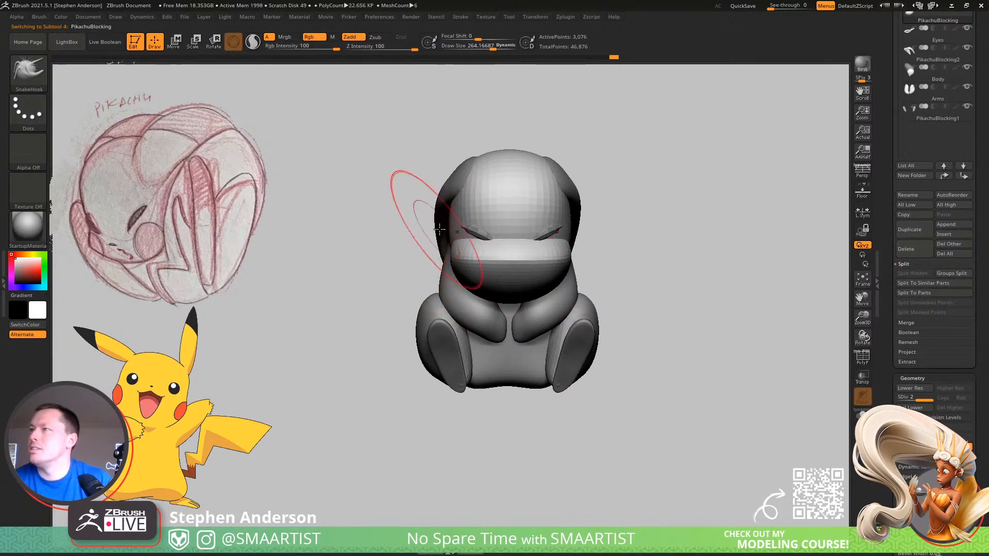
key("w")
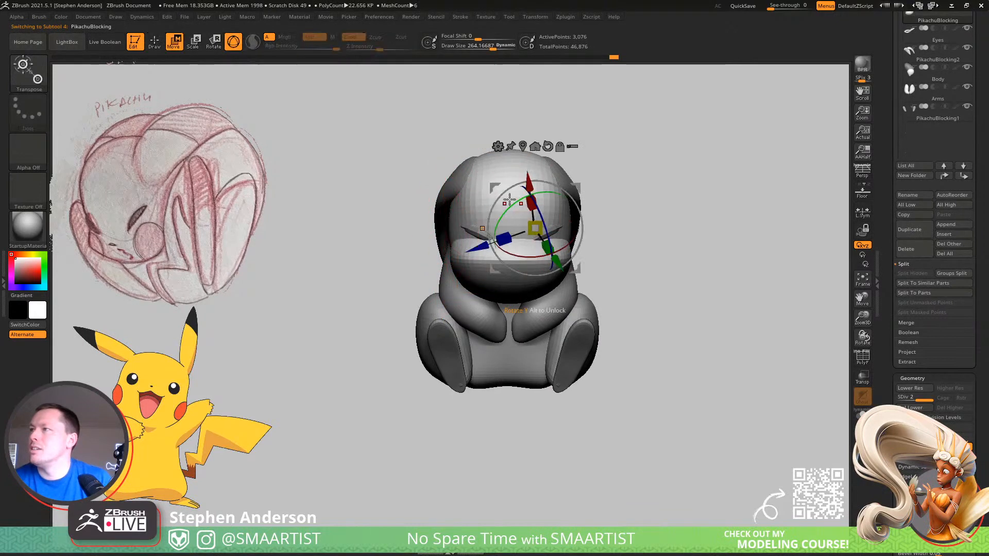
left_click(477, 179)
key("q")
mouse_move(477, 214)
right_mouse_down()
mouse_move(498, 214)
mouse_move(479, 210)
mouse_move(515, 147)
mouse_move(494, 190)
mouse_move(483, 261)
right_mouse_up()
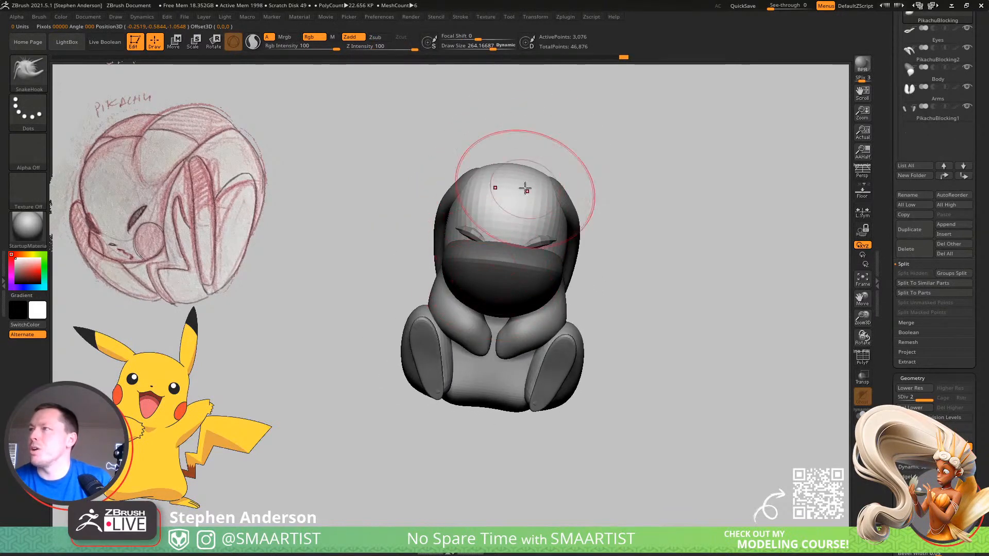
left_click_drag(511, 169, 511, 174)
key("ctrl+z")
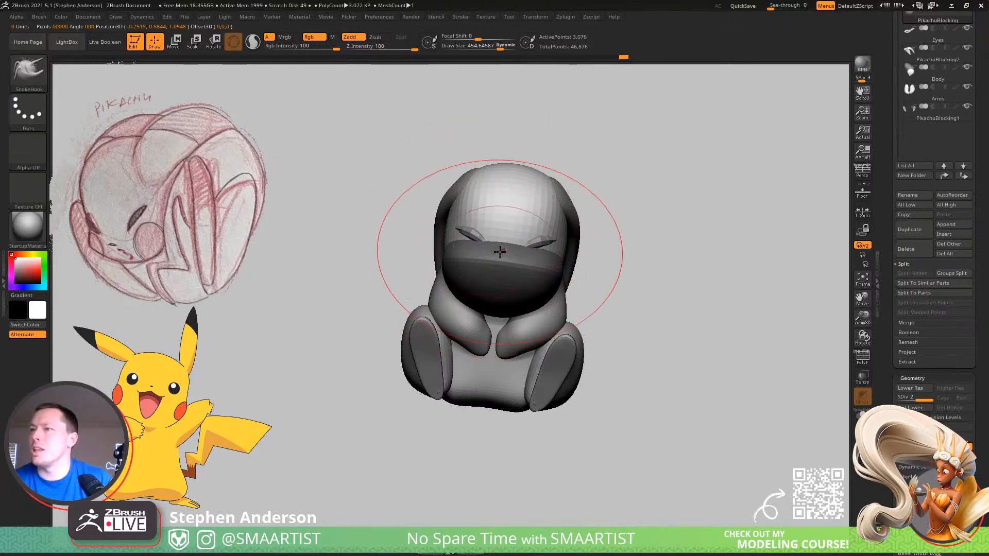
Invert the head's mask to free the muzzle and adjust its front with the SnakeHook brush at about size 454
key("ctrl")
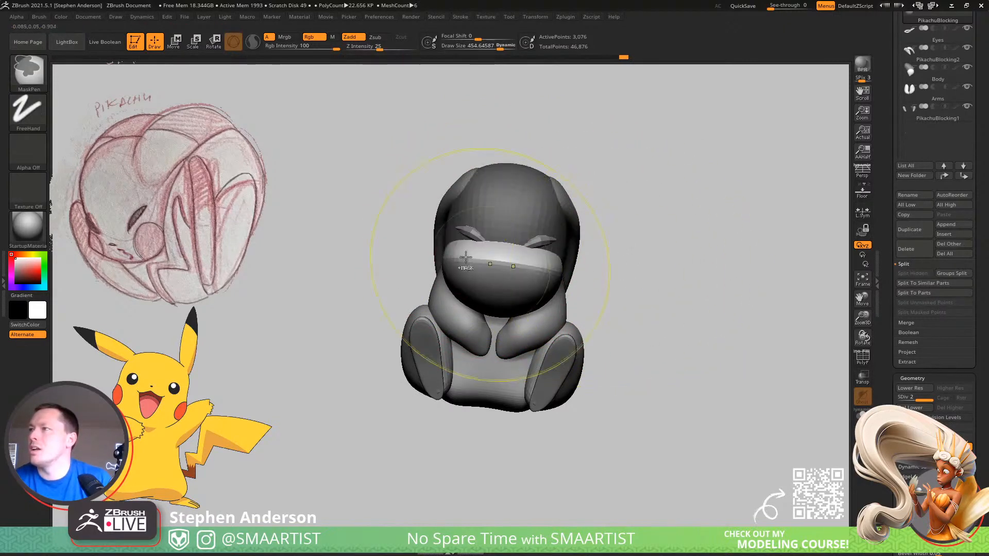
left_click_drag(489, 277, 490, 281)
mouse_move(491, 257)
right_mouse_down()
mouse_move(530, 270)
mouse_move(418, 246)
mouse_move(395, 250)
mouse_move(535, 237)
right_mouse_up()
key("ctrl")
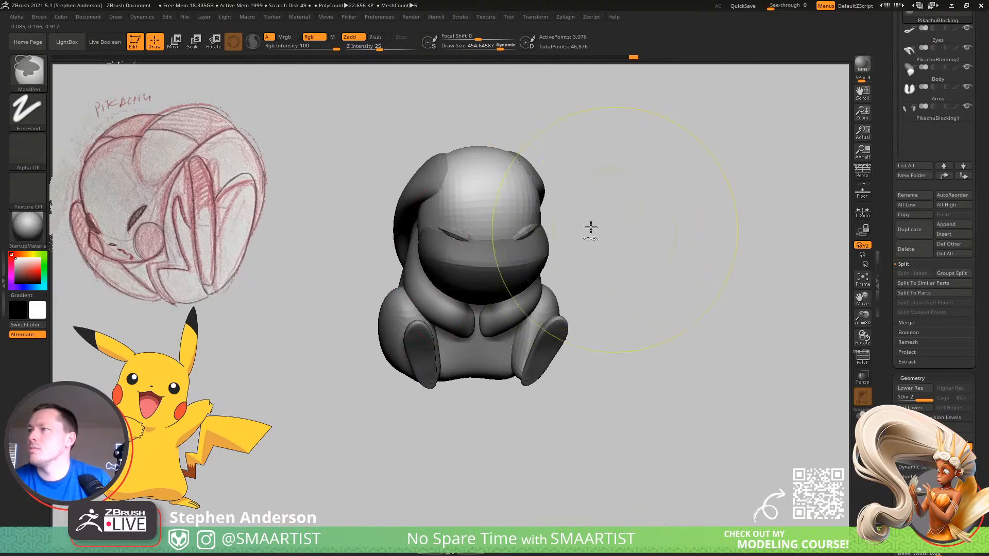
Select the ears subtool and compare the ears and overall pose with the reference sketch from several angles
key("s")
mouse_move(418, 215)
right_mouse_down()
mouse_move(427, 225)
mouse_move(409, 226)
mouse_move(453, 219)
mouse_move(577, 178)
mouse_move(584, 165)
mouse_move(558, 177)
mouse_move(625, 181)
mouse_move(501, 239)
mouse_move(501, 154)
right_mouse_up()
left_click(606, 187, "alt")
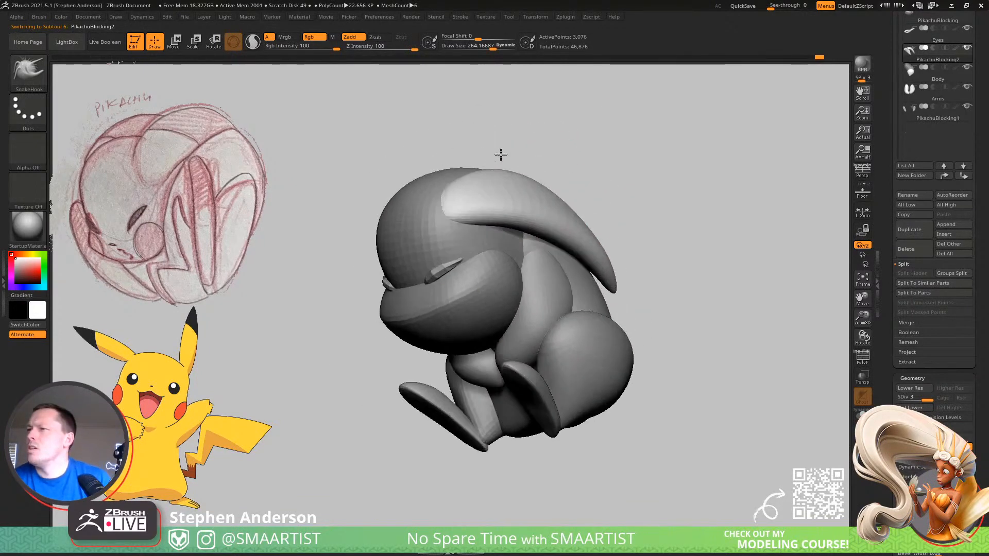
mouse_move(548, 227)
right_mouse_down()
mouse_move(546, 249)
mouse_move(500, 206)
right_mouse_up()
mouse_move(667, 241)
right_mouse_down("ctrl")
mouse_move(590, 205)
mouse_move(574, 322)
mouse_move(553, 287)
mouse_move(569, 242)
right_mouse_up("ctrl")
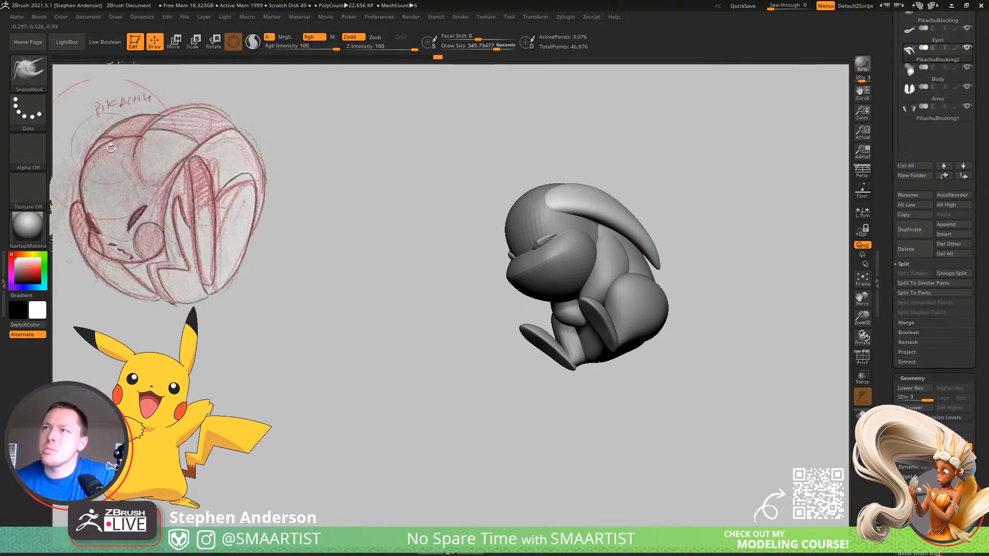
right_click_drag(557, 262, 621, 280)
mouse_move(542, 289)
right_mouse_down()
mouse_move(664, 273)
mouse_move(567, 252)
mouse_move(624, 288)
mouse_move(565, 256)
right_mouse_up()
Select the head, mask the skull, and push in the sides of the muzzle with the SnakeHook brush at about size 213
left_click(565, 256, "alt")
mouse_move(633, 206)
right_mouse_down()
mouse_move(664, 199)
mouse_move(691, 216)
mouse_move(582, 261)
right_mouse_up()
left_click(714, 201, "ctrl")
key("s")
left_click_drag(623, 249, 612, 250)
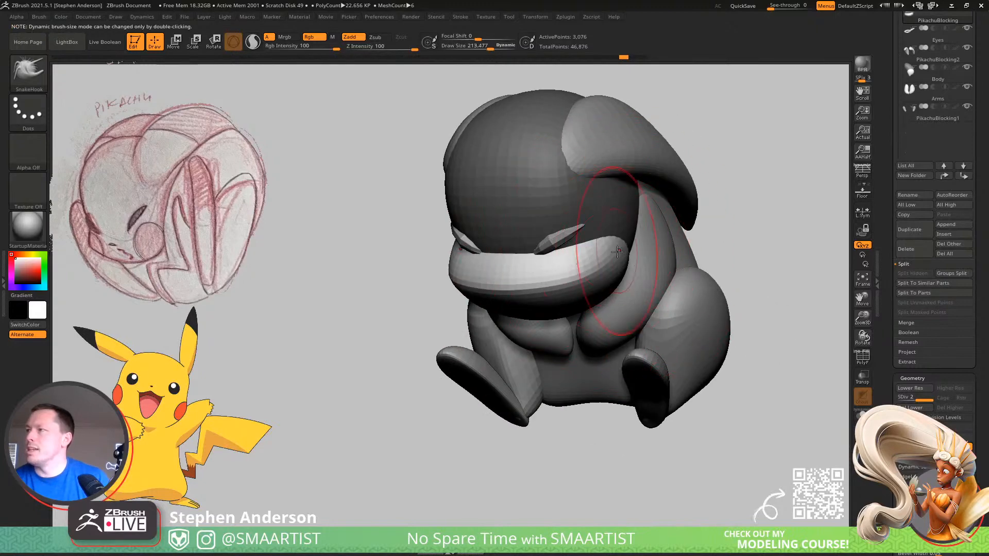
mouse_move(597, 265)
right_mouse_down()
mouse_move(620, 273)
mouse_move(607, 277)
right_mouse_up()
left_click_drag(582, 285, 571, 287)
right_click_drag(566, 280, 541, 283)
Shape the muzzle's upper edge below the eyes with the SnakeHook brush, reducing the draw size to about 155 and 104
key("ctrl")
right_click_drag(409, 324, 519, 291, "ctrl")
left_click(588, 304, "ctrl")
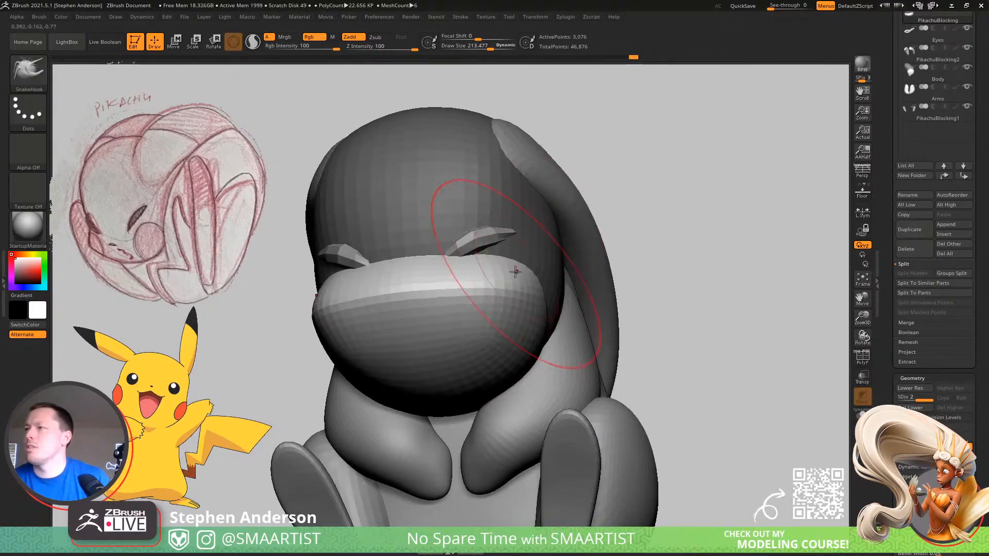
left_click_drag(478, 254, 532, 267)
key("s")
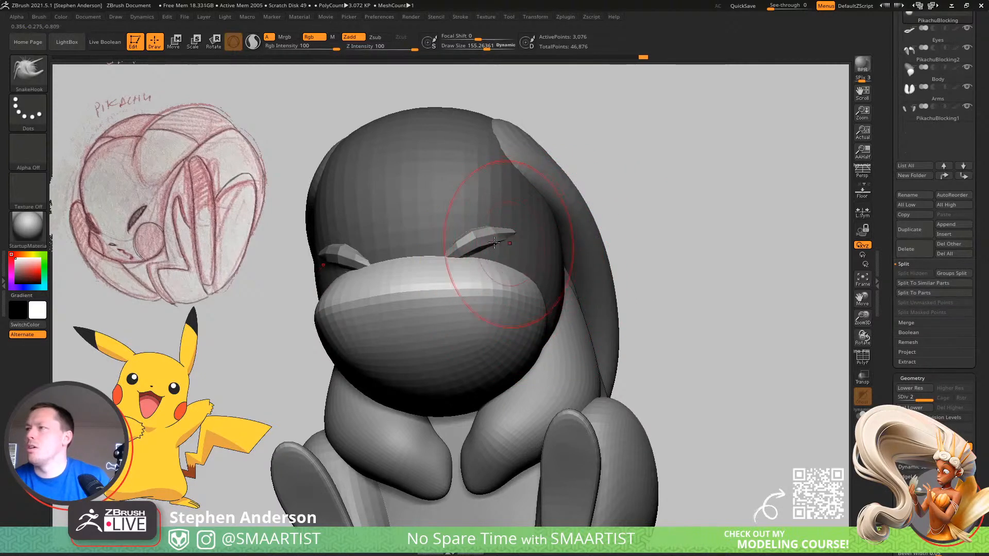
left_click_drag(425, 237, 418, 235)
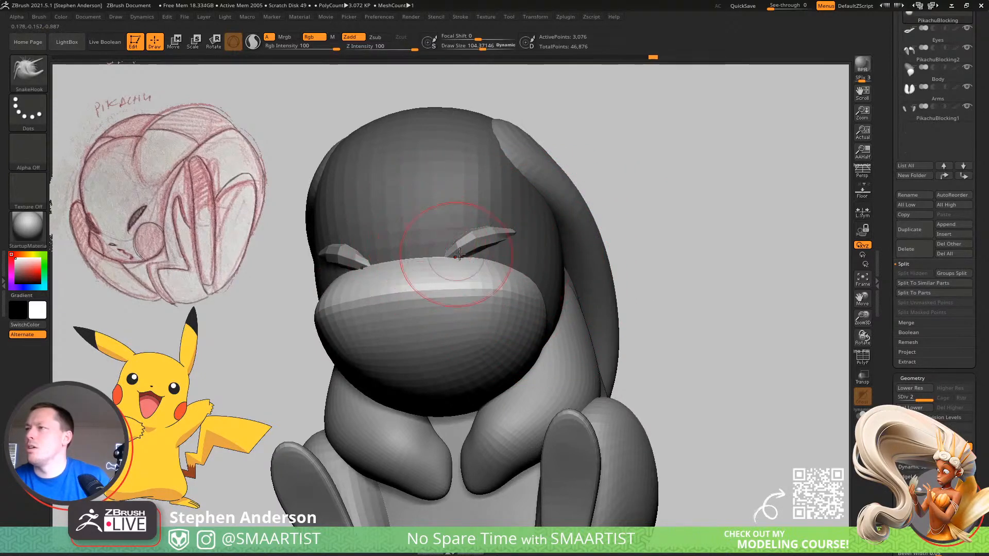
Round the underside of the muzzle with the SnakeHook brush at about size 323
right_click_drag(548, 276, 507, 380)
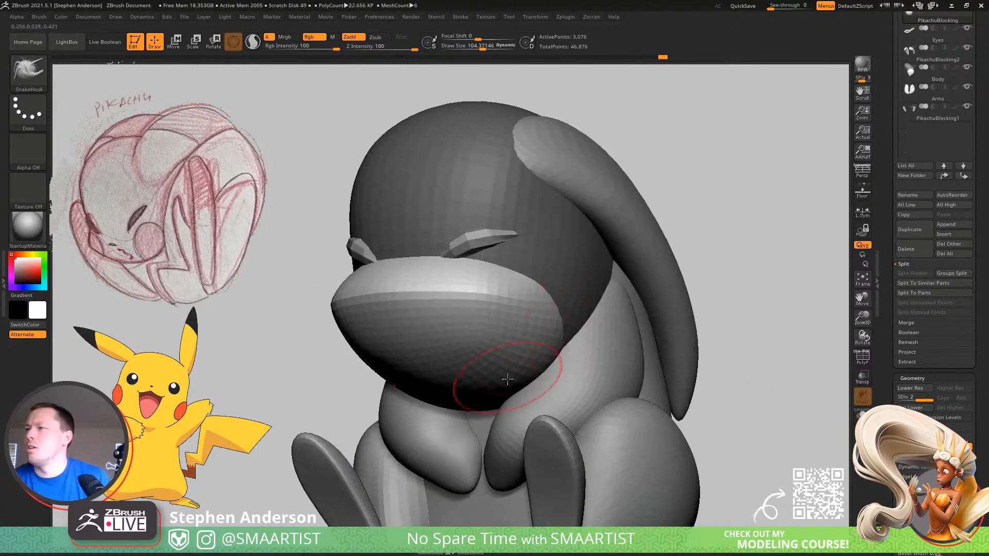
key("s")
left_click_drag(474, 401, 488, 402)
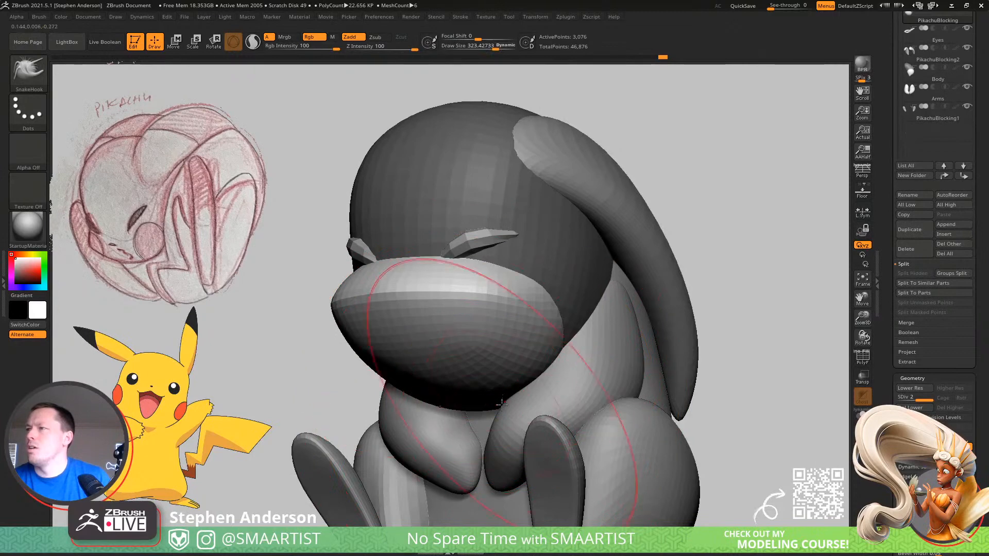
right_click_drag(494, 400, 535, 389)
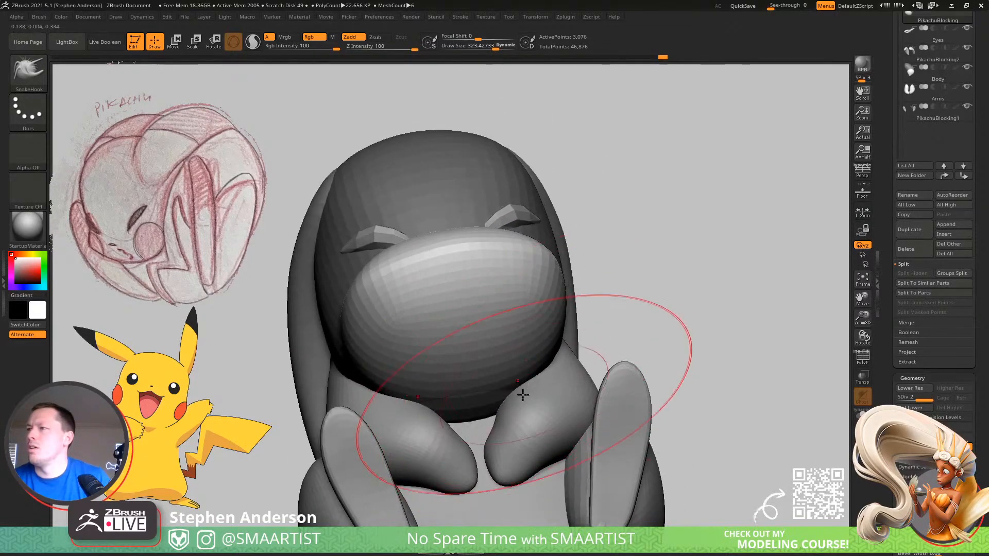
Switch the mask from the skull to the muzzle and adjust the side of the face beside the eyes with the SnakeHook brush
left_click(675, 342, "ctrl")
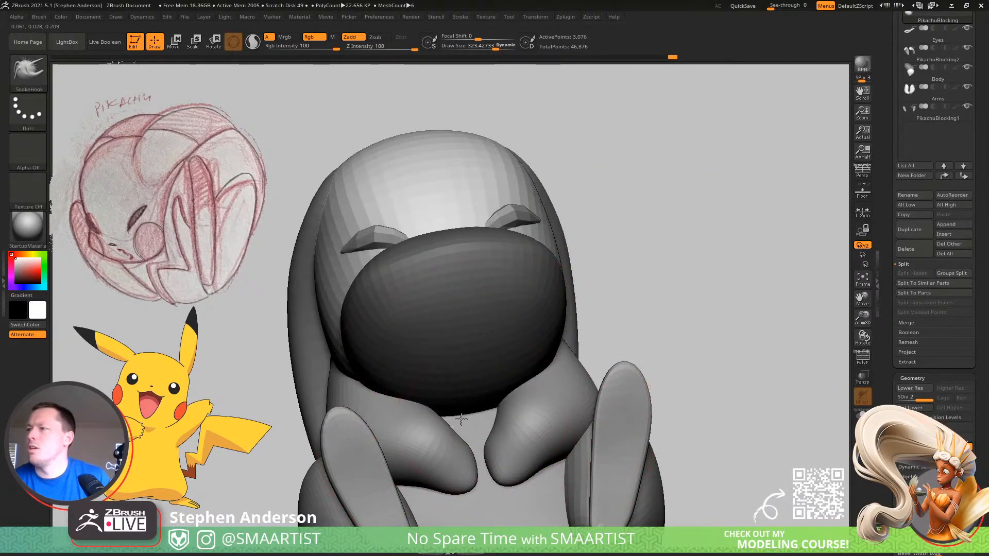
right_click_drag(471, 401, 438, 423)
mouse_move(530, 441)
right_mouse_down("ctrl")
mouse_move(525, 360)
mouse_move(515, 353)
right_mouse_up("ctrl")
mouse_move(546, 304)
right_mouse_down("ctrl")
mouse_move(556, 368)
mouse_move(580, 301)
right_mouse_up("ctrl")
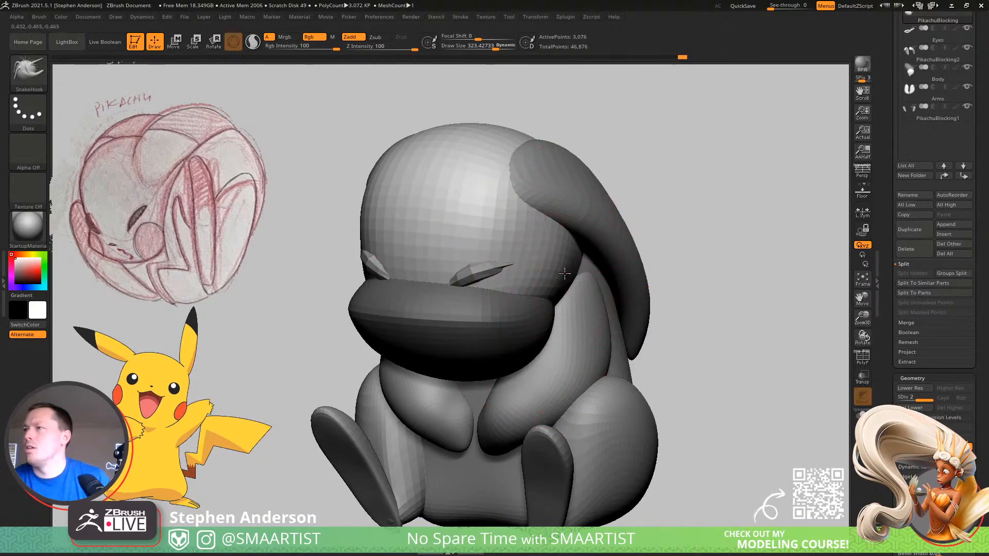
right_click_drag(555, 274, 571, 250, "ctrl")
right_click_drag(684, 230, 565, 298)
key("b")
key("s")
key("h")
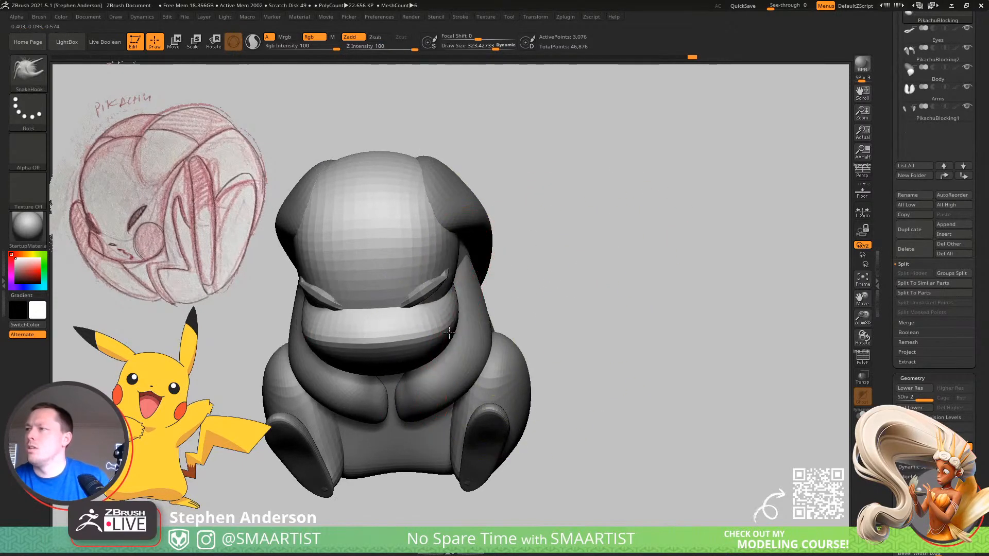
key("s")
left_click_drag(449, 309, 455, 285)
key("s")
mouse_move(453, 284)
right_mouse_down()
mouse_move(424, 315)
mouse_move(404, 283)
mouse_move(423, 293)
mouse_move(412, 309)
mouse_move(453, 287)
mouse_move(472, 294)
mouse_move(459, 306)
mouse_move(459, 297)
right_mouse_up()
Mask the skull again and reshape the muzzle's upper contour in side view with the SnakeHook brush at about size 163
key("w")
left_click(477, 314, "ctrl")
key("q")
key("s")
left_click_drag(458, 296, 453, 293)
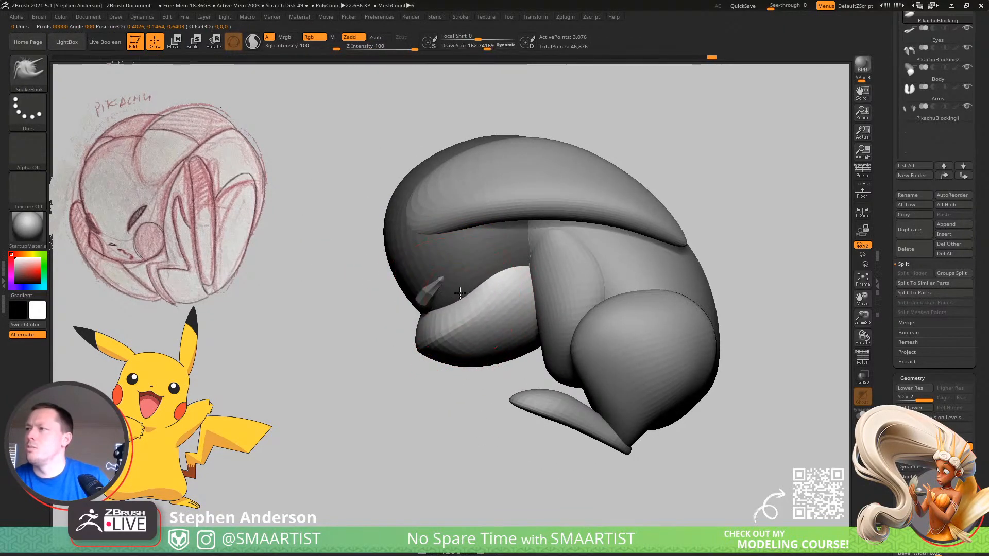
mouse_move(504, 270)
right_mouse_down()
mouse_move(480, 284)
mouse_move(503, 298)
mouse_move(482, 292)
mouse_move(530, 294)
mouse_move(515, 304)
mouse_move(520, 319)
mouse_move(510, 315)
right_mouse_up()
key("bracketright")
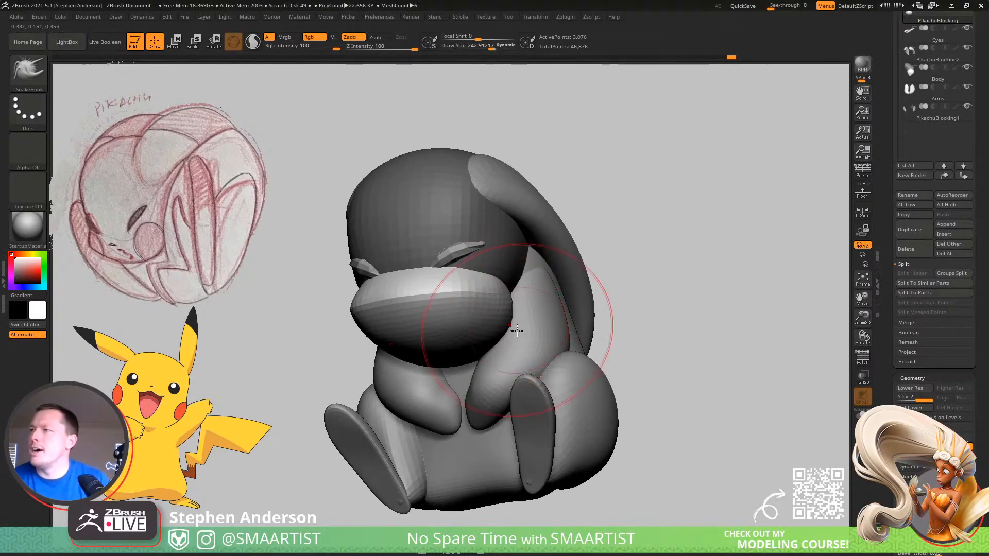
With the wireframe displayed, delete the head's lower subdivision levels and divide the mesh once
right_click_drag(542, 343, 566, 309, "ctrl")
right_click_drag(567, 309, 653, 396, "ctrl")
mouse_move(456, 316)
right_mouse_down()
mouse_move(438, 299)
mouse_move(534, 343)
mouse_move(481, 331)
right_mouse_up()
key("shift+f")
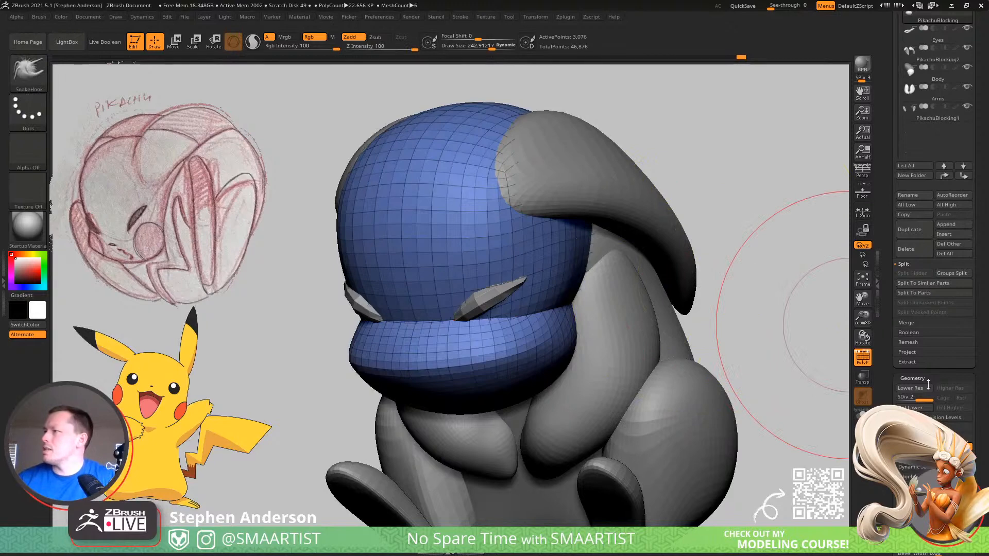
left_click(922, 408)
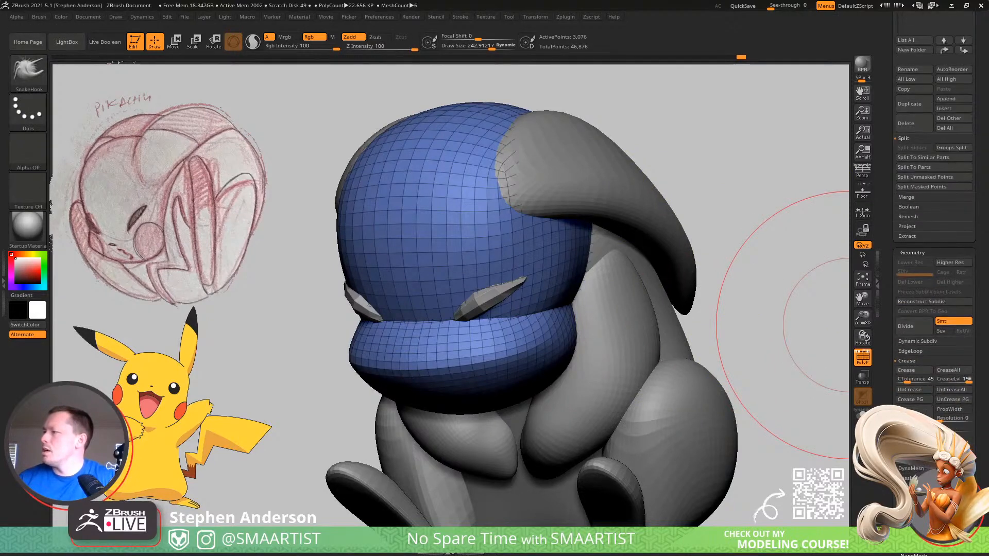
key("ctrl+d")
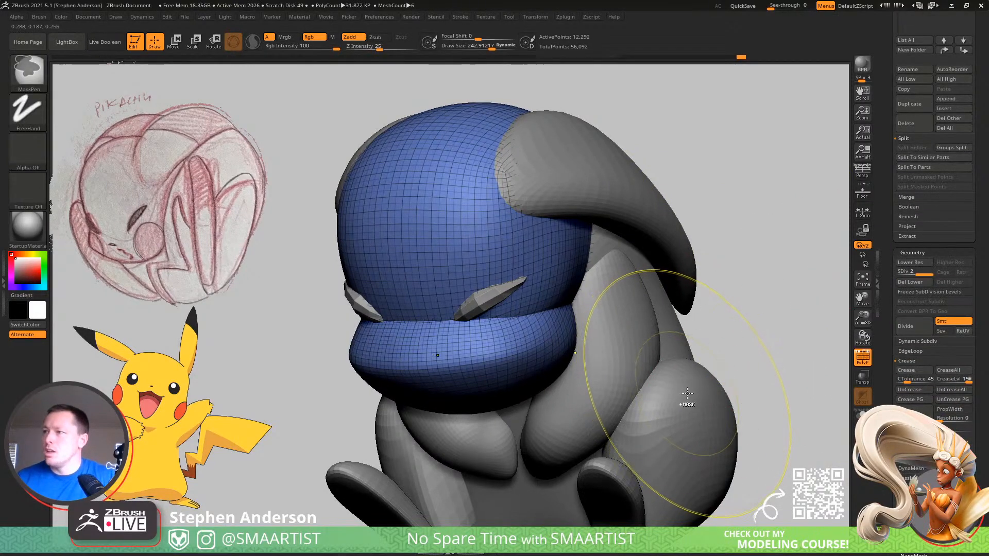
Delete the head's lower subdivision levels and open the DynaMesh settings
left_click(910, 283)
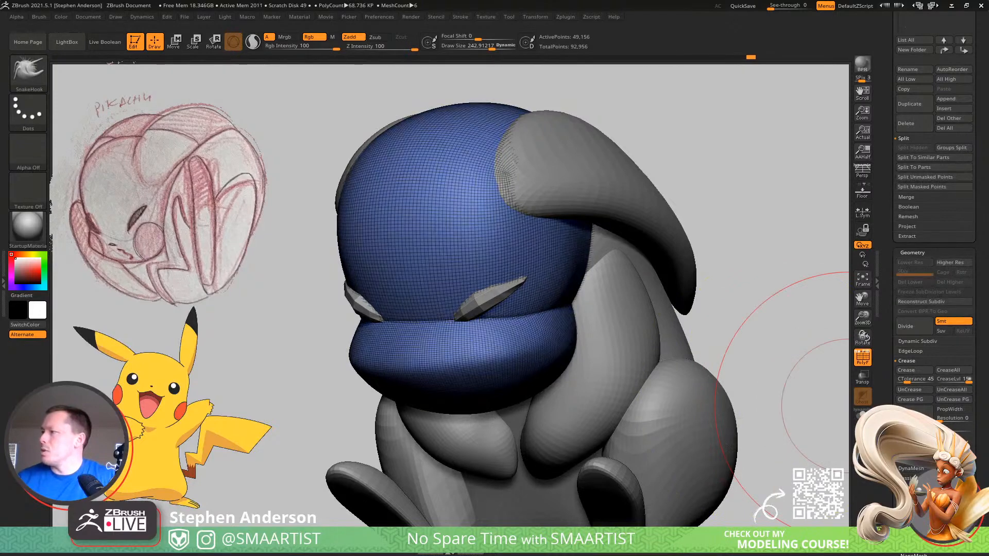
left_click(917, 470)
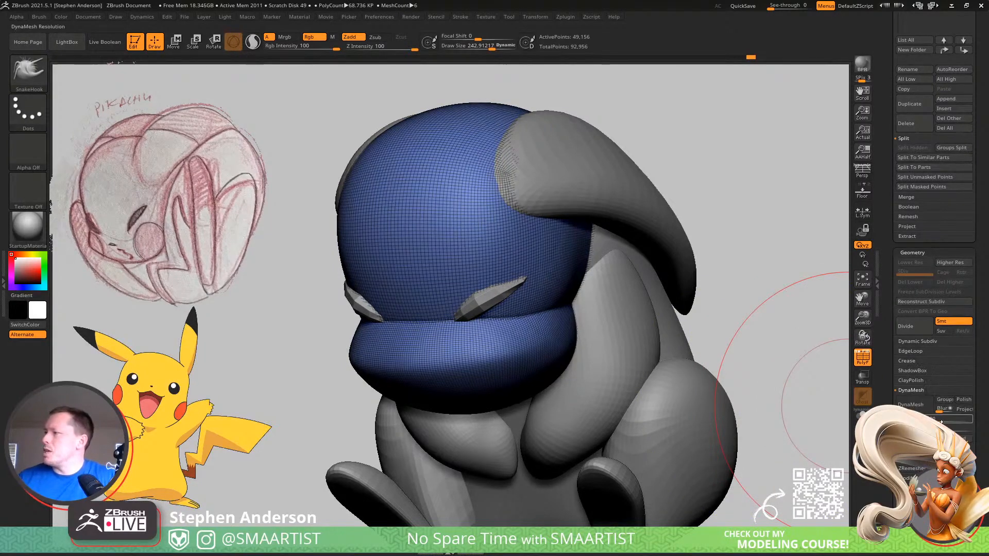
Try a coarser DynaMesh remesh on the head and undo it
left_click_drag(939, 411, 935, 410)
left_click(913, 408)
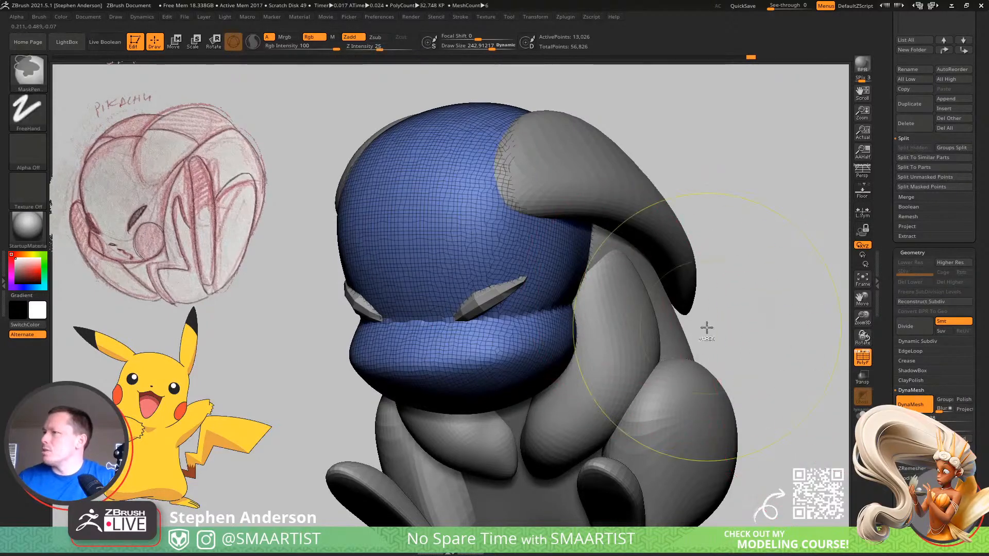
key("ctrl+z")
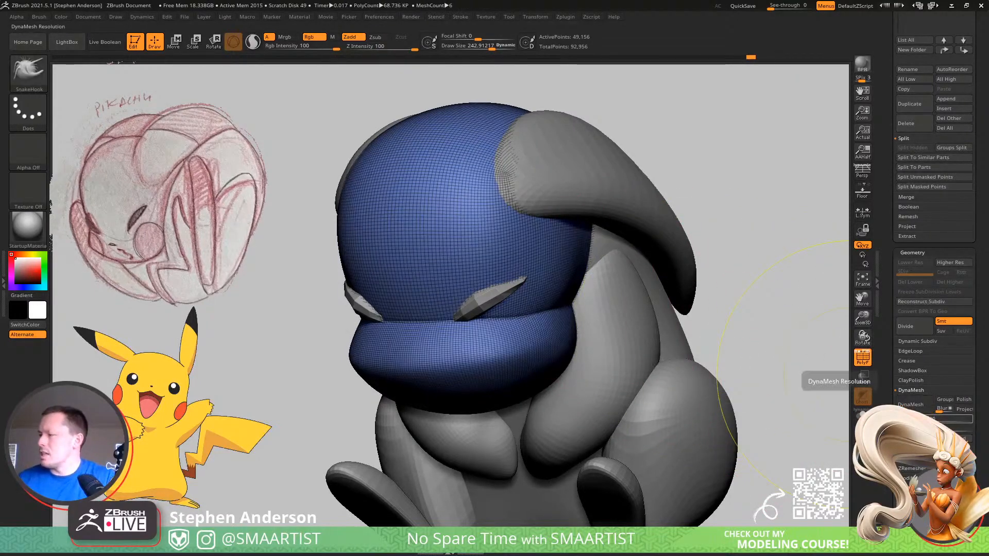
Reselect the head subtool and remesh it with DynaMesh at a higher resolution
left_click(487, 301, "alt")
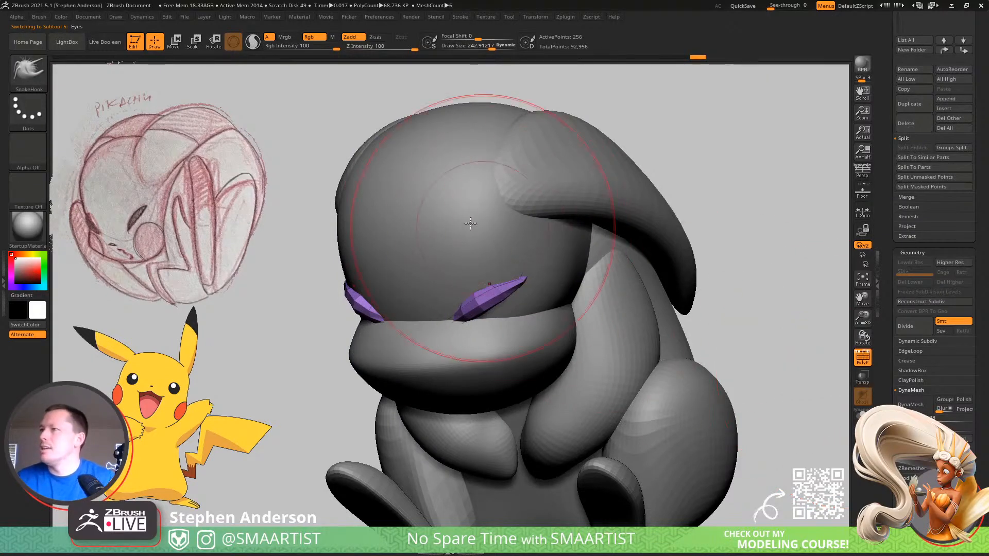
left_click(449, 221, "alt")
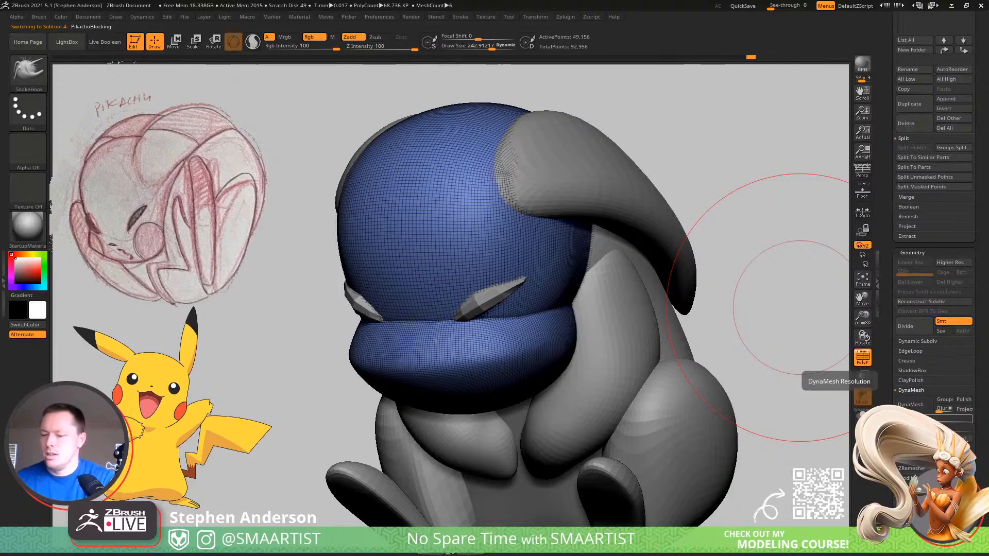
left_click_drag(942, 413, 937, 411)
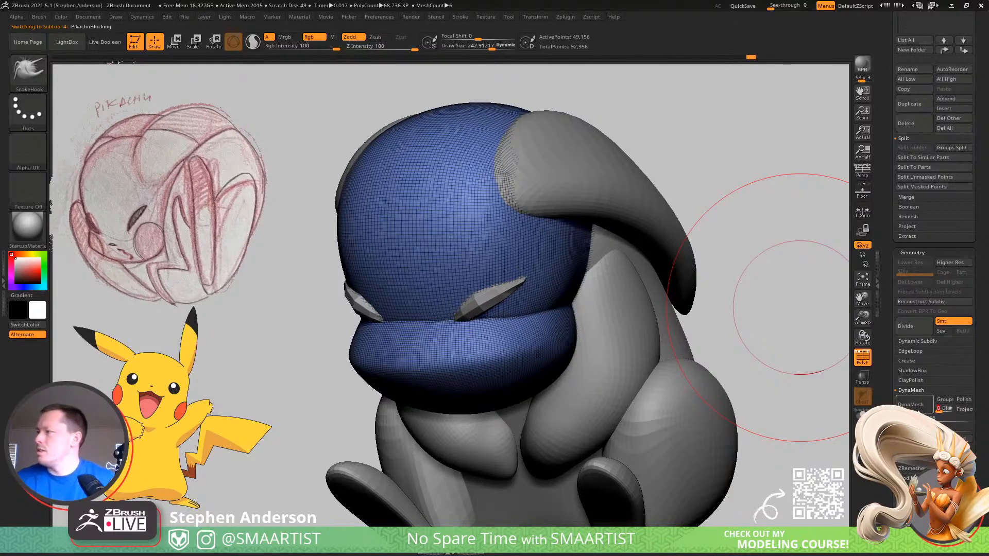
left_click(915, 406)
Smooth the crease above the muzzle at brush size about 122 and flatten the side of the face with TrimDynamic
key("s")
mouse_move(503, 312)
left_mouse_down()
mouse_move(493, 312)
mouse_move(502, 253)
mouse_move(471, 170)
mouse_move(586, 246)
left_mouse_up()
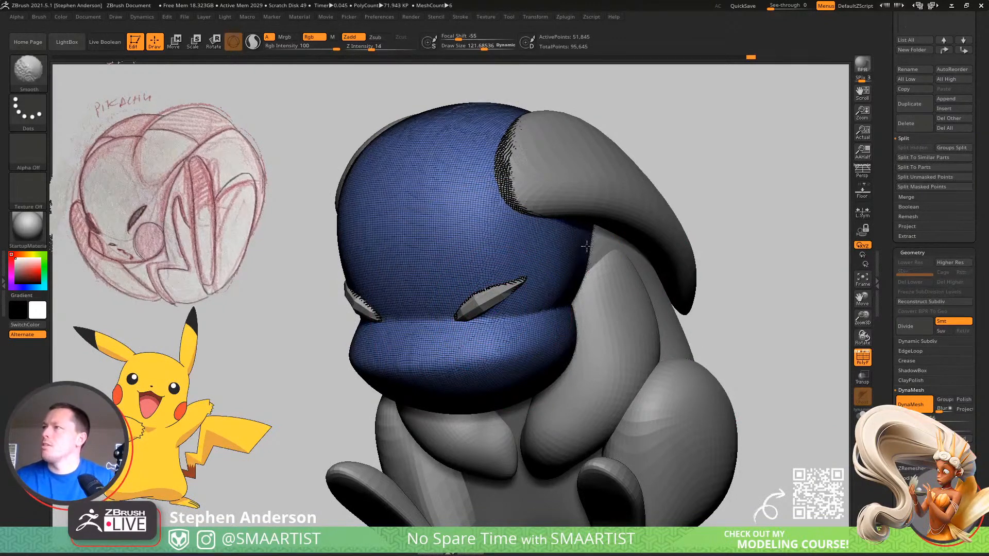
left_click_drag(466, 319, 457, 245, "shift")
mouse_move(609, 325)
right_mouse_down()
mouse_move(600, 307)
mouse_move(609, 310)
mouse_move(555, 293)
mouse_move(591, 342)
mouse_move(585, 354)
right_mouse_up()
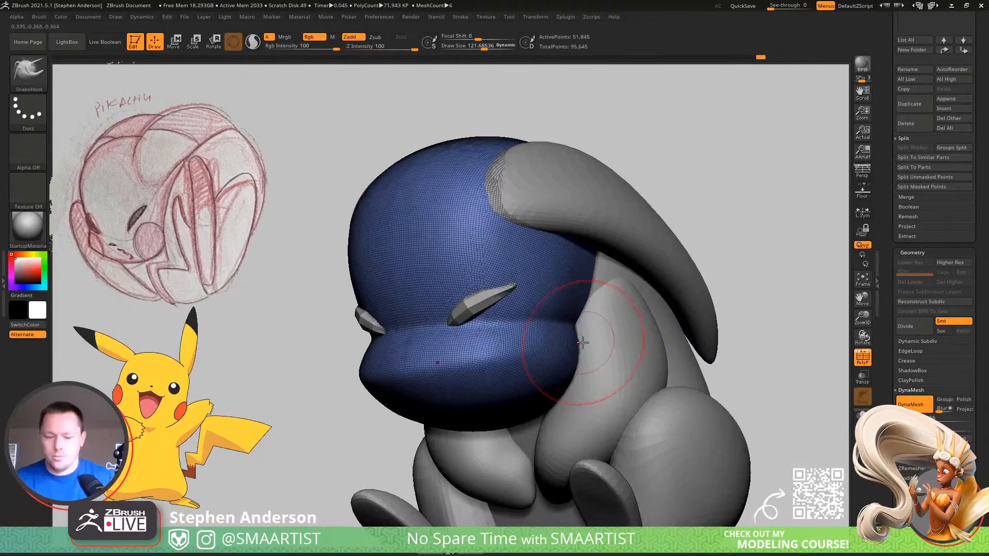
key("b")
key("t")
key("d")
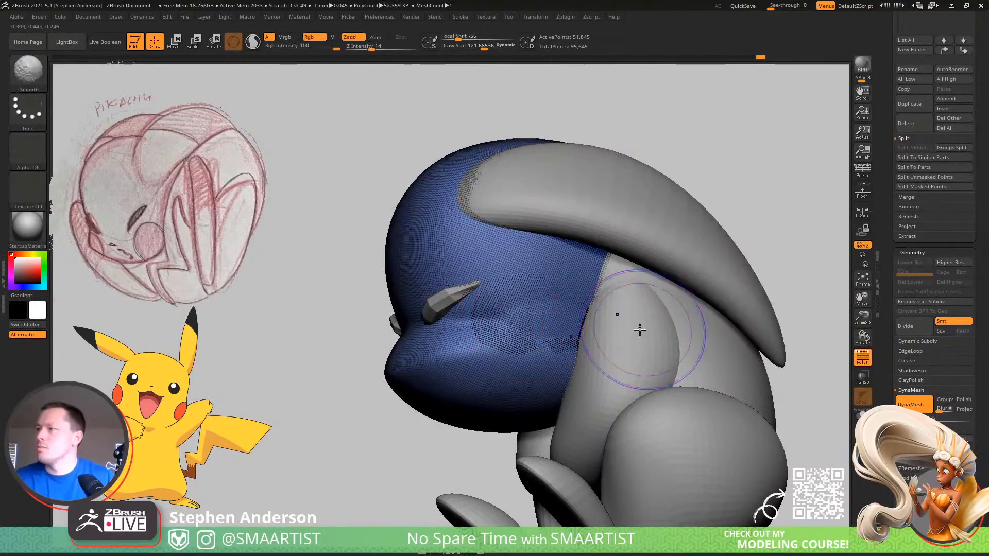
With the wireframe hidden, smooth the cheek and side of the head at a smoothing intensity of 100
key("shift+f")
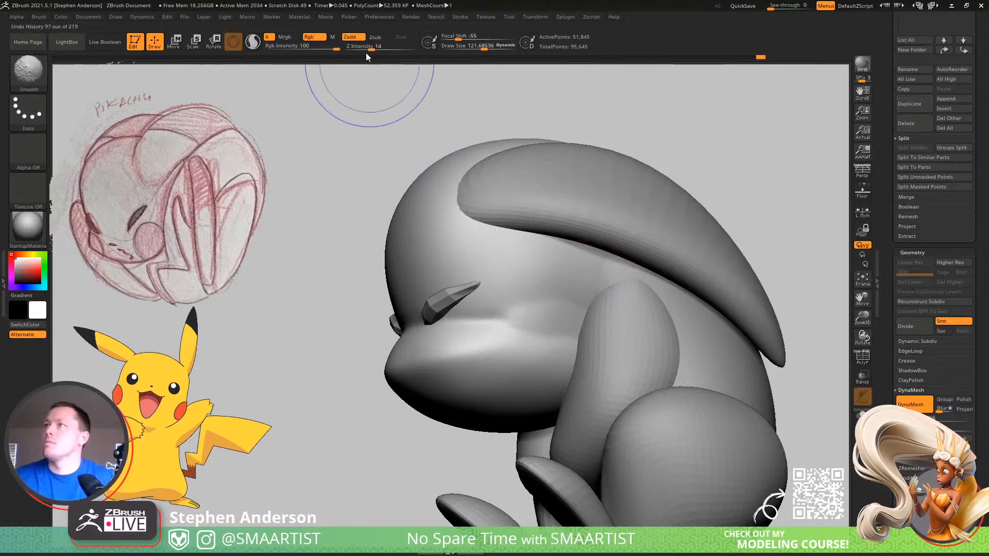
left_click_drag(412, 49, 419, 50)
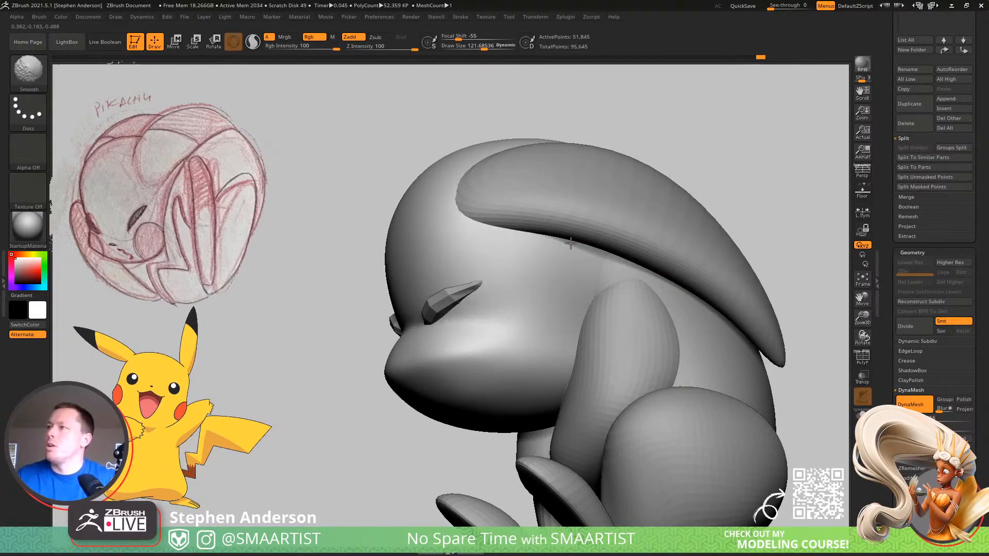
left_click_drag(536, 184, 548, 209, "shift")
right_click_drag(564, 257, 379, 271)
left_click_drag(386, 270, 431, 261, "shift")
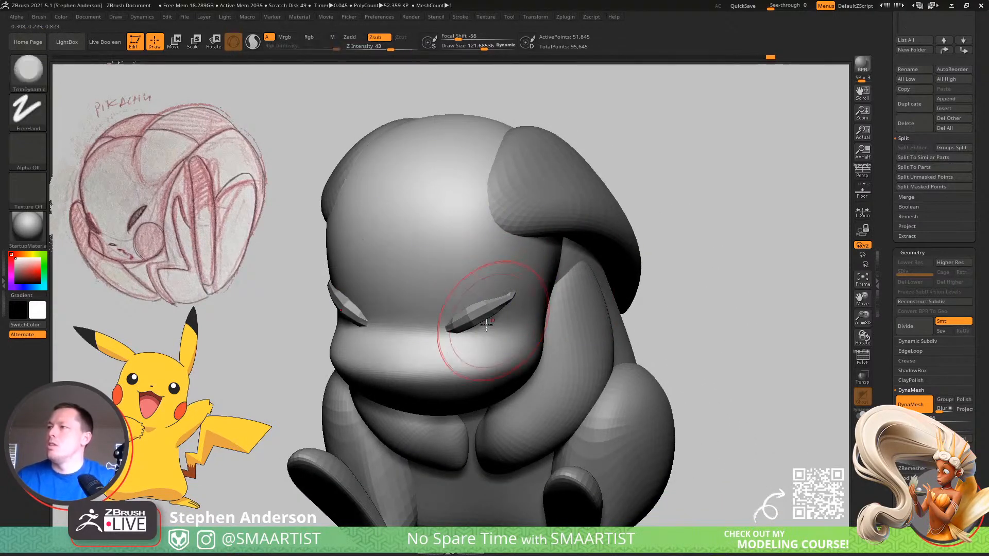
Hide the Eyes subtool and make the head the active subtool with the rest of the body shown
left_click(468, 320, "alt")
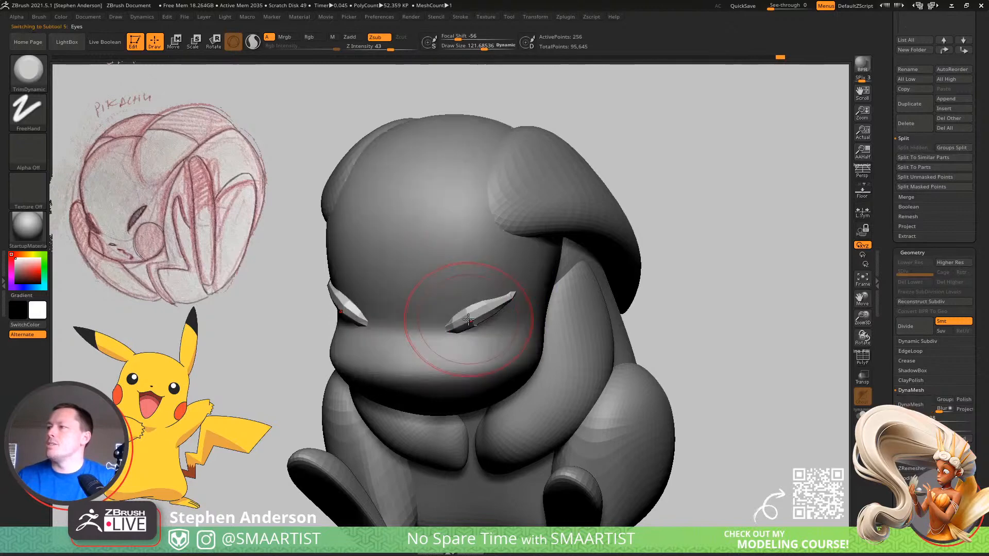
left_click(862, 415)
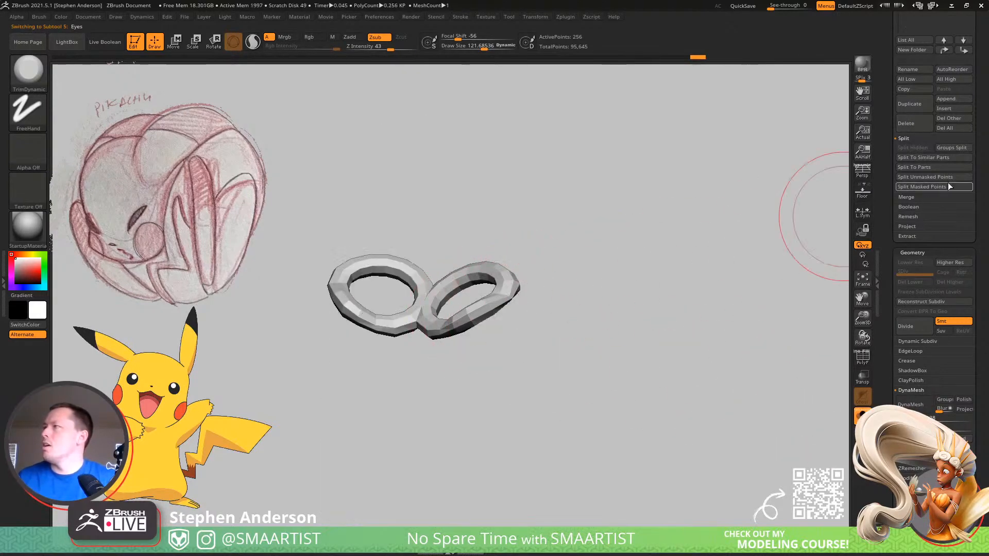
left_click_drag(977, 77, 983, 151)
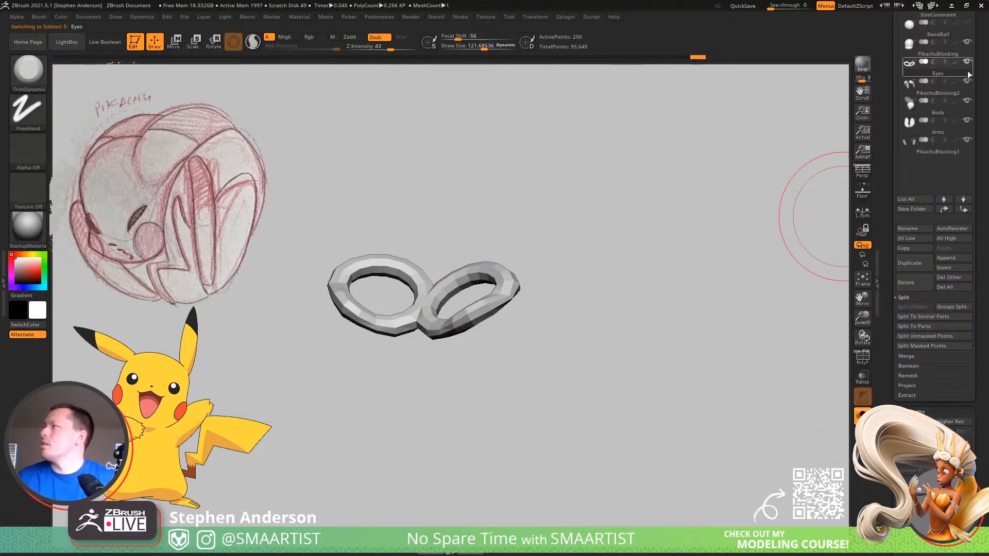
left_click(938, 52)
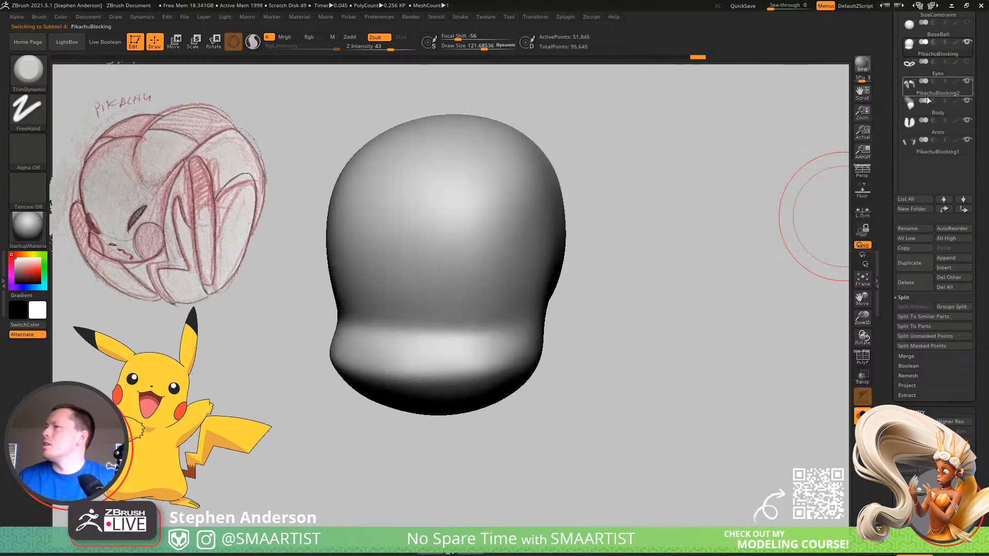
left_click(862, 414)
right_click_drag(559, 263, 509, 264)
key("alt")
right_click_drag(494, 319, 492, 280, "alt")
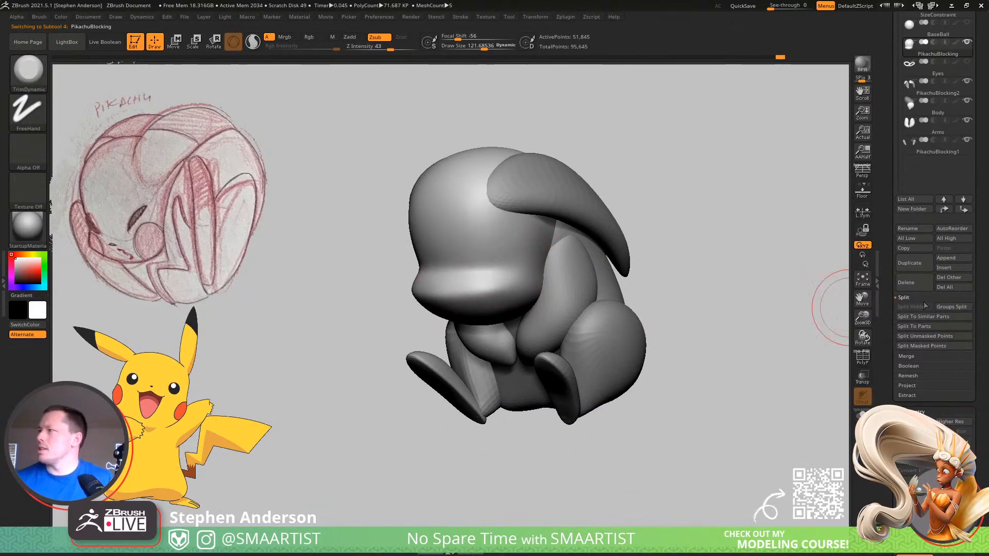
Rename the active PikachuBlocking subtool to Head
left_click(919, 228)
type("Head")
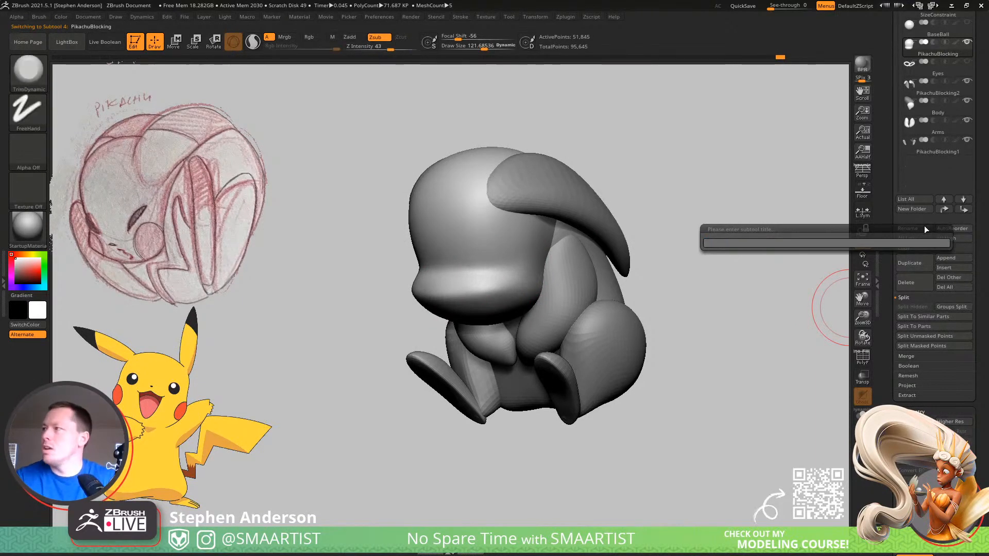
key("Return")
Try the DamStandard brush at about size 53 along the top of the muzzle
mouse_move(497, 253)
right_mouse_down()
mouse_move(466, 268)
mouse_move(495, 253)
right_mouse_up()
right_click_drag(496, 254, 511, 269, "ctrl")
key("b")
key("d")
key("s")
key("s")
left_click_drag(490, 259, 462, 269)
mouse_move(377, 317)
right_mouse_down()
mouse_move(387, 328)
mouse_move(415, 285)
mouse_move(402, 360)
mouse_move(479, 338)
mouse_move(503, 347)
right_mouse_up()
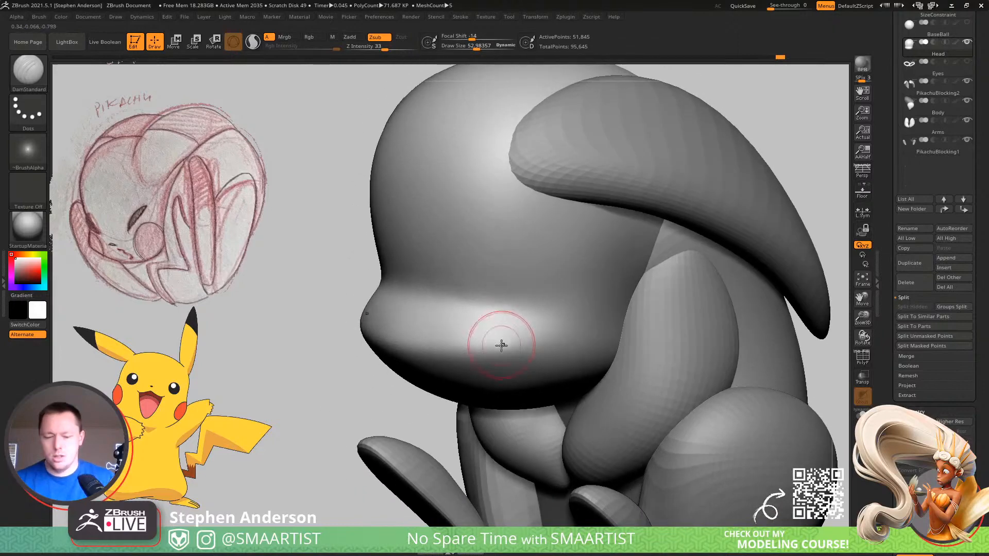
Build up the side of the muzzle with the Clay brush and smooth it
key("b")
key("c")
key("l")
left_click_drag(500, 354, 510, 366)
key("shift")
mouse_move(501, 346)
right_mouse_down("ctrl")
mouse_move(507, 331)
mouse_move(539, 362)
right_mouse_up("ctrl")
Carve the crease between forehead and muzzle with the DamStandard brush at about size 44 and soften its middle
key("b")
key("d")
key("s")
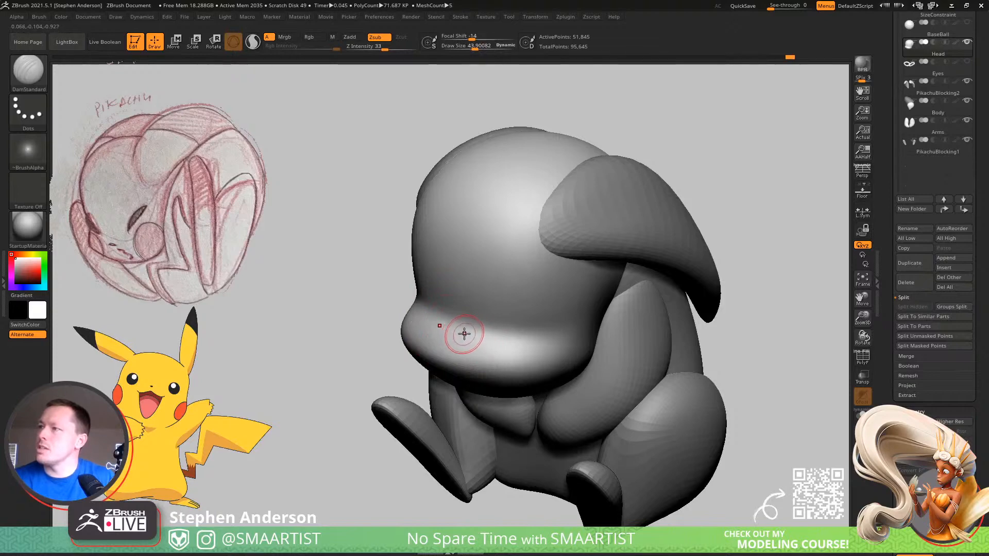
right_click_drag(581, 323, 530, 335)
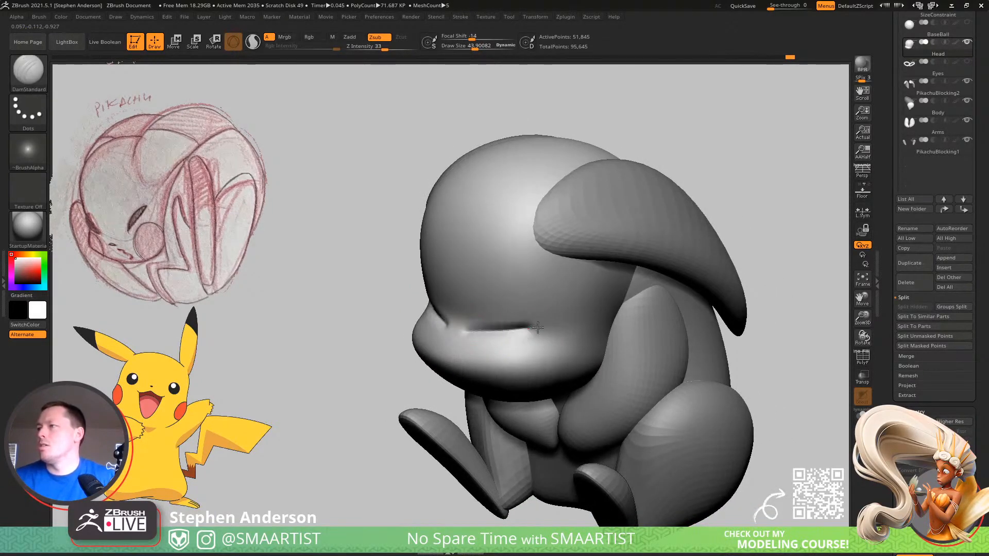
left_click_drag(595, 309, 548, 319)
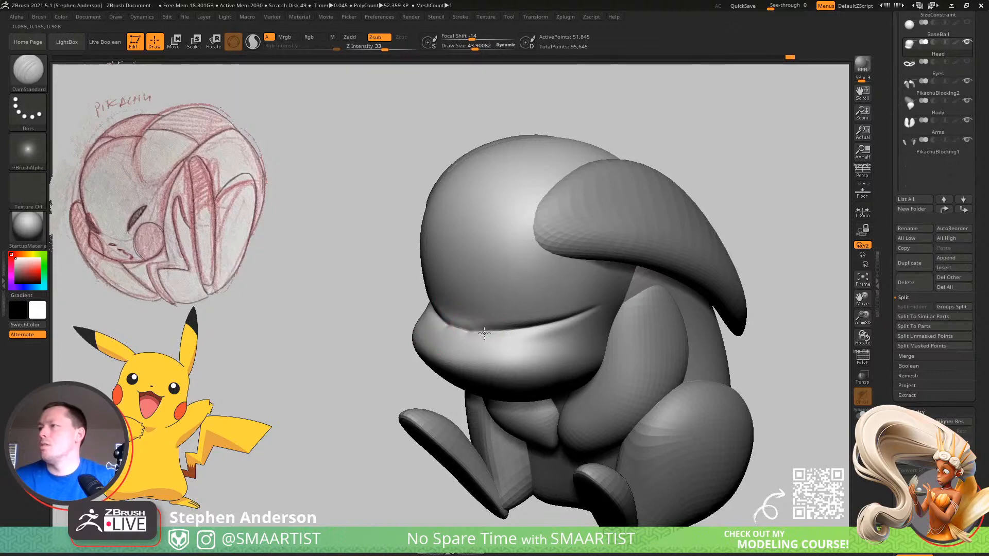
left_click_drag(484, 334, 442, 317, "shift")
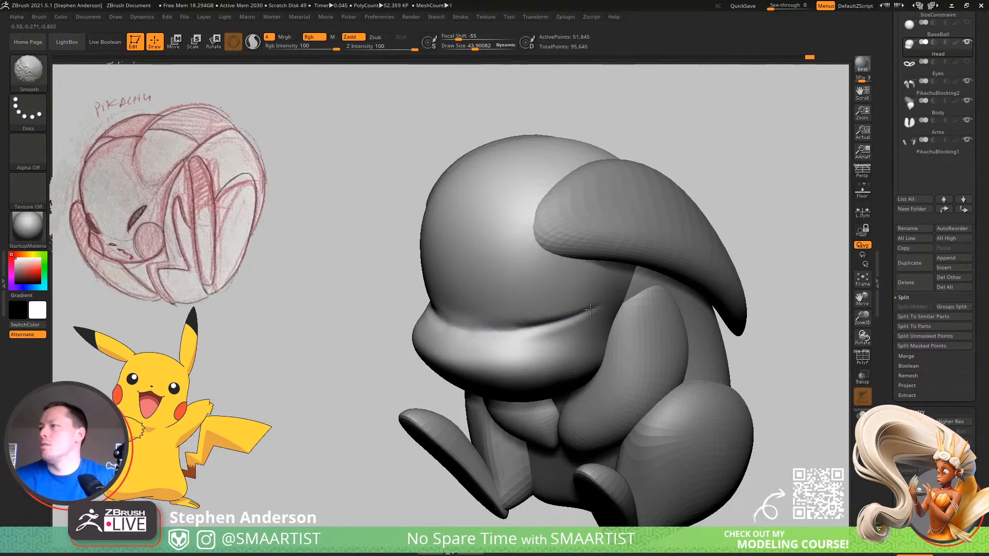
Flatten the surface just above the muzzle crease with TrimDynamic and smooth it
key("b")
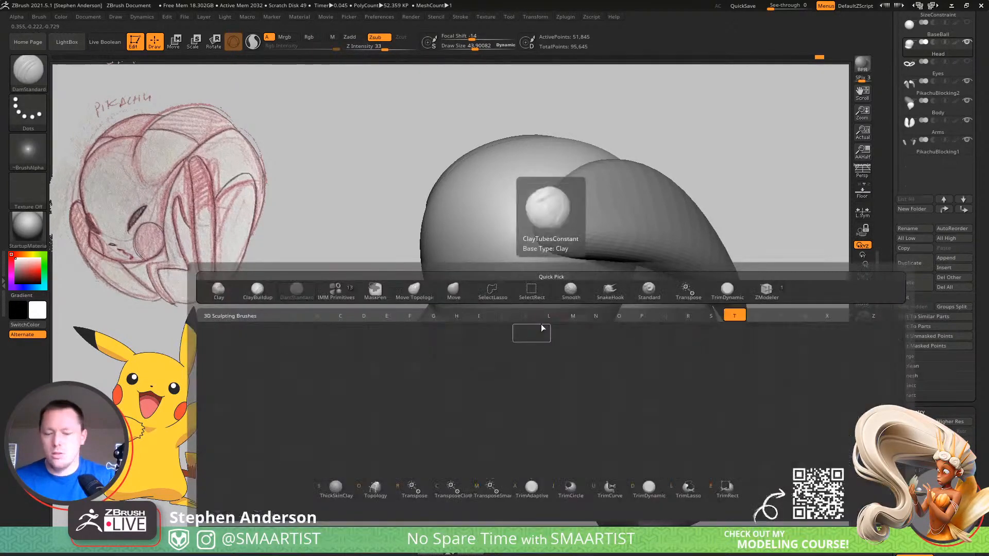
key("t")
key("d")
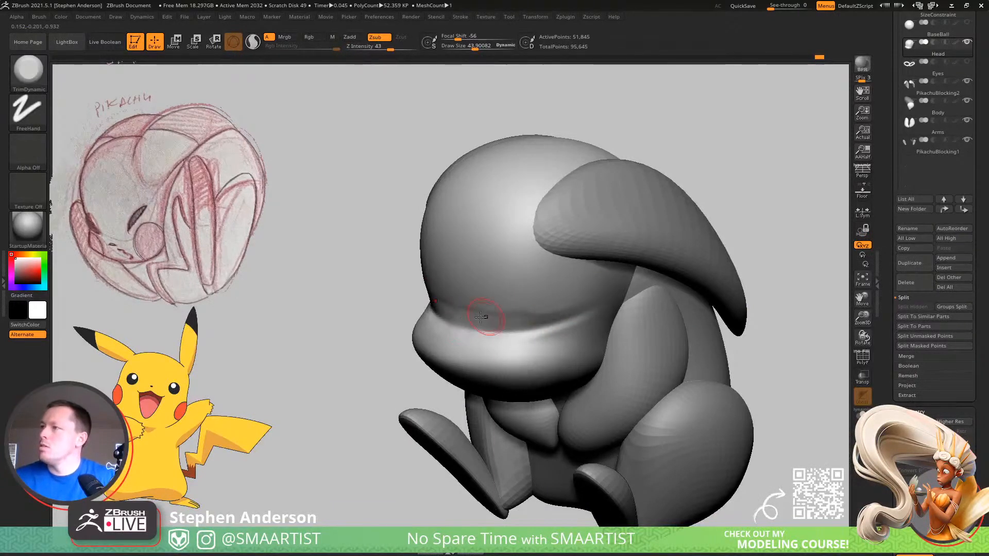
key("shift")
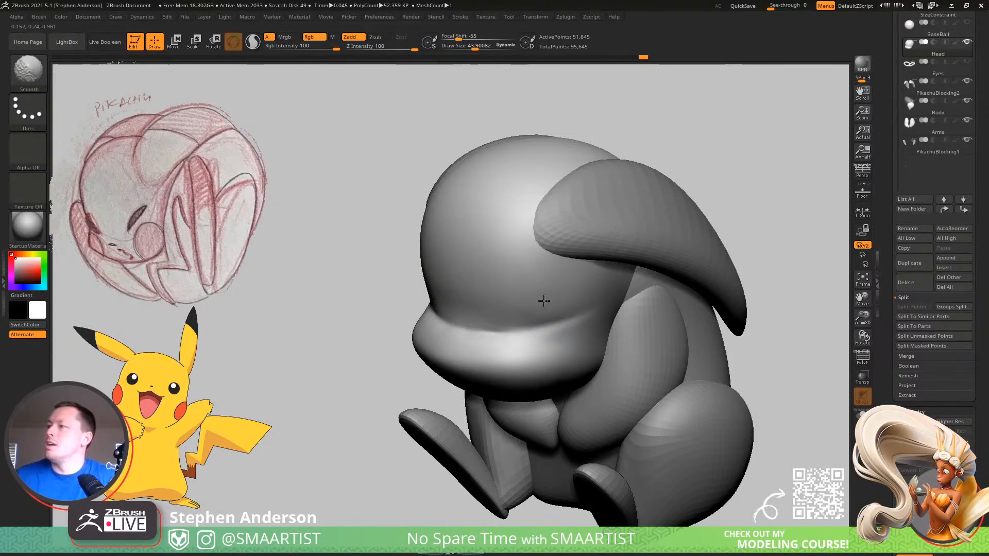
Recarve the muzzle crease out toward the cheeks with the DamStandard brush and smooth along it
right_click_drag(544, 289, 447, 314)
key("b")
key("d")
key("s")
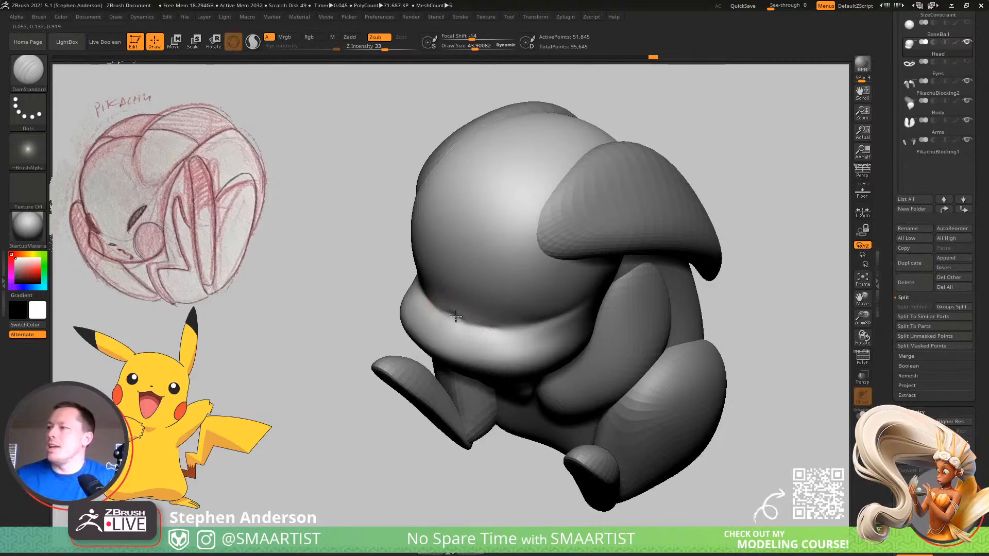
right_click_drag(569, 318, 503, 323)
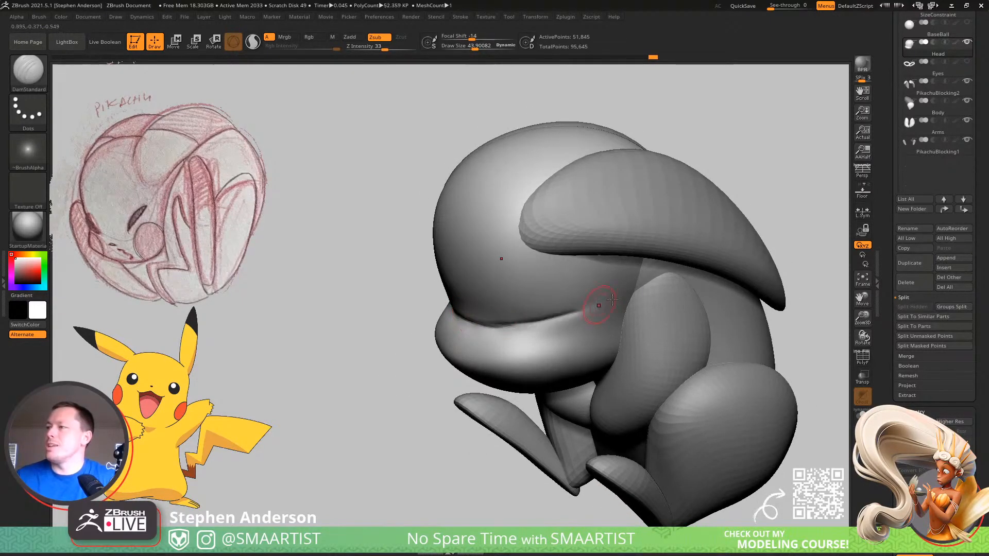
key("shift")
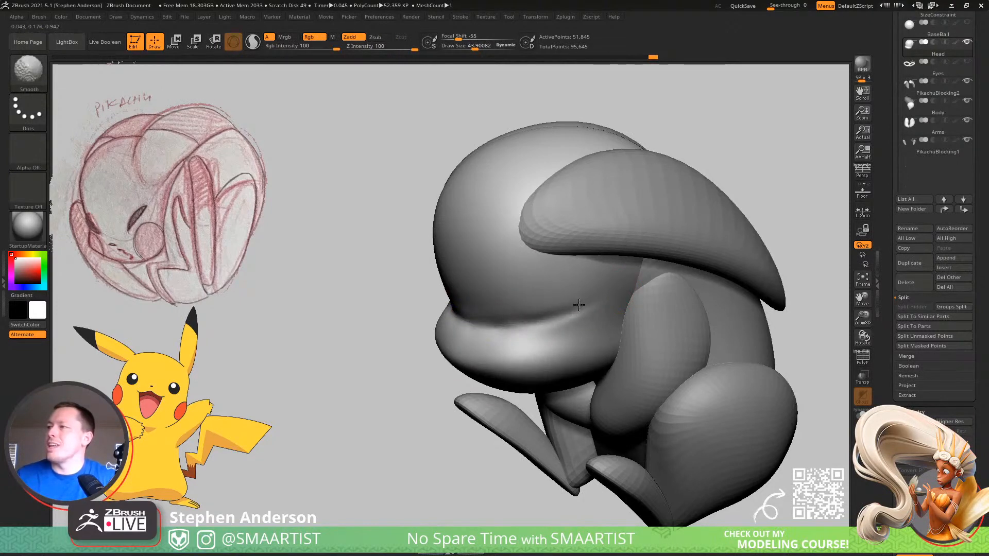
key("shift")
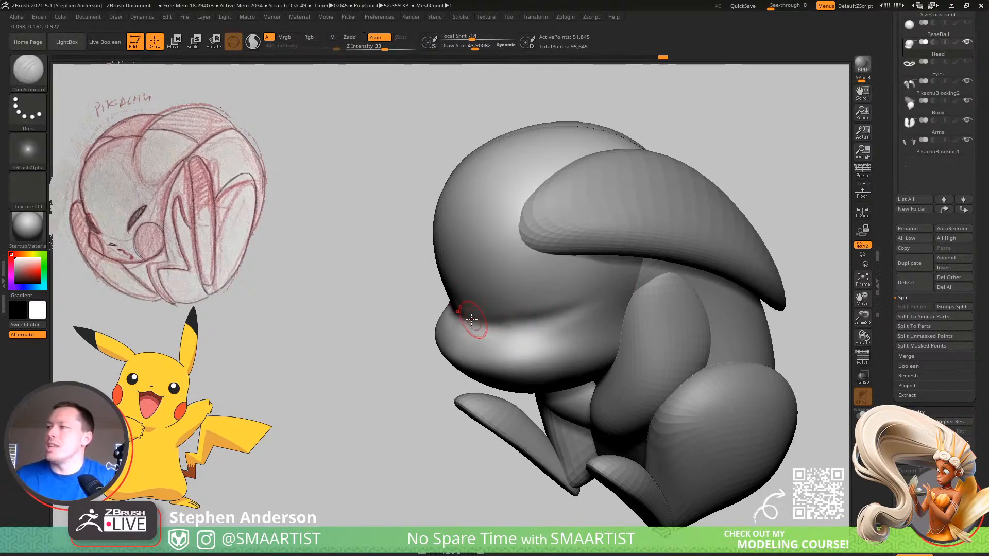
mouse_move(454, 315)
left_mouse_down("shift")
mouse_move(561, 317)
mouse_move(591, 300)
left_mouse_up("shift")
Flatten the lower forehead and temple with TrimDynamic at about size 84, and smooth the area above the muzzle
key("b")
key("t")
key("d")
mouse_move(486, 323)
right_mouse_down()
mouse_move(490, 287)
mouse_move(442, 309)
right_mouse_up()
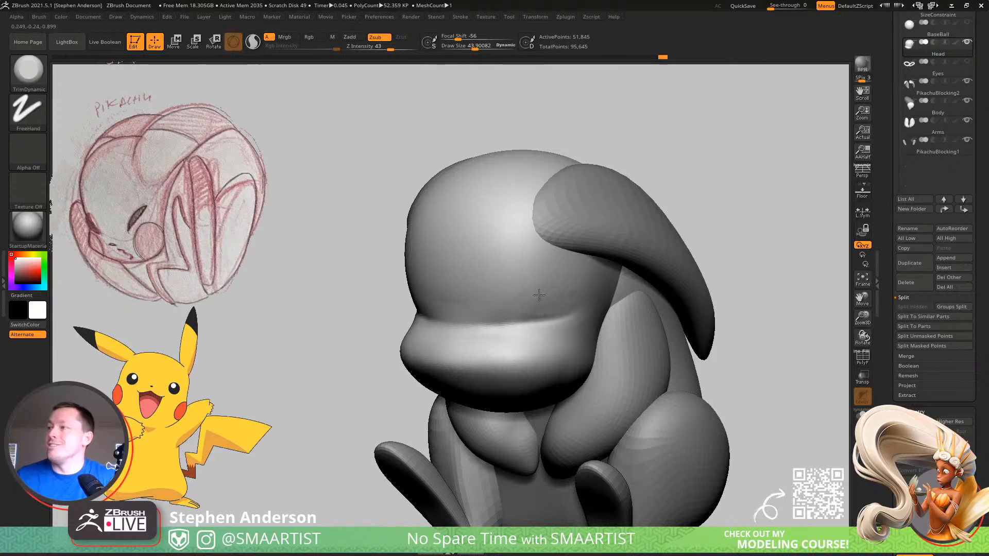
key("bracketright")
key("bracketright")
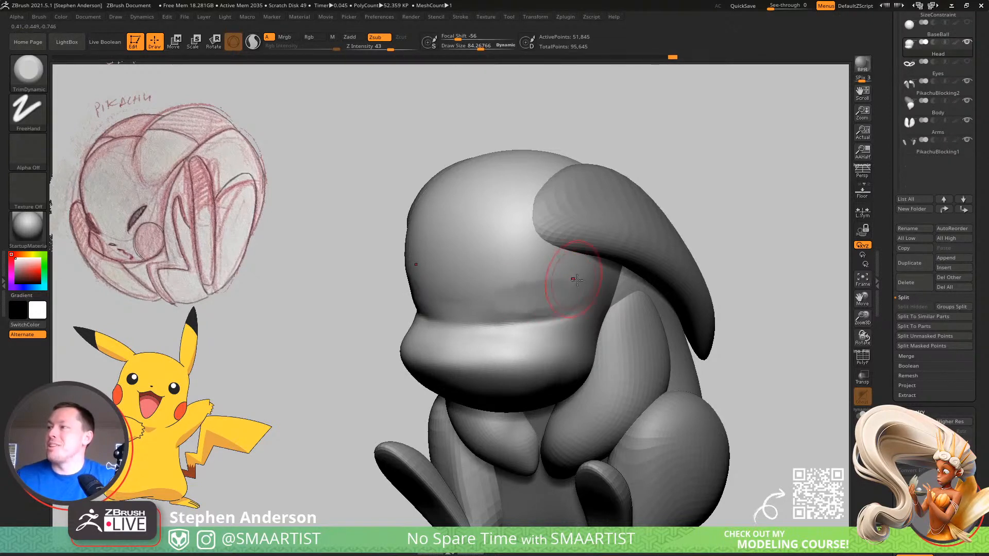
key("shift")
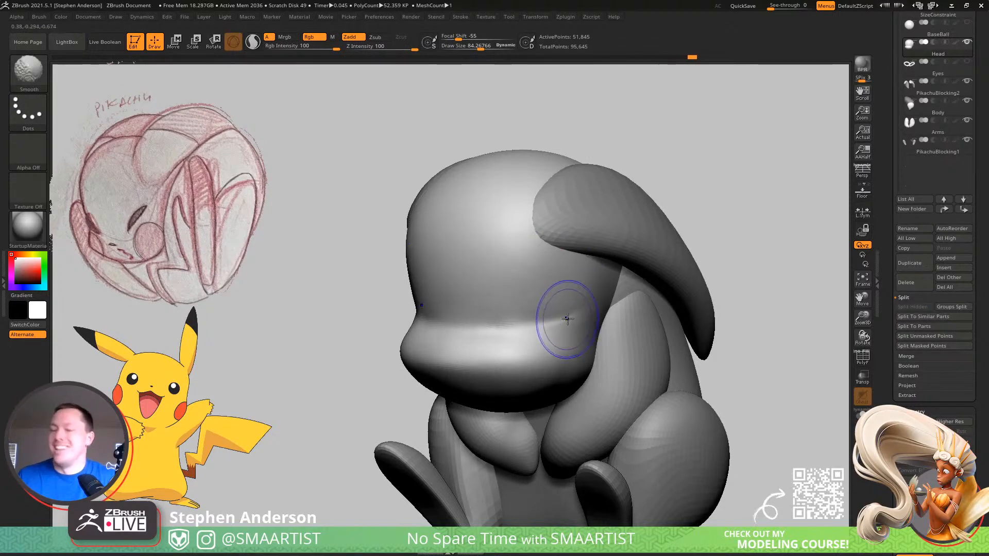
Sharpen the crease above the muzzle with the Pinch brush at about size 34
key("b")
key("p")
key("i")
key("s")
mouse_move(569, 317)
left_mouse_down()
mouse_move(418, 325)
mouse_move(530, 325)
left_mouse_up()
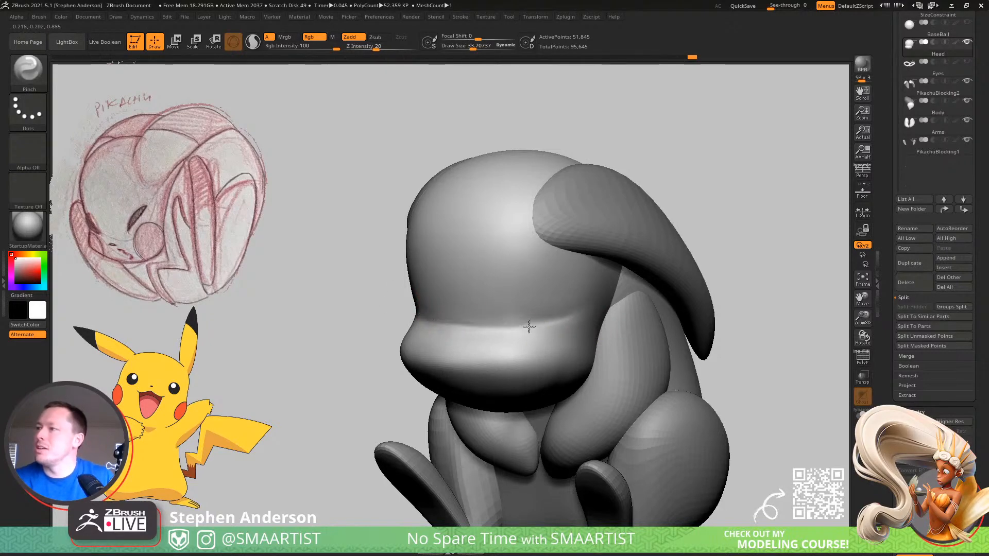
Tighten and smooth the crease between forehead and muzzle with the Pinch brush at about size 50
mouse_move(518, 302)
right_mouse_down()
mouse_move(499, 316)
mouse_move(503, 305)
right_mouse_up()
key("shift")
key("shift")
left_click_drag(474, 326, 510, 327)
mouse_move(515, 309)
right_mouse_down("ctrl")
mouse_move(523, 323)
mouse_move(484, 331)
right_mouse_up("ctrl")
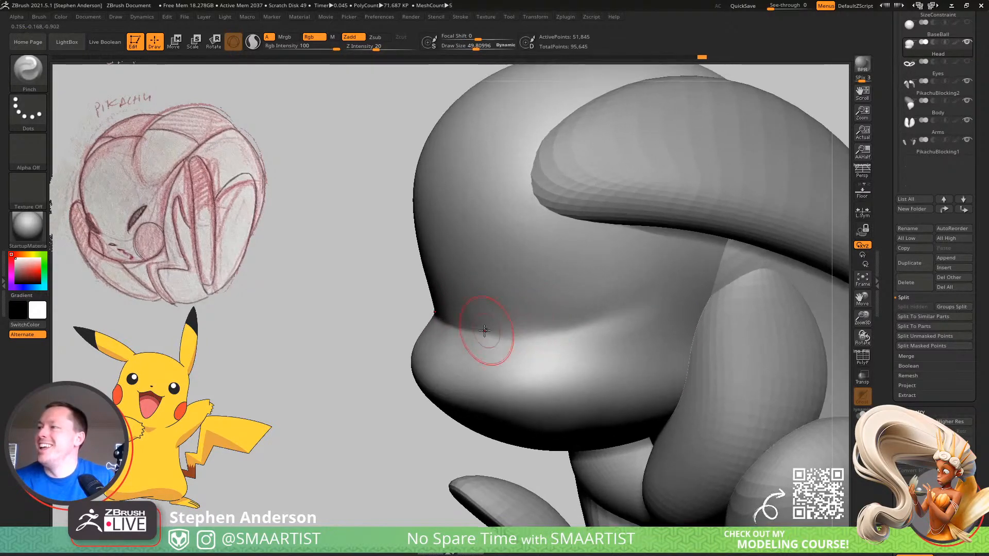
key("ctrl")
key("ctrl")
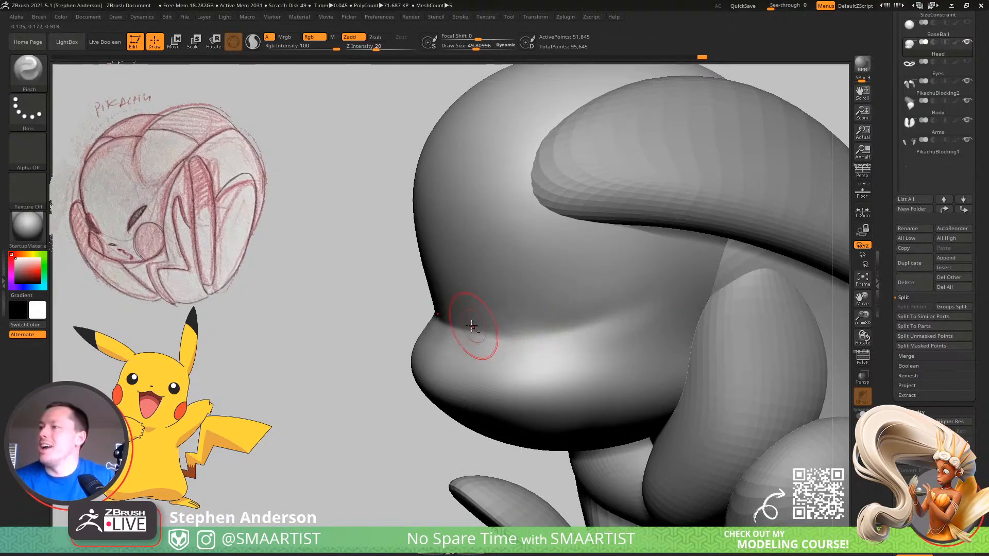
key("shift")
mouse_move(494, 260)
right_mouse_down()
mouse_move(504, 282)
mouse_move(572, 309)
mouse_move(514, 296)
mouse_move(586, 335)
mouse_move(567, 330)
mouse_move(570, 353)
mouse_move(564, 308)
mouse_move(515, 319)
mouse_move(536, 351)
mouse_move(517, 341)
right_mouse_up()
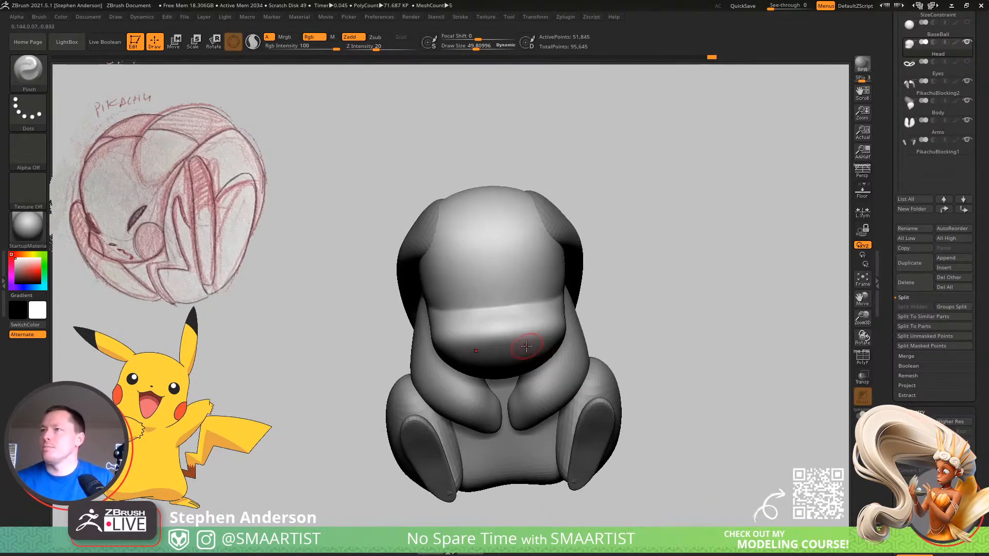
Widen the sides of the muzzle with the Move brush at about size 506
key("b")
key("m")
key("v")
key("s")
left_click_drag(536, 347, 564, 347)
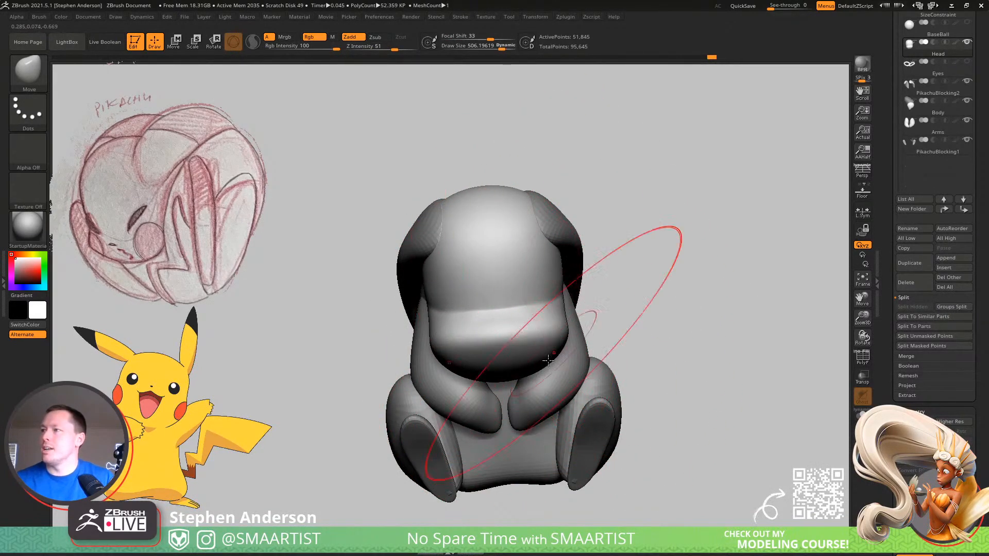
mouse_move(540, 364)
right_mouse_down()
mouse_move(502, 356)
mouse_move(592, 363)
right_mouse_up()
Refine the cheek and temple contours of the head with the Move brush at about size 170 to 195
key("s")
left_click_drag(553, 353, 538, 353)
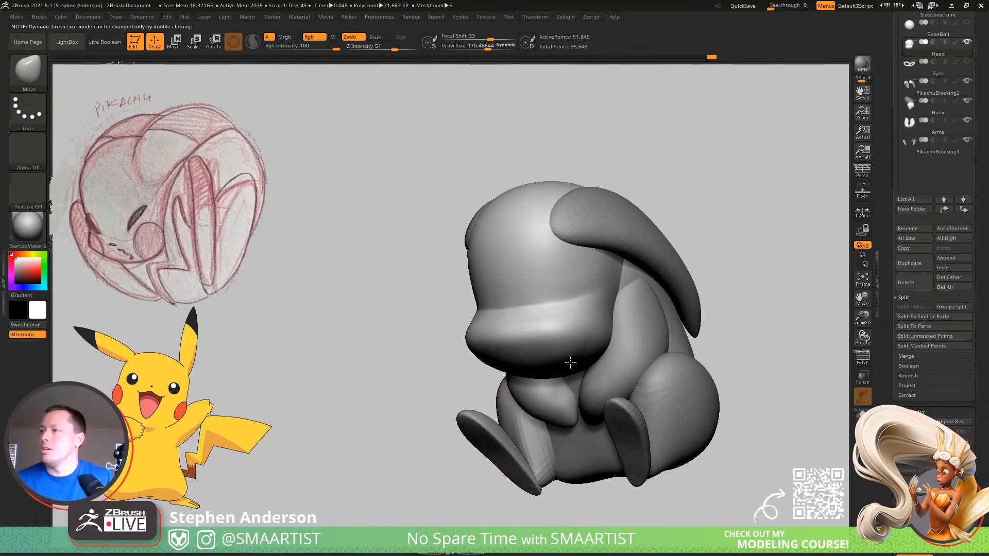
mouse_move(613, 343)
right_mouse_down()
mouse_move(600, 327)
mouse_move(573, 353)
right_mouse_up()
key("s")
left_click_drag(573, 353, 558, 353)
mouse_move(574, 353)
right_mouse_down()
mouse_move(629, 331)
mouse_move(595, 323)
right_mouse_up()
key("s")
left_click_drag(599, 301, 609, 301)
left_click_drag(604, 309, 611, 310)
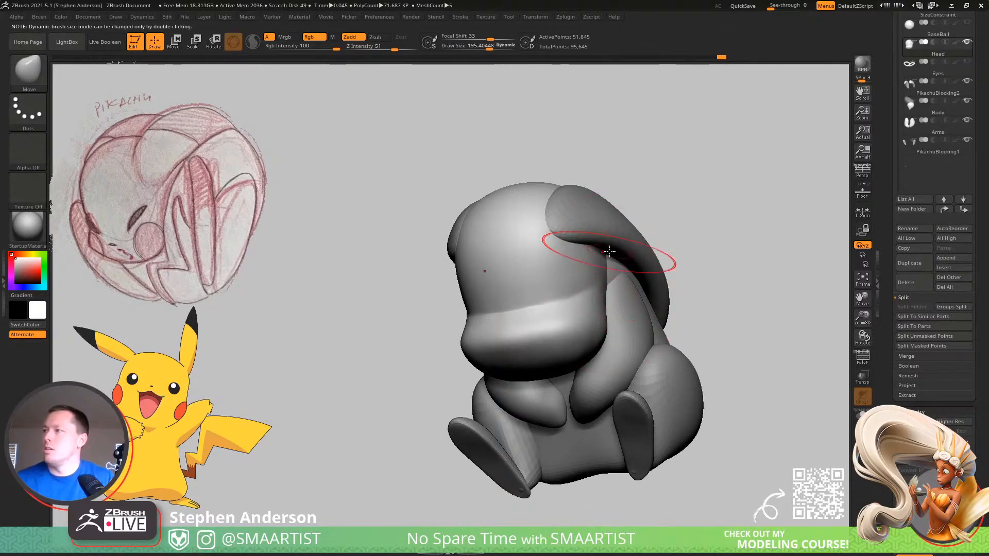
right_click_drag(612, 242, 634, 226)
right_click_drag(634, 226, 591, 376)
key("b")
key("d")
key("s")
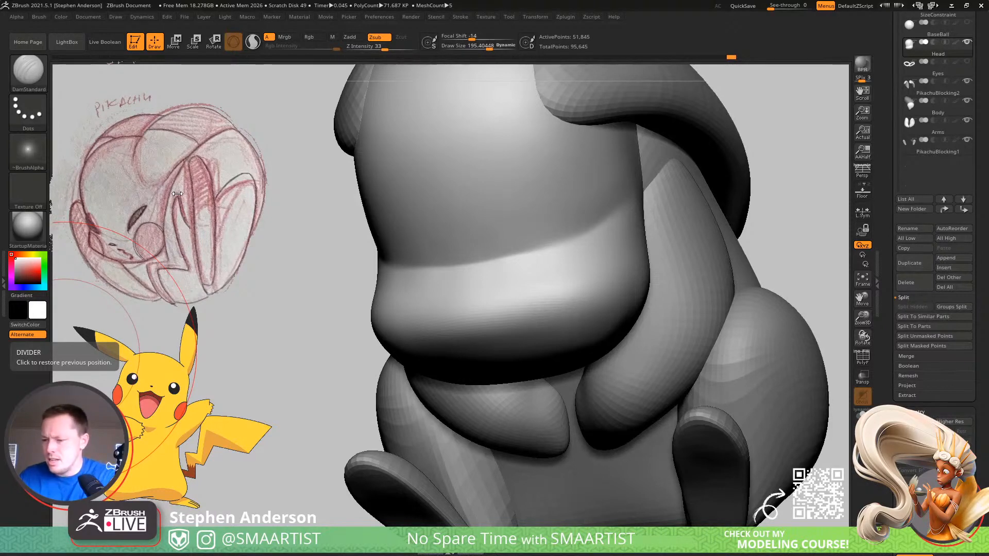
mouse_move(784, 211)
left_mouse_down()
mouse_move(731, 237)
mouse_move(612, 265)
mouse_move(623, 306)
mouse_move(587, 222)
mouse_move(610, 219)
left_mouse_up()
Reshape the top and back of the head with the Move brush at about size 392
key("s")
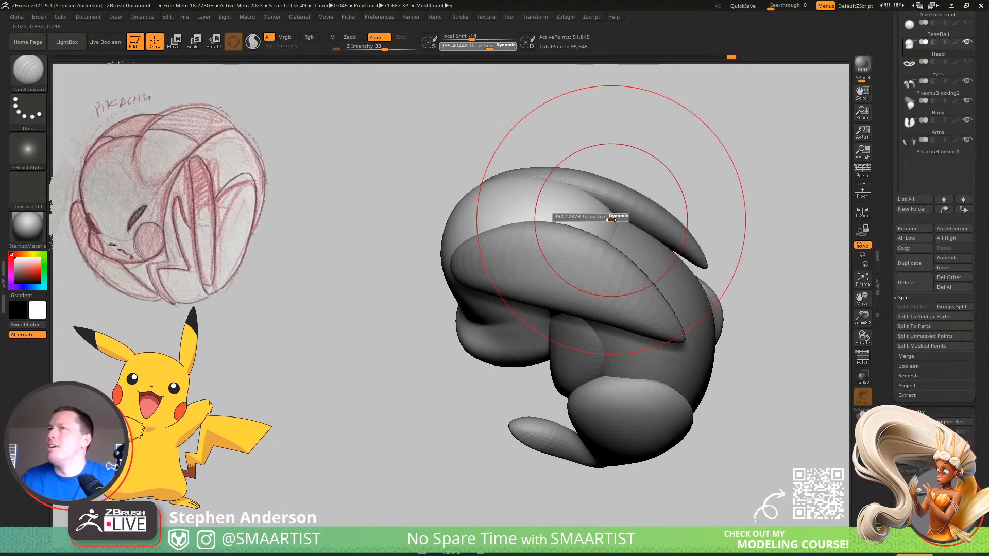
key("b")
key("m")
key("v")
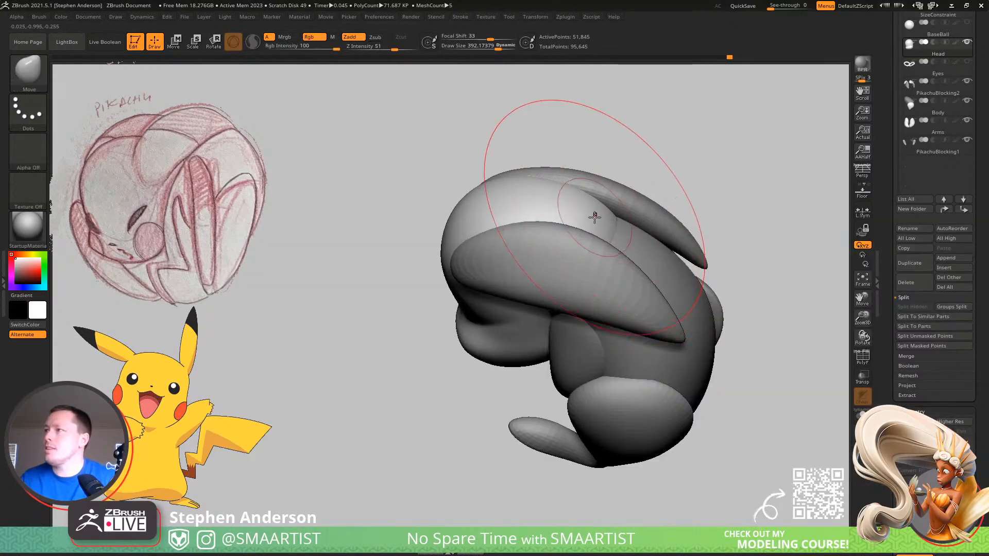
mouse_move(583, 216)
right_mouse_down()
mouse_move(600, 185)
mouse_move(583, 211)
mouse_move(597, 244)
right_mouse_up()
mouse_move(579, 201)
right_mouse_down()
mouse_move(584, 156)
mouse_move(580, 171)
mouse_move(620, 211)
right_mouse_up()
right_click_drag(688, 267, 706, 221)
Activate the Body subtool and reshape its back with the Move brush at about size 665
left_click(663, 225, "alt")
key("s")
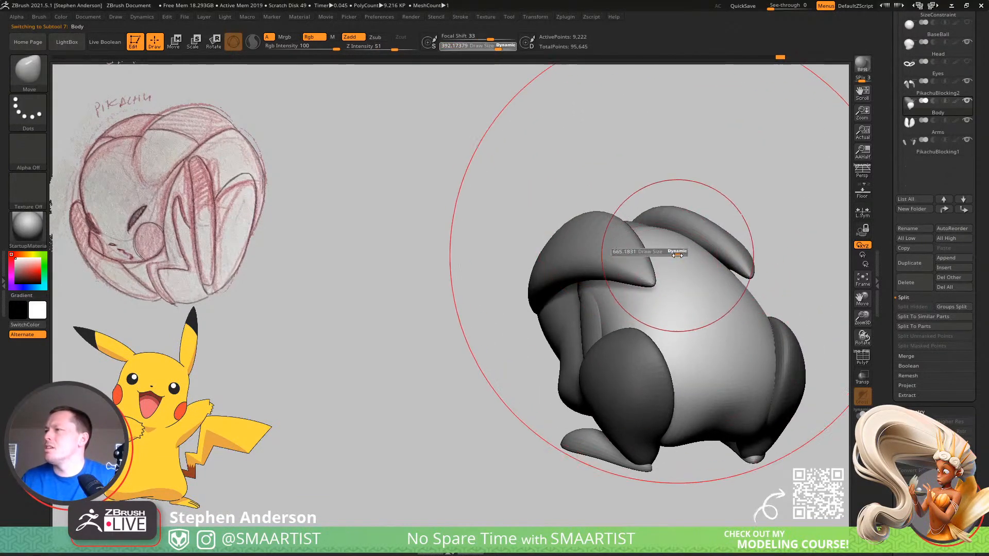
left_click_drag(662, 253, 679, 255)
right_click_drag(648, 225, 673, 264)
mouse_move(603, 191)
right_mouse_down()
mouse_move(578, 227)
mouse_move(609, 230)
right_mouse_up()
Refine the upper back between the ears with the Move brush at about size 275
key("s")
left_click_drag(574, 193, 564, 191)
right_click_drag(581, 182, 575, 194)
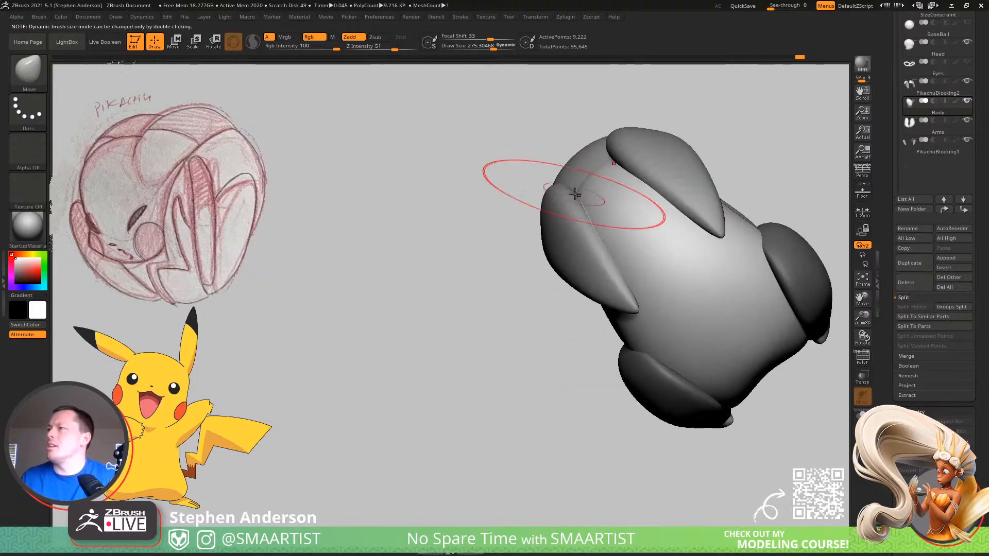
left_click_drag(575, 192, 579, 192)
mouse_move(579, 192)
right_mouse_down()
mouse_move(625, 194)
mouse_move(585, 221)
mouse_move(621, 179)
mouse_move(591, 199)
mouse_move(634, 206)
mouse_move(660, 230)
mouse_move(597, 245)
right_mouse_up()
mouse_move(638, 270)
right_mouse_down()
mouse_move(576, 257)
mouse_move(595, 318)
right_mouse_up()
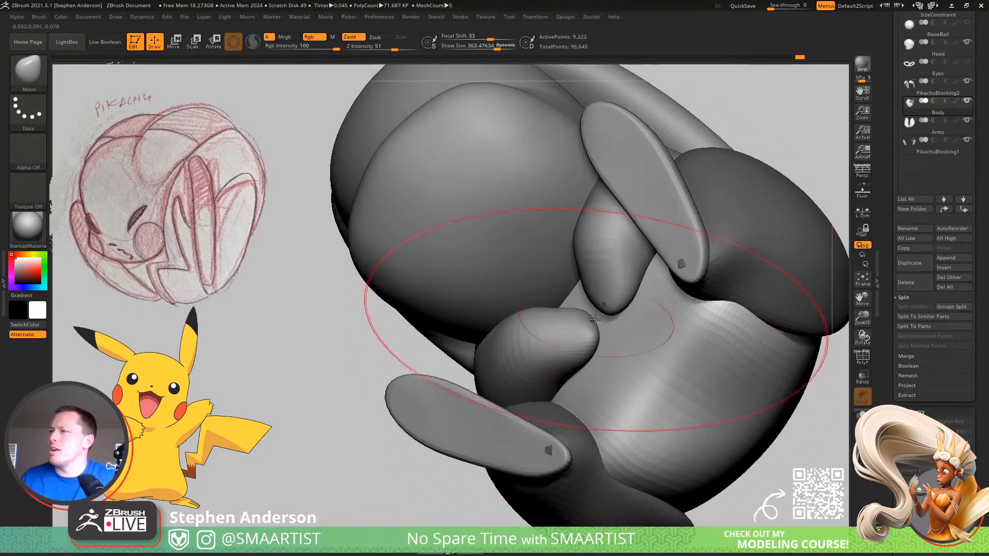
Reshape the belly between the arms and feet with the Move brush at about size 264
mouse_move(625, 303)
right_mouse_down()
mouse_move(620, 309)
mouse_move(628, 281)
right_mouse_up()
key("s")
left_click_drag(627, 279, 624, 278)
left_click_drag(625, 280, 636, 273)
mouse_move(639, 278)
right_mouse_down()
mouse_move(637, 293)
mouse_move(620, 242)
right_mouse_up()
left_click_drag(618, 237, 603, 247)
mouse_move(604, 247)
right_mouse_down("ctrl")
mouse_move(593, 206)
mouse_move(550, 253)
mouse_move(554, 280)
mouse_move(577, 277)
mouse_move(554, 299)
mouse_move(579, 284)
mouse_move(594, 291)
right_mouse_up("ctrl")
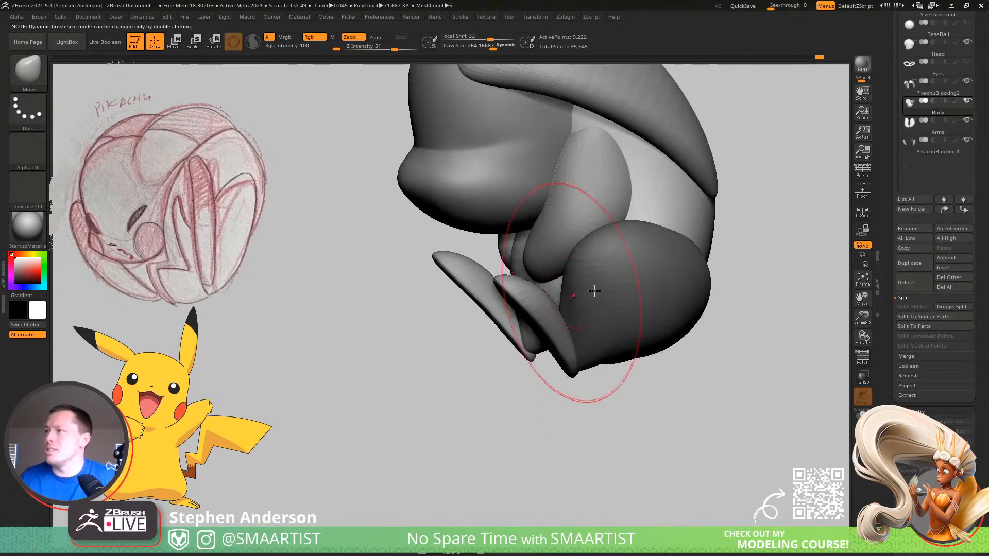
Isolate the thighs by masking the rest of the body, and adjust their placement and angle with the gizmo
mouse_move(697, 296)
right_mouse_down()
mouse_move(663, 298)
mouse_move(640, 282)
right_mouse_up()
key("w")
right_click_drag(684, 329, 575, 300)
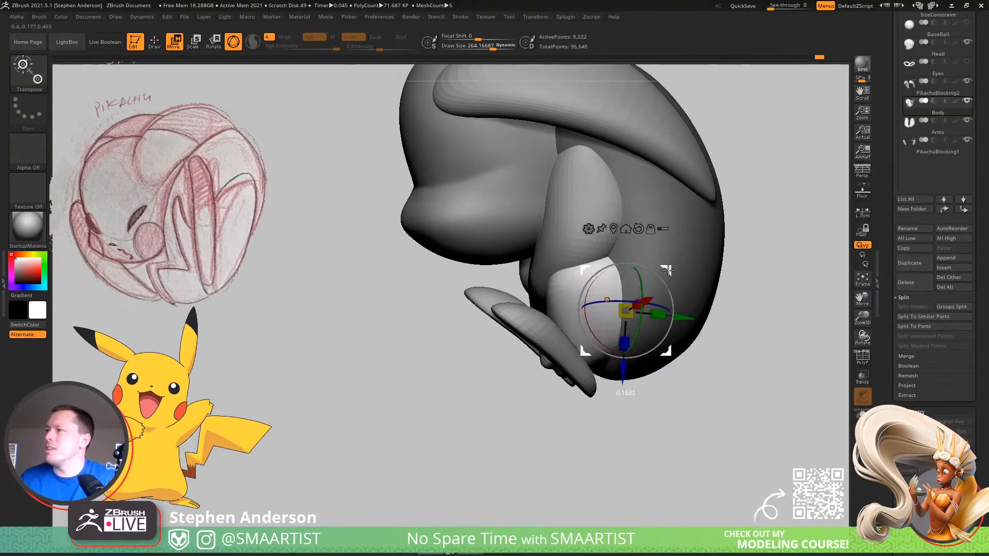
right_click_drag(673, 273, 707, 322)
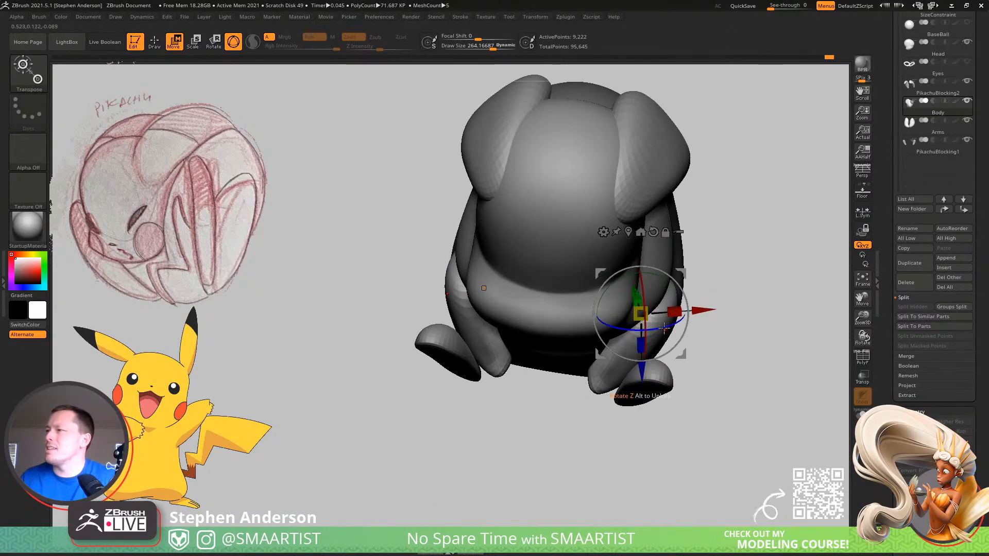
left_click_drag(679, 323, 650, 330)
right_click_drag(680, 273, 697, 273)
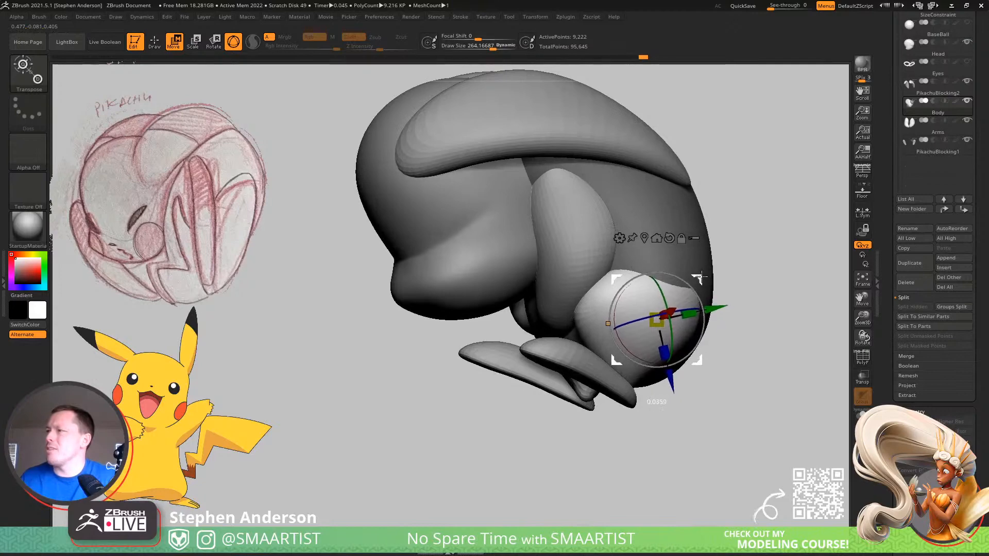
Smooth and adjust the body around the thighs and lower back at about size 134
key("q")
mouse_move(669, 309)
right_mouse_down()
mouse_move(684, 327)
mouse_move(764, 292)
right_mouse_up()
right_click_drag(685, 343, 686, 399)
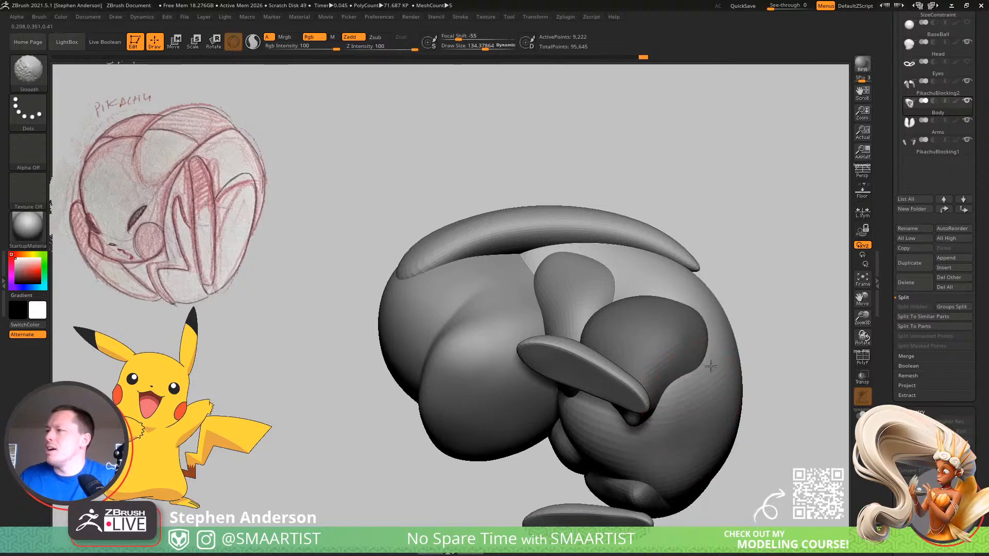
right_click_drag(702, 344, 696, 396)
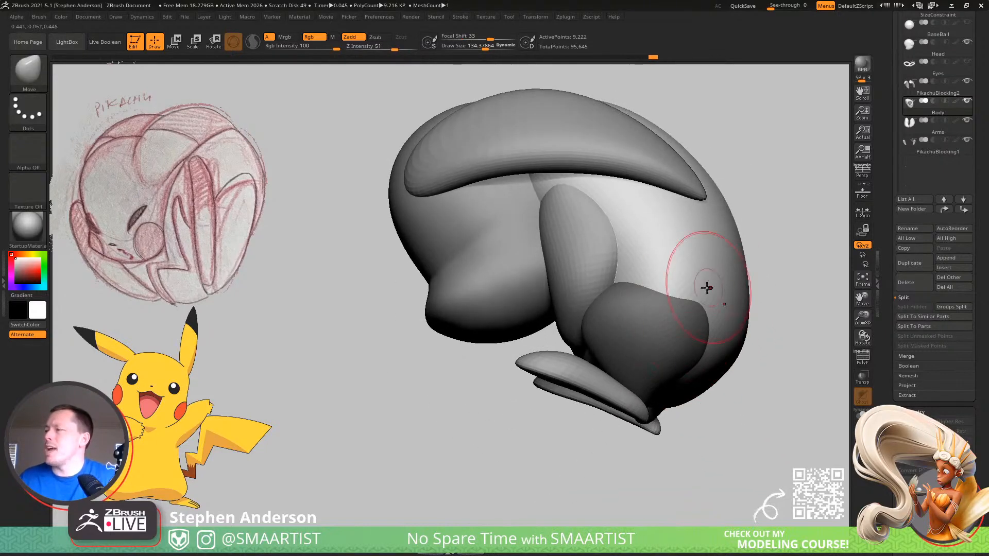
mouse_move(794, 271)
right_mouse_down("ctrl")
mouse_move(732, 288)
mouse_move(697, 311)
mouse_move(683, 306)
mouse_move(646, 349)
mouse_move(639, 391)
right_mouse_up("ctrl")
Activate the feet subtool and reposition the feet with the gizmo
key("f")
left_click(646, 362, "alt")
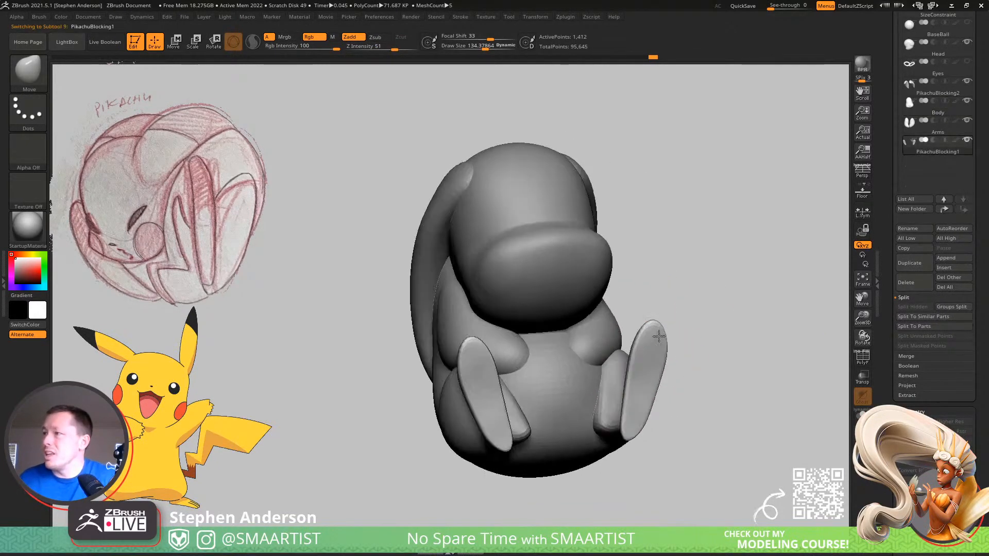
key("w")
left_click_drag(652, 434, 688, 441)
mouse_move(691, 443)
right_mouse_down()
mouse_move(698, 317)
mouse_move(731, 359)
mouse_move(719, 316)
mouse_move(768, 315)
mouse_move(675, 262)
mouse_move(751, 287)
mouse_move(675, 276)
mouse_move(692, 314)
right_mouse_up()
Activate the Head subtool and widen the cheeks with the Move brush at about size 455
left_click(530, 193, "alt")
key("q")
key("b")
key("m")
key("v")
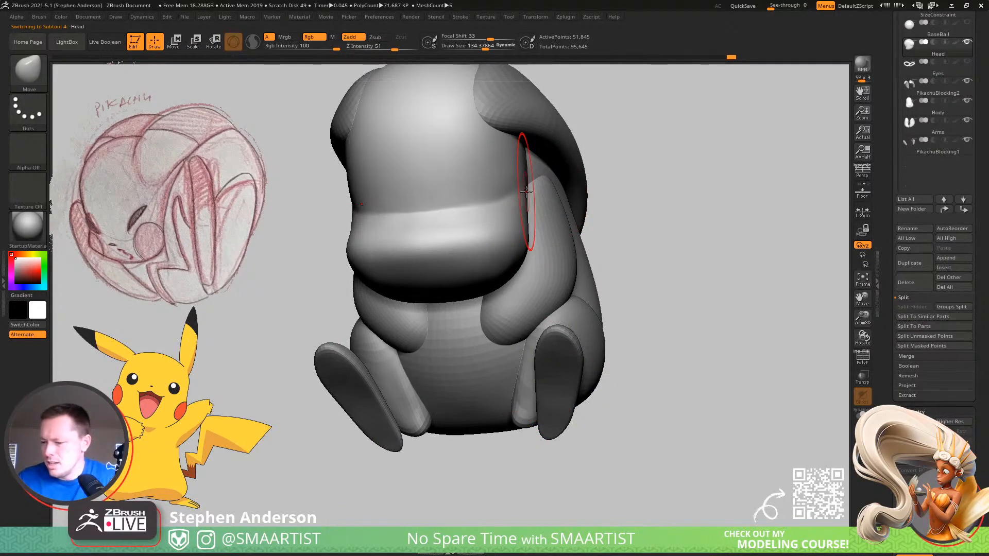
mouse_move(534, 323)
right_mouse_down()
mouse_move(537, 178)
mouse_move(505, 186)
right_mouse_up()
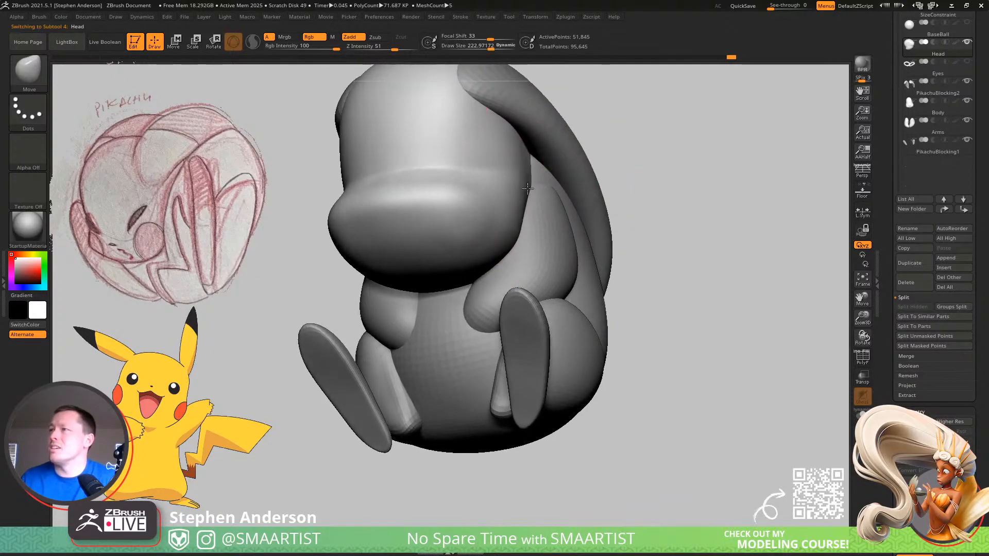
key("s")
left_click_drag(520, 185, 549, 186)
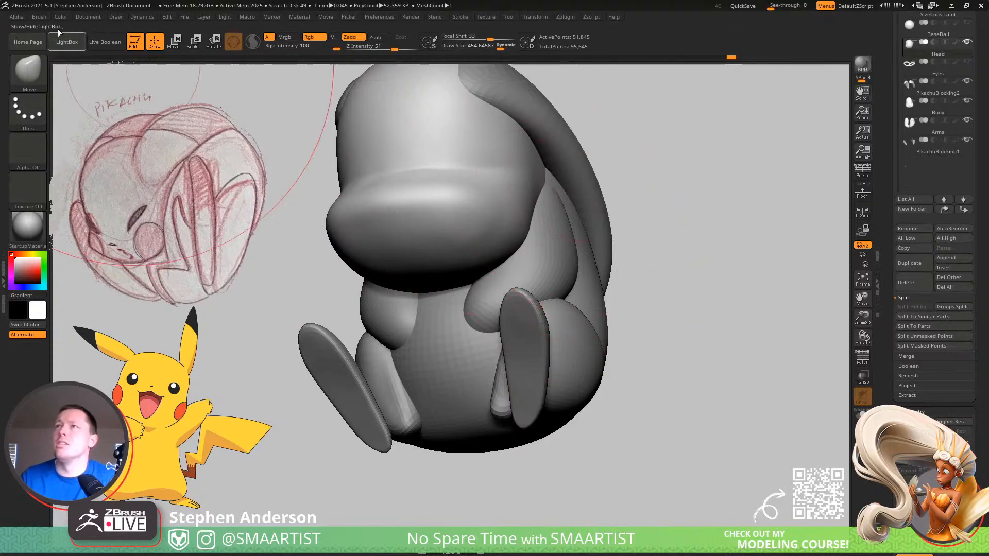
Open the Move brush's Curve settings, and smooth and reshape the muzzle area at about size 104
left_click(38, 16)
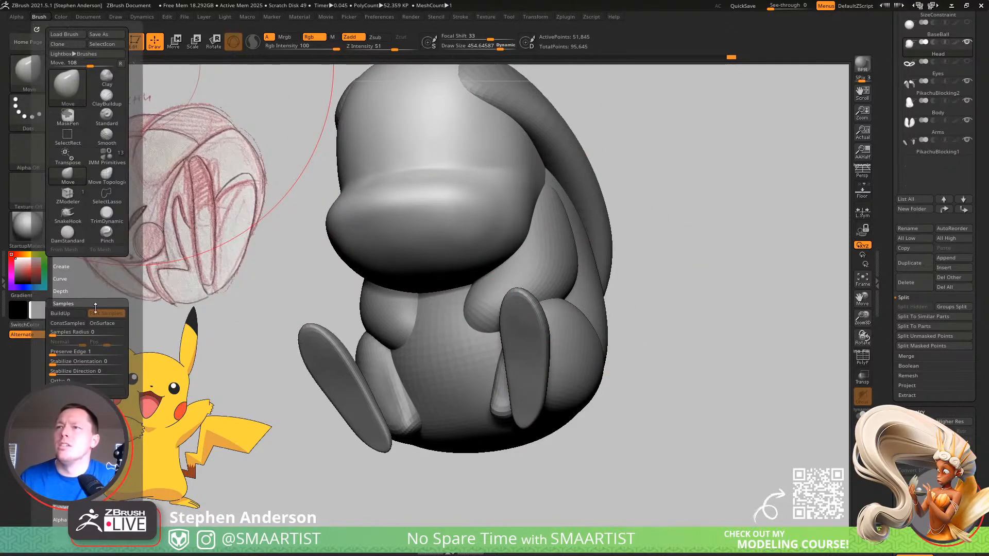
left_click(60, 281)
mouse_move(541, 226)
right_mouse_down()
mouse_move(548, 239)
mouse_move(560, 233)
mouse_move(541, 204)
mouse_move(521, 234)
mouse_move(517, 207)
mouse_move(503, 244)
mouse_move(463, 215)
mouse_move(485, 239)
mouse_move(568, 216)
right_mouse_up()
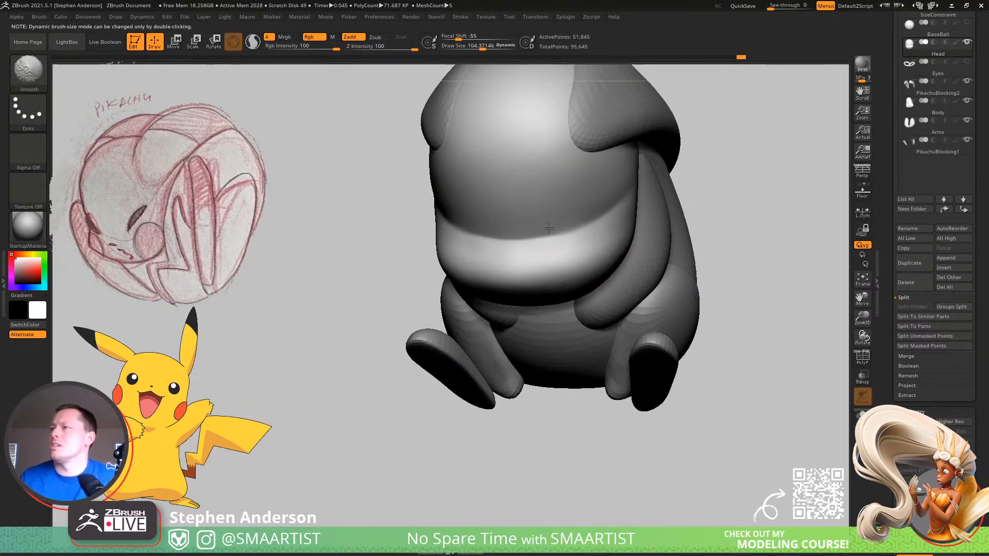
right_click_drag(554, 294, 542, 309)
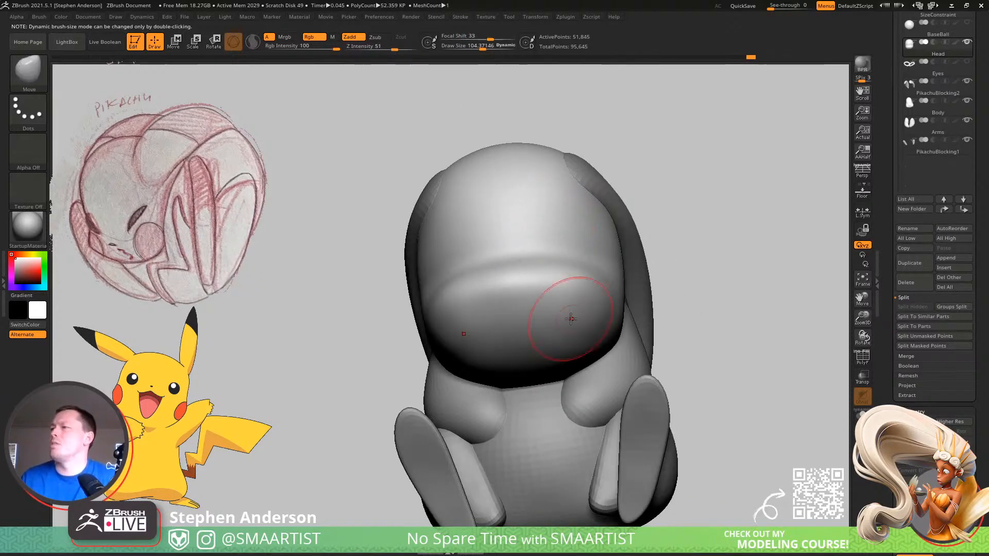
Reshape the arms beneath the muzzle with the Move brush at up to about size 392, and activate the Body subtool
mouse_move(585, 323)
right_mouse_down("ctrl")
mouse_move(582, 299)
mouse_move(561, 309)
mouse_move(517, 304)
mouse_move(610, 325)
mouse_move(603, 317)
right_mouse_up("ctrl")
left_click(597, 326, "alt")
key("s")
left_click_drag(602, 317, 615, 316)
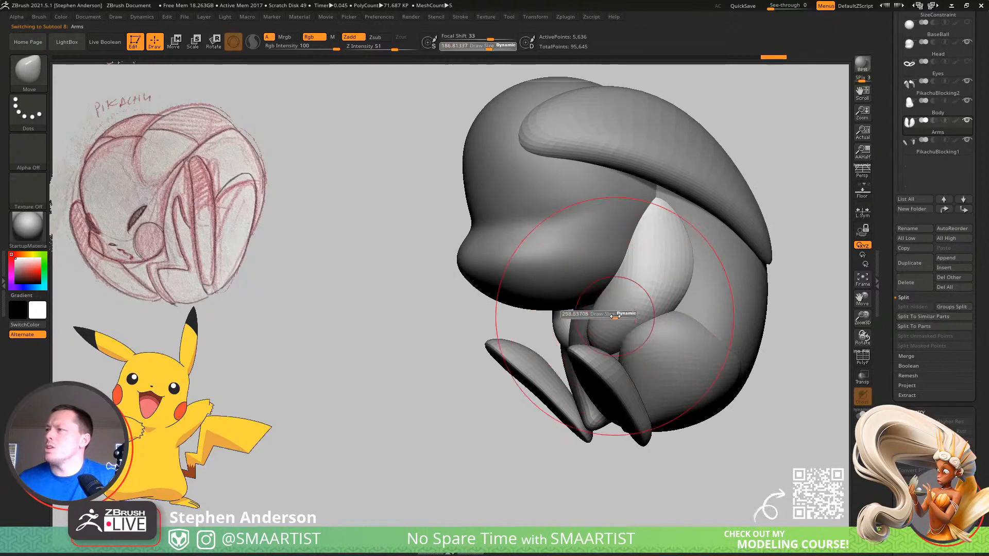
right_click_drag(607, 316, 620, 323)
right_click_drag(656, 276, 668, 310)
mouse_move(613, 282)
right_mouse_down()
mouse_move(600, 319)
mouse_move(540, 353)
mouse_move(539, 340)
mouse_move(546, 349)
right_mouse_up()
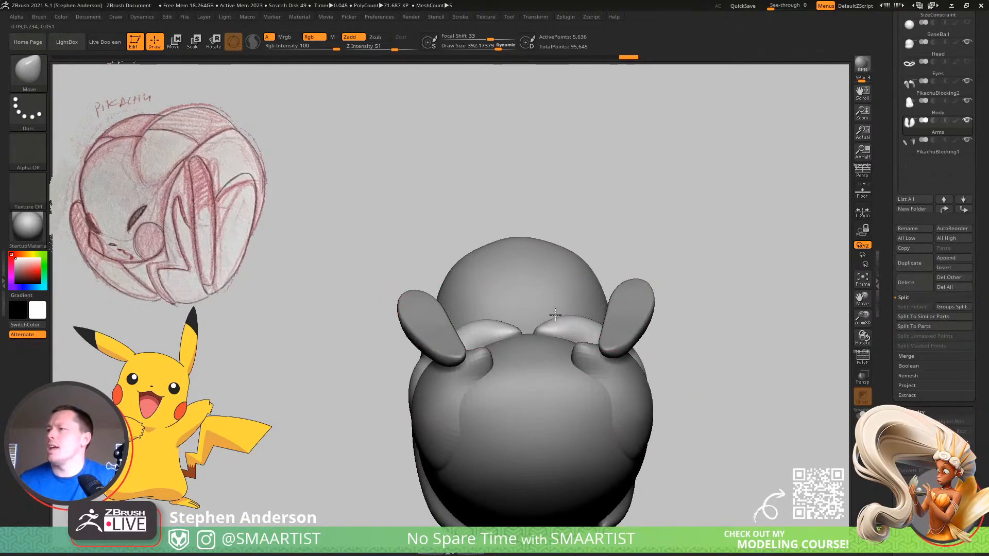
mouse_move(555, 314)
right_mouse_down()
mouse_move(541, 361)
mouse_move(589, 368)
mouse_move(556, 360)
mouse_move(630, 412)
mouse_move(612, 345)
right_mouse_up()
left_click(630, 413, "alt")
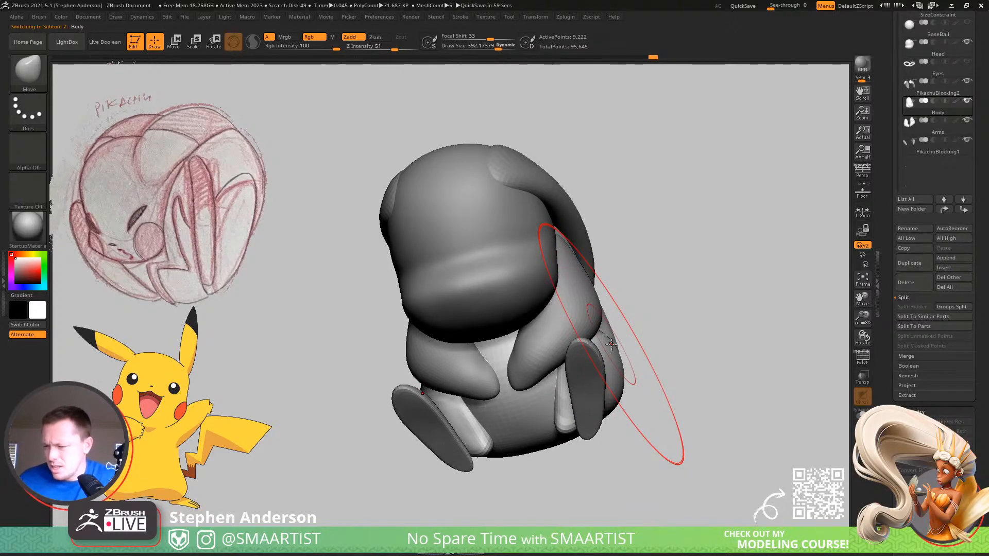
right_click_drag(611, 344, 519, 232)
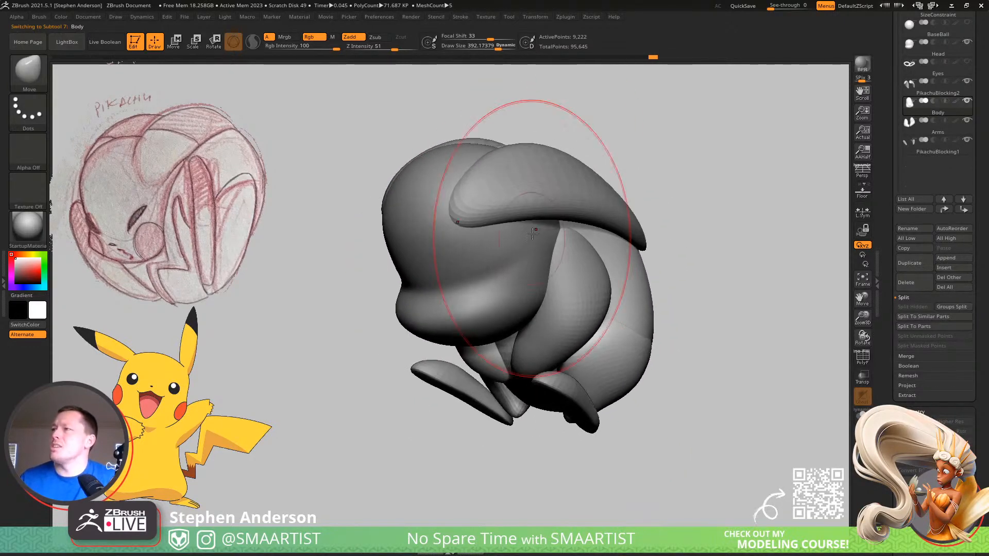
Activate the ears subtool, turn on local symmetry, and adjust both ears' placement with the gizmo
left_click(528, 183, "alt")
key("w")
left_click_drag(473, 198, 501, 203)
key("ctrl+z")
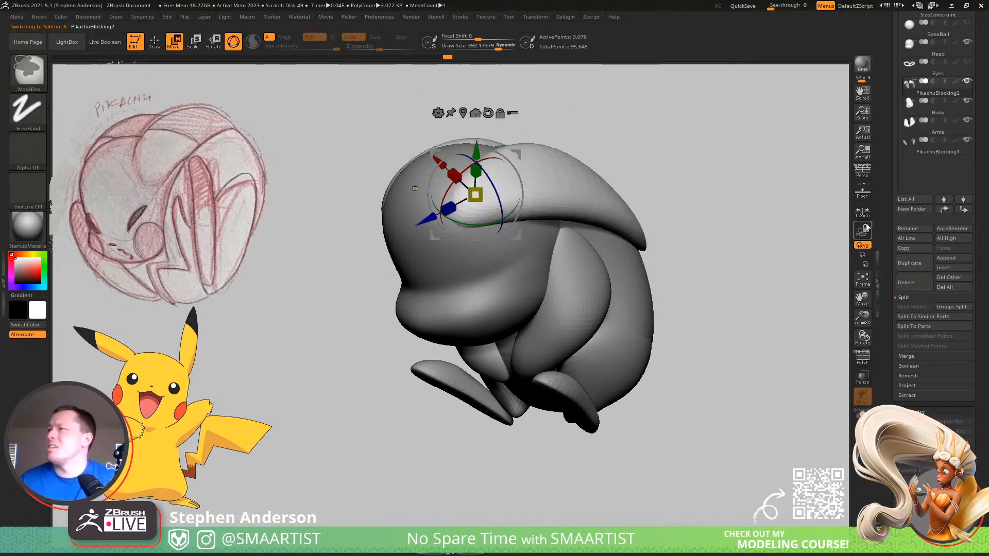
left_click(863, 211)
left_click_drag(458, 200, 501, 189)
right_click_drag(501, 189, 531, 210)
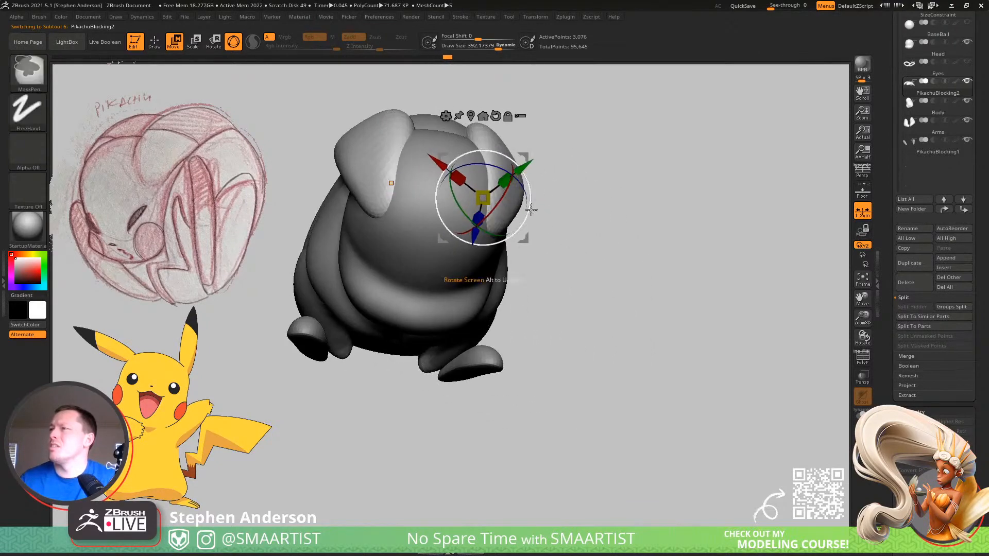
Relocate the gizmo onto the front end of the ear and slightly rescale the ears
left_click_drag(522, 155, 631, 138, "alt")
left_click(499, 216, "alt")
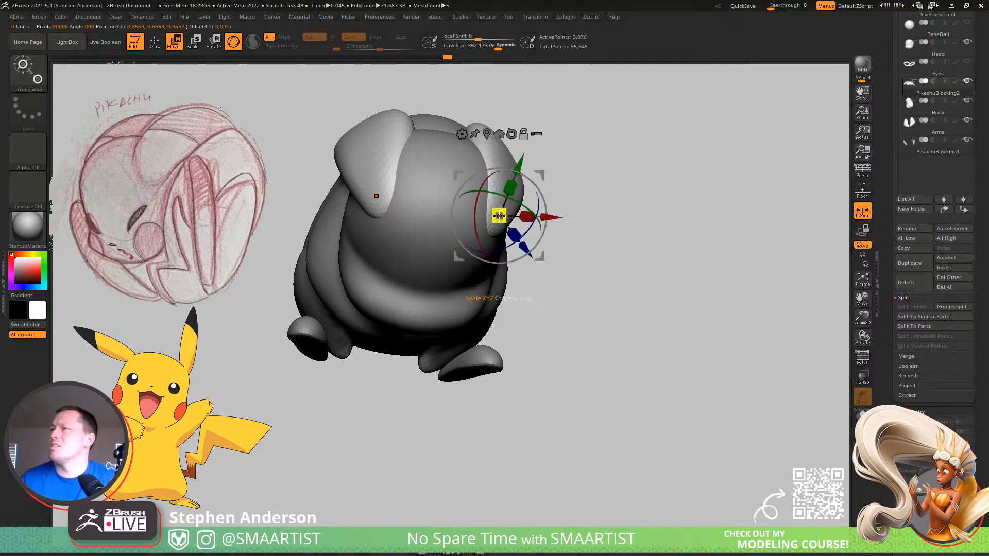
left_click_drag(499, 216, 494, 228)
mouse_move(490, 241)
right_mouse_down()
mouse_move(501, 189)
mouse_move(562, 186)
mouse_move(641, 236)
mouse_move(653, 201)
mouse_move(595, 181)
mouse_move(628, 203)
mouse_move(661, 177)
mouse_move(712, 210)
mouse_move(717, 183)
mouse_move(757, 214)
mouse_move(657, 196)
right_mouse_up()
Reshape the ears' curve along the head with the Move brush
key("q")
key("s")
left_click_drag(624, 186, 633, 186)
mouse_move(659, 184)
left_mouse_down()
mouse_move(653, 164)
mouse_move(690, 159)
left_mouse_up()
right_click_drag(765, 211, 631, 178, "ctrl")
mouse_move(631, 177)
right_mouse_down()
mouse_move(702, 194)
mouse_move(620, 228)
mouse_move(595, 221)
mouse_move(568, 271)
right_mouse_up()
Reshape both ears along the head and upper back with the Move brush at sizes from about 392 down to 275
key("s")
left_click_drag(567, 271, 559, 278)
right_click_drag(559, 277, 578, 240)
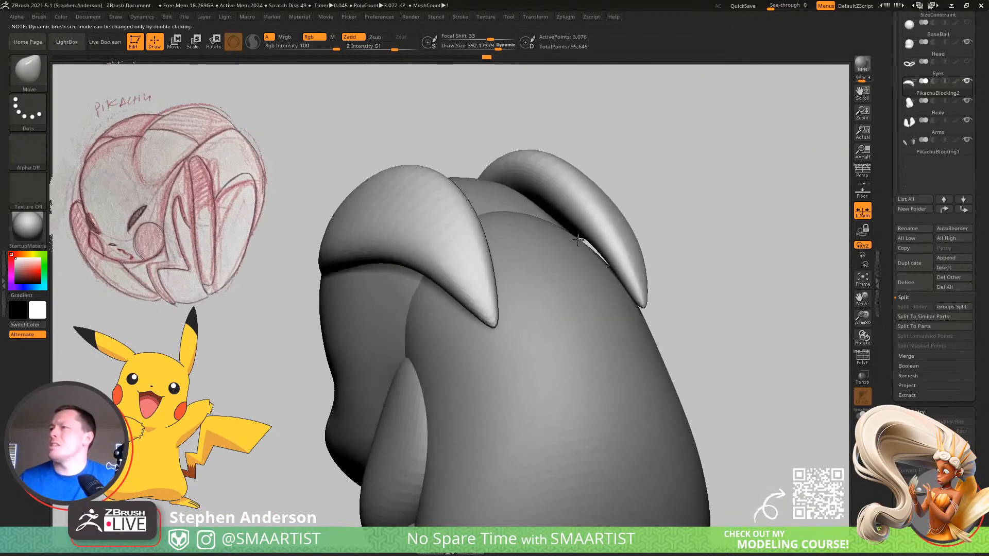
mouse_move(607, 195)
right_mouse_down()
mouse_move(562, 245)
mouse_move(611, 252)
right_mouse_up()
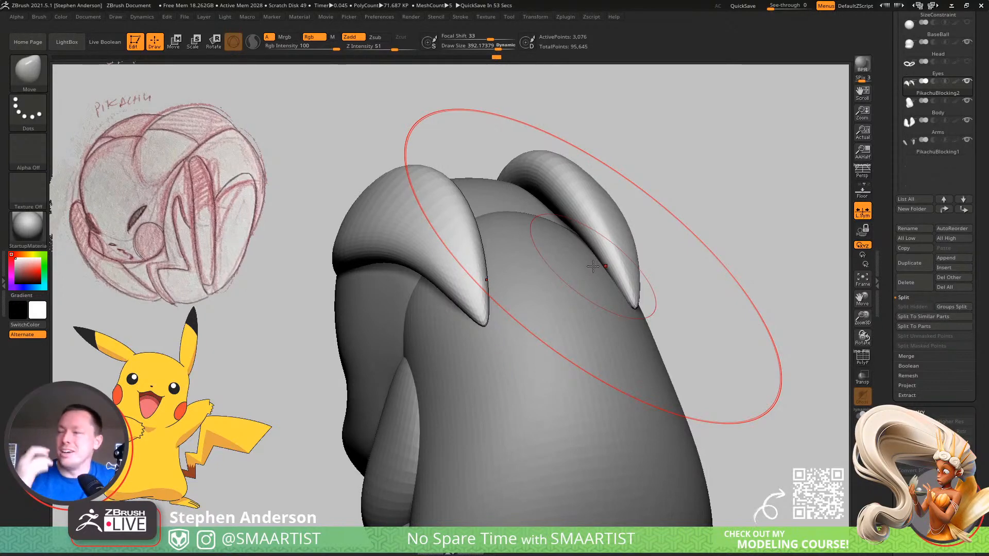
right_click_drag(593, 266, 405, 271)
key("s")
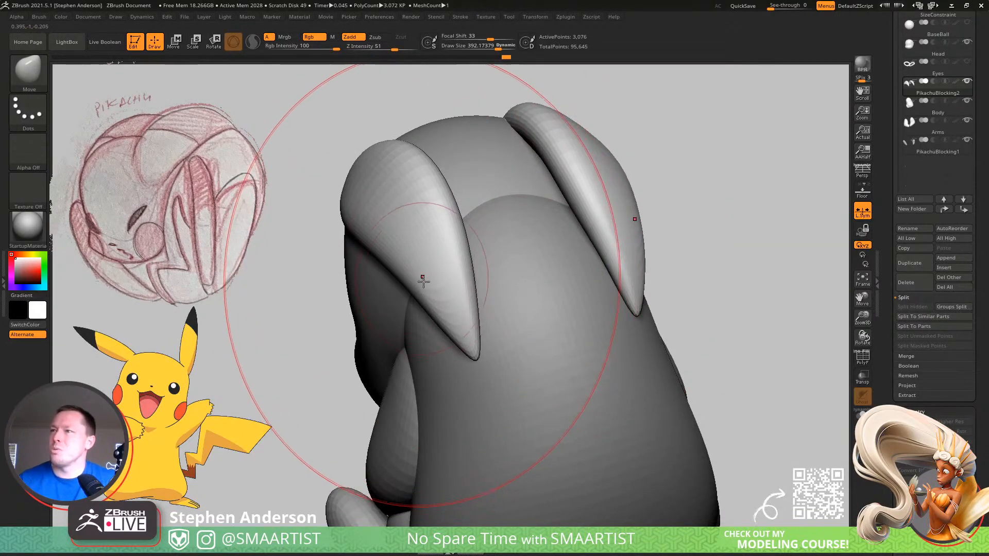
left_click_drag(417, 287, 406, 283)
mouse_move(473, 293)
left_mouse_down()
mouse_move(428, 286)
mouse_move(409, 269)
mouse_move(447, 270)
mouse_move(388, 201)
left_mouse_up()
key("ctrl+z")
right_click_drag(391, 234, 446, 250)
left_click_drag(364, 262, 344, 271)
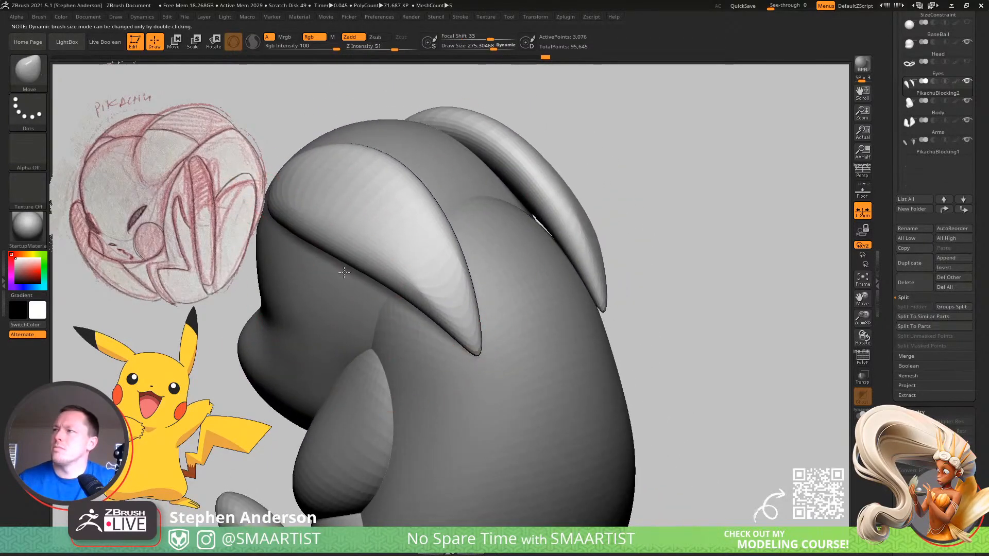
Adjust the overall curve of the ears around the head with the Move brush at size about 299
right_click_drag(421, 244, 419, 224, "ctrl")
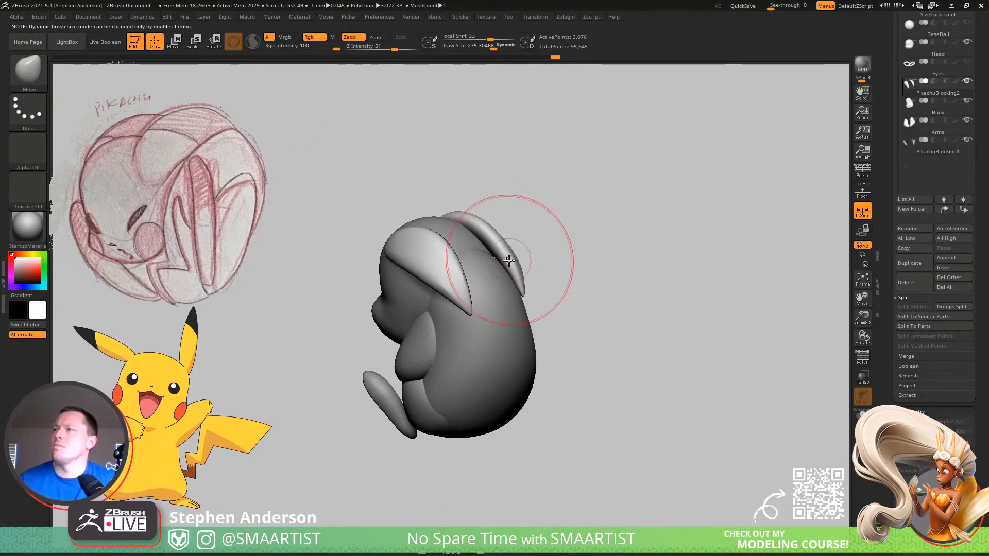
right_click_drag(495, 254, 495, 268, "ctrl")
key("s")
left_click_drag(493, 253, 487, 254)
mouse_move(485, 263)
left_mouse_down()
mouse_move(459, 229)
mouse_move(525, 276)
mouse_move(492, 237)
mouse_move(546, 263)
mouse_move(523, 264)
mouse_move(548, 380)
mouse_move(441, 294)
mouse_move(473, 307)
mouse_move(459, 306)
left_mouse_up()
key("s")
mouse_move(458, 306)
right_mouse_down()
mouse_move(488, 342)
mouse_move(512, 312)
right_mouse_up()
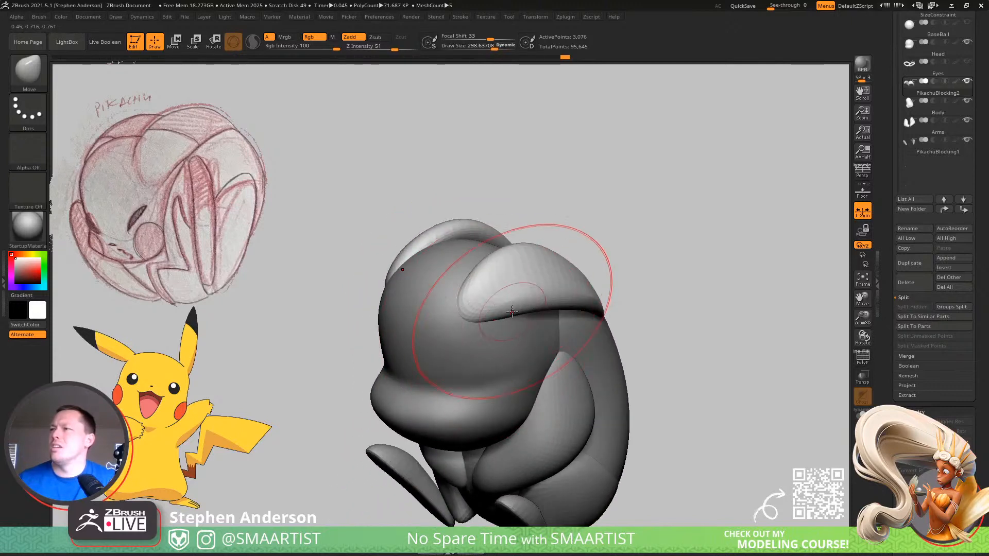
Refine the broad front ends of the ears above the face with the Move brush at sizes about 233 and 148
key("s")
left_click_drag(466, 309, 460, 310)
right_click_drag(461, 308, 444, 294)
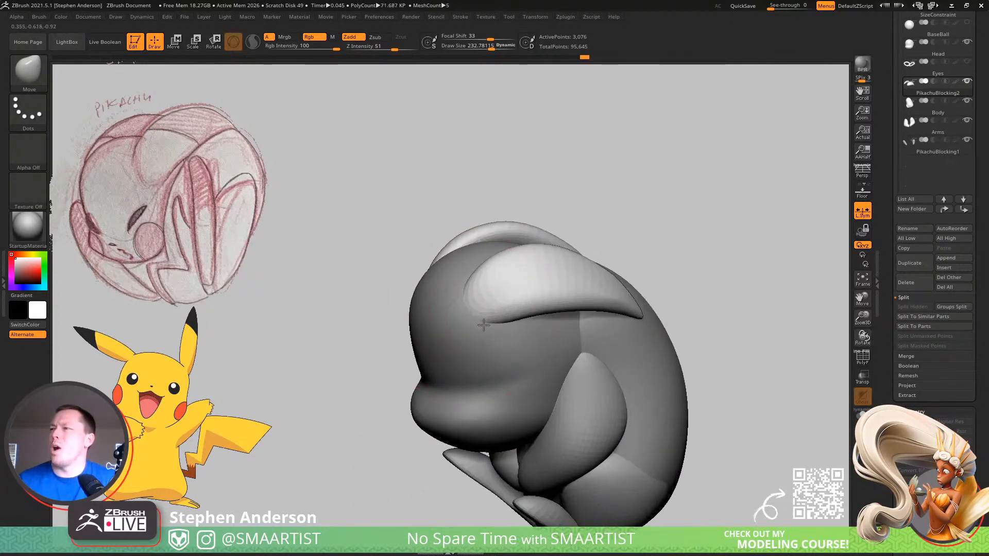
mouse_move(585, 312)
right_mouse_down()
mouse_move(563, 283)
mouse_move(595, 271)
mouse_move(569, 282)
mouse_move(634, 287)
mouse_move(596, 290)
mouse_move(600, 264)
mouse_move(604, 286)
mouse_move(603, 273)
mouse_move(601, 283)
mouse_move(638, 265)
mouse_move(635, 311)
mouse_move(676, 301)
right_mouse_up()
mouse_move(642, 338)
right_mouse_down()
mouse_move(688, 309)
mouse_move(556, 276)
mouse_move(584, 282)
mouse_move(587, 258)
mouse_move(497, 246)
mouse_move(591, 241)
mouse_move(583, 243)
right_mouse_up()
right_click_drag(562, 313, 540, 384)
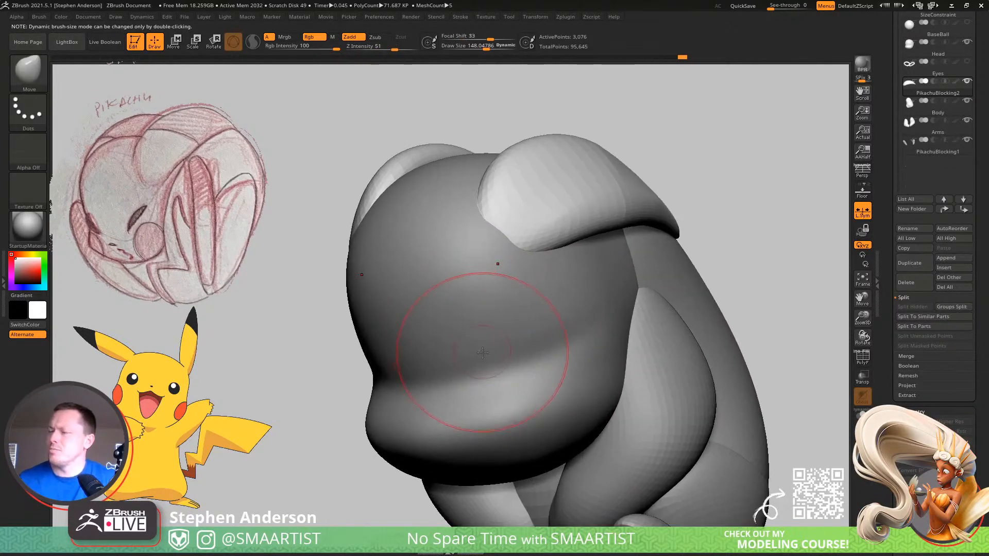
Activate the Head subtool and carve slanted closed-eye lines above the muzzle with the DamStandard brush at size about 31
key("b")
key("d")
key("s")
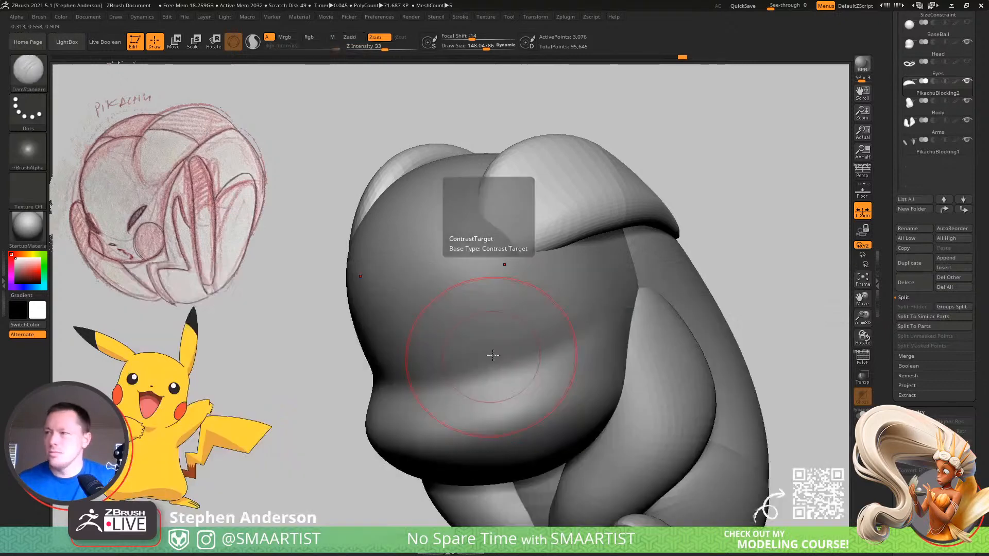
left_click(492, 348, "alt")
key("bracketleft")
key("bracketleft")
key("bracketleft")
key("bracketleft")
mouse_move(482, 347)
right_mouse_down()
mouse_move(490, 336)
mouse_move(490, 358)
mouse_move(515, 378)
mouse_move(452, 370)
right_mouse_up()
key("ctrl+z")
mouse_move(511, 333)
right_mouse_down()
mouse_move(520, 355)
mouse_move(498, 327)
right_mouse_up()
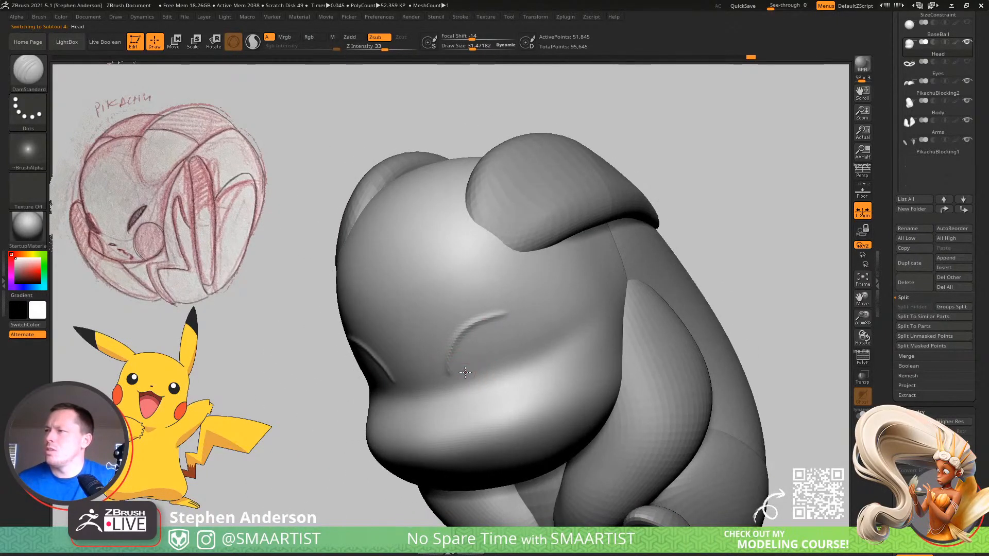
left_click_drag(526, 326, 455, 380)
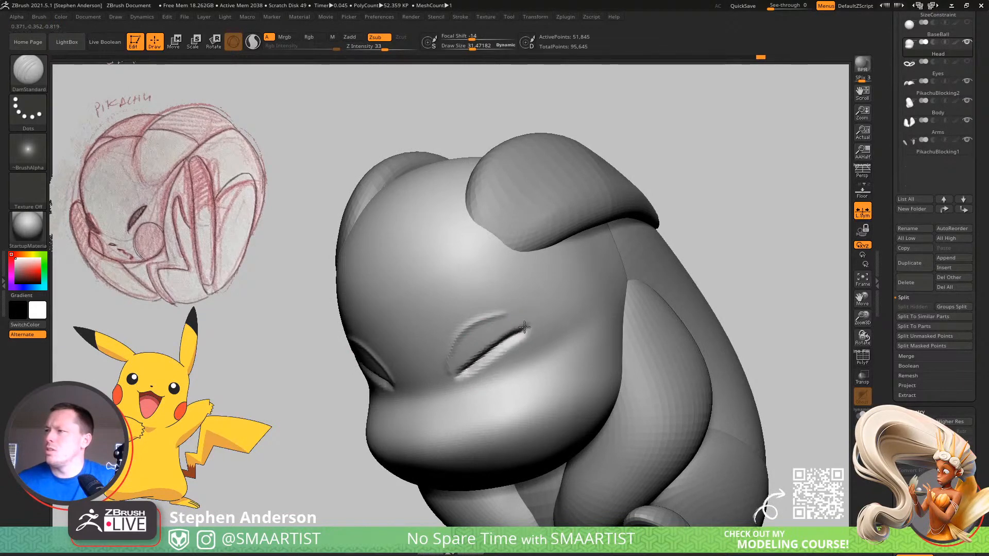
Rework the eye creases with DamStandard at size about 53, and soften them with the Smooth brush
right_click_drag(449, 382, 507, 409)
mouse_move(508, 409)
left_mouse_down("shift")
mouse_move(533, 403)
mouse_move(518, 406)
left_mouse_up("shift")
left_click_drag(467, 456, 492, 432)
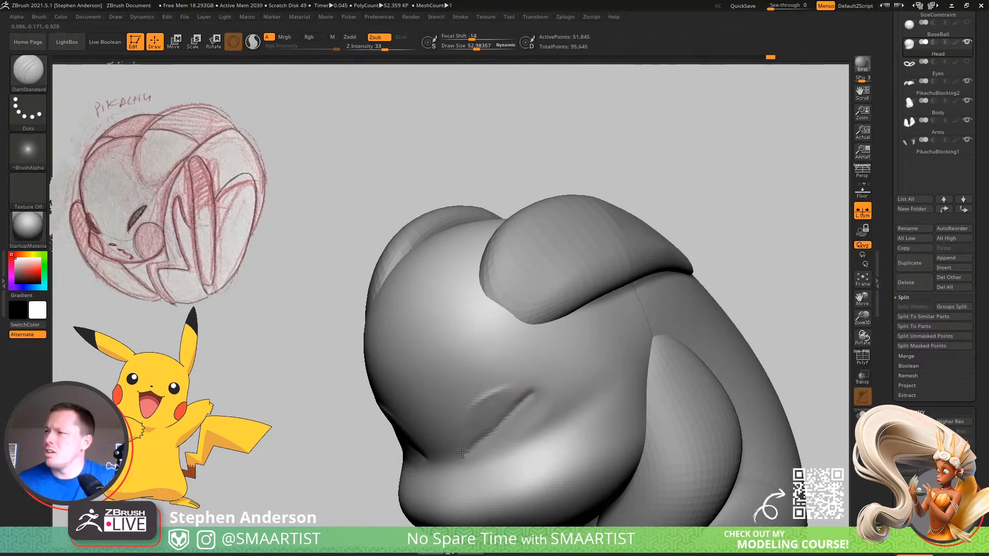
mouse_move(556, 392)
right_mouse_down("ctrl")
mouse_move(525, 404)
mouse_move(569, 406)
mouse_move(503, 430)
right_mouse_up("ctrl")
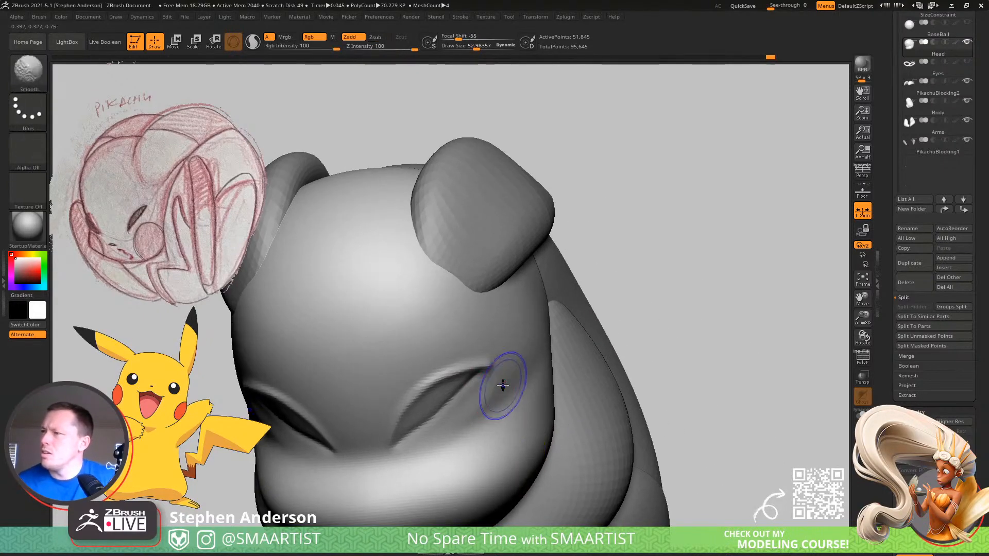
mouse_move(505, 359)
left_mouse_down("shift")
mouse_move(434, 416)
mouse_move(403, 412)
left_mouse_up("shift")
mouse_move(422, 435)
right_mouse_down("ctrl")
mouse_move(432, 371)
mouse_move(443, 431)
right_mouse_up("ctrl")
left_click_drag(465, 390, 478, 401, "shift")
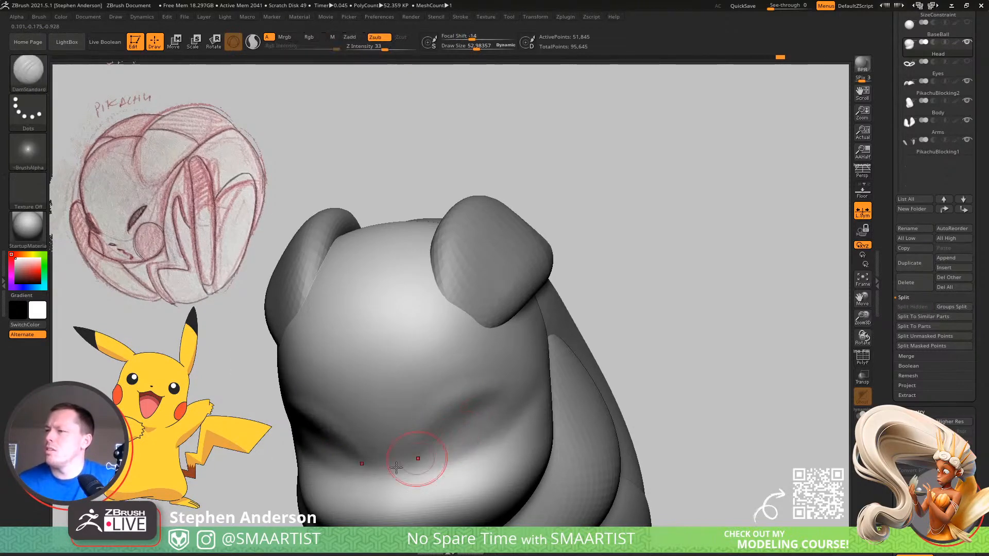
Open the brush's Lazy Mouse stroke settings and set the DamStandard brush's Z Intensity to 14
left_click(460, 17)
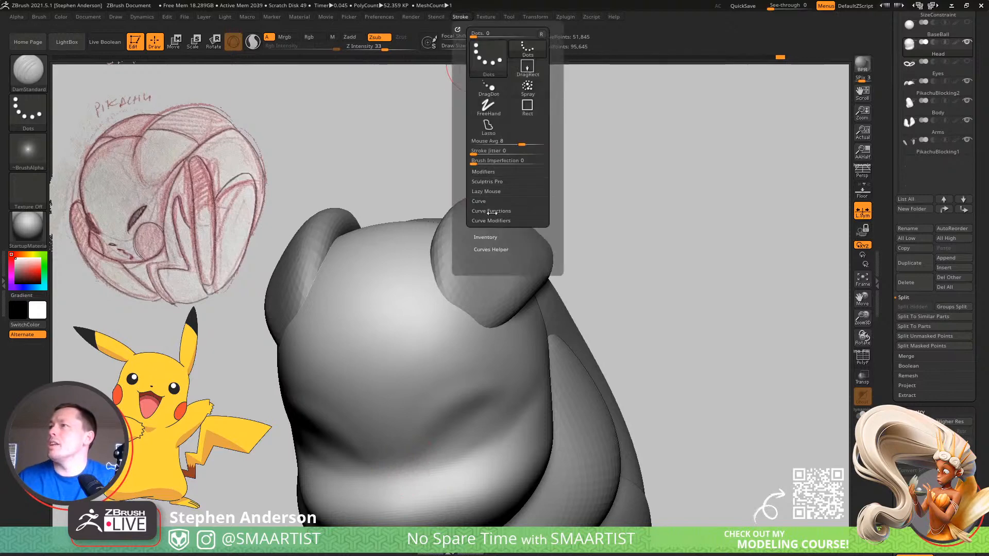
left_click(484, 192)
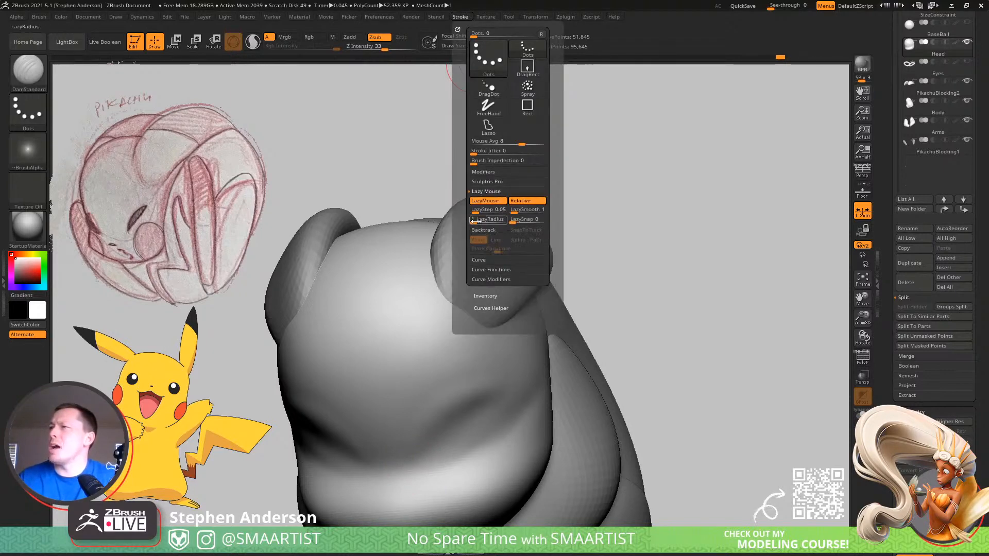
right_click_drag(555, 418, 493, 296, "alt")
left_click_drag(379, 49, 370, 49)
Carve the crease where the face meets the muzzle with DamStandard, and smooth the surface around it
left_click_drag(428, 342, 477, 331)
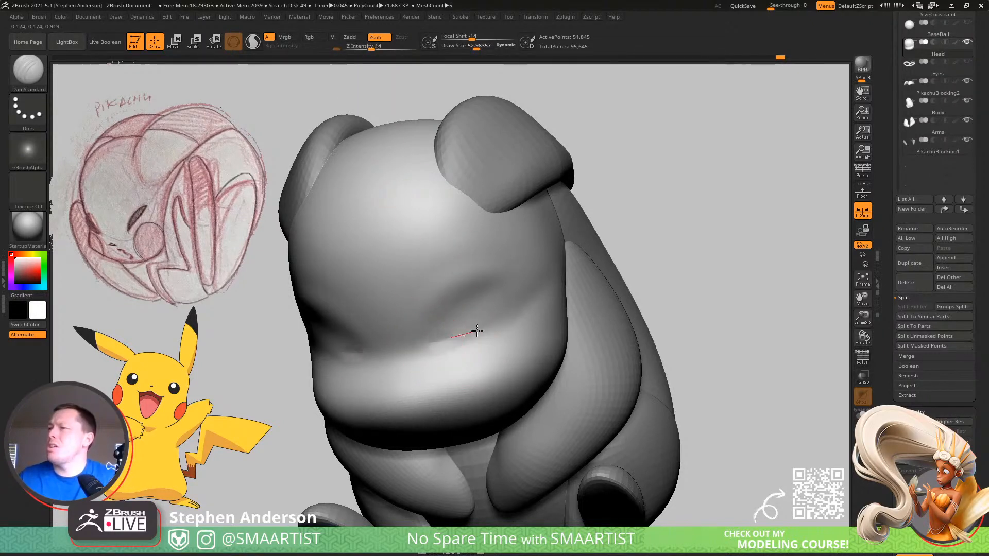
mouse_move(416, 349)
left_mouse_down()
mouse_move(490, 324)
mouse_move(546, 281)
left_mouse_up()
mouse_move(426, 345)
left_mouse_down("shift")
mouse_move(519, 310)
mouse_move(543, 290)
left_mouse_up("shift")
left_click_drag(372, 352, 469, 334)
left_click_drag(571, 243, 515, 295, "shift")
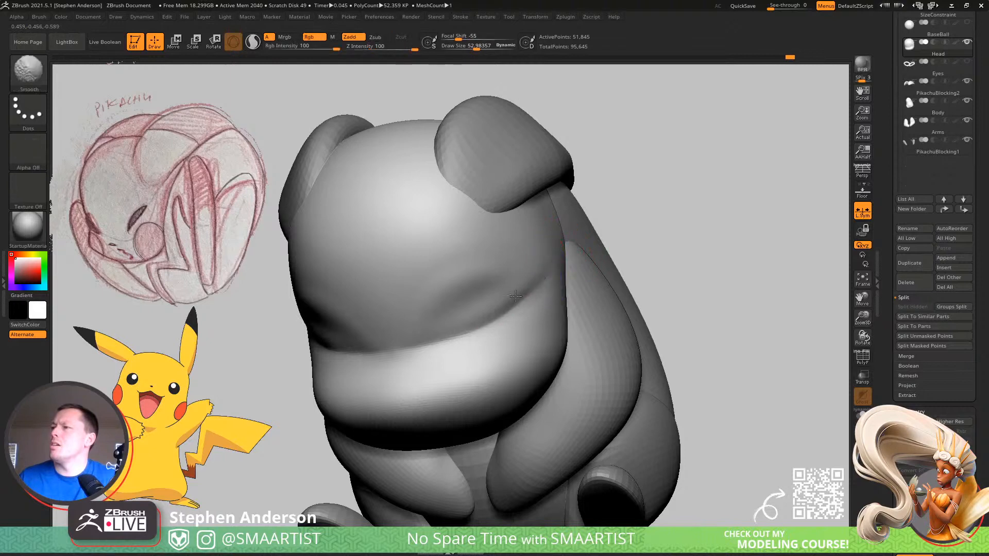
mouse_move(372, 347)
left_mouse_down("shift")
mouse_move(453, 304)
mouse_move(422, 338)
left_mouse_up("shift")
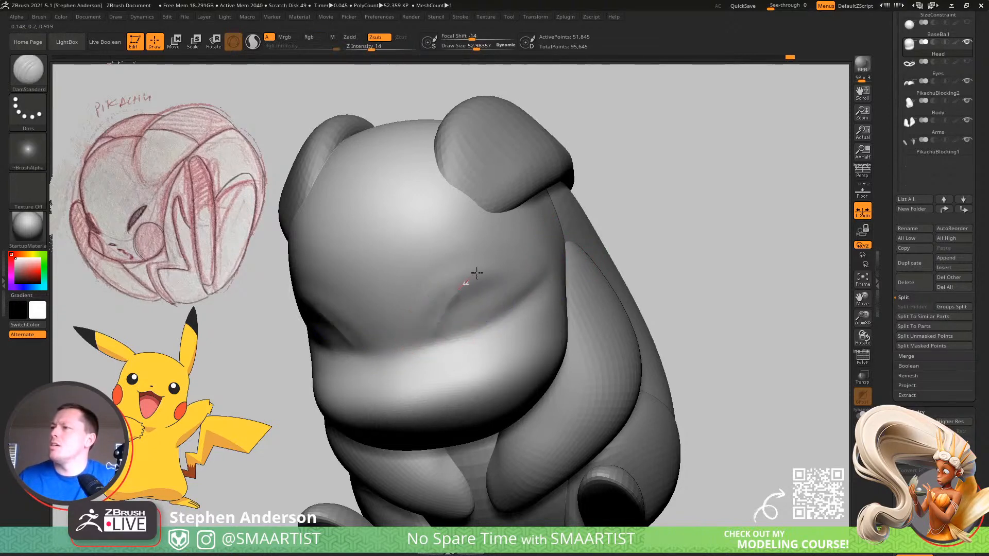
Smooth away the eye creases and even out the eye area above the muzzle with TrimDynamic and Smooth
mouse_move(545, 273)
left_mouse_down("shift")
mouse_move(493, 269)
mouse_move(434, 334)
left_mouse_up("shift")
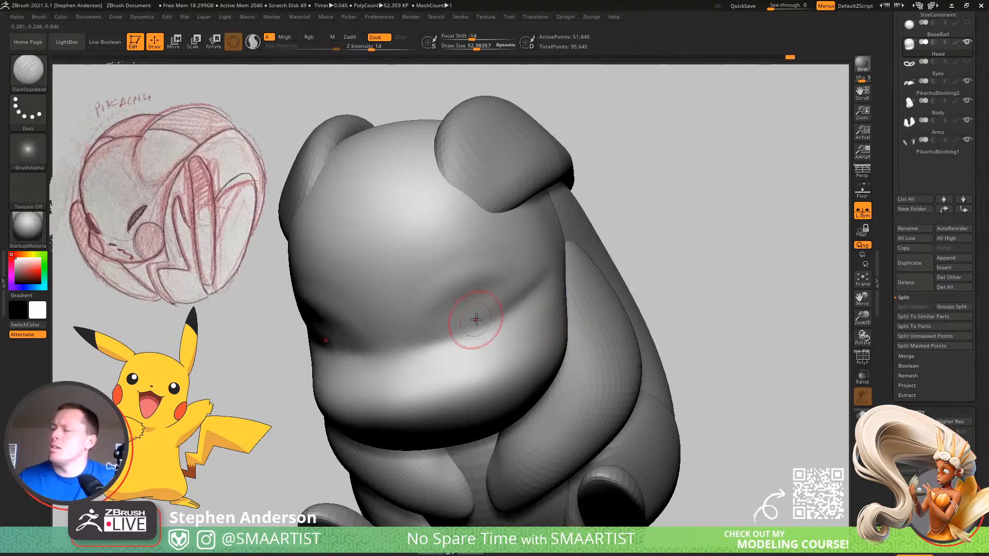
key("b")
key("t")
key("d")
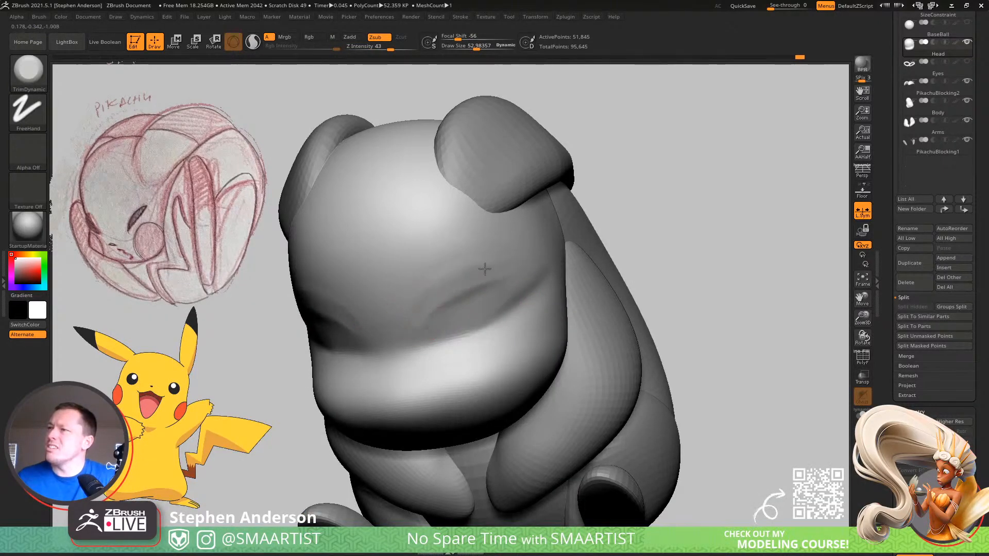
key("shift")
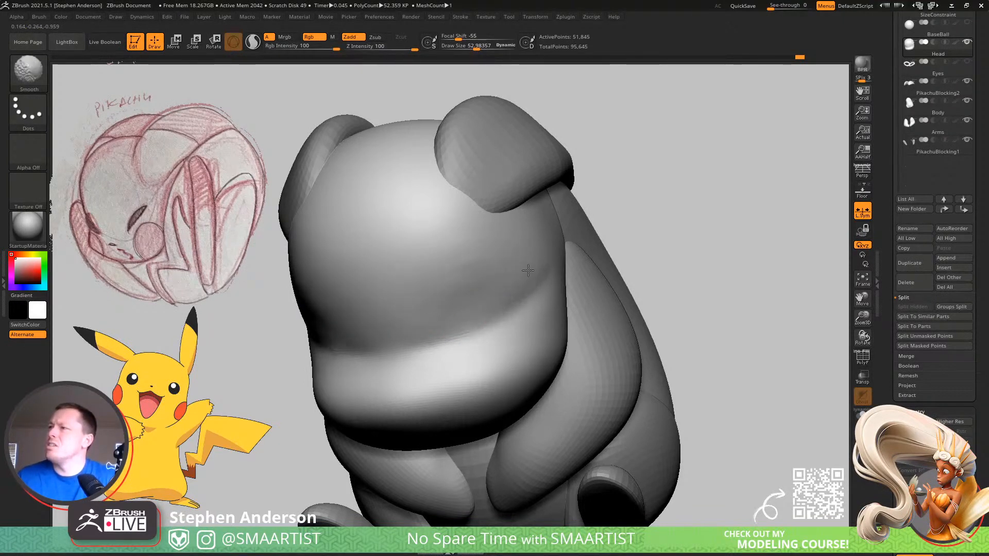
Reshape the transition between the face and muzzle with the Move brush at size about 122
mouse_move(426, 309)
right_mouse_down()
mouse_move(437, 289)
mouse_move(514, 388)
mouse_move(437, 350)
right_mouse_up()
key("b")
key("m")
key("v")
right_click_drag(455, 284, 469, 278)
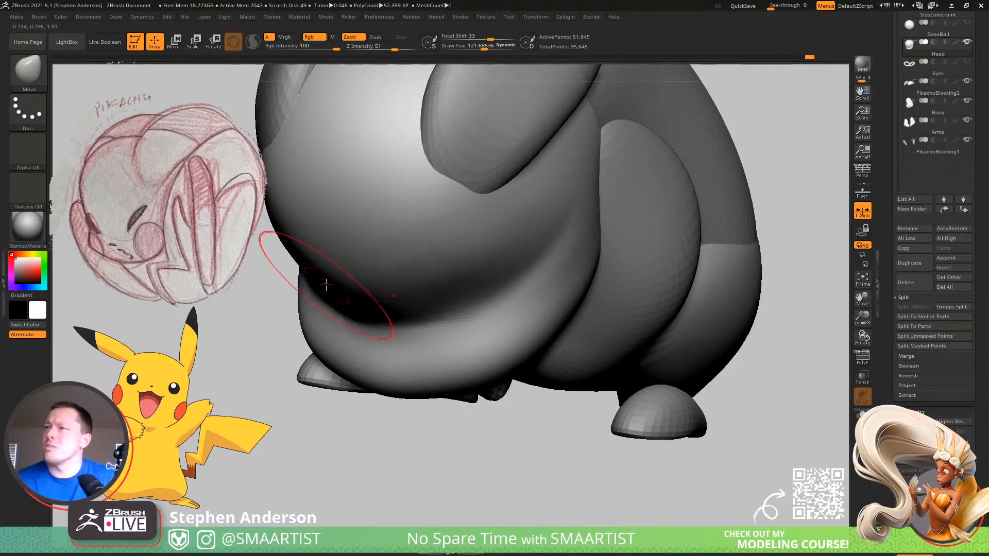
mouse_move(461, 269)
right_mouse_down()
mouse_move(484, 253)
mouse_move(536, 286)
right_mouse_up()
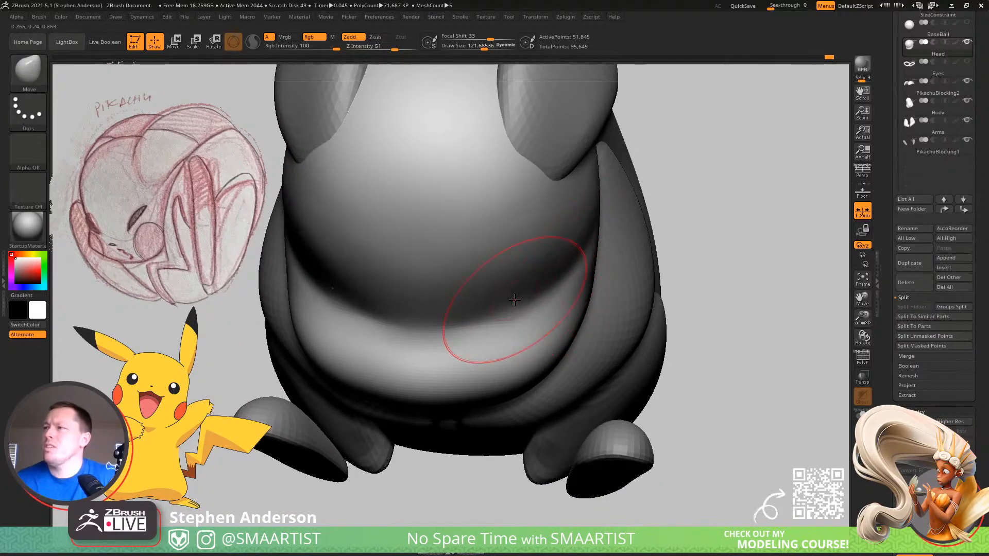
right_click_drag(523, 323, 484, 324, "ctrl")
mouse_move(484, 324)
right_mouse_down("ctrl")
mouse_move(520, 384)
mouse_move(475, 335)
mouse_move(471, 345)
mouse_move(437, 316)
right_mouse_up("ctrl")
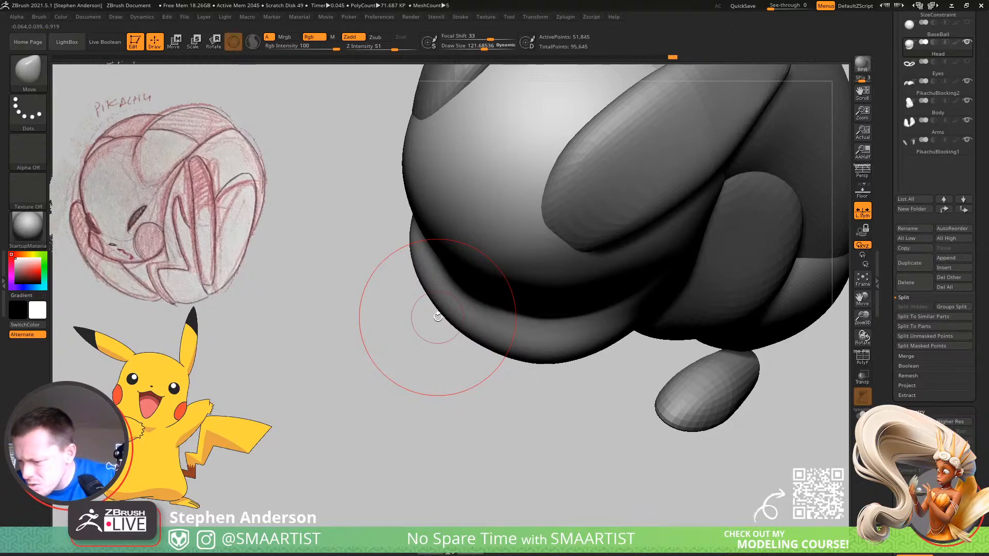
mouse_move(437, 316)
right_mouse_down()
mouse_move(596, 294)
mouse_move(576, 274)
mouse_move(505, 276)
mouse_move(524, 294)
right_mouse_up()
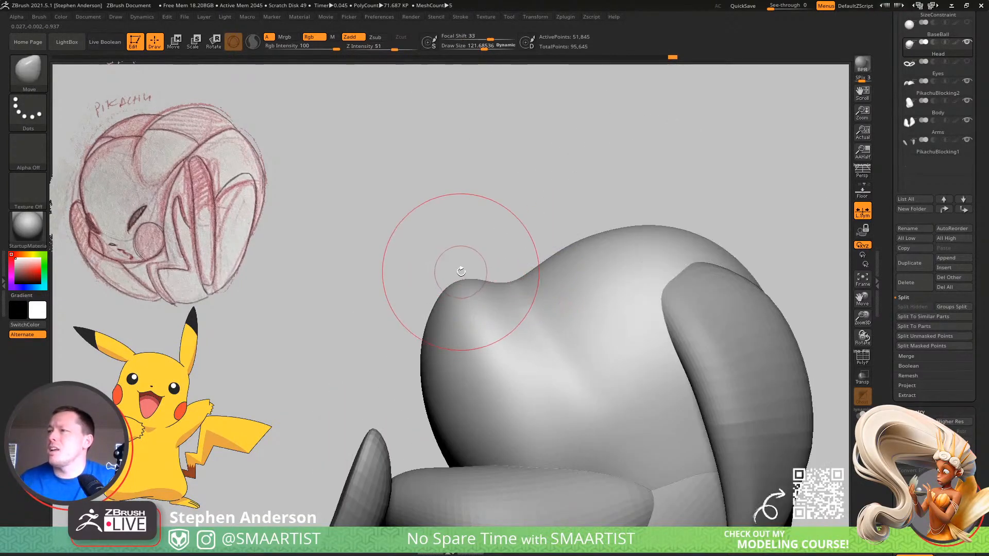
Mask the head behind the muzzle and reshape the free muzzle end with the Move brush at size about 378
left_click_drag(506, 282, 849, 530, "ctrl")
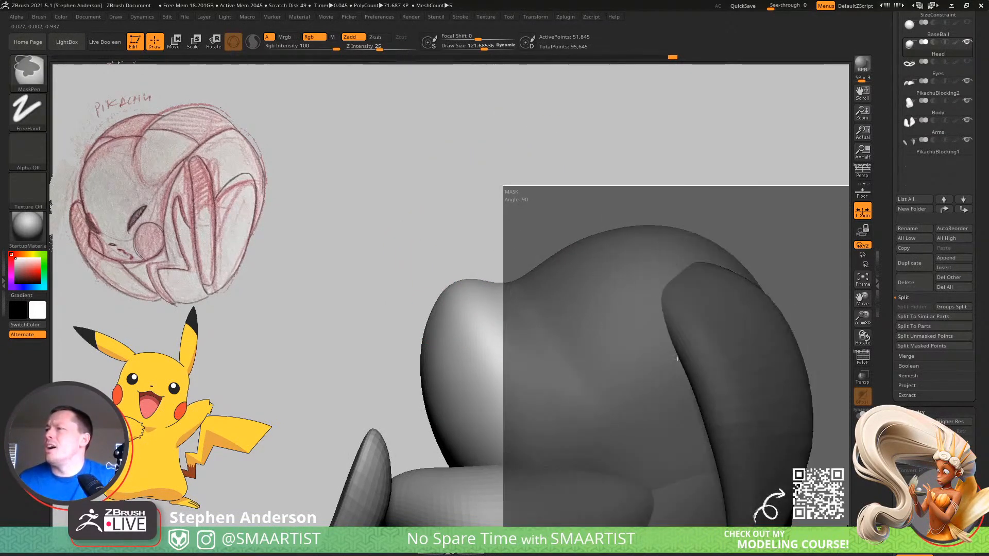
left_click_drag(678, 359, 677, 359, "ctrl")
left_click_drag(490, 227, 523, 318, "ctrl")
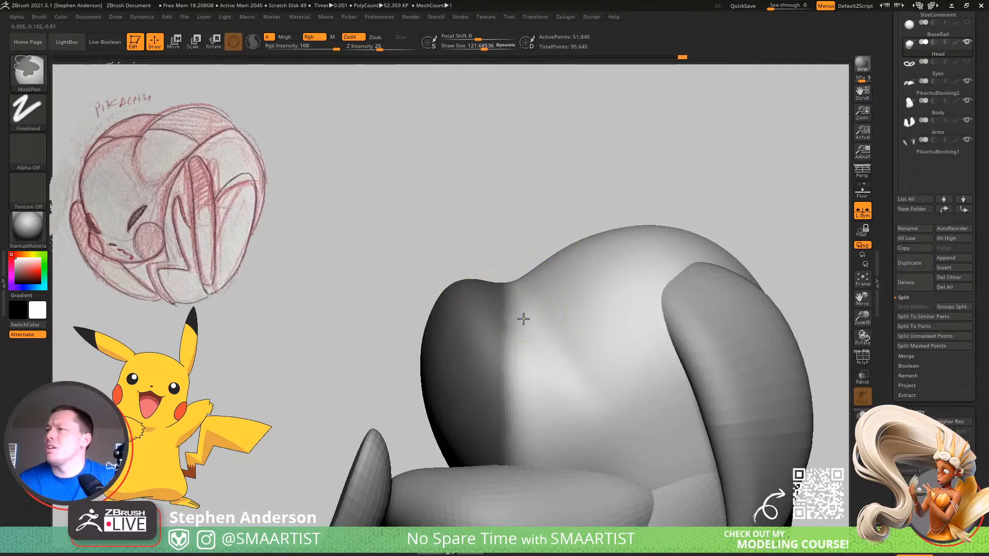
key("s")
left_click_drag(444, 283, 490, 284)
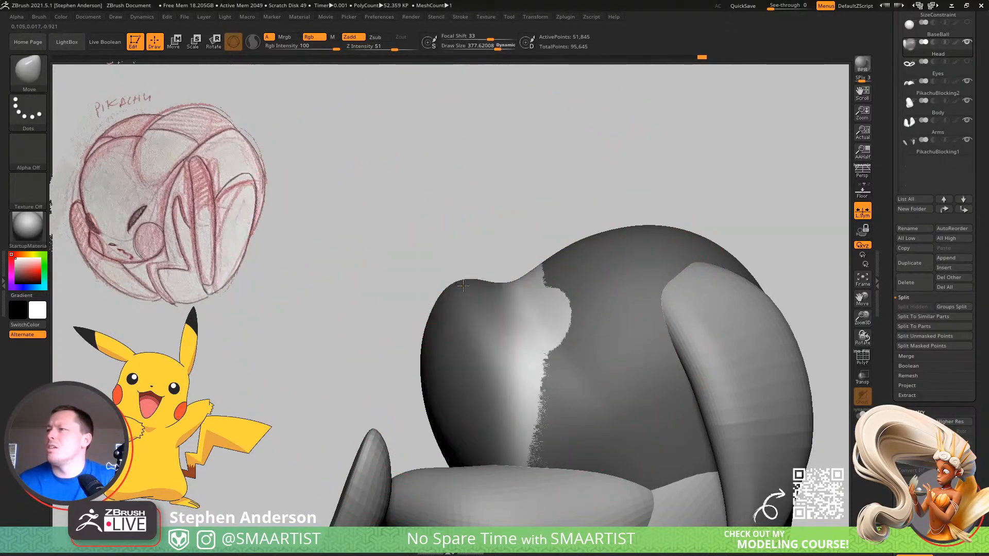
left_click(506, 238, "ctrl")
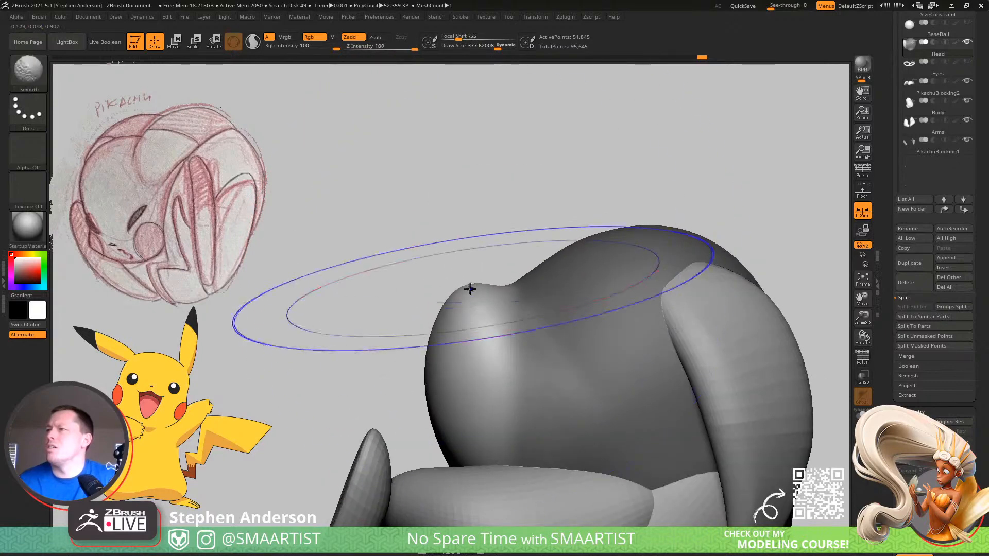
Try further shaping and smoothing on the muzzle tip, undo the last two changes, and set the brush size to about 50
key("s")
mouse_move(473, 292)
left_mouse_down()
mouse_move(426, 286)
mouse_move(468, 293)
mouse_move(505, 326)
mouse_move(481, 338)
mouse_move(515, 331)
mouse_move(511, 308)
left_mouse_up()
mouse_move(463, 269)
left_mouse_down("shift")
mouse_move(489, 258)
mouse_move(466, 251)
left_mouse_up("shift")
key("ctrl+z")
key("ctrl+z")
key("s")
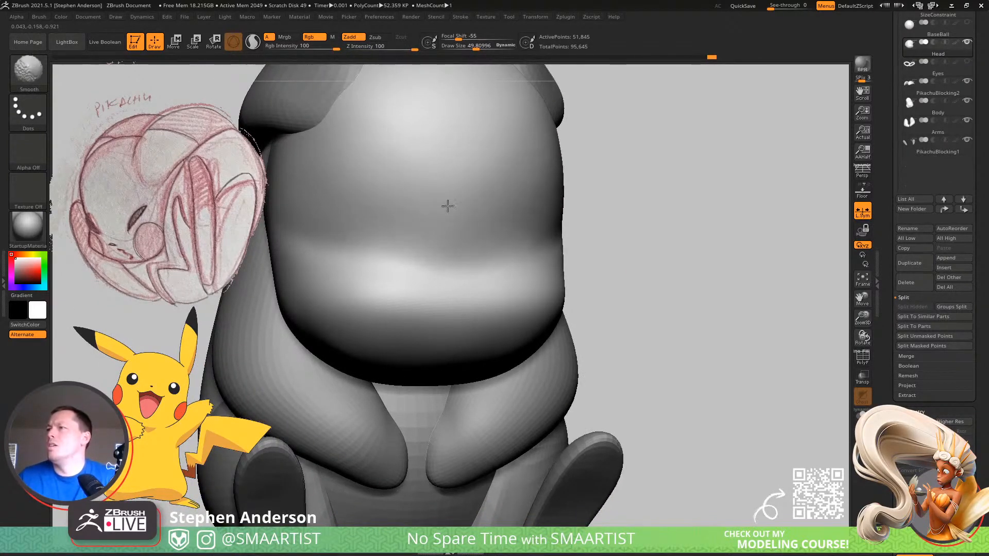
Carve the line between the face and muzzle with the DamStandard brush at size about 50
mouse_move(505, 181)
right_mouse_down("ctrl")
mouse_move(530, 231)
mouse_move(476, 242)
mouse_move(521, 302)
mouse_move(498, 319)
mouse_move(512, 331)
right_mouse_up("ctrl")
key("b")
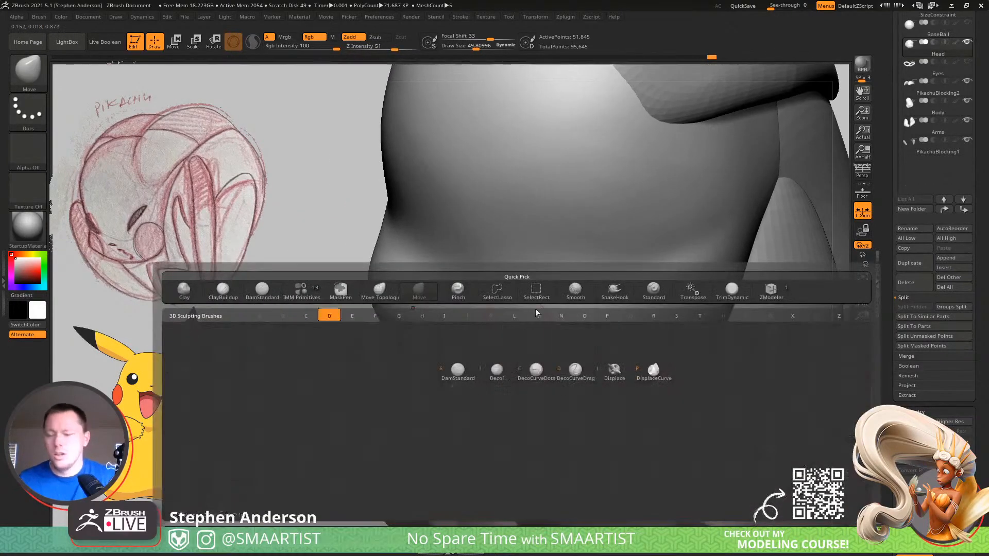
key("d")
key("s")
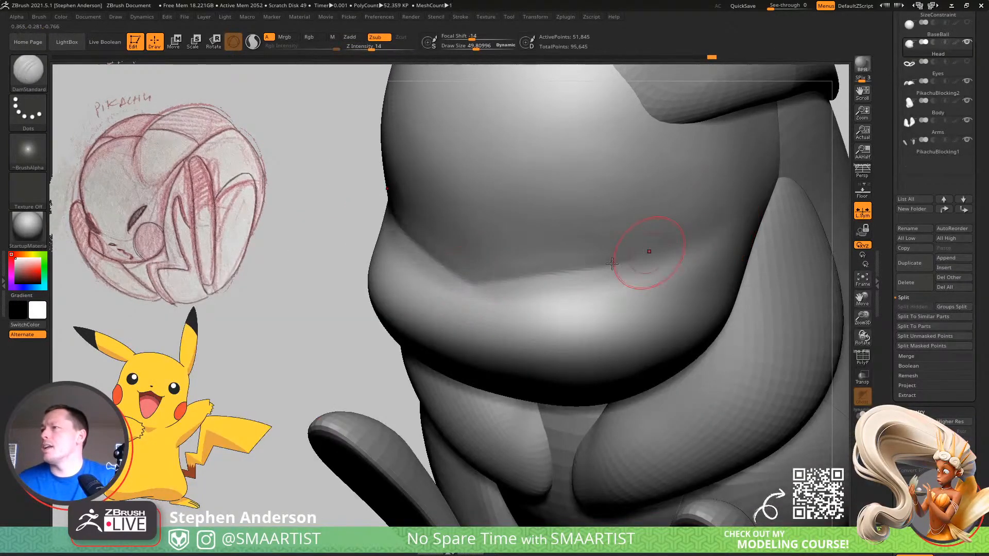
mouse_move(541, 271)
right_mouse_down("ctrl")
mouse_move(568, 227)
mouse_move(651, 254)
mouse_move(666, 239)
mouse_move(662, 214)
right_mouse_up("ctrl")
right_click_drag(662, 213, 631, 252)
Outline round cheeks on both sides of the muzzle with the DamStandard brush
right_click_drag(631, 253, 654, 322, "ctrl")
right_click_drag(655, 322, 558, 312, "alt")
mouse_move(479, 289)
left_mouse_down()
mouse_move(585, 276)
mouse_move(655, 360)
left_mouse_up()
left_click_drag(485, 304, 572, 276)
Carve a curved mouth line with a central peak in the middle of the muzzle using DamStandard at size about 50
mouse_move(656, 320)
right_mouse_down("ctrl")
mouse_move(567, 225)
mouse_move(660, 254)
mouse_move(662, 340)
mouse_move(658, 289)
mouse_move(612, 309)
mouse_move(593, 324)
mouse_move(592, 344)
right_mouse_up("ctrl")
mouse_move(593, 344)
right_mouse_down()
mouse_move(630, 345)
mouse_move(599, 352)
mouse_move(601, 309)
mouse_move(574, 276)
mouse_move(559, 291)
right_mouse_up()
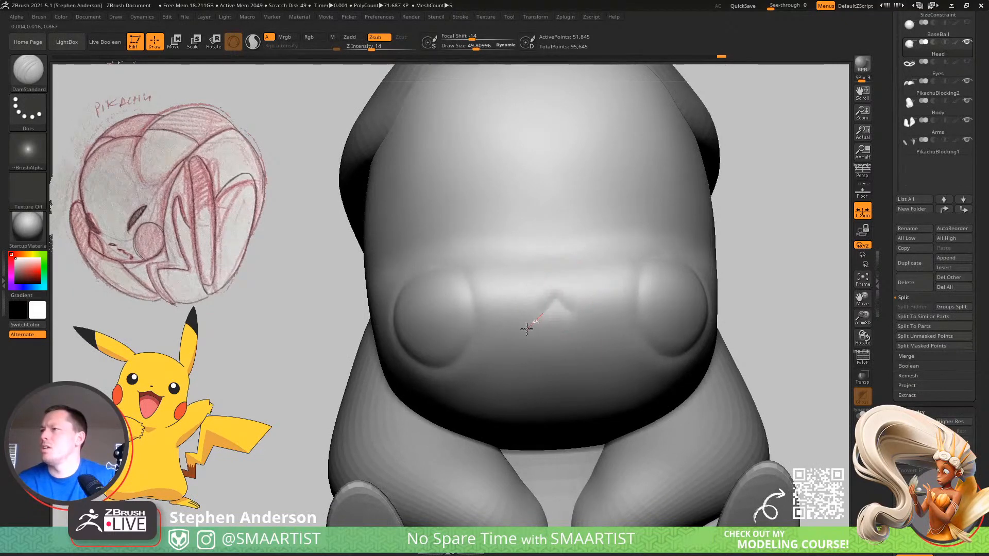
left_click_drag(487, 329, 484, 330)
left_click_drag(555, 295, 516, 330)
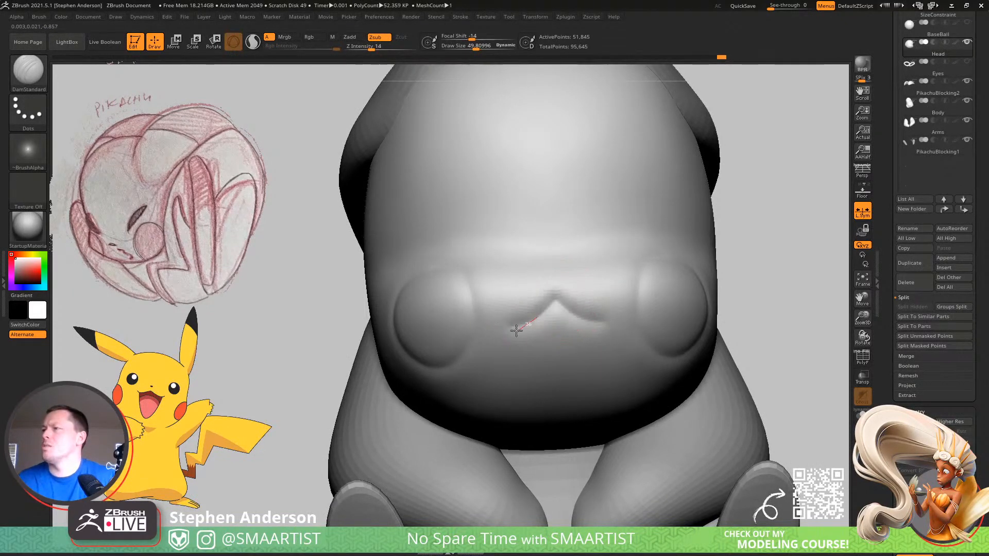
mouse_move(497, 330)
right_mouse_down()
mouse_move(552, 360)
mouse_move(527, 379)
mouse_move(531, 355)
right_mouse_up()
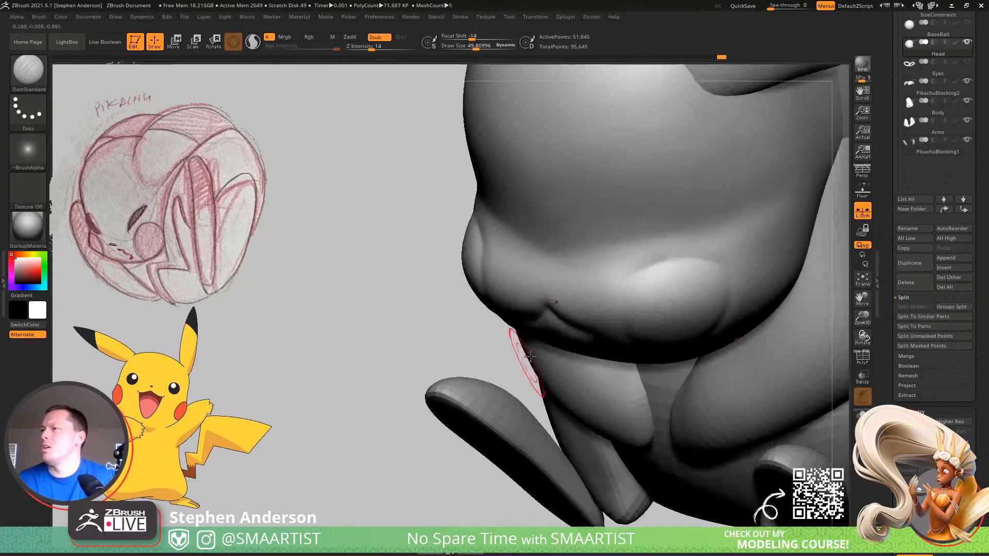
Pull the centre of the muzzle above the mouth into a small point with the Move brush, using AccuCurve and size about 163
key("b")
key("m")
key("v")
right_click_drag(553, 306, 550, 295)
left_click(40, 17)
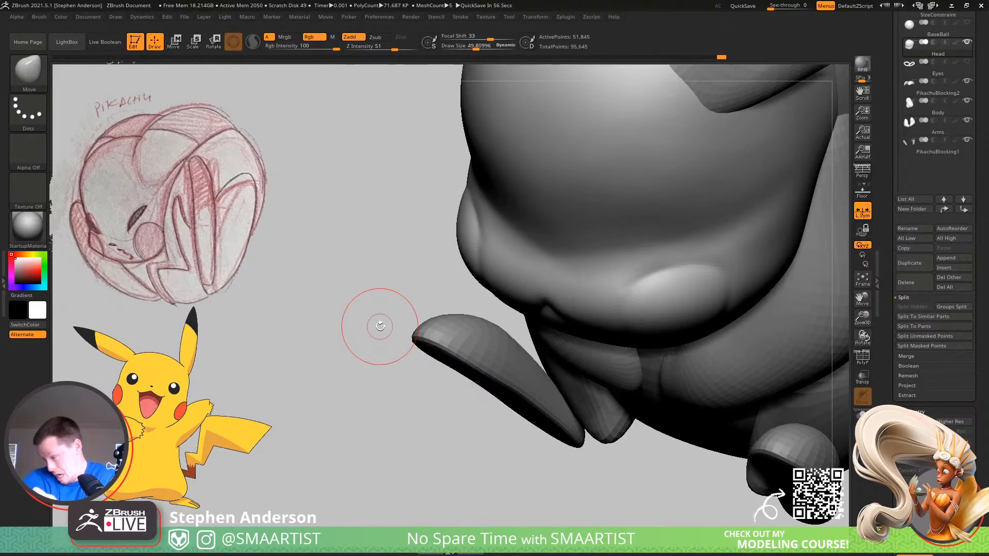
mouse_move(543, 296)
right_mouse_down()
mouse_move(545, 327)
mouse_move(562, 295)
mouse_move(607, 298)
mouse_move(555, 290)
right_mouse_up()
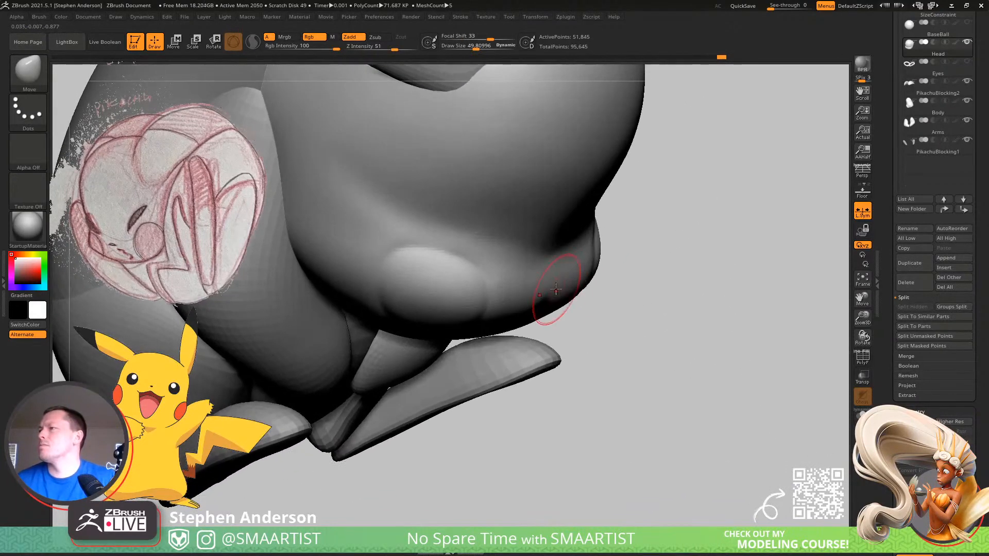
key("ctrl+z")
key("s")
left_click_drag(548, 286, 559, 286)
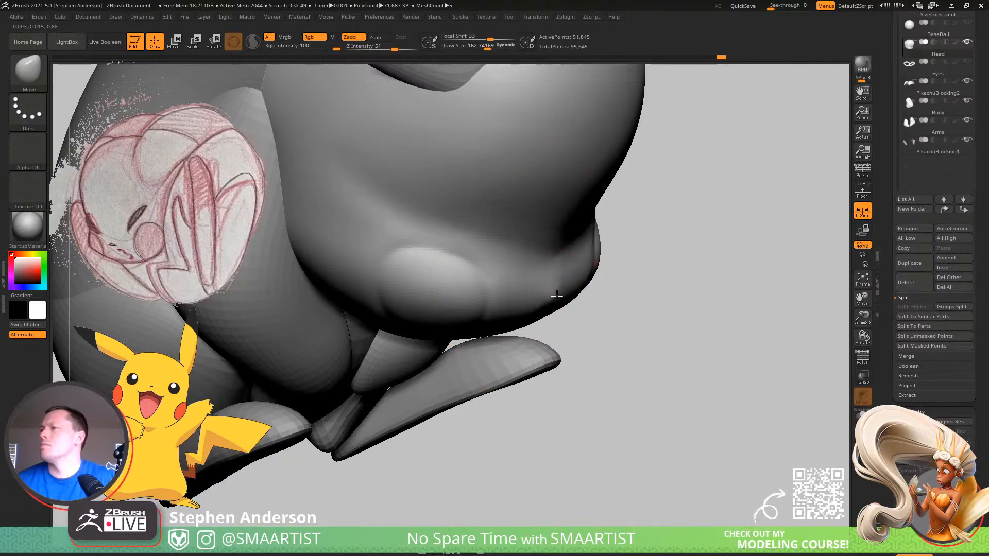
right_click_drag(559, 298, 549, 273, "ctrl")
right_click_drag(563, 239, 572, 351)
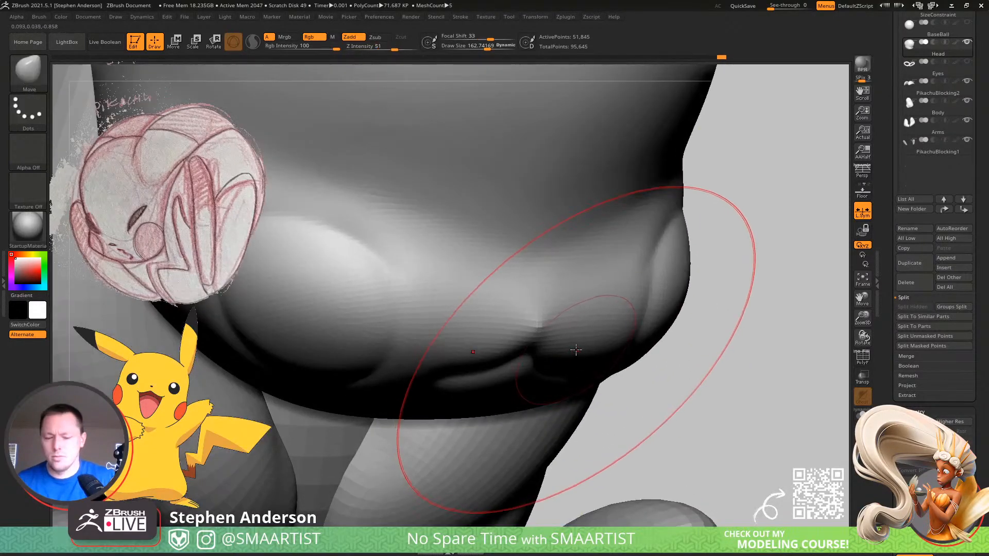
left_click(36, 17)
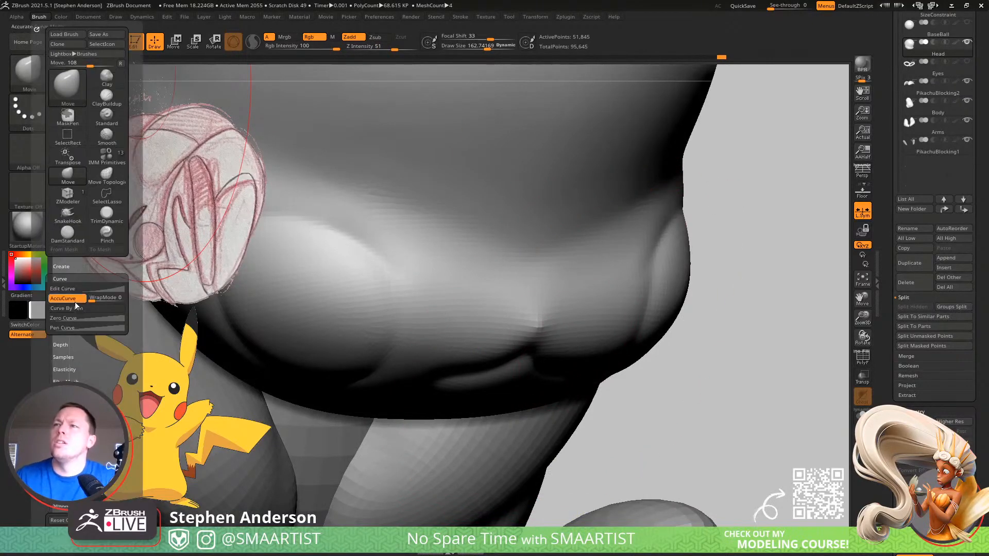
Carve a line outward from the nose point above the mouth with DamStandard at size about 29
mouse_move(541, 302)
right_mouse_down()
mouse_move(536, 411)
mouse_move(563, 353)
mouse_move(515, 335)
mouse_move(526, 362)
mouse_move(503, 355)
mouse_move(522, 362)
right_mouse_up()
key("b")
key("d")
key("s")
key("s")
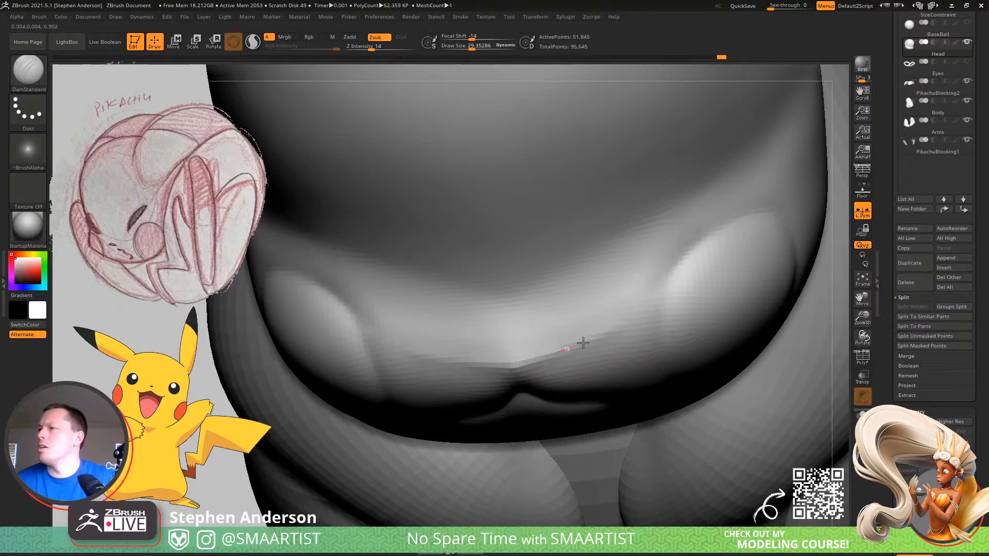
Flatten the planes between the nose line and mouth with TrimDynamic at size about 31, and smooth them
key("b")
key("t")
key("d")
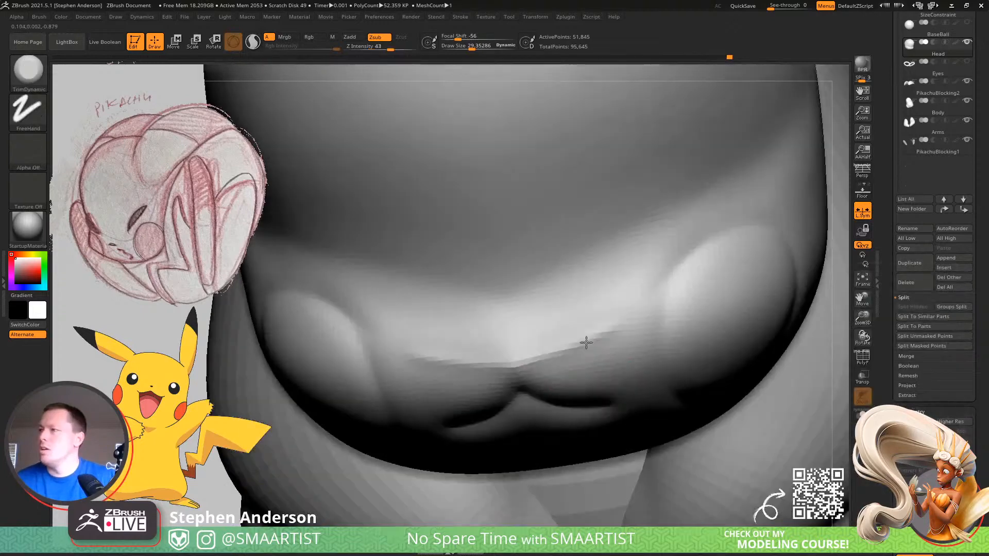
right_click_drag(585, 342, 561, 366)
mouse_move(552, 354)
left_mouse_down()
mouse_move(567, 364)
mouse_move(607, 353)
mouse_move(567, 371)
left_mouse_up()
key("bracketleft")
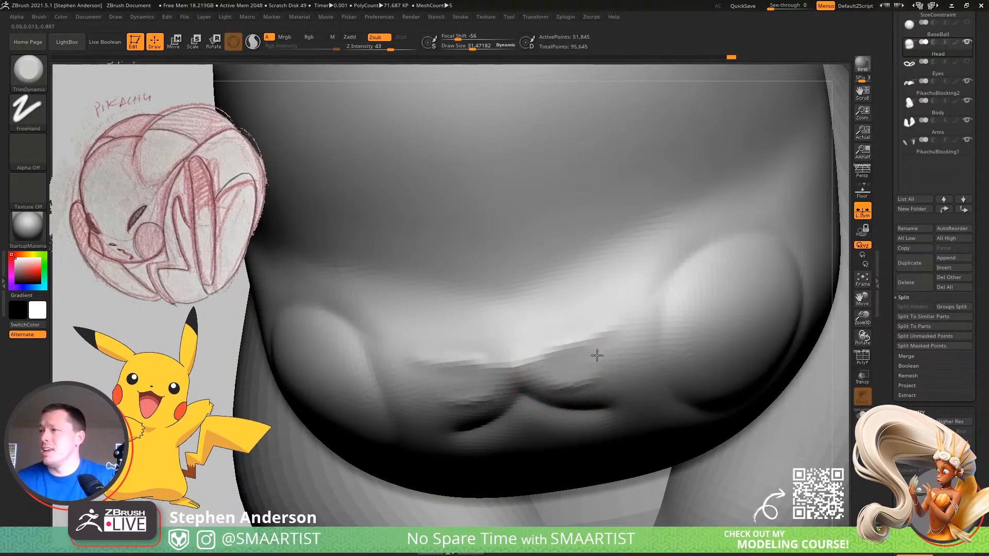
right_click_drag(579, 326, 555, 345)
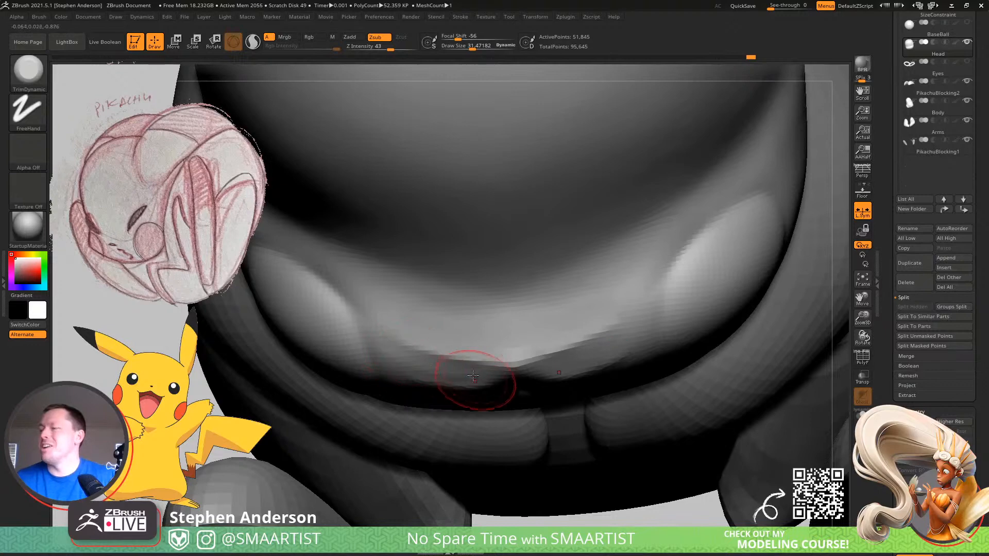
right_click_drag(472, 376, 461, 358)
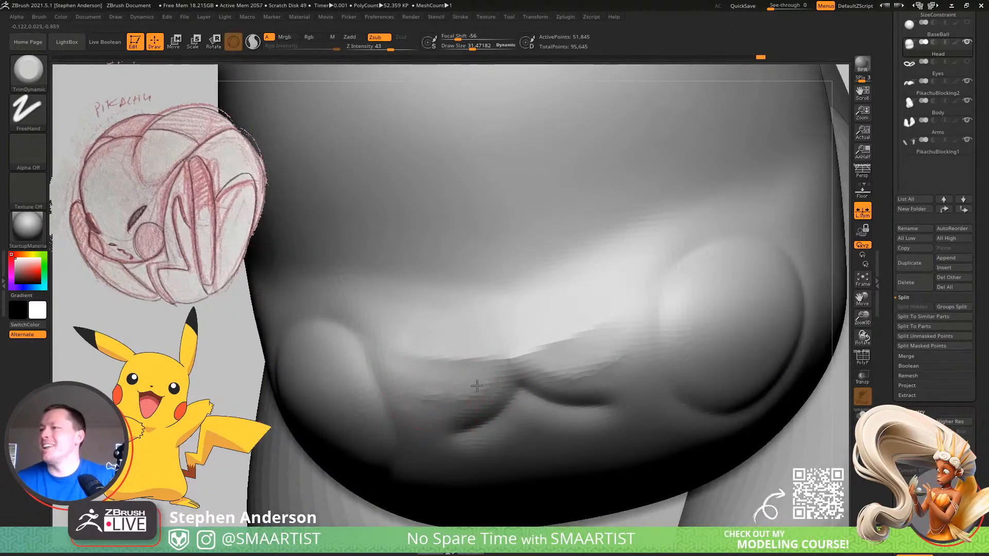
key("shift")
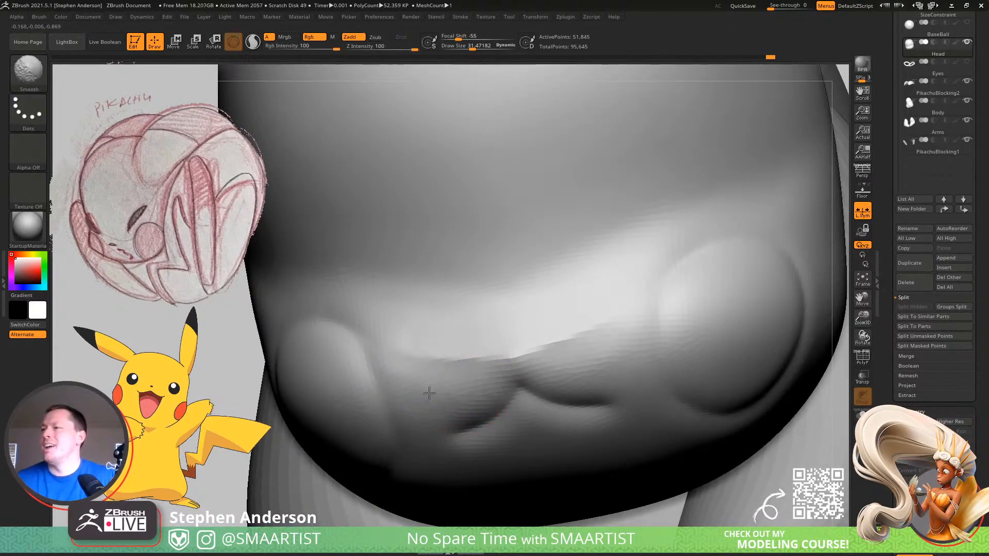
mouse_move(538, 338)
right_mouse_down("ctrl")
mouse_move(566, 304)
mouse_move(551, 314)
mouse_move(567, 309)
mouse_move(581, 344)
mouse_move(572, 353)
mouse_move(580, 390)
mouse_move(568, 400)
mouse_move(572, 387)
right_mouse_up("ctrl")
Tighten the nose and mouth edges with the Pinch brush at size about 31, and soften the surrounding surface
key("b")
left_click(481, 363)
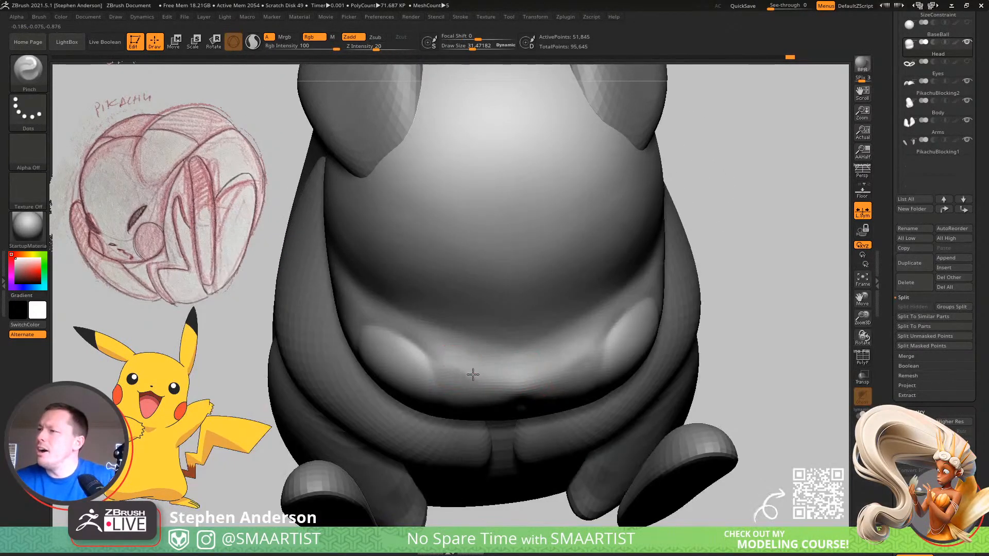
mouse_move(521, 397)
right_mouse_down()
mouse_move(501, 356)
mouse_move(488, 364)
right_mouse_up()
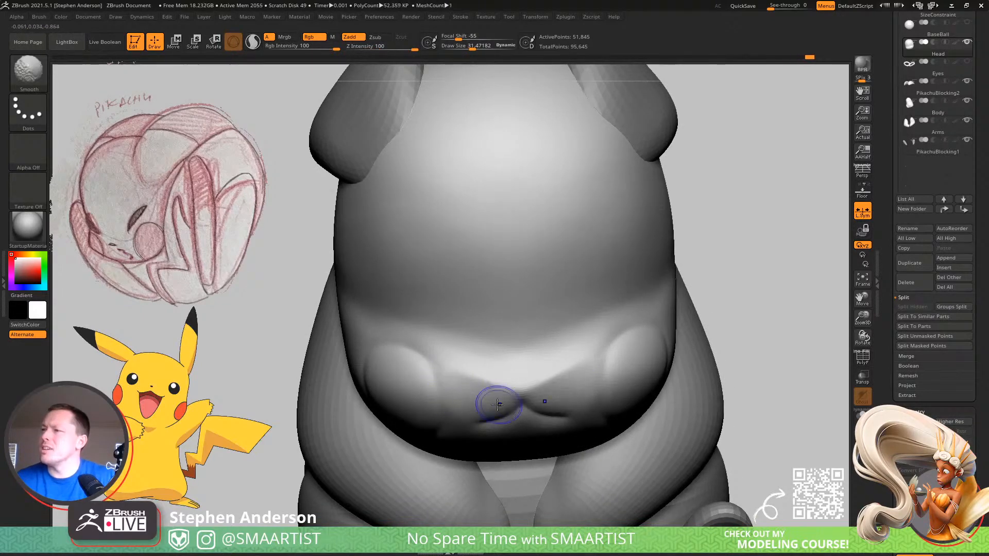
right_click_drag(483, 331, 479, 360)
Sharpen the crease between the face and muzzle with DamStandard at size about 31
key("b")
key("d")
key("s")
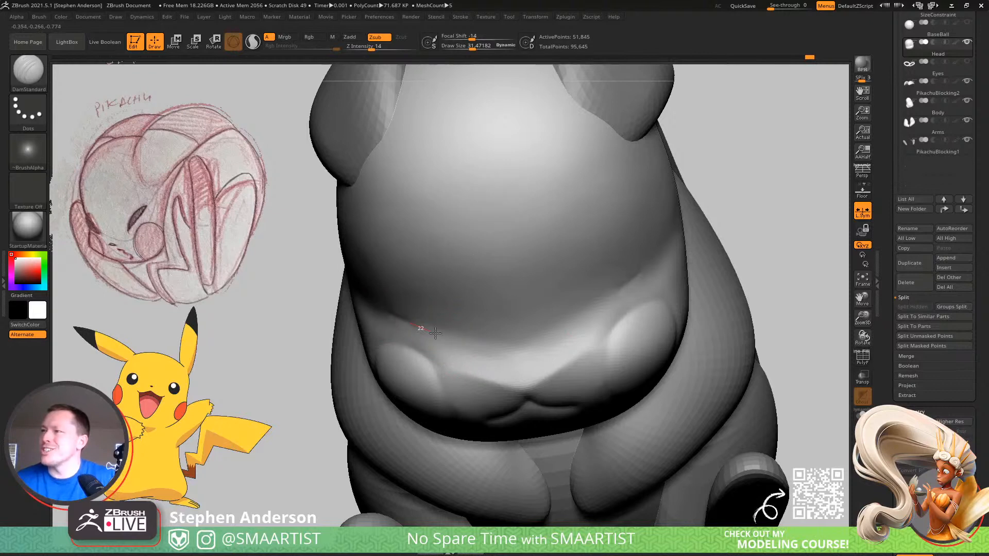
mouse_move(483, 349)
left_mouse_down()
mouse_move(559, 347)
mouse_move(384, 320)
mouse_move(517, 354)
mouse_move(433, 334)
left_mouse_up()
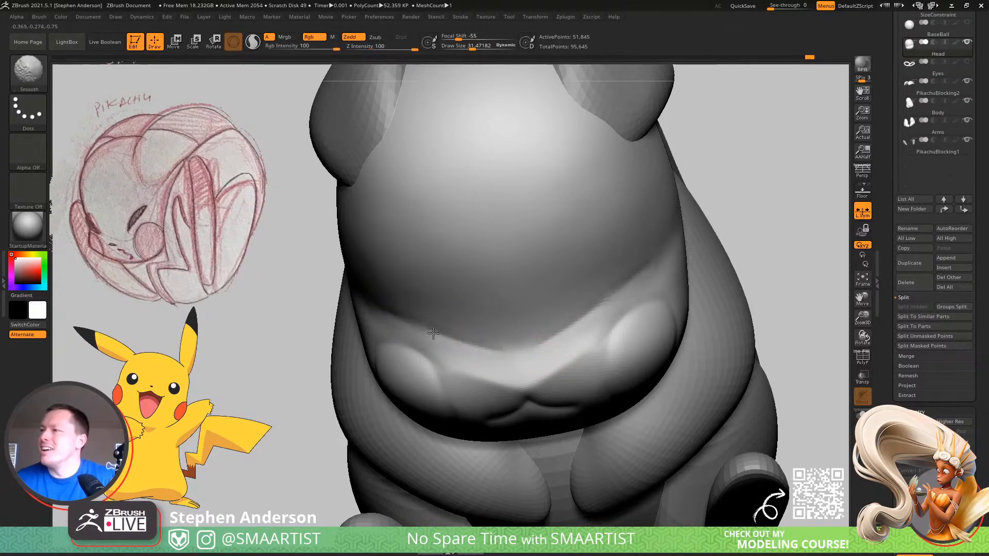
mouse_move(507, 350)
right_mouse_down("ctrl")
mouse_move(455, 280)
mouse_move(530, 305)
mouse_move(508, 375)
mouse_move(530, 325)
mouse_move(514, 331)
mouse_move(570, 332)
mouse_move(512, 298)
mouse_move(526, 309)
mouse_move(511, 309)
mouse_move(529, 353)
right_mouse_up("ctrl")
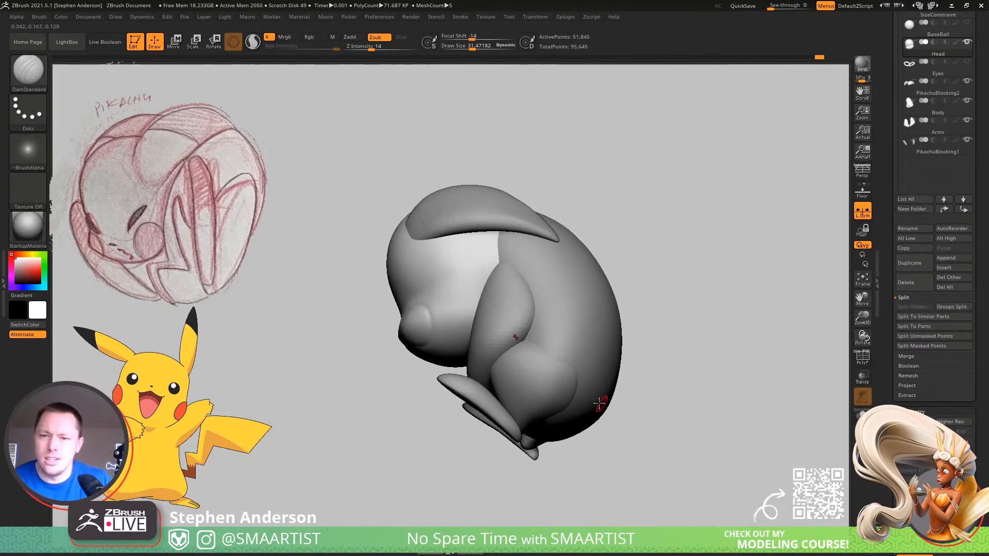
Make the Body subtool active and reshape its haunches with the Move brush at size about 455
right_click_drag(581, 393, 536, 355)
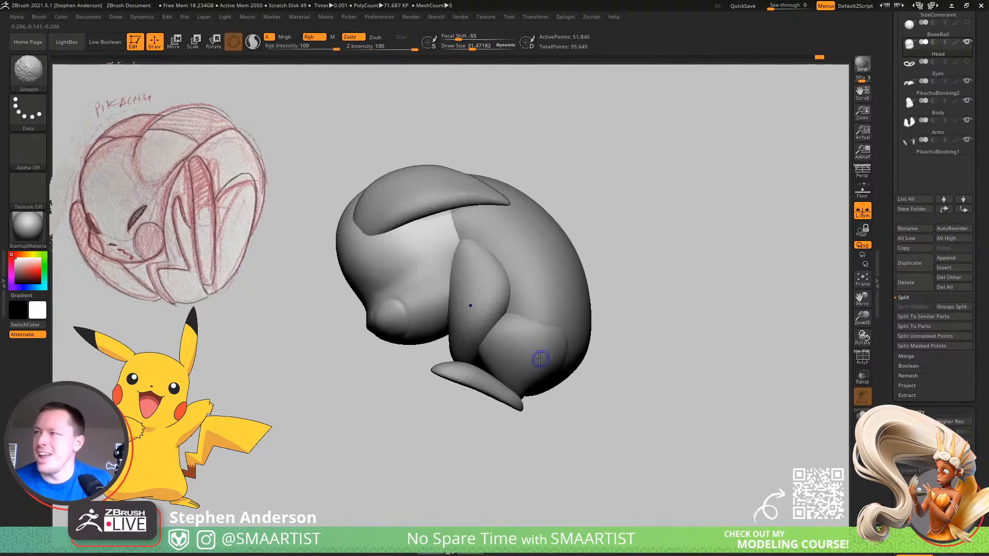
left_click(517, 348, "alt")
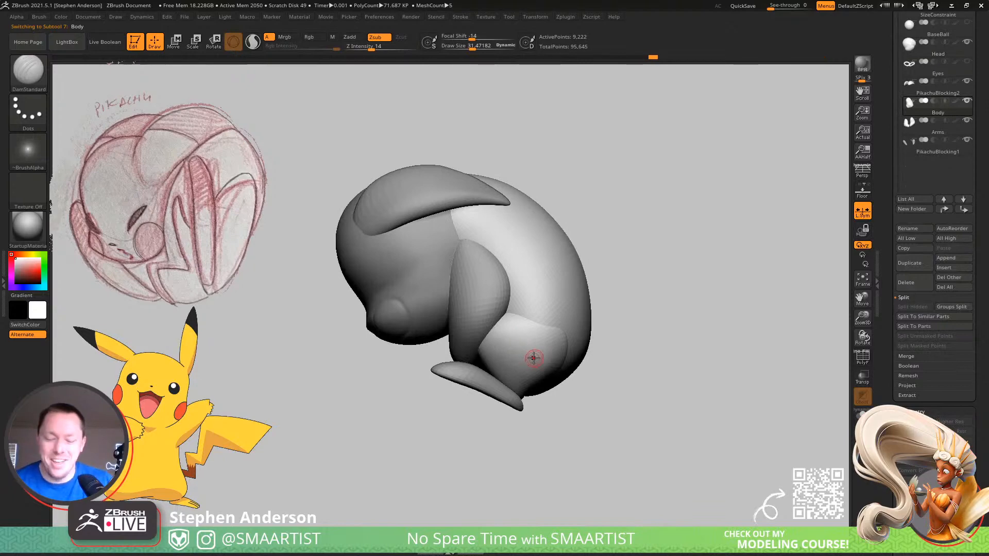
key("b")
key("m")
key("v")
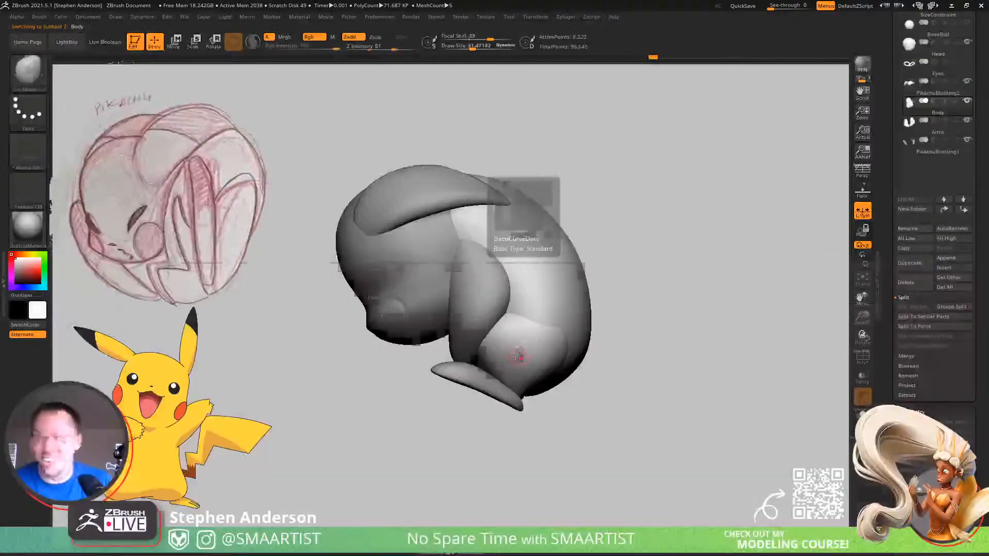
key("s")
left_click(534, 354)
right_click_drag(534, 354, 502, 357)
mouse_move(474, 389)
right_mouse_down()
mouse_move(554, 320)
mouse_move(523, 294)
mouse_move(536, 303)
mouse_move(563, 292)
mouse_move(500, 341)
mouse_move(490, 388)
mouse_move(504, 397)
mouse_move(530, 323)
mouse_move(542, 365)
mouse_move(597, 290)
right_mouse_up()
Select the feet subtool and reposition the feet against the legs with the Move gizmo
left_click(524, 338, "alt")
key("w")
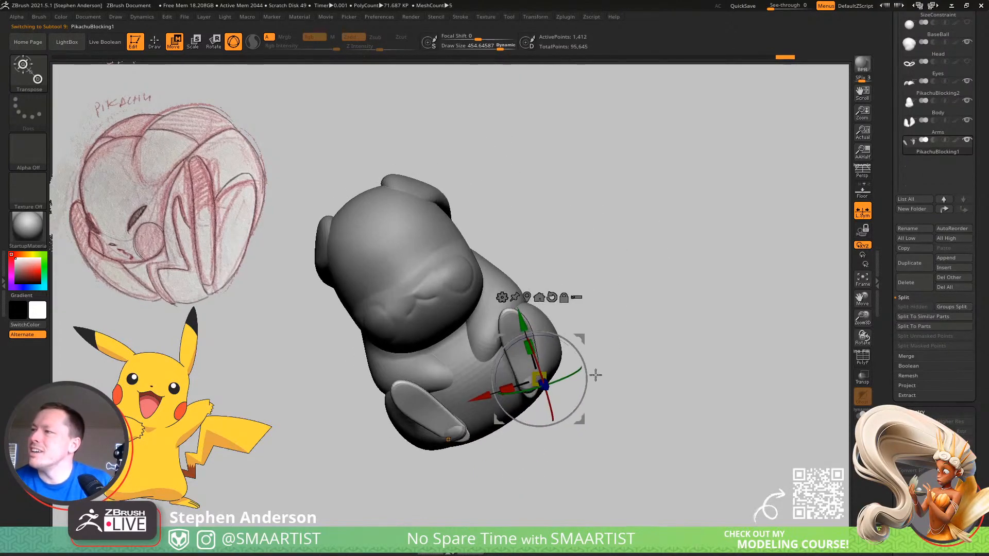
right_click_drag(565, 376, 588, 371)
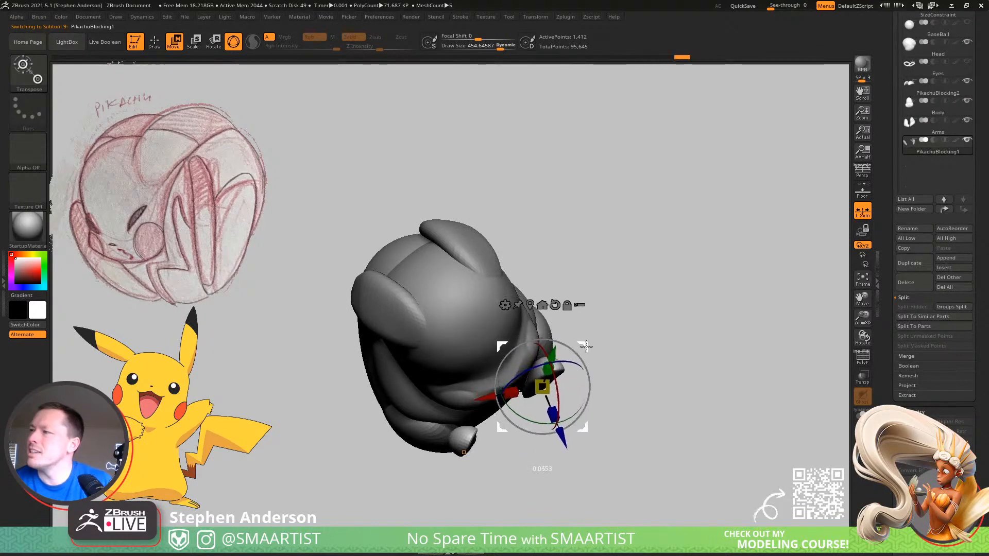
key("q")
Return to the Body subtool and adjust the legs around the feet with the Move Topological brush at size about 110
mouse_move(633, 380)
right_mouse_down()
mouse_move(592, 309)
mouse_move(563, 358)
right_mouse_up()
left_click(558, 358, "alt")
key("s")
mouse_move(534, 391)
left_mouse_down()
mouse_move(522, 392)
mouse_move(544, 389)
left_mouse_up()
key("b")
key("m")
key("t")
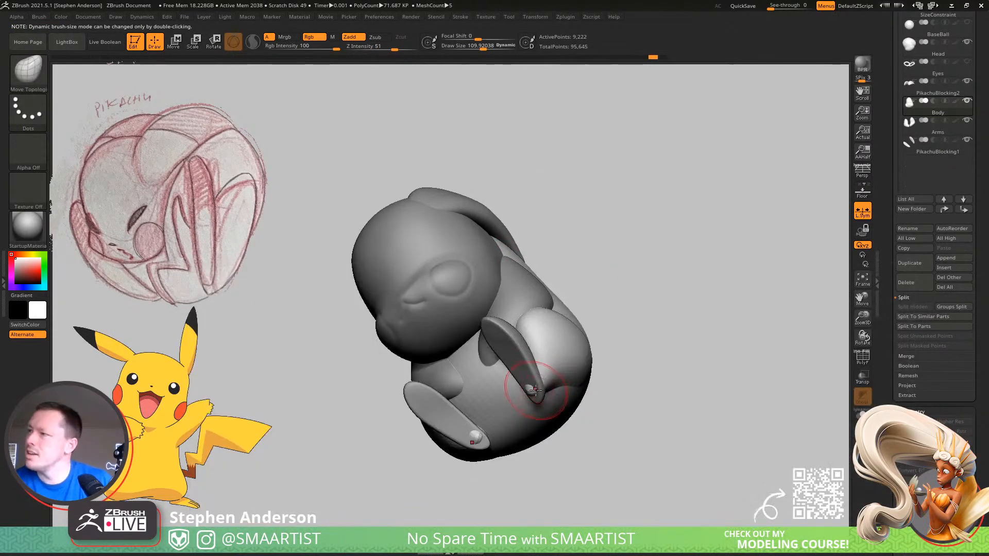
right_click_drag(520, 391, 471, 387)
right_click_drag(471, 387, 489, 362, "ctrl")
right_click_drag(533, 333, 567, 412, "ctrl")
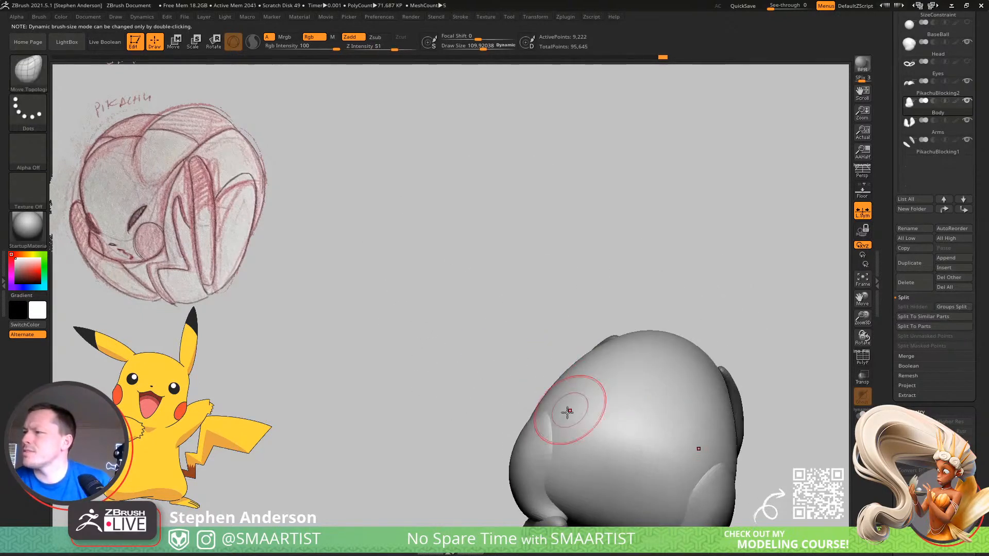
Reshape the thigh along the body's side with Move Topological at size about 524, and refine it at size about 116
left_click_drag(549, 437, 547, 437)
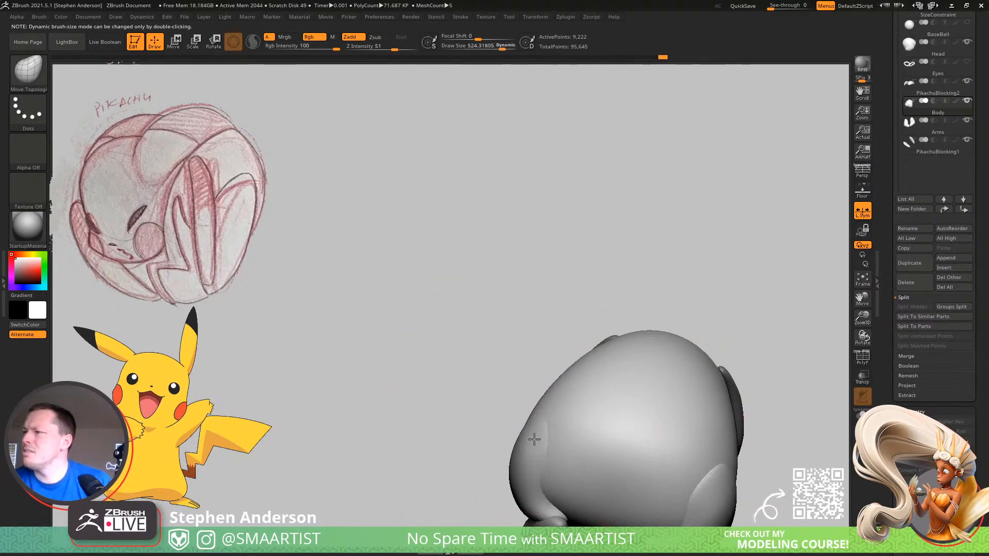
mouse_move(530, 437)
right_mouse_down()
mouse_move(572, 453)
mouse_move(523, 448)
right_mouse_up()
key("s")
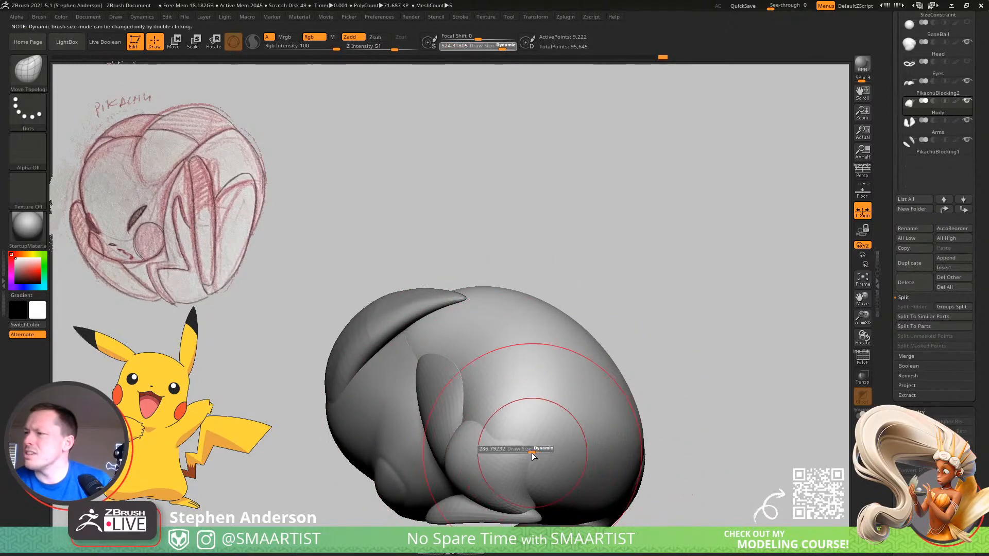
left_click_drag(510, 456, 516, 453)
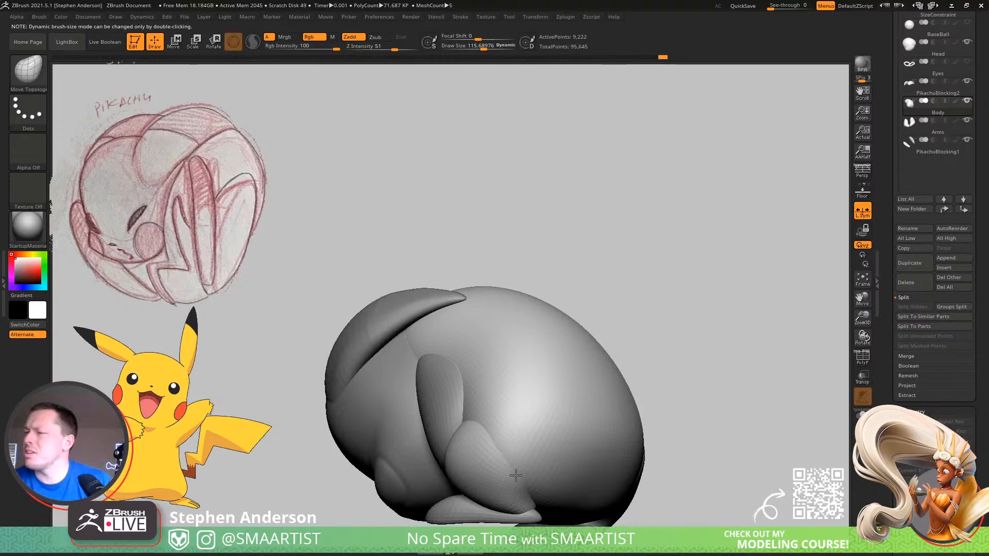
left_click_drag(515, 475, 519, 466)
mouse_move(521, 453)
right_mouse_down()
mouse_move(503, 457)
mouse_move(501, 442)
mouse_move(443, 384)
mouse_move(474, 419)
mouse_move(463, 357)
mouse_move(486, 358)
mouse_move(494, 313)
mouse_move(517, 335)
mouse_move(540, 310)
mouse_move(611, 388)
mouse_move(602, 354)
right_mouse_up()
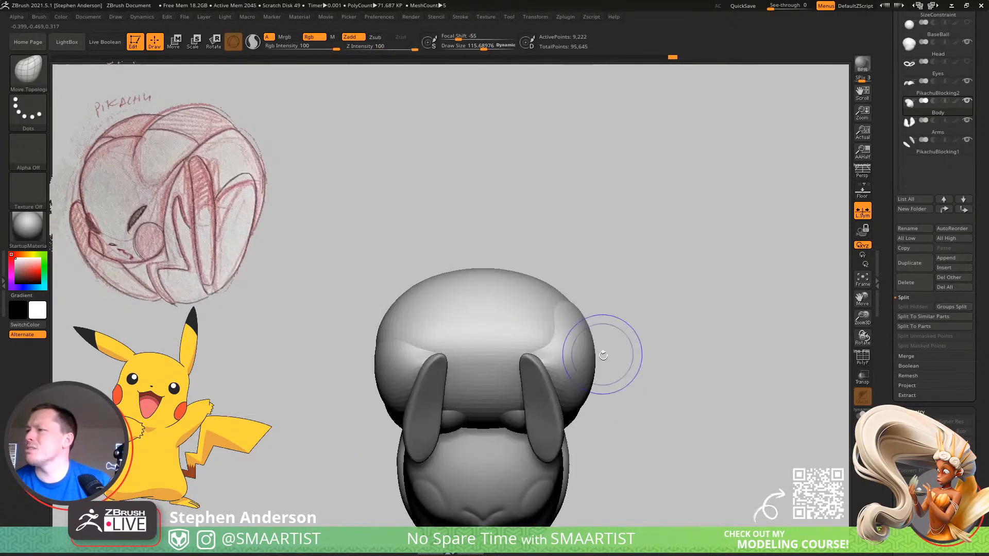
Turn off local symmetry, display the body's wireframe, and apply Mirror And Weld to match its two thighs
right_click_drag(567, 298, 575, 325)
left_click(863, 211)
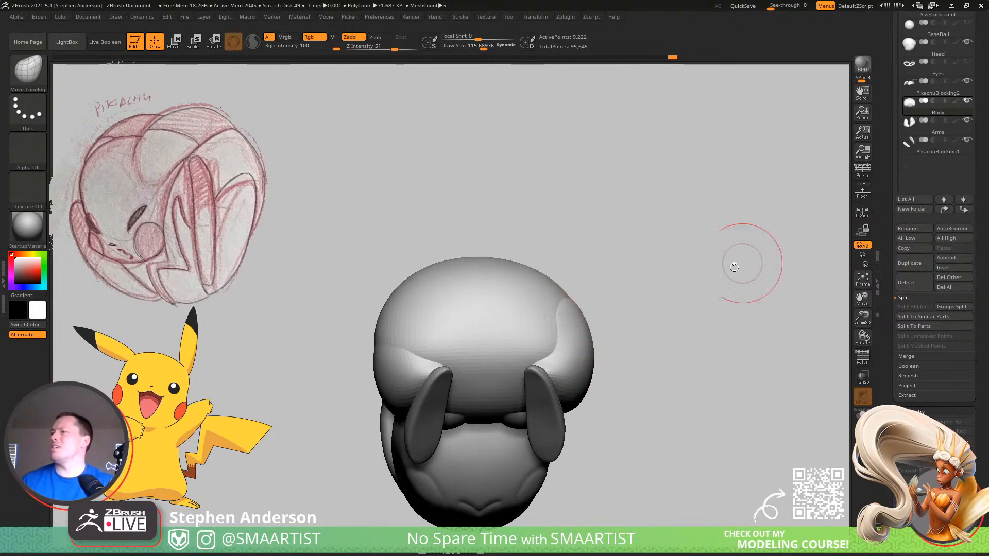
key("shift+f")
mouse_move(679, 312)
right_mouse_down()
mouse_move(702, 287)
mouse_move(744, 299)
right_mouse_up()
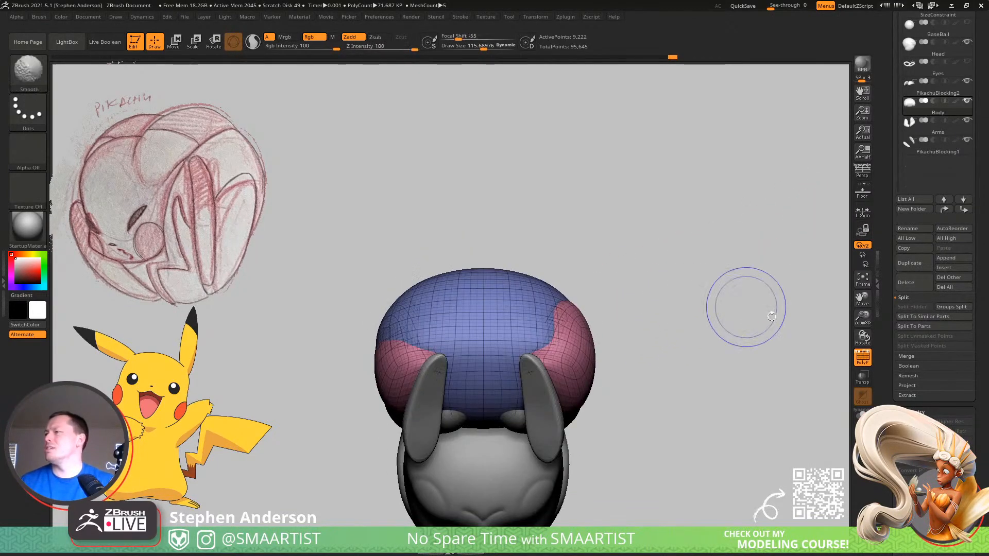
key("ctrl+d")
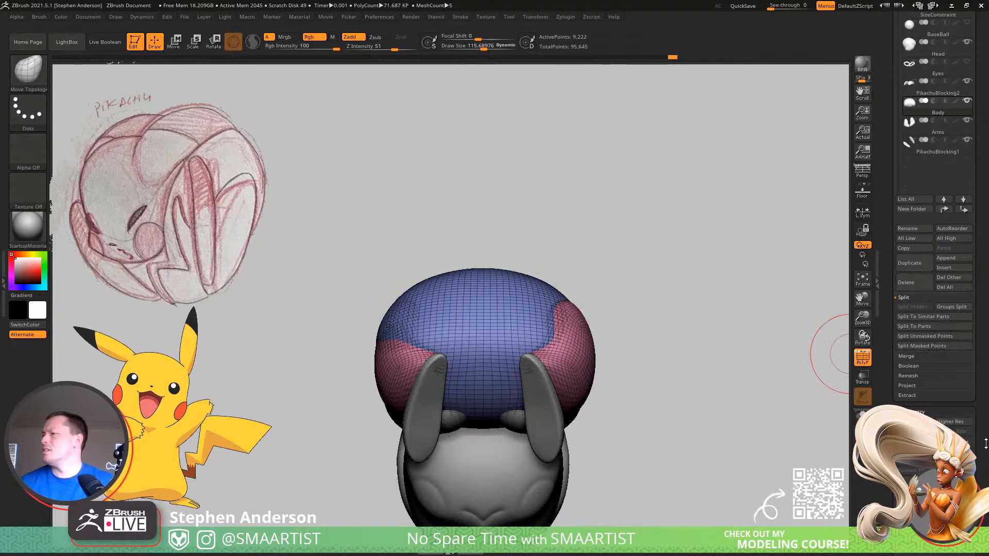
scroll(953, 428, "down", 5)
key("shift")
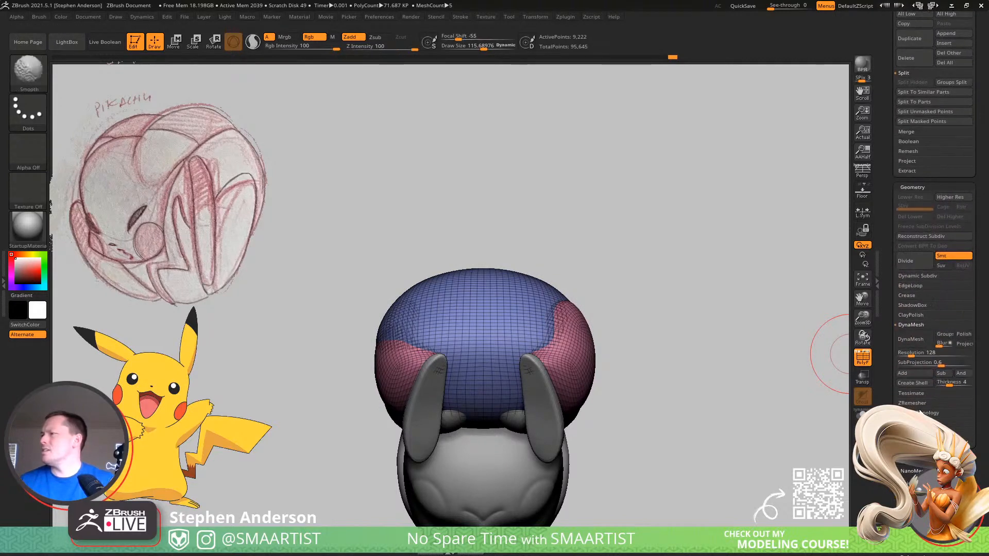
left_click(927, 441)
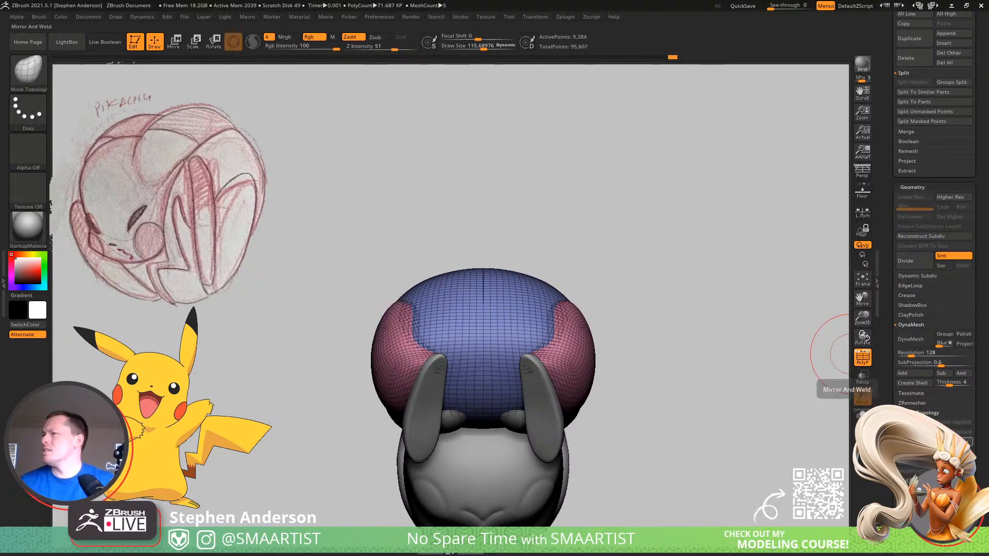
Undo the last Mirror And Weld, flip the body with the Deformation Mirror, and reapply Mirror And Weld to match the thighs
key("ctrl+z")
scroll(935, 309, "down", 5)
left_click(914, 474)
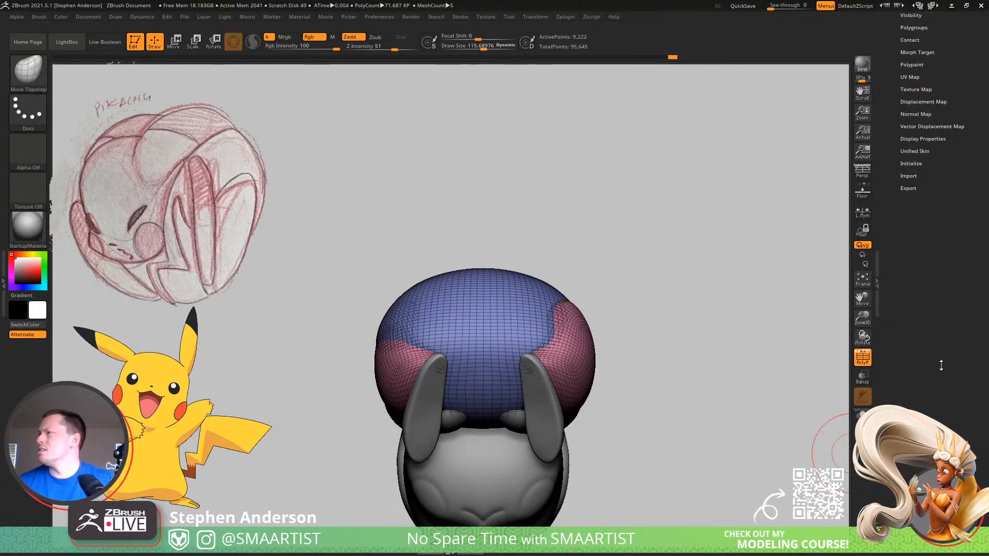
left_click(909, 256)
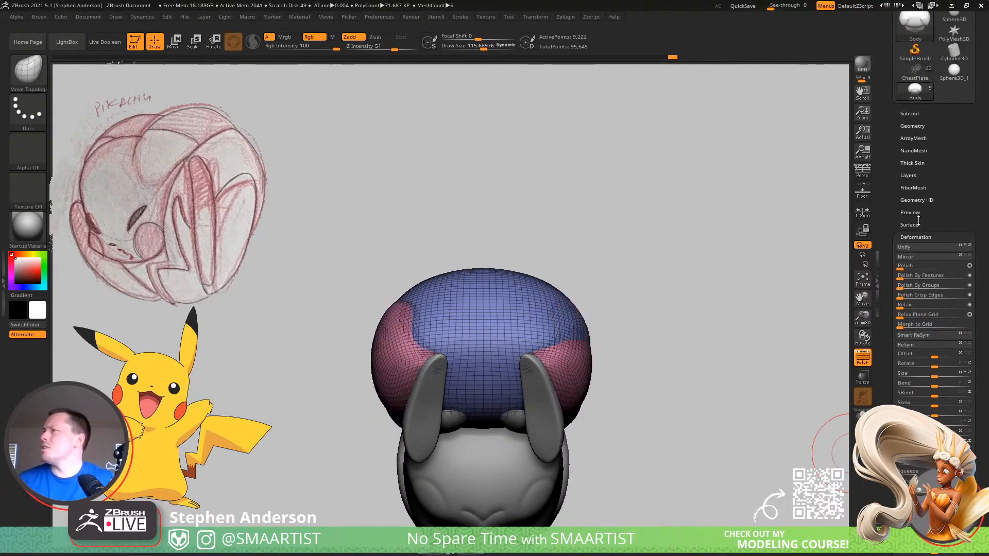
left_click(918, 127)
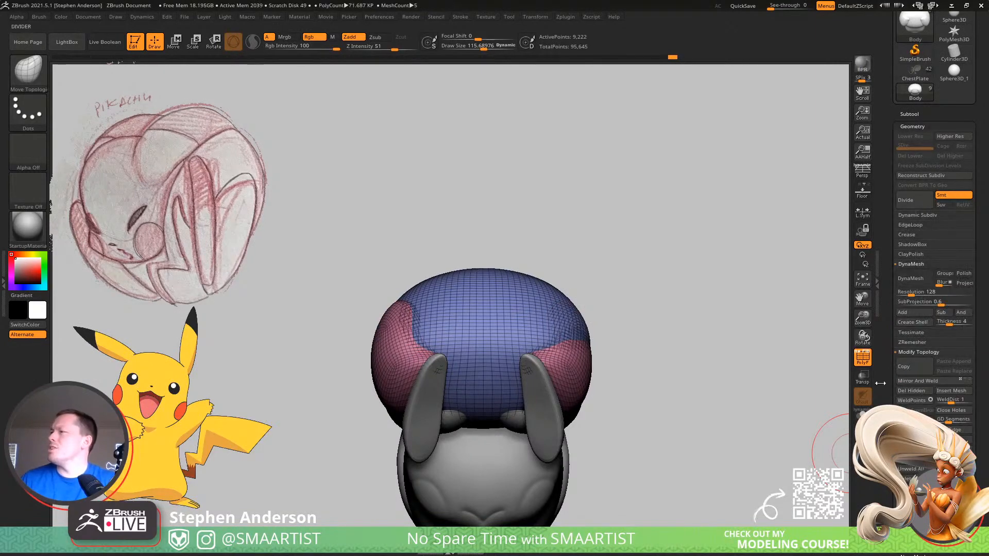
left_click(923, 382)
mouse_move(602, 227)
left_mouse_down()
mouse_move(576, 258)
mouse_move(473, 324)
mouse_move(470, 287)
mouse_move(453, 316)
mouse_move(508, 254)
mouse_move(541, 254)
mouse_move(546, 311)
mouse_move(551, 302)
mouse_move(509, 344)
left_mouse_up()
key("shift+f")
key("b")
key("m")
key("t")
right_click_drag(508, 344, 478, 330)
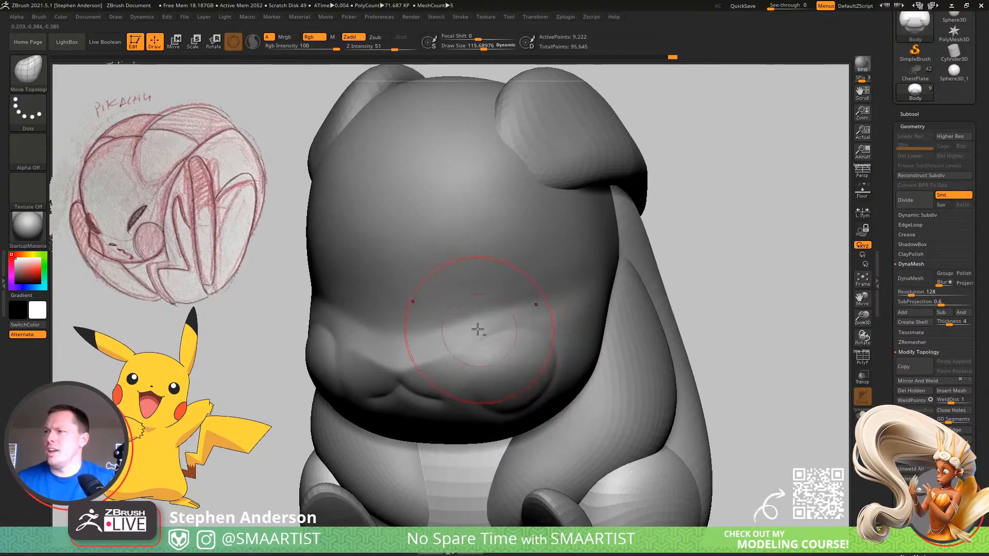
Select the Head subtool and set up the Curve_Simple brush at size about 56 with Size enabled in its curve modifiers
left_click(461, 326, "alt")
key("b")
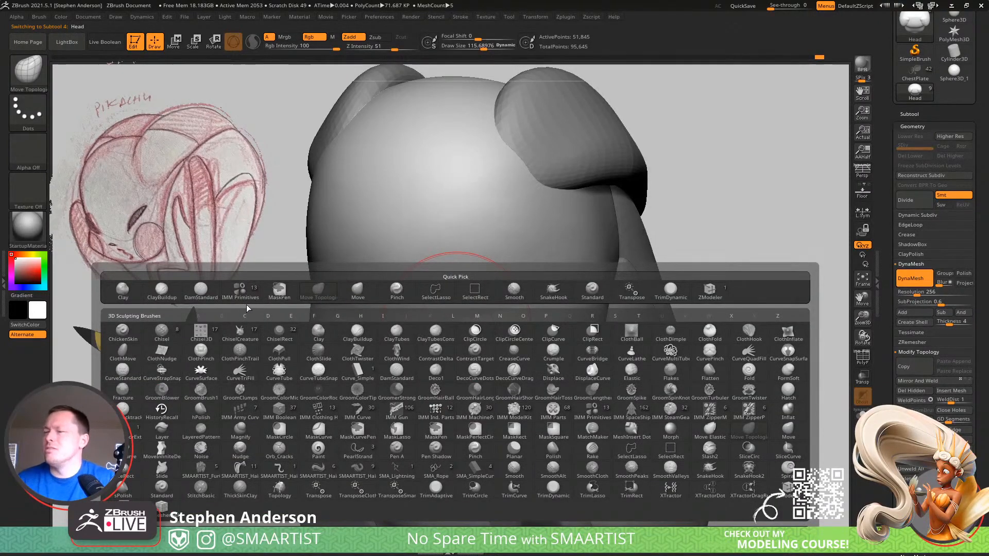
left_click(362, 372)
key("[")
key("[")
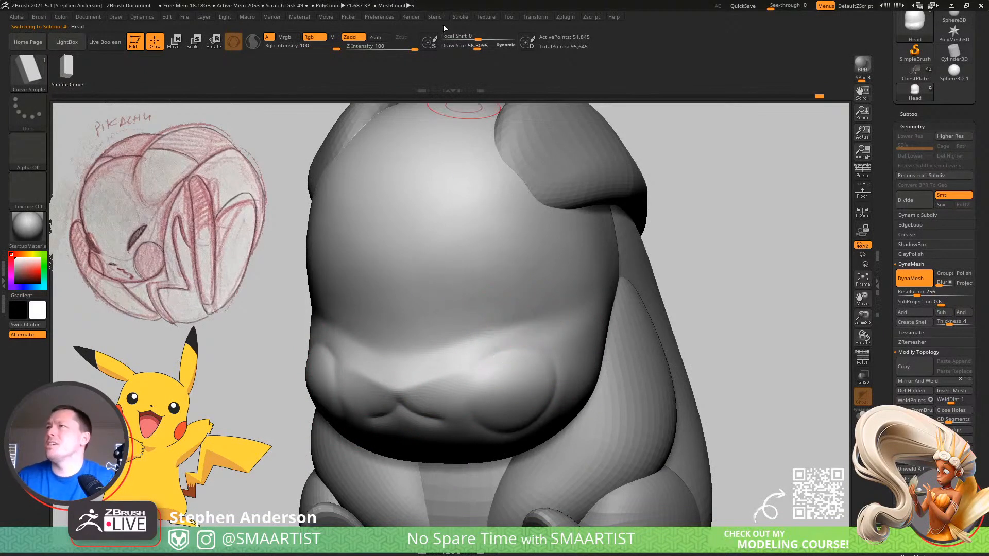
left_click(462, 17)
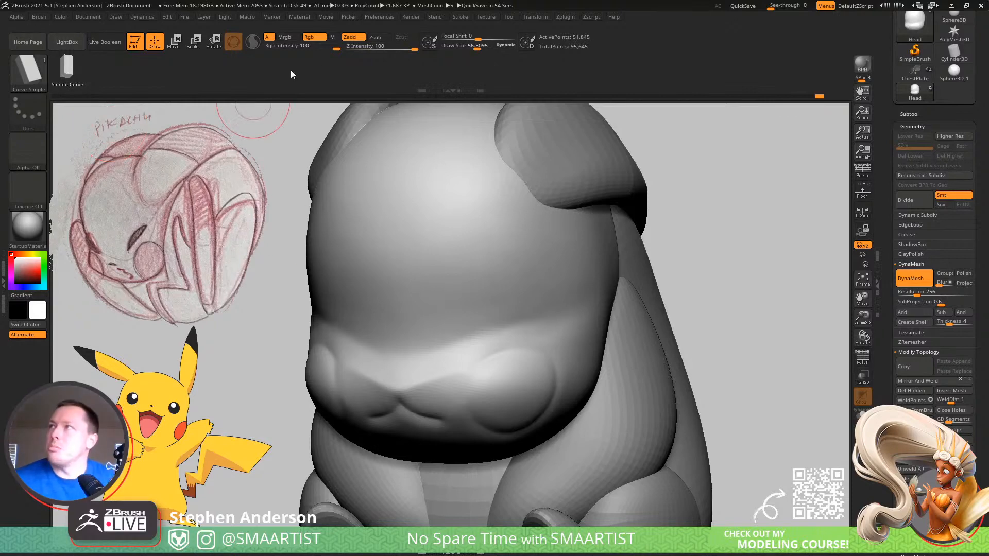
left_click(490, 16)
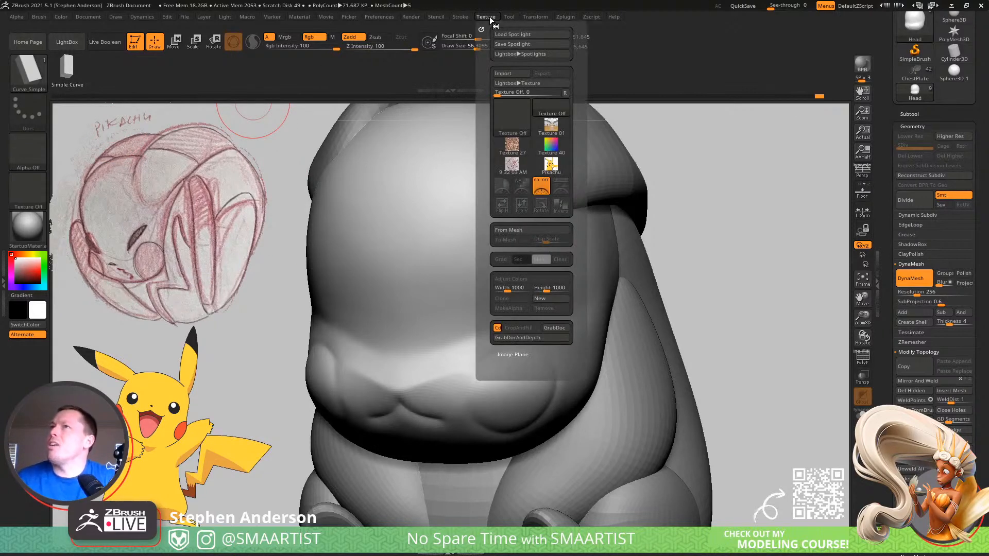
left_click(461, 17)
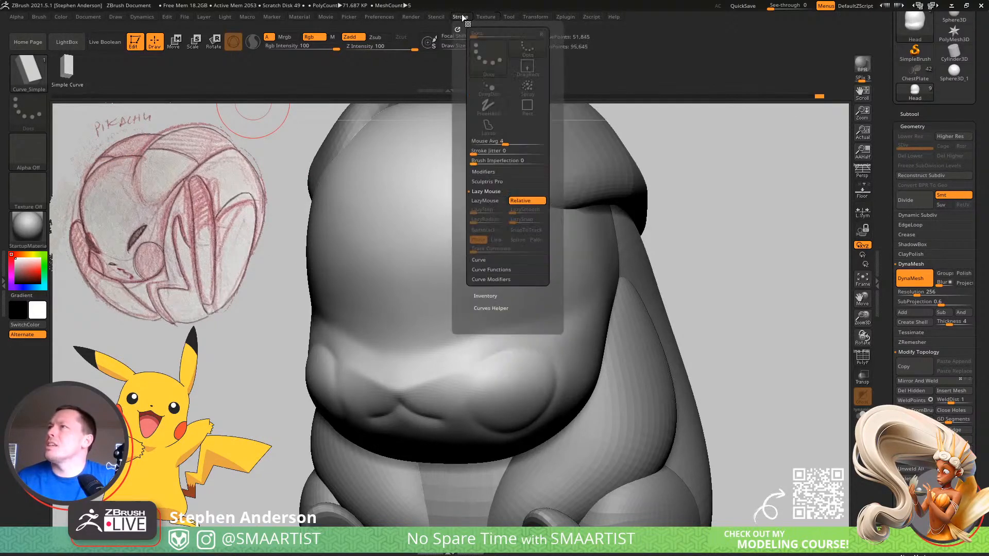
left_click(506, 280)
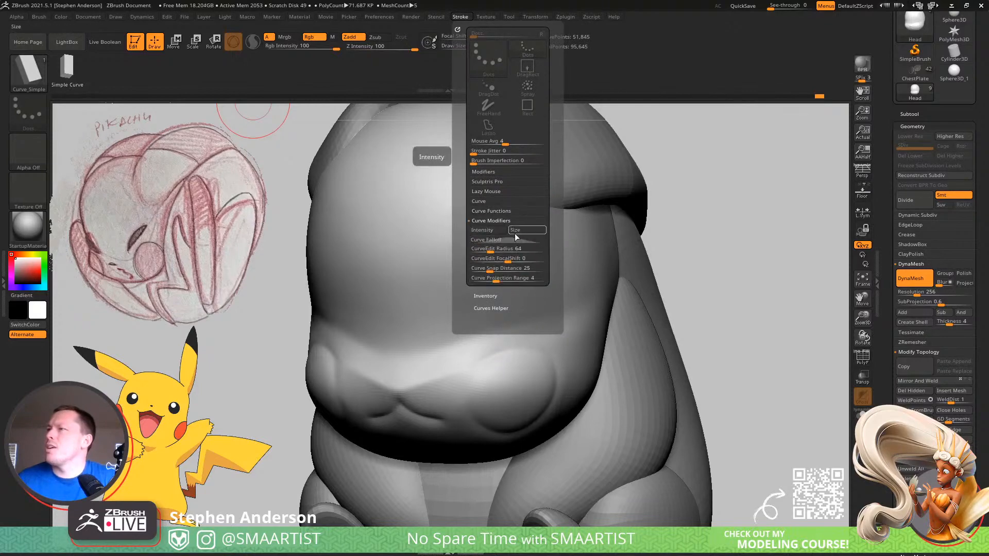
Replace the oversized eye strip with a tapered arc drawn above the cheek at brush size about 34
mouse_move(503, 349)
right_mouse_down()
mouse_move(497, 323)
mouse_move(538, 323)
right_mouse_up()
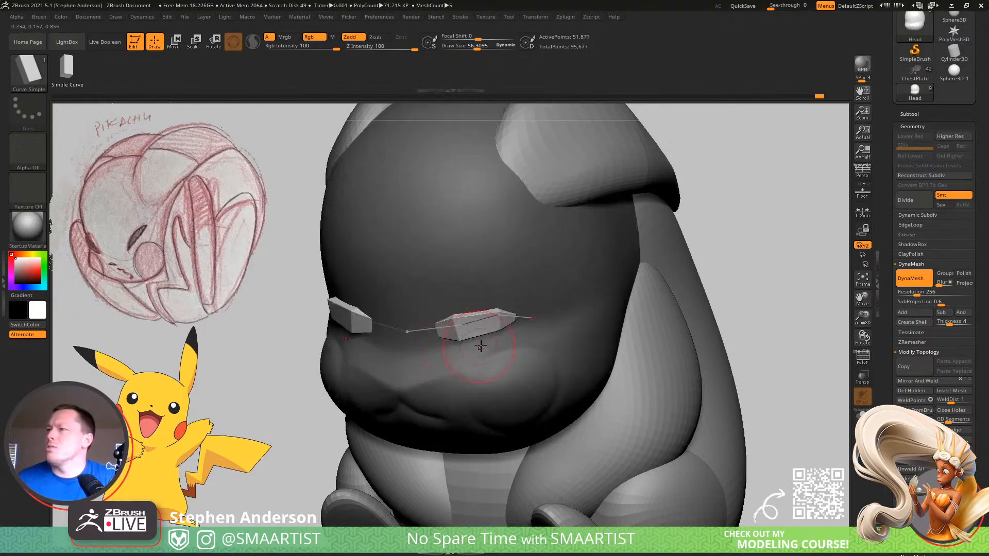
key("space")
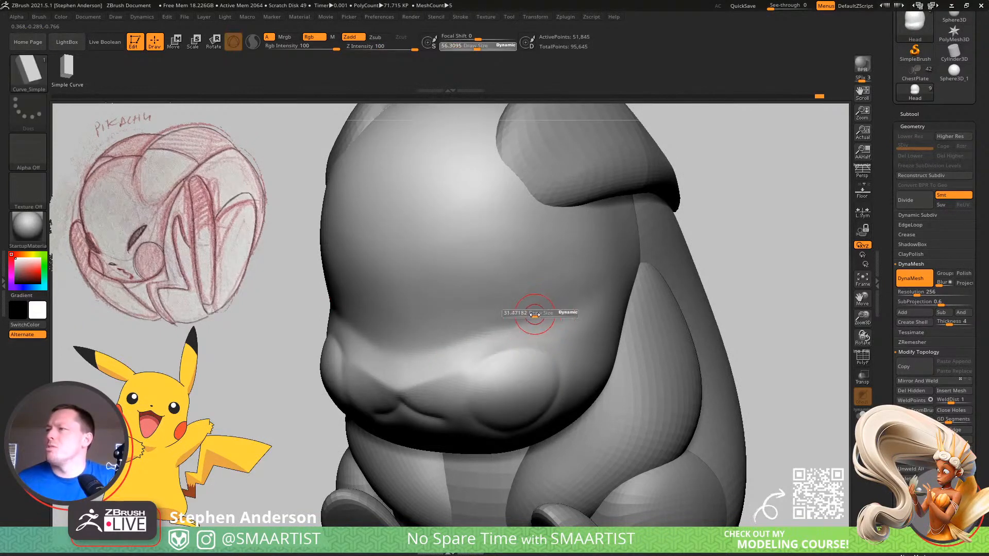
left_click_drag(535, 314, 543, 316)
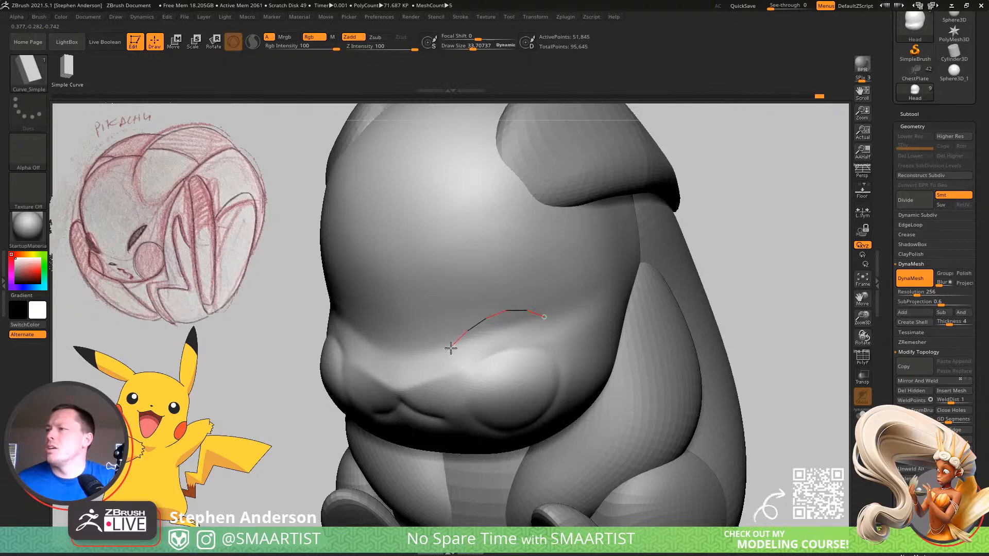
left_click_drag(451, 348, 452, 349)
mouse_move(484, 358)
right_mouse_down()
mouse_move(517, 349)
mouse_move(476, 359)
mouse_move(476, 337)
mouse_move(447, 350)
mouse_move(458, 342)
right_mouse_up()
left_click(446, 348)
Adjust the eye strip along its curve to form an arched, closed eyelid shape
left_click_drag(484, 328, 494, 329)
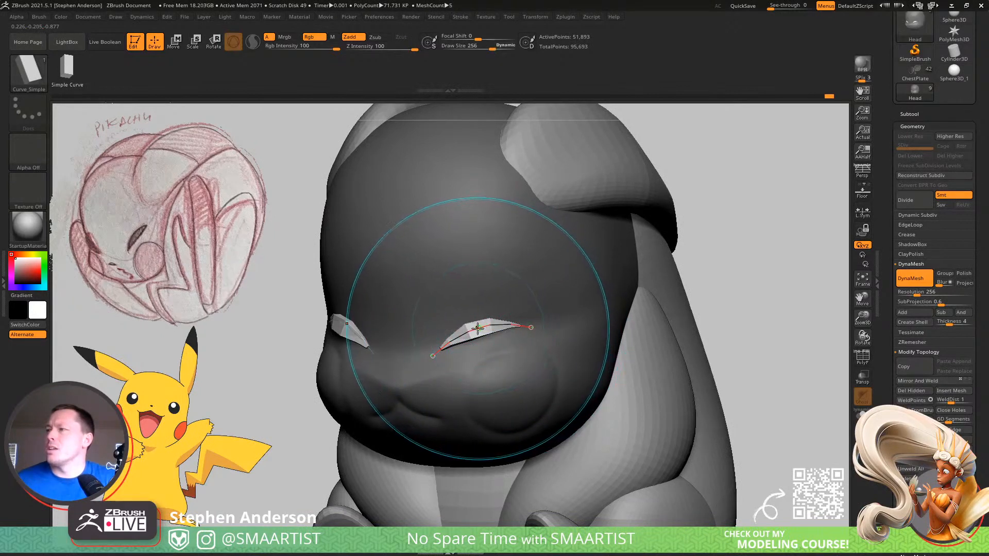
left_click(513, 324)
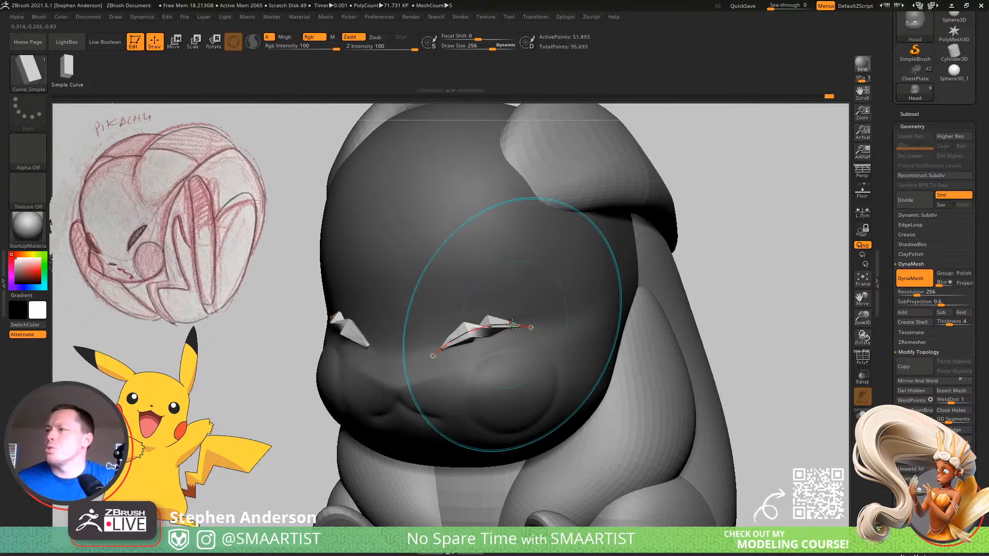
left_click(504, 325)
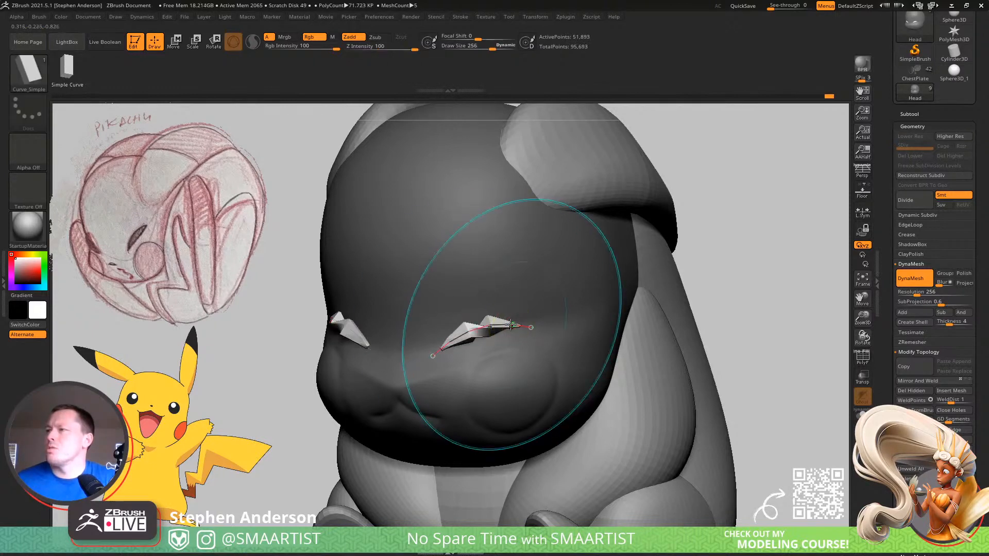
left_click(472, 330)
key("ctrl")
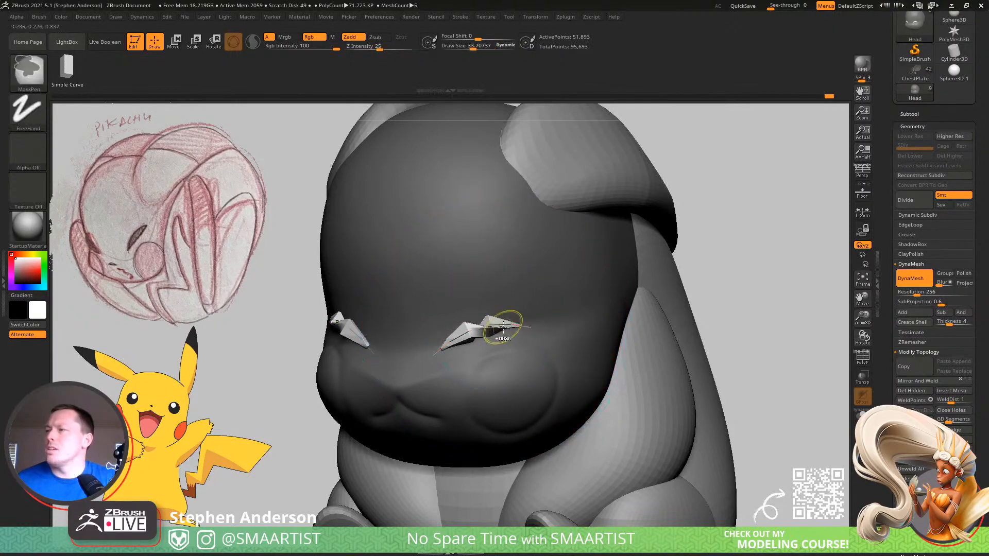
right_click_drag(507, 333, 533, 367)
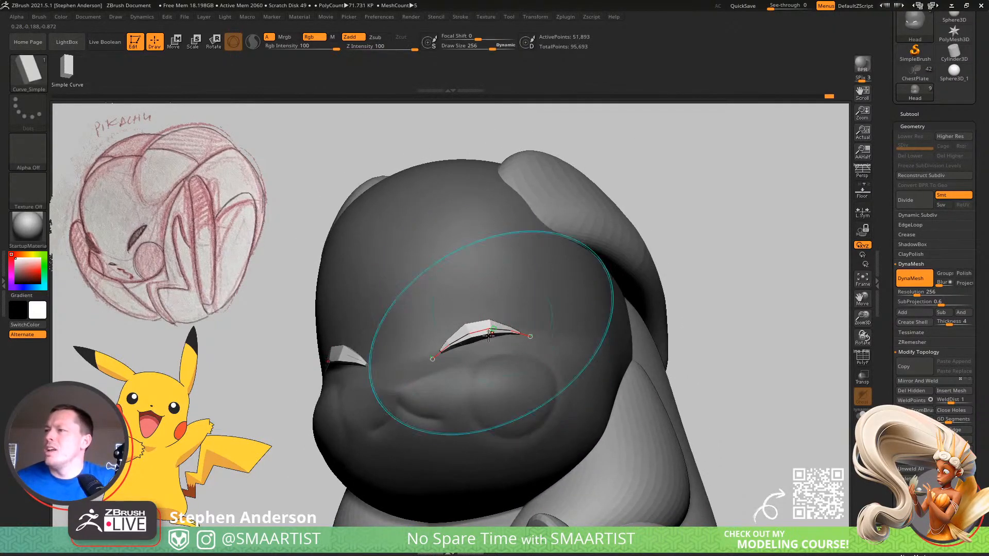
right_click_drag(489, 374, 804, 231)
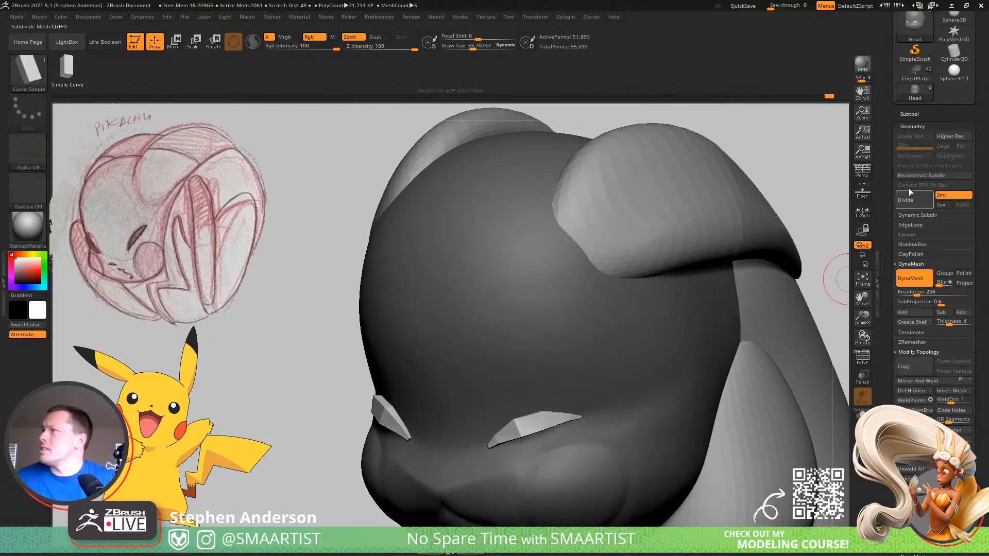
Show the subtool list and save the tool as PokeBalls_01 in the _Pokemon folder
left_click(910, 114)
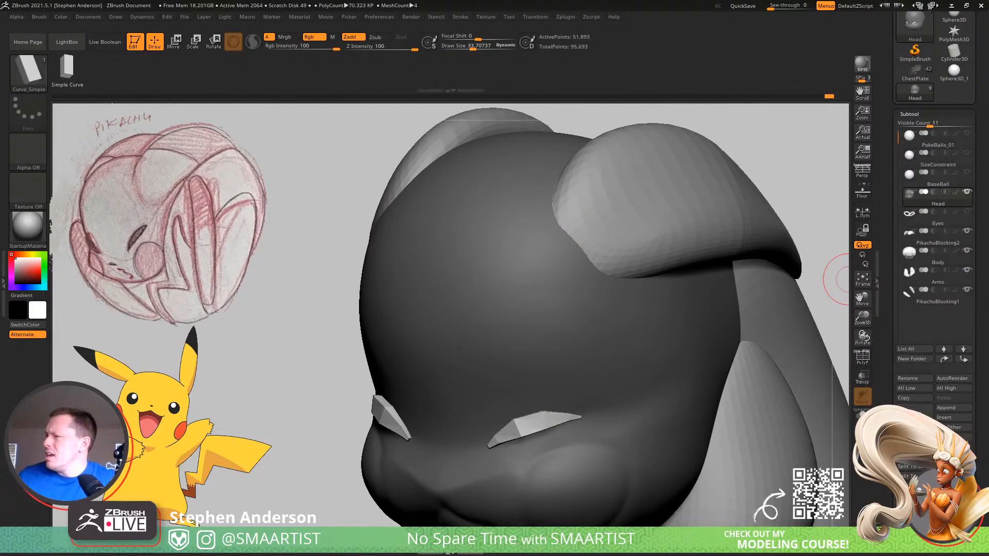
mouse_move(855, 324)
right_mouse_down("ctrl")
mouse_move(418, 210)
mouse_move(554, 280)
mouse_move(610, 287)
right_mouse_up("ctrl")
key("ctrl")
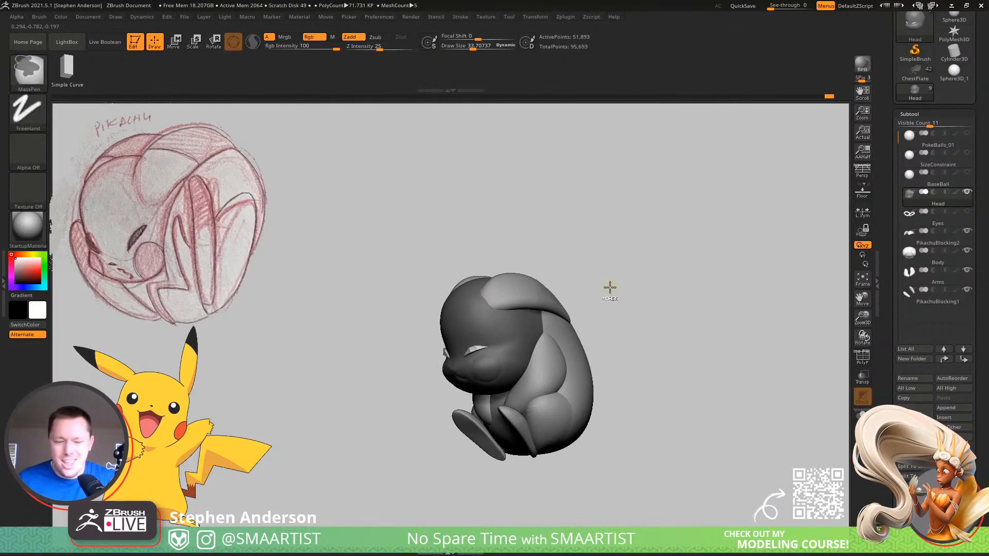
key("ctrl+s")
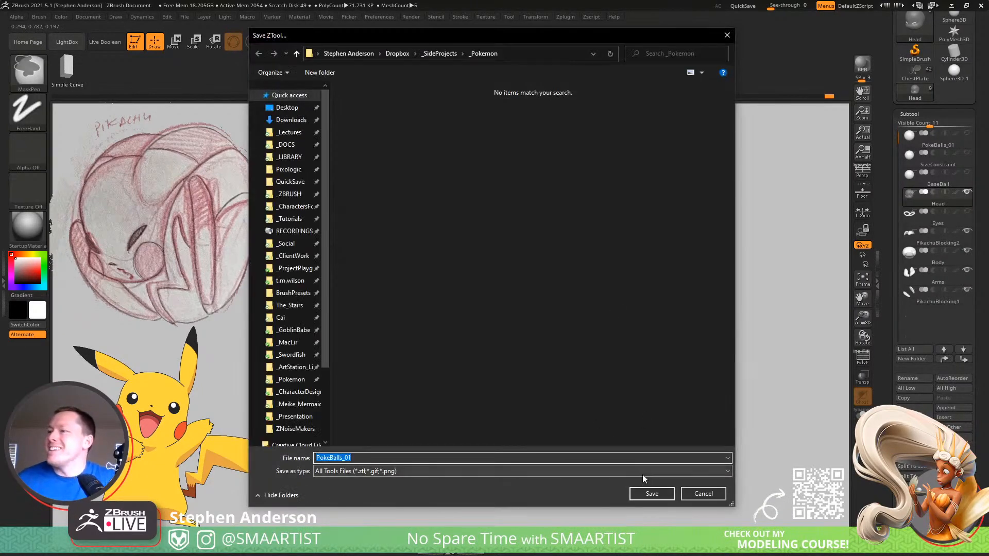
left_click(654, 494)
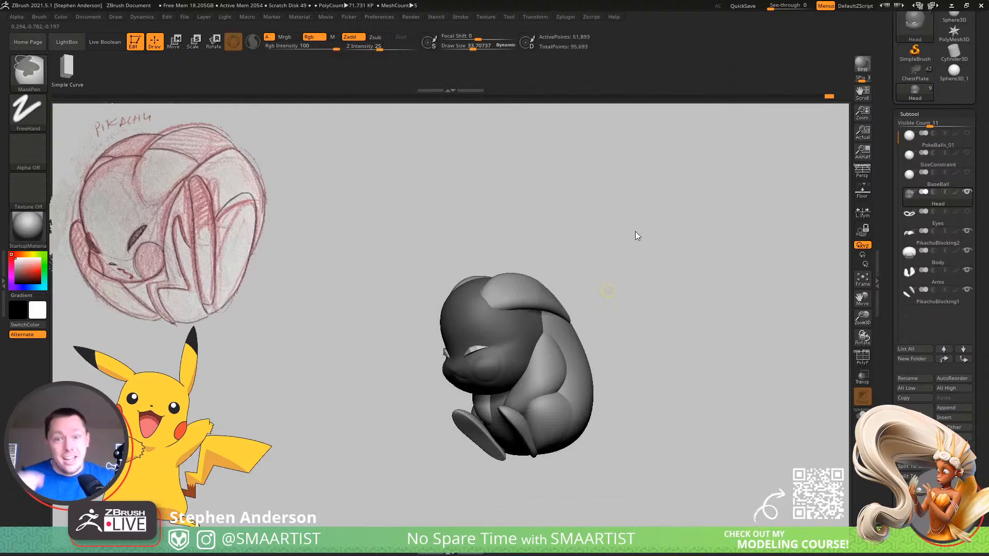
key("ctrl")
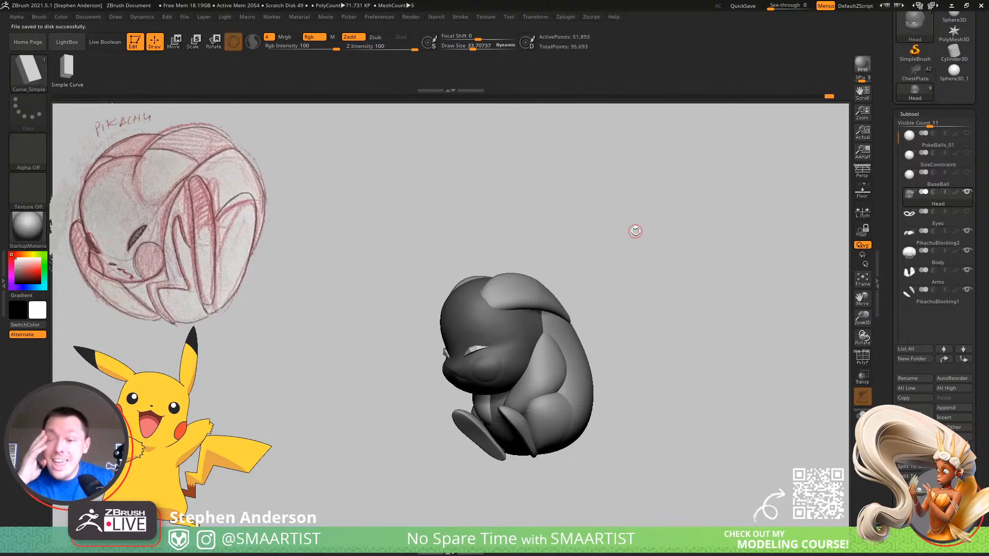
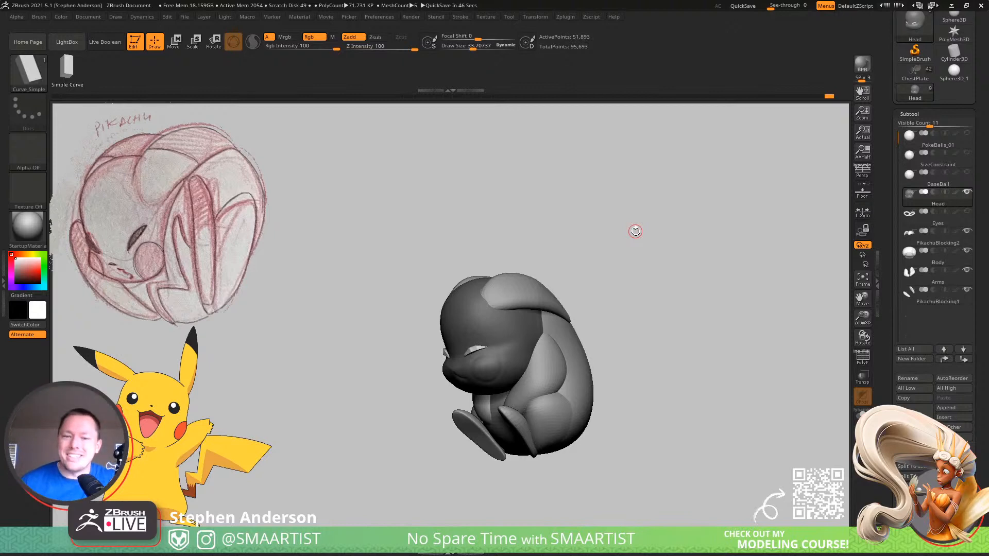
Split the head's unmasked eye strips into a separate subtool, and select and frame it with its wireframe displayed
mouse_move(611, 257)
left_mouse_down()
mouse_move(642, 258)
mouse_move(616, 268)
left_mouse_up()
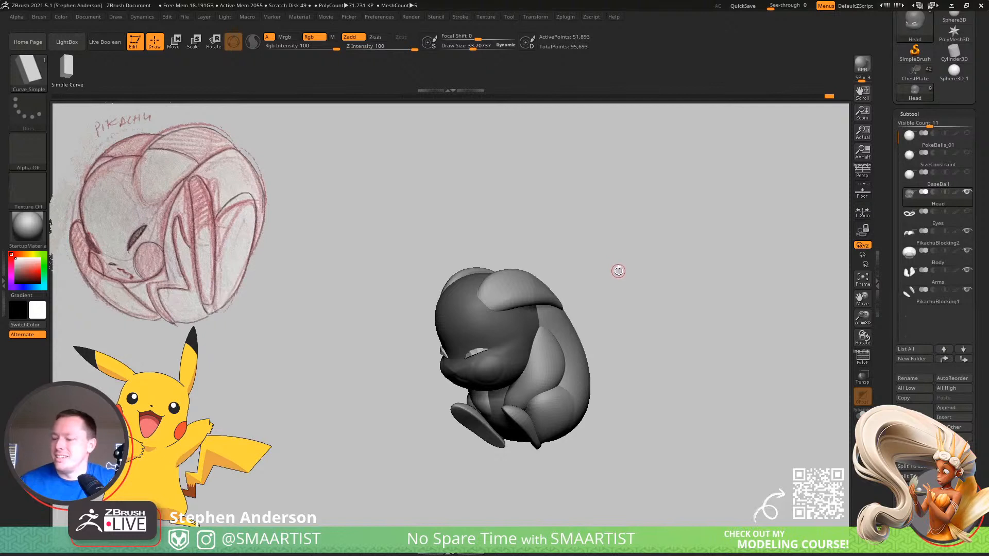
mouse_move(621, 320)
left_mouse_down()
mouse_move(585, 322)
mouse_move(633, 320)
left_mouse_up()
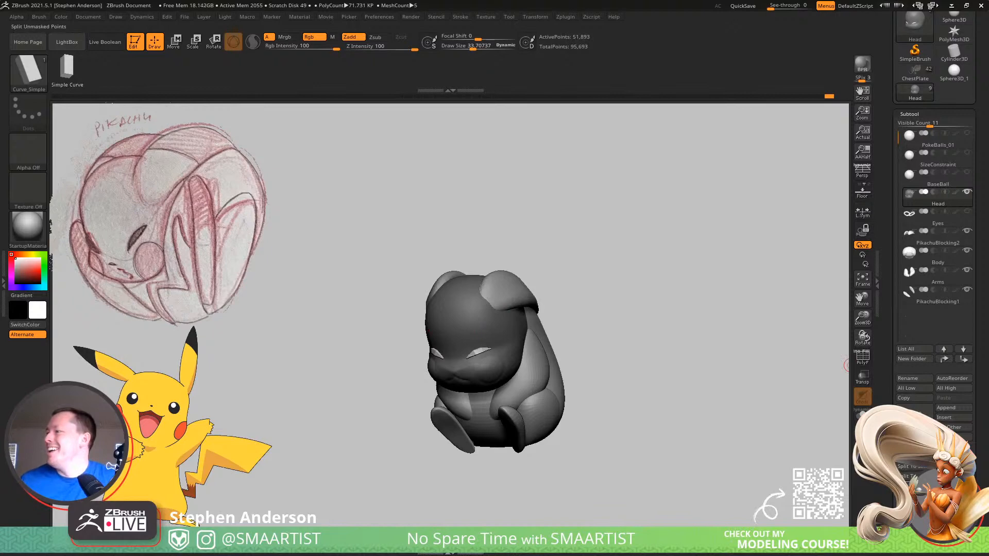
left_click(919, 486)
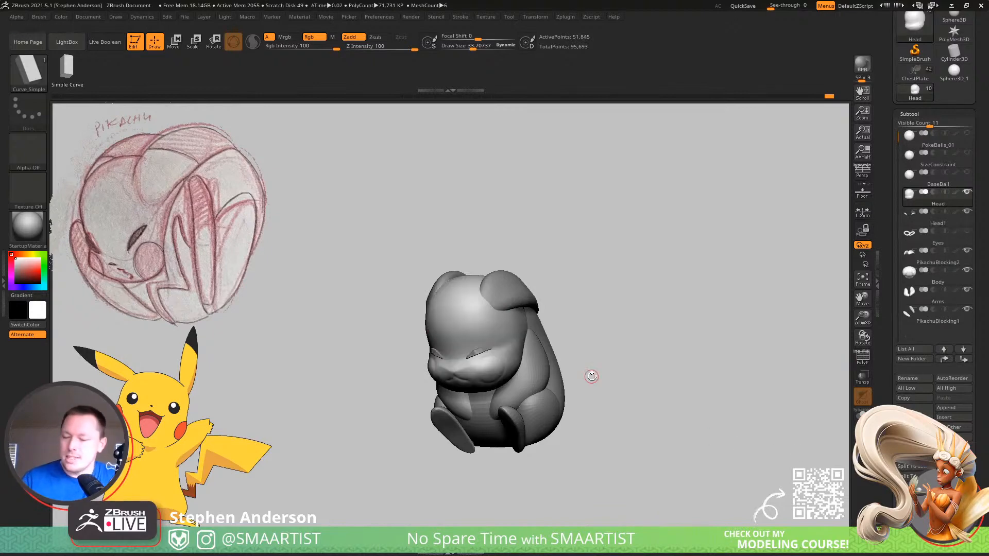
left_click(473, 343, "alt")
key("f")
key("shift+f")
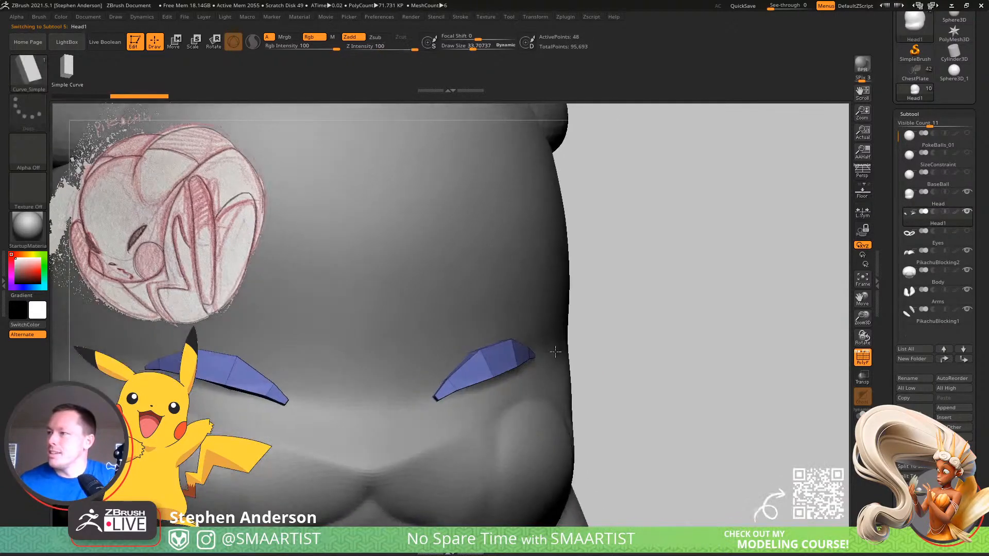
left_click_drag(555, 352, 574, 325, "alt")
Reshape the eye strips against the face with the Move brush at sizes from about 15 to 24
key("b")
key("m")
key("v")
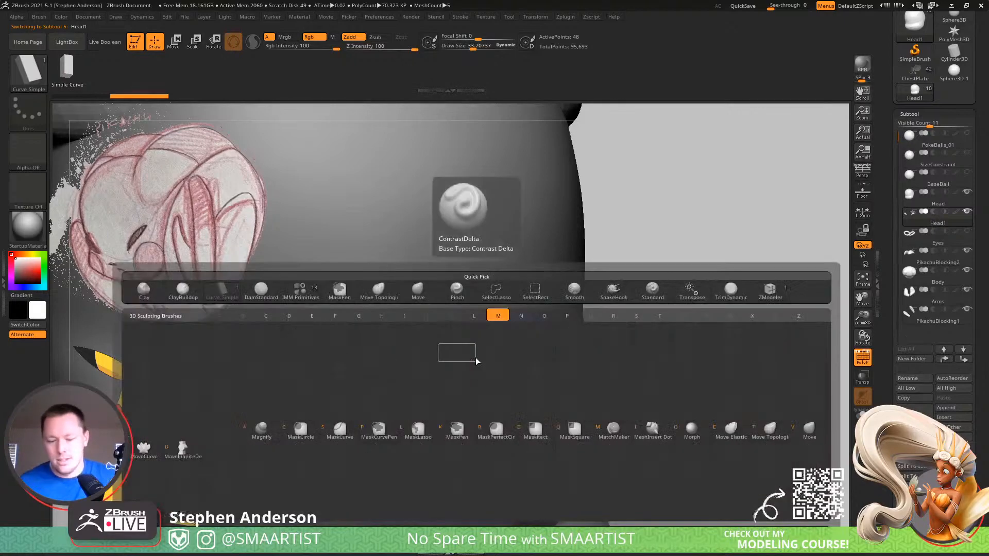
scroll(477, 355, "up", 5)
right_click_drag(477, 354, 478, 349)
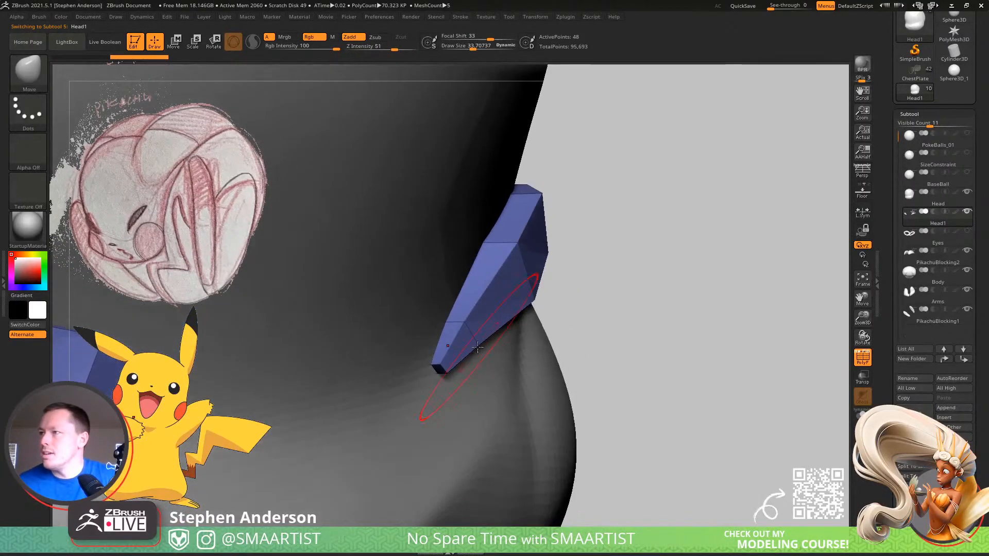
key("s")
left_click_drag(478, 348, 476, 345)
right_click_drag(484, 352, 448, 321)
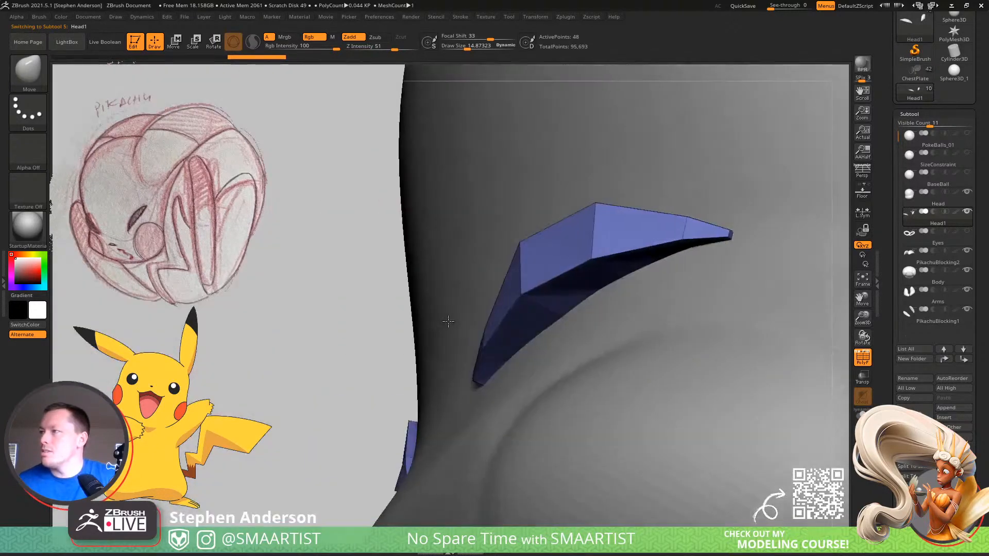
key("s")
left_click_drag(507, 287, 520, 287)
mouse_move(603, 260)
right_mouse_down()
mouse_move(625, 237)
mouse_move(618, 196)
right_mouse_up()
key("s")
left_click_drag(618, 196, 610, 195)
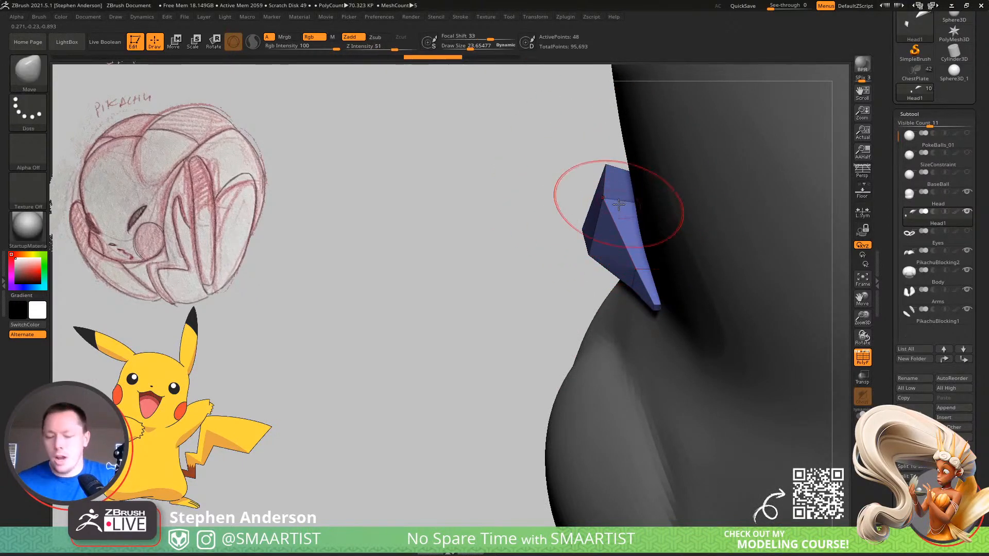
Set ZModeler's edge action to Mask for a partial edge loop and apply it to the eye strip
key("b")
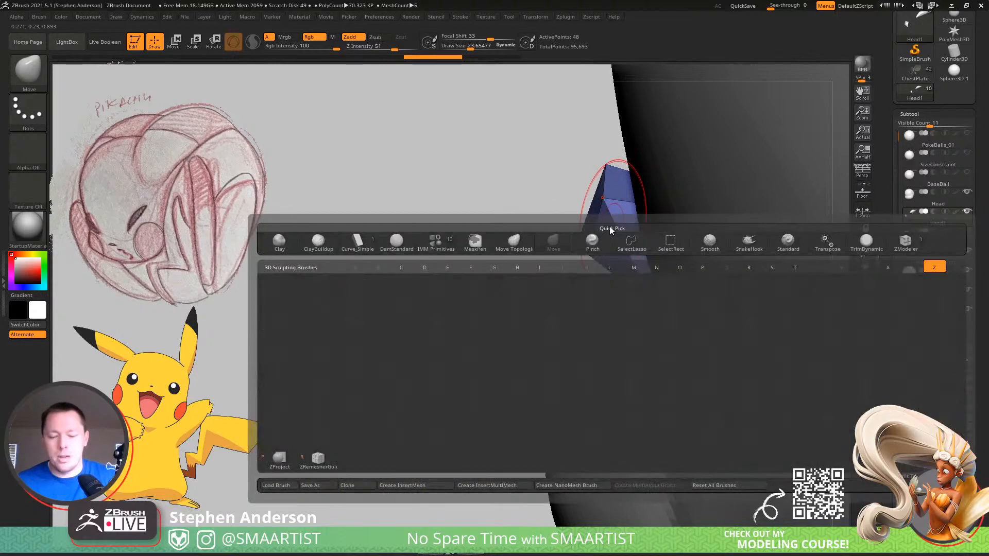
key("z")
key("m")
key("space")
left_click(590, 278)
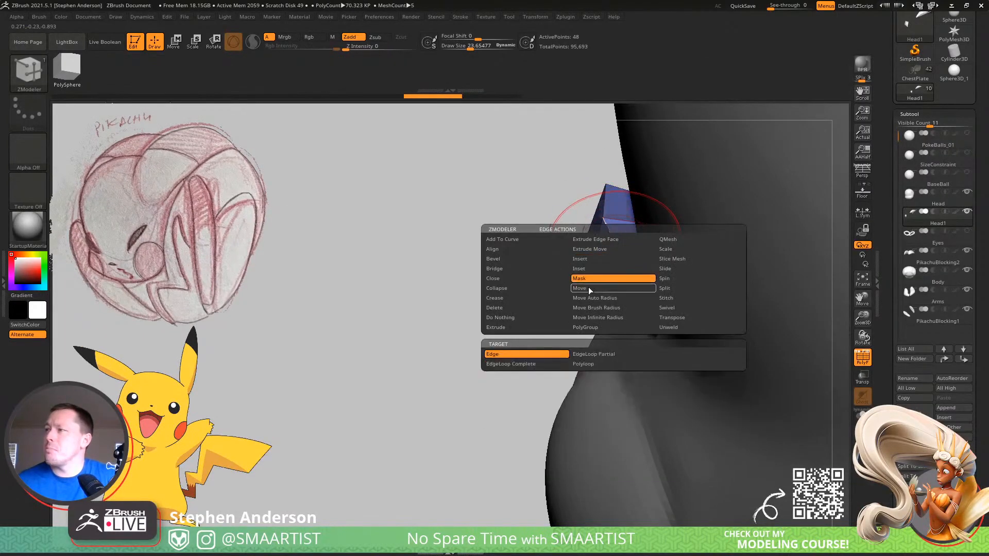
left_click(617, 353)
left_click(629, 264)
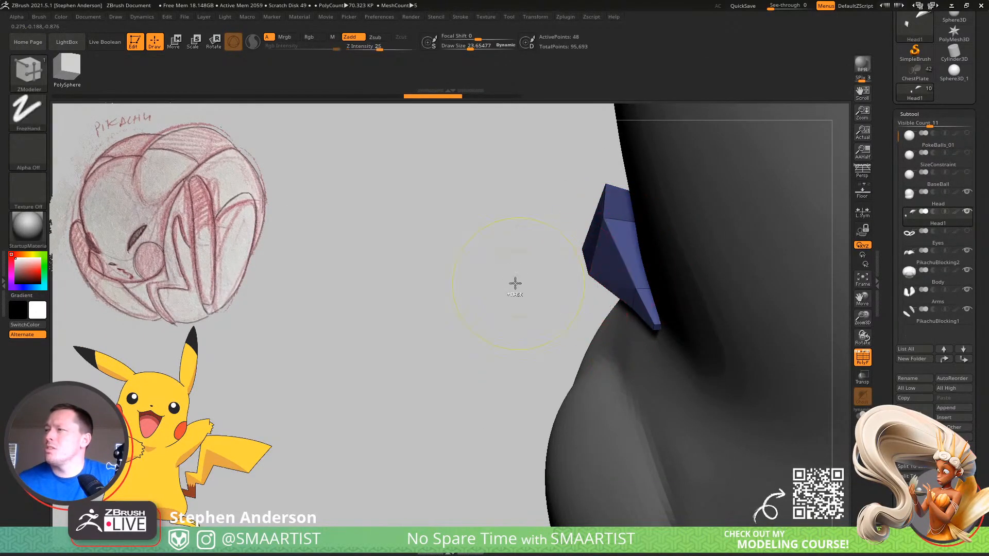
Push the side of the eye strip in towards the face with the Move brush at a draw size of about 122
key("b")
key("m")
key("v")
key("s")
left_click_drag(598, 179, 673, 198)
left_click_drag(554, 206, 662, 214)
right_click_drag(661, 214, 693, 222)
mouse_move(567, 294)
right_mouse_down()
mouse_move(554, 329)
mouse_move(547, 263)
mouse_move(603, 273)
mouse_move(637, 297)
mouse_move(574, 309)
mouse_move(702, 265)
mouse_move(716, 338)
mouse_move(388, 298)
mouse_move(435, 408)
right_mouse_up()
Move both eye strips closer together towards the centre of the face with the gizmo
key("w")
right_click_drag(383, 323, 476, 279)
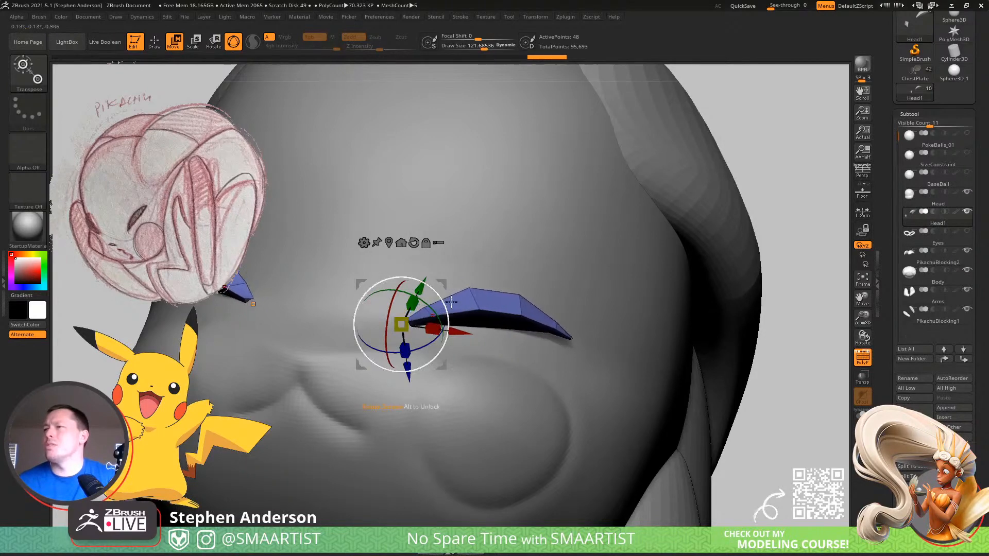
left_click_drag(444, 282, 424, 278)
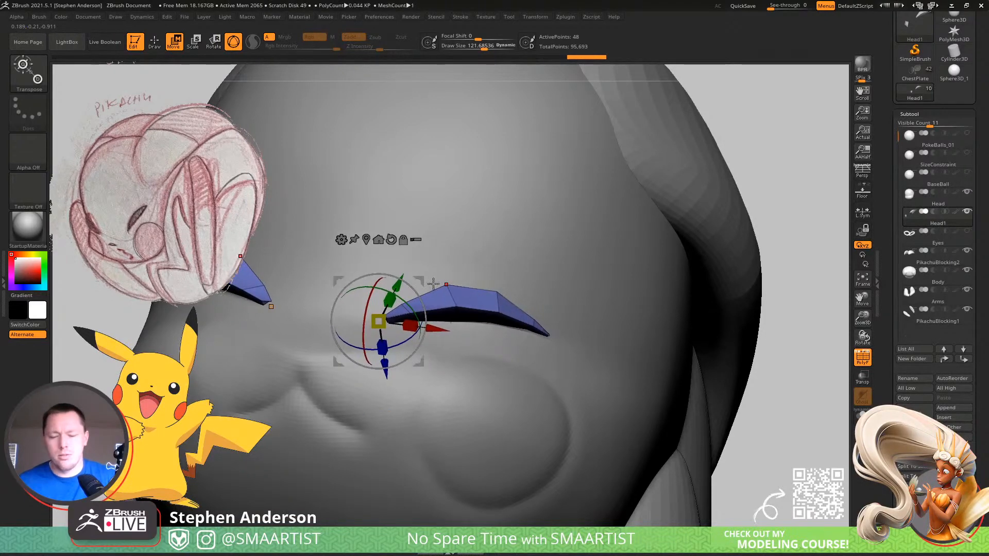
key("q")
mouse_move(427, 288)
right_mouse_down()
mouse_move(441, 256)
mouse_move(537, 352)
right_mouse_up()
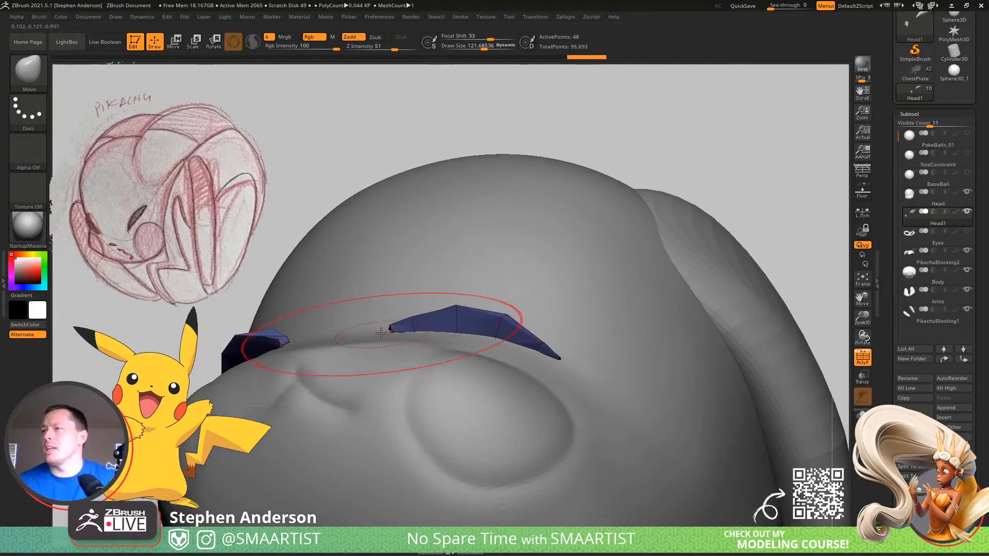
Hide the eye strips' wireframe and activate Dynamic Subdiv for them, always accepting until the next restart
right_click_drag(375, 349, 455, 367)
key("f")
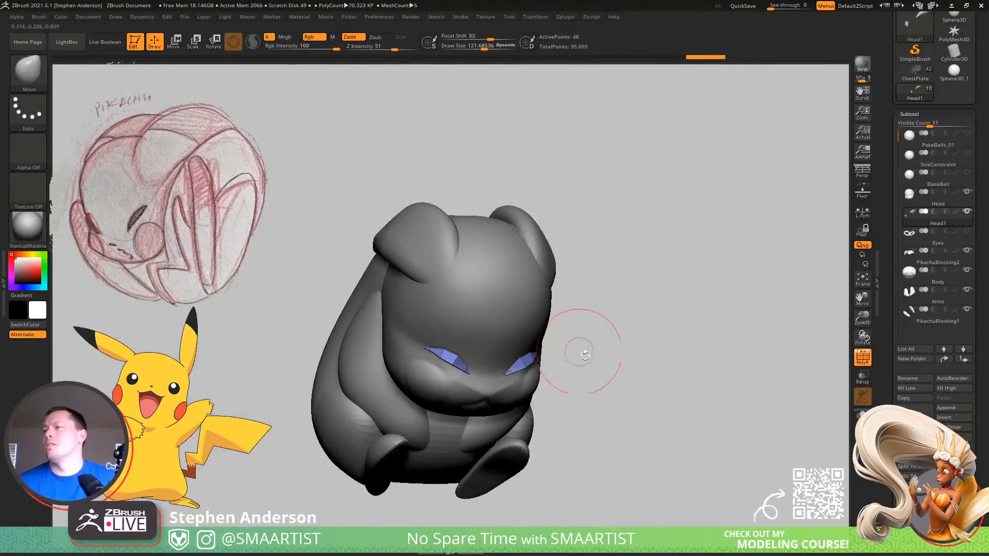
key("shift+f")
right_click_drag(644, 362, 614, 421, "alt")
key("d")
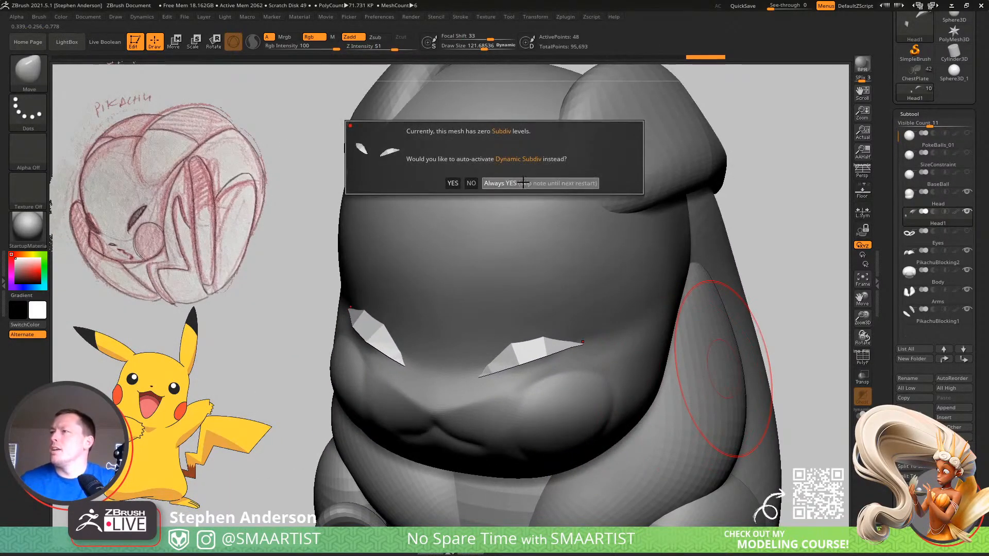
left_click(523, 183)
Examine the smoothed closed eyes close up and on the whole figure from several angles
mouse_move(617, 368)
right_mouse_down()
mouse_move(530, 346)
mouse_move(532, 362)
mouse_move(531, 319)
mouse_move(539, 397)
mouse_move(501, 380)
mouse_move(530, 382)
mouse_move(514, 383)
right_mouse_up()
key("s")
left_click_drag(514, 382, 523, 382)
right_click_drag(523, 382, 543, 379)
left_click_drag(895, 447, 895, 158)
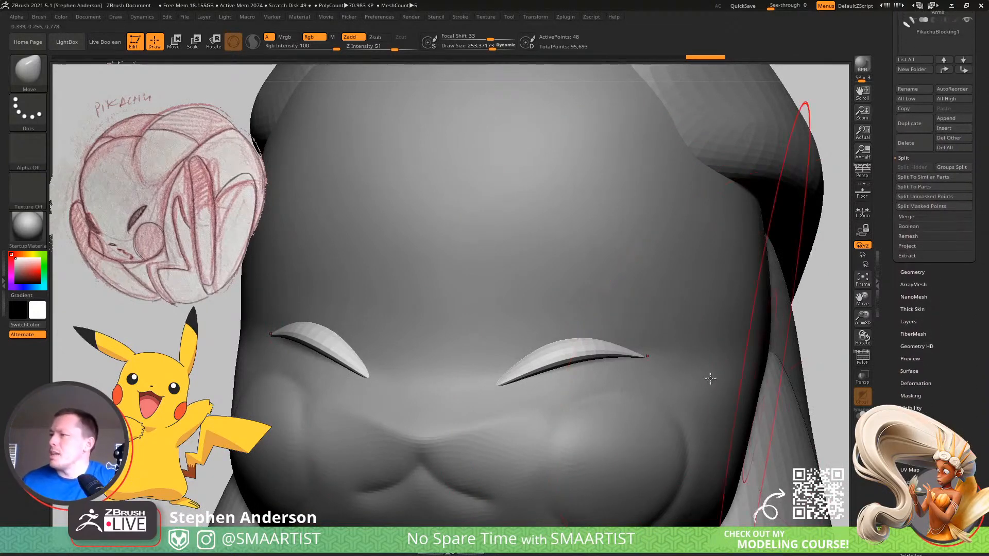
right_click_drag(494, 356, 470, 215, "ctrl")
right_click_drag(708, 305, 585, 220)
mouse_move(625, 285)
right_mouse_down("ctrl")
mouse_move(613, 260)
mouse_move(669, 256)
mouse_move(600, 247)
mouse_move(626, 247)
right_mouse_up("ctrl")
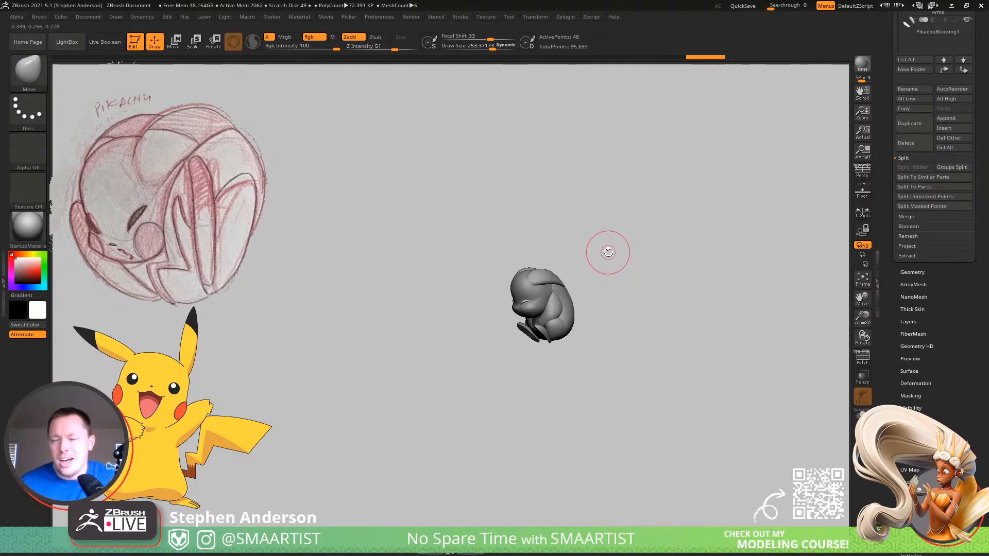
mouse_move(566, 278)
right_mouse_down()
mouse_move(611, 262)
mouse_move(581, 284)
right_mouse_up()
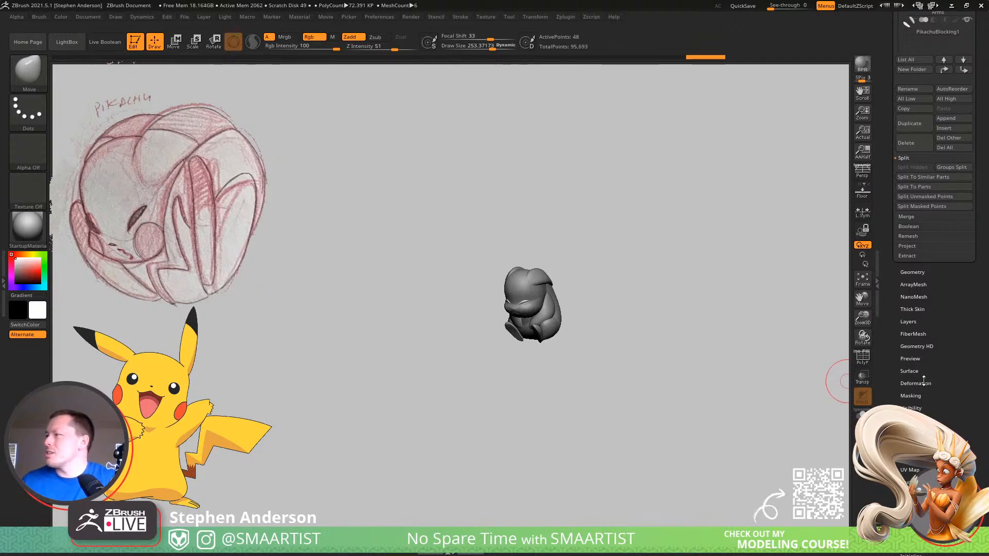
Apply a very slight Inflate deformation to the eye strips
left_click(924, 382)
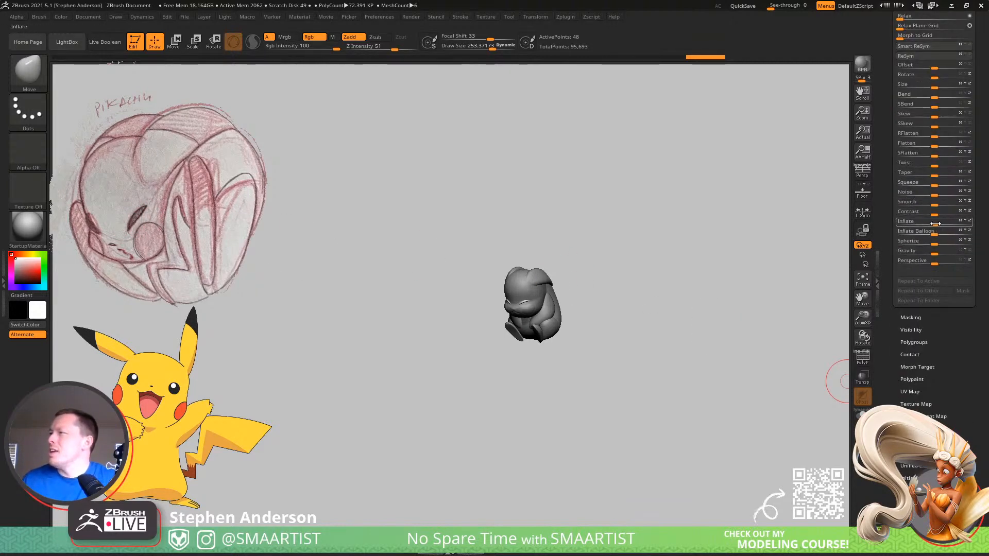
left_click_drag(938, 224, 939, 224)
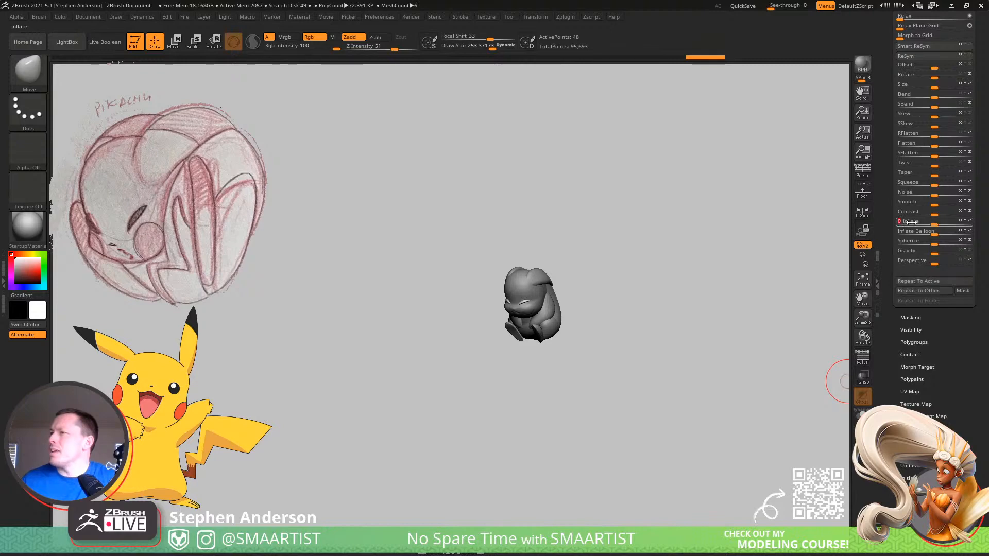
right_click_drag(526, 287, 772, 470, "ctrl")
Crease the edges of the eye strips with a crease tolerance of 45
scroll(943, 343, "up", 5)
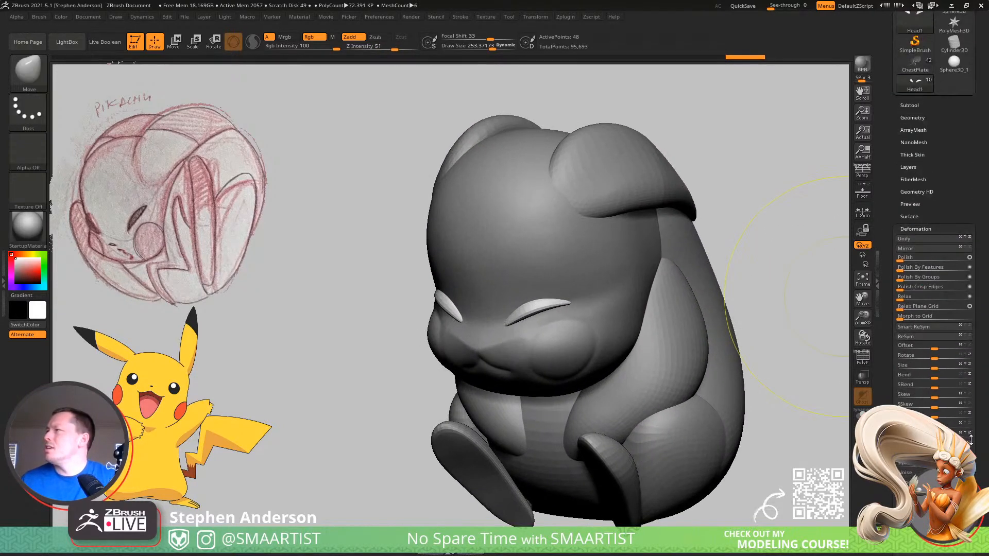
left_click(912, 118)
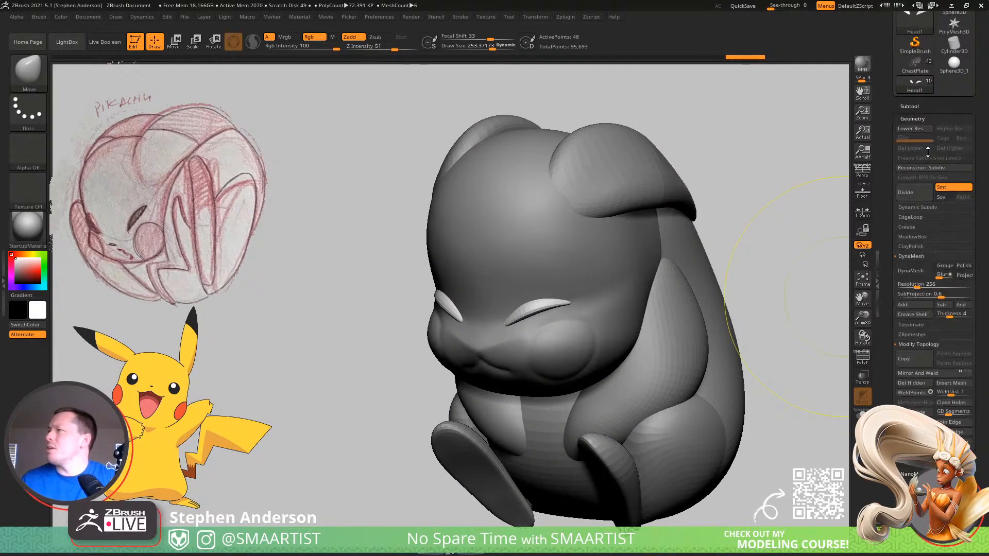
left_click(907, 228)
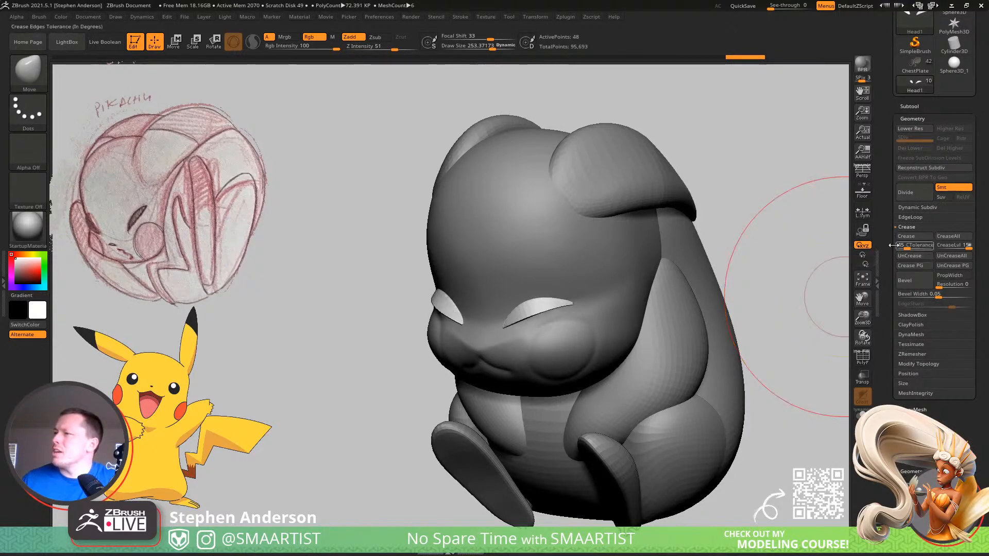
mouse_move(520, 328)
right_mouse_down()
mouse_move(518, 268)
mouse_move(438, 311)
mouse_move(552, 330)
mouse_move(633, 318)
right_mouse_up()
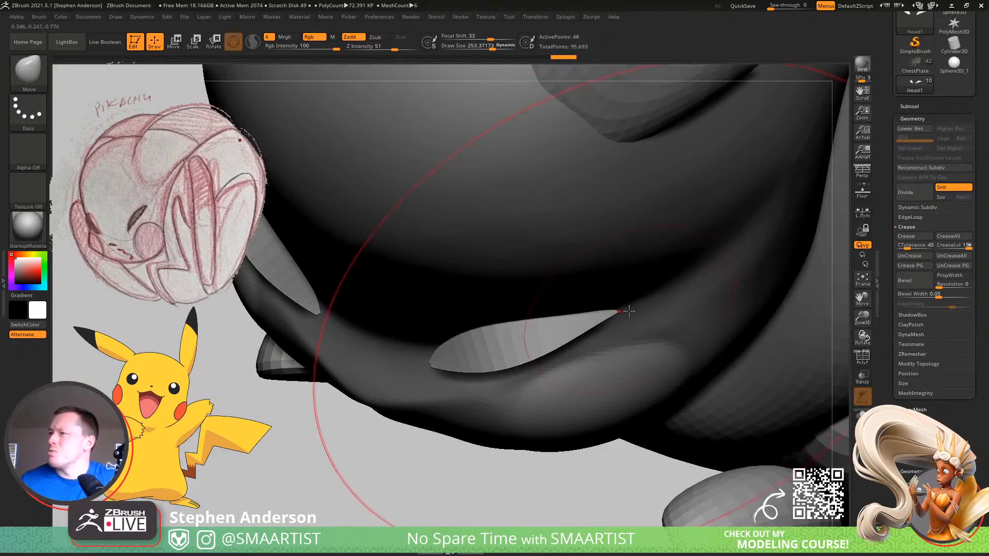
Refine the creased eye strips' contour against the face with the Move brush, reducing its draw size to about 99
key("s")
left_click_drag(629, 307, 631, 304)
mouse_move(632, 302)
right_mouse_down()
mouse_move(656, 294)
mouse_move(471, 360)
mouse_move(508, 344)
mouse_move(525, 276)
mouse_move(481, 316)
mouse_move(510, 352)
mouse_move(477, 324)
right_mouse_up()
key("s")
key("s")
left_click_drag(524, 309, 546, 309)
right_click_drag(530, 309, 536, 292)
key("s")
left_click_drag(508, 326, 542, 317)
mouse_move(542, 317)
right_mouse_down()
mouse_move(496, 304)
mouse_move(543, 296)
mouse_move(591, 312)
mouse_move(564, 309)
mouse_move(574, 359)
mouse_move(534, 326)
mouse_move(569, 387)
mouse_move(600, 375)
right_mouse_up()
key("ctrl")
key("s")
left_click_drag(622, 331, 606, 332)
right_click_drag(607, 332, 619, 336)
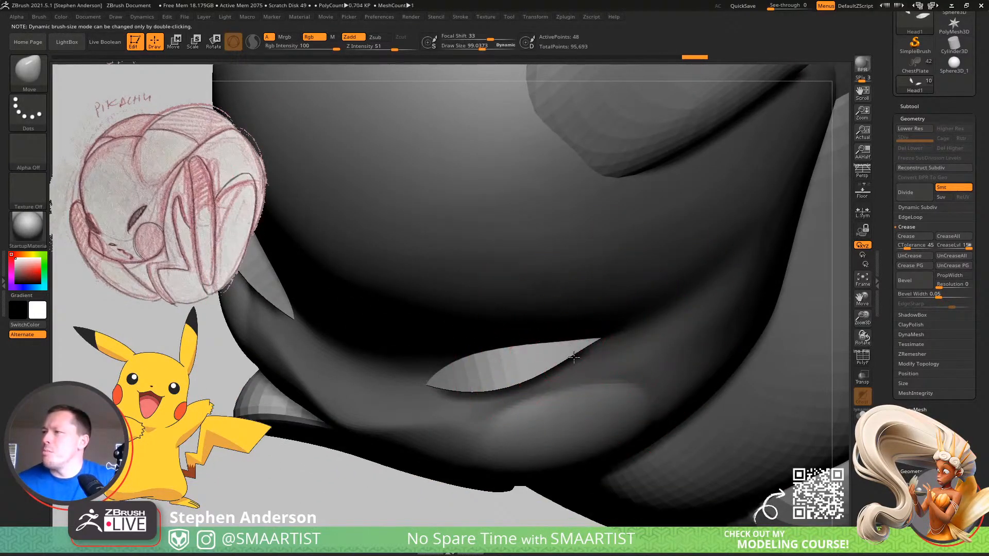
right_click_drag(613, 325, 463, 376)
Set the eye strips' crease level to 2 and their dynamic smooth subdivision level to 4
right_click_drag(404, 380, 666, 269)
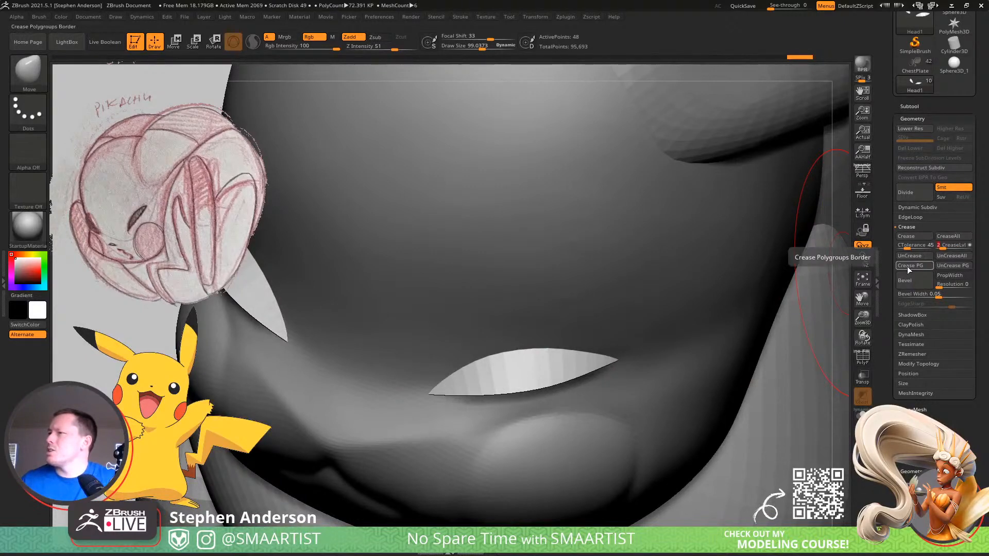
left_click(924, 207)
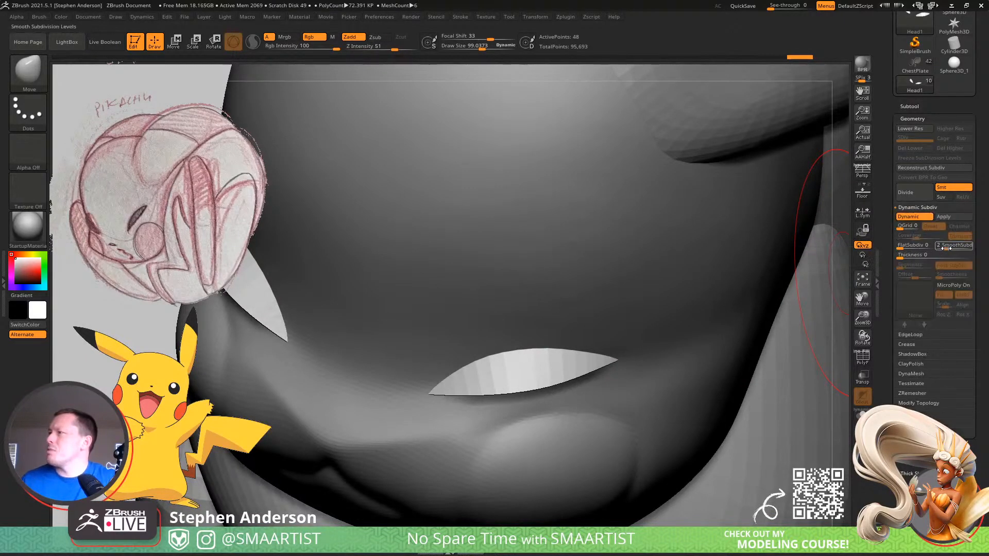
left_click(950, 248)
right_click_drag(584, 369, 572, 339)
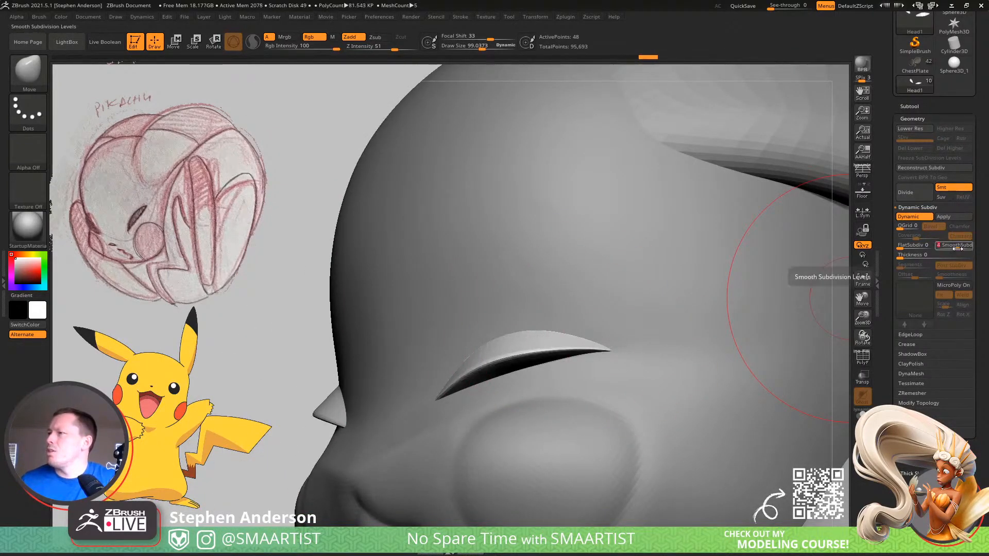
right_click_drag(536, 360, 620, 345)
left_click(916, 344)
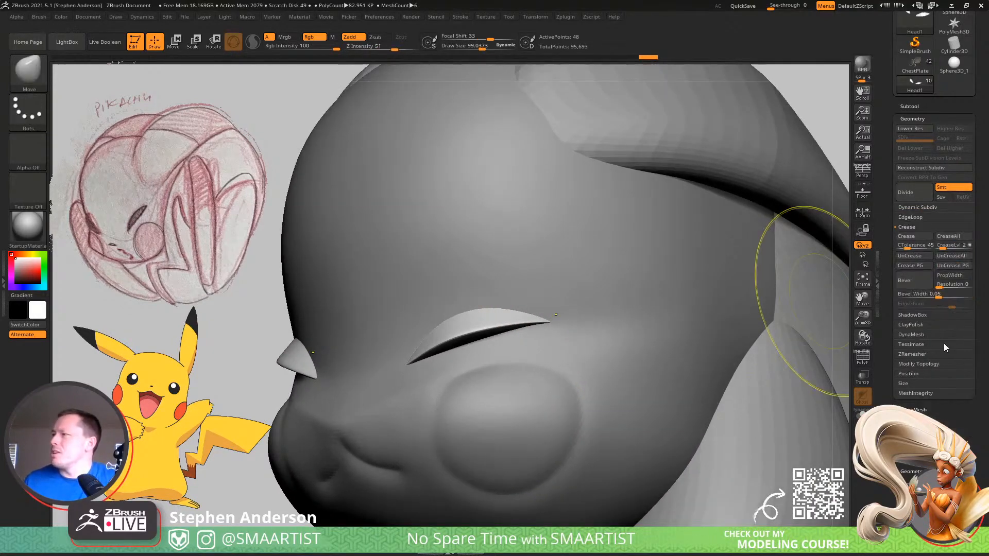
Set the crease level of the eyelid mesh to 1
left_click(940, 246)
right_click_drag(617, 326, 535, 288)
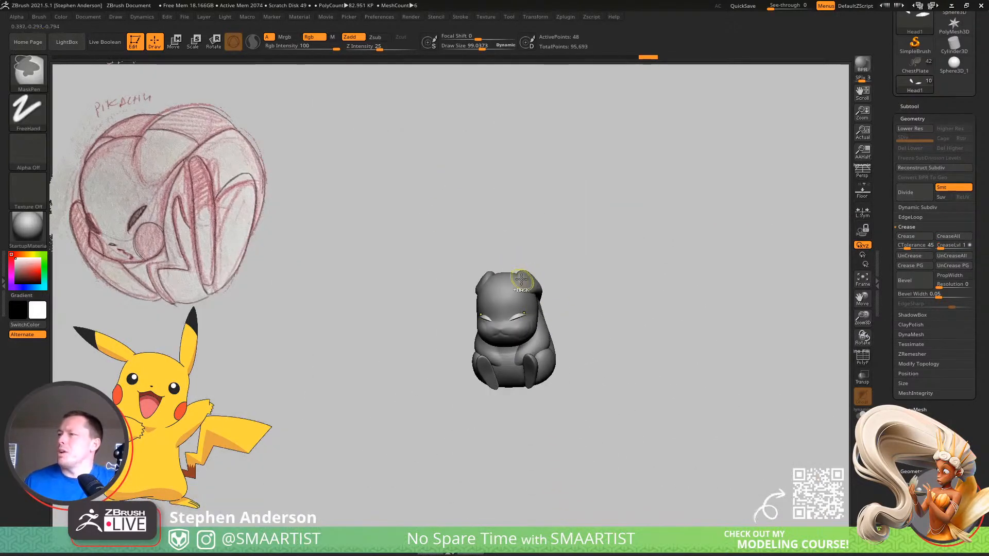
right_click_drag(594, 324, 595, 406, "ctrl")
Select the head subtool and refine the shape of its lower jaw and cheeks with the Move brush
left_click(512, 328, "alt")
mouse_move(512, 329)
right_mouse_down("ctrl")
mouse_move(522, 378)
mouse_move(536, 353)
mouse_move(538, 380)
mouse_move(534, 342)
right_mouse_up("ctrl")
key("s")
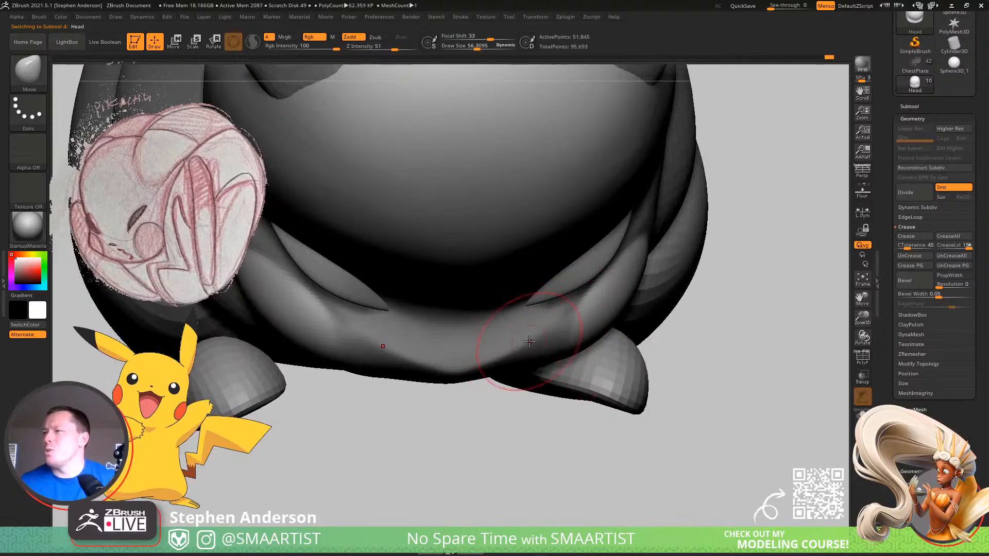
mouse_move(580, 308)
left_mouse_down()
mouse_move(481, 341)
mouse_move(462, 363)
mouse_move(481, 347)
mouse_move(536, 345)
mouse_move(486, 359)
mouse_move(450, 342)
mouse_move(410, 363)
left_mouse_up()
key("shift")
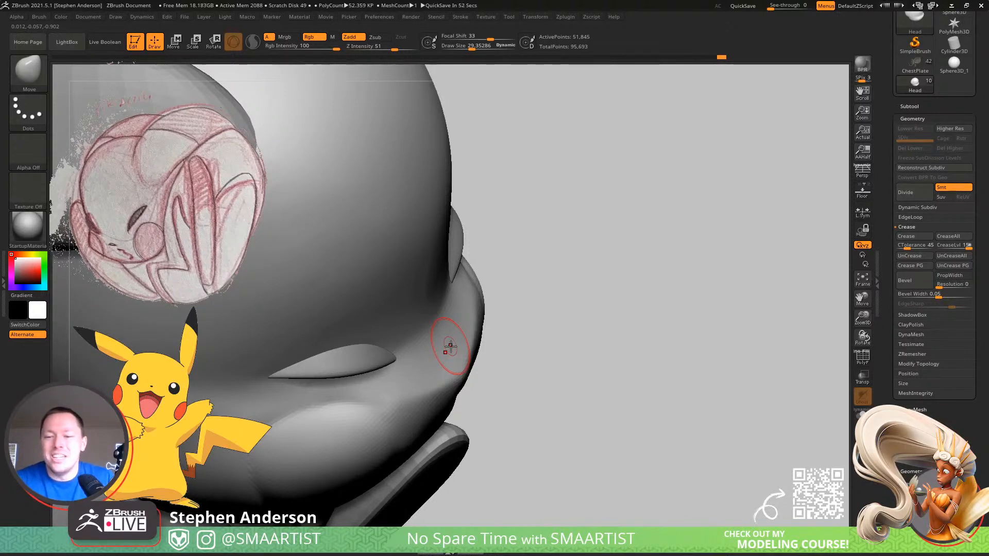
mouse_move(590, 360)
left_mouse_down()
mouse_move(530, 332)
mouse_move(536, 323)
mouse_move(580, 360)
mouse_move(586, 320)
left_mouse_up()
mouse_move(586, 320)
right_mouse_down("ctrl")
mouse_move(605, 291)
mouse_move(618, 320)
mouse_move(612, 308)
right_mouse_up("ctrl")
key("s")
mouse_move(611, 283)
left_mouse_down()
mouse_move(619, 285)
mouse_move(611, 288)
left_mouse_up()
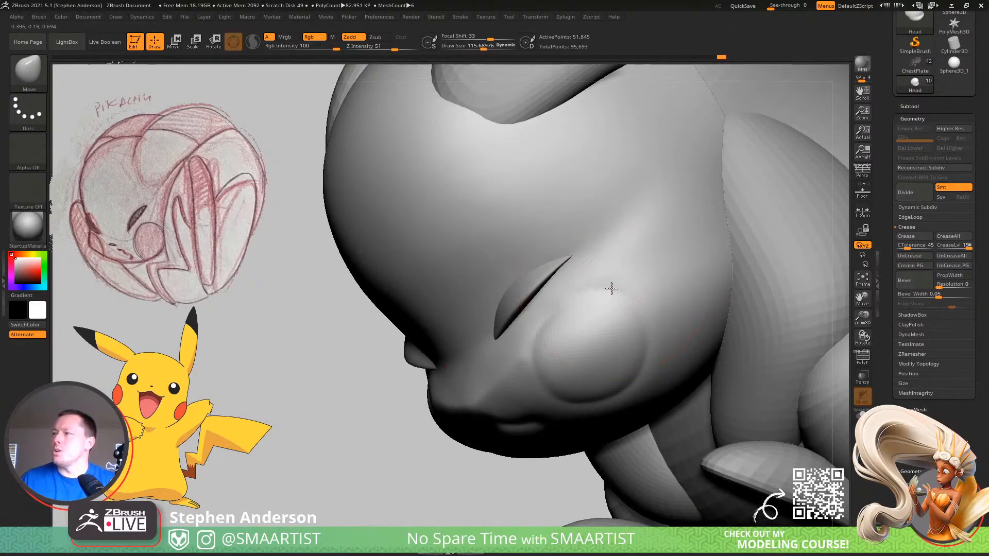
mouse_move(622, 280)
right_mouse_down()
mouse_move(593, 334)
mouse_move(567, 336)
mouse_move(596, 327)
mouse_move(578, 341)
mouse_move(627, 367)
mouse_move(592, 316)
mouse_move(612, 309)
mouse_move(612, 335)
mouse_move(592, 287)
mouse_move(635, 324)
right_mouse_up()
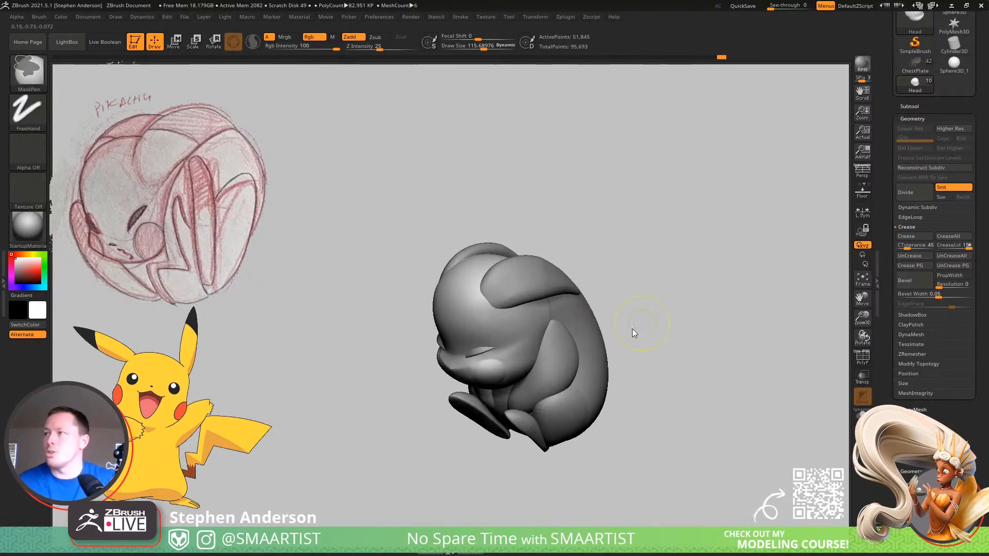
Save the tool over the existing PokeBalls_01 file in the _Pokemon folder
key("ctrl+s")
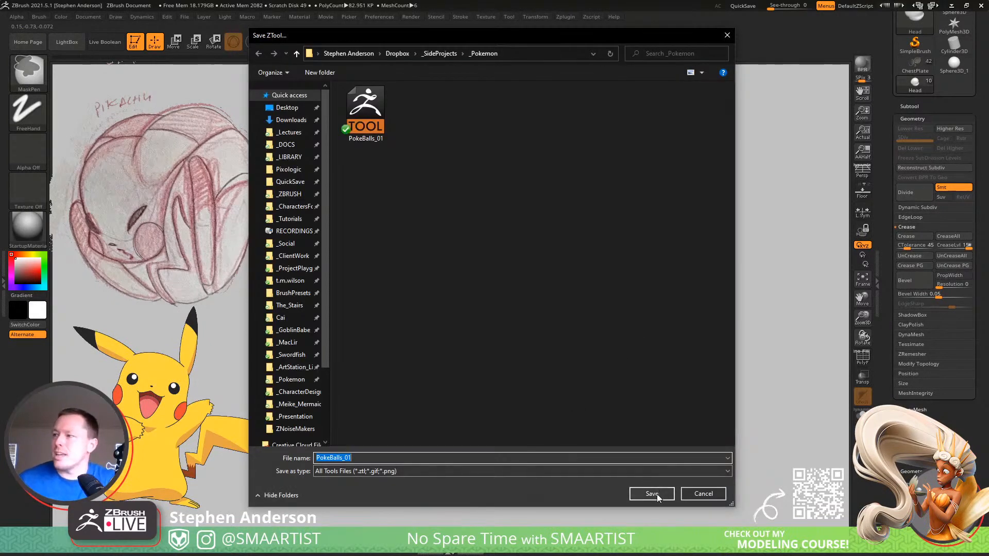
left_click(652, 494)
left_click(519, 273)
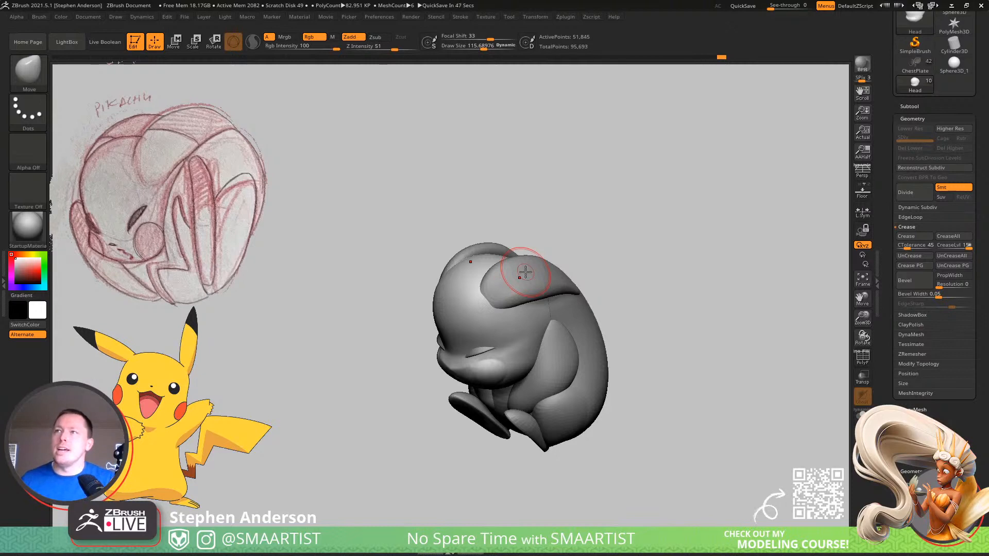
left_click(88, 16)
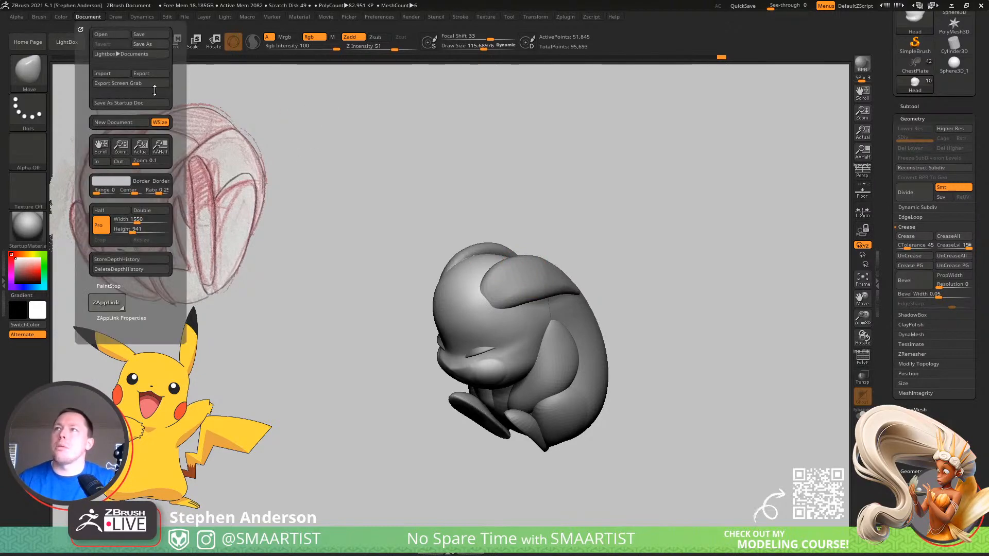
left_click_drag(587, 211, 550, 326)
left_click_drag(572, 397, 583, 316)
Select the ears subtool and reshape the ears along the back of the head with the Move and Smooth brushes
left_click(477, 265, "alt")
right_click_drag(485, 272, 493, 286)
key("s")
left_click_drag(439, 267, 457, 267)
mouse_move(446, 257)
left_mouse_down()
mouse_move(434, 270)
mouse_move(465, 270)
left_mouse_up()
key("s")
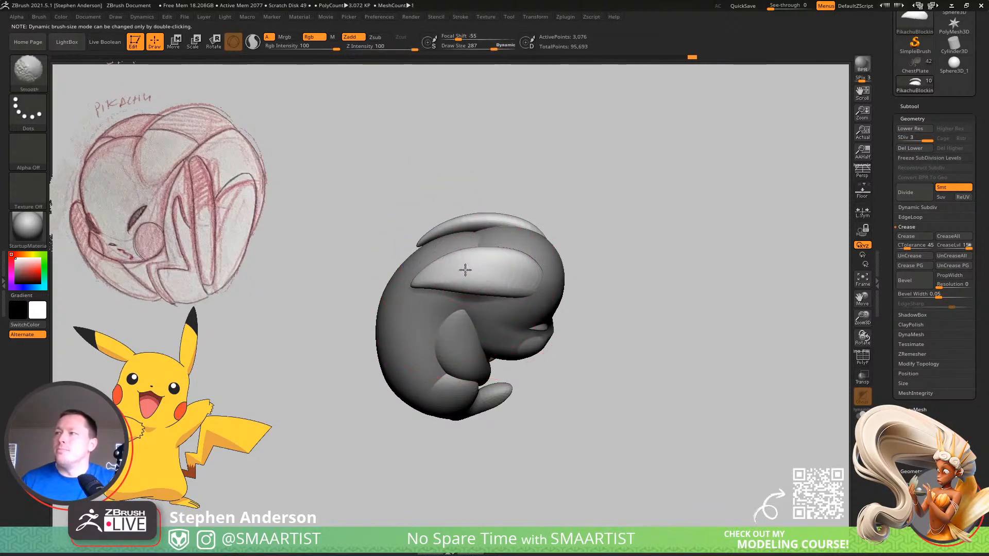
mouse_move(456, 275)
right_mouse_down()
mouse_move(537, 265)
mouse_move(490, 247)
mouse_move(530, 258)
right_mouse_up()
key("s")
mouse_move(503, 267)
left_mouse_down()
mouse_move(516, 269)
mouse_move(506, 282)
left_mouse_up()
Adjust the ears' curvature and tips over the upper back with a large Move brush of about size 350
right_click_drag(512, 290, 539, 305)
key("s")
left_click_drag(499, 300, 485, 302)
mouse_move(486, 302)
right_mouse_down()
mouse_move(464, 233)
mouse_move(490, 276)
right_mouse_up()
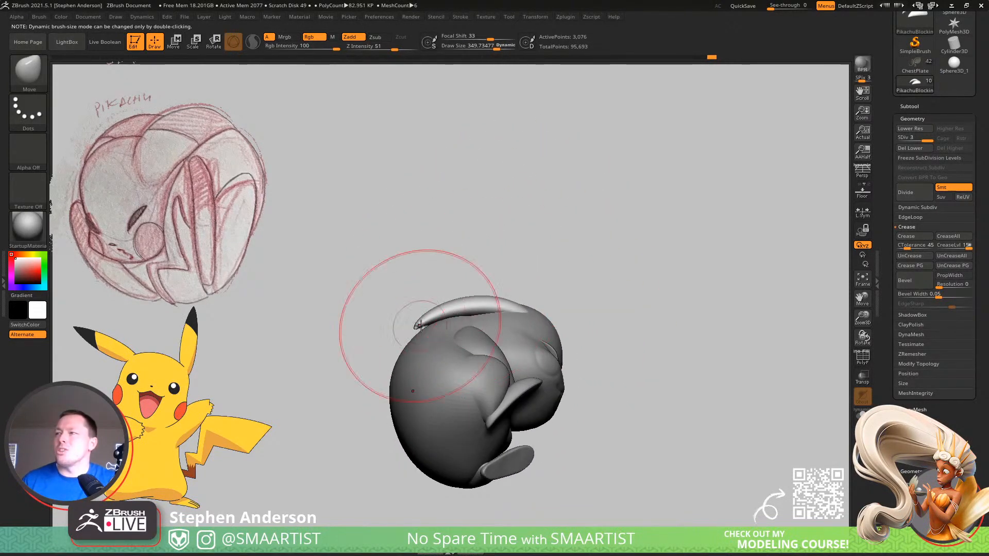
right_click_drag(416, 338, 445, 282)
left_click_drag(439, 276, 455, 273)
mouse_move(453, 292)
right_mouse_down()
mouse_move(428, 299)
mouse_move(515, 304)
right_mouse_up()
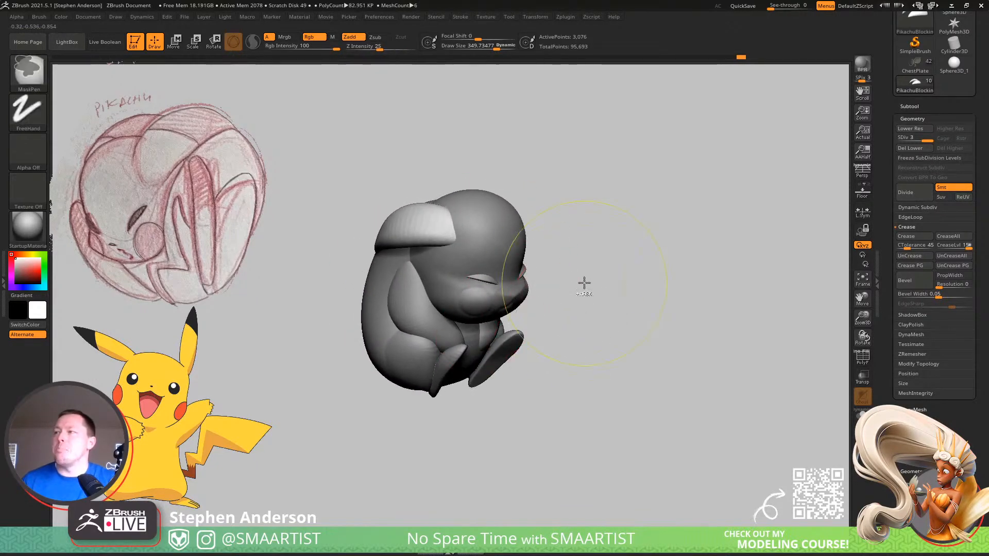
right_click_drag(585, 283, 569, 267, "ctrl")
right_click_drag(569, 268, 528, 264)
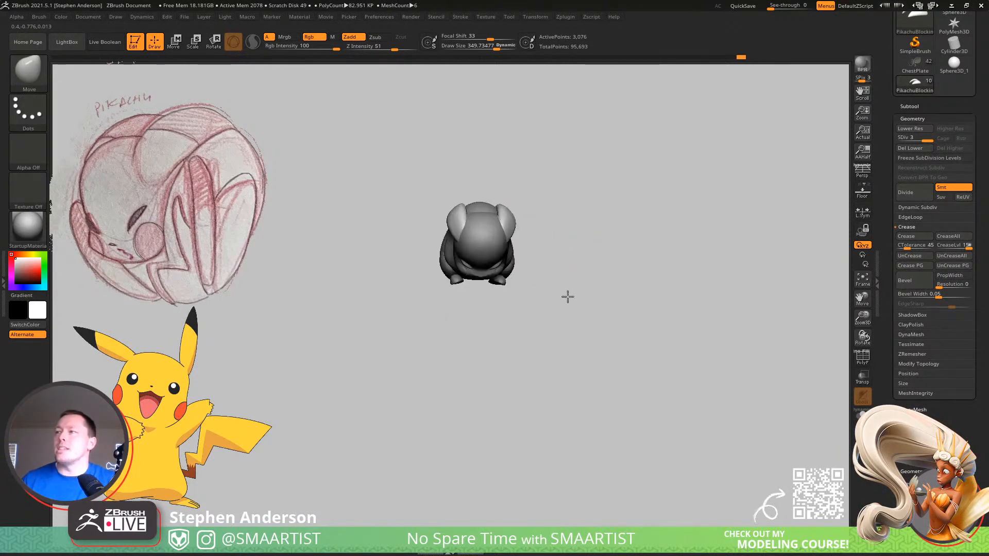
Clear the mask on the ears, subdivide them once and delete their lower subdivision levels
left_click_drag(591, 210, 654, 287, "ctrl")
mouse_move(582, 232)
right_mouse_down("ctrl")
mouse_move(530, 272)
mouse_move(569, 303)
right_mouse_up("ctrl")
key("ctrl+d")
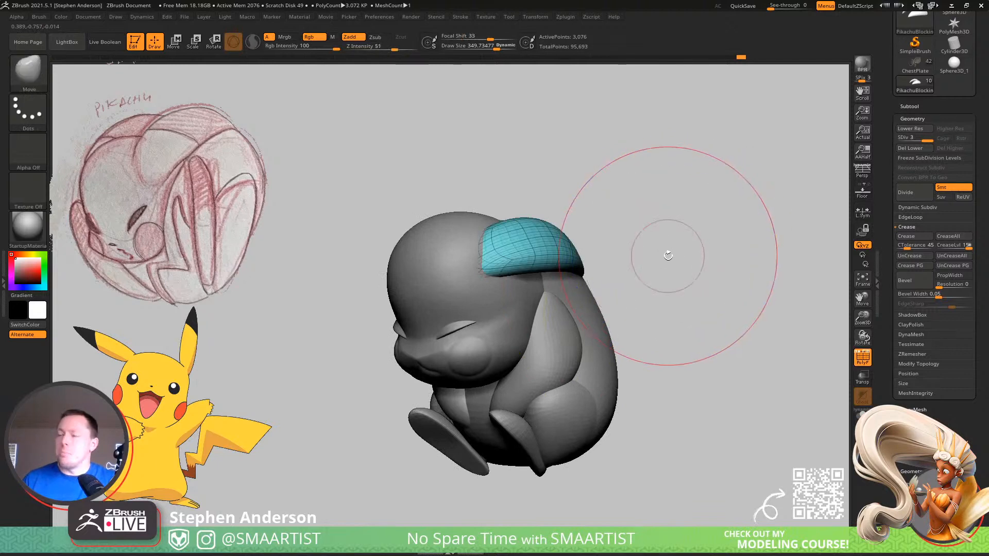
mouse_move(651, 269)
right_mouse_down("ctrl")
mouse_move(591, 229)
mouse_move(610, 202)
right_mouse_up("ctrl")
mouse_move(610, 202)
right_mouse_down()
mouse_move(612, 237)
mouse_move(590, 244)
right_mouse_up()
mouse_move(589, 245)
right_mouse_down("alt")
mouse_move(660, 258)
mouse_move(662, 269)
right_mouse_up("alt")
left_click(910, 148)
mouse_move(546, 221)
right_mouse_down()
mouse_move(521, 230)
mouse_move(551, 312)
mouse_move(503, 276)
mouse_move(474, 309)
mouse_move(565, 314)
mouse_move(558, 307)
right_mouse_up()
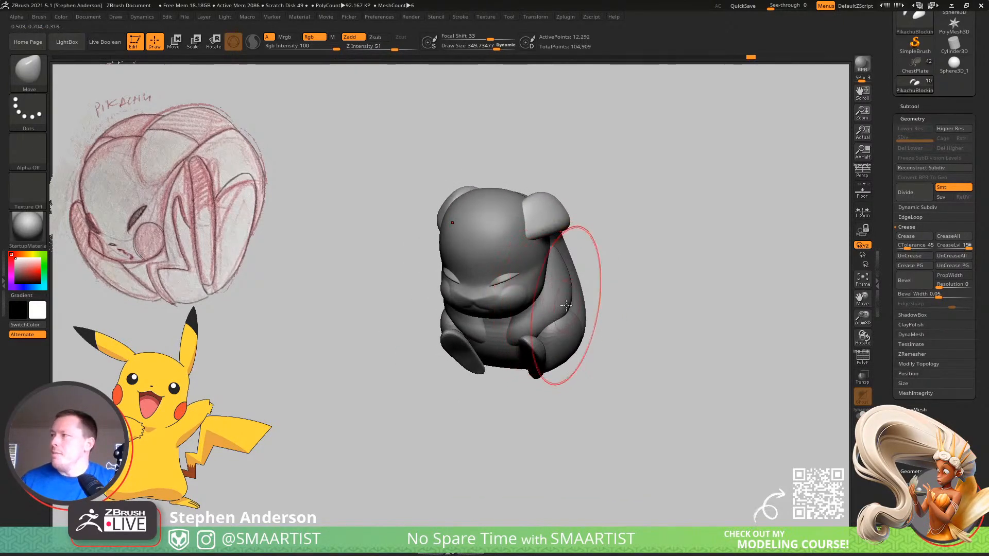
left_click(915, 365)
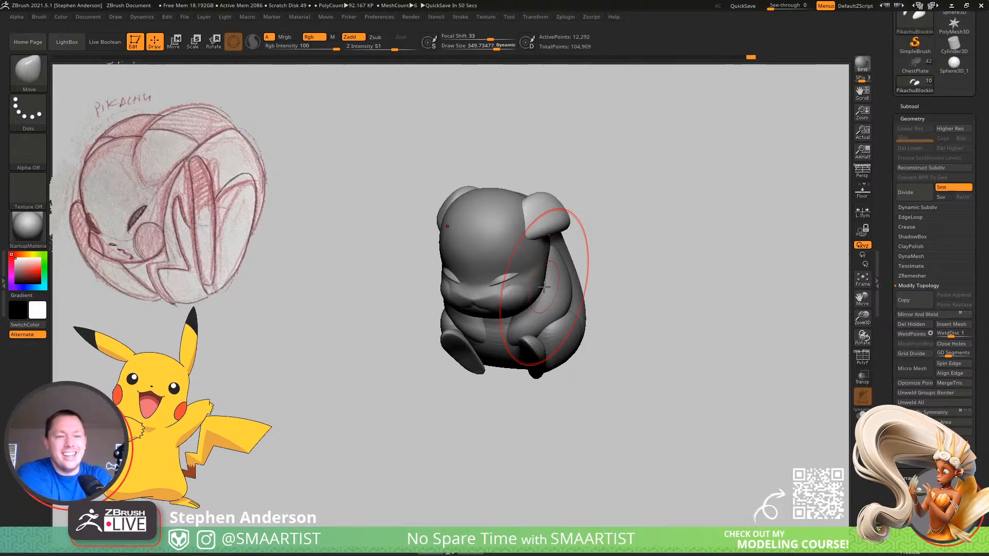
mouse_move(545, 287)
right_mouse_down()
mouse_move(571, 262)
mouse_move(591, 268)
mouse_move(589, 280)
mouse_move(577, 276)
right_mouse_up()
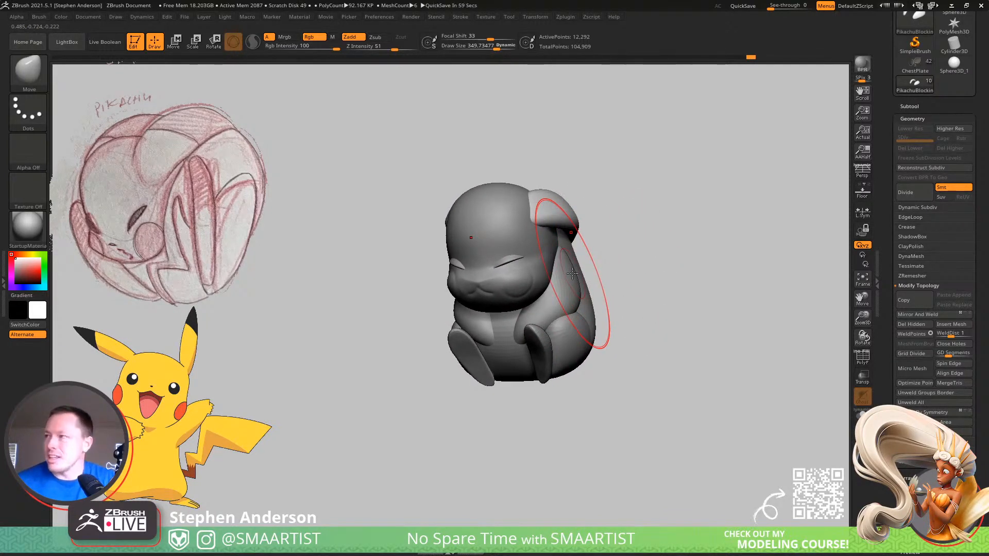
mouse_move(572, 274)
right_mouse_down()
mouse_move(521, 311)
mouse_move(558, 273)
mouse_move(581, 320)
mouse_move(508, 314)
right_mouse_up()
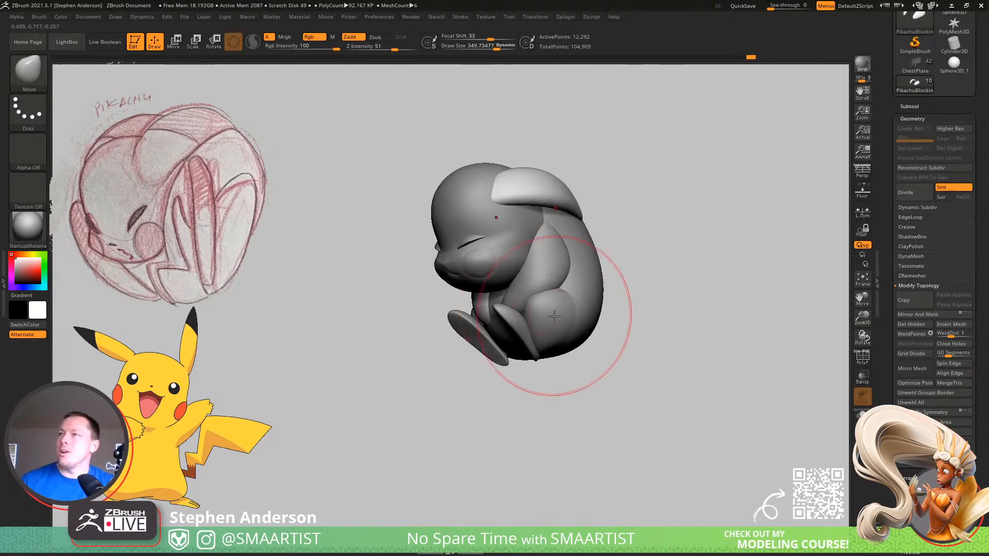
mouse_move(560, 339)
right_mouse_down()
mouse_move(539, 325)
mouse_move(559, 327)
mouse_move(541, 335)
mouse_move(570, 281)
mouse_move(573, 301)
right_mouse_up()
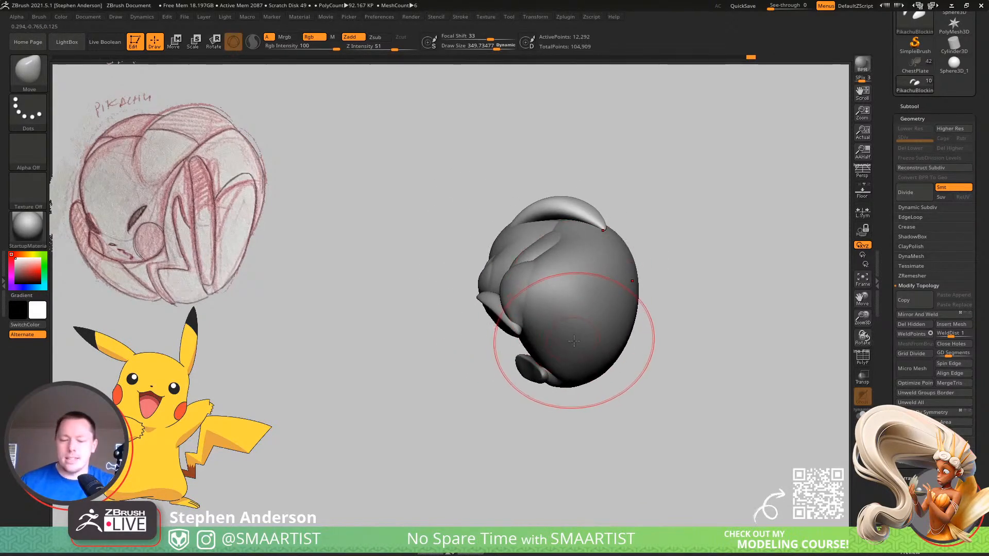
Choose the Curve_Simple brush at about size 75 and draw a straight tail strip downward from the base of the back
key("b")
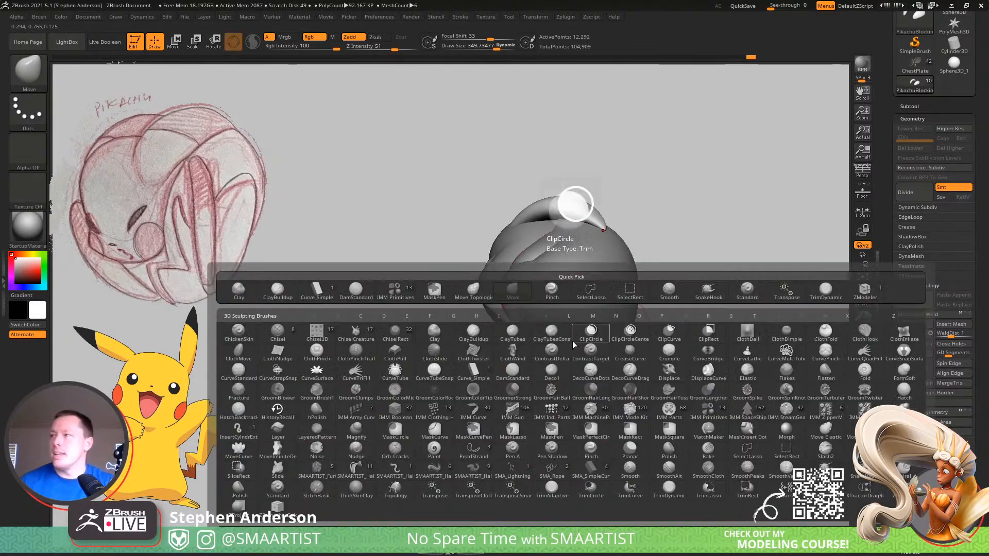
left_click(324, 297)
mouse_move(595, 331)
right_mouse_down()
mouse_move(591, 397)
mouse_move(679, 442)
mouse_move(614, 373)
right_mouse_up()
key("s")
left_click_drag(606, 350, 590, 355)
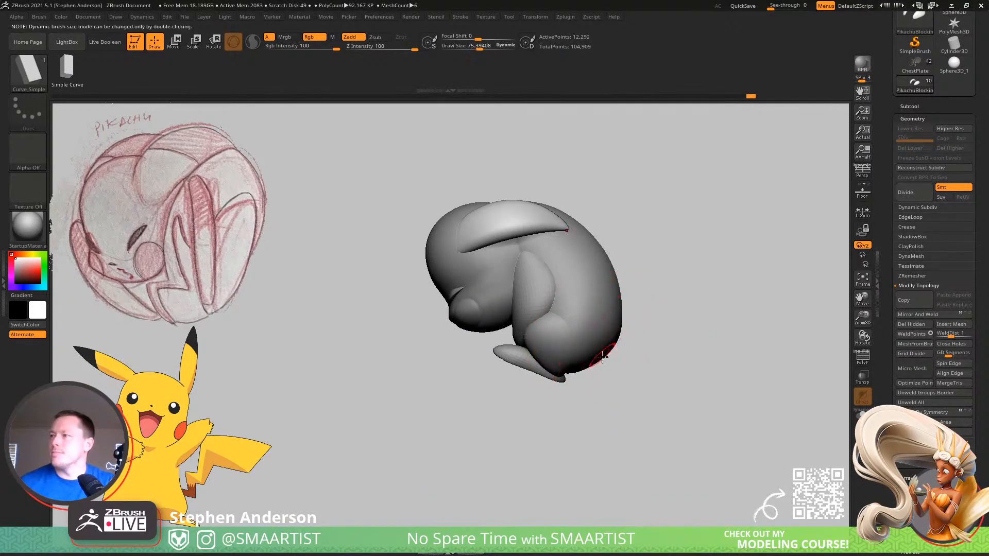
mouse_move(598, 360)
right_mouse_down()
mouse_move(593, 342)
mouse_move(567, 330)
mouse_move(548, 359)
right_mouse_up()
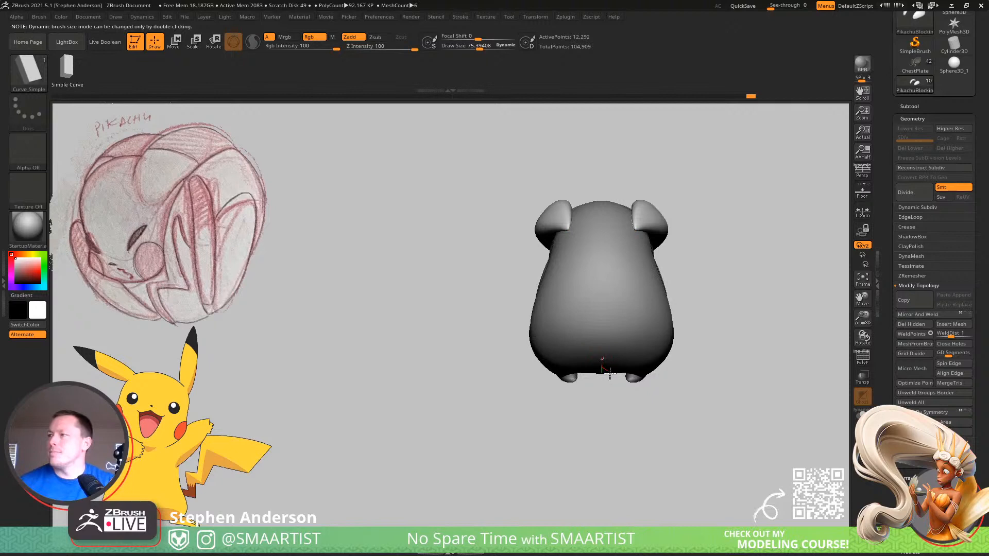
left_click_drag(602, 525, 602, 530, "shift")
right_click_drag(642, 458, 602, 348, "alt")
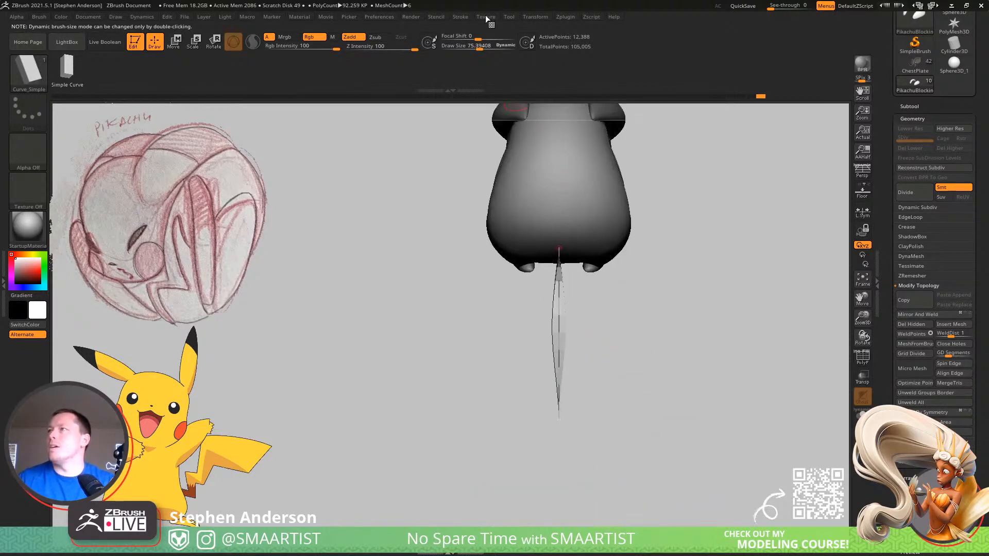
Bend the tail strip's curve forward beneath the feet, using a curve edit radius of 256
left_click(460, 17)
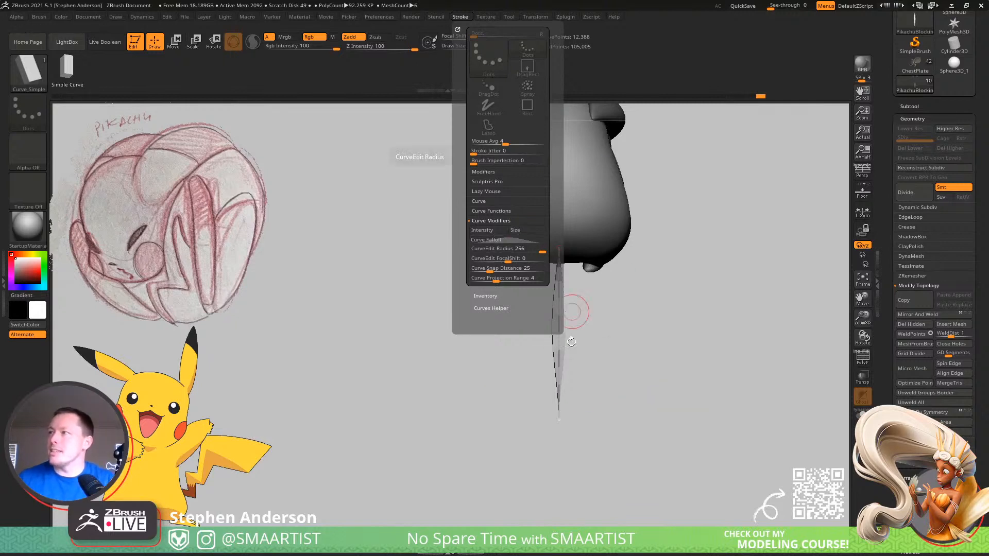
right_click_drag(574, 342, 635, 334)
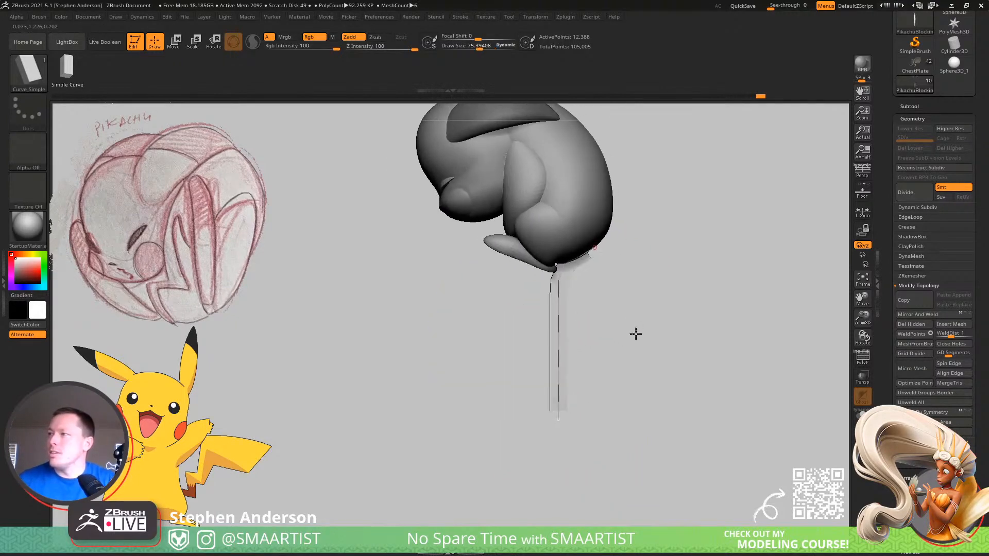
left_click_drag(559, 420, 468, 519)
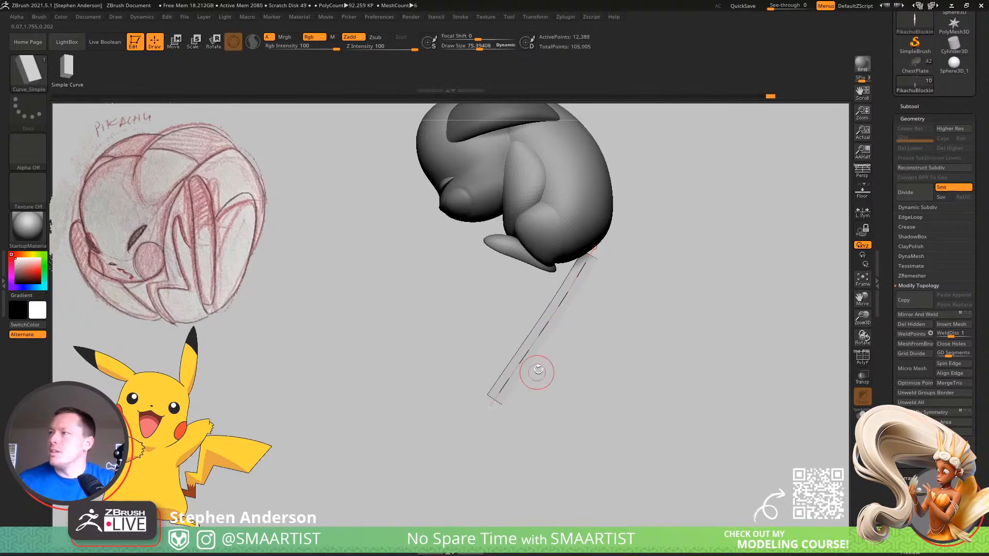
left_click_drag(545, 327, 569, 347)
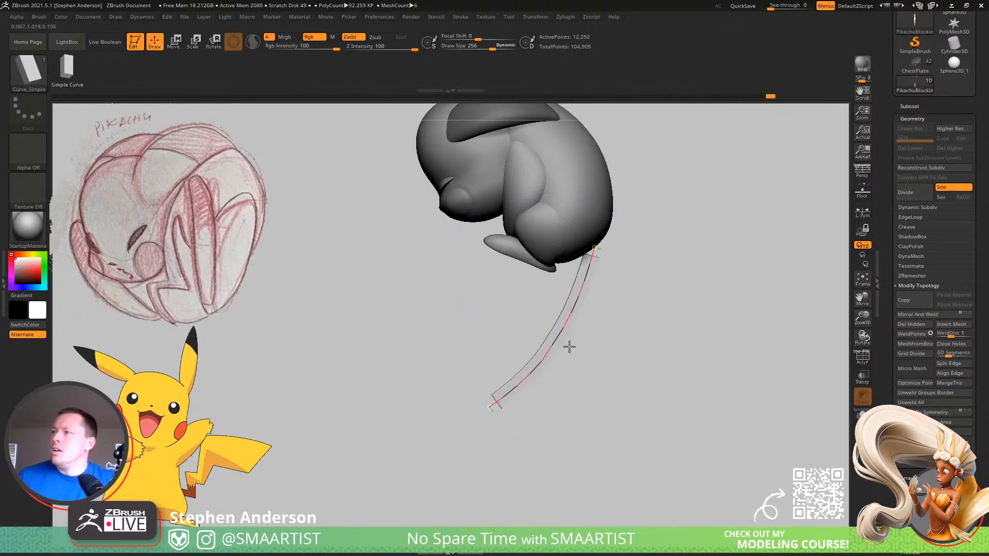
mouse_move(493, 407)
left_mouse_down()
mouse_move(373, 358)
mouse_move(346, 324)
mouse_move(355, 302)
mouse_move(545, 269)
mouse_move(487, 270)
mouse_move(530, 293)
left_mouse_up()
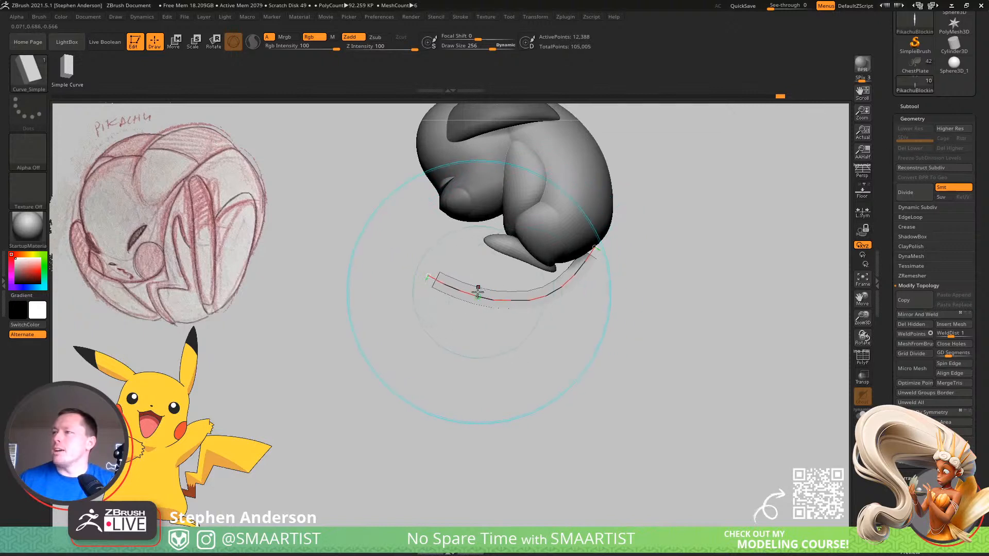
Adjust and smooth the tail curve into an even arc running under the body and feet
mouse_move(553, 289)
left_mouse_down()
mouse_move(607, 283)
mouse_move(583, 305)
mouse_move(625, 345)
mouse_move(528, 348)
left_mouse_up()
left_click(540, 344)
left_click_drag(392, 337, 394, 349)
left_click_drag(541, 343, 543, 354)
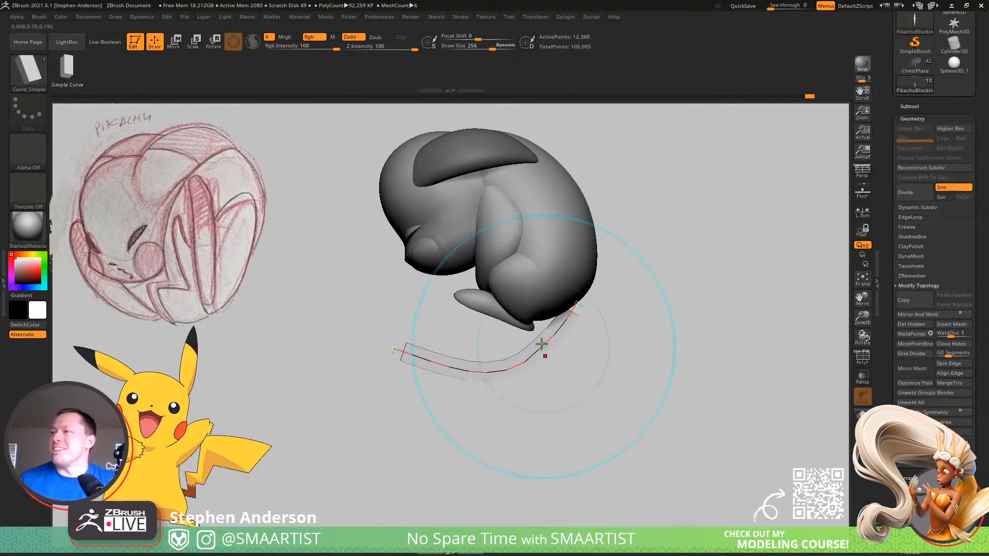
left_click_drag(483, 365, 436, 372, "shift")
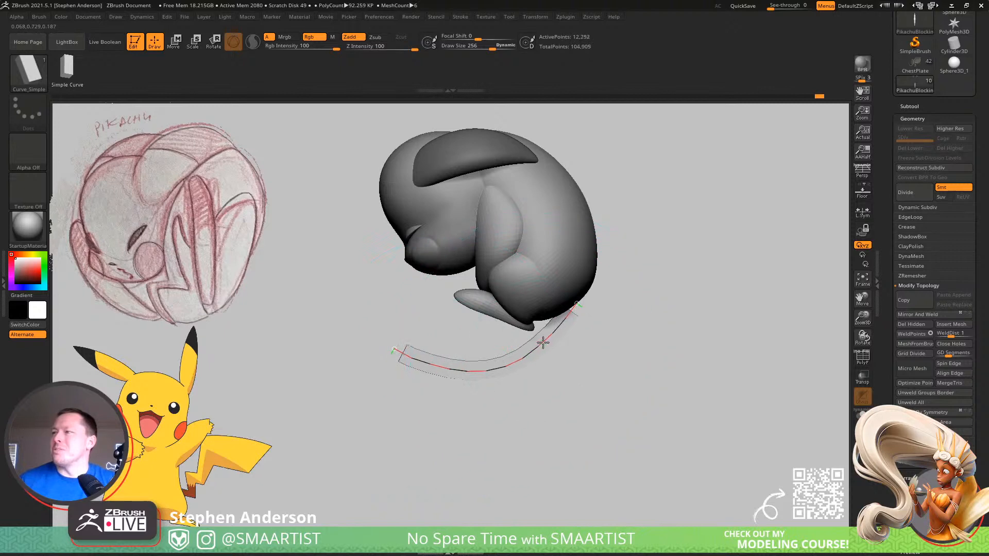
left_click_drag(626, 332, 664, 323)
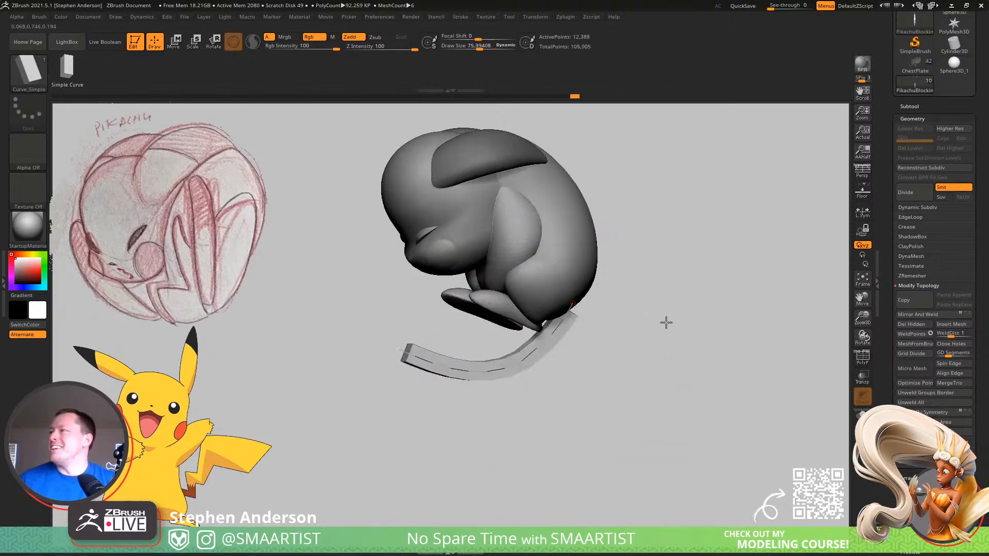
Separate the tail strip from the ears into its own subtool with Split Unmasked Points
left_click_drag(597, 227, 669, 232)
mouse_move(746, 287)
left_mouse_down()
mouse_move(669, 274)
mouse_move(685, 275)
left_mouse_up()
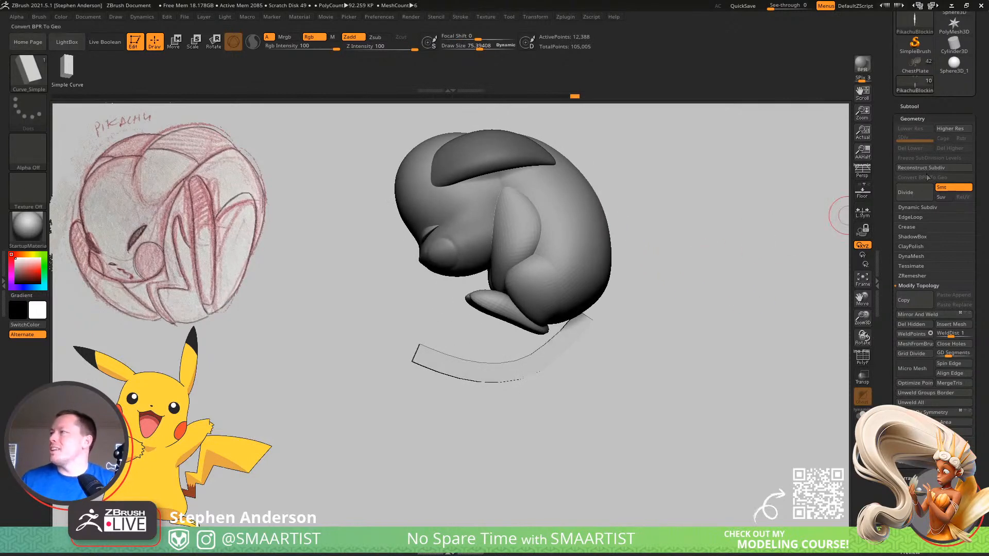
left_click(910, 107)
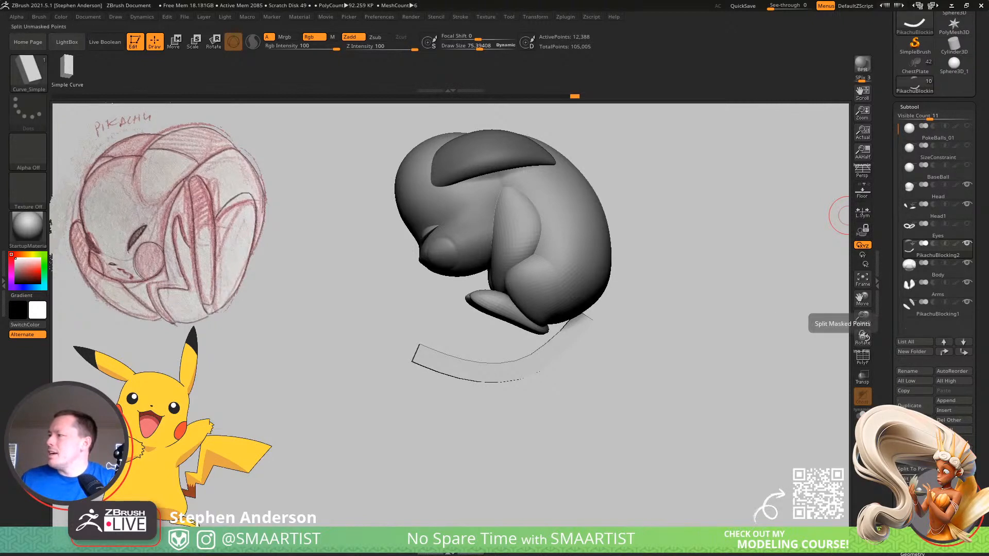
left_click(909, 479)
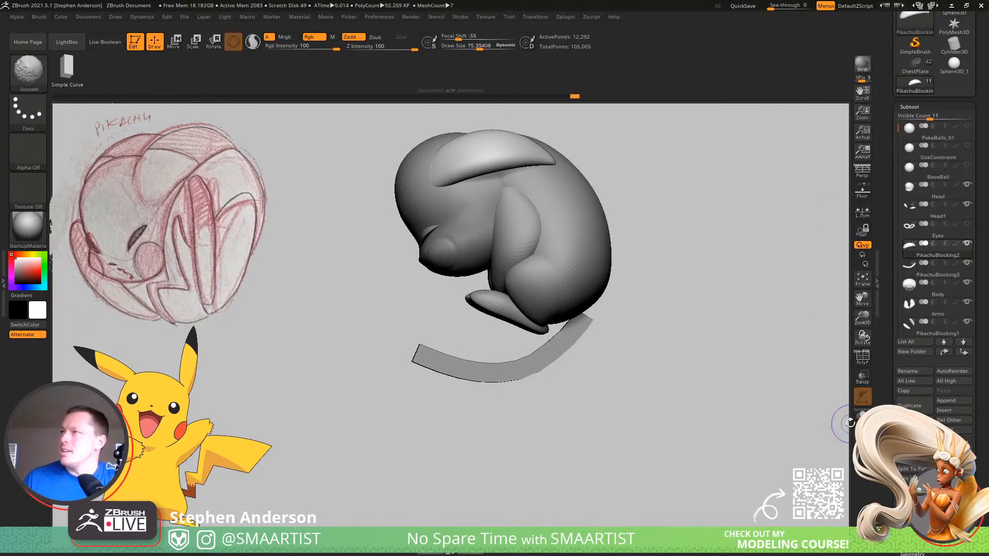
Show the wireframe on the ears and rename their subtool to Ears
key("shift+f")
left_click(912, 370)
type("Ea")
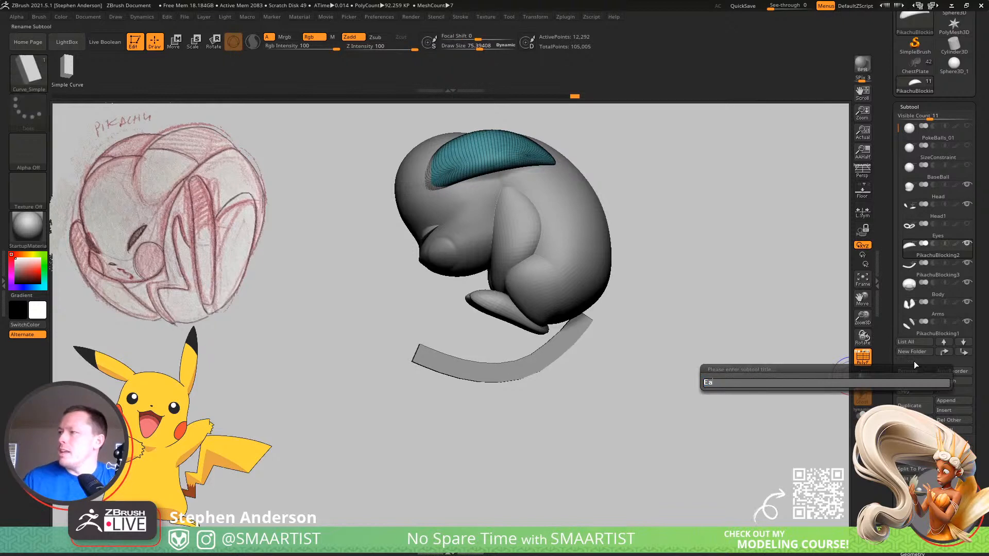
type("rs")
key("Return")
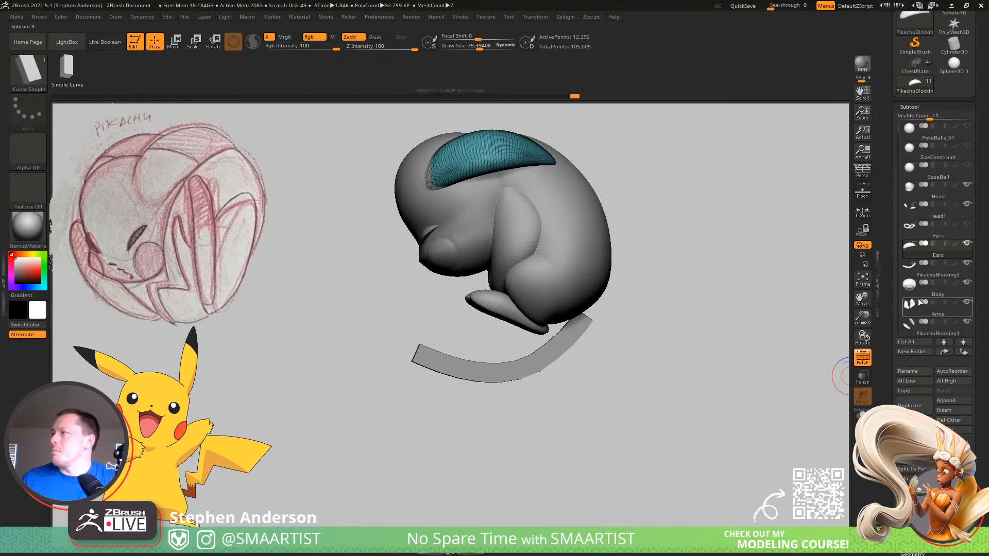
Rename the tail strip's subtool to Tail and move it to the end of the subtool list
left_click(945, 276)
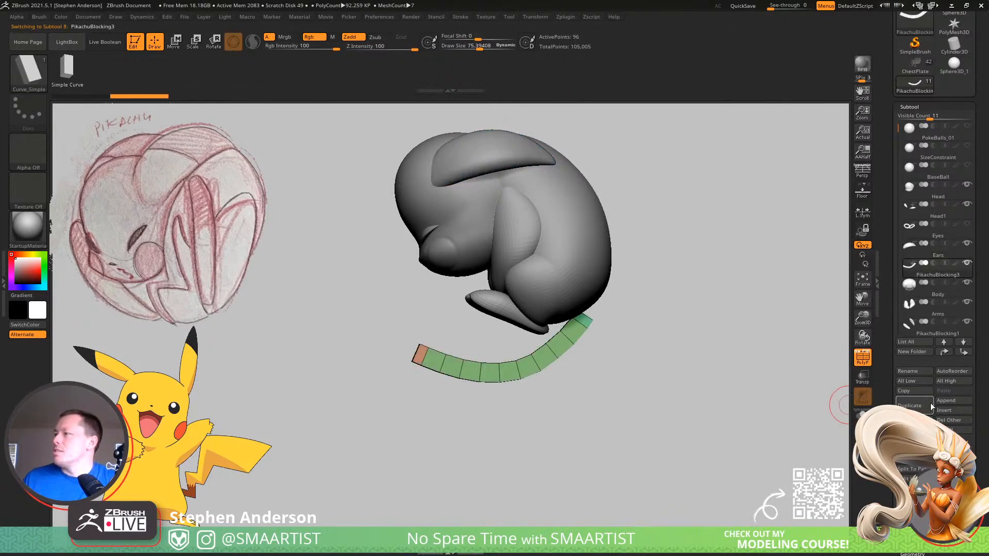
left_click(922, 370)
type("Tail")
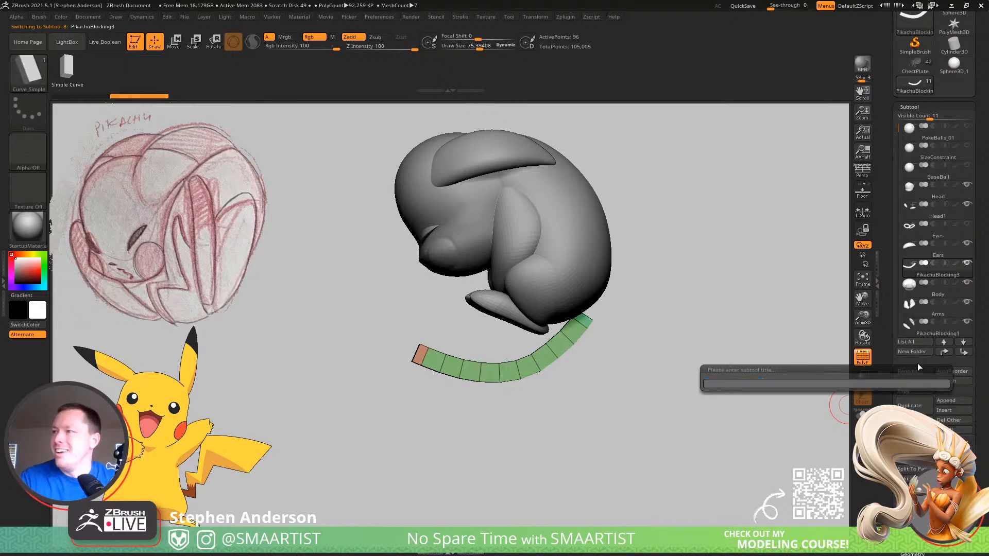
key("Return")
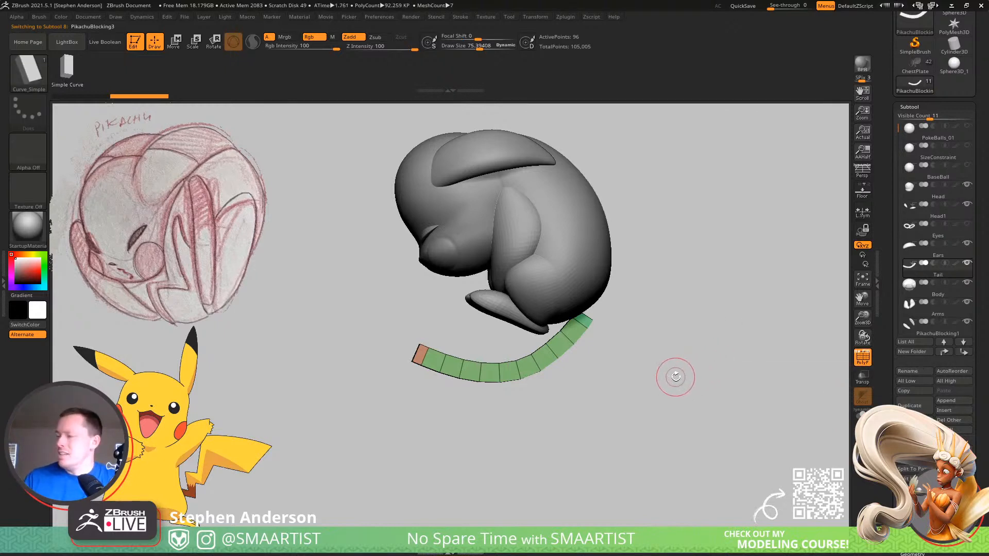
key("ctrl")
key("ctrl+Down")
key("ctrl+Down")
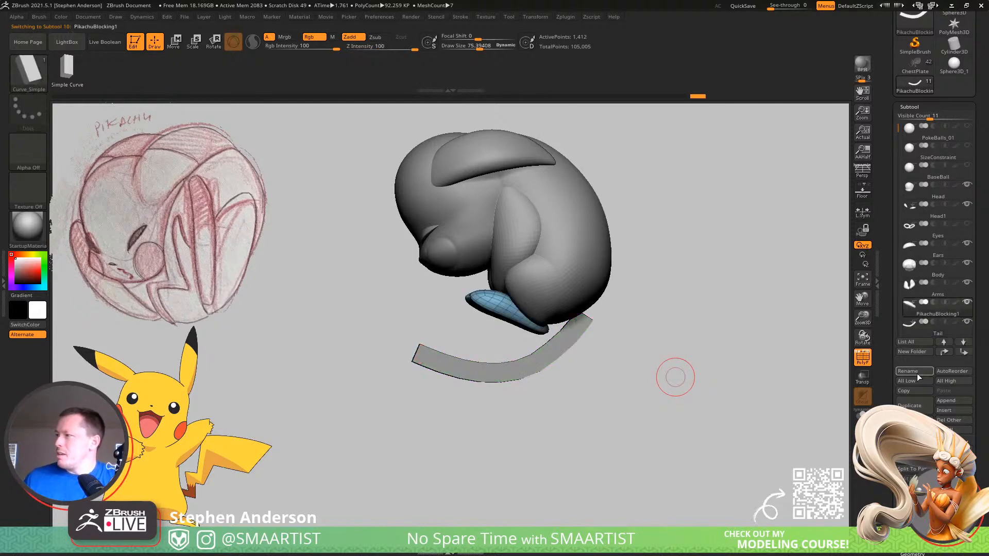
Rename the feet's subtool to Feet
left_click(916, 372)
type("Feet")
key("Return")
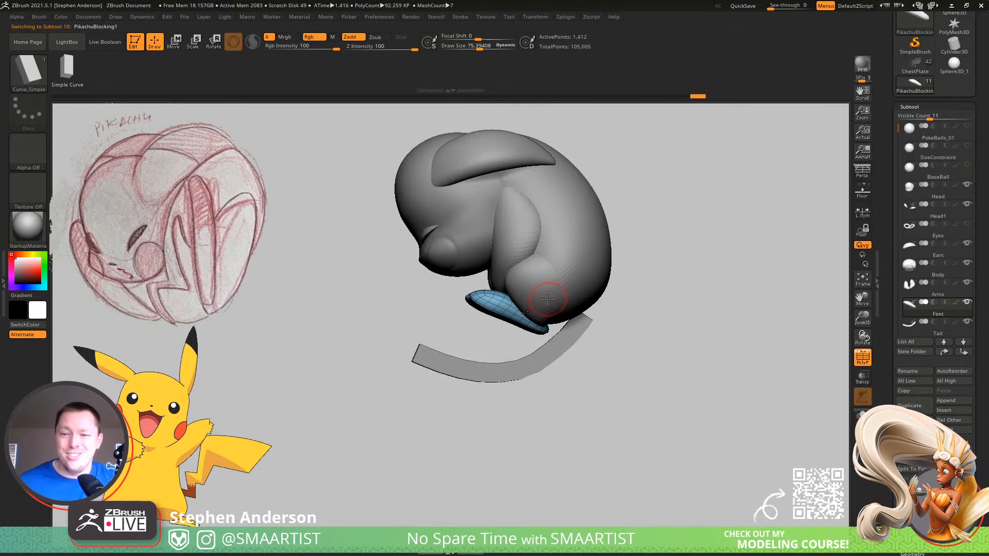
Push the upper sides of the Body outward from behind with the Move brush, and hide the wireframe
left_click_drag(613, 265, 547, 292, "shift")
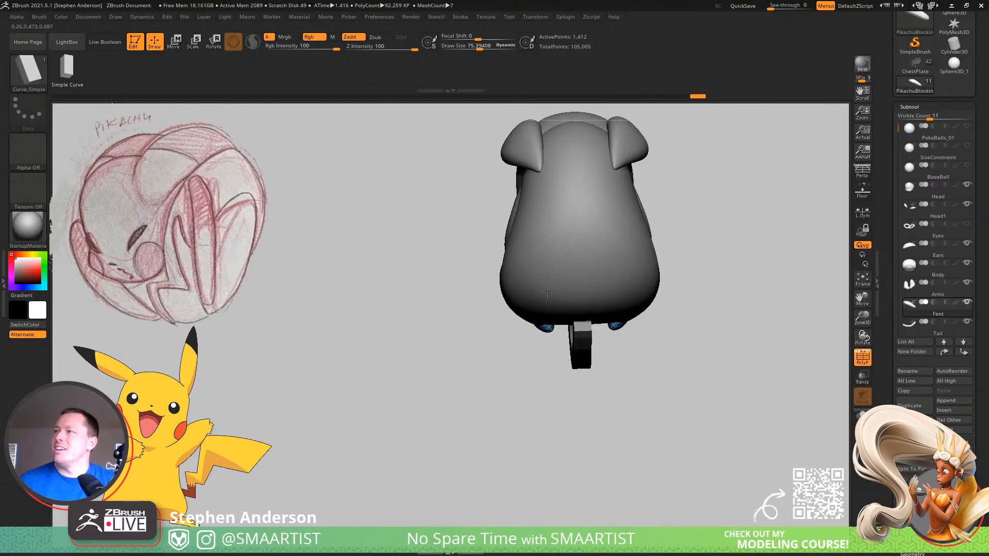
left_click(582, 286, "alt")
left_click_drag(478, 289, 523, 279)
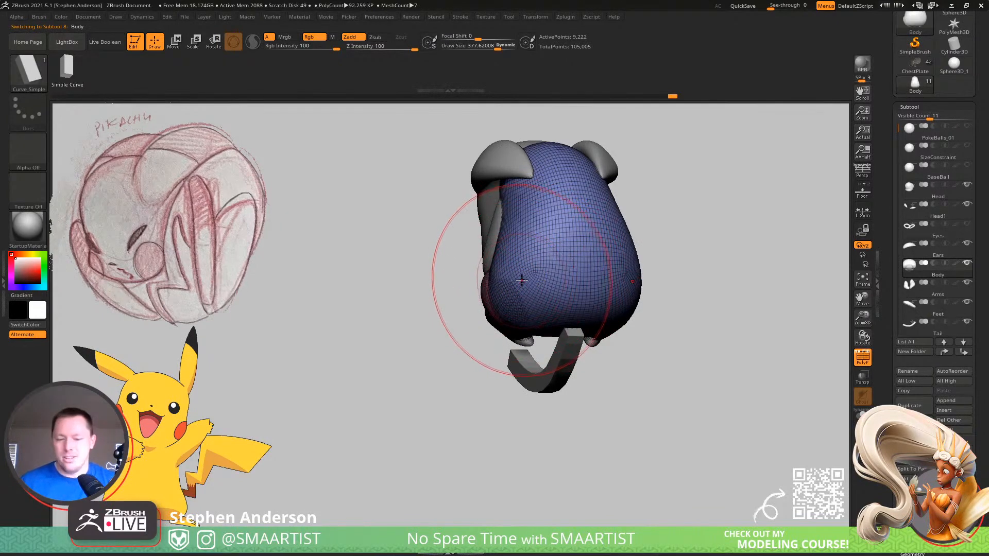
key("b")
key("m")
key("v")
right_click_drag(509, 287, 527, 212)
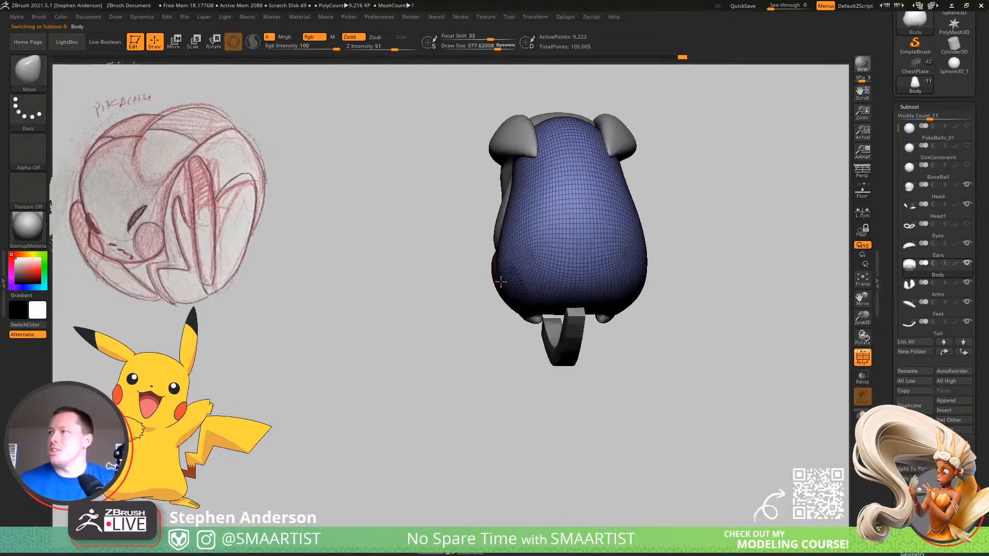
left_click_drag(517, 189, 497, 188)
mouse_move(521, 206)
right_mouse_down()
mouse_move(603, 201)
mouse_move(576, 217)
mouse_move(615, 210)
mouse_move(570, 281)
mouse_move(385, 282)
mouse_move(369, 269)
right_mouse_up()
key("shift+f")
mouse_move(380, 317)
right_mouse_down()
mouse_move(420, 346)
mouse_move(386, 315)
right_mouse_up()
right_click_drag(400, 256, 420, 248)
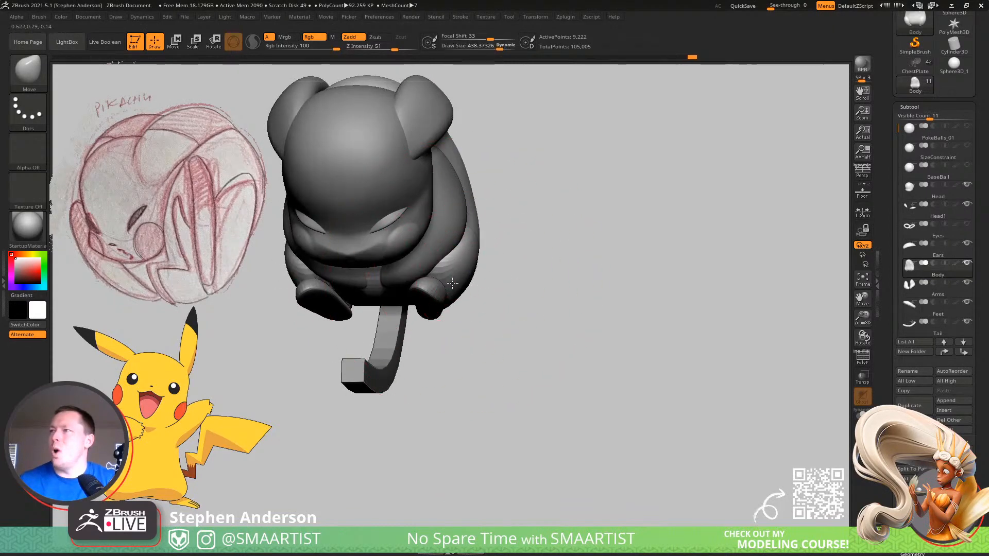
Try to pull the Head's forehead outline outward with the Move brush
mouse_move(434, 287)
right_mouse_down()
mouse_move(428, 332)
mouse_move(422, 324)
mouse_move(473, 292)
mouse_move(542, 374)
right_mouse_up()
left_click(427, 334, "alt")
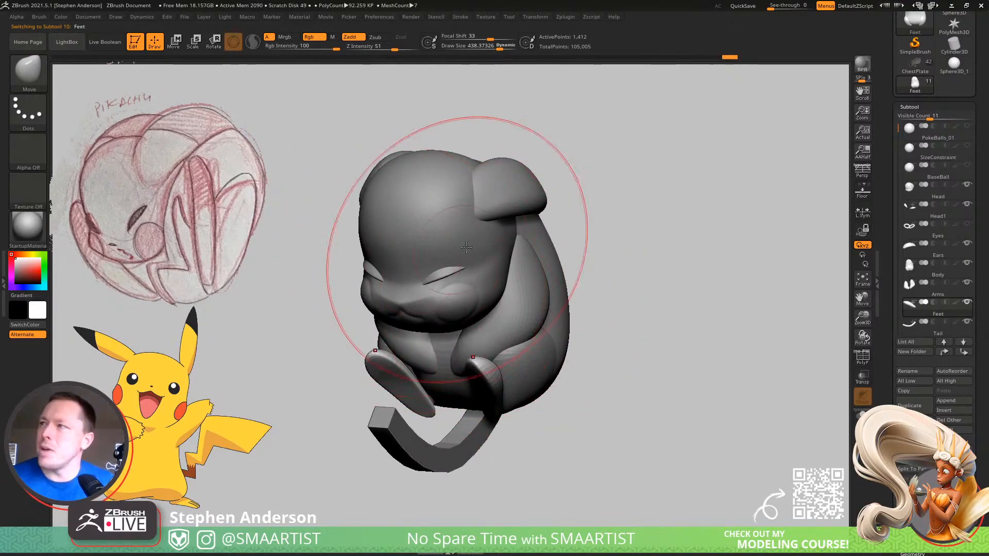
right_click_drag(466, 248, 412, 249)
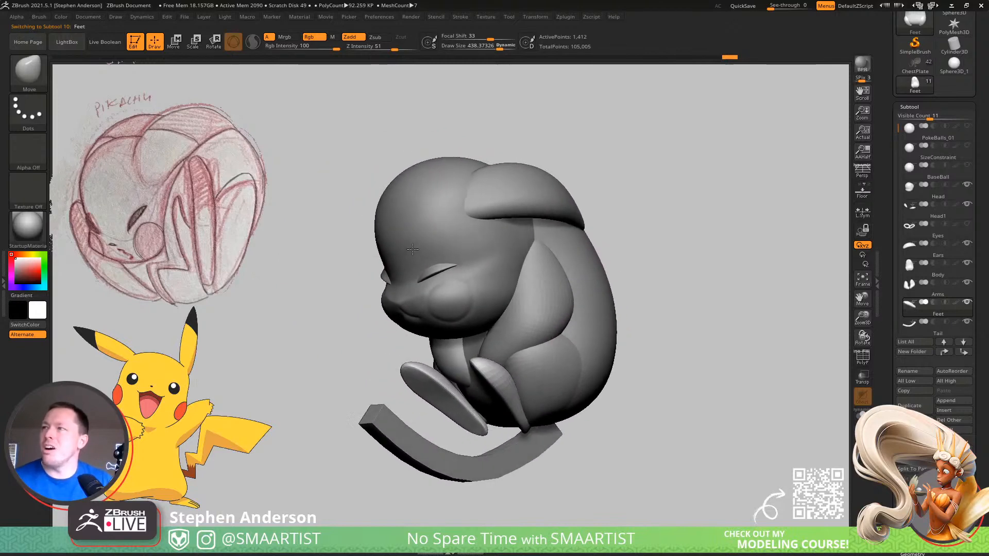
left_click(381, 213, "alt")
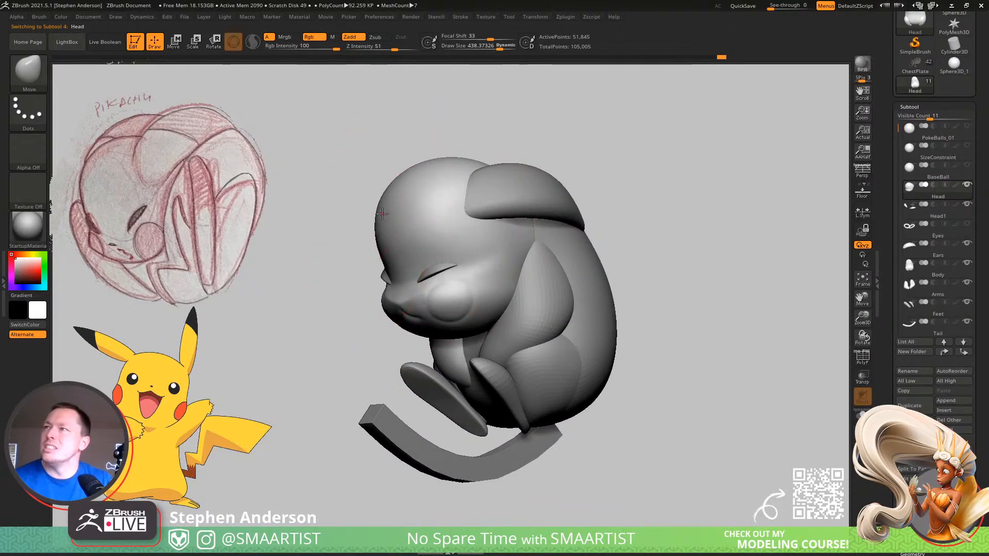
mouse_move(391, 217)
left_mouse_down()
mouse_move(402, 223)
mouse_move(377, 216)
left_mouse_up()
key("ctrl+z")
key("s")
mouse_move(382, 220)
right_mouse_down()
mouse_move(438, 206)
mouse_move(410, 217)
mouse_move(360, 206)
mouse_move(468, 256)
mouse_move(458, 249)
mouse_move(476, 242)
mouse_move(536, 258)
mouse_move(507, 239)
right_mouse_up()
key("s")
left_click_drag(495, 238, 480, 241)
key("shift")
right_click_drag(477, 224, 563, 291)
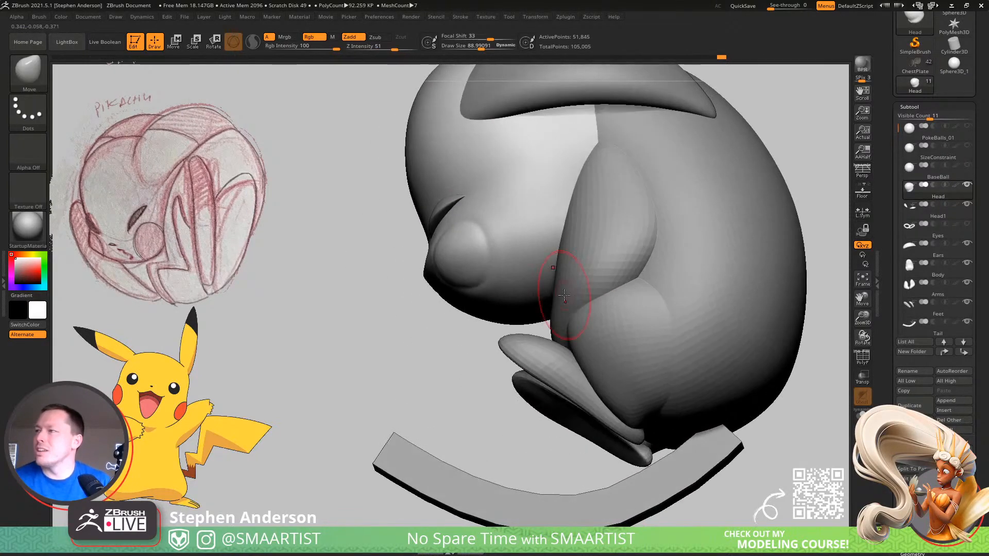
Raise and slim the hands of the Arms subtool beneath the chin with the Move brush
left_click(564, 297, "alt")
key("s")
mouse_move(555, 312)
left_mouse_down()
mouse_move(564, 315)
mouse_move(557, 333)
left_mouse_up()
key("s")
mouse_move(529, 322)
right_mouse_down()
mouse_move(479, 340)
mouse_move(510, 356)
mouse_move(480, 344)
right_mouse_up()
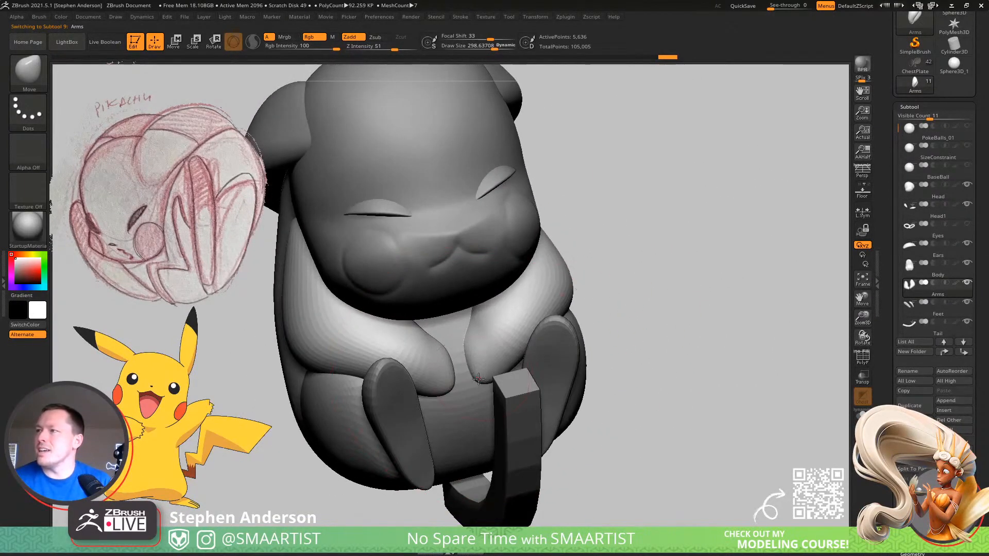
key("s")
left_click_drag(477, 333, 468, 333)
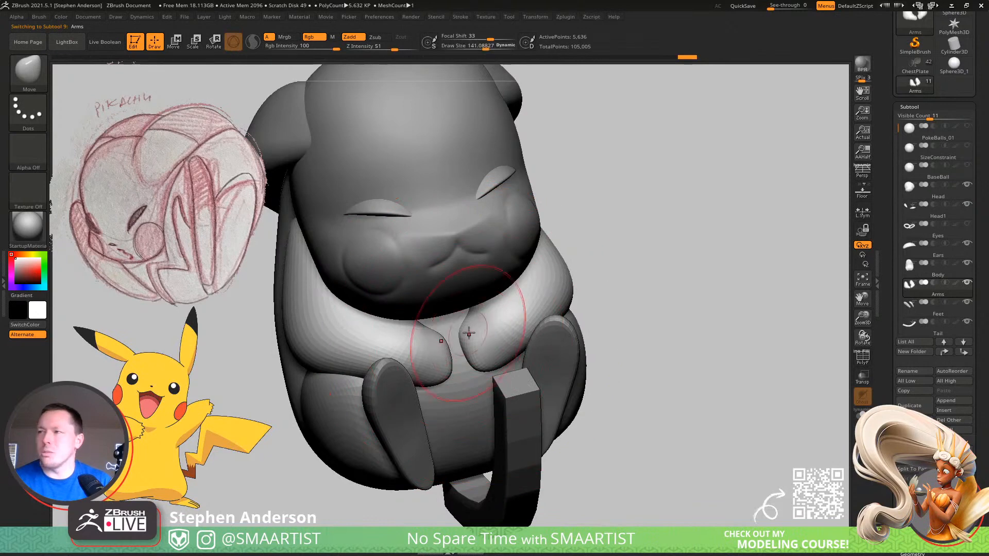
Reposition parts of the Arms with the Move gizmo, inverting the arm mask, and clear the mask
key("w")
right_click_drag(514, 326, 558, 307)
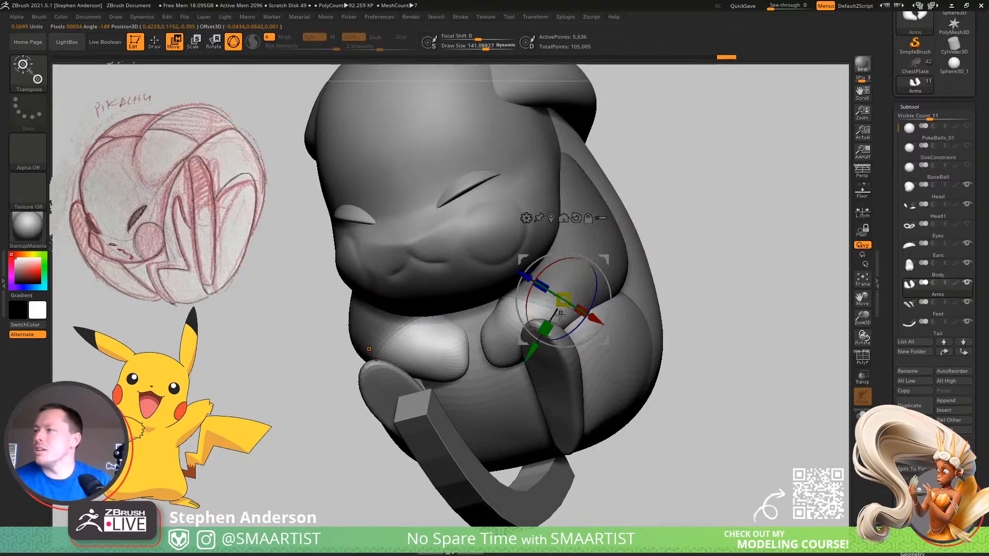
key("q")
key("ctrl")
left_click(699, 234, "ctrl")
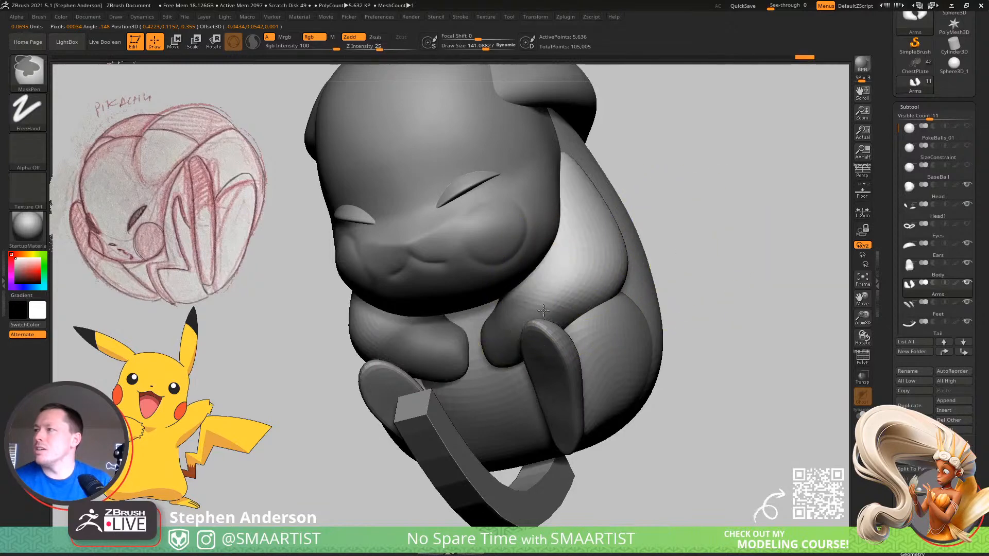
left_click(682, 262, "ctrl")
key("w")
mouse_move(604, 287)
right_mouse_down()
mouse_move(608, 251)
mouse_move(669, 252)
mouse_move(664, 206)
right_mouse_up()
key("q")
mouse_move(626, 211)
right_mouse_down()
mouse_move(669, 232)
mouse_move(644, 243)
mouse_move(649, 249)
mouse_move(542, 284)
mouse_move(569, 268)
mouse_move(554, 273)
right_mouse_up()
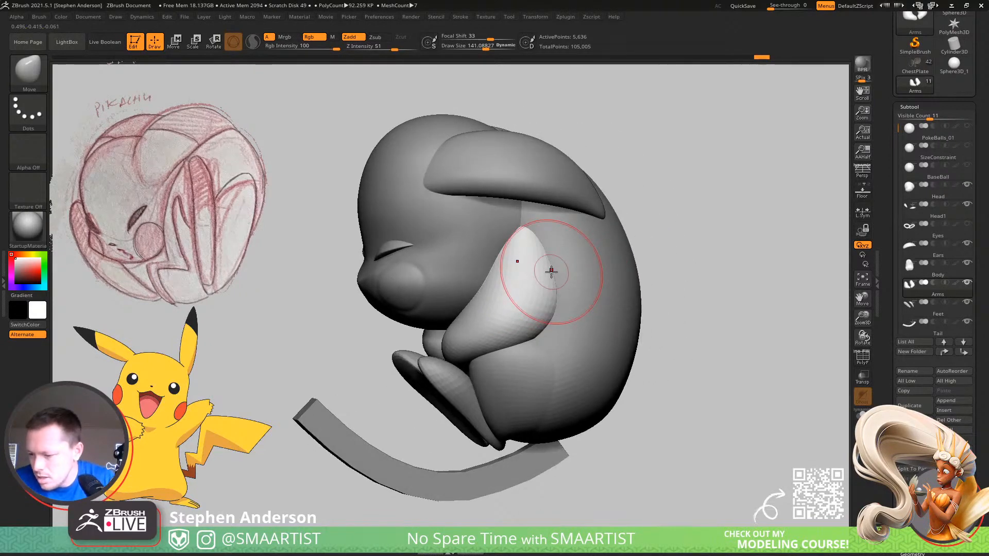
Broaden and round the shoulders of the Arms with the Move brush, raising the draw size to about 582
right_click_drag(551, 251, 551, 262)
key("space")
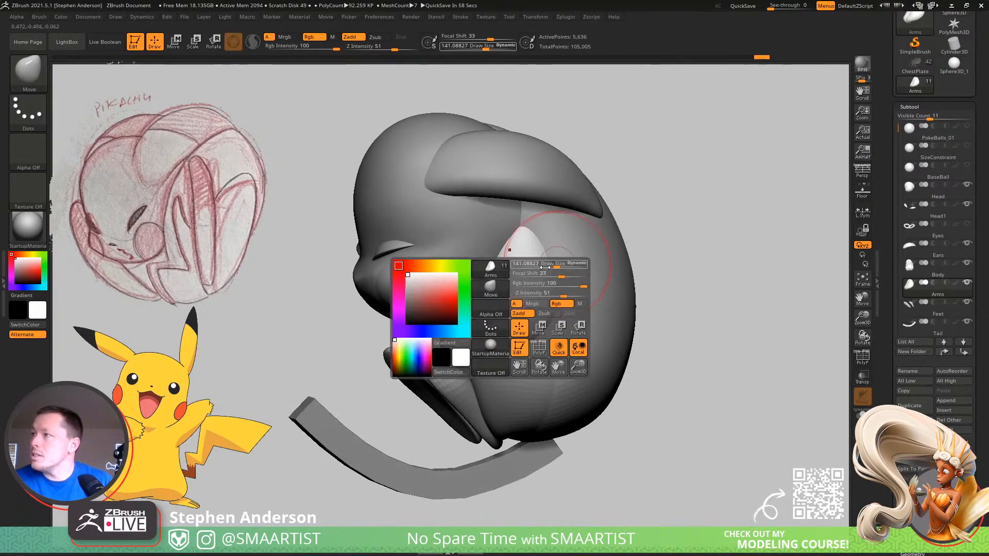
key("s")
left_click_drag(547, 264, 552, 264)
mouse_move(574, 238)
right_mouse_down()
mouse_move(550, 256)
mouse_move(544, 213)
right_mouse_up()
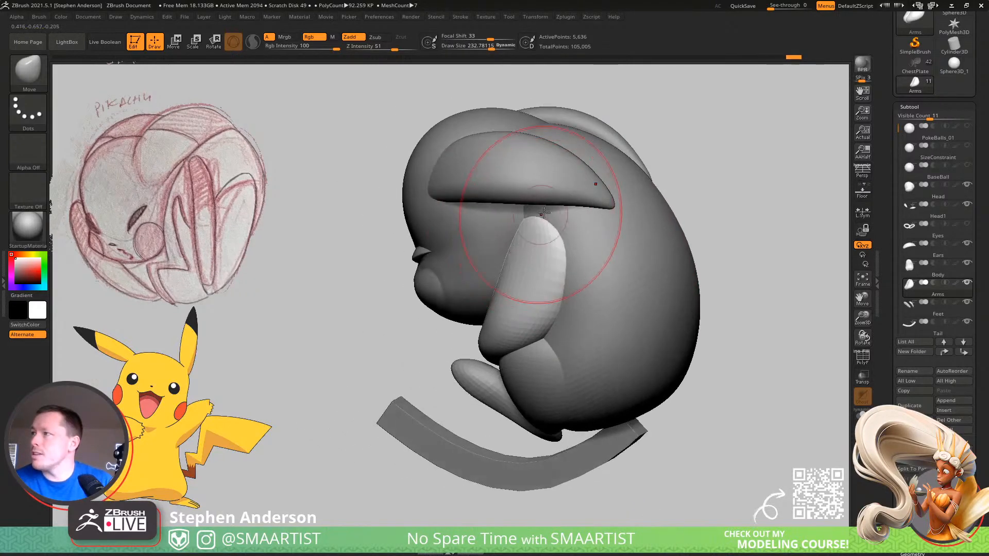
mouse_move(596, 283)
right_mouse_down()
mouse_move(623, 258)
mouse_move(660, 244)
right_mouse_up()
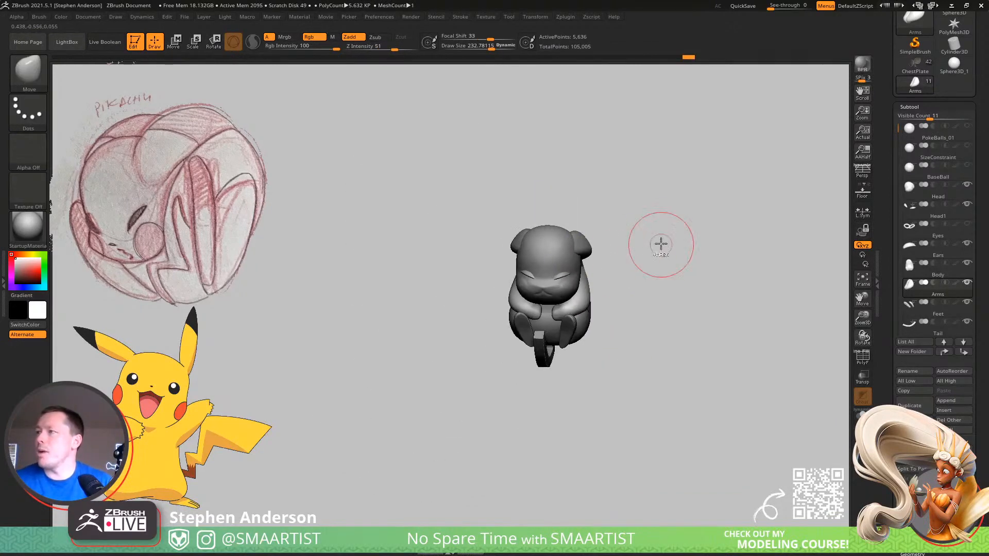
mouse_move(586, 256)
right_mouse_down("ctrl")
mouse_move(574, 309)
mouse_move(552, 286)
right_mouse_up("ctrl")
key("bracketright")
key("bracketright")
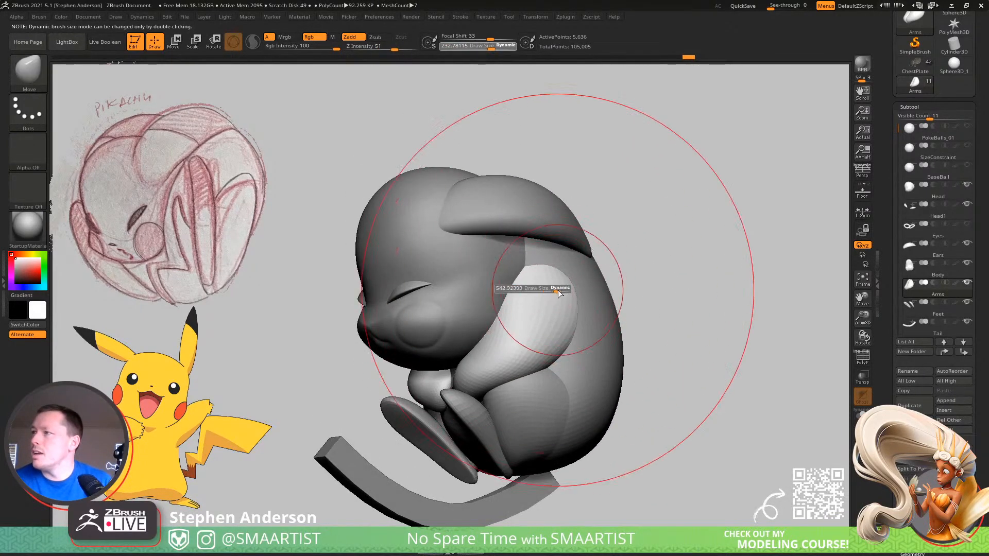
right_click_drag(735, 336, 635, 270, "ctrl")
key("shift+f")
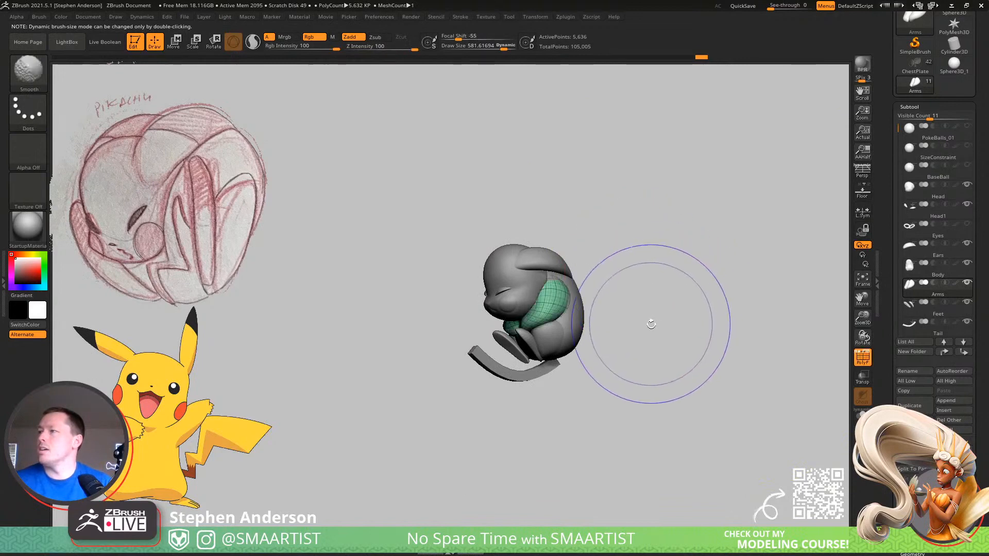
key("shift+f")
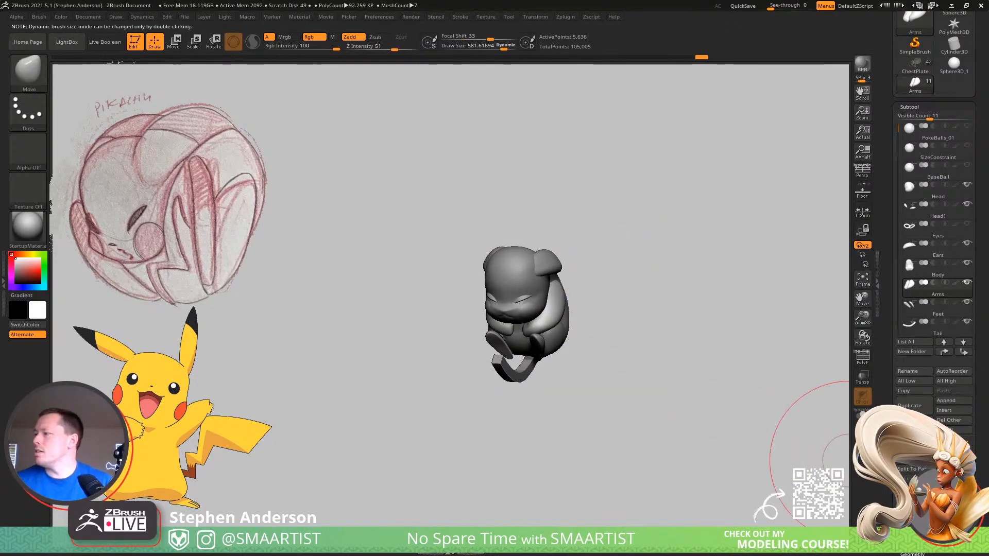
Open the Modify Topology geometry options and check the figure from the front
scroll(982, 468, "down", 10)
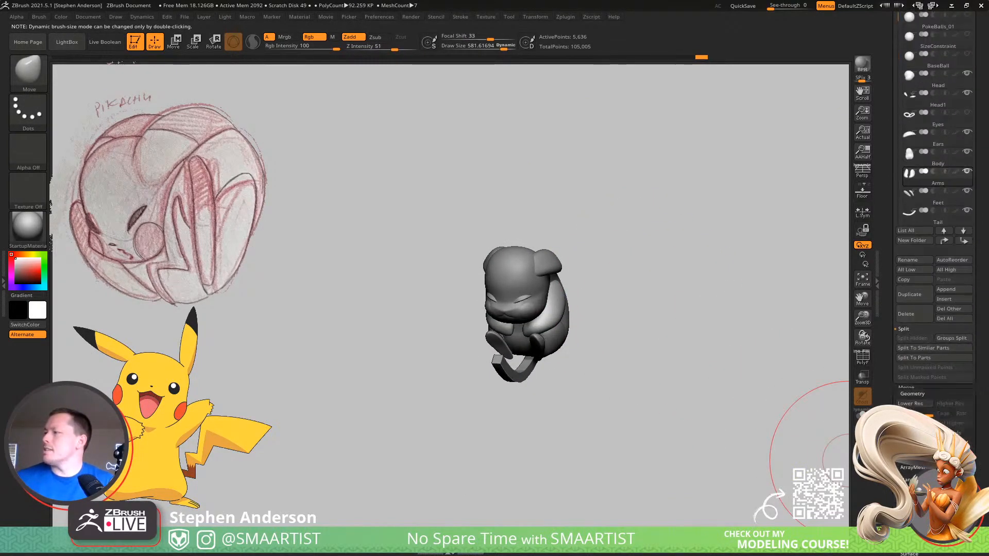
left_click(918, 38)
right_click_drag(636, 268, 587, 340)
right_click_drag(587, 340, 623, 311)
mouse_move(623, 311)
right_mouse_down("ctrl")
mouse_move(576, 310)
mouse_move(653, 294)
mouse_move(561, 303)
mouse_move(627, 317)
mouse_move(623, 351)
mouse_move(595, 283)
mouse_move(632, 297)
mouse_move(593, 306)
right_mouse_up("ctrl")
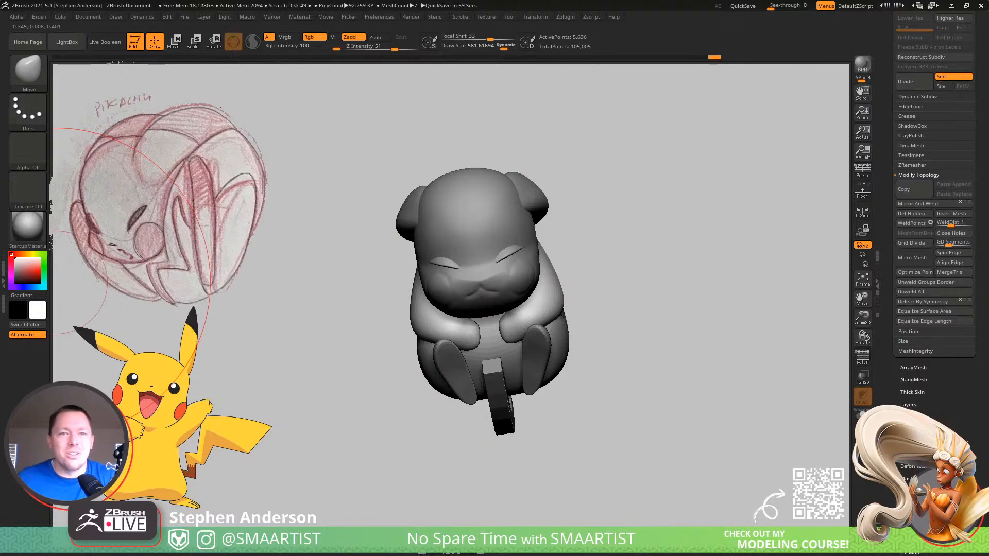
View the Pikachu trading card image in the browser, return to ZBrush and examine the sculpt from the front, side and back
key("alt+Tab")
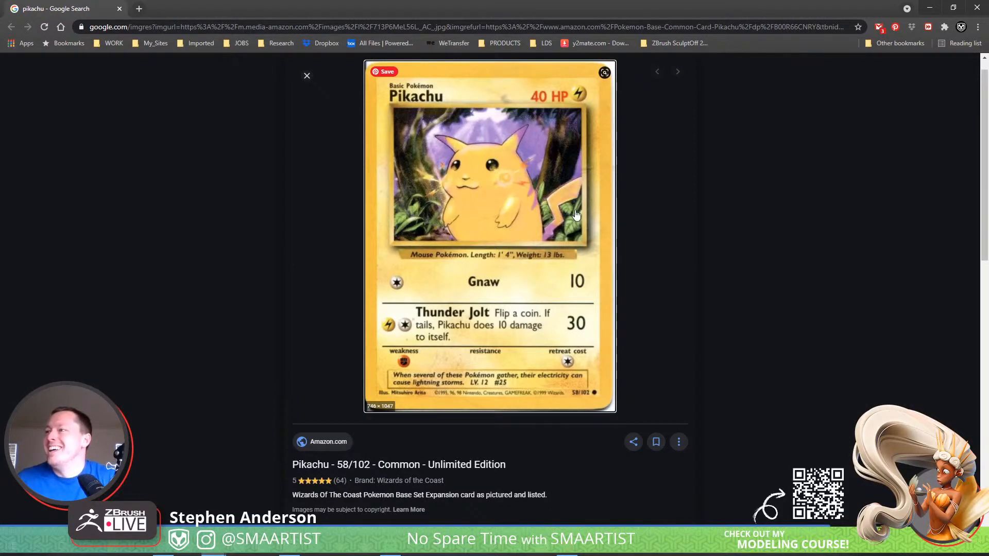
left_click(980, 8)
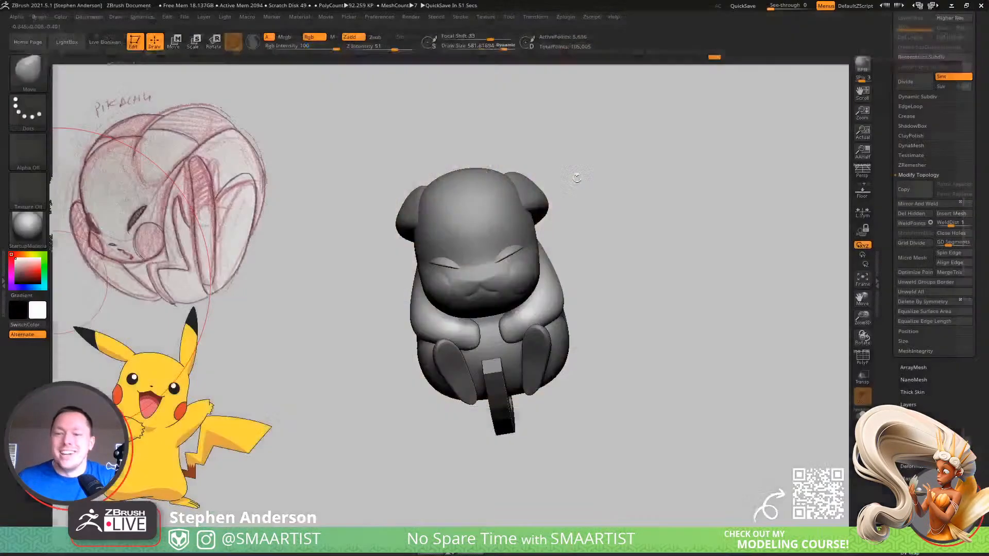
left_click_drag(620, 349, 637, 301)
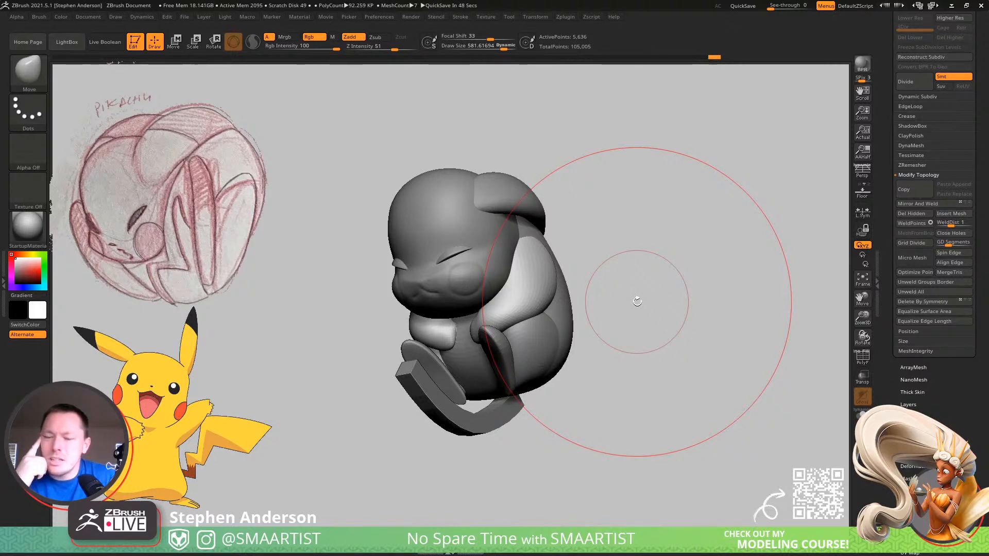
mouse_move(525, 281)
right_mouse_down()
mouse_move(587, 267)
mouse_move(580, 201)
mouse_move(591, 148)
mouse_move(620, 170)
mouse_move(638, 258)
mouse_move(737, 241)
mouse_move(592, 258)
mouse_move(584, 276)
mouse_move(582, 263)
right_mouse_up()
left_click(483, 184, "alt")
mouse_move(484, 184)
right_mouse_down()
mouse_move(538, 183)
mouse_move(535, 193)
mouse_move(464, 183)
mouse_move(417, 155)
mouse_move(426, 176)
right_mouse_up()
mouse_move(435, 347)
right_mouse_down()
mouse_move(399, 281)
mouse_move(450, 366)
right_mouse_up()
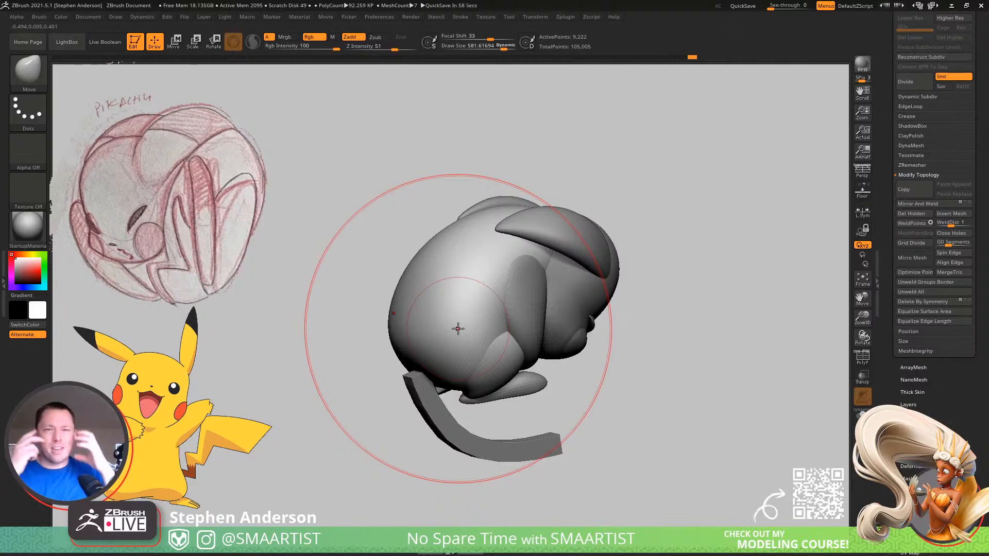
mouse_move(458, 329)
right_mouse_down()
mouse_move(521, 285)
mouse_move(596, 309)
mouse_move(624, 266)
mouse_move(580, 249)
mouse_move(532, 309)
mouse_move(528, 269)
mouse_move(535, 281)
right_mouse_up()
Select the Tail and apply Mirror And Weld to it
left_click(592, 390, "alt")
right_click_drag(593, 390, 675, 385)
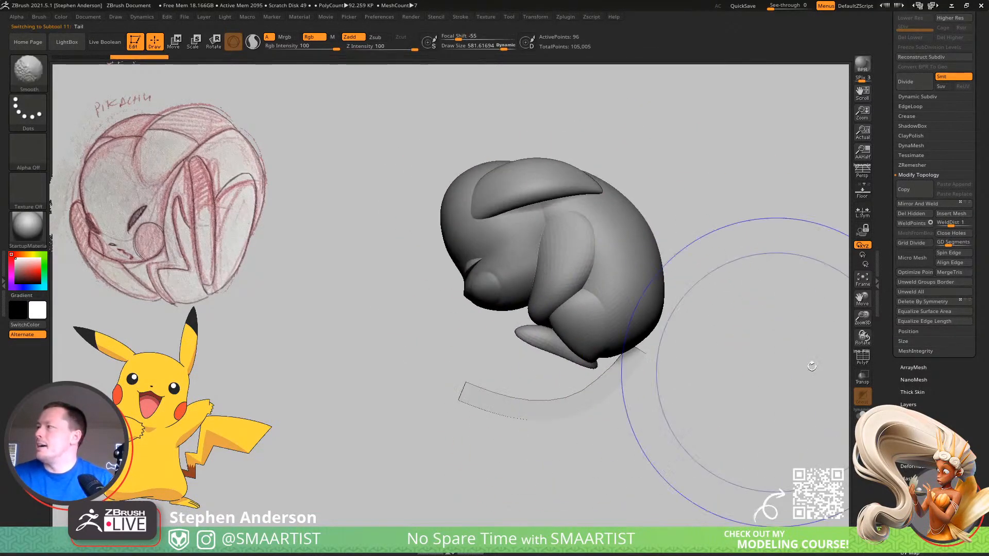
left_click(929, 203)
Tuck the Tail's base end up into the rear of the body with the Move brush, with the wireframe shown
right_click_drag(669, 334, 663, 373, "ctrl")
key("s")
left_click_drag(653, 354, 637, 356)
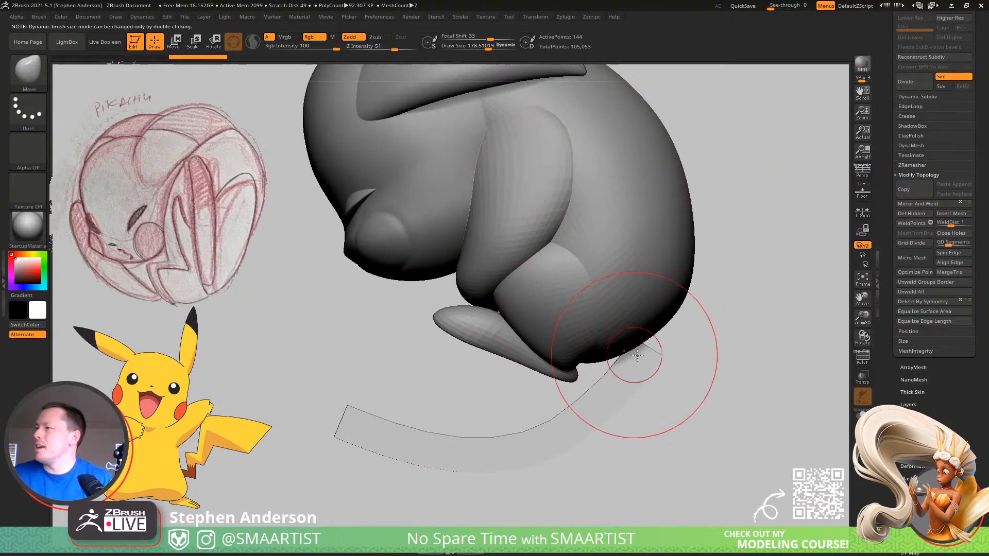
key("shift+f")
mouse_move(658, 359)
right_mouse_down()
mouse_move(696, 356)
mouse_move(660, 359)
right_mouse_up()
key("s")
mouse_move(660, 357)
left_mouse_down()
mouse_move(664, 319)
mouse_move(657, 345)
left_mouse_up()
key("s")
mouse_move(652, 348)
left_mouse_down()
mouse_move(640, 341)
mouse_move(645, 355)
left_mouse_up()
key("s")
left_click_drag(647, 353, 640, 335)
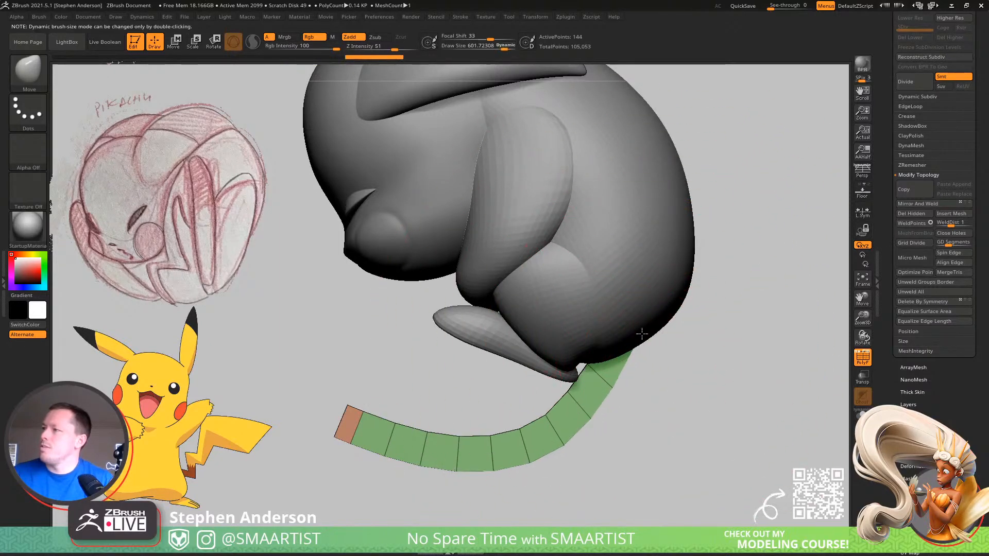
Adjust the bend in the Tail below the feet with broad Move brush strokes
left_click_drag(581, 409, 564, 406)
right_click_drag(565, 406, 587, 369, "ctrl")
mouse_move(587, 369)
right_mouse_down()
mouse_move(615, 367)
mouse_move(579, 376)
mouse_move(582, 391)
right_mouse_up()
left_click_drag(588, 415, 598, 410)
key("s")
mouse_move(599, 411)
right_mouse_down("ctrl")
mouse_move(613, 412)
mouse_move(645, 350)
right_mouse_up("ctrl")
Refine the Tail's attached end against the lower back with a draw size of about 75, and hide the wireframe
key("s")
left_click_drag(653, 338, 649, 338)
left_click_drag(634, 345, 633, 340)
right_click_drag(621, 370, 578, 368)
key("s")
left_click_drag(645, 343, 629, 343)
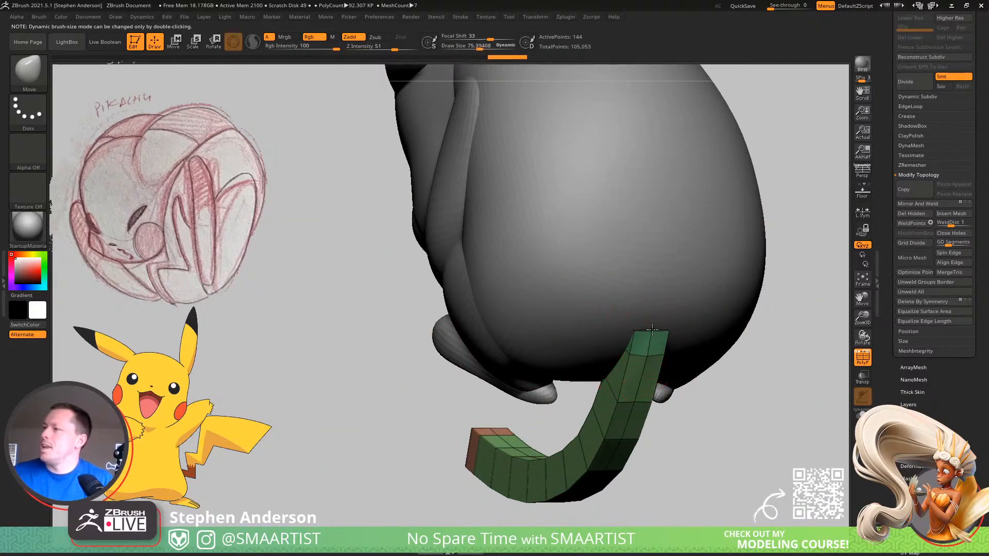
mouse_move(637, 380)
right_mouse_down()
mouse_move(667, 371)
mouse_move(635, 352)
mouse_move(640, 376)
mouse_move(612, 278)
mouse_move(627, 332)
mouse_move(594, 388)
mouse_move(499, 344)
mouse_move(675, 366)
mouse_move(628, 357)
mouse_move(501, 266)
mouse_move(611, 278)
mouse_move(631, 302)
mouse_move(589, 278)
mouse_move(658, 311)
right_mouse_up()
key("f")
key("shift+f")
mouse_move(601, 280)
right_mouse_down()
mouse_move(649, 318)
mouse_move(640, 316)
mouse_move(675, 325)
mouse_move(609, 300)
mouse_move(623, 292)
mouse_move(622, 314)
mouse_move(601, 294)
mouse_move(598, 321)
right_mouse_up()
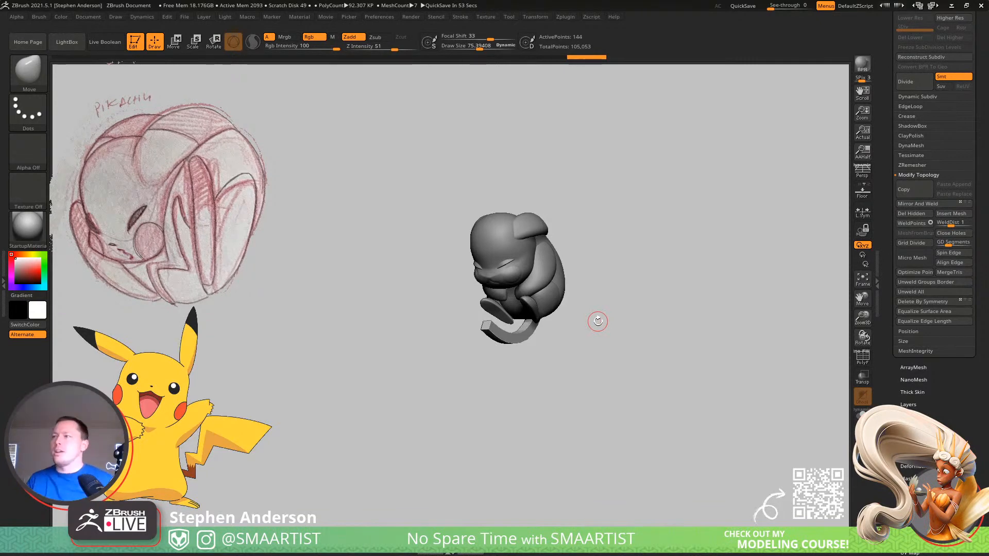
key("Print")
left_click_drag(327, 128, 531, 515)
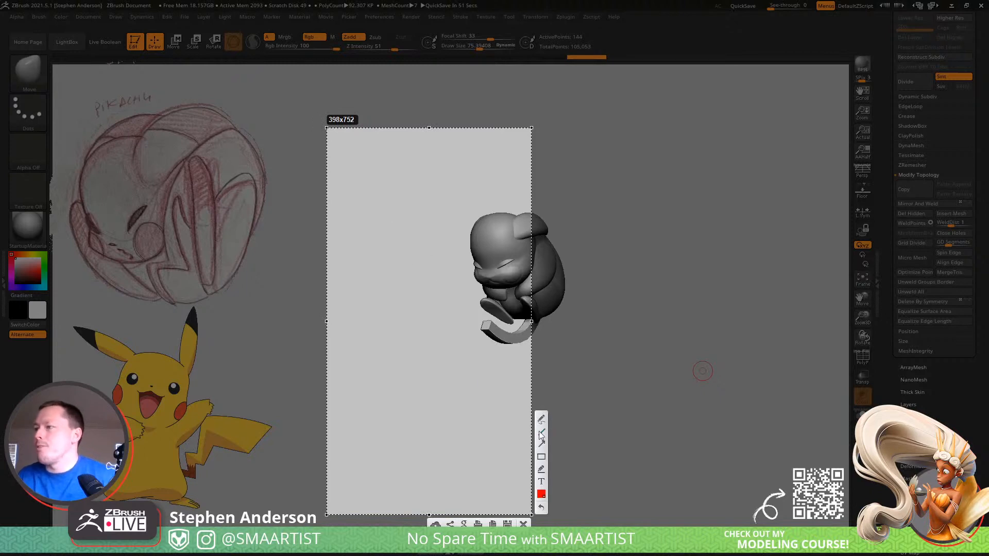
mouse_move(365, 161)
left_mouse_down()
mouse_move(363, 174)
mouse_move(365, 162)
left_mouse_up()
left_click_drag(372, 278, 359, 293)
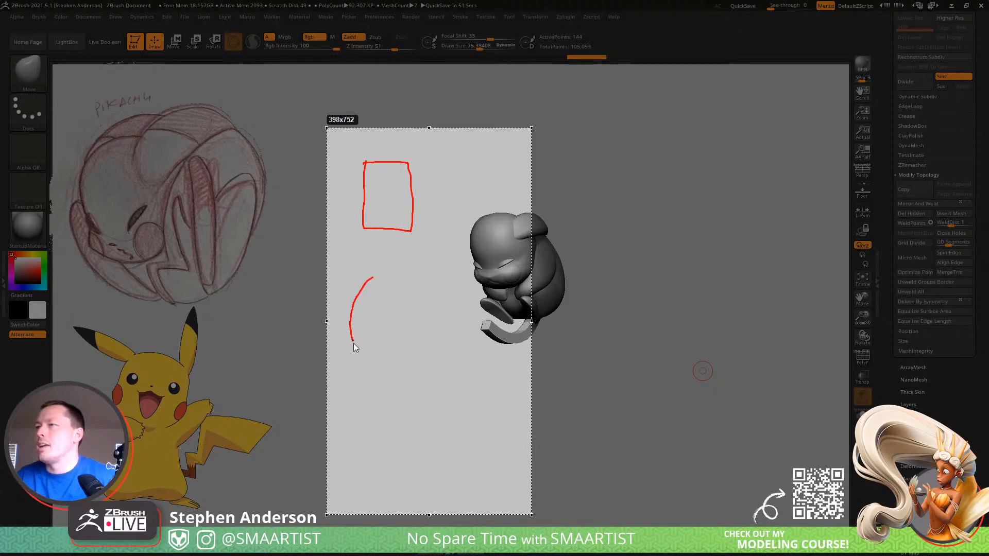
left_click_drag(379, 386, 380, 386)
left_click_drag(372, 278, 385, 277)
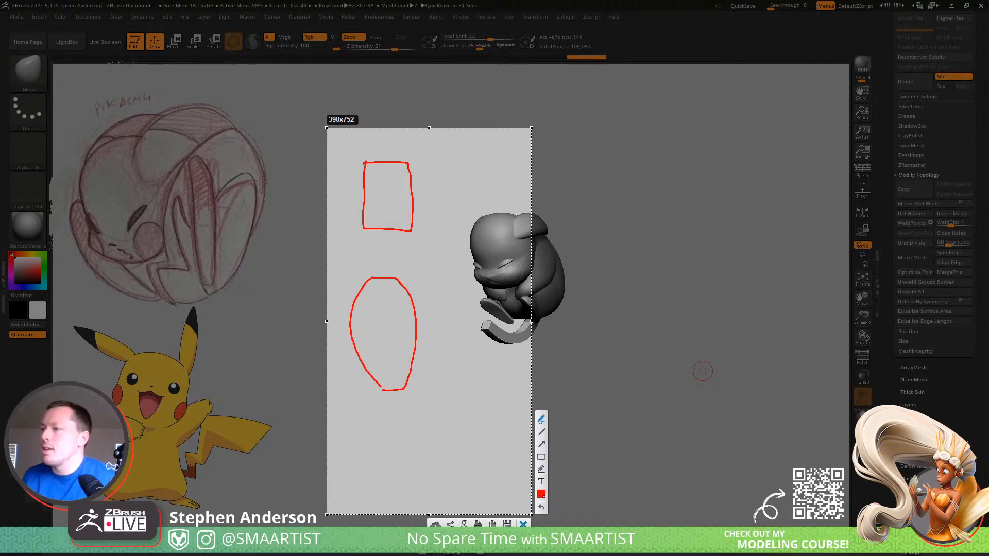
key("Escape")
Show the Tail's wireframe in side view and place the transform gizmo at its free end
left_click_drag(644, 347, 553, 323)
mouse_move(485, 324)
right_mouse_down("ctrl")
mouse_move(512, 355)
mouse_move(562, 381)
right_mouse_up("ctrl")
mouse_move(546, 386)
right_mouse_down()
mouse_move(582, 417)
mouse_move(550, 408)
right_mouse_up()
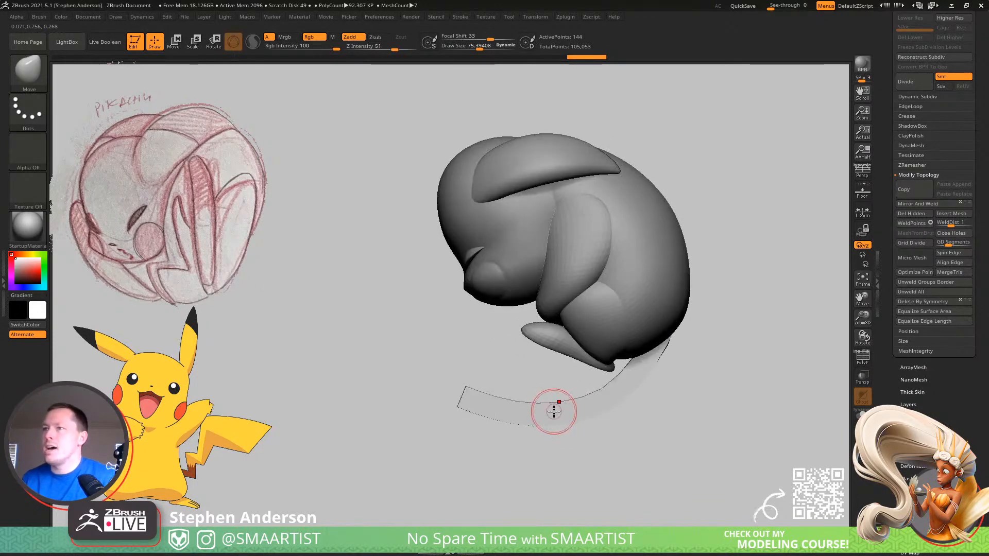
key("shift+f")
mouse_move(485, 396)
right_mouse_down("ctrl")
mouse_move(518, 402)
mouse_move(510, 354)
mouse_move(497, 354)
right_mouse_up("ctrl")
key("w")
left_click(475, 390, "ctrl")
key("q")
right_click_drag(497, 354, 532, 356, "alt")
key("w")
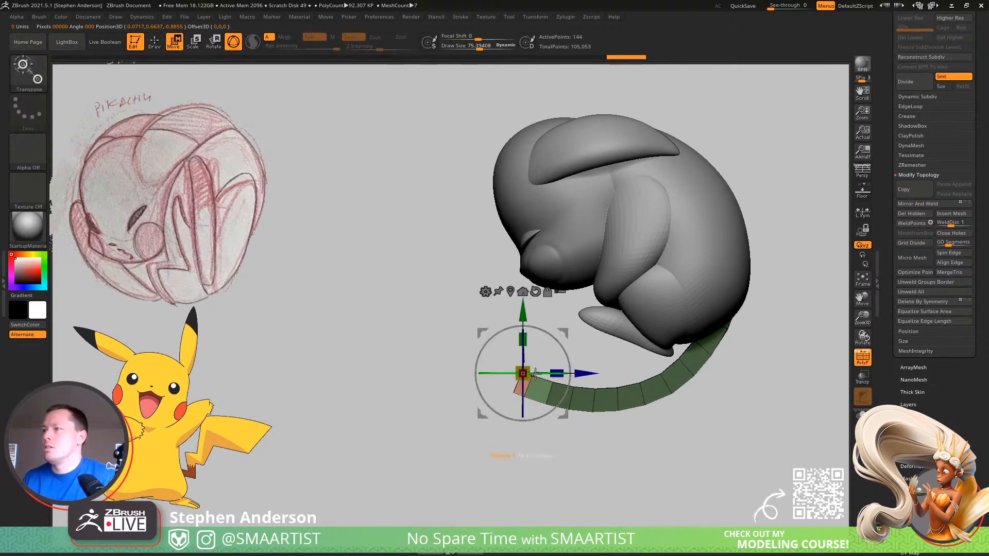
Clear the mask, thicken the Tail with the gizmo, and shift its free end up in front of the feet
left_click_drag(537, 319, 563, 332)
key("q")
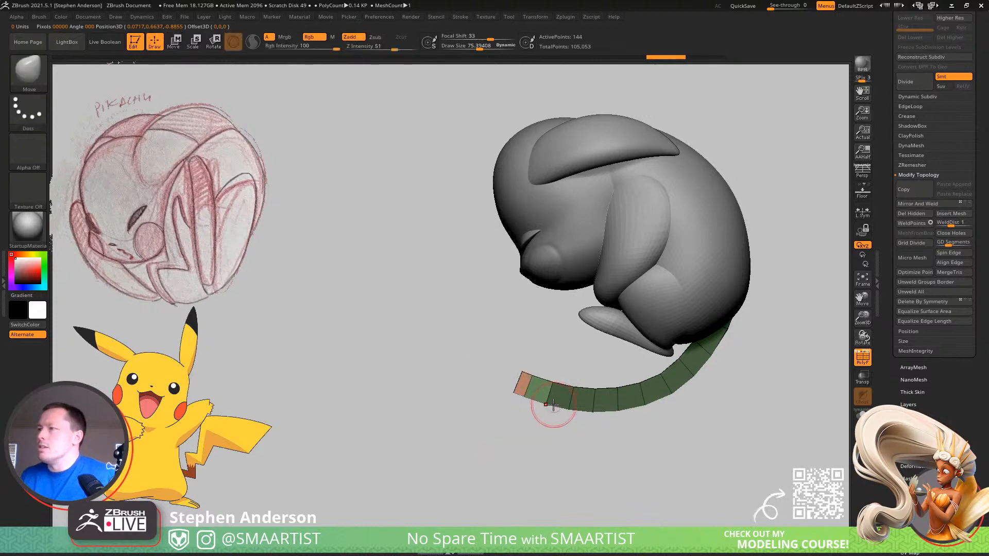
left_click(544, 424, "ctrl")
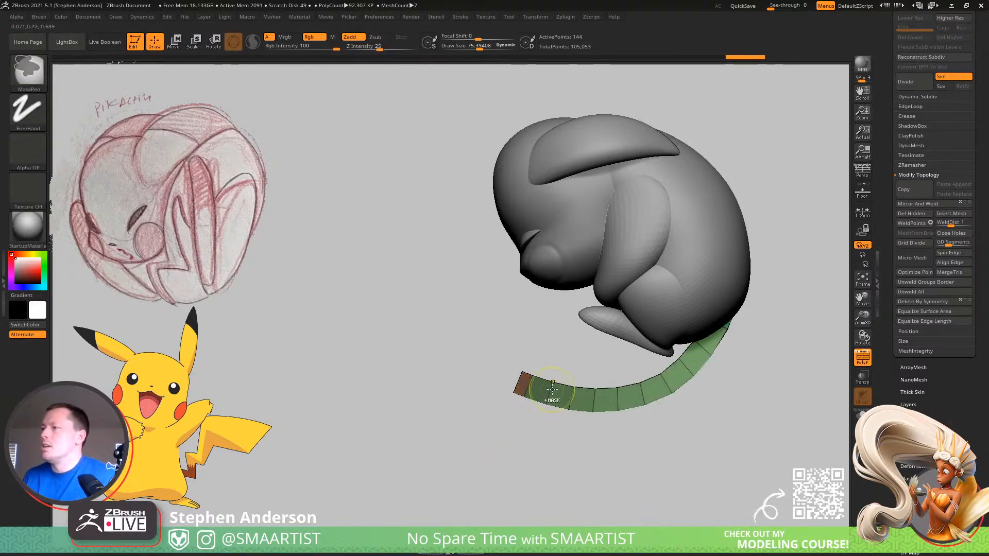
key("w")
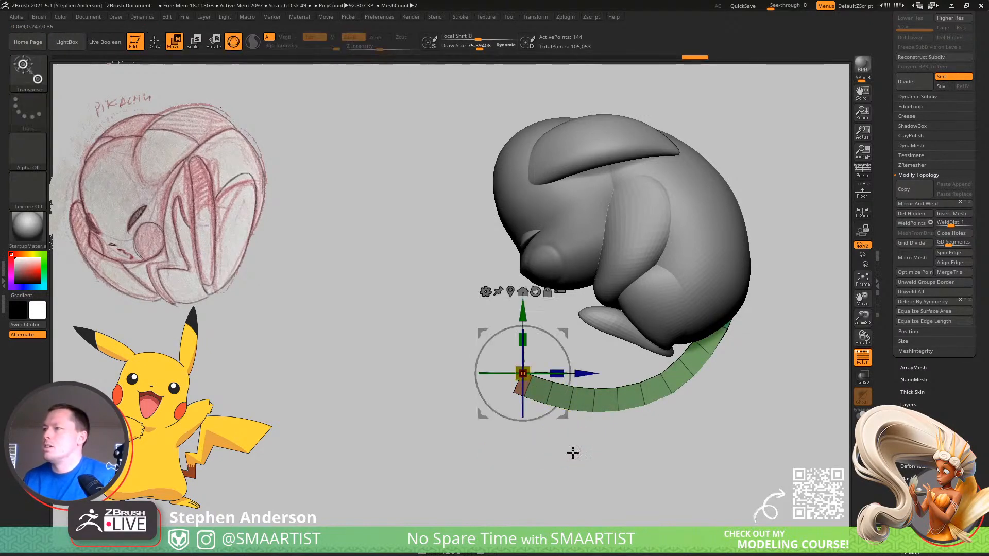
key("ctrl")
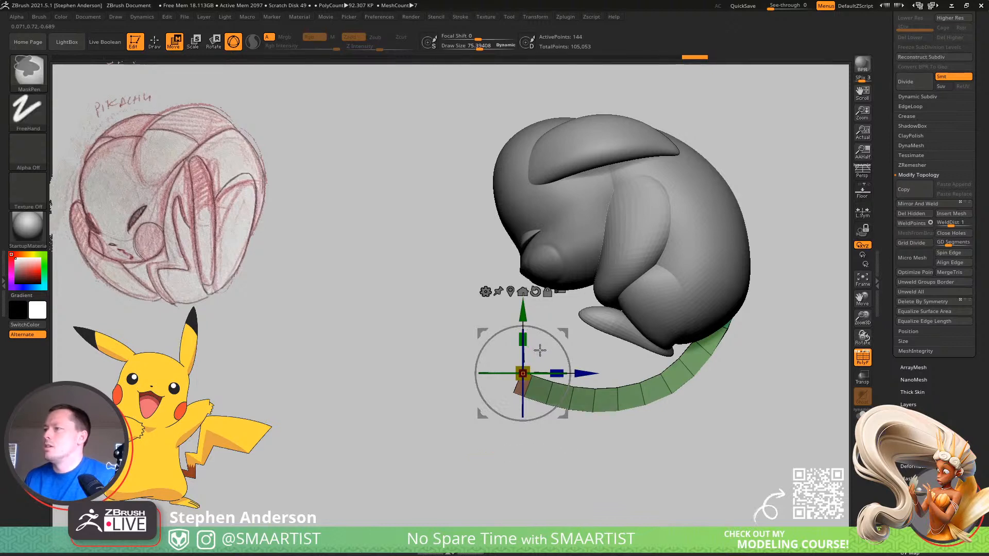
left_click(563, 459, "ctrl")
left_click_drag(523, 340, 531, 254)
left_click_drag(523, 357, 510, 287)
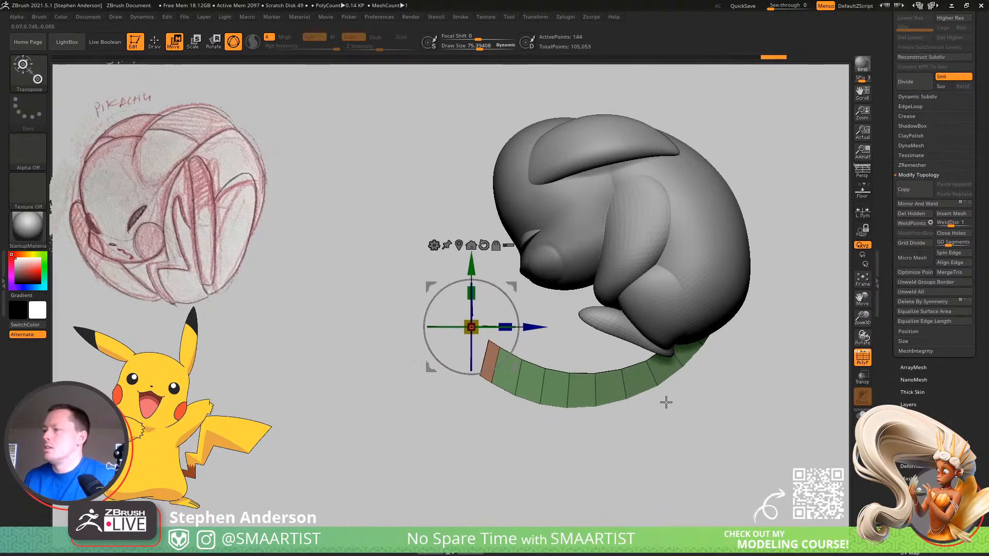
Pull the rear of the Tail's curve back under the lower back with the Move brush at a draw size of about 600
key("q")
key("s")
left_click_drag(623, 401, 641, 415)
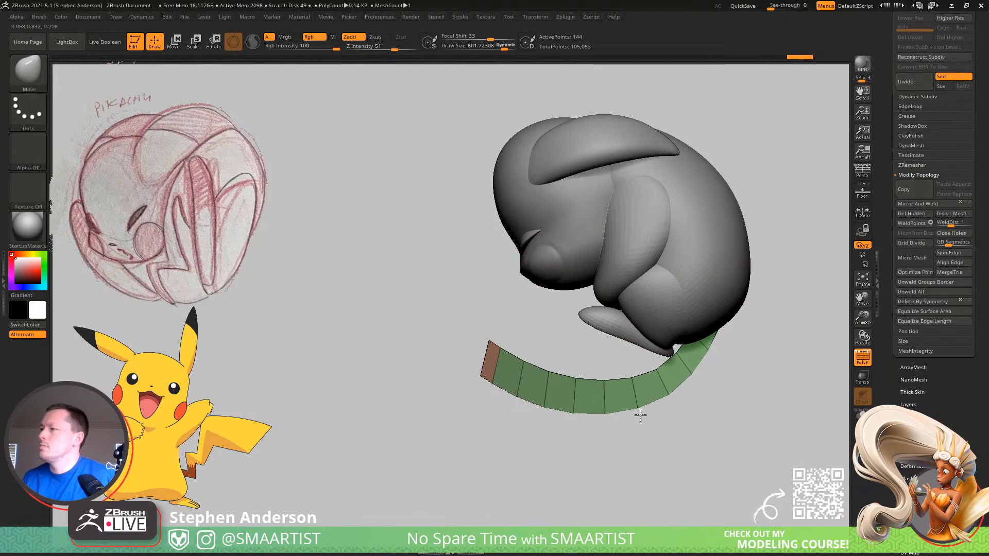
Switch the masking brush to MaskLasso and mask along the Tail's lower edge
key("ctrl")
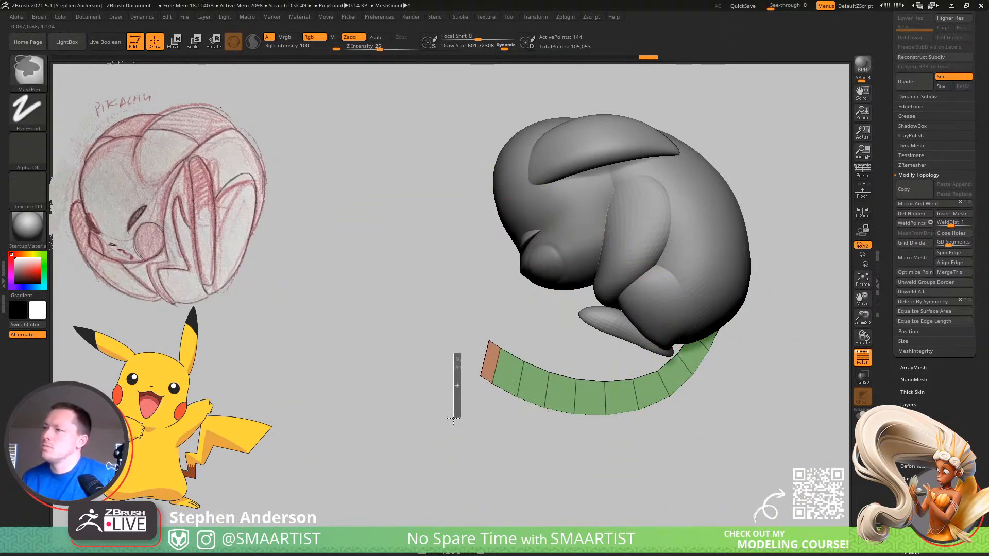
left_click(44, 65)
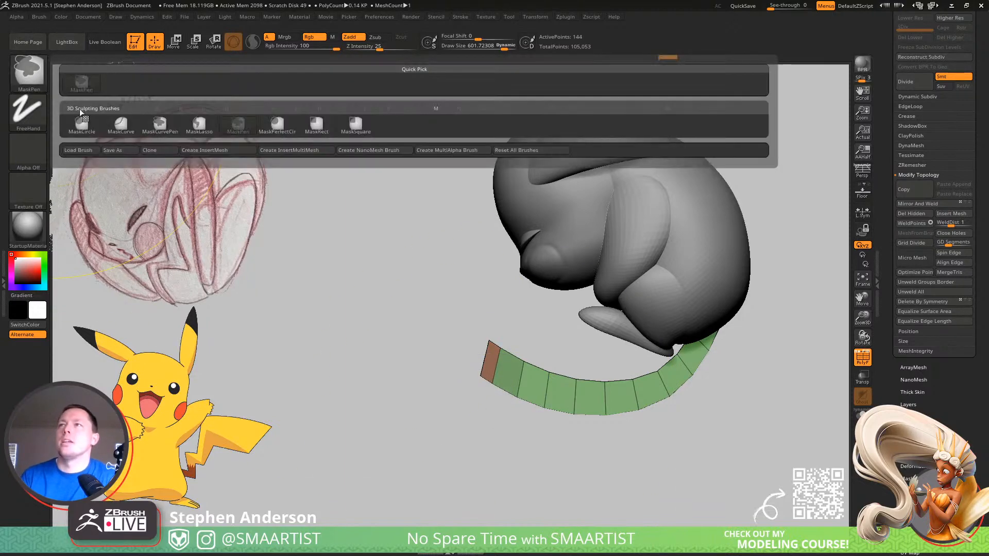
left_click(194, 127)
mouse_move(470, 369)
left_mouse_down()
mouse_move(636, 450)
mouse_move(665, 418)
left_mouse_up()
mouse_move(467, 368)
left_mouse_down()
mouse_move(607, 450)
mouse_move(638, 412)
left_mouse_up()
mouse_move(561, 406)
left_mouse_down()
mouse_move(701, 401)
mouse_move(690, 391)
left_mouse_up()
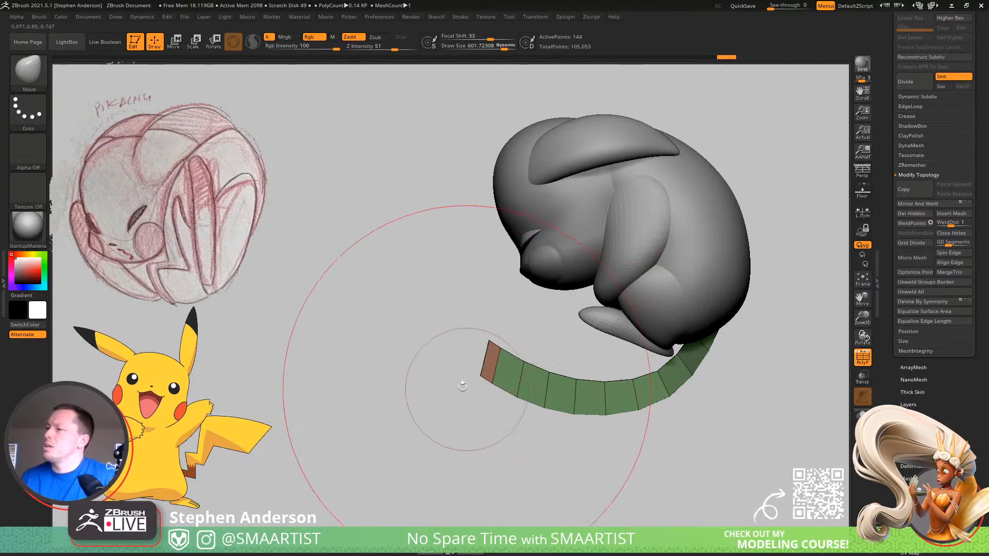
Redo the Tail's mask and widen the Tail by pulling its upper edge with the Move brush at draw size 1000
left_click_drag(434, 369, 459, 375, "ctrl")
mouse_move(466, 338)
left_mouse_down("ctrl")
mouse_move(482, 363)
mouse_move(567, 387)
mouse_move(662, 370)
mouse_move(493, 276)
mouse_move(436, 266)
left_mouse_up("ctrl")
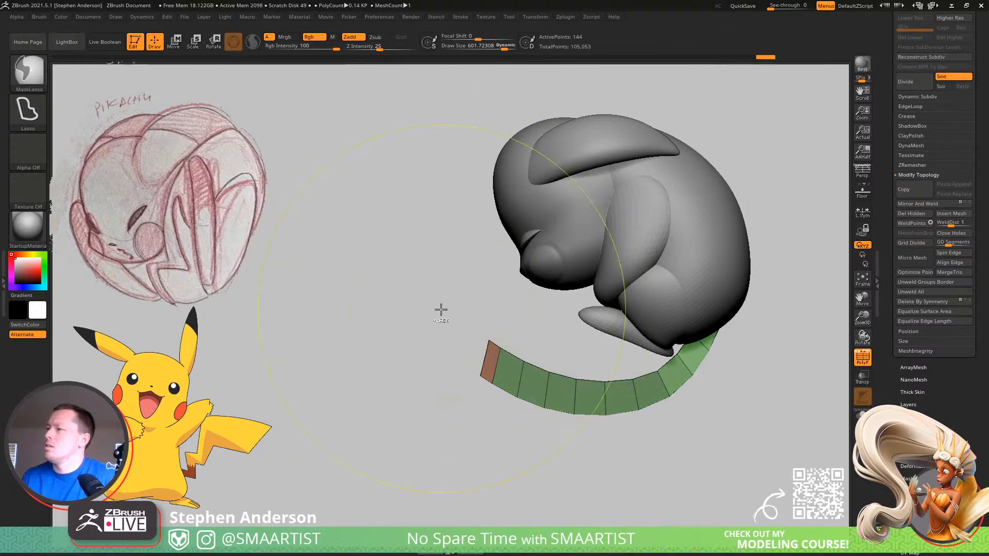
key("s")
left_click_drag(489, 342, 512, 323)
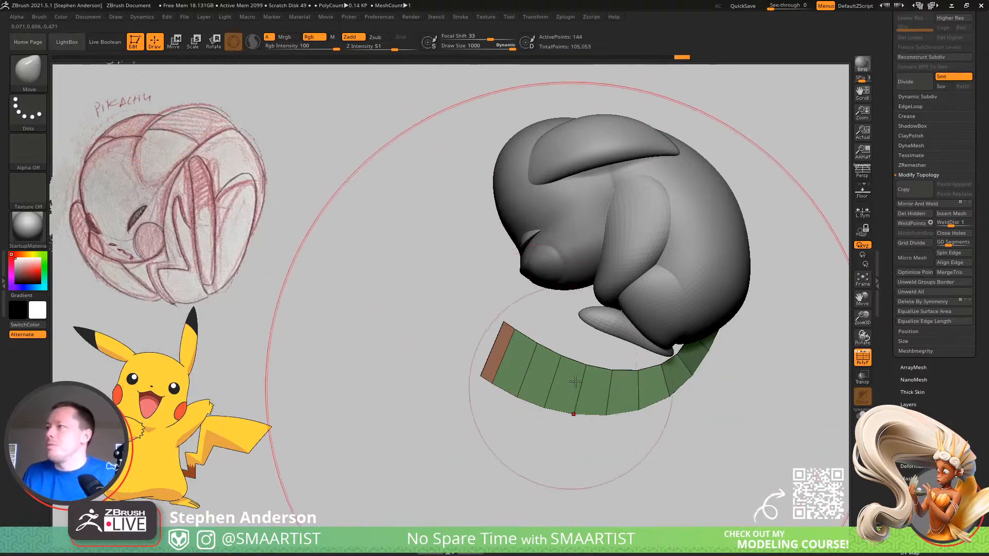
Mask all but the Tail's free end, stretch that end outward with the gizmo, and adjust its lower corner with the Move brush
left_click_drag(506, 444, 521, 466, "ctrl")
mouse_move(512, 309)
left_mouse_down("ctrl")
mouse_move(431, 424)
mouse_move(463, 448)
left_mouse_up("ctrl")
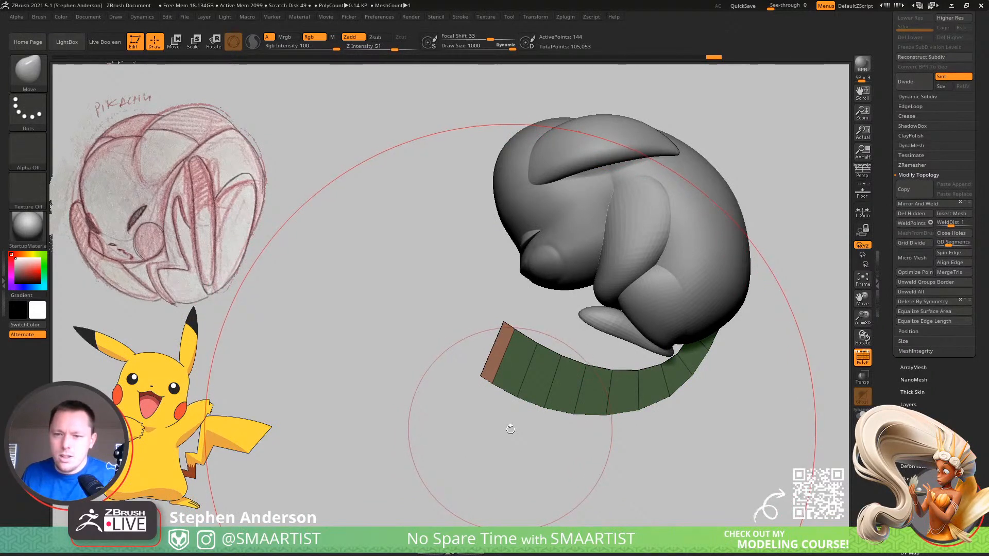
key("w")
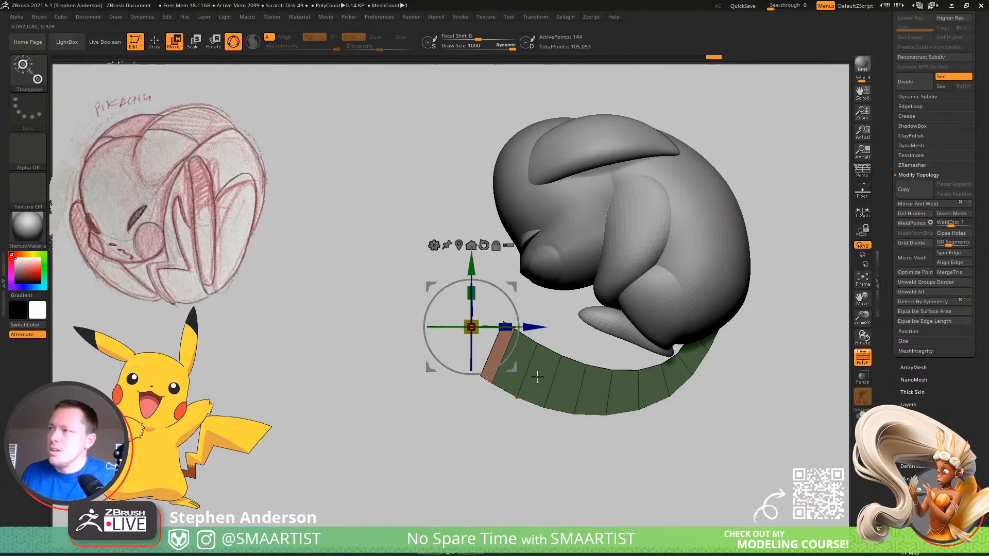
left_click_drag(512, 296, 501, 281)
key("q")
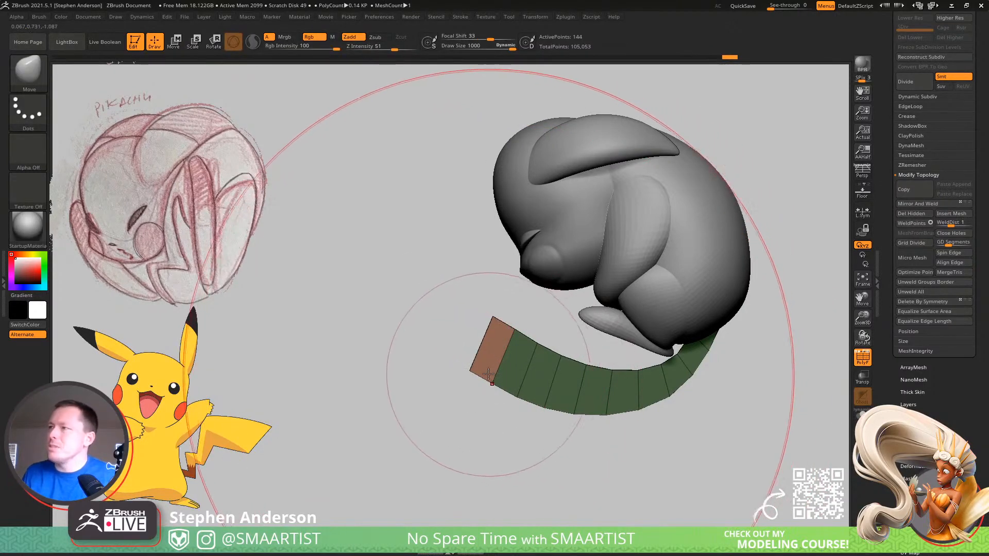
key("s")
mouse_move(471, 369)
left_mouse_down()
mouse_move(453, 369)
mouse_move(473, 364)
left_mouse_up()
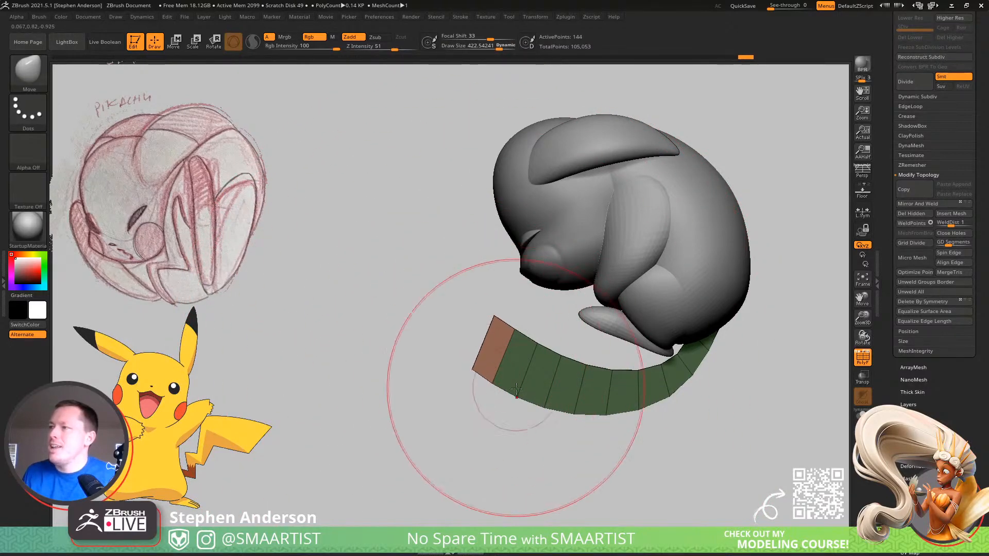
Remask the Tail, extrude its free end into new segments with the gizmo, and refine the end at a draw size of about 253
key("ctrl")
left_click_drag(515, 467, 521, 469, "ctrl")
left_click_drag(531, 324, 467, 455, "ctrl+alt")
key("w")
left_click_drag(499, 279, 420, 234, "ctrl")
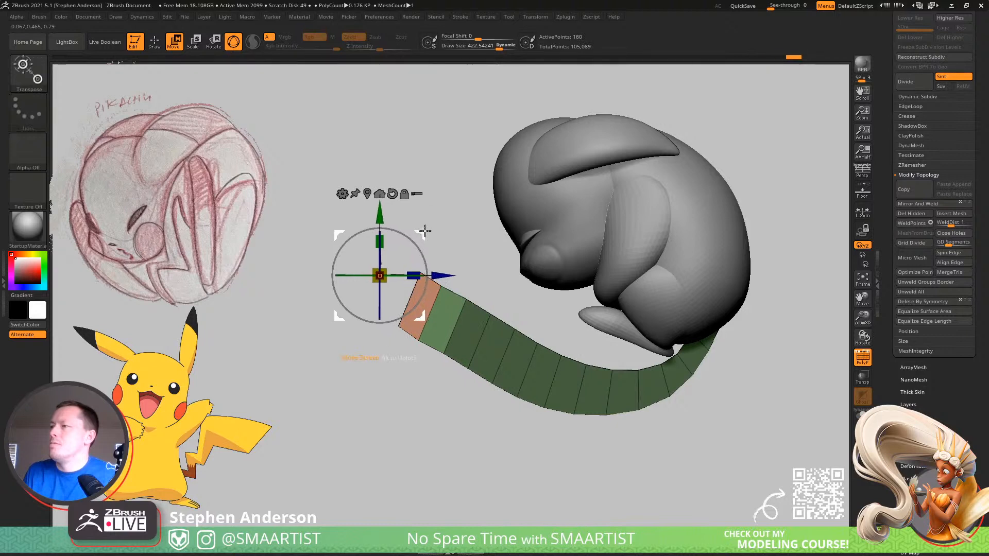
key("q")
key("s")
left_click_drag(422, 334, 418, 332)
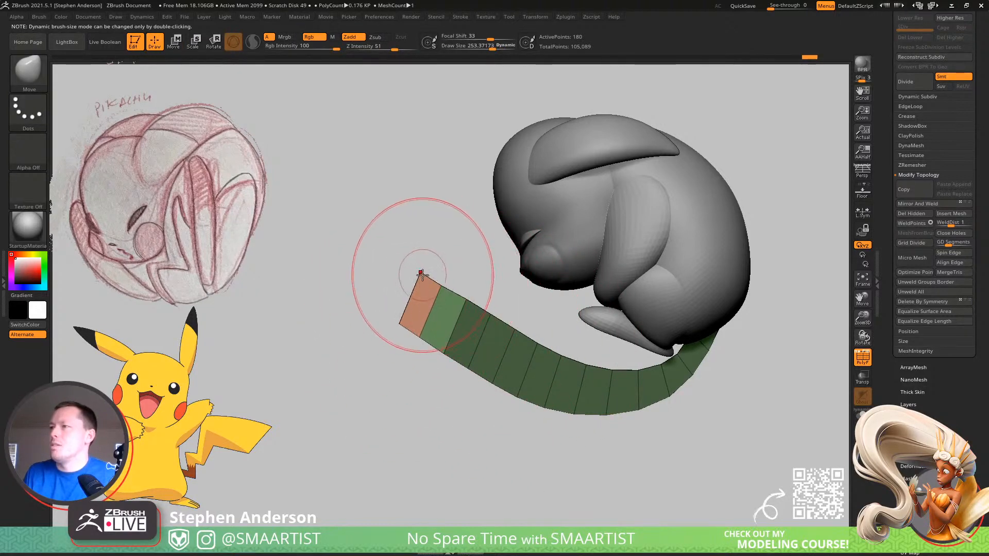
Place the gizmo on the Tail's inner edge and rotate the end section upward by about 24 degrees
key("w")
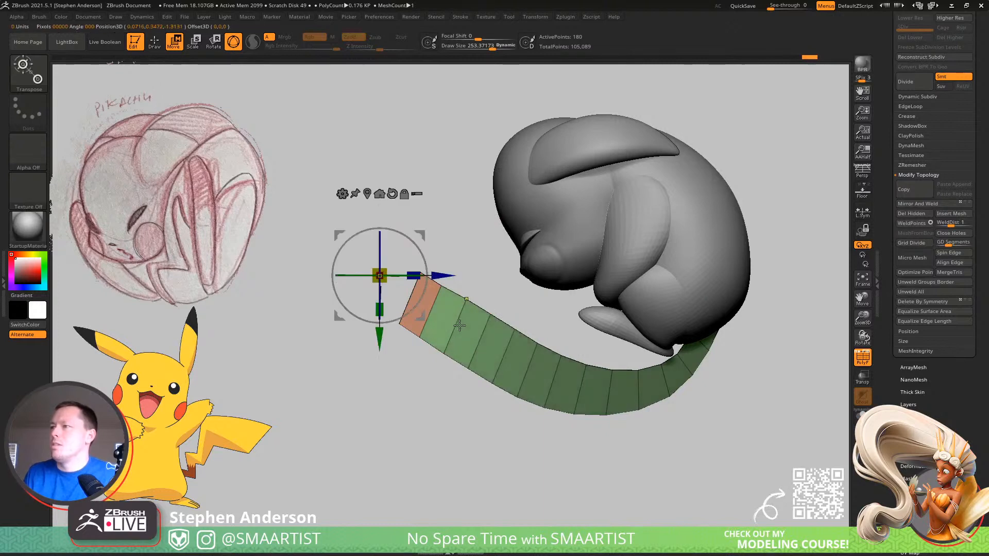
left_click(467, 300)
left_click_drag(490, 259, 504, 267)
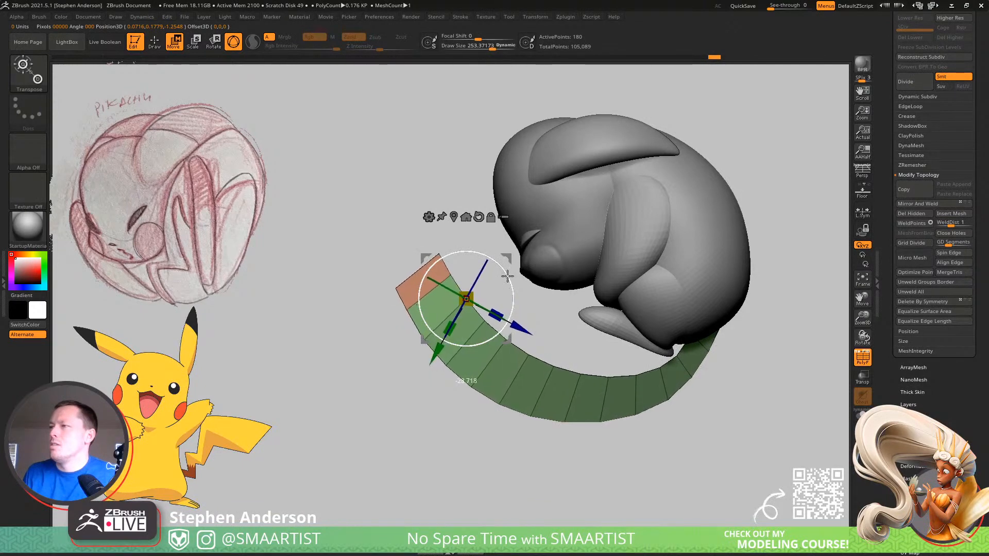
key("q")
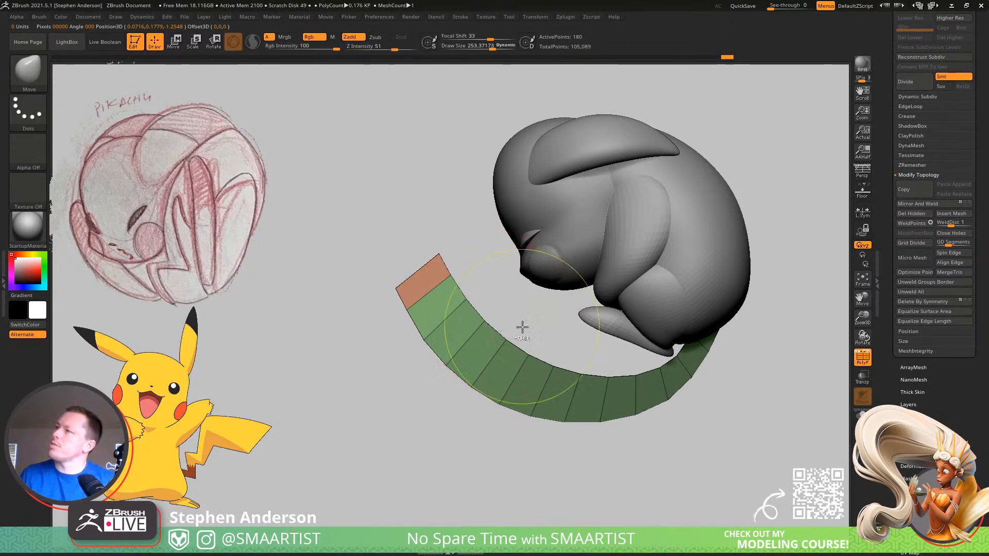
Widen the Tail's free end with the Move brush and undo the last change
right_click_drag(519, 325, 492, 305, "ctrl")
mouse_move(442, 291)
left_mouse_down()
mouse_move(463, 274)
mouse_move(443, 282)
mouse_move(446, 300)
mouse_move(458, 269)
left_mouse_up()
key("s")
key("s")
key("s")
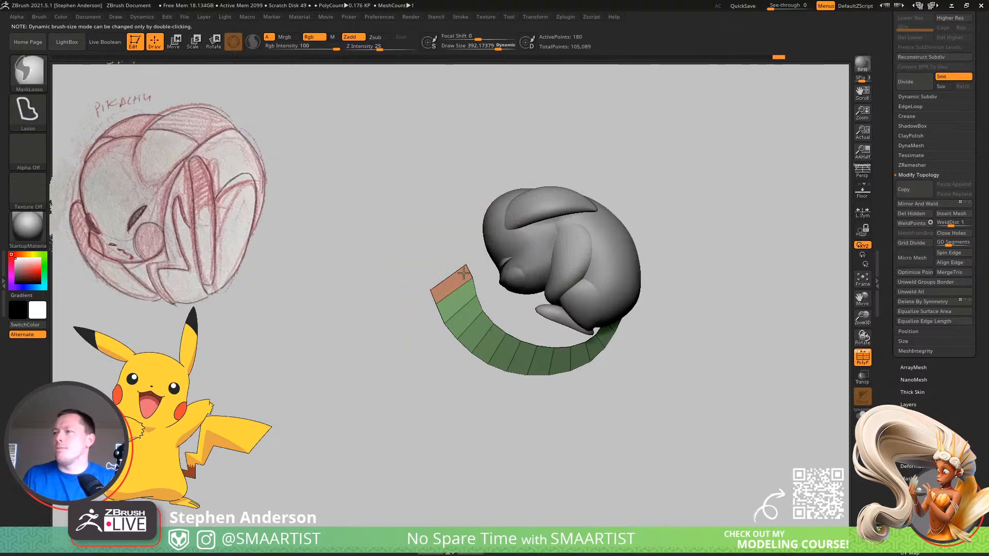
right_click_drag(462, 267, 505, 322, "ctrl")
key("ctrl+z")
Smooth out the Tail's inner edge with the MoveInfiniteDepth brush at a draw size of about 155
key("b")
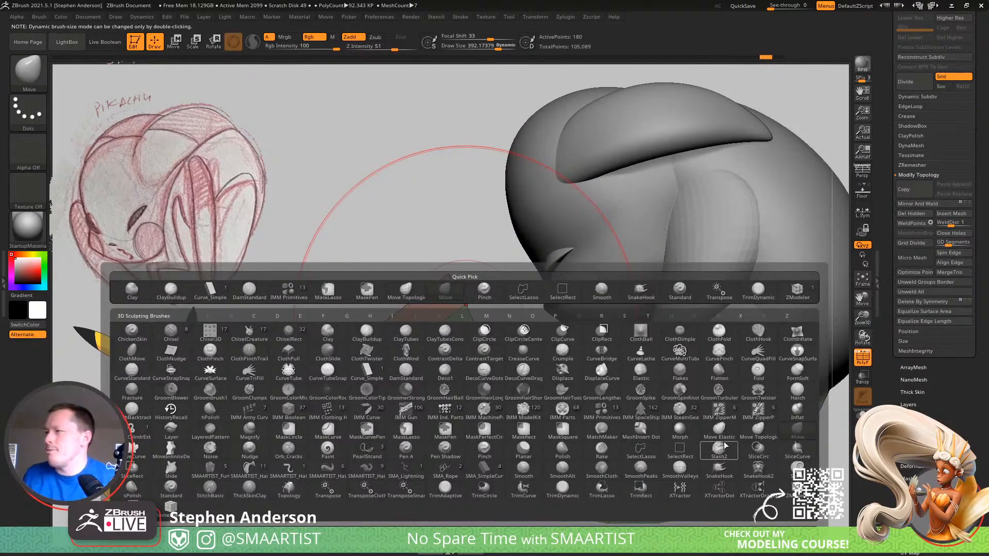
left_click(173, 449)
key("s")
mouse_move(460, 278)
left_mouse_down()
mouse_move(438, 278)
mouse_move(458, 267)
left_mouse_up()
mouse_move(474, 353)
left_mouse_down()
mouse_move(488, 343)
mouse_move(534, 354)
mouse_move(505, 378)
mouse_move(510, 371)
left_mouse_up()
key("s")
left_click_drag(526, 400, 531, 398)
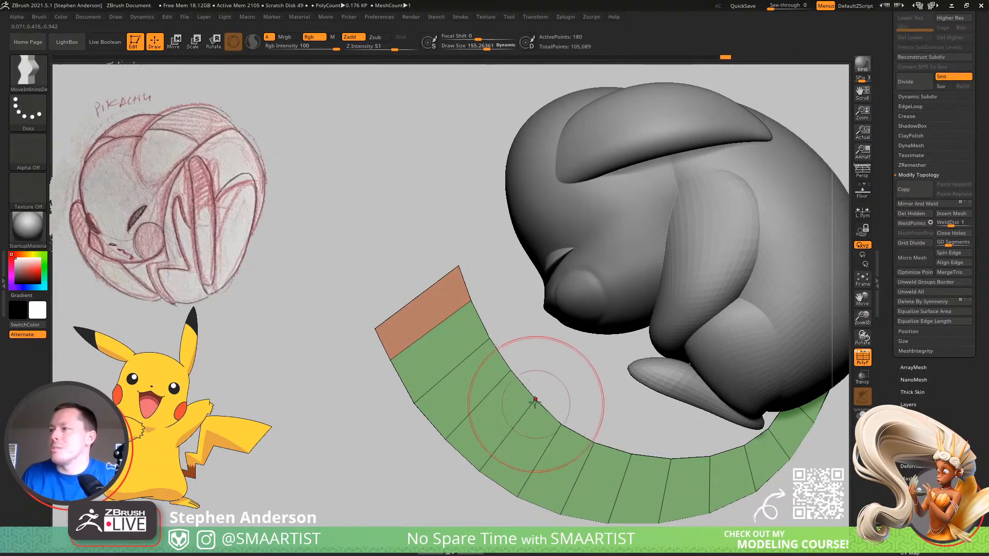
left_click_drag(465, 305, 461, 269)
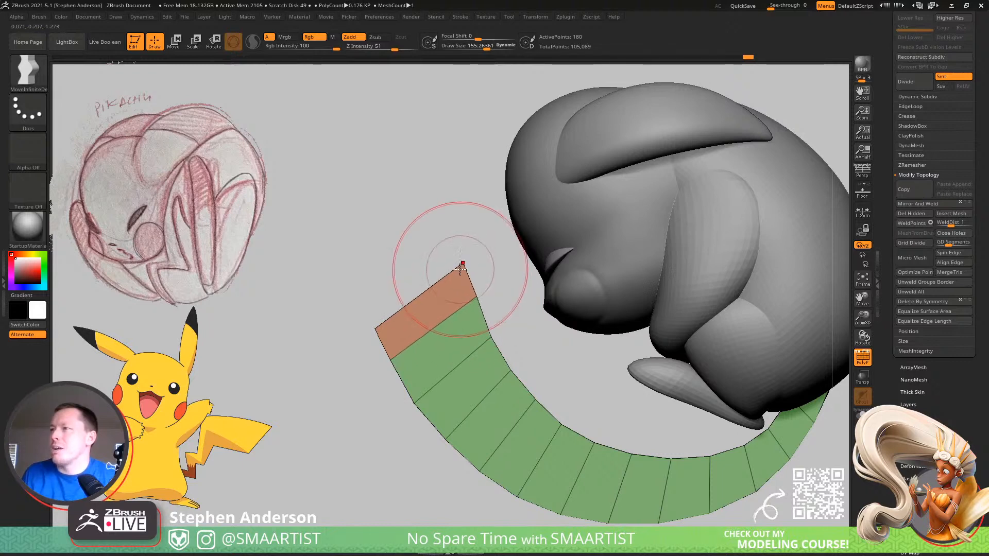
Pull both corners of the Tail's free end outward at a draw size of about 104
key("s")
left_click_drag(403, 357, 377, 317)
left_click_drag(461, 269, 460, 265)
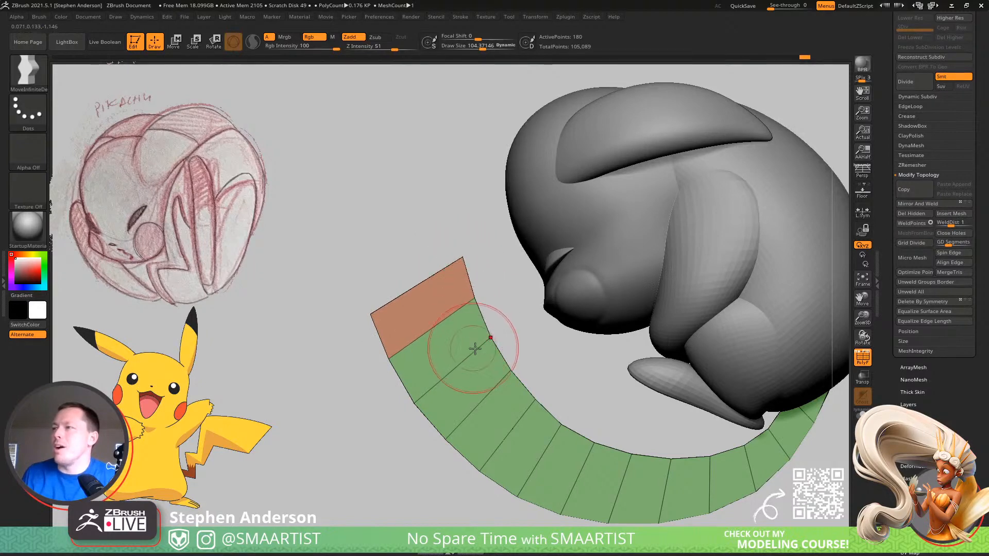
Check the Tail's shape without the wireframe, and set the ZModeler edge action to Collapse with the Polyloop target
right_click_drag(484, 350, 438, 356, "ctrl")
key("shift+f")
mouse_move(547, 391)
right_mouse_down()
mouse_move(574, 415)
mouse_move(575, 394)
mouse_move(552, 394)
right_mouse_up()
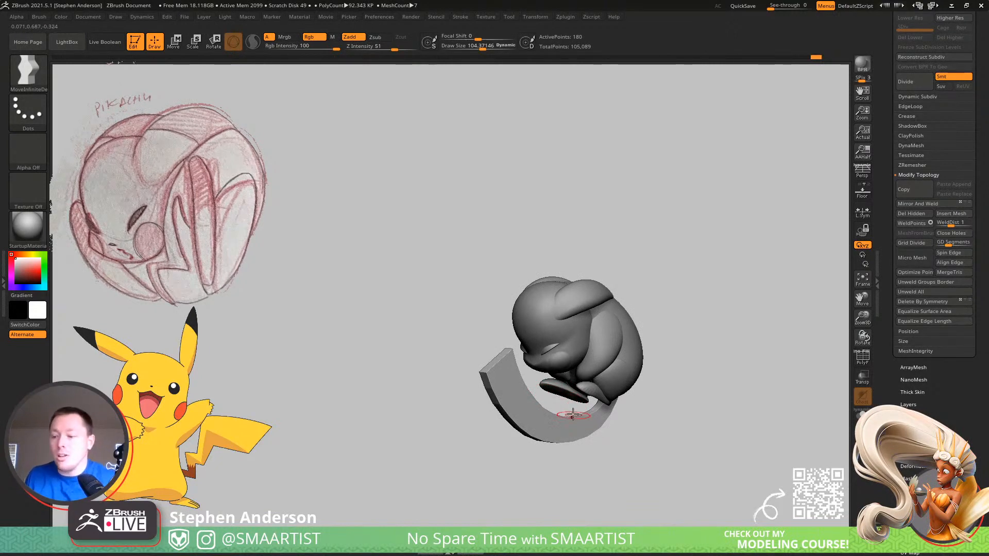
mouse_move(589, 384)
right_mouse_down()
mouse_move(609, 353)
mouse_move(535, 361)
mouse_move(496, 397)
mouse_move(459, 380)
mouse_move(466, 355)
right_mouse_up()
key("shift+f")
key("b")
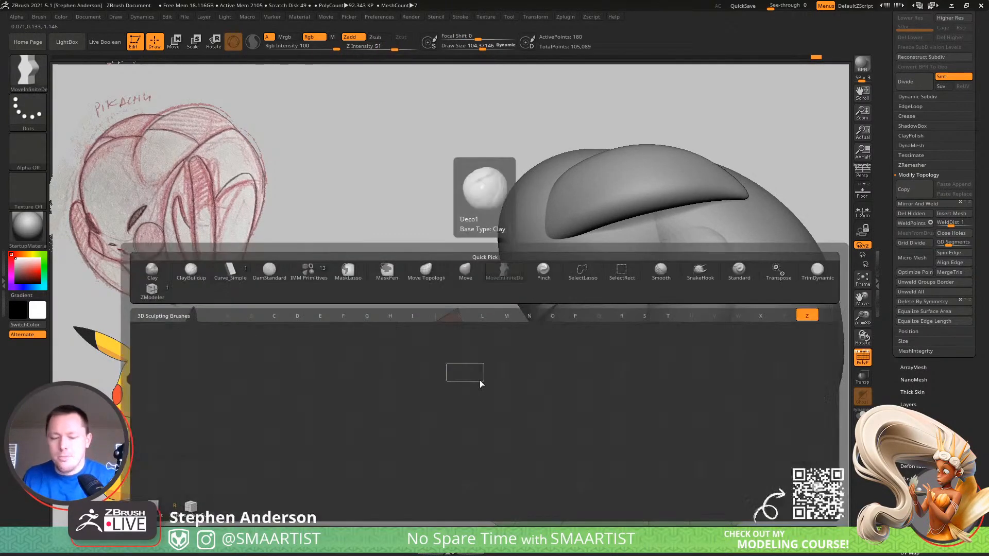
key("z")
key("m")
key("space")
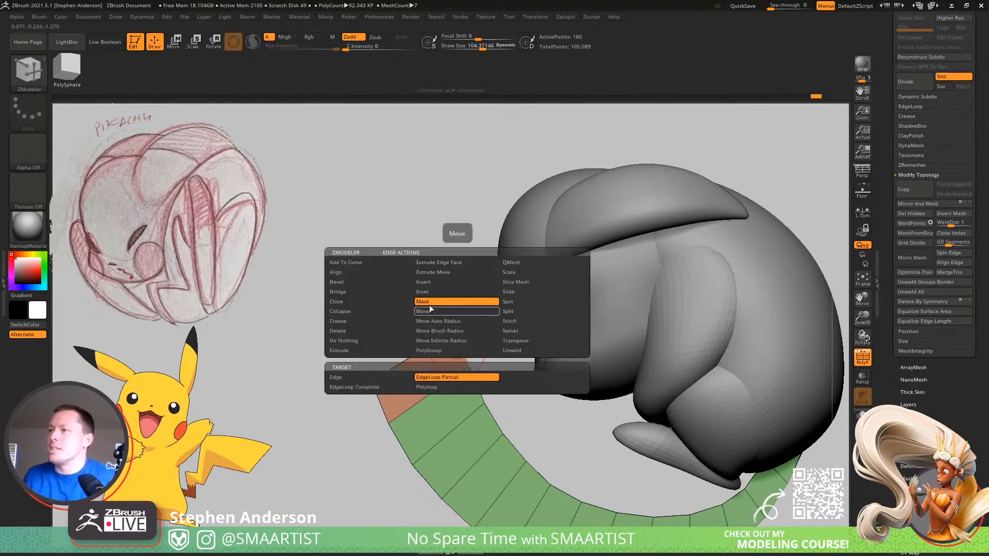
left_click(360, 311)
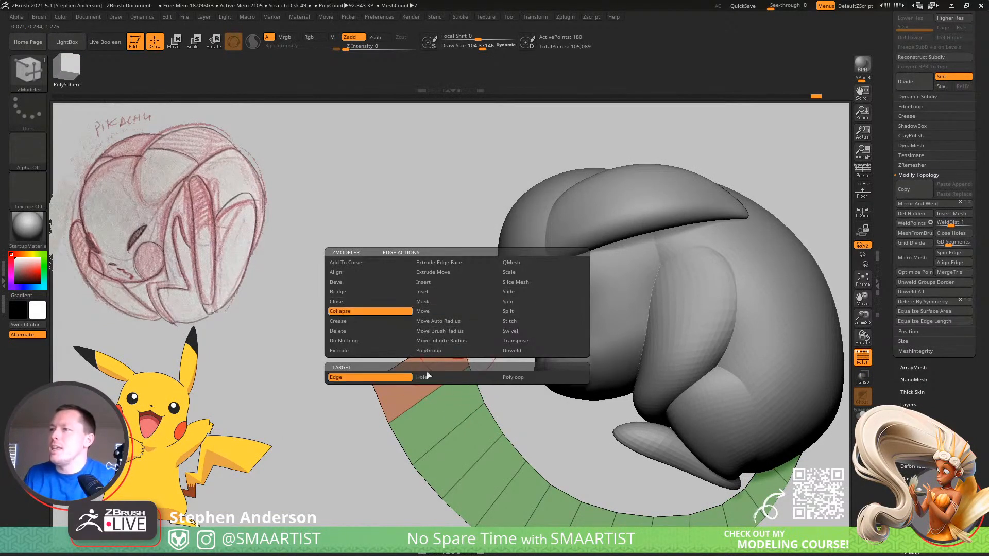
left_click(533, 376)
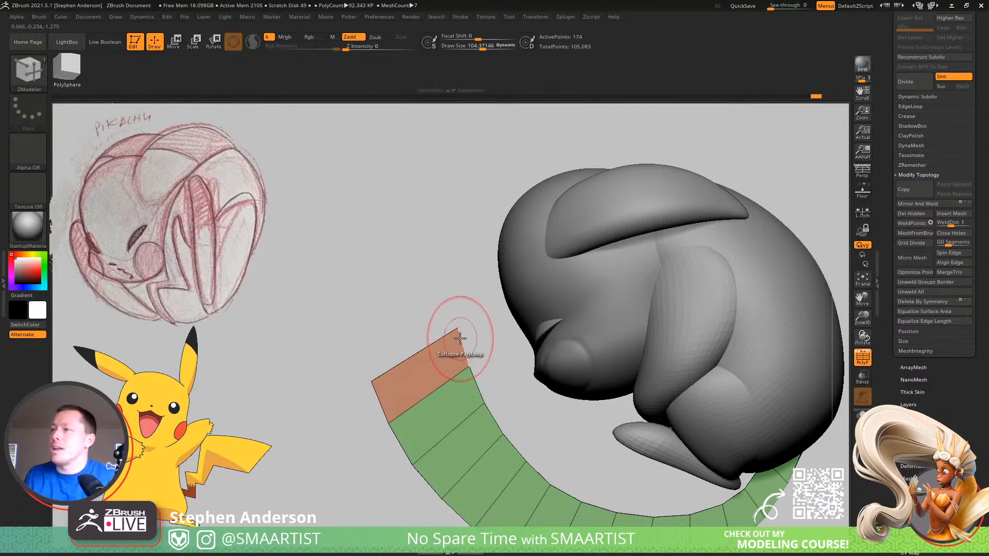
Collapse the outermost polyloops at the Tail's free end to shorten it
left_click(460, 338)
left_click(469, 374)
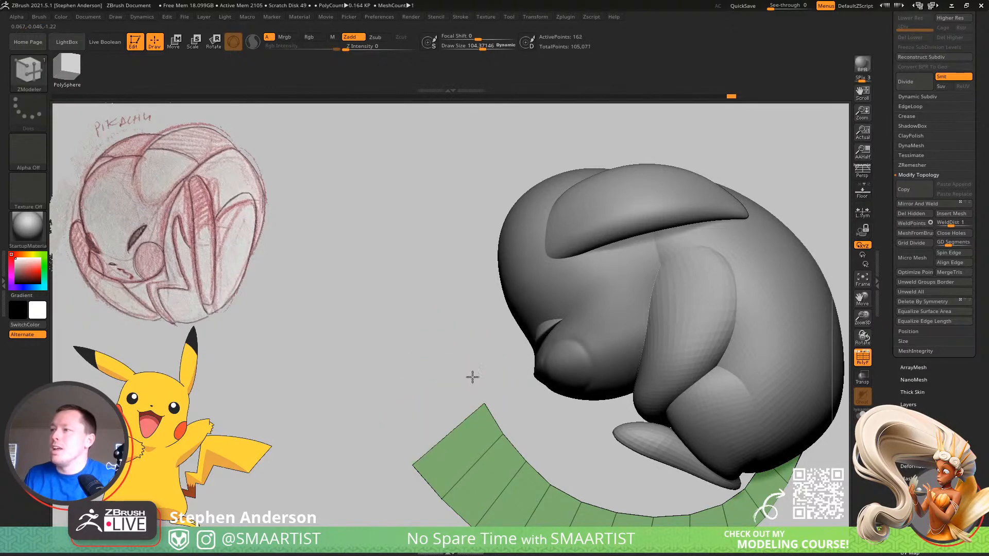
right_click_drag(494, 403, 418, 343, "alt")
mouse_move(418, 344)
right_mouse_down("ctrl")
mouse_move(437, 355)
mouse_move(427, 353)
right_mouse_up("ctrl")
Try to collapse the lengthwise polyloops across the Tail's thickness, and undo the collapses
mouse_move(587, 366)
right_mouse_down()
mouse_move(609, 401)
mouse_move(656, 419)
mouse_move(614, 441)
mouse_move(597, 381)
right_mouse_up()
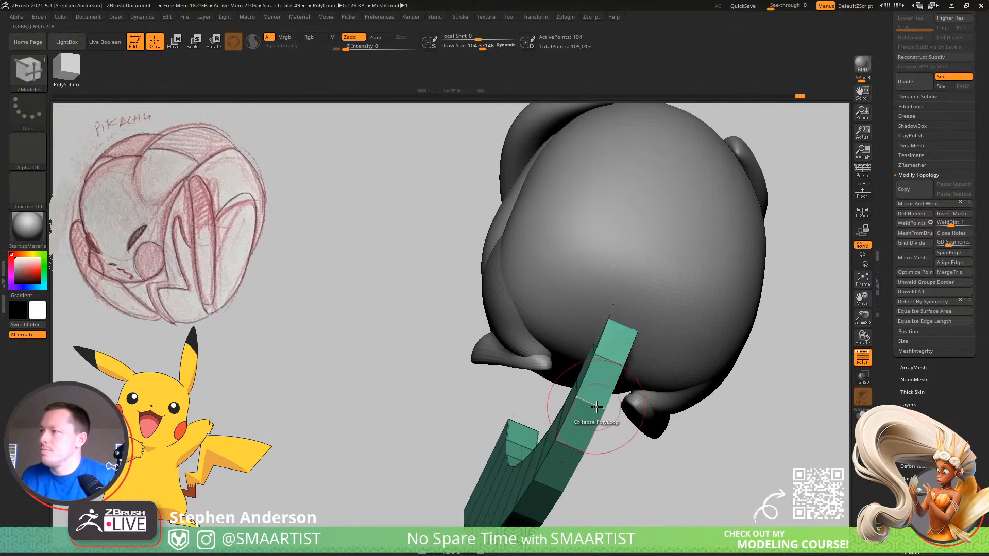
mouse_move(609, 372)
right_mouse_down()
mouse_move(600, 419)
mouse_move(625, 415)
mouse_move(412, 382)
mouse_move(373, 363)
mouse_move(393, 354)
mouse_move(610, 524)
right_mouse_up()
right_click_drag(463, 441, 443, 429)
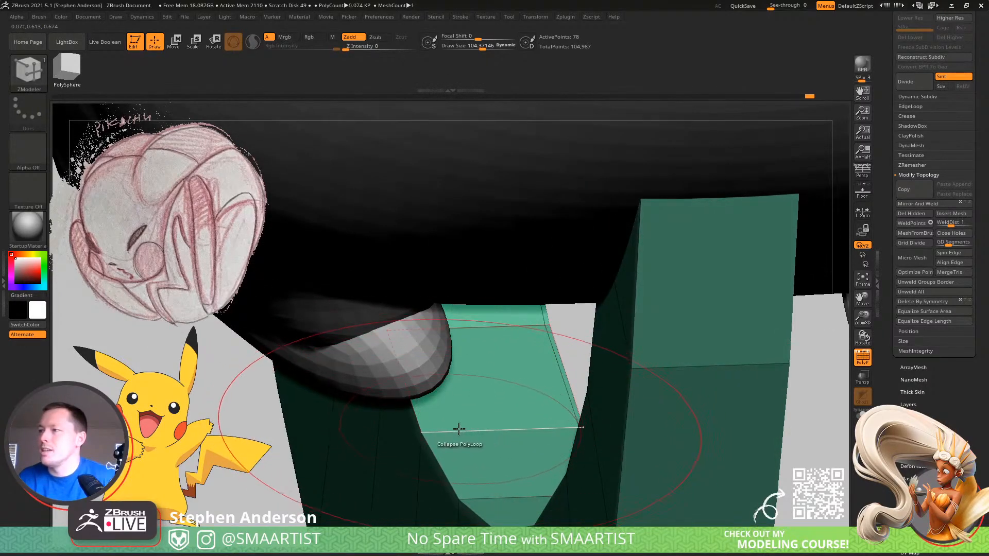
left_click(454, 429)
right_click_drag(569, 422, 585, 366)
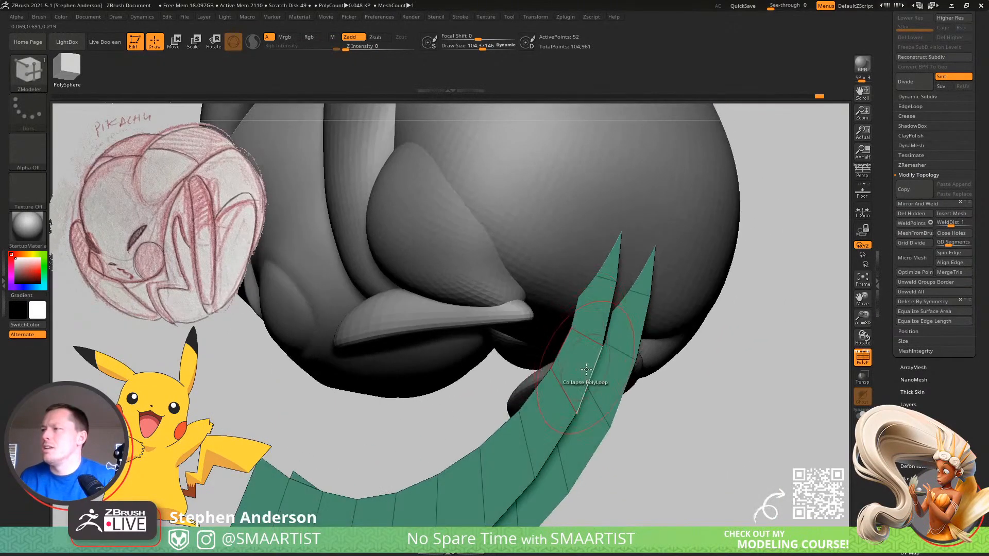
key("ctrl+z")
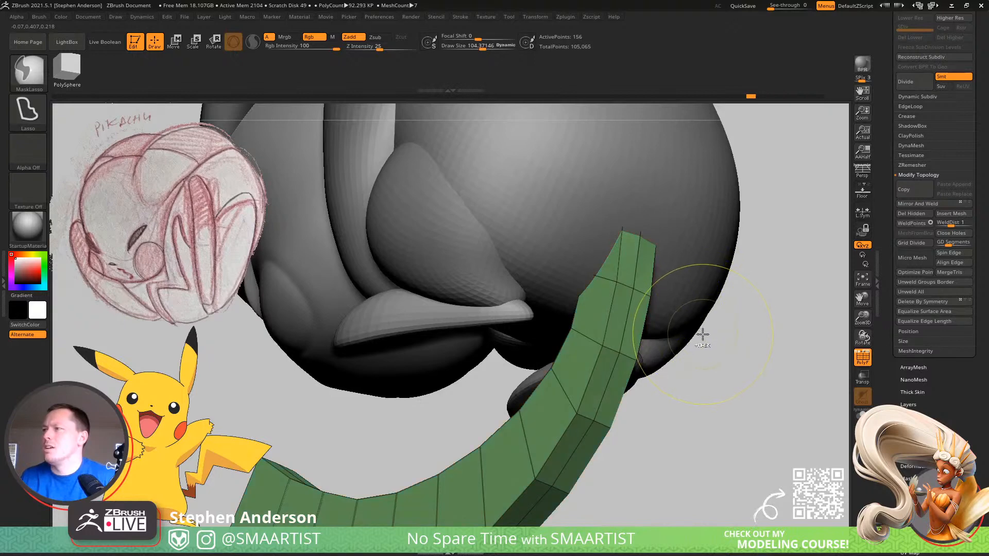
key("ctrl+z")
Isolate one of the Tail's two nested shells and delete the hidden geometry
right_click_drag(658, 335, 737, 481)
right_click_drag(524, 331, 600, 469, "ctrl")
right_click_drag(403, 268, 725, 442, "alt")
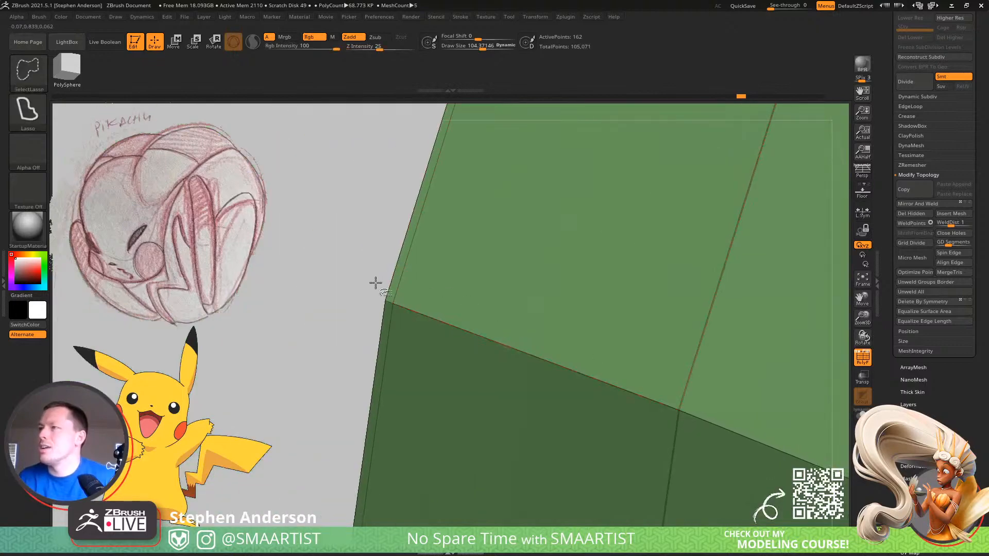
left_click(376, 306, "ctrl+shift")
left_click(453, 326, "ctrl+shift")
key("ctrl+z")
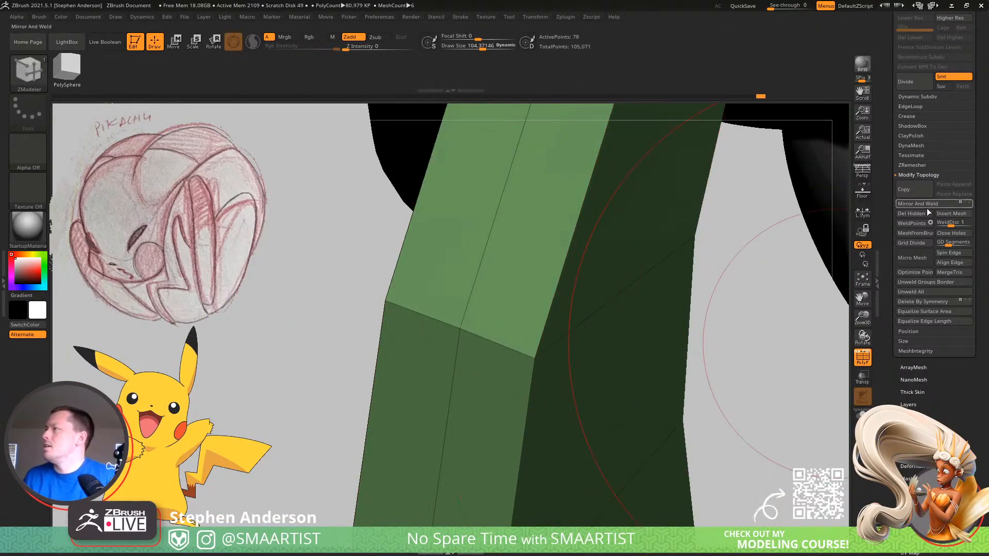
left_click(911, 213)
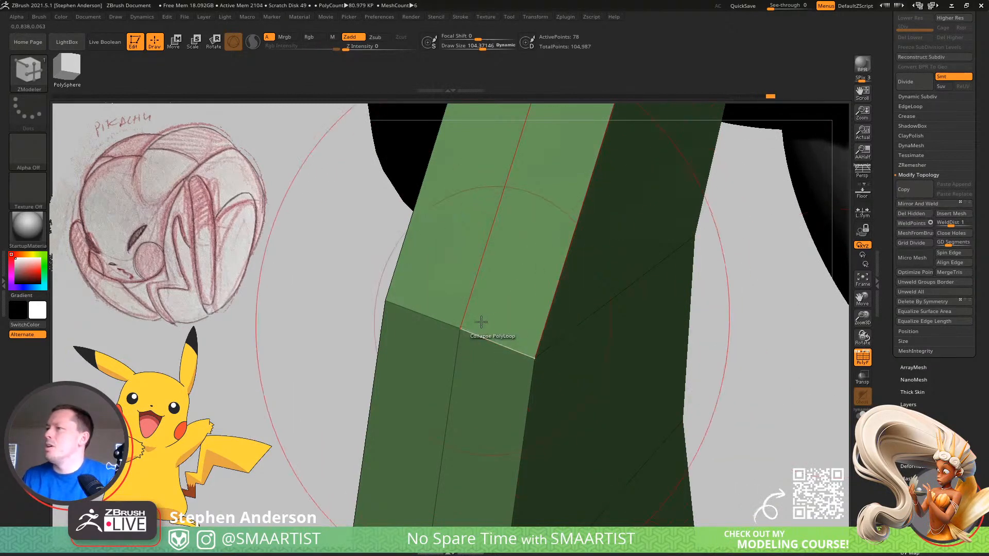
Collapse the lengthwise polyloop along the middle of the Tail's thickness and assign the Tail a new polygroup
right_click_drag(521, 352, 444, 404, "ctrl")
left_click(507, 347)
key("ctrl+w")
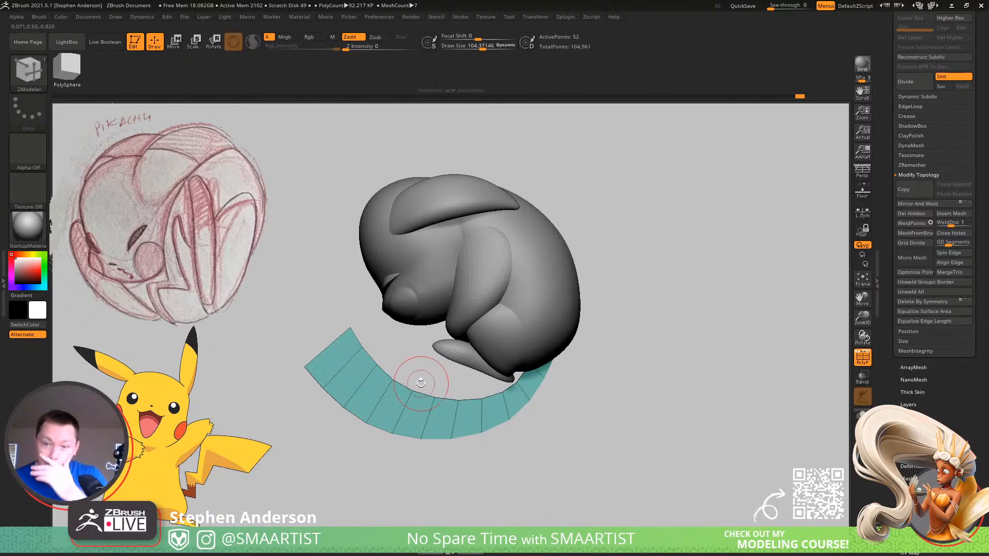
Switch to the Head subtool without wireframe, with the DamStandard brush at a draw size of about 67
mouse_move(434, 386)
right_mouse_down()
mouse_move(480, 327)
mouse_move(419, 254)
mouse_move(415, 271)
mouse_move(447, 269)
mouse_move(483, 333)
mouse_move(441, 324)
mouse_move(348, 375)
mouse_move(528, 324)
mouse_move(479, 320)
right_mouse_up()
key("b")
key("c")
key("l")
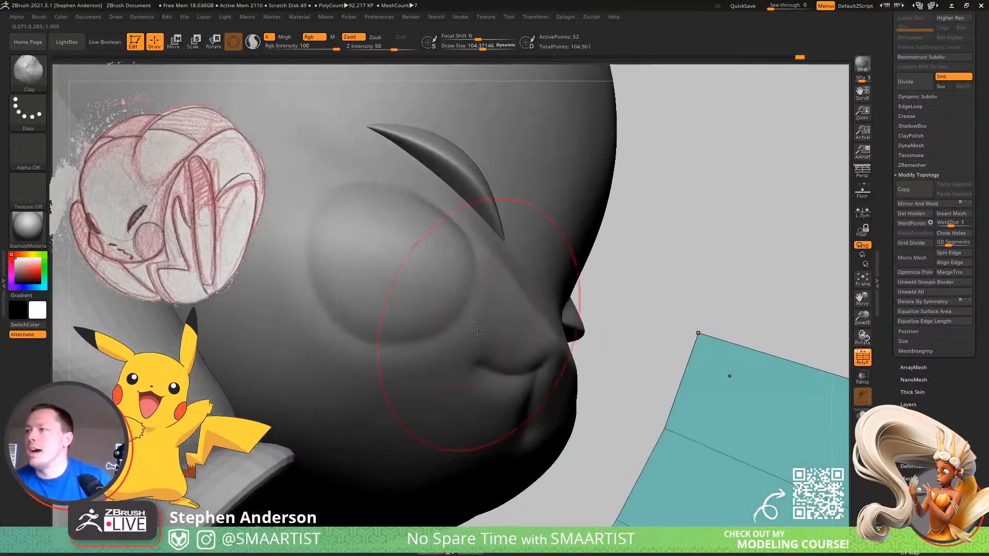
key("b")
key("d")
key("s")
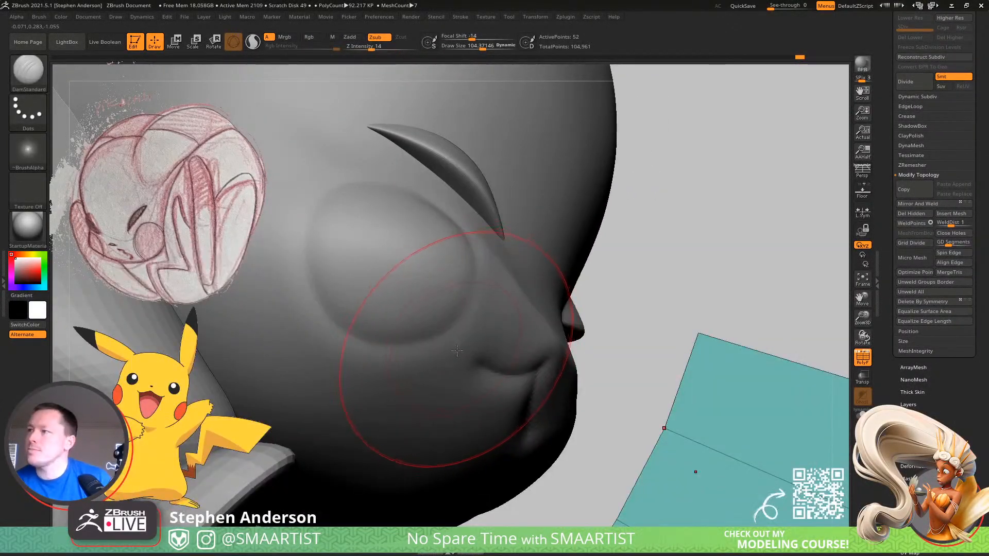
key("s")
left_click_drag(470, 356, 466, 357)
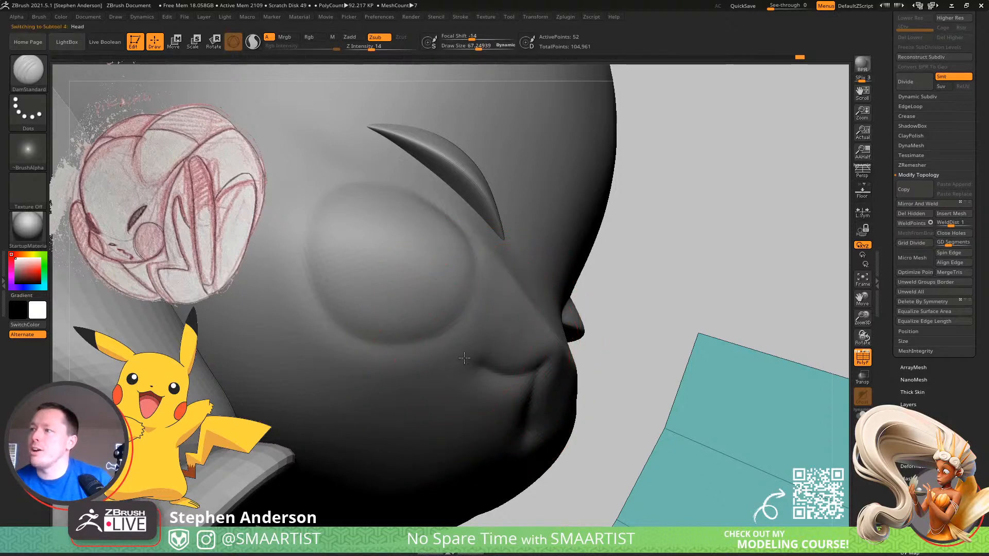
left_click(464, 358, "alt")
key("shift+f")
Carve a crease from the mouth corner back beneath the cheek and soften it with the Smooth brush
left_click_drag(439, 364, 309, 370)
mouse_move(447, 365)
left_mouse_down()
mouse_move(396, 368)
mouse_move(427, 367)
left_mouse_up()
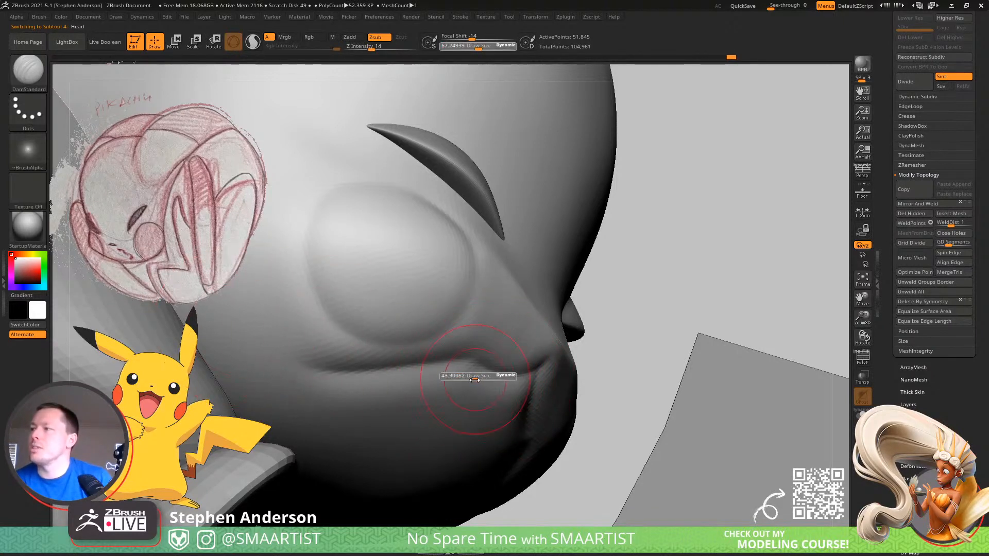
key("shift")
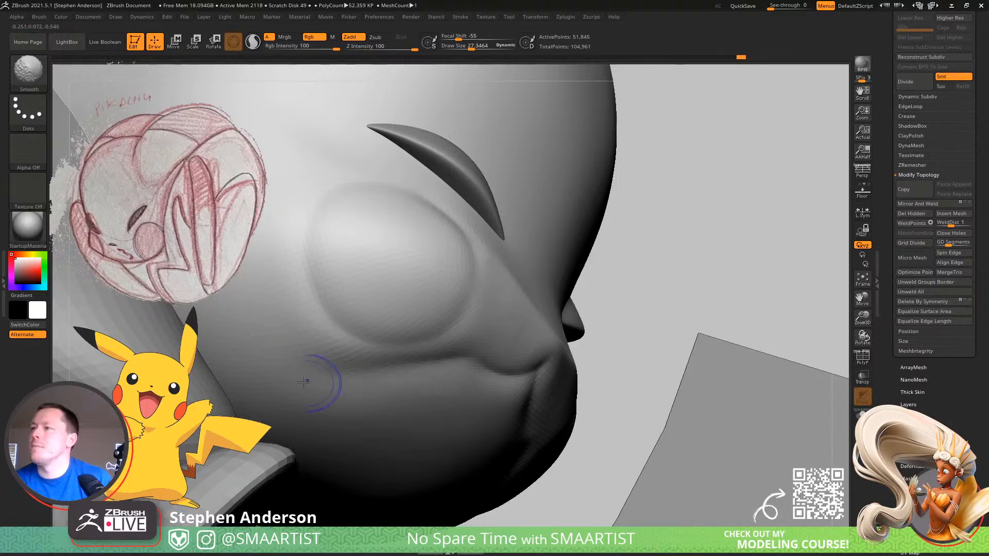
key("s")
left_click_drag(356, 410, 384, 419)
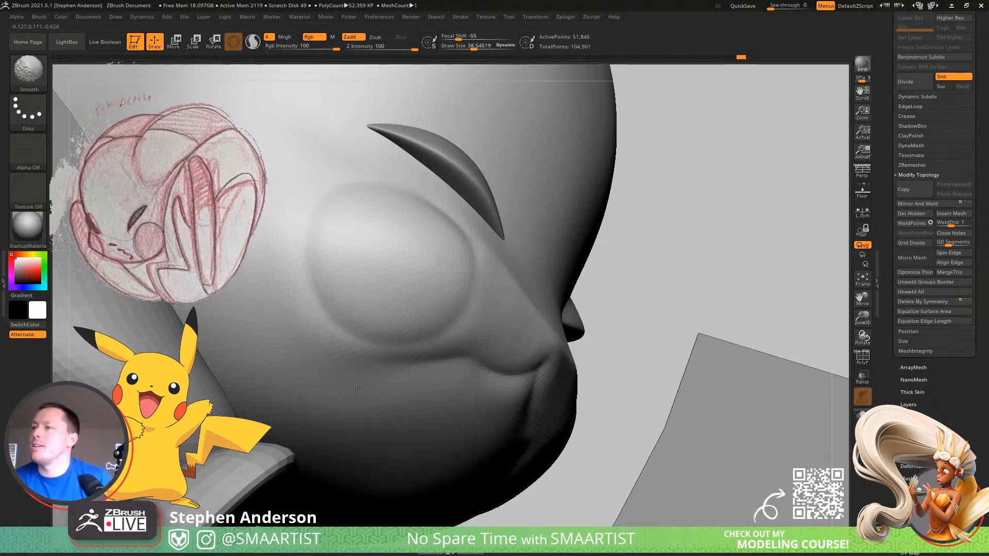
key("shift")
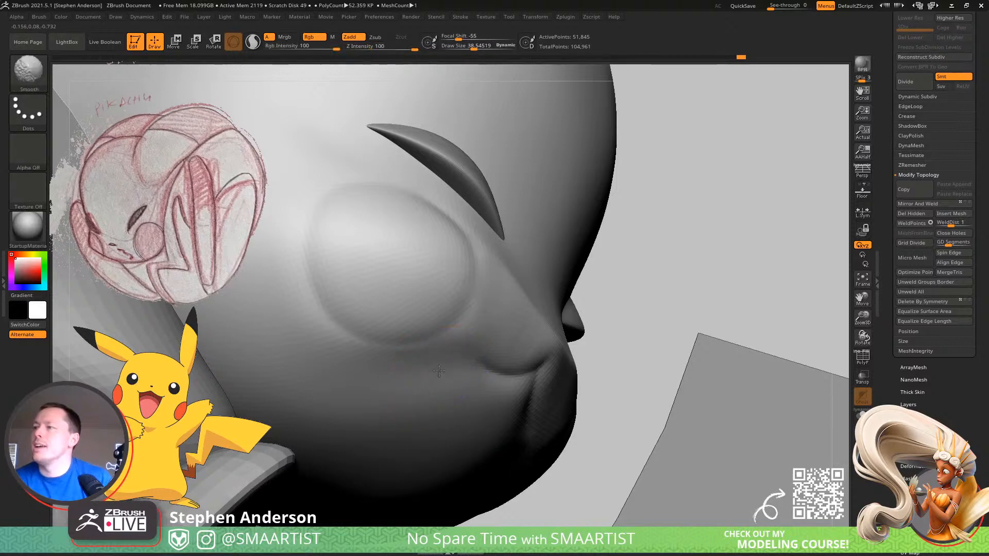
Carve the mouth corner and lower-lip creases with DamStandard at a draw size of about 39, smoothing around them
mouse_move(261, 356)
right_mouse_down()
mouse_move(361, 370)
mouse_move(479, 359)
mouse_move(469, 350)
right_mouse_up()
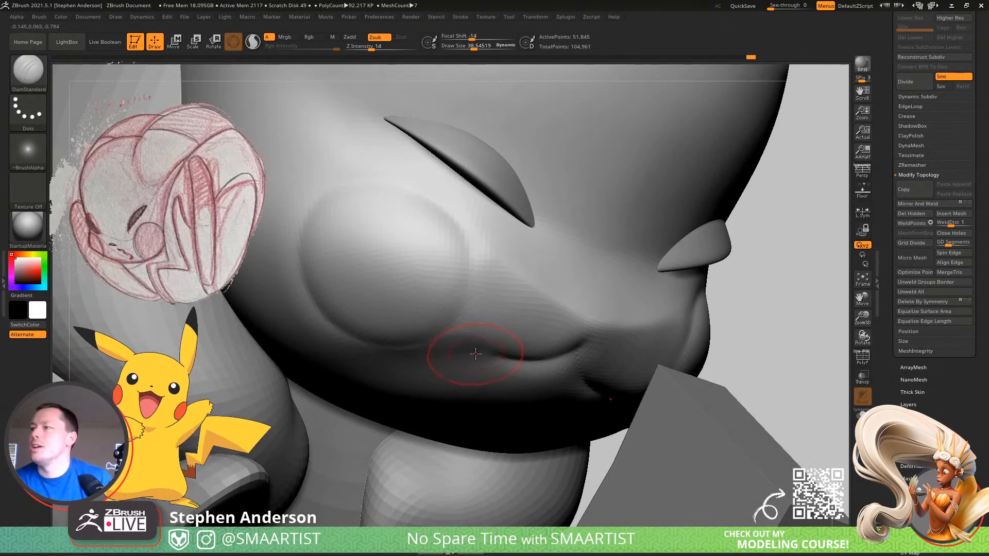
right_click_drag(528, 427, 499, 398)
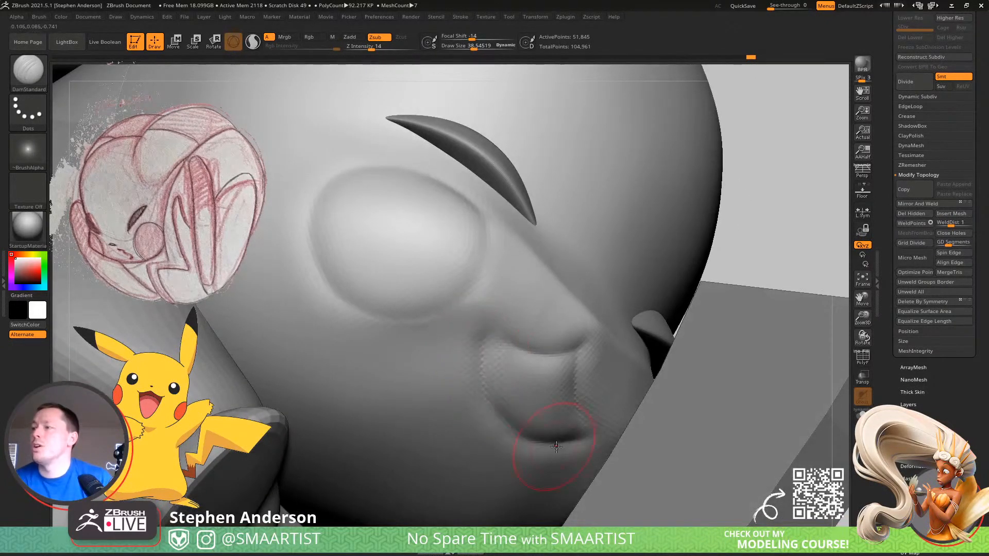
right_click_drag(532, 454, 463, 397)
key("shift")
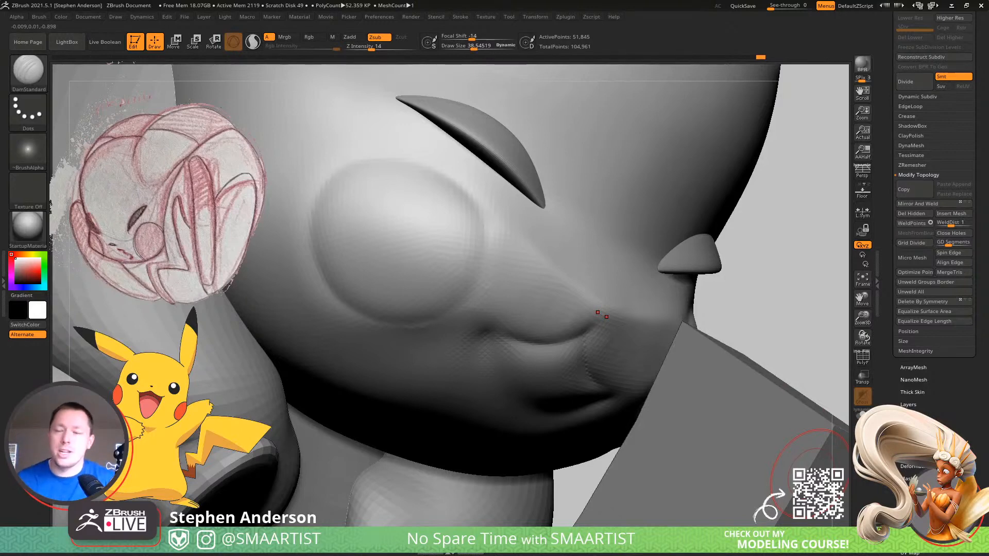
mouse_move(584, 469)
right_mouse_down()
mouse_move(525, 466)
mouse_move(589, 471)
mouse_move(589, 453)
right_mouse_up()
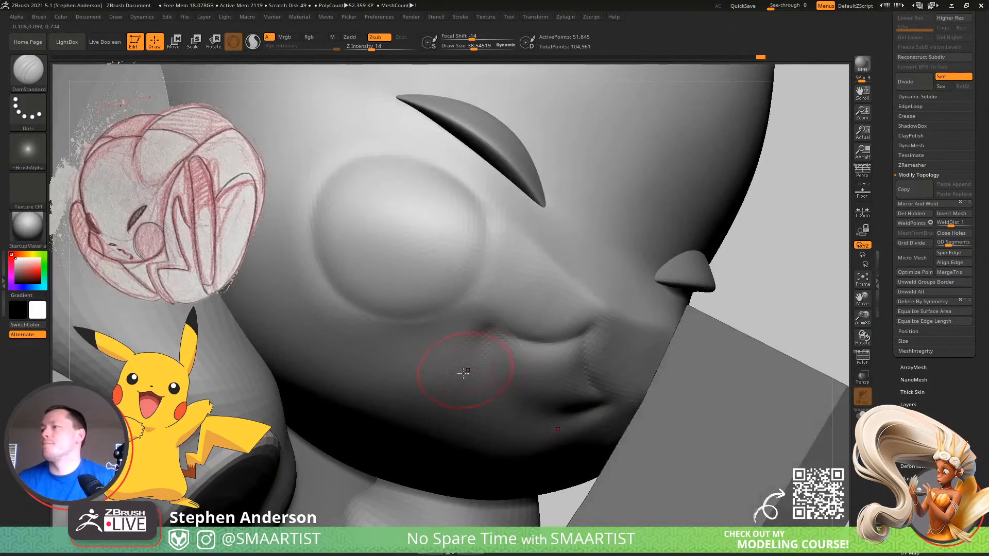
Reshape the mouth area with the Move brush at a draw size of about 60, smoothing it at about 25
mouse_move(561, 421)
right_mouse_down()
mouse_move(563, 388)
mouse_move(506, 316)
mouse_move(579, 308)
mouse_move(536, 326)
mouse_move(530, 340)
mouse_move(522, 304)
mouse_move(556, 361)
mouse_move(589, 358)
right_mouse_up()
key("b")
key("m")
key("v")
key("s")
left_click_drag(593, 360, 600, 365)
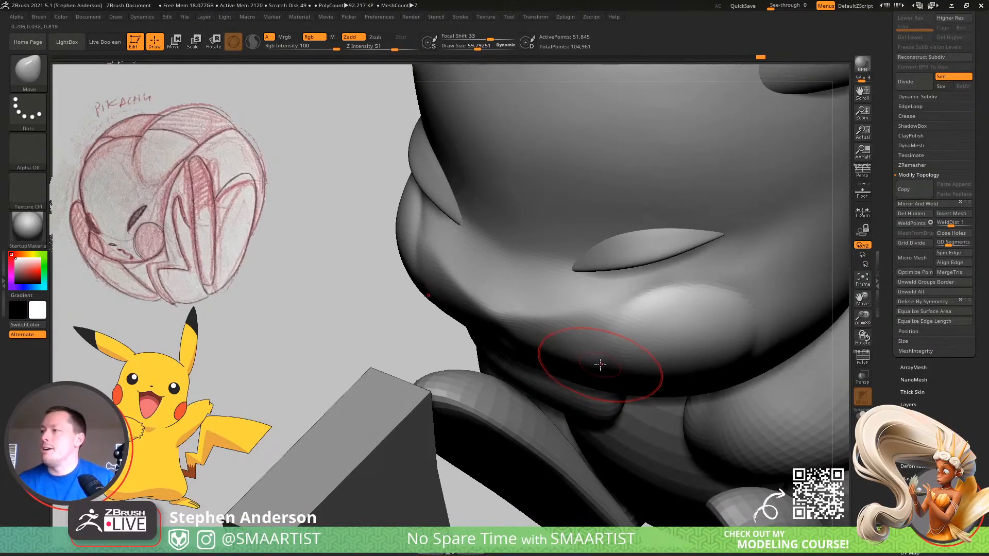
mouse_move(593, 357)
right_mouse_down()
mouse_move(578, 387)
mouse_move(408, 309)
mouse_move(412, 295)
mouse_move(442, 315)
mouse_move(450, 293)
right_mouse_up()
key("s")
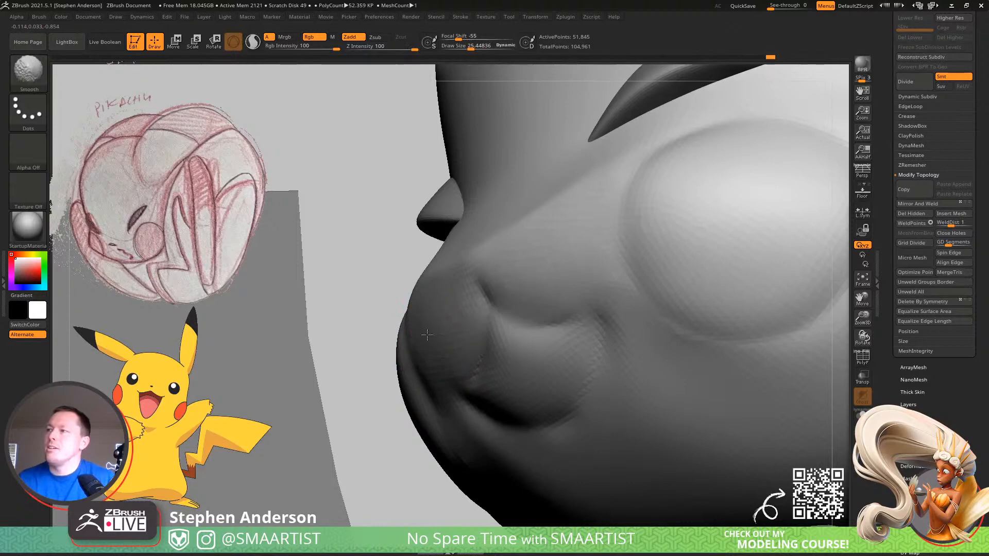
Adjust the surface between the mouth corner and cheek with the Move brush at draw sizes of about 44 and 60
mouse_move(424, 328)
right_mouse_down()
mouse_move(449, 355)
mouse_move(380, 408)
right_mouse_up()
key("s")
left_click_drag(356, 424, 360, 429)
right_click_drag(360, 428, 415, 356, "alt")
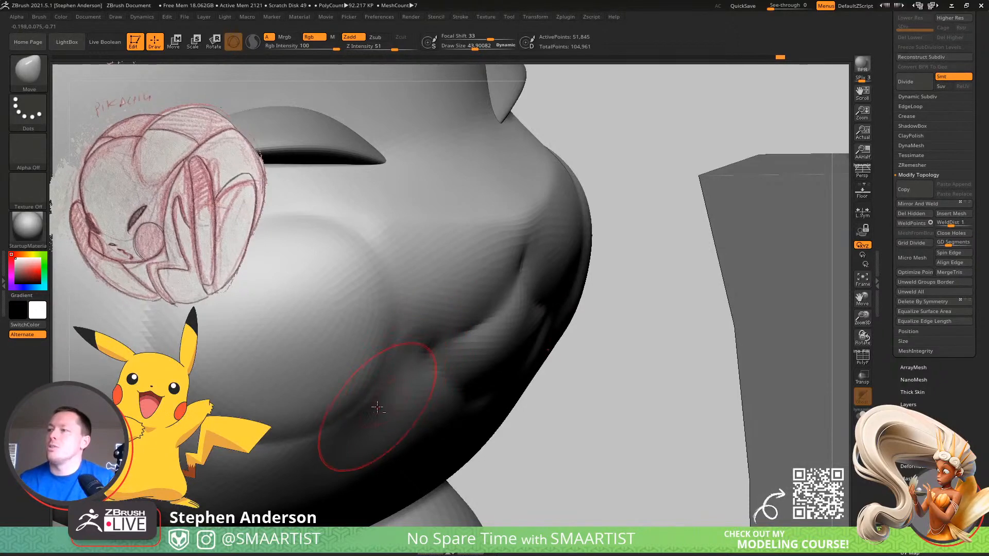
key("s")
left_click_drag(436, 403, 443, 403)
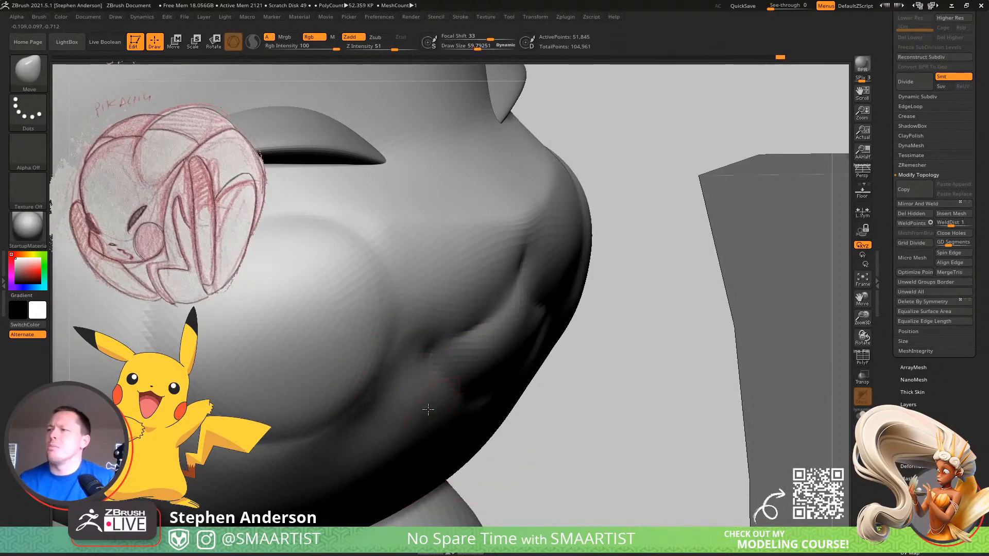
mouse_move(419, 416)
right_mouse_down()
mouse_move(415, 307)
mouse_move(735, 364)
right_mouse_up()
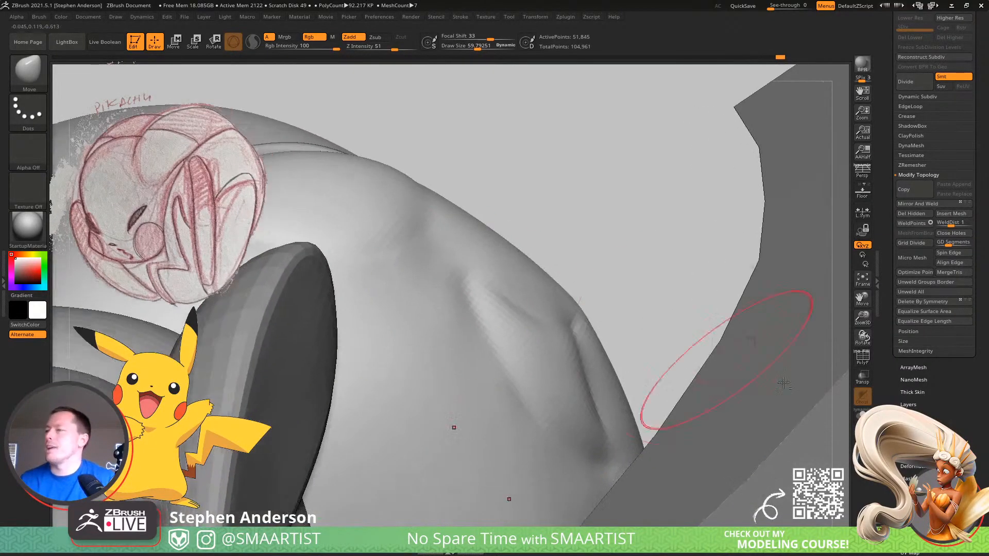
Refine the mouth corners and lower lip in Solo view with the Move brush at draw sizes of about 27 and 44
mouse_move(830, 369)
right_mouse_down()
mouse_move(616, 354)
mouse_move(632, 252)
mouse_move(575, 259)
mouse_move(560, 247)
right_mouse_up()
key("s")
left_click_drag(560, 188, 545, 188)
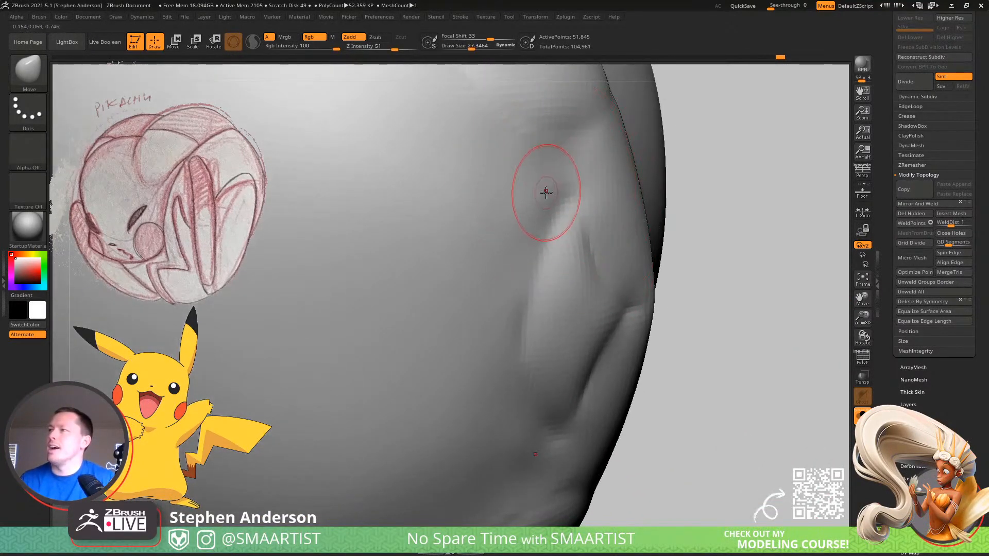
key("s")
left_click_drag(525, 262, 534, 263)
right_click_drag(536, 259, 498, 254)
left_click_drag(509, 284, 519, 283)
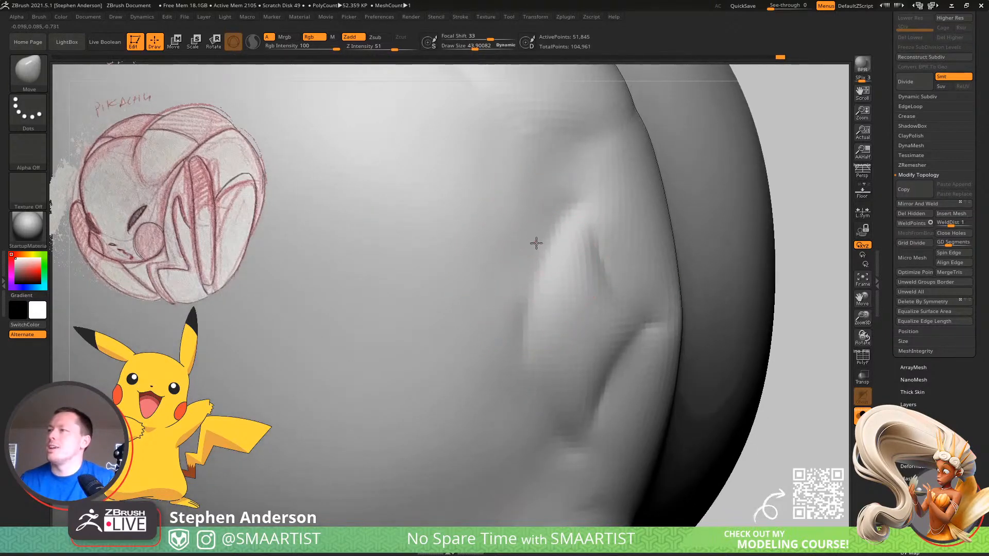
mouse_move(598, 225)
right_mouse_down()
mouse_move(507, 223)
mouse_move(520, 220)
right_mouse_up()
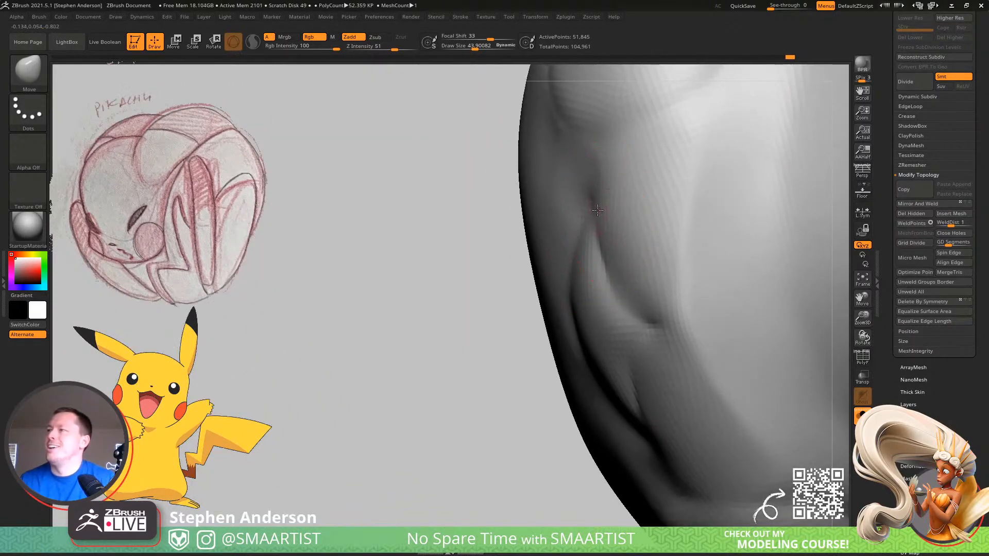
mouse_move(599, 208)
right_mouse_down()
mouse_move(637, 223)
mouse_move(583, 211)
right_mouse_up()
Sharpen the mouth line and its corners with the DamStandard brush at a draw size of about 16
key("b")
key("d")
key("s")
key("s")
left_click_drag(603, 207, 602, 207)
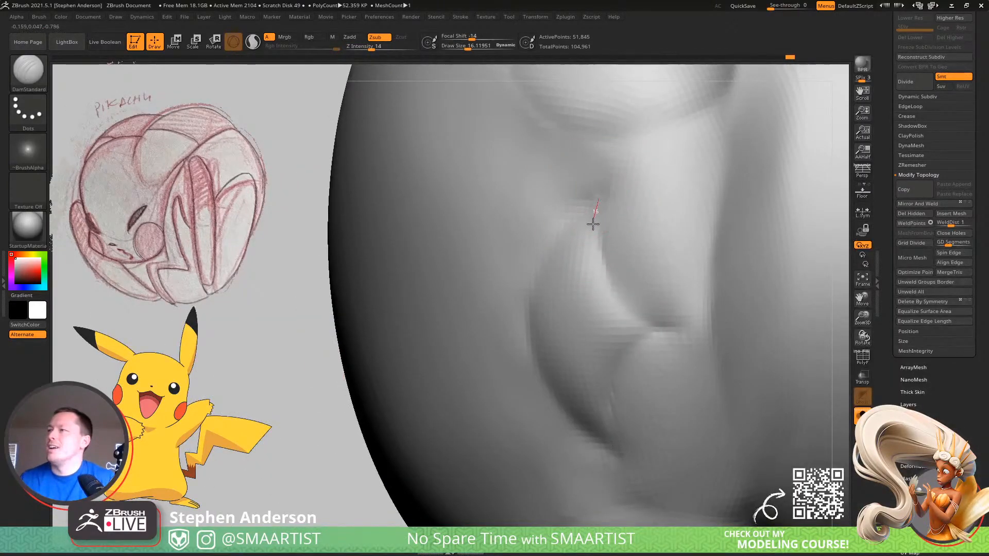
left_click_drag(607, 286, 601, 187)
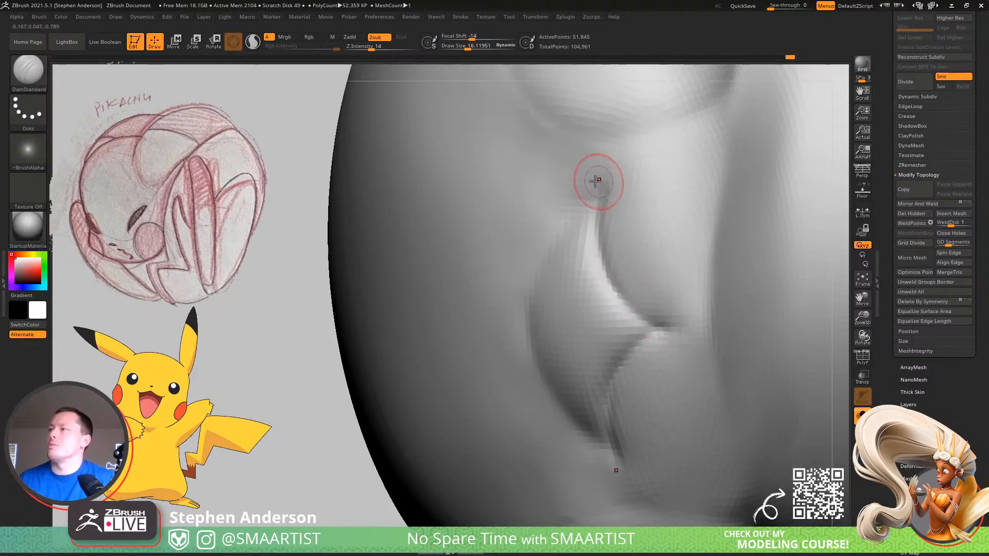
mouse_move(612, 299)
left_mouse_down()
mouse_move(596, 243)
mouse_move(596, 185)
left_mouse_up()
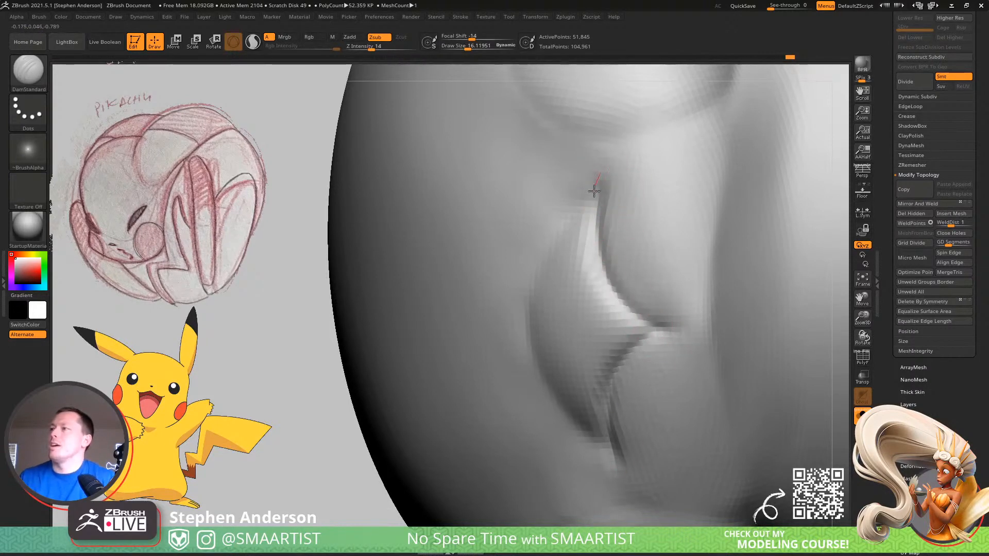
left_click_drag(652, 330, 674, 333)
Smooth the lower lip's surface below the mouth line at a draw size of about 11
mouse_move(673, 332)
right_mouse_down("ctrl")
mouse_move(610, 302)
mouse_move(655, 313)
mouse_move(636, 279)
mouse_move(662, 304)
mouse_move(658, 325)
mouse_move(651, 315)
mouse_move(677, 306)
right_mouse_up("ctrl")
left_click_drag(677, 306, 611, 321, "shift")
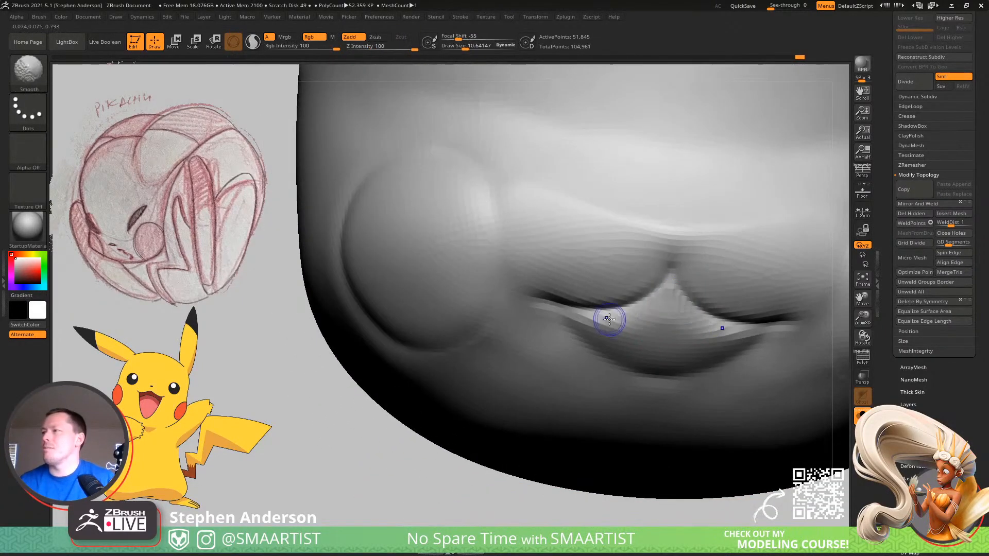
left_click_drag(668, 292, 658, 312, "shift")
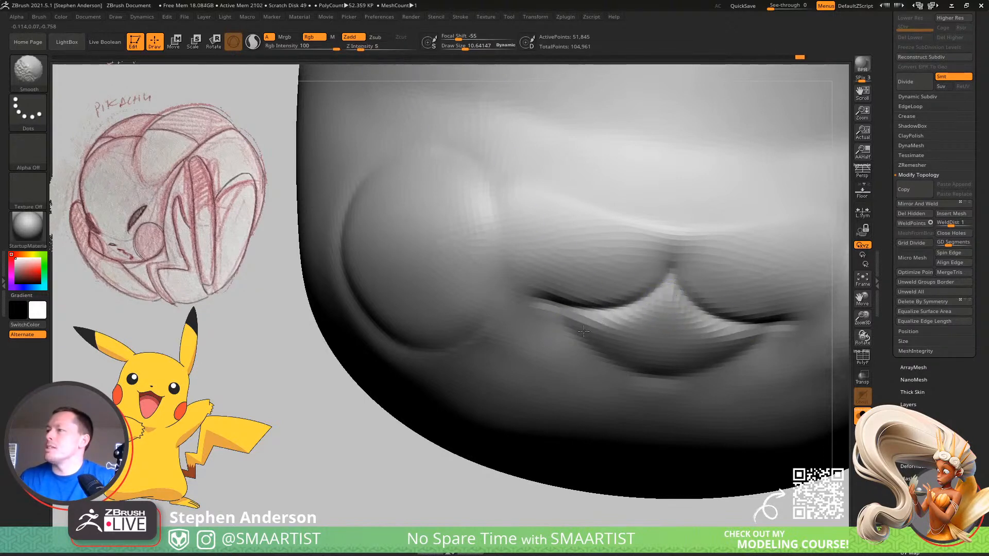
Reshape the cheek's profile with the Move brush at a draw size of about 99
right_click_drag(647, 332, 604, 225, "ctrl")
mouse_move(600, 260)
right_mouse_down()
mouse_move(627, 230)
mouse_move(614, 300)
mouse_move(596, 307)
mouse_move(625, 265)
mouse_move(646, 168)
mouse_move(620, 183)
mouse_move(638, 283)
mouse_move(611, 325)
mouse_move(618, 269)
right_mouse_up()
key("b")
key("m")
key("v")
key("s")
left_click_drag(664, 237, 669, 237)
left_click_drag(597, 260, 589, 263)
right_click_drag(589, 272, 606, 272)
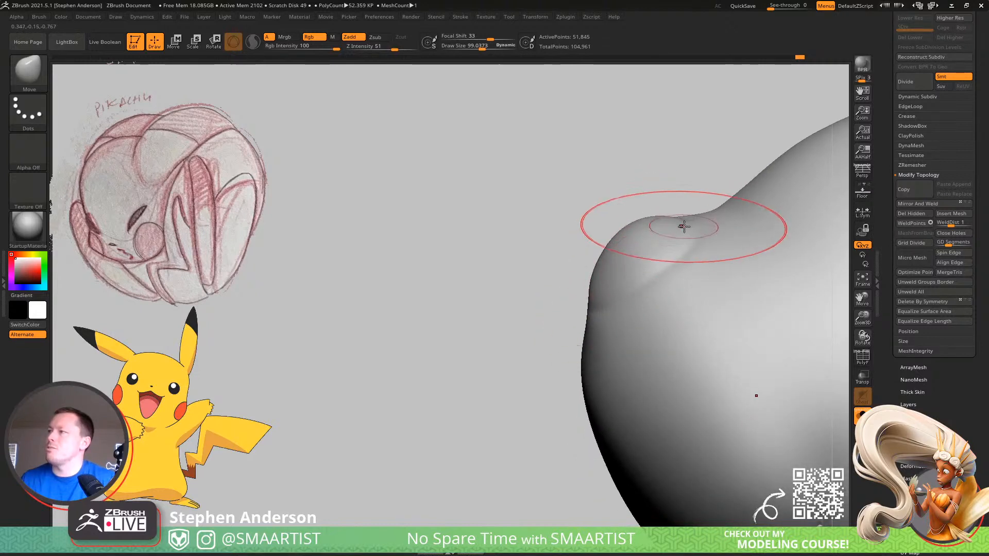
Refine the cheek's upper contour with the Move brush at a draw size of about 60
right_click_drag(685, 216, 680, 222)
key("s")
left_click_drag(687, 201, 682, 201)
mouse_move(688, 201)
right_mouse_down()
mouse_move(706, 200)
mouse_move(682, 227)
mouse_move(689, 284)
mouse_move(636, 286)
mouse_move(607, 274)
mouse_move(620, 223)
mouse_move(598, 274)
mouse_move(649, 284)
mouse_move(640, 230)
right_mouse_up()
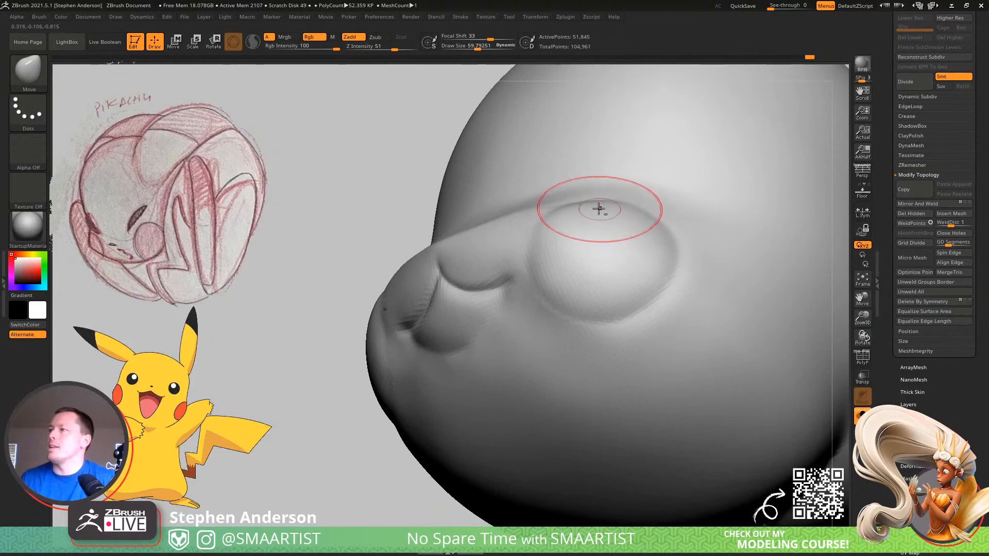
mouse_move(594, 204)
right_mouse_down()
mouse_move(645, 242)
mouse_move(664, 224)
right_mouse_up()
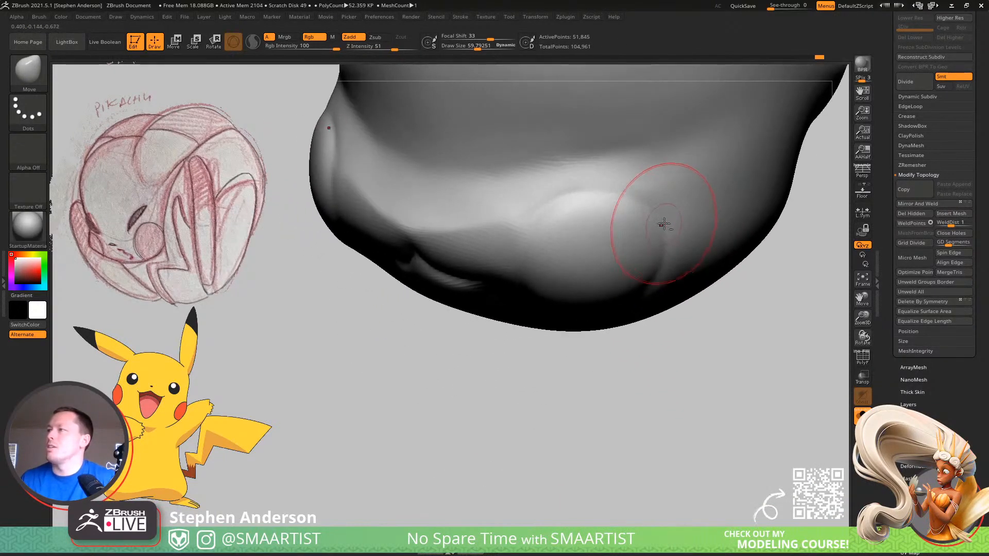
Reshape the cheek's outer side from below with the Move brush at a draw size of about 89, and leave Solo view
right_click_drag(663, 264, 664, 283)
key("s")
left_click_drag(658, 248, 662, 247)
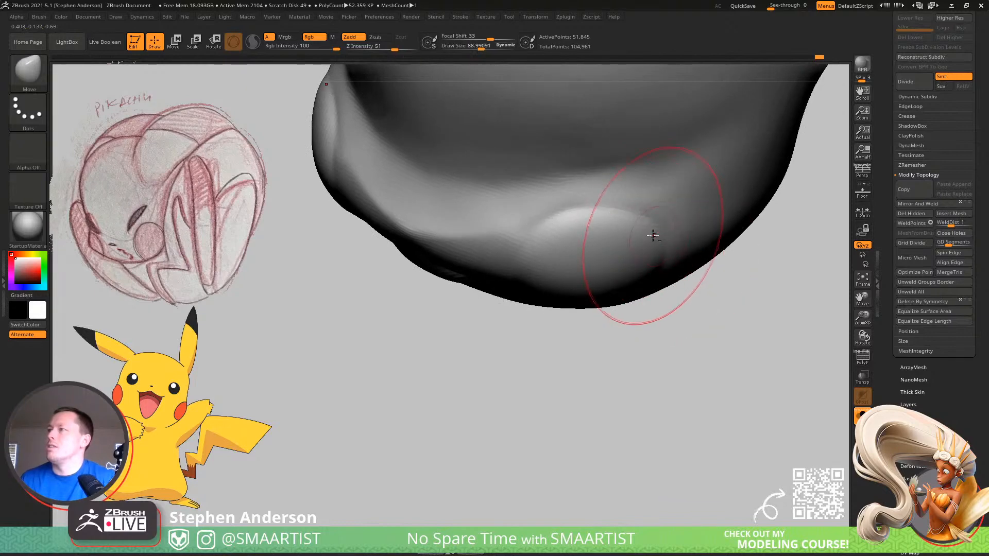
mouse_move(657, 251)
right_mouse_down()
mouse_move(641, 257)
mouse_move(628, 288)
mouse_move(594, 273)
mouse_move(588, 305)
mouse_move(608, 317)
mouse_move(546, 298)
mouse_move(587, 302)
mouse_move(598, 262)
mouse_move(578, 258)
mouse_move(642, 302)
mouse_move(588, 307)
mouse_move(600, 290)
mouse_move(561, 325)
mouse_move(634, 280)
mouse_move(682, 301)
mouse_move(675, 289)
mouse_move(697, 288)
mouse_move(660, 285)
right_mouse_up()
left_click(862, 415)
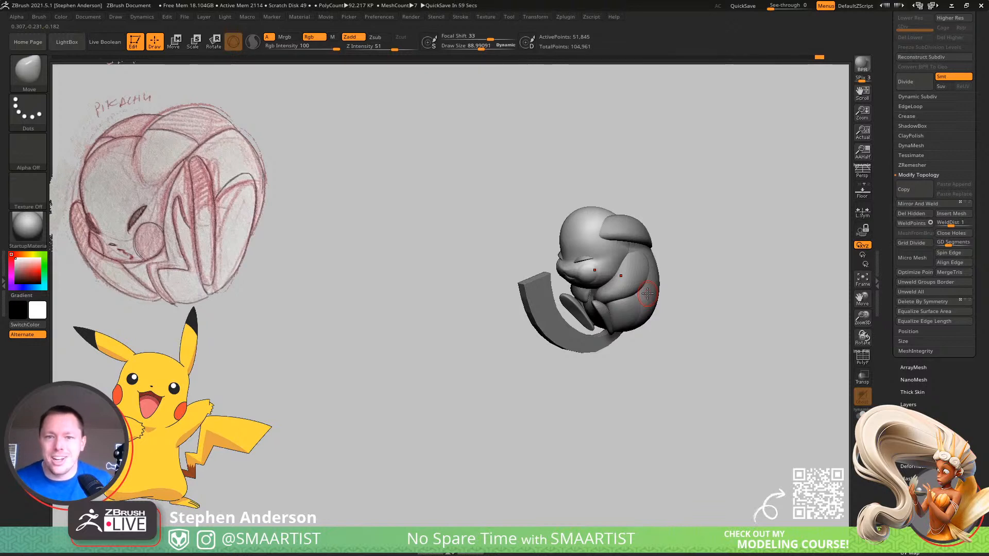
Select the tail subtool, display its polyframe and switch to the ZModeler brush
right_click_drag(566, 297, 531, 307)
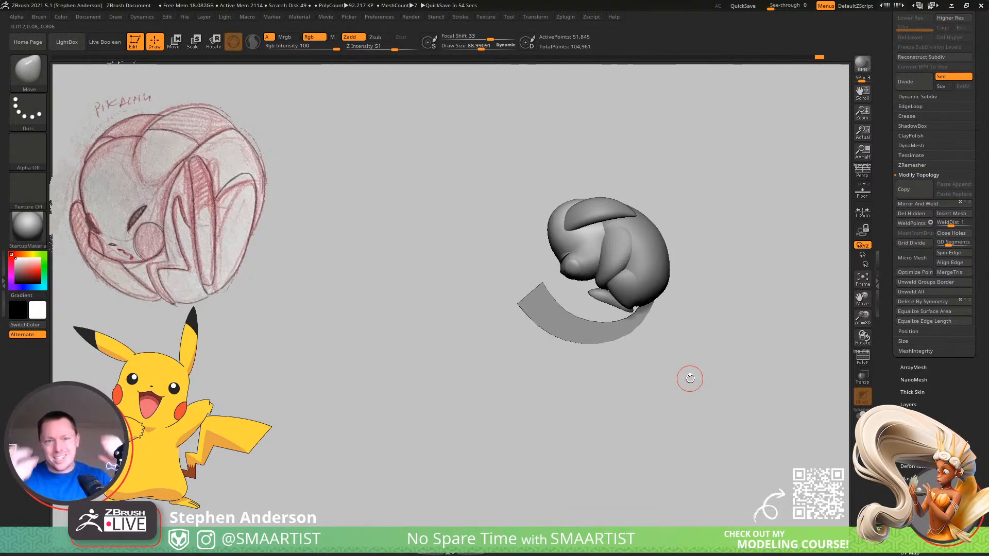
mouse_move(607, 205)
right_mouse_down()
mouse_move(575, 261)
mouse_move(629, 263)
mouse_move(593, 258)
right_mouse_up()
mouse_move(594, 258)
right_mouse_down("ctrl")
mouse_move(648, 265)
mouse_move(593, 230)
mouse_move(623, 234)
mouse_move(592, 237)
right_mouse_up("ctrl")
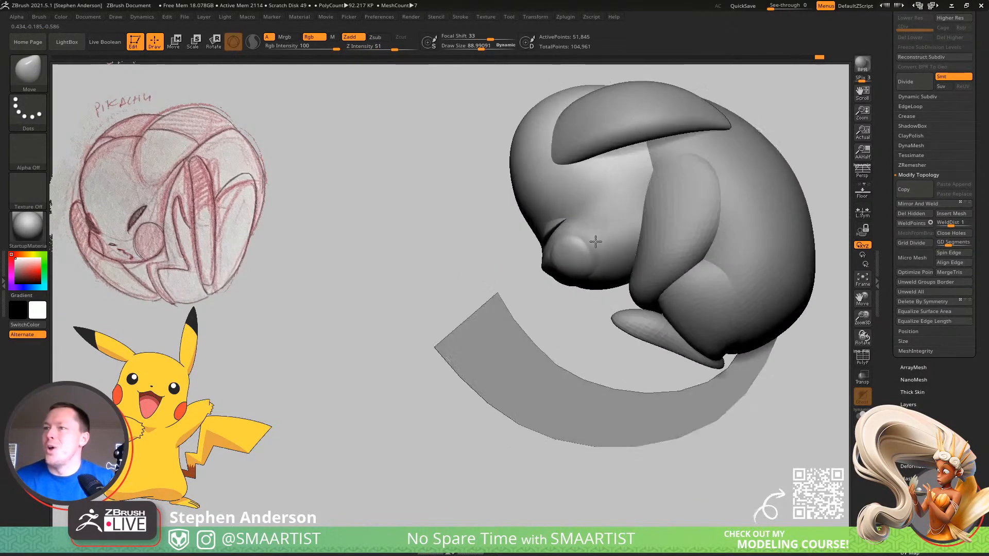
left_click(554, 377, "alt")
key("shift+f")
mouse_move(594, 383)
right_mouse_down("alt")
mouse_move(539, 342)
mouse_move(525, 353)
right_mouse_up("alt")
key("b")
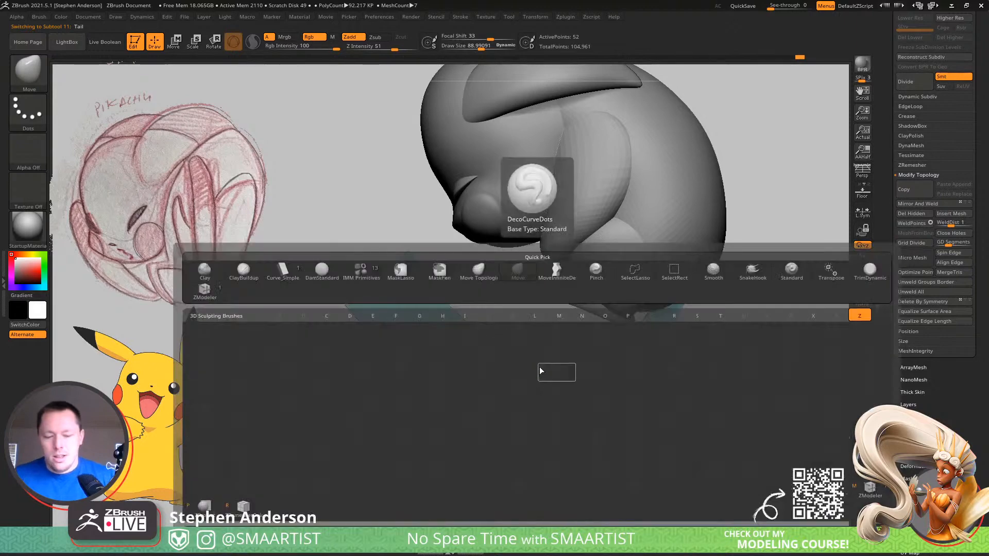
key("m")
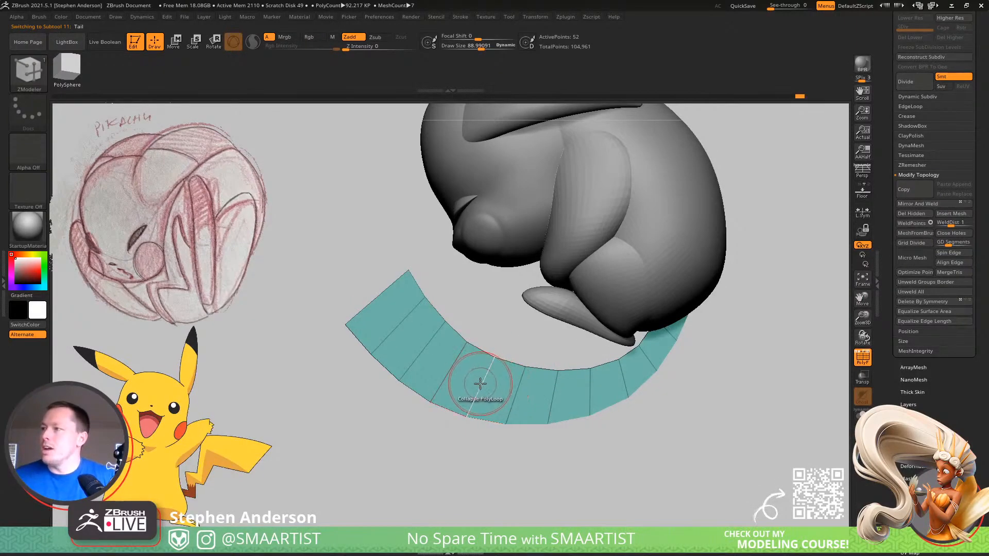
Try to add lengthwise edge loops along the tail with ZModeler's edge insert action and apply Mirror And Weld
key("space")
left_click(452, 283)
left_click(478, 375)
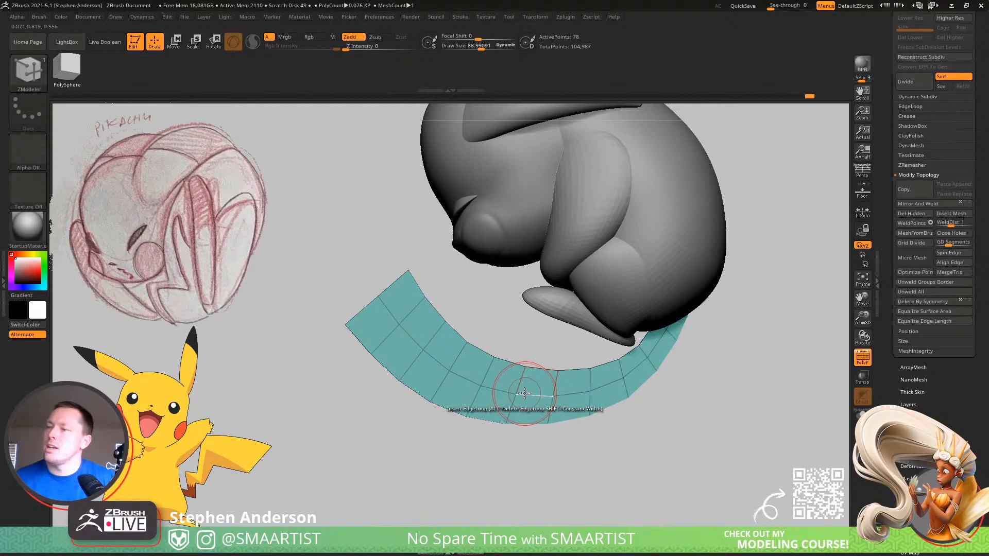
left_click(471, 403)
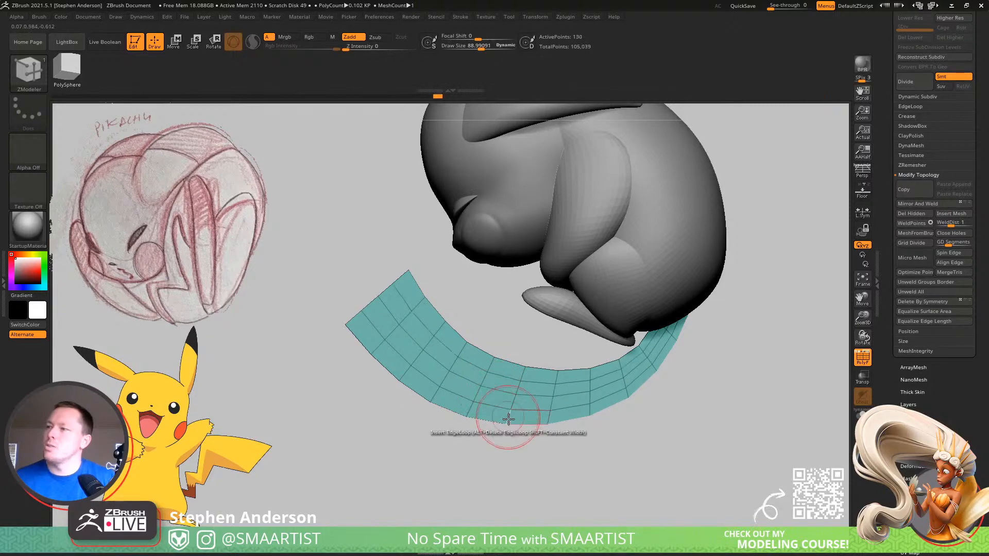
mouse_move(484, 412)
right_mouse_down("alt")
mouse_move(448, 384)
mouse_move(473, 361)
mouse_move(470, 397)
right_mouse_up("alt")
left_click(912, 204)
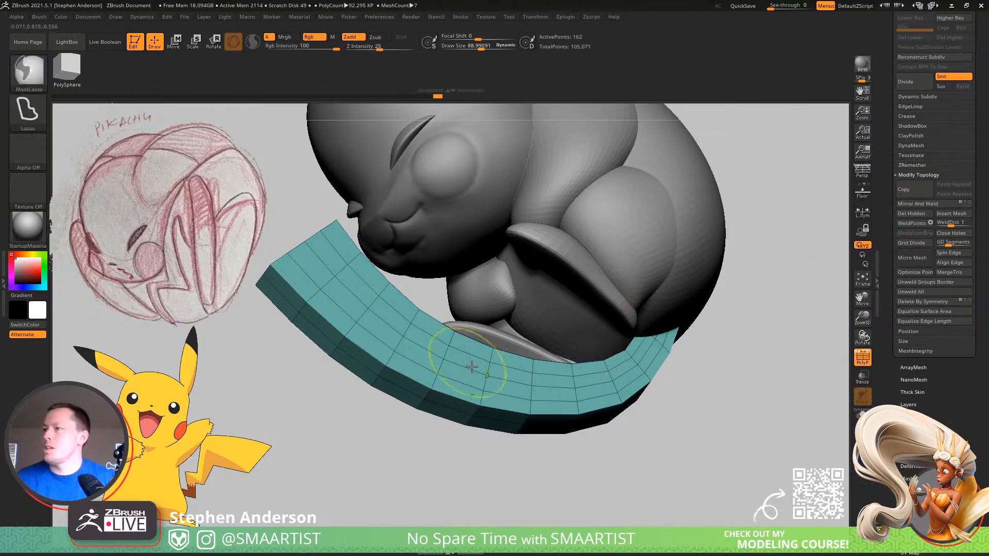
Try to cut stepped notches into the tail's outer edge by pushing its polygons through with QMesh, and undo the cuts
right_click_drag(464, 354, 453, 408, "alt")
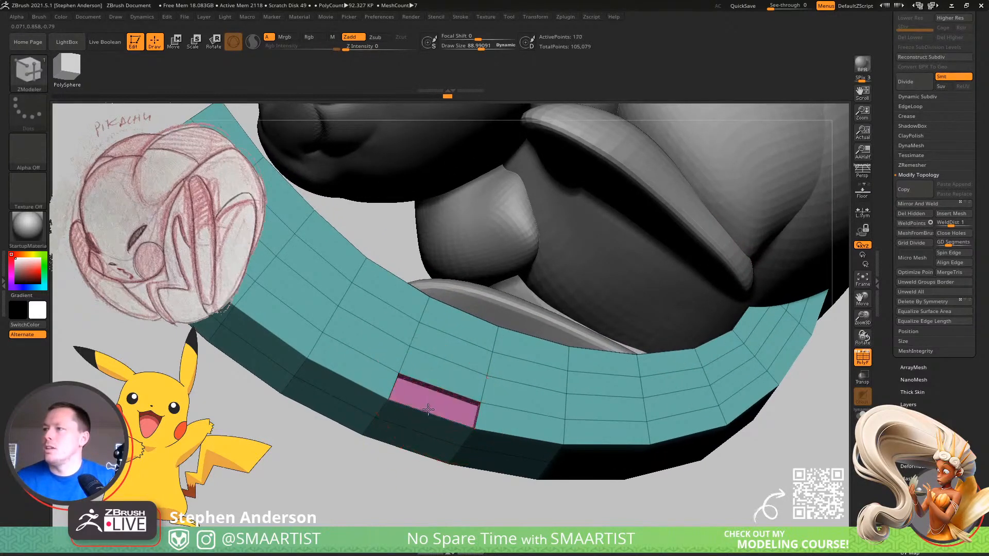
mouse_move(448, 415)
right_mouse_down()
mouse_move(455, 420)
mouse_move(441, 406)
right_mouse_up()
key("ctrl+z")
left_click_drag(440, 405, 386, 447)
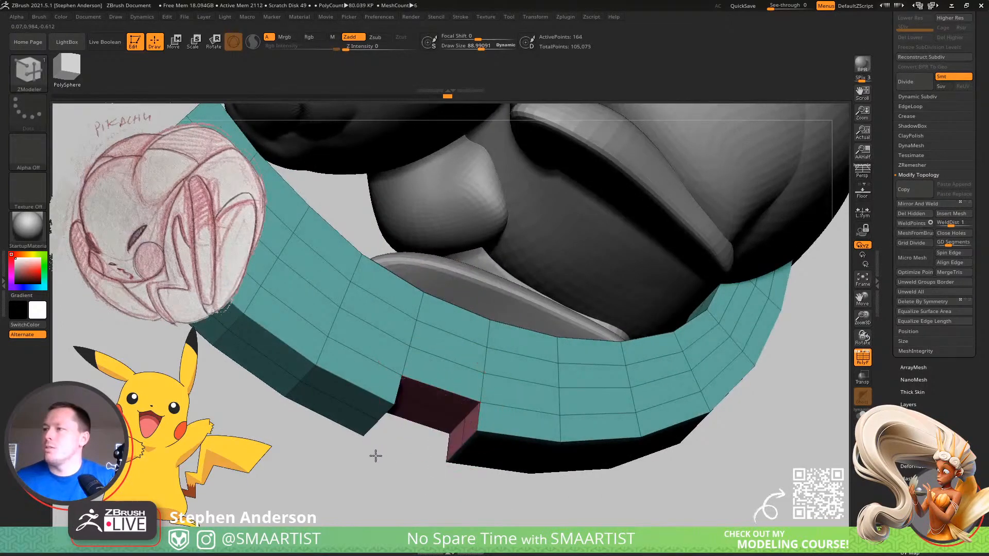
right_click_drag(547, 419, 545, 380)
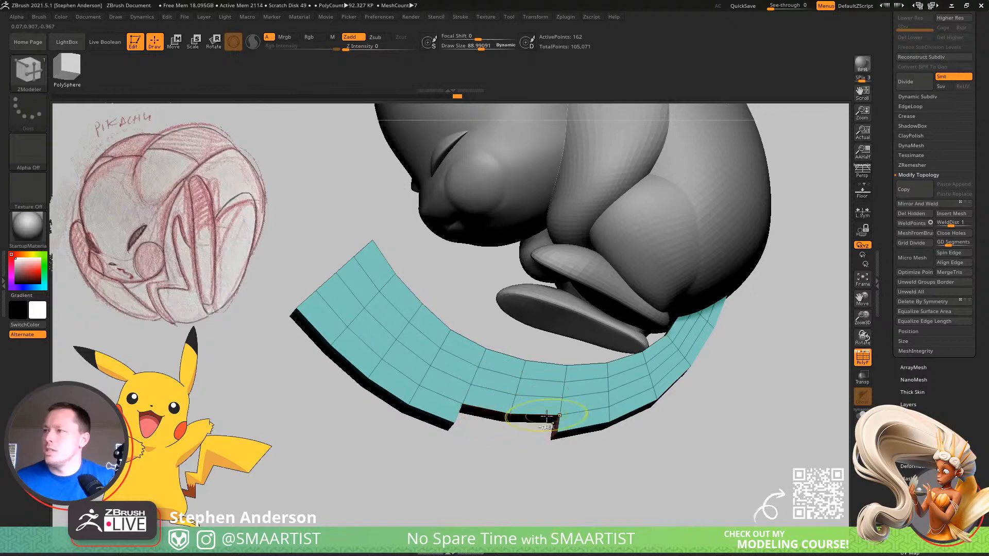
right_click_drag(545, 415, 453, 316)
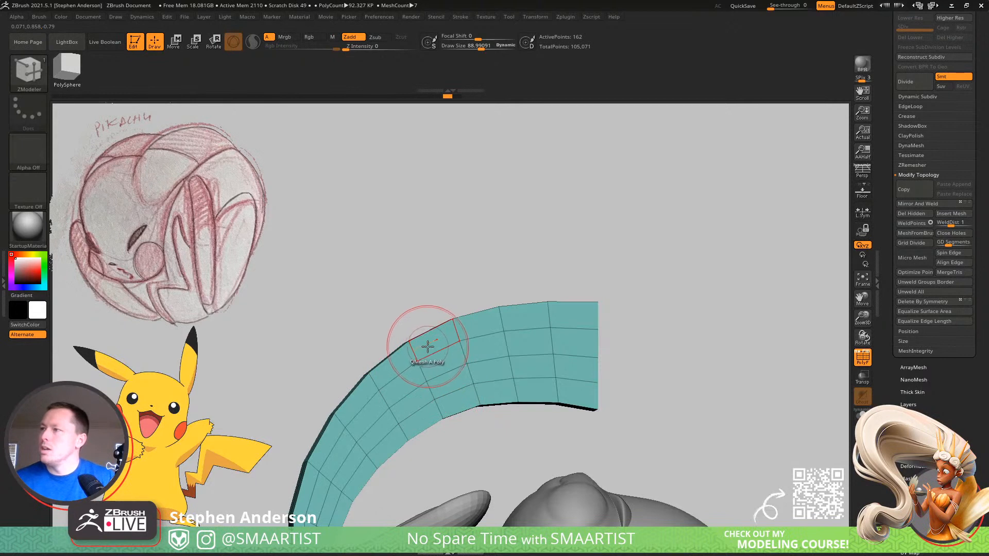
left_click_drag(392, 370, 374, 453)
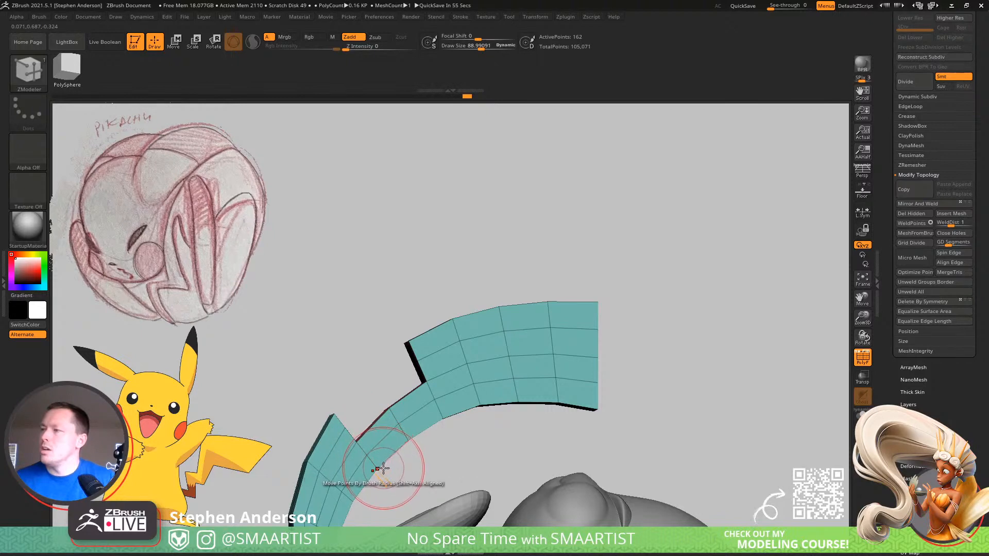
key("ctrl+z")
Try to insert an extra edge loop across the tail and mask everything except the short band beside it
left_click_drag(384, 466, 451, 387)
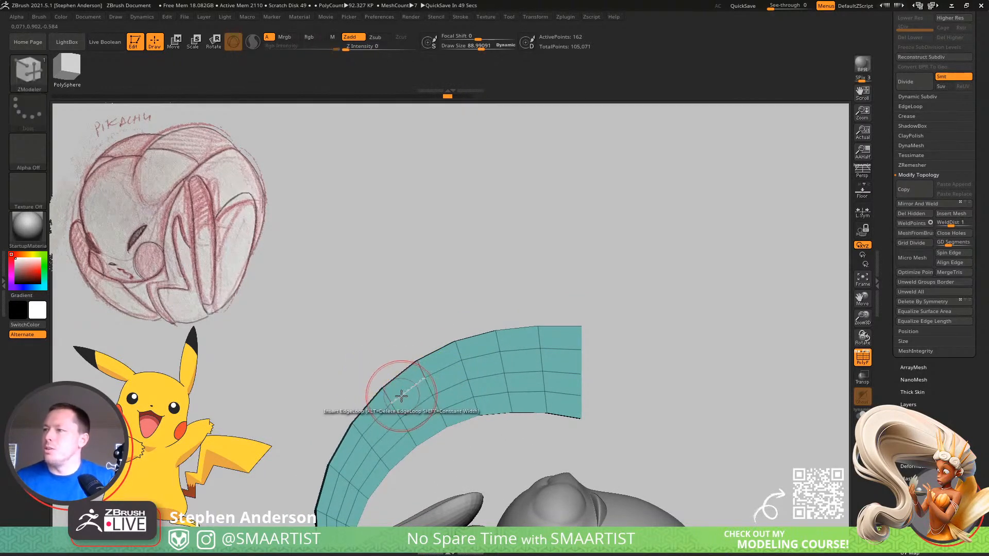
key("ctrl")
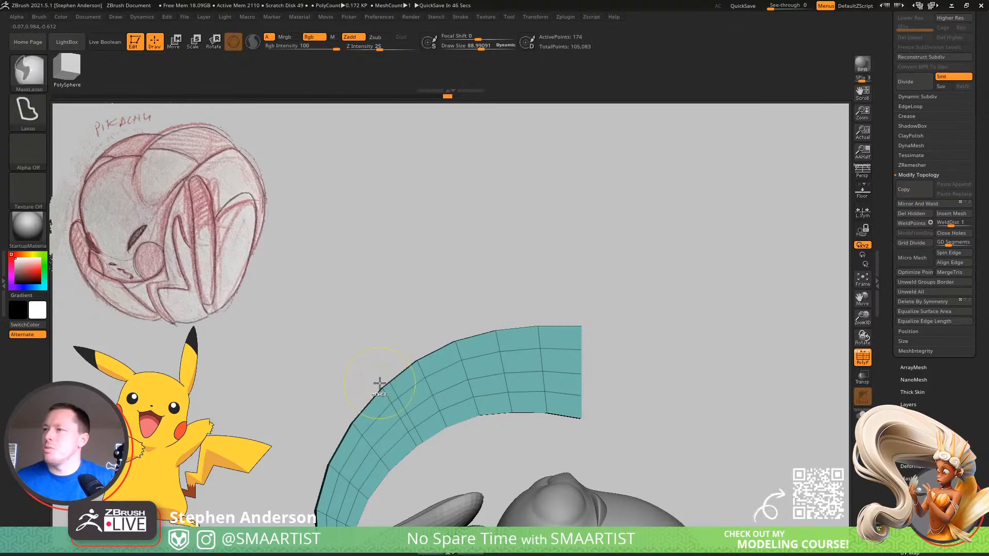
left_click_drag(443, 470, 429, 442, "ctrl+alt")
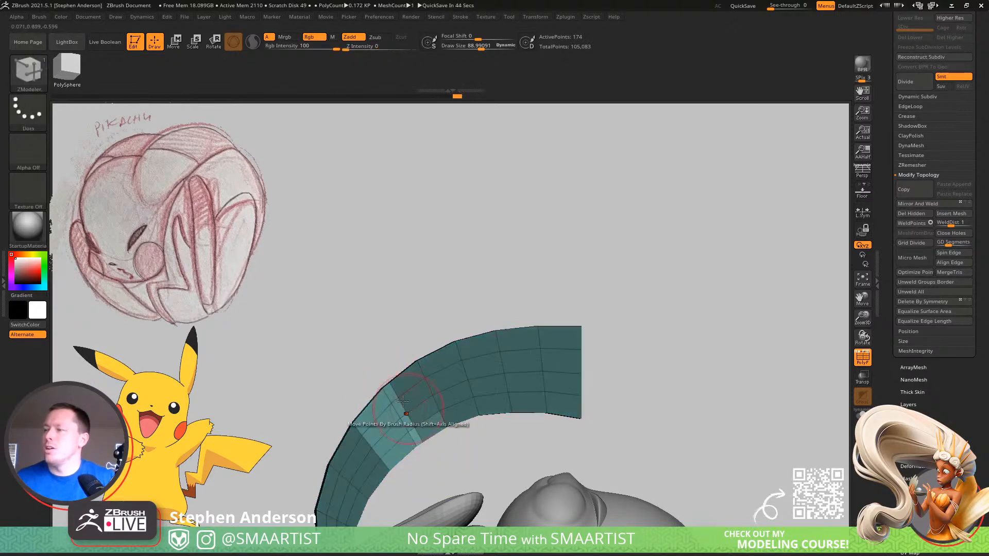
right_click_drag(413, 413, 379, 392, "shift")
left_click_drag(311, 342, 335, 364, "ctrl")
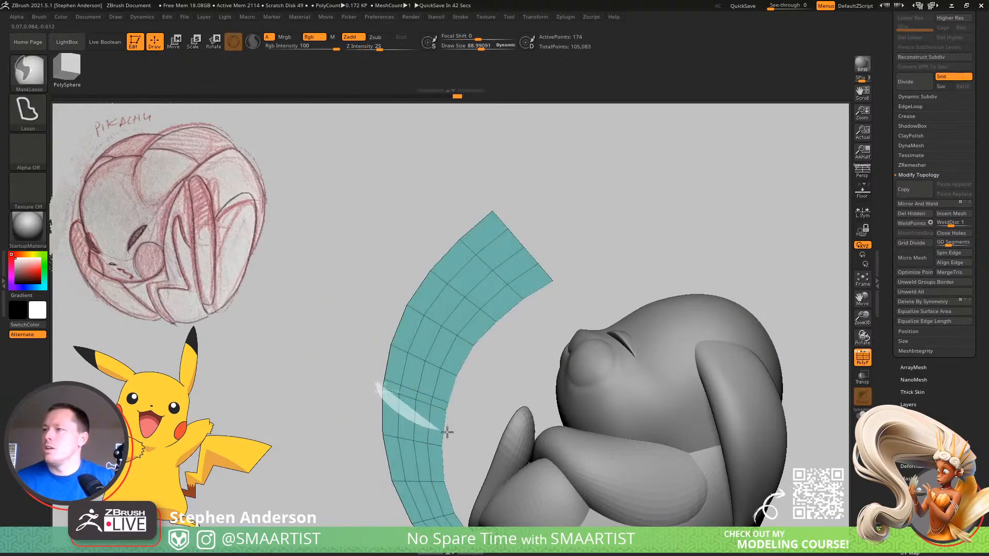
left_click_drag(479, 422, 474, 420, "ctrl+alt")
Try to move the unmasked tail band inward with the gizmo, and undo the move
key("w")
mouse_move(466, 393)
right_mouse_down("ctrl")
mouse_move(444, 427)
mouse_move(497, 295)
right_mouse_up("ctrl")
left_click(386, 393, "alt")
left_click_drag(433, 356, 487, 407)
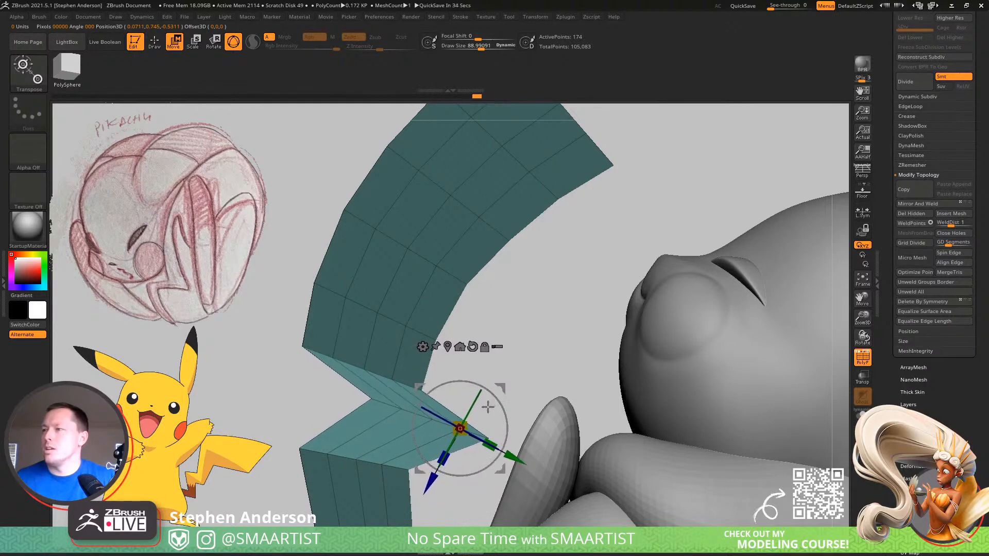
key("ctrl+z")
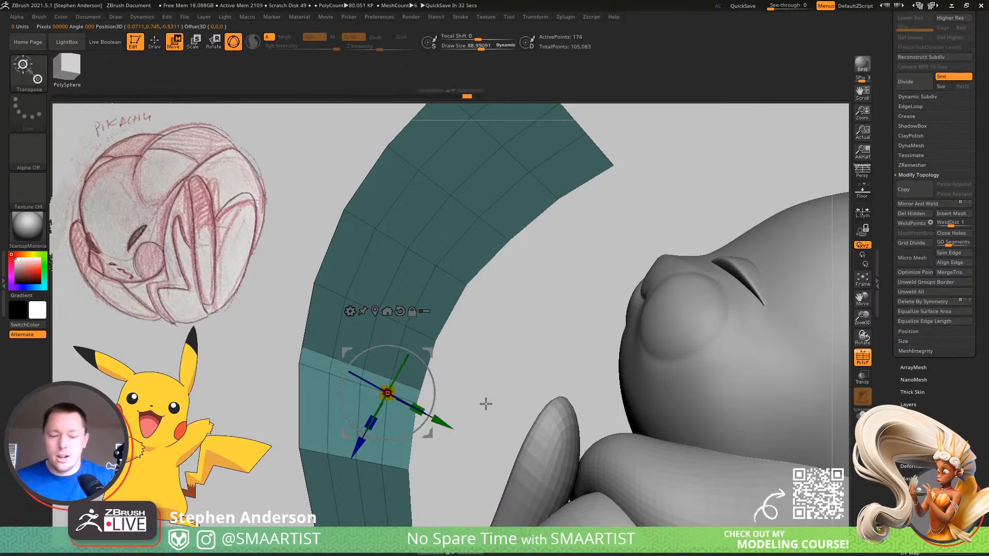
Return to Draw mode and undo the tail's mask and the recently inserted edge loops
key("q")
left_click_drag(446, 414, 478, 359, "alt")
mouse_move(461, 383)
right_mouse_down("ctrl")
mouse_move(427, 385)
mouse_move(440, 317)
right_mouse_up("ctrl")
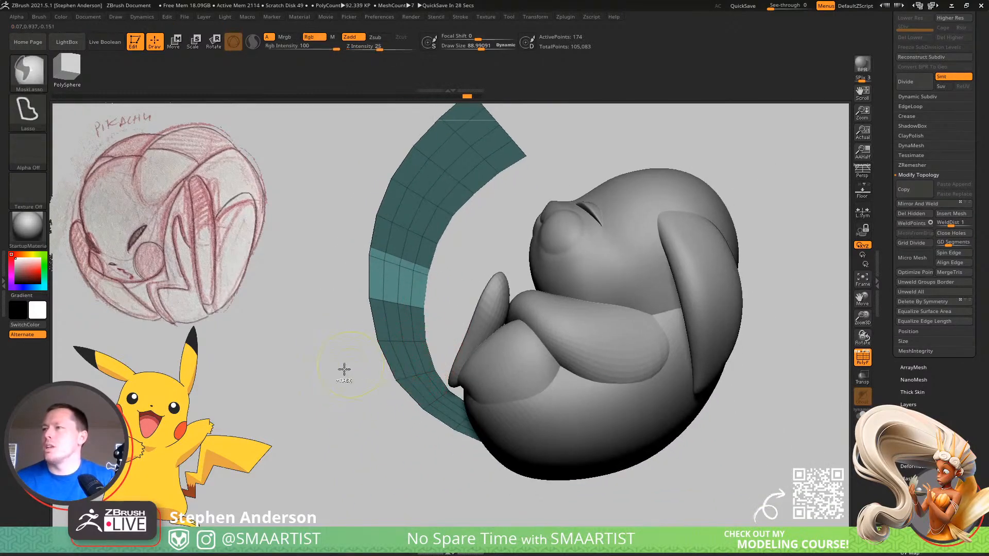
key("ctrl+z")
key("ctrl+z")
key("ctrl+z")
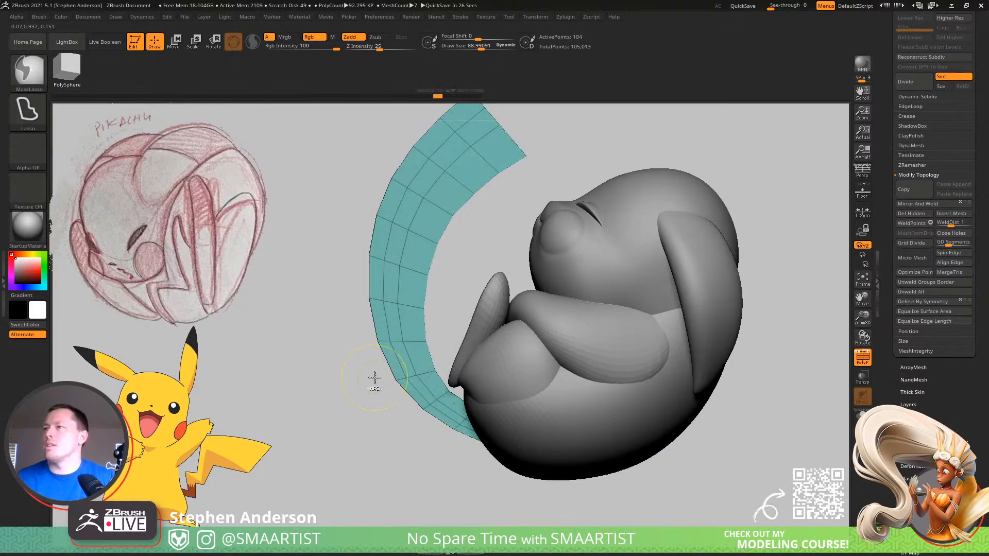
Split the tail in two by removing one full-width segment near its middle, and check the gap from several angles
mouse_move(390, 371)
right_mouse_down("ctrl")
mouse_move(404, 283)
mouse_move(443, 333)
mouse_move(410, 301)
mouse_move(385, 296)
right_mouse_up("ctrl")
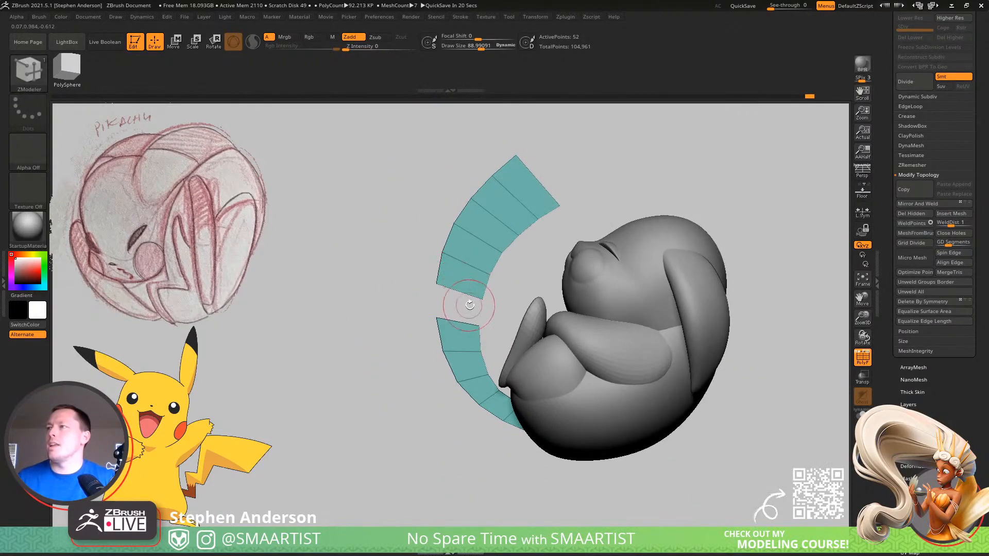
right_click_drag(463, 307, 394, 302, "alt")
key("ctrl")
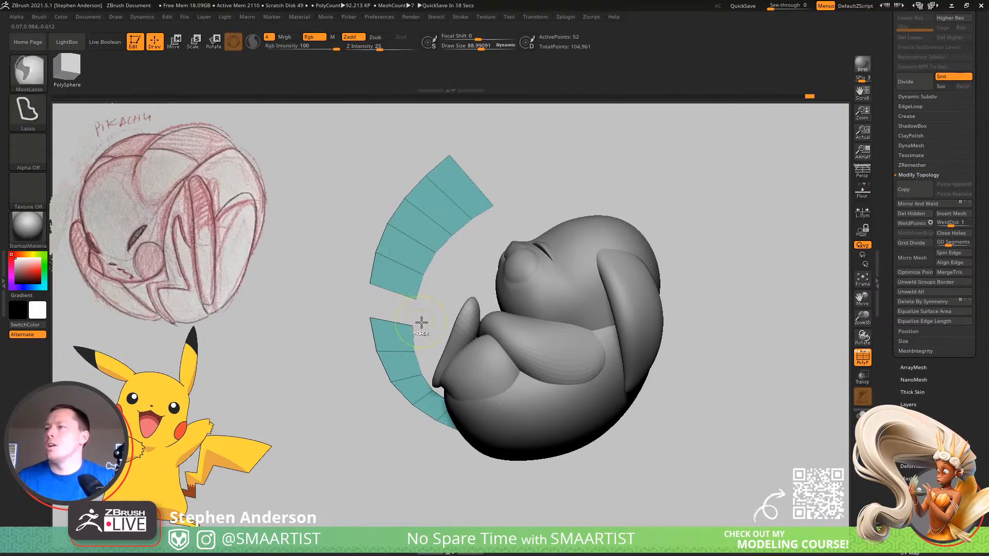
mouse_move(420, 323)
right_mouse_down("ctrl")
mouse_move(466, 376)
mouse_move(435, 304)
mouse_move(389, 294)
mouse_move(399, 293)
right_mouse_up("ctrl")
left_click_drag(322, 282, 380, 300)
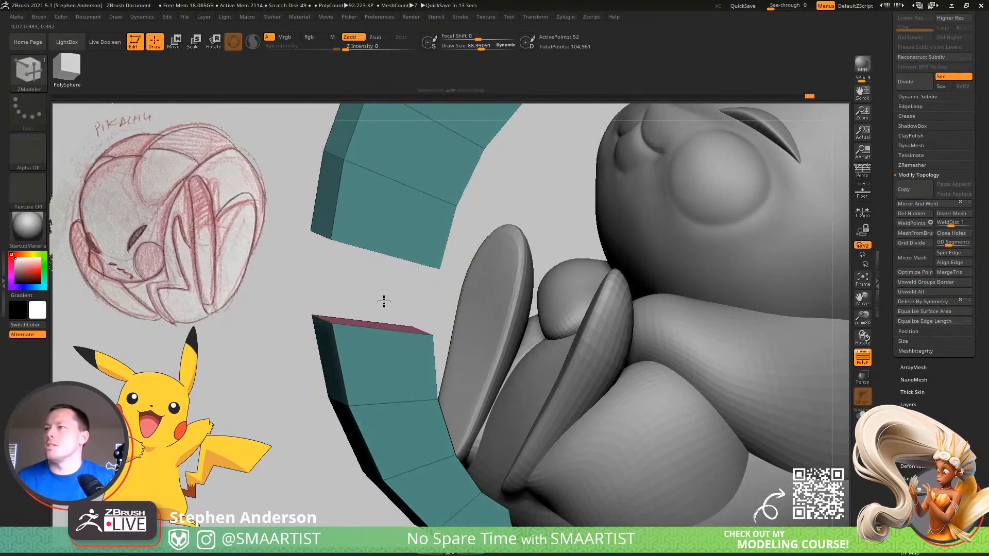
mouse_move(413, 305)
right_mouse_down()
mouse_move(453, 311)
mouse_move(355, 261)
mouse_move(397, 270)
mouse_move(388, 270)
mouse_move(412, 309)
mouse_move(403, 301)
mouse_move(393, 349)
mouse_move(365, 299)
mouse_move(375, 326)
mouse_move(389, 321)
right_mouse_up()
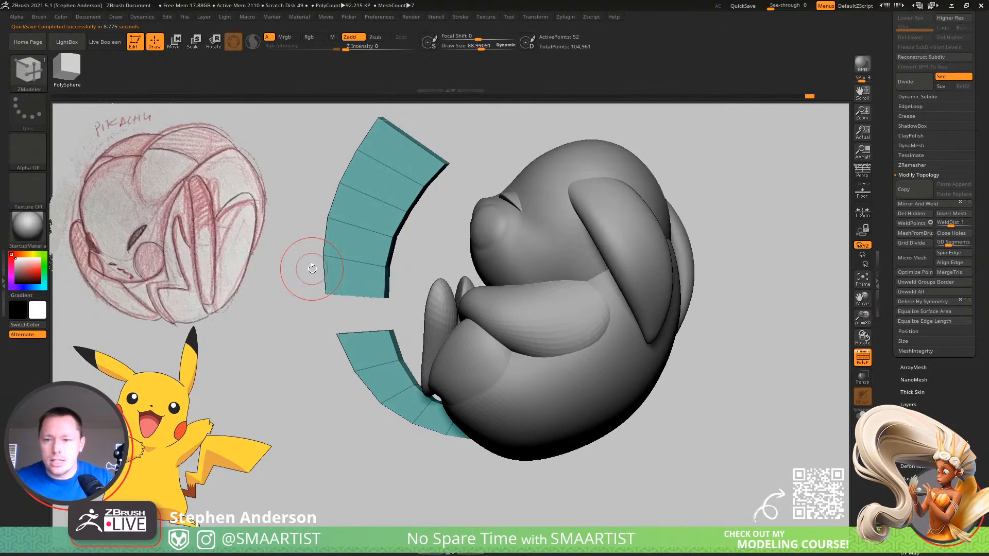
right_click_drag(380, 376, 379, 348)
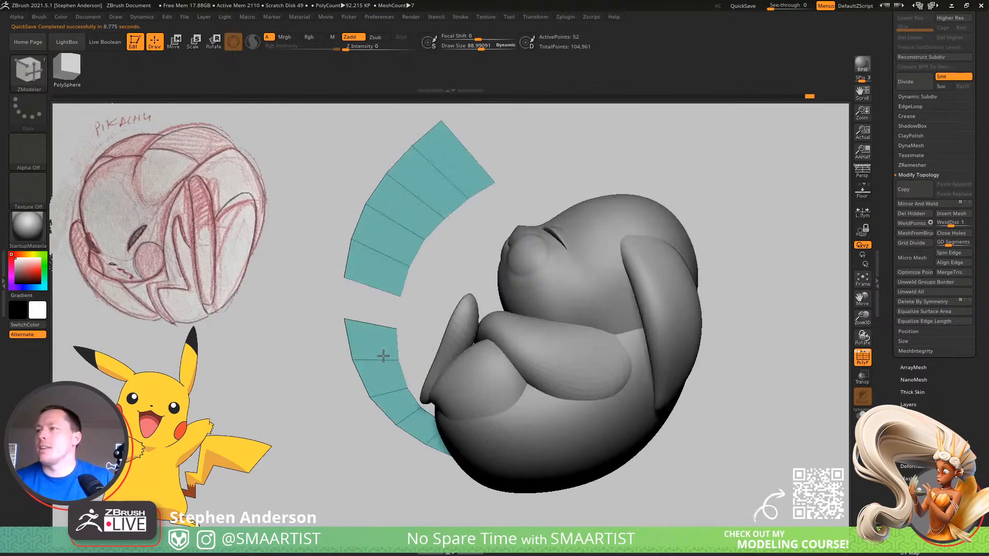
key("ctrl")
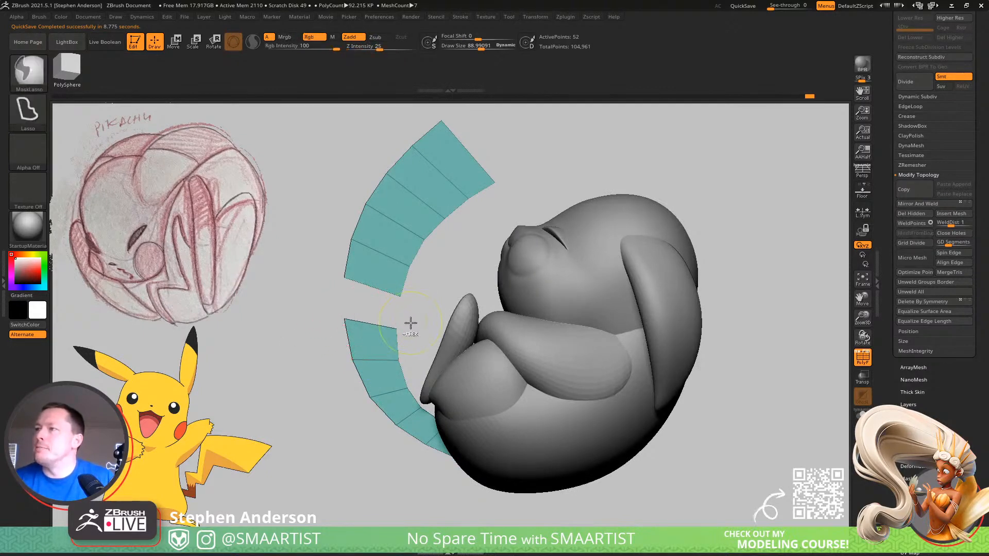
mouse_move(377, 311)
left_mouse_down("ctrl")
mouse_move(330, 350)
mouse_move(392, 386)
mouse_move(425, 353)
left_mouse_up("ctrl")
key("w")
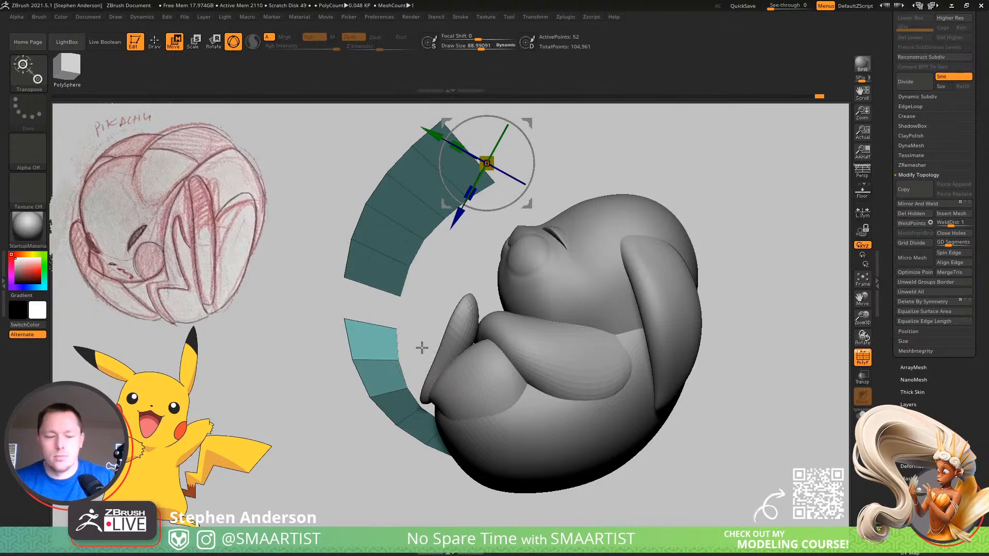
key("q")
left_click_drag(305, 384, 319, 393, "ctrl")
Remove a second tail segment below the gap so that a single segment stands alone between the two ends
mouse_move(370, 378)
right_mouse_down()
mouse_move(395, 380)
mouse_move(354, 375)
right_mouse_up()
left_click(382, 380)
key("ctrl+z")
left_click(354, 379)
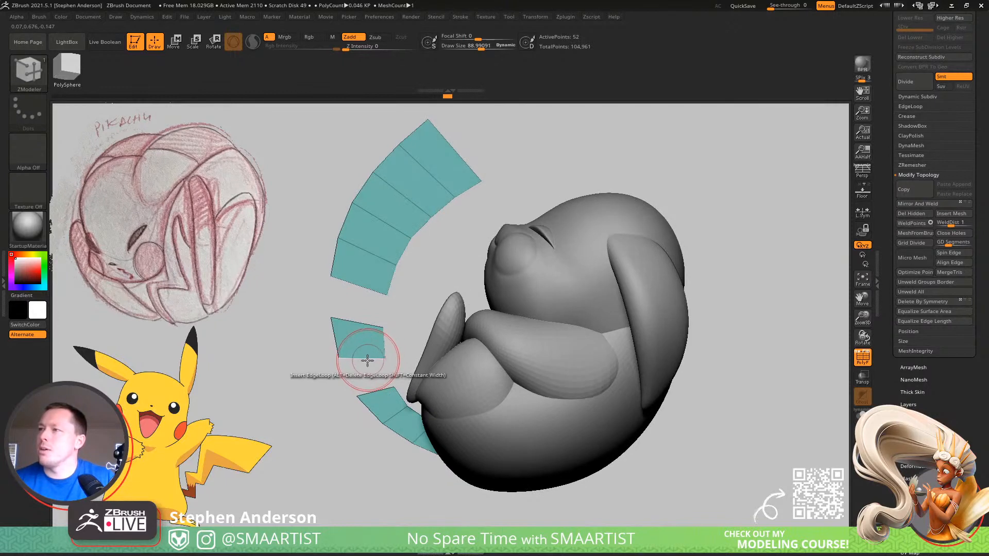
Mask all of the tail except the isolated middle segment and move that segment inward toward the body with the gizmo
key("w")
left_click_drag(332, 308, 324, 381, "ctrl")
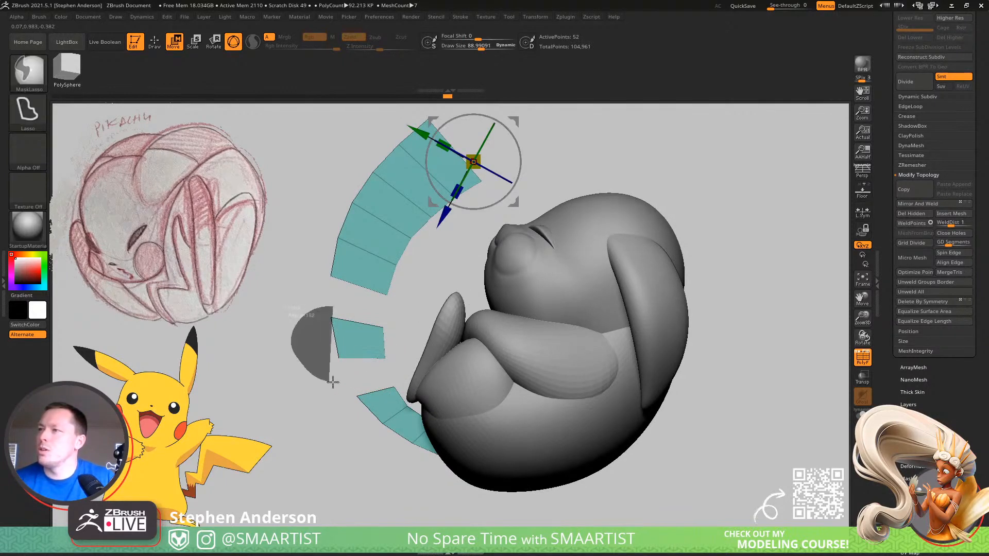
left_click_drag(380, 314, 369, 312, "ctrl")
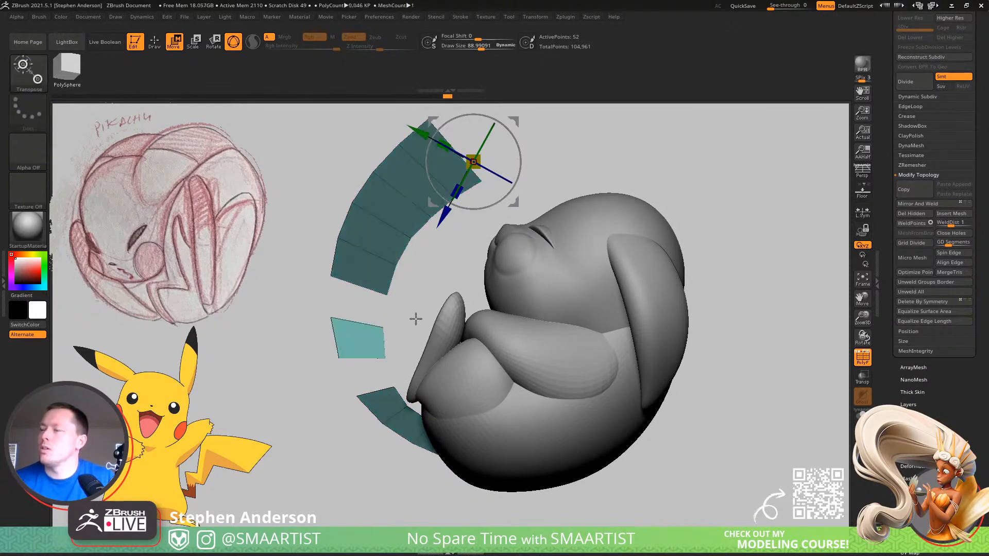
left_click(382, 328)
left_click_drag(423, 290, 459, 290)
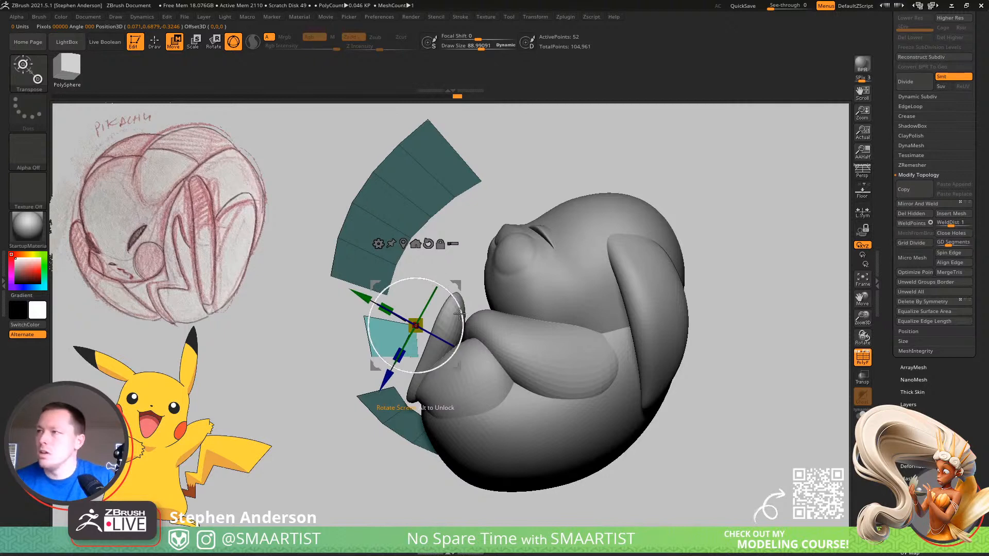
Reset the gizmo's orientation, return to Draw mode and move the isolated tail segment's corner points to form a narrow upright block
left_click_drag(428, 243, 404, 241)
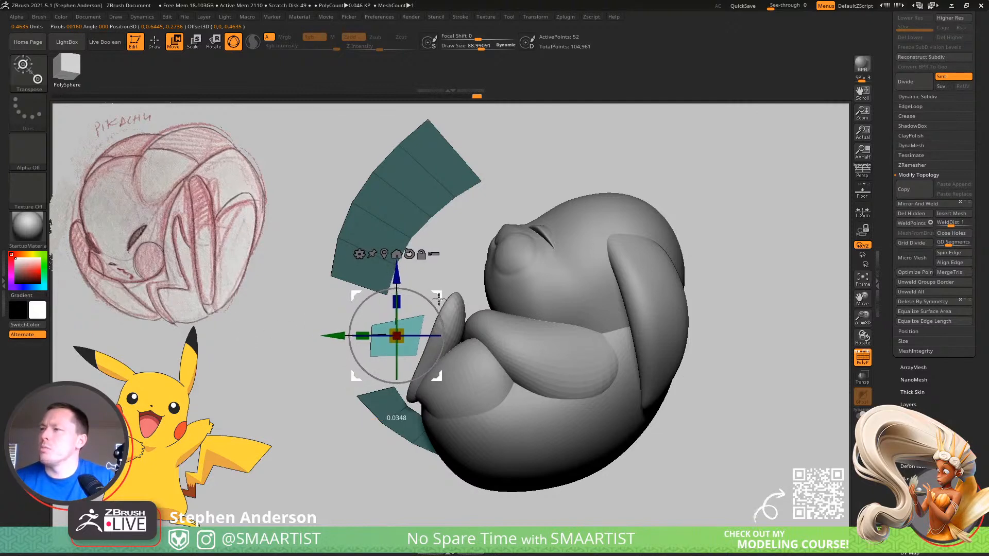
key("q")
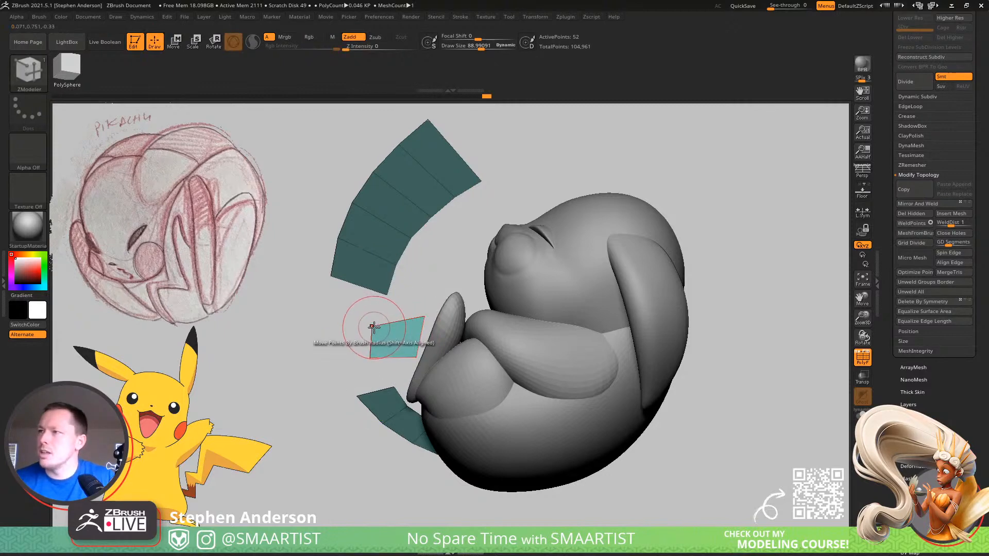
key("bracketleft")
key("bracketleft")
left_click_drag(372, 327, 372, 324)
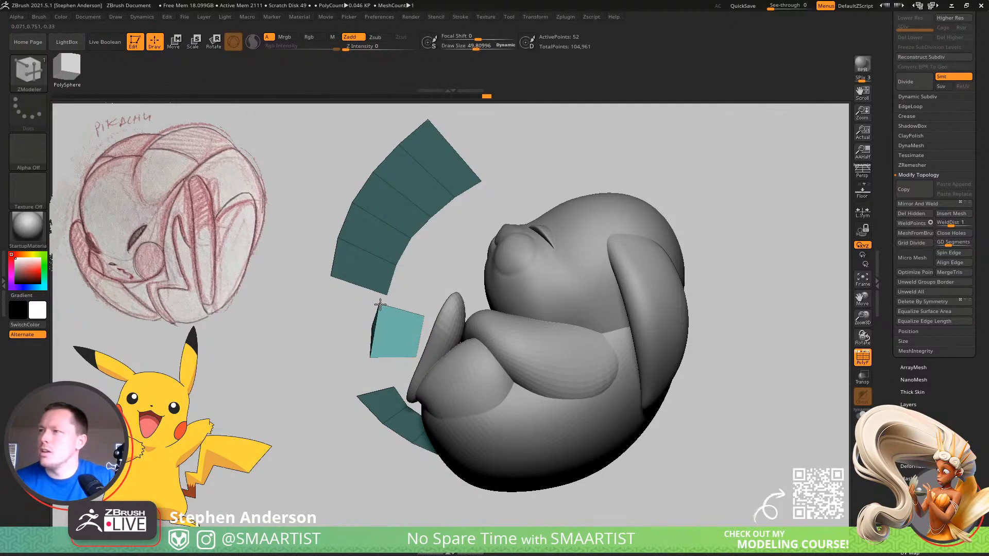
left_click_drag(376, 310, 392, 307)
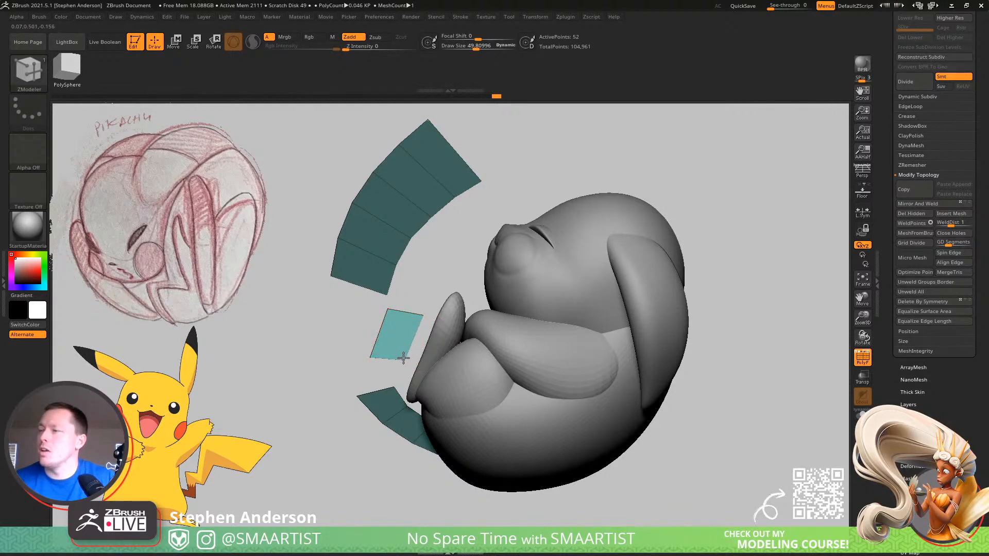
left_click_drag(369, 357, 372, 356)
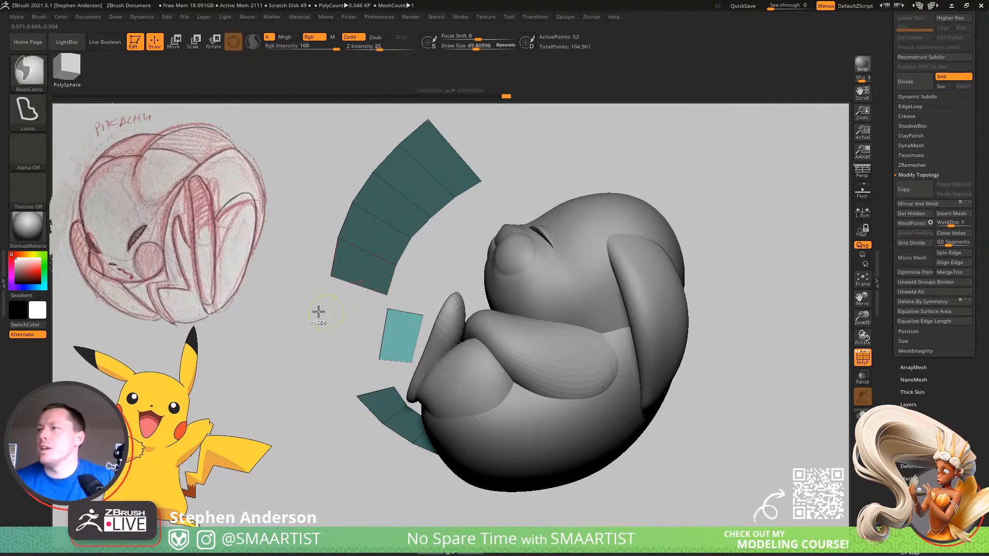
Mask all but the lower part of the upper tail section, reshape its lower end to be nearly level, and clear the mask
left_click_drag(326, 314, 336, 322, "ctrl")
mouse_move(410, 297)
left_mouse_down("ctrl")
mouse_move(280, 276)
mouse_move(415, 194)
mouse_move(419, 205)
left_mouse_up("ctrl")
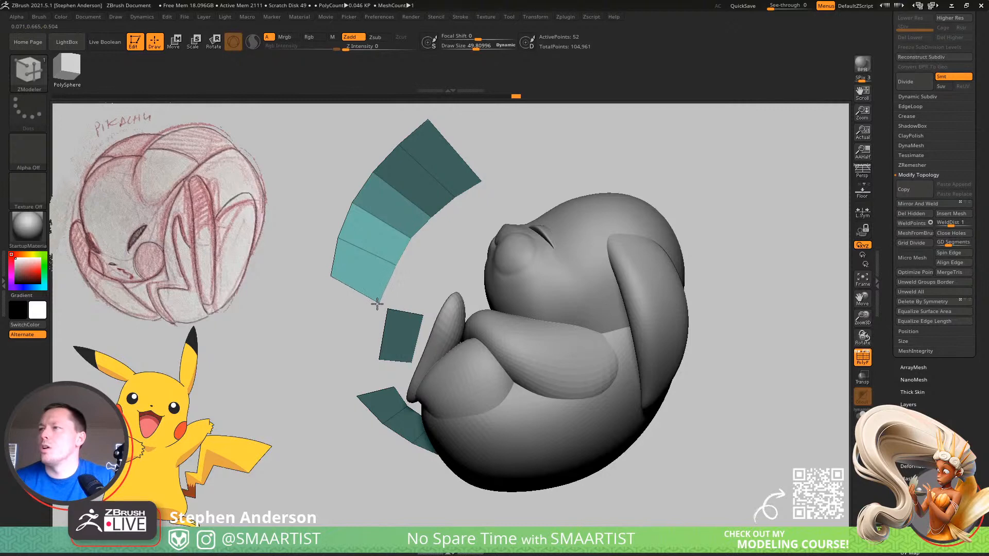
left_click_drag(374, 301, 437, 289)
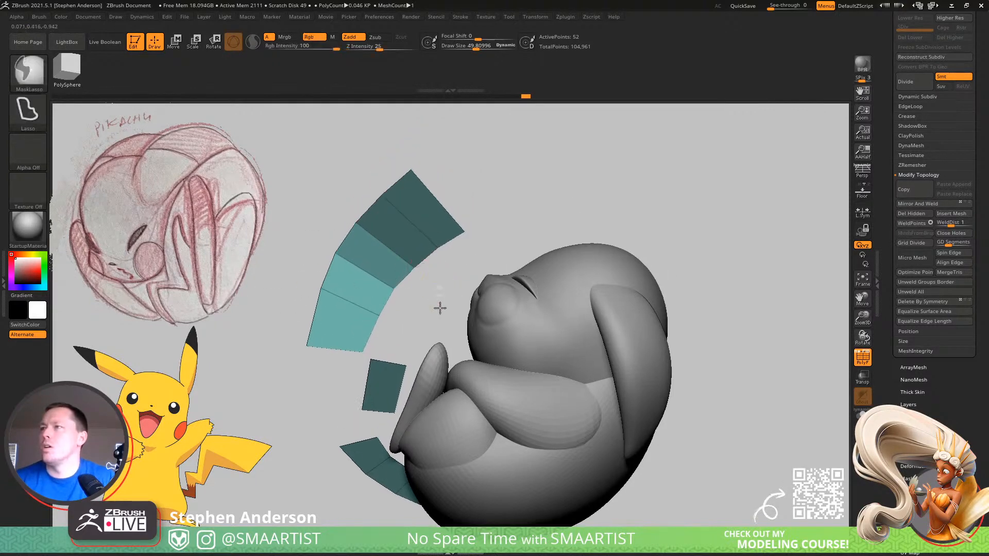
left_click(437, 289, "ctrl")
Enlarge the brush to about 148 and delete two edge loops from the upper tail section
key("s")
mouse_move(400, 175)
left_mouse_down()
mouse_move(413, 176)
mouse_move(407, 171)
left_mouse_up()
left_click(415, 224, "alt")
left_click(367, 271, "alt")
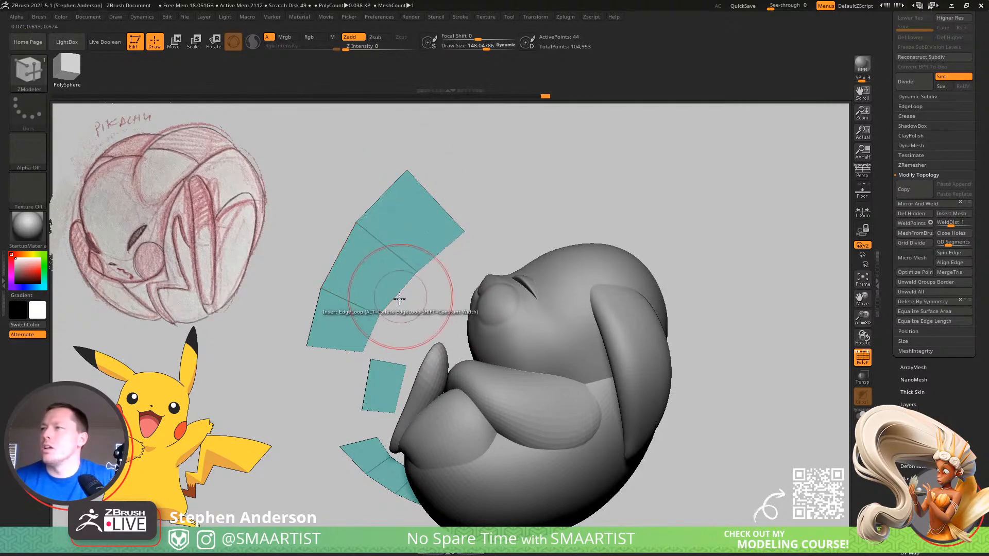
Adjust the upper tail section's corner points and QMesh a small block out of the inner side of its lowest segment
left_click_drag(404, 169, 376, 176)
left_click_drag(462, 230, 457, 227)
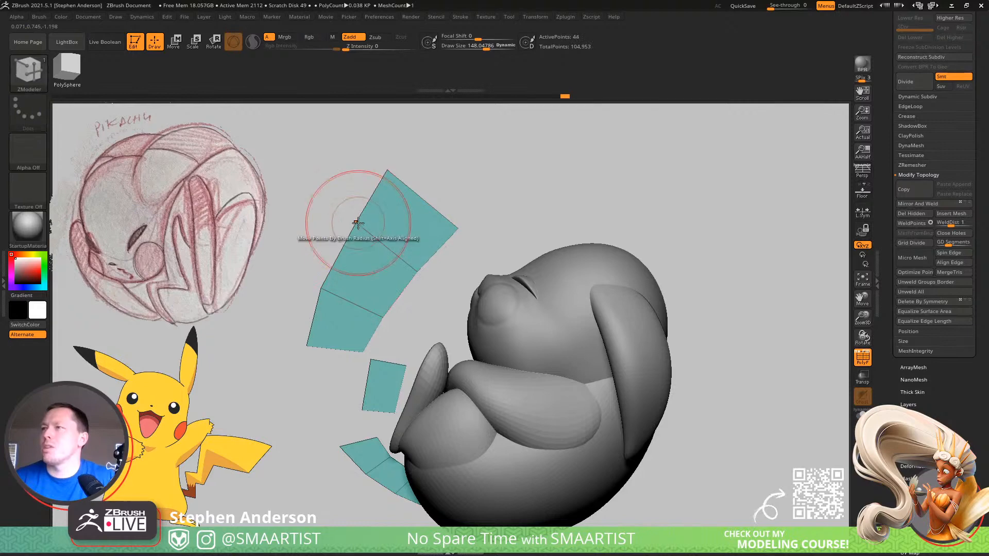
left_click_drag(321, 287, 327, 292)
left_click_drag(364, 353, 385, 322)
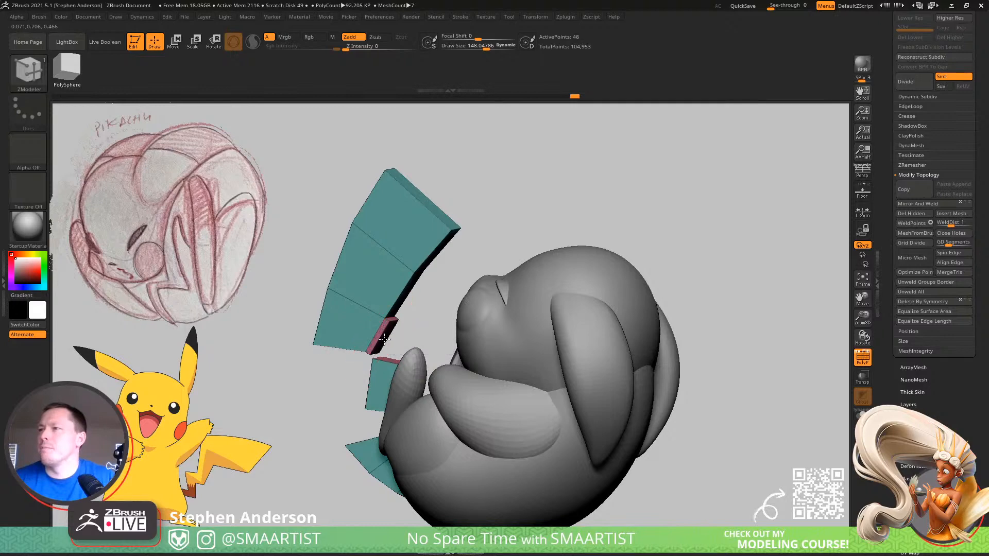
Set the ZModeler polygon action to Delete and remove the end face where the new block meets the middle segment
right_click_drag(399, 332, 366, 407)
key("space")
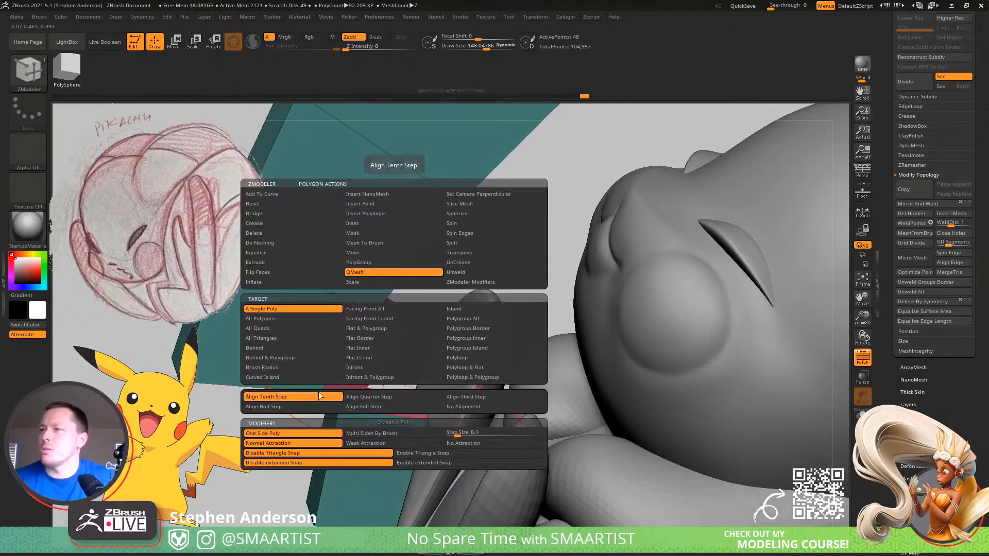
left_click(276, 234)
left_click(374, 402)
mouse_move(374, 402)
right_mouse_down()
mouse_move(338, 338)
mouse_move(328, 399)
right_mouse_up()
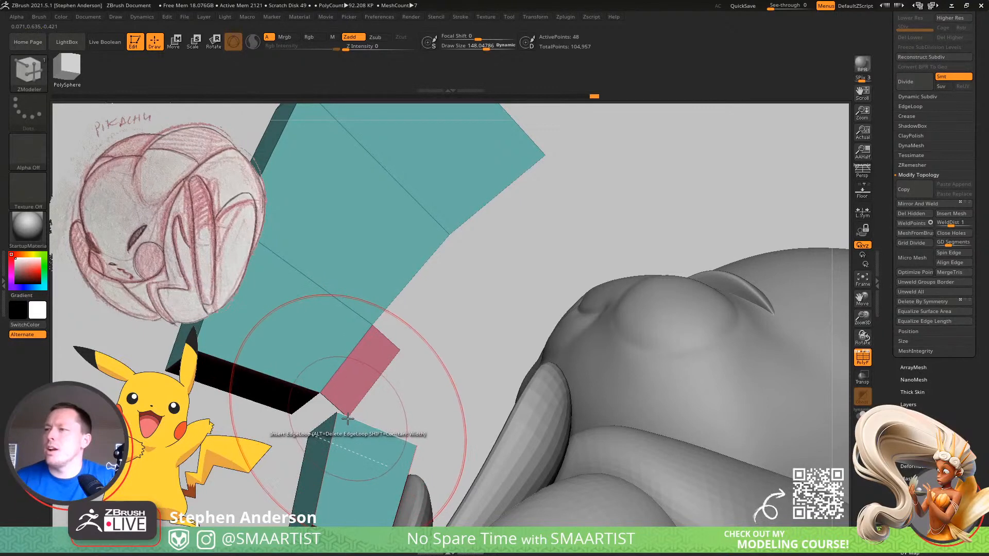
Set the point action to Stitch and weld the new block's open end corners to the middle segment's upper corners
key("space")
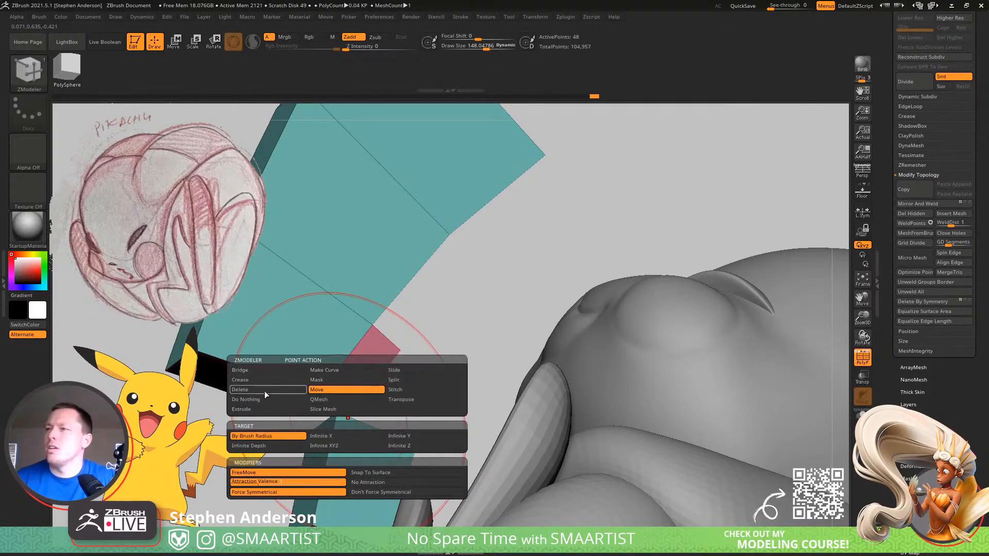
left_click(410, 380)
left_click(412, 389)
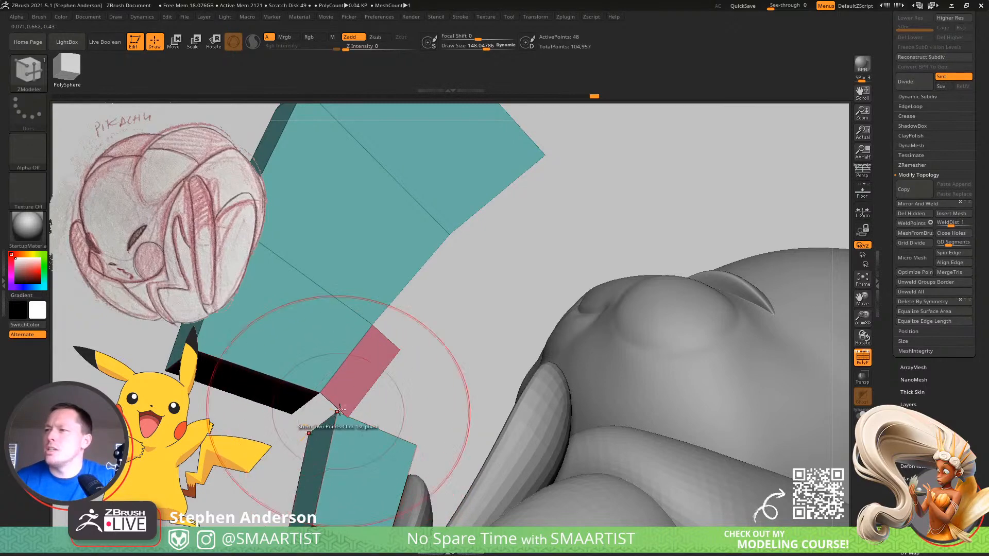
key("ctrl")
left_click(350, 417)
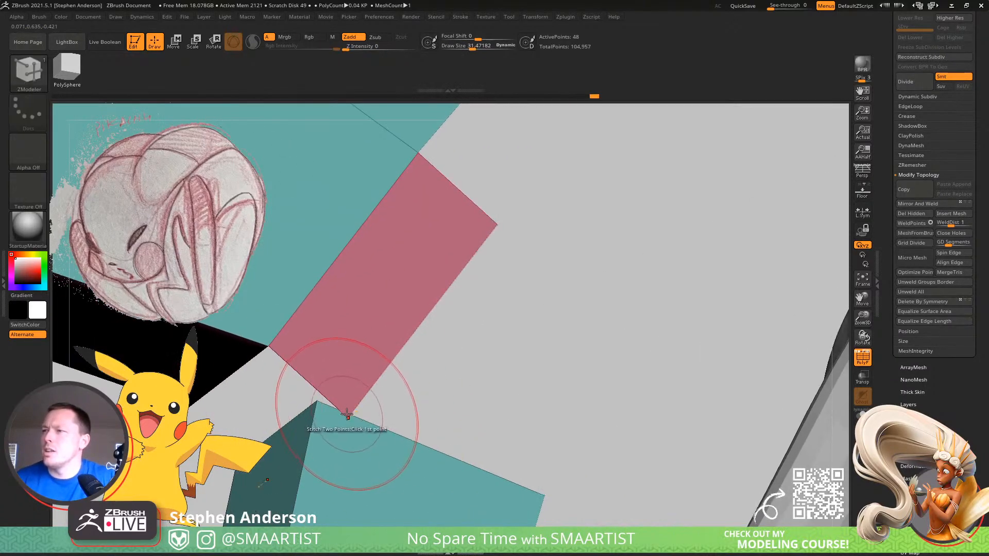
left_click_drag(540, 496, 419, 364)
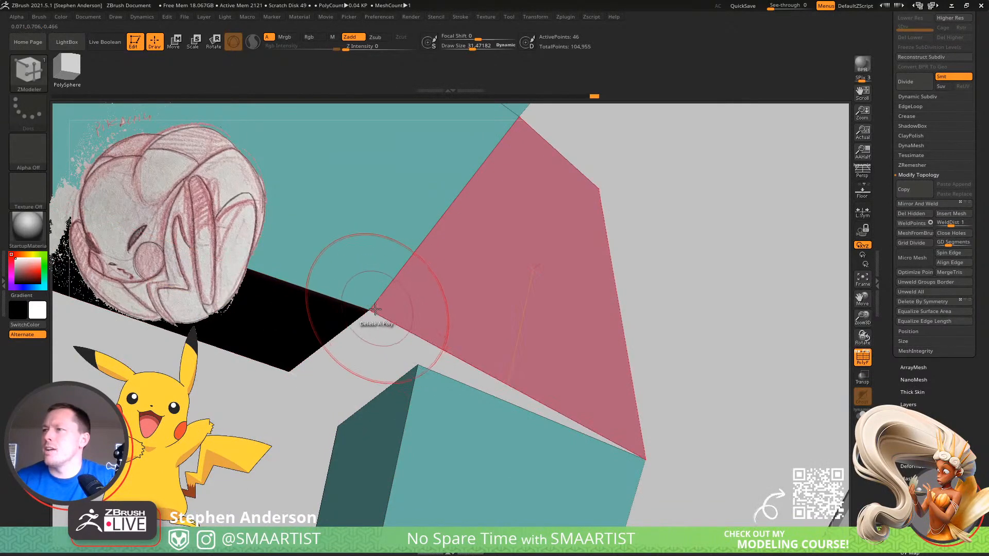
left_click(419, 364)
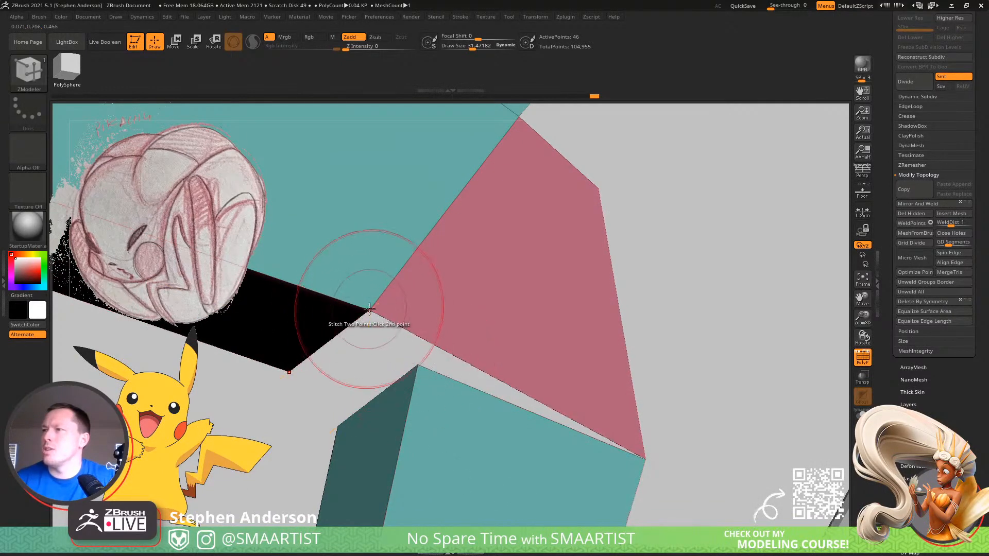
mouse_move(365, 309)
left_mouse_down()
mouse_move(388, 362)
mouse_move(311, 391)
left_mouse_up()
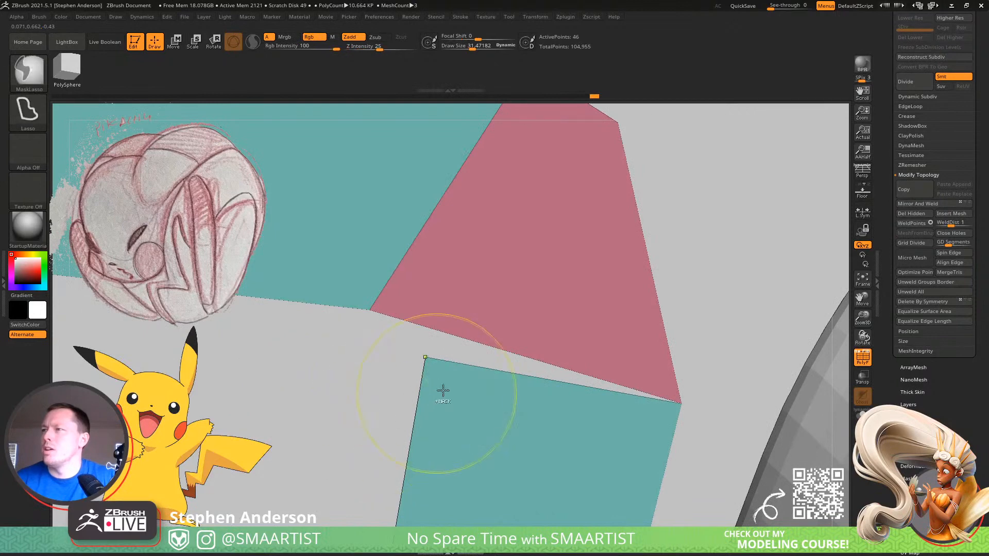
left_click(365, 309)
left_click(366, 310)
right_click_drag(446, 364, 446, 291, "ctrl")
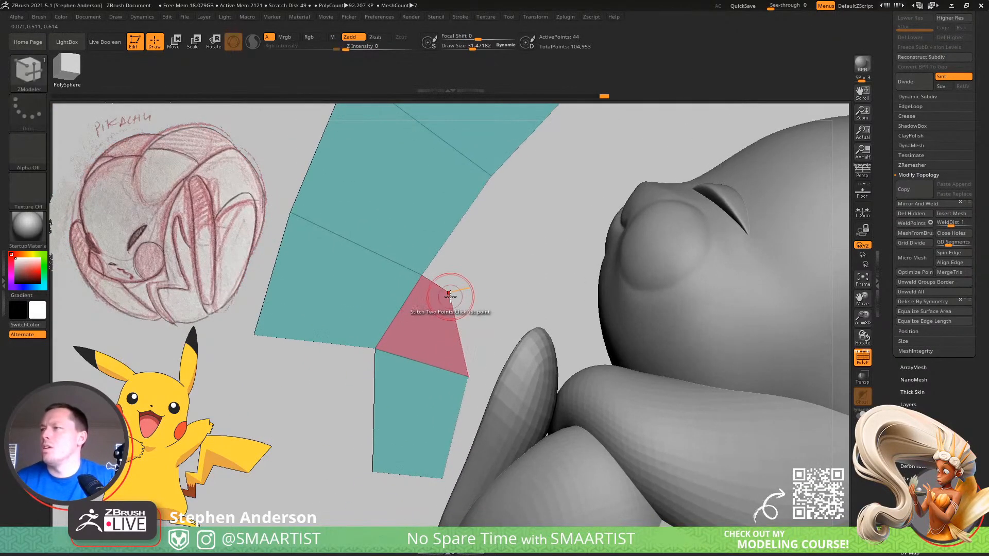
Switch the point action to Move and pull the connecting block's free inner corner toward the body to square it up
key("space")
left_click(444, 317)
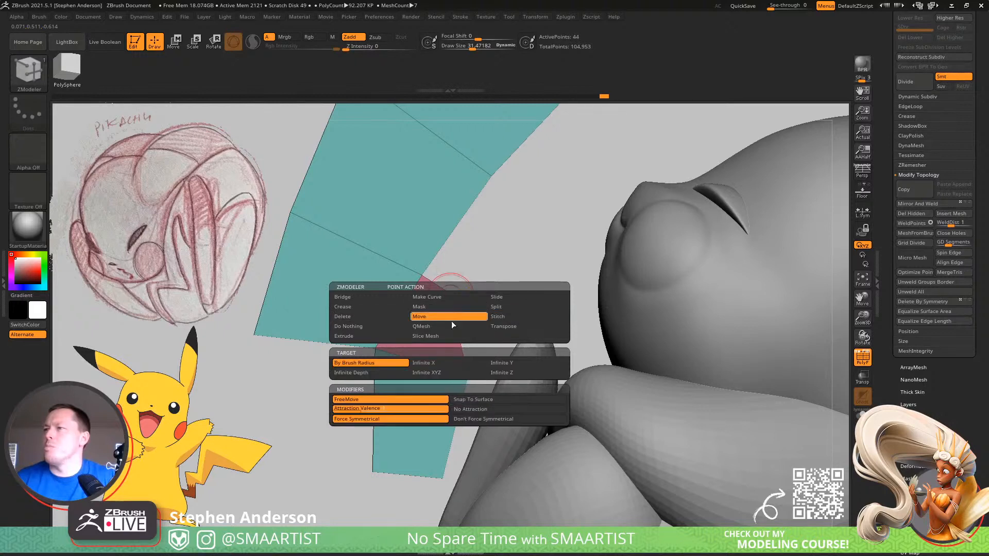
left_click_drag(455, 297, 505, 307)
Enlarge the brush and move the middle segment's lower corners outward and down so it slants away from the body
key("bracketright")
key("bracketright")
key("bracketright")
key("bracketright")
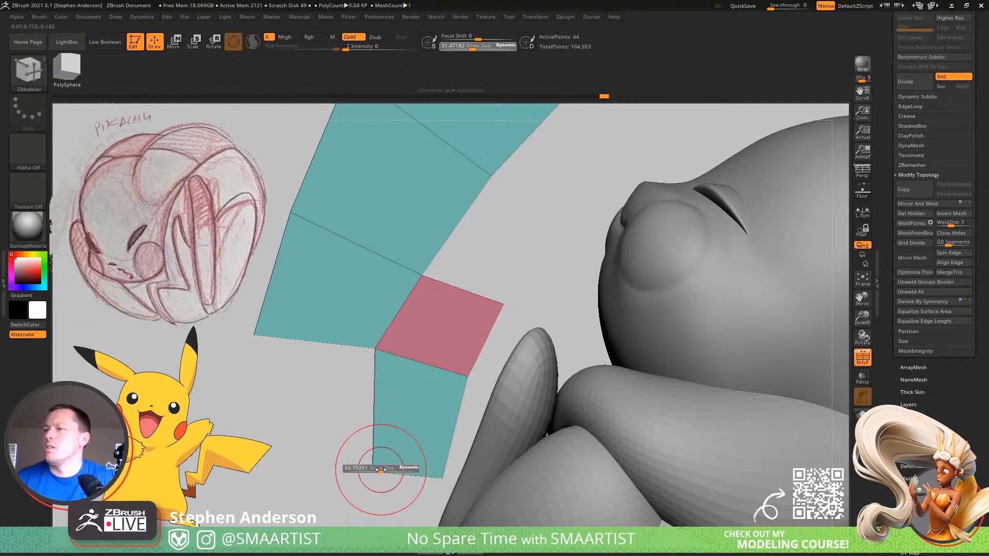
left_click_drag(374, 469, 270, 478)
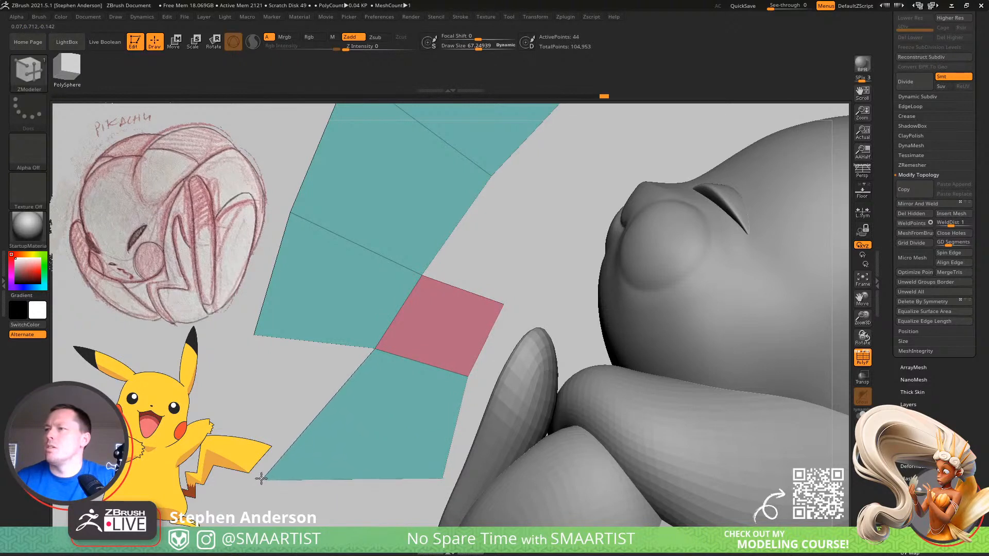
left_click_drag(444, 479, 320, 531)
Raise the end of the lower tail section beside the middle segment and pull the middle segment's lower outer corner inward
right_click_drag(418, 465, 393, 351, "alt")
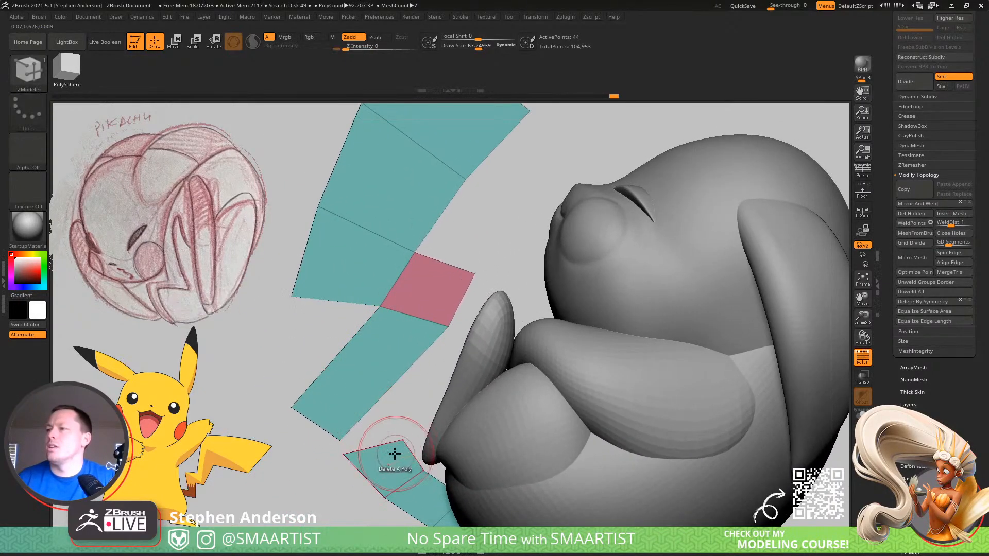
left_click_drag(404, 438, 422, 423)
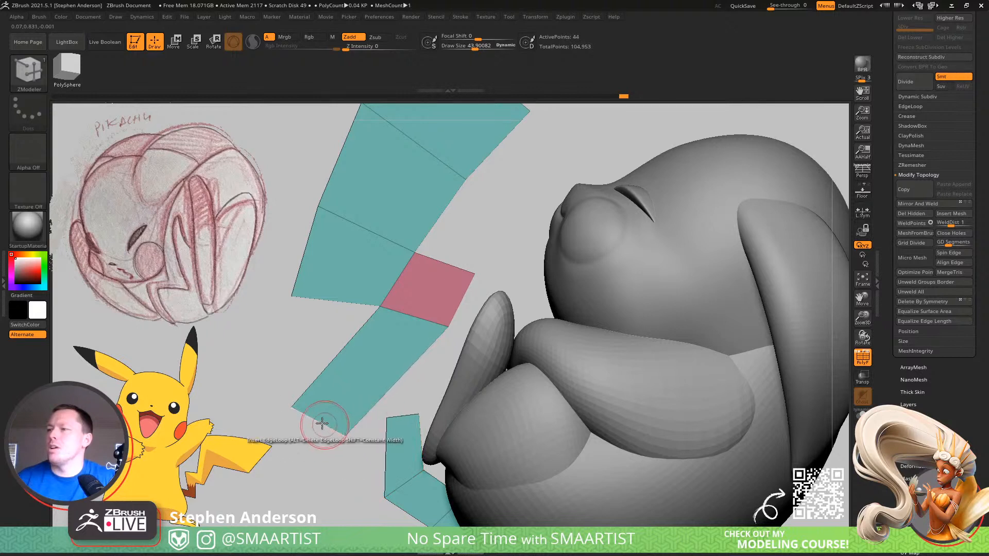
left_click_drag(293, 409, 319, 427)
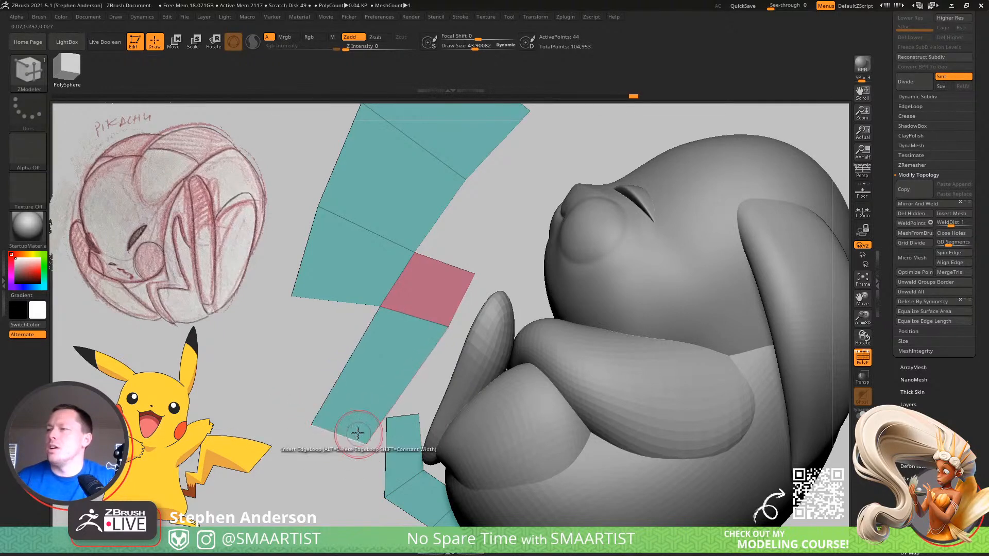
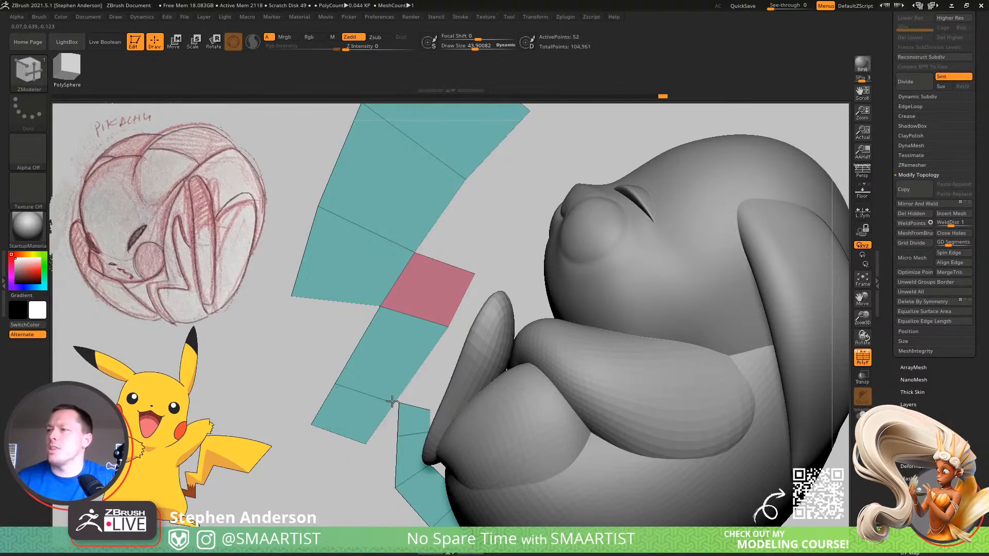
Stitch the end corners of the lower tail section to the inner corners of the middle segment's bottom part
right_click_drag(384, 420, 410, 399)
right_click_drag(413, 350, 465, 448, "ctrl")
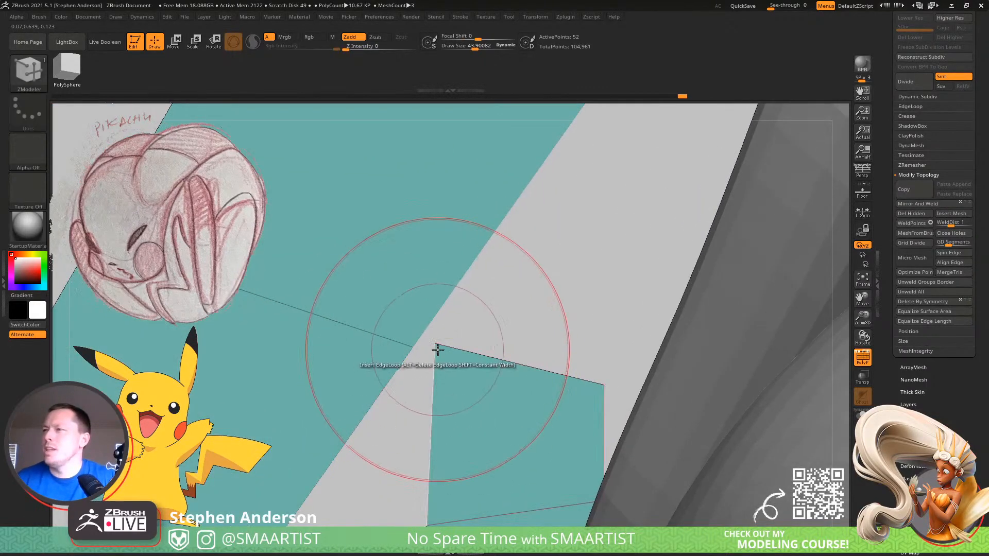
left_click(435, 345)
left_click(421, 346)
right_click_drag(456, 385, 495, 199, "alt")
left_click_drag(294, 383, 404, 366)
right_click_drag(450, 362, 426, 381, "ctrl")
key("d")
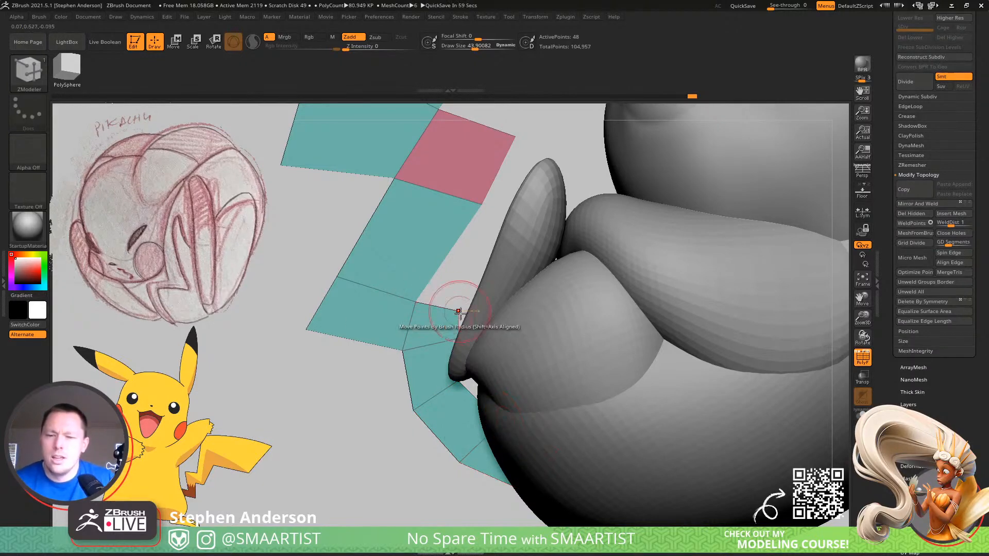
Isolate the tail and use the Move brush to adjust the lower section's body-side corners and straighten the middle segment's inner edge
right_click_drag(423, 312, 401, 379)
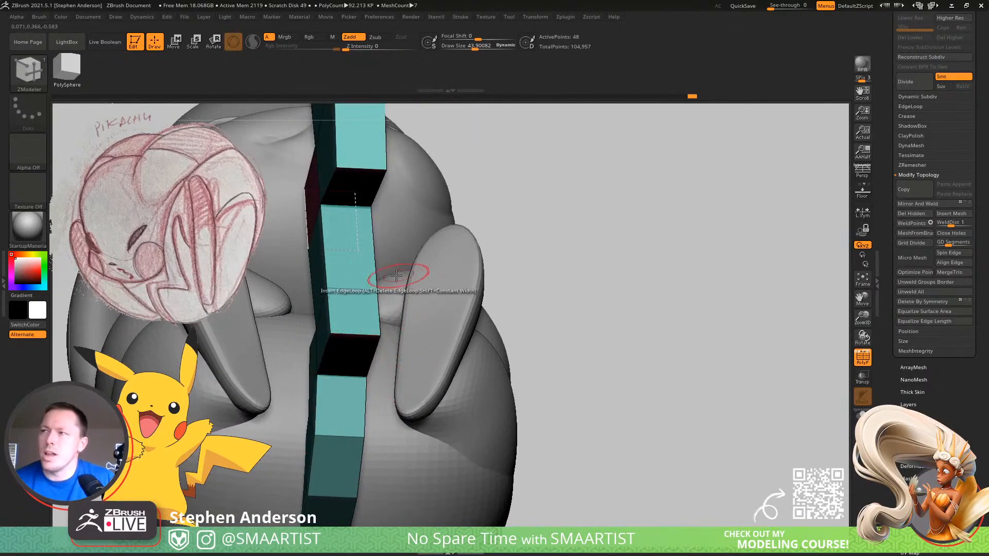
right_click_drag(371, 233, 393, 283)
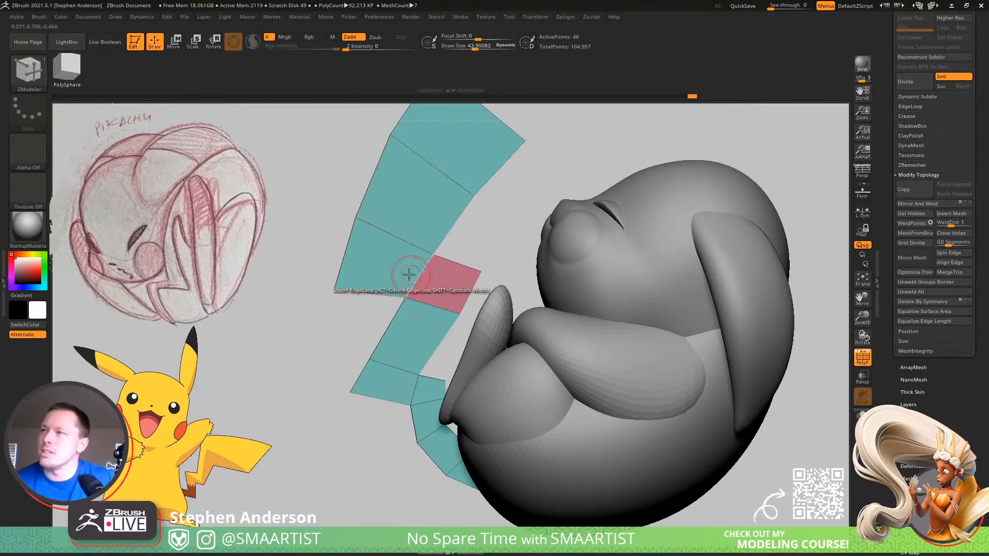
mouse_move(418, 263)
right_mouse_down()
mouse_move(402, 279)
mouse_move(408, 254)
mouse_move(427, 243)
mouse_move(413, 271)
right_mouse_up()
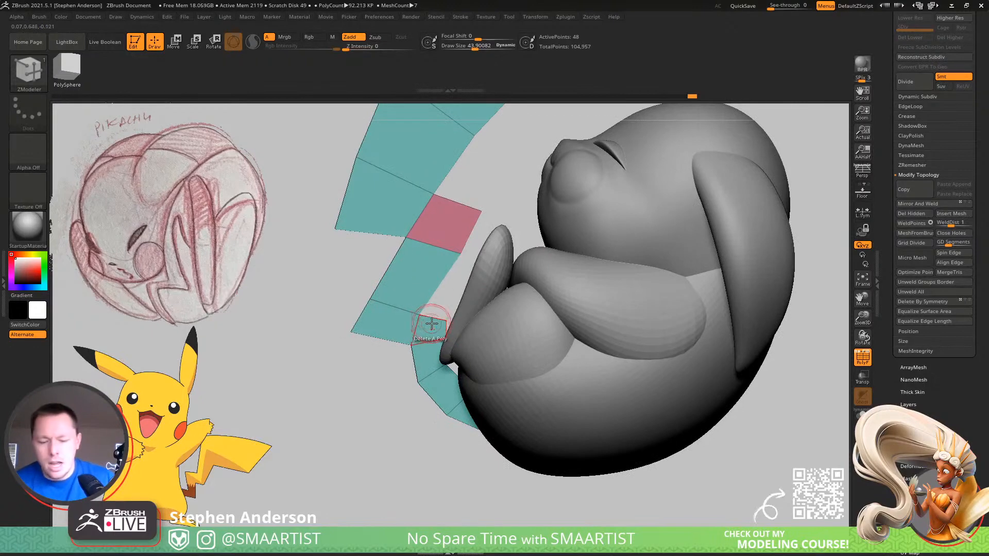
key("b")
key("m")
key("v")
left_click(862, 415)
right_click_drag(479, 289, 472, 333, "ctrl")
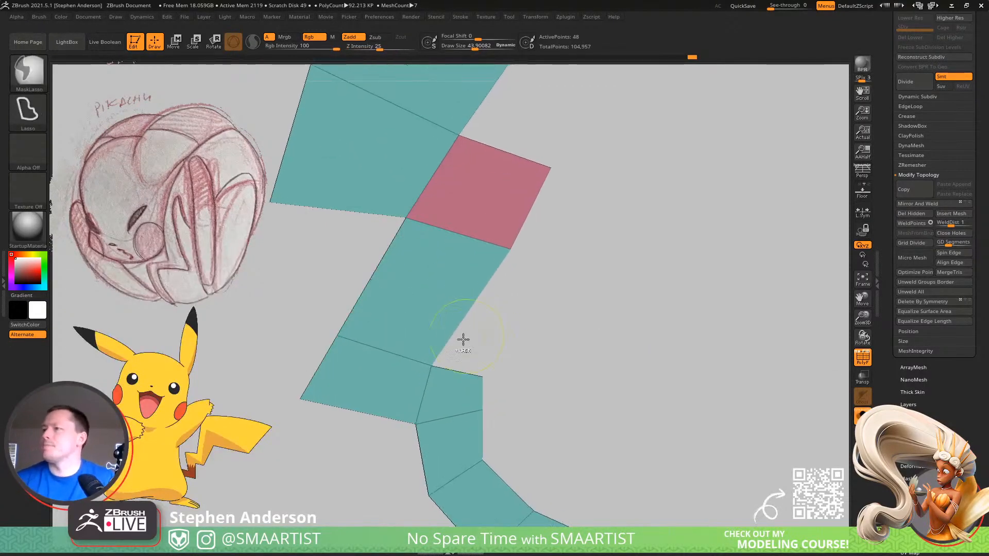
mouse_move(475, 408)
left_mouse_down()
mouse_move(469, 429)
mouse_move(483, 467)
left_mouse_up()
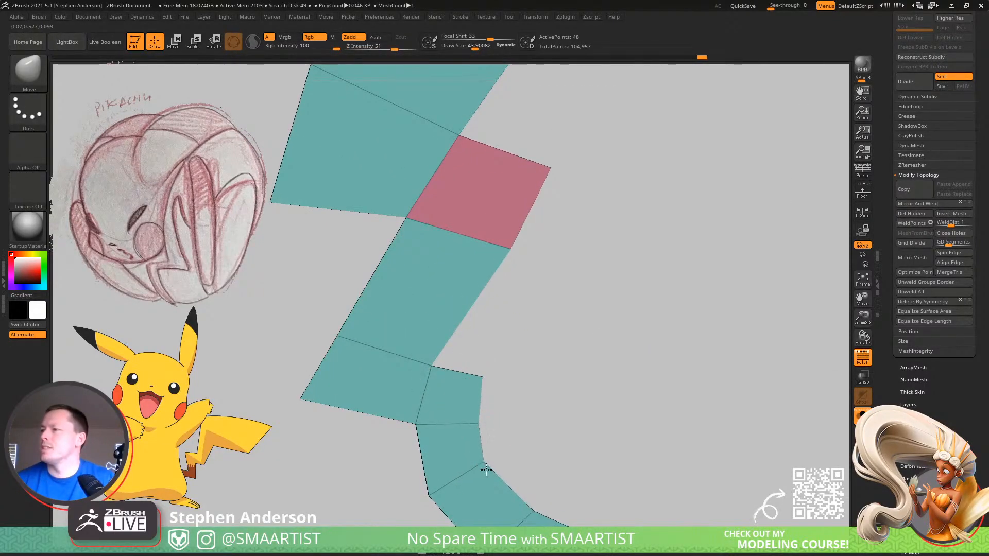
left_click_drag(482, 375, 485, 378)
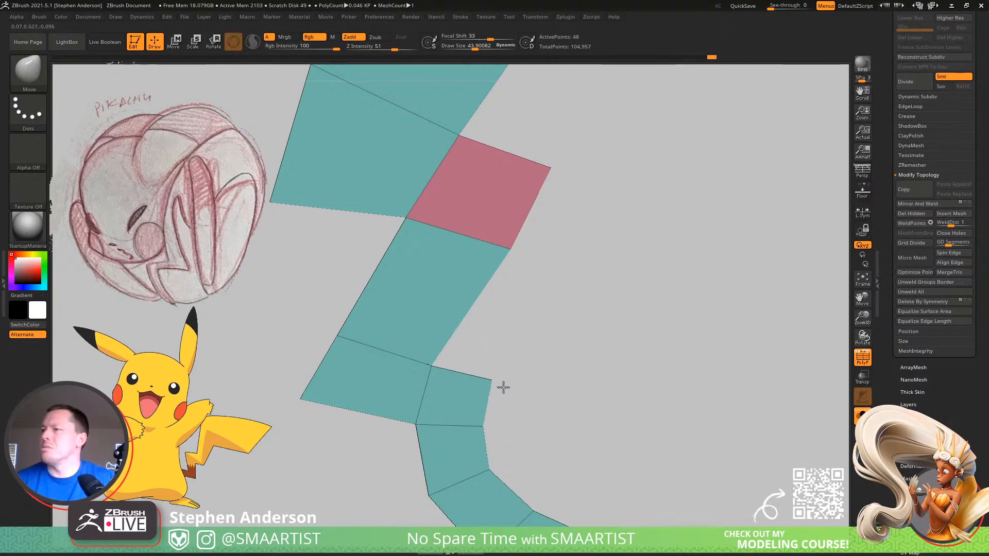
left_click_drag(508, 249, 500, 250)
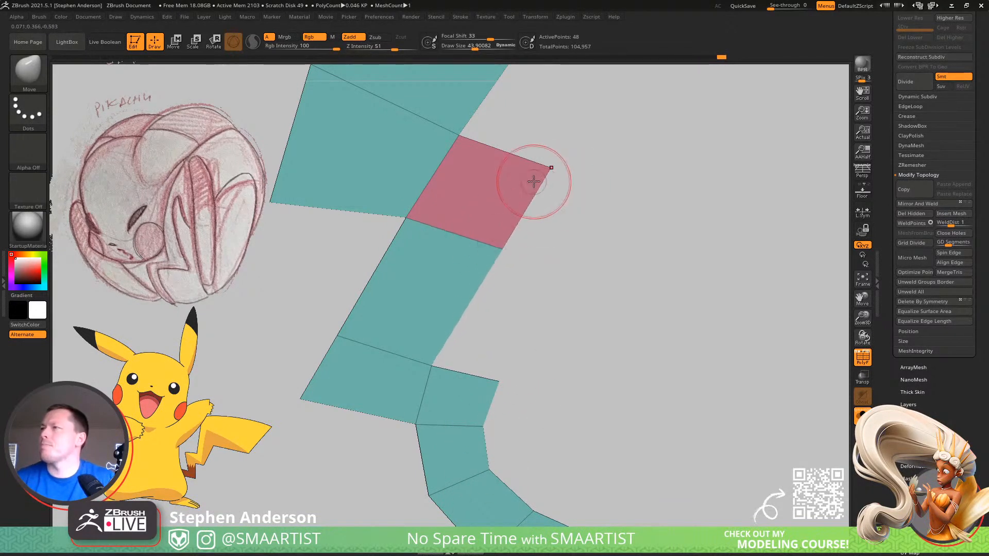
Move the notch corner between the wide upper segment and the middle segment slightly down and away from the body
left_click_drag(431, 206, 459, 258, "alt")
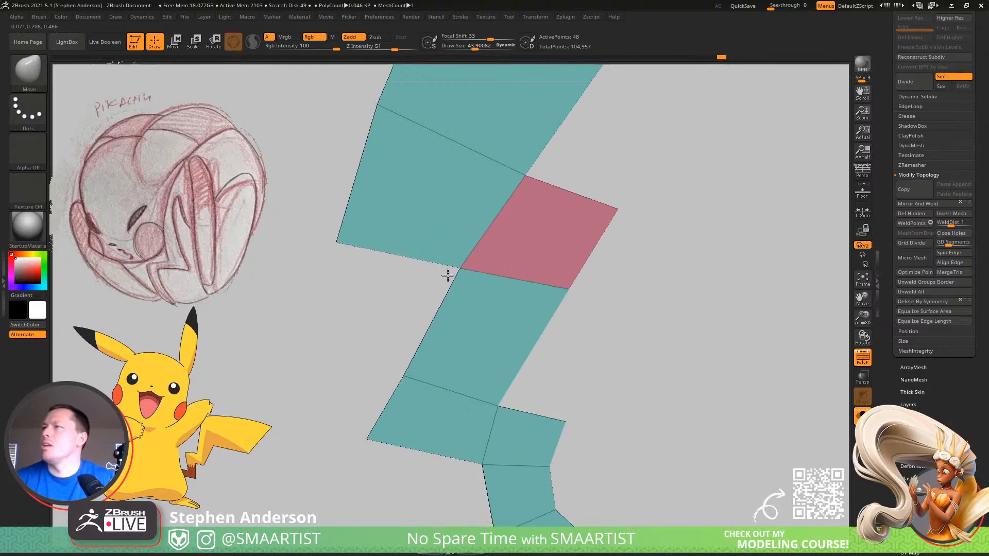
mouse_move(369, 253)
left_mouse_down("alt")
mouse_move(383, 208)
mouse_move(420, 247)
left_mouse_up("alt")
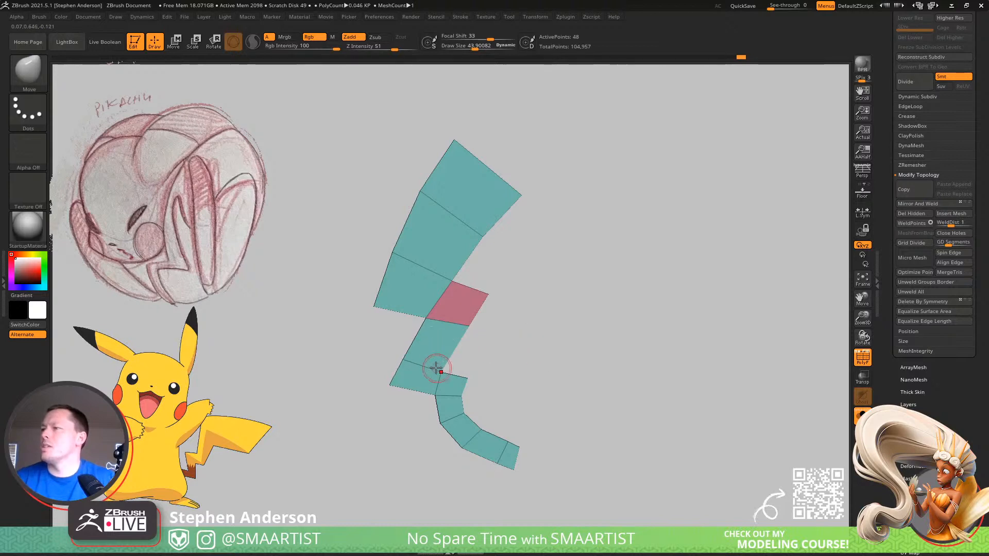
right_click_drag(475, 315, 544, 321, "ctrl")
right_click_drag(467, 397, 459, 282, "alt")
right_click_drag(459, 282, 486, 336, "ctrl")
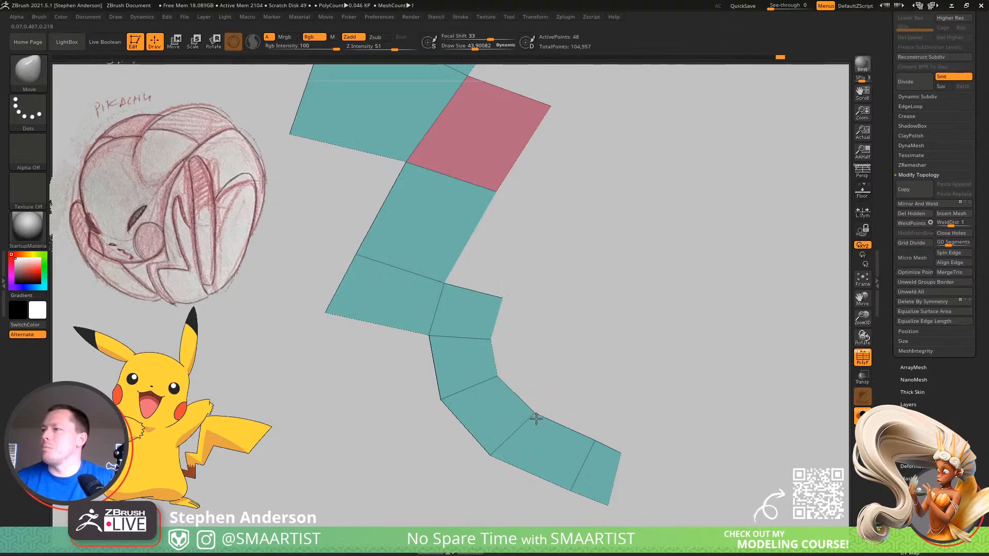
Show the body again and merge the whole tail into a single polygroup
left_click(863, 416)
right_click_drag(545, 376, 520, 316, "ctrl")
mouse_move(520, 316)
right_mouse_down()
mouse_move(608, 360)
mouse_move(554, 389)
mouse_move(587, 380)
mouse_move(609, 349)
mouse_move(503, 388)
mouse_move(515, 355)
mouse_move(489, 333)
mouse_move(508, 322)
mouse_move(525, 363)
mouse_move(517, 402)
right_mouse_up()
key("shift+f")
key("shift+f")
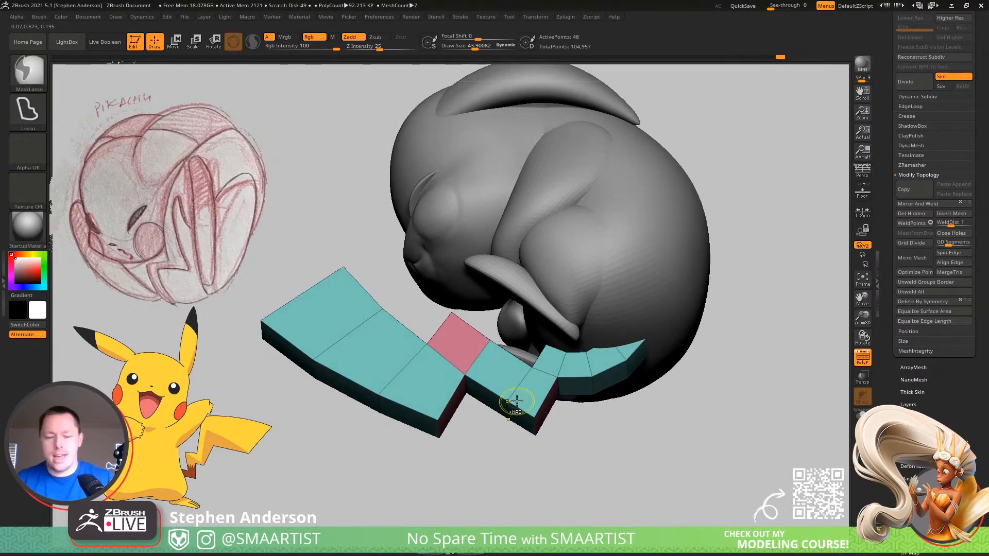
key("ctrl+w")
mouse_move(470, 355)
right_mouse_down("ctrl")
mouse_move(505, 360)
mouse_move(528, 345)
mouse_move(592, 354)
right_mouse_up("ctrl")
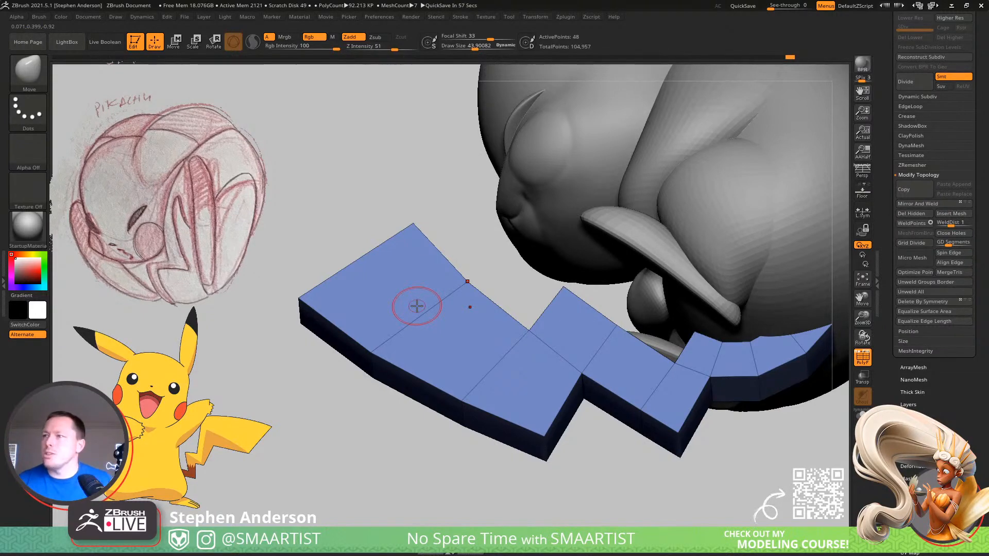
mouse_move(566, 346)
right_mouse_down()
mouse_move(425, 247)
mouse_move(479, 314)
right_mouse_up()
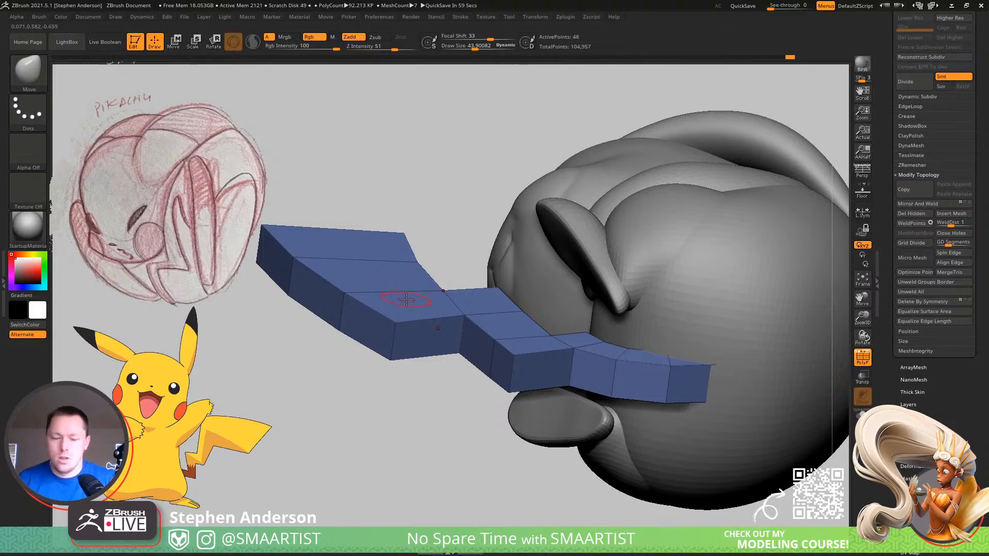
Set ZModeler's polygon action to PolyGroup with Flat Island and assign the tail's flat sides to a separate polygroup, then isolate the tail
key("b")
key("z")
key("m")
key("space")
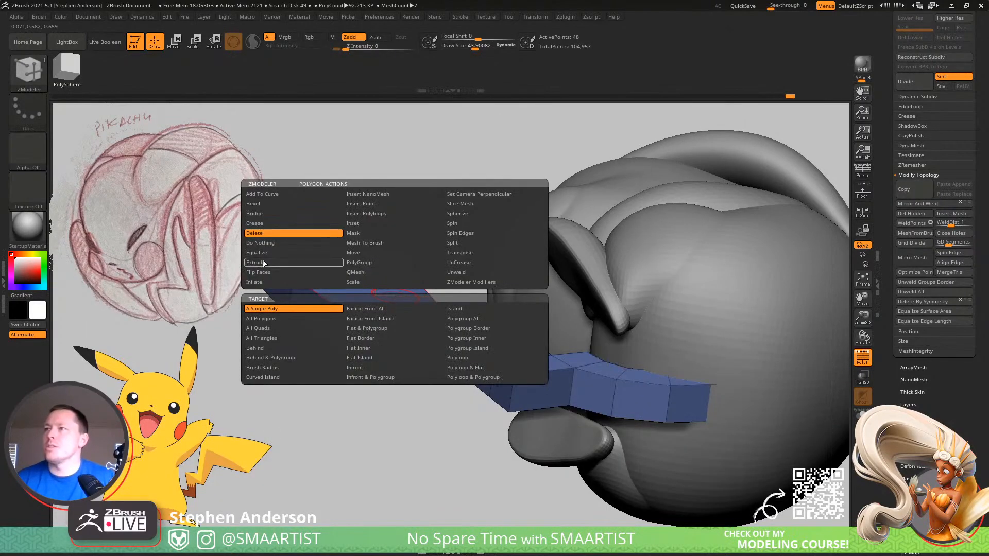
left_click(379, 262)
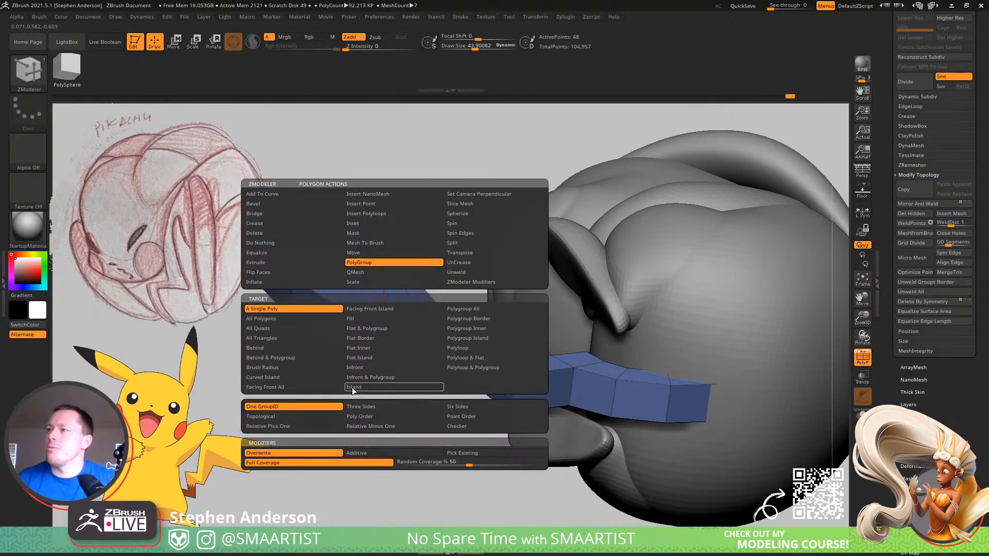
right_click_drag(404, 324, 438, 266)
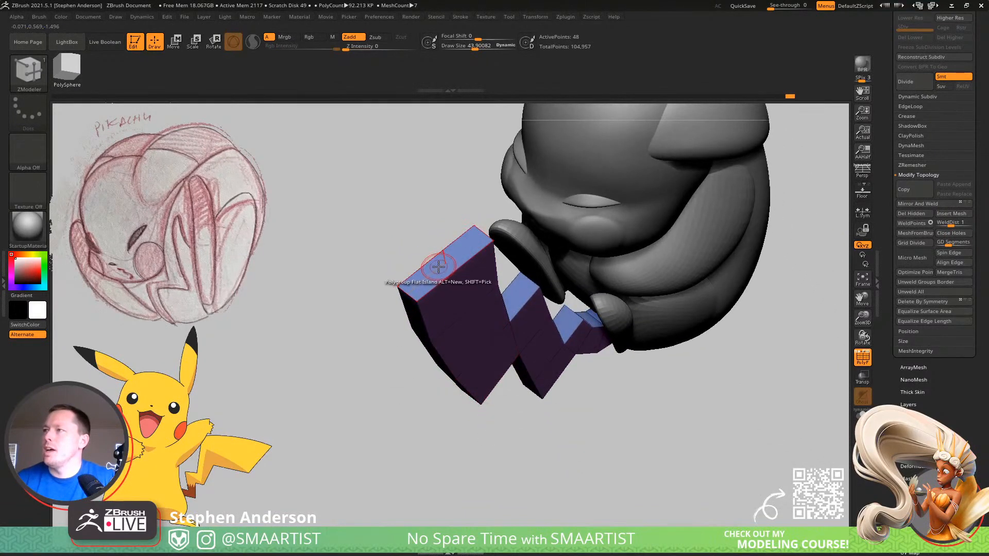
right_click_drag(628, 387, 845, 402)
left_click(862, 414)
right_click_drag(706, 349, 650, 410)
right_click_drag(589, 453, 428, 378)
Inset the tail's flat-side polygroup with a thin border, using Inset on Polygroup Island in Standard mode
key("space")
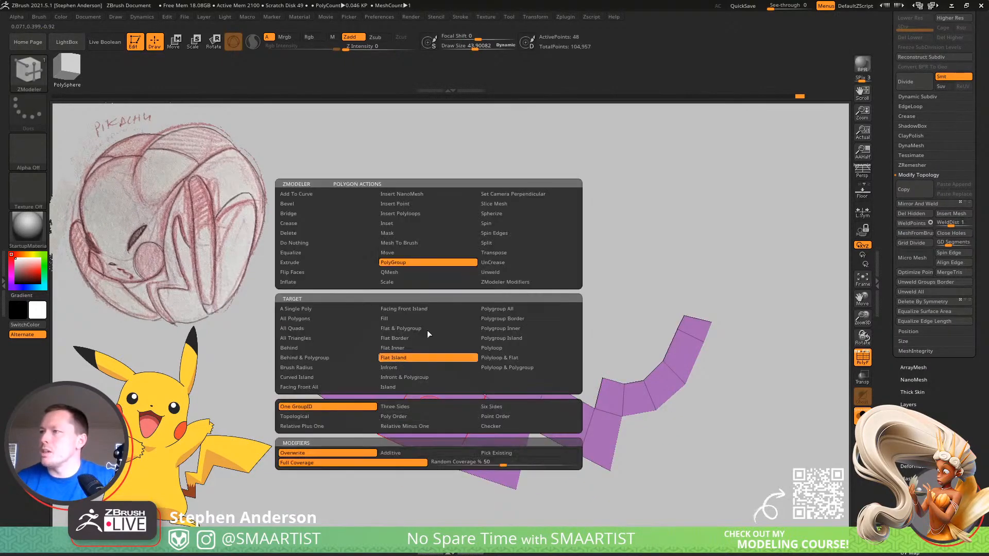
left_click(397, 224)
left_click(520, 347)
mouse_move(442, 444)
right_mouse_down()
mouse_move(477, 412)
mouse_move(449, 446)
right_mouse_up()
left_click_drag(444, 451, 437, 454)
right_click_drag(458, 464, 441, 364)
key("ctrl+z")
key("space")
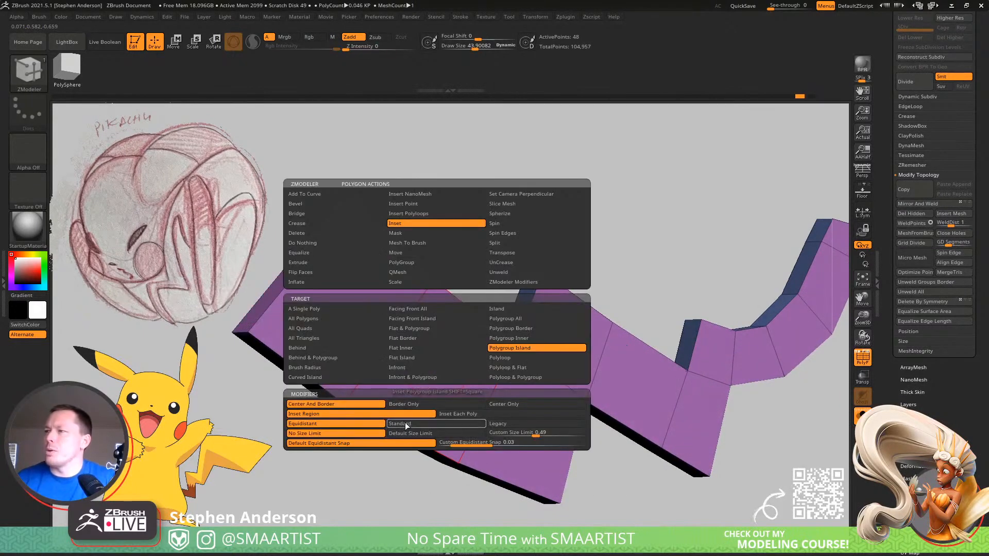
left_click(422, 425)
left_click_drag(435, 371, 424, 378)
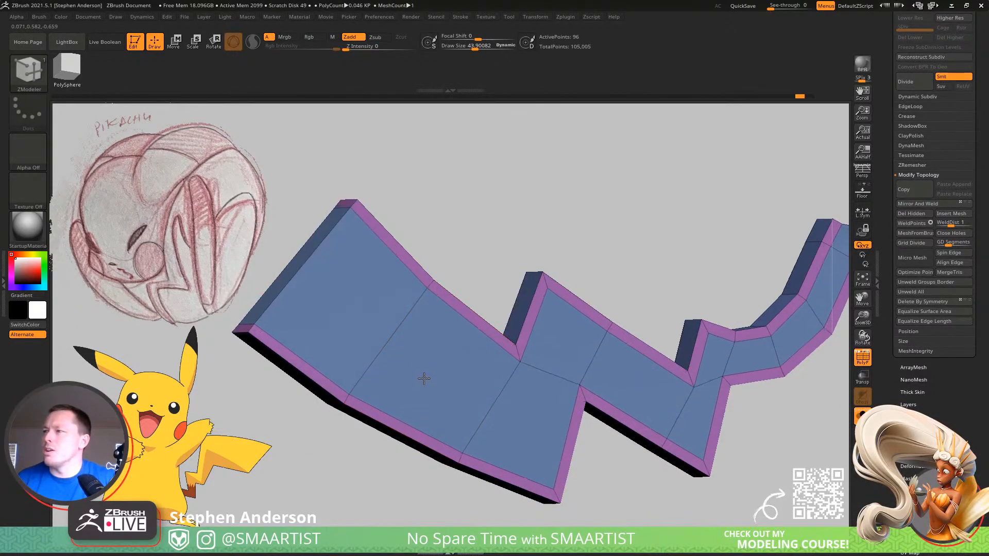
Use the Mask action on Polygroup All and invert the mask so only the tail's narrow outer rim stays unmasked
right_click_drag(492, 428, 426, 366, "ctrl")
right_click_drag(485, 387, 406, 338, "alt")
right_click_drag(407, 338, 483, 399, "ctrl")
right_click_drag(542, 376, 453, 347, "alt")
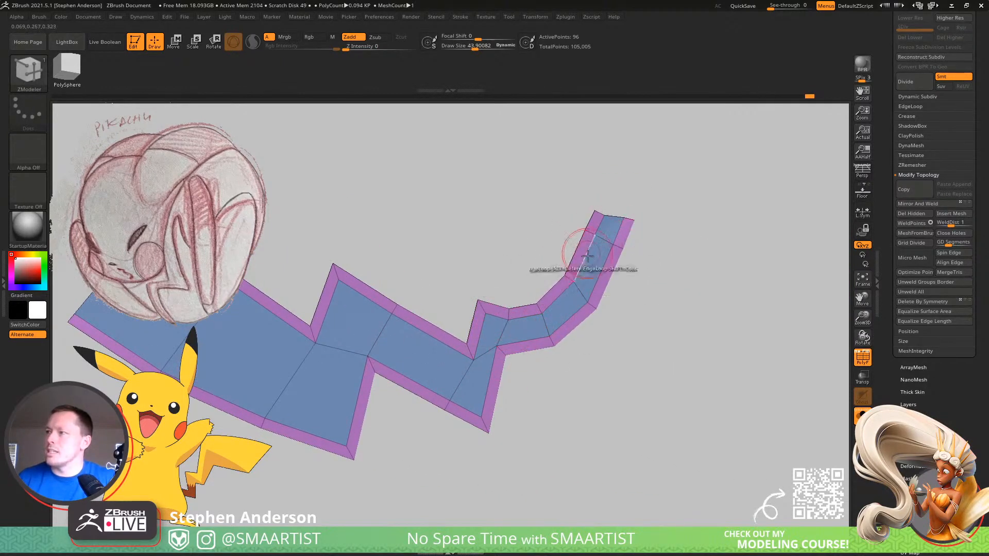
right_click_drag(371, 375, 639, 294, "alt")
right_click_drag(439, 332, 438, 361)
mouse_move(448, 314)
right_mouse_down()
mouse_move(466, 338)
mouse_move(454, 312)
right_mouse_up()
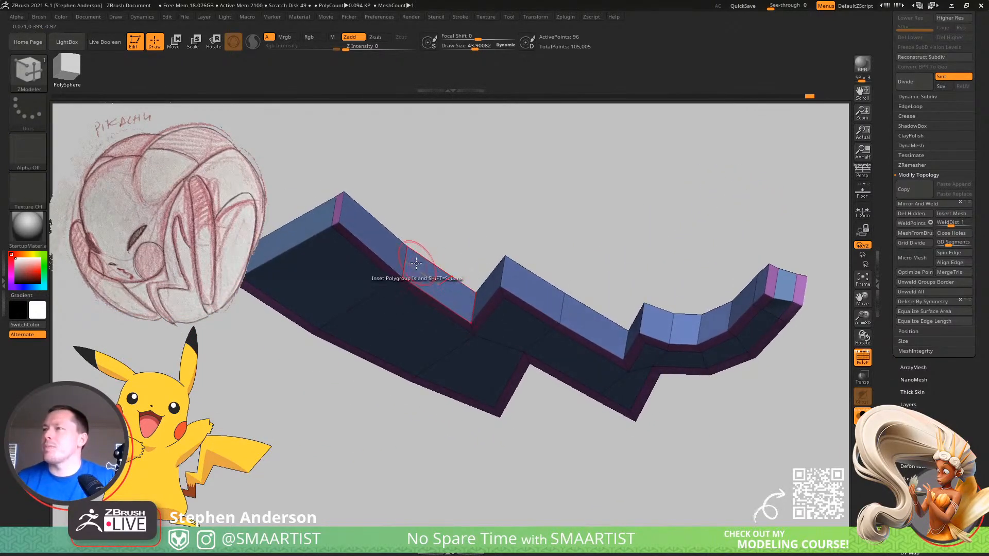
key("space")
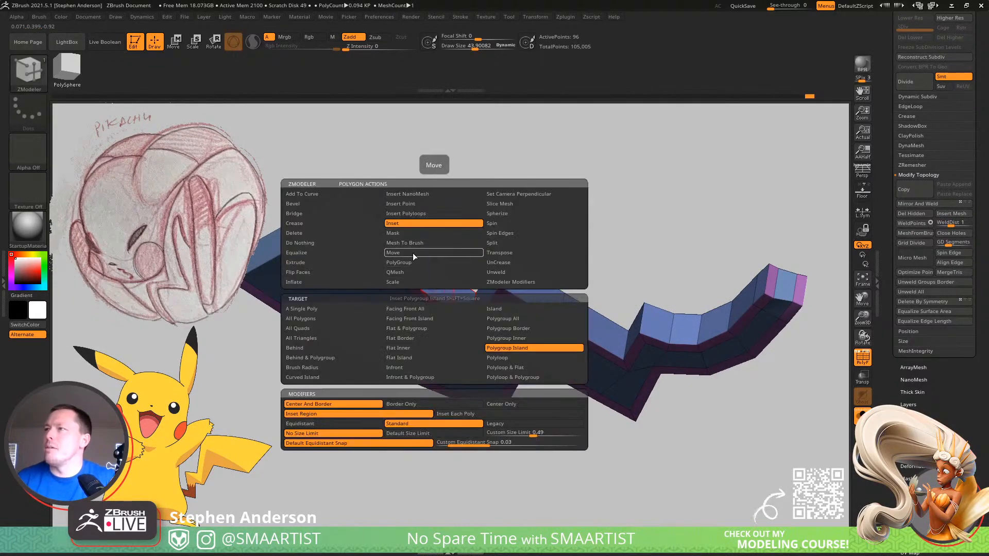
left_click(418, 235)
left_click(529, 316)
left_click(451, 316)
mouse_move(452, 320)
right_mouse_down()
mouse_move(519, 207)
mouse_move(572, 223)
mouse_move(525, 276)
mouse_move(596, 229)
right_mouse_up()
key("ctrl")
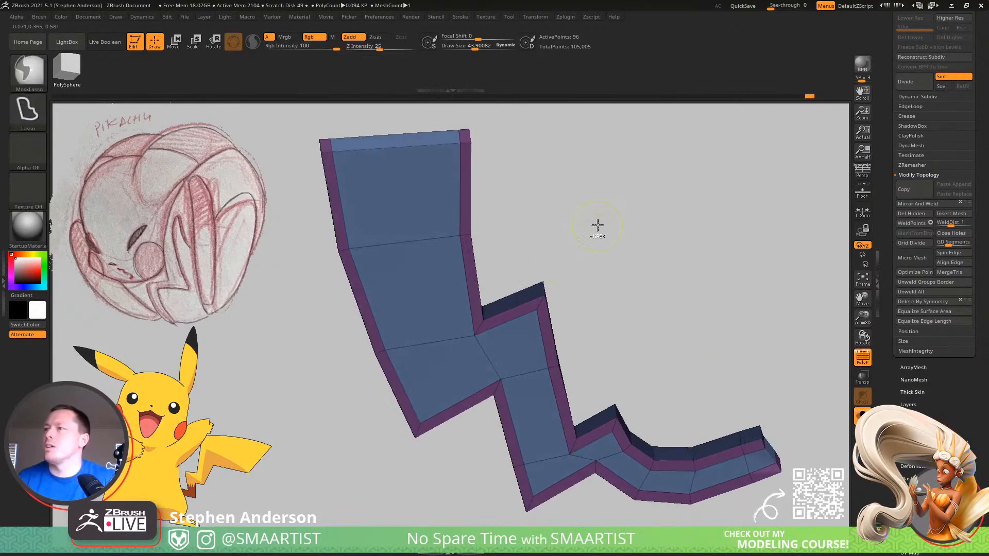
left_click(596, 229, "ctrl")
Scale the unmasked rim narrower across the tail's thickness to chamfer its long edges, then show the body again
key("w")
mouse_move(468, 294)
right_mouse_down()
mouse_move(457, 298)
mouse_move(470, 293)
right_mouse_up()
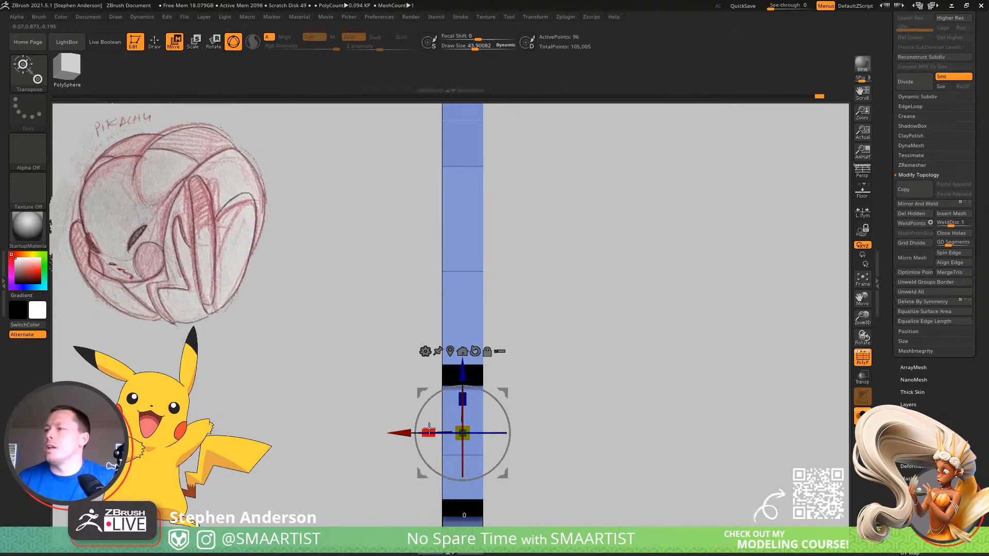
left_click_drag(435, 430, 526, 435)
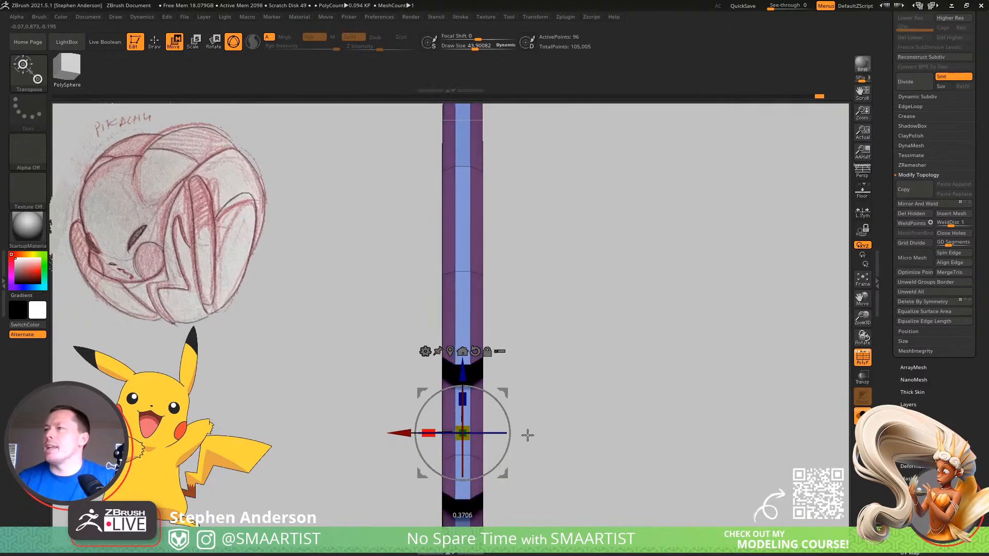
key("q")
mouse_move(521, 416)
right_mouse_down()
mouse_move(587, 307)
mouse_move(574, 342)
mouse_move(587, 294)
mouse_move(561, 313)
mouse_move(580, 318)
mouse_move(595, 340)
mouse_move(567, 370)
mouse_move(566, 398)
mouse_move(528, 347)
mouse_move(583, 304)
mouse_move(588, 333)
right_mouse_up()
key("w")
right_click_drag(515, 380, 495, 353)
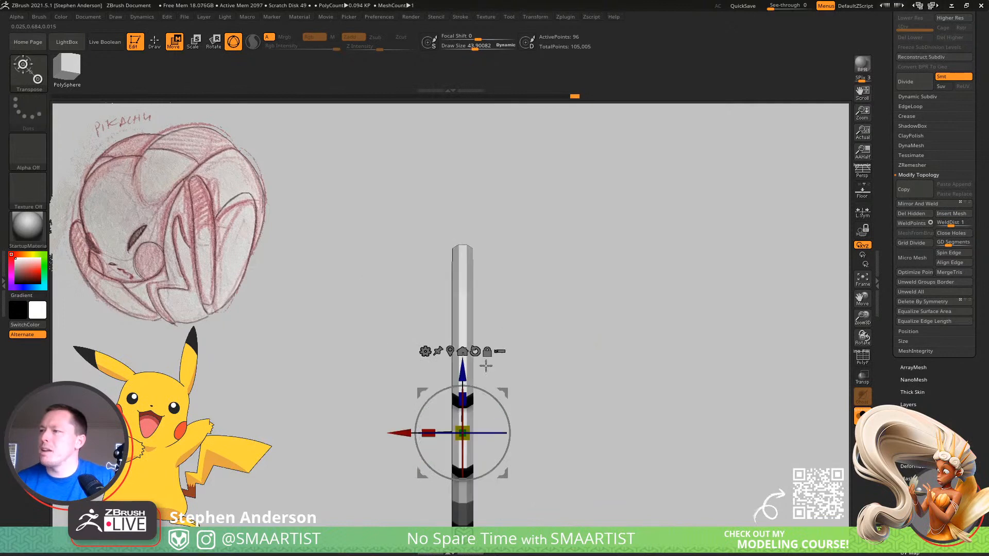
key("q")
mouse_move(454, 425)
right_mouse_down()
mouse_move(583, 347)
mouse_move(570, 397)
mouse_move(611, 405)
mouse_move(695, 382)
mouse_move(638, 369)
mouse_move(672, 399)
mouse_move(603, 408)
mouse_move(510, 350)
mouse_move(474, 294)
mouse_move(494, 295)
right_mouse_up()
left_click(862, 415)
key("shift+f")
Merge the tail into one polygroup, assign its end caps to a separate polygroup with PolyGroup Flat Island, and isolate the tail
key("space")
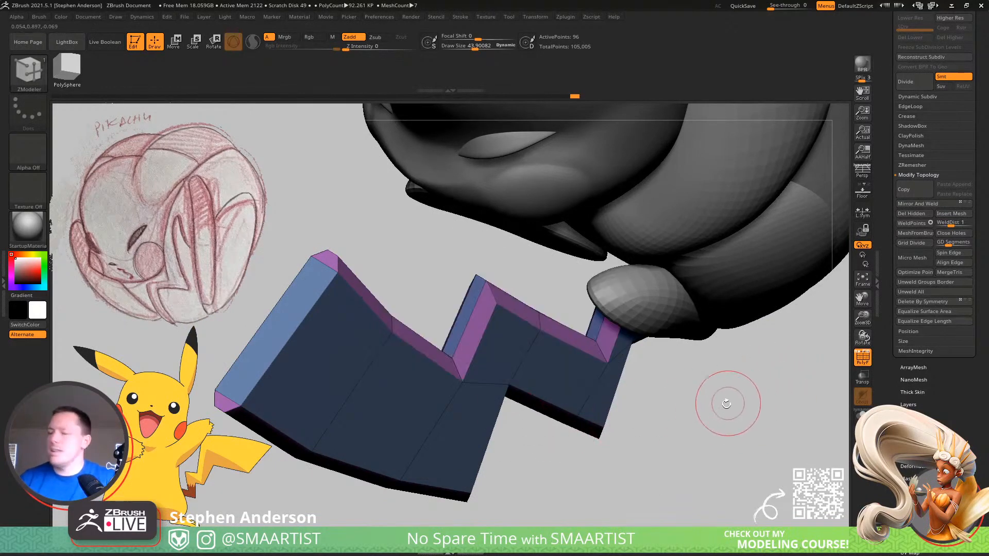
key("ctrl")
key("ctrl+w")
right_click_drag(387, 372, 299, 342)
key("space")
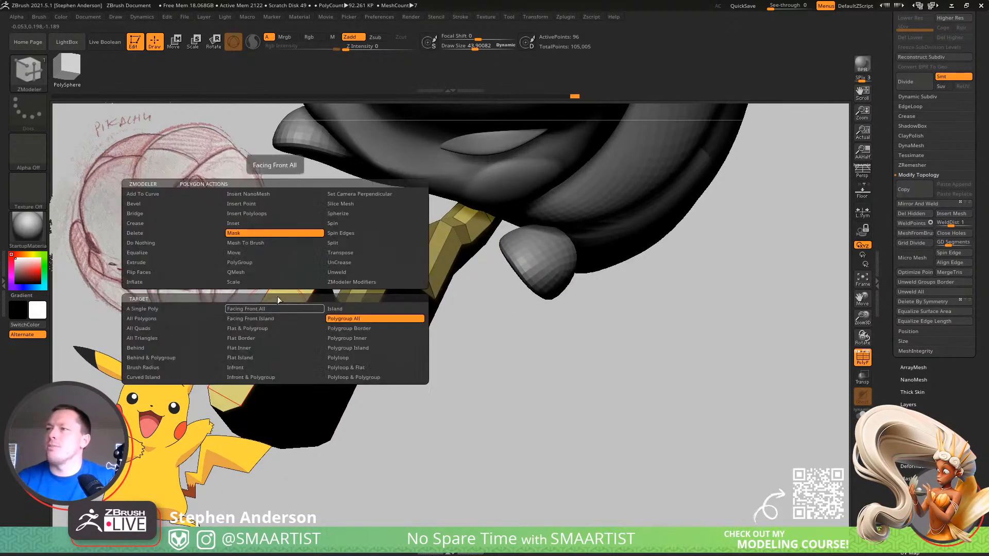
left_click(249, 262)
left_click(282, 327)
right_click_drag(302, 344, 395, 244)
left_click(863, 415)
right_click_drag(817, 305, 530, 304)
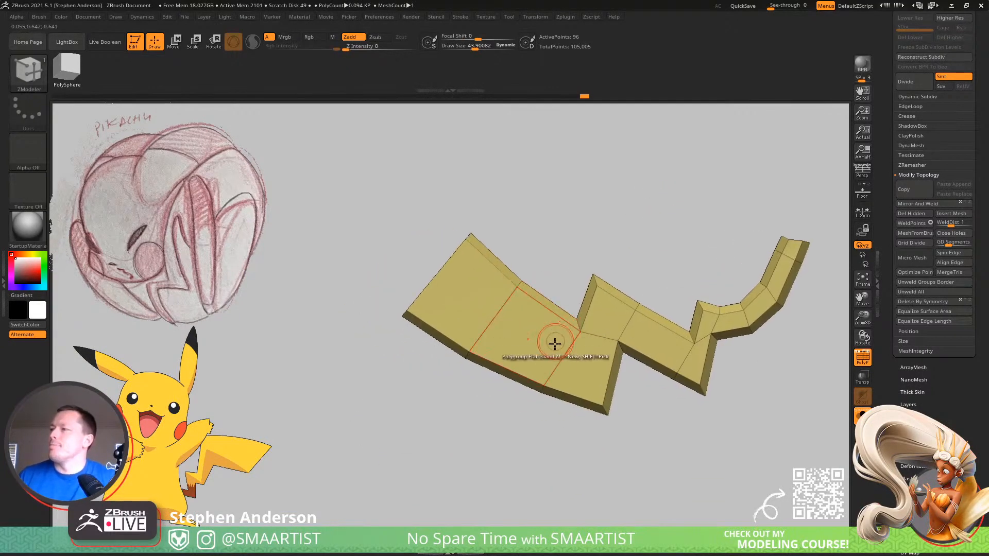
right_click_drag(596, 419, 593, 407)
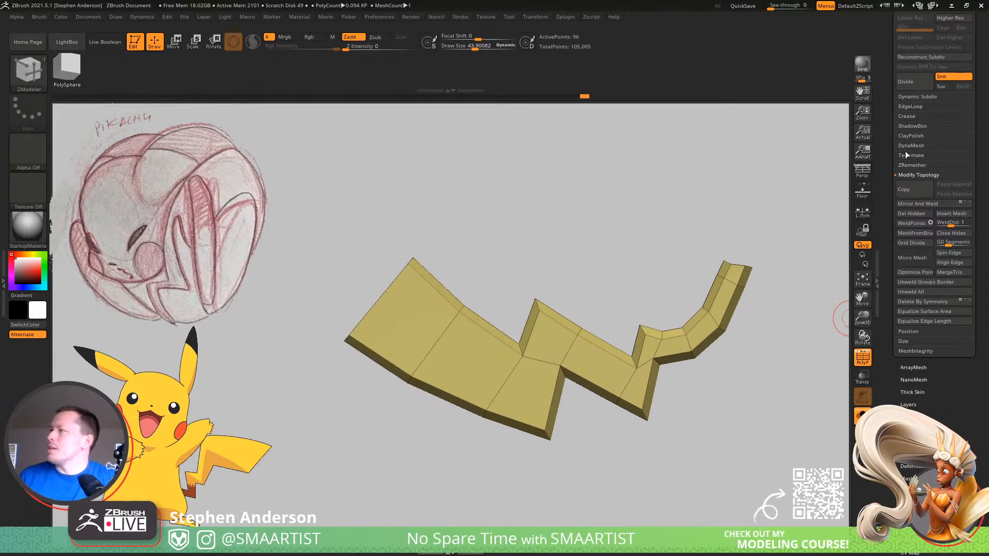
Set the crease tolerance to 63, crease the tail's edges and subdivide it twice
left_click(911, 116)
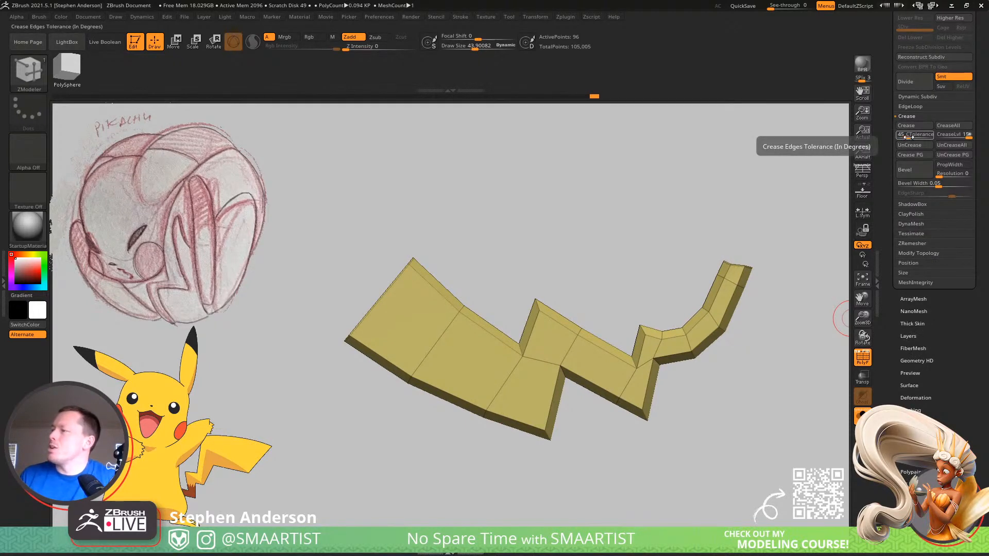
right_click_drag(538, 348, 542, 410)
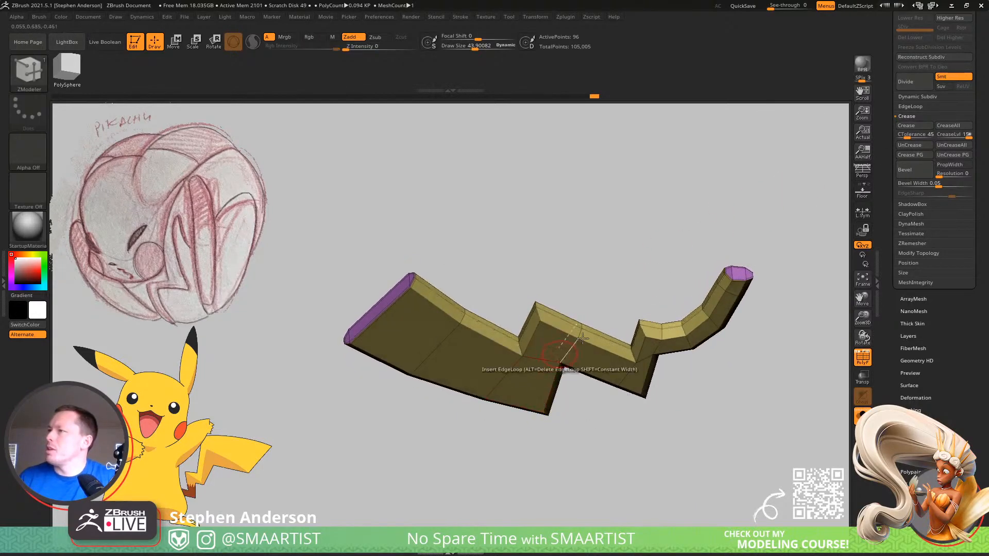
left_click_drag(914, 137, 908, 137)
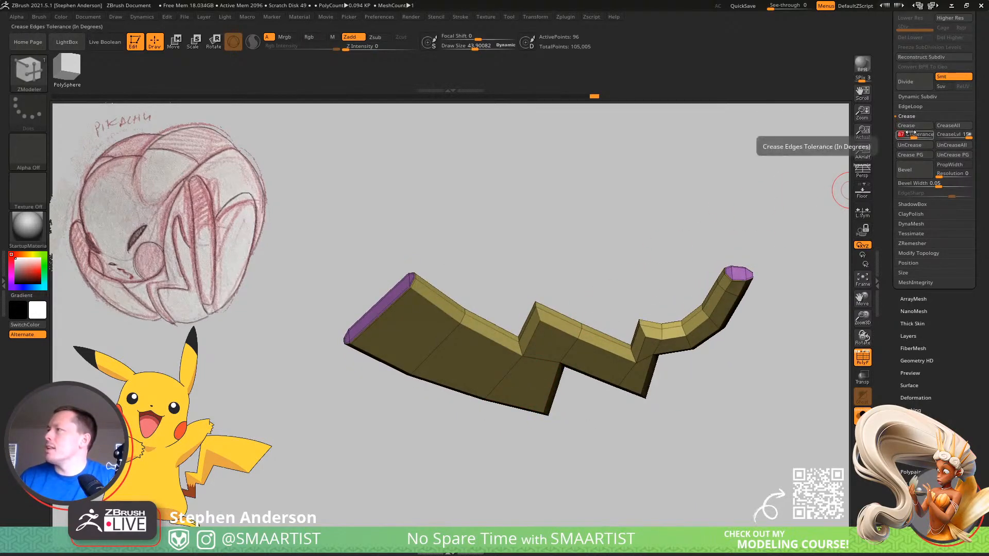
left_click(902, 127)
key("ctrl+d")
key("ctrl+d")
right_click_drag(631, 339, 638, 360)
mouse_move(588, 445)
right_mouse_down()
mouse_move(578, 409)
mouse_move(570, 422)
right_mouse_up()
right_click_drag(570, 422, 638, 515, "ctrl")
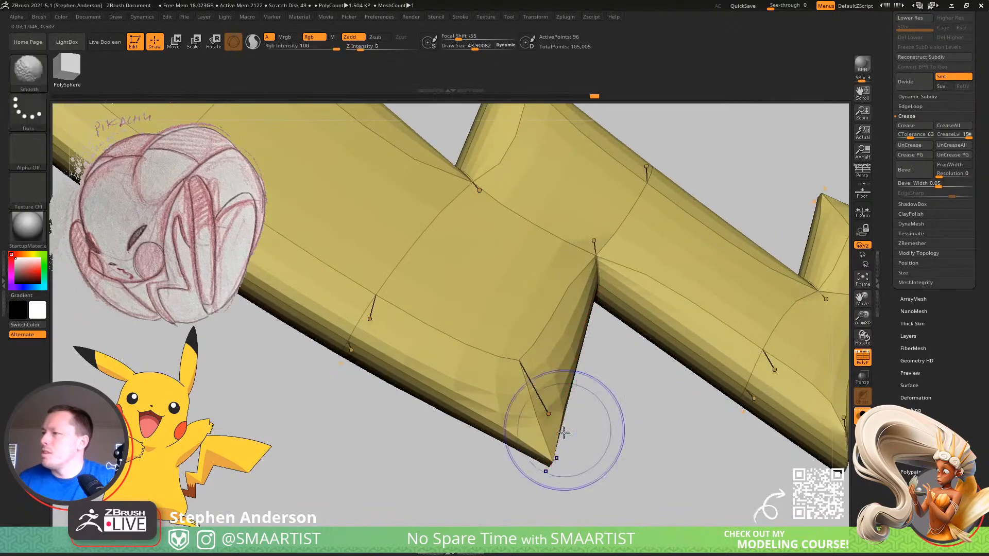
Crease the edges at the tail's zigzag corners using ZModeler's Crease action with the EdgeLoop Partial target
key("b")
key("z")
key("m")
key("space")
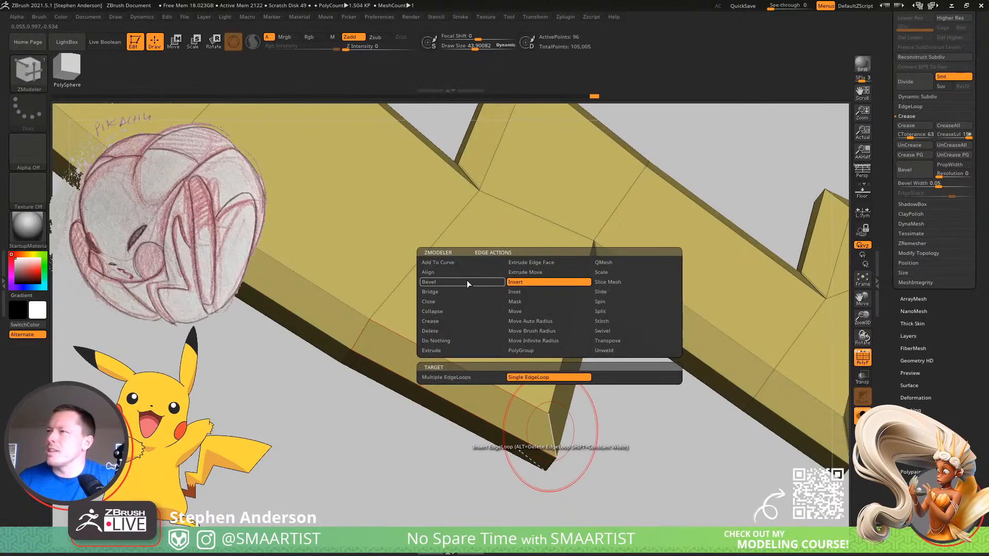
left_click(437, 323)
left_click(543, 377)
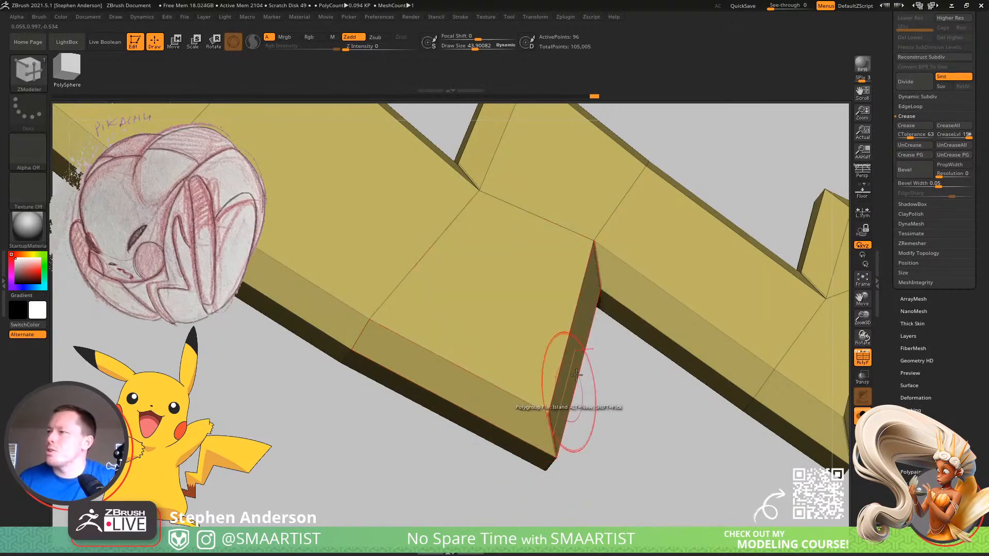
mouse_move(561, 261)
right_mouse_down("alt")
mouse_move(490, 299)
mouse_move(413, 423)
right_mouse_up("alt")
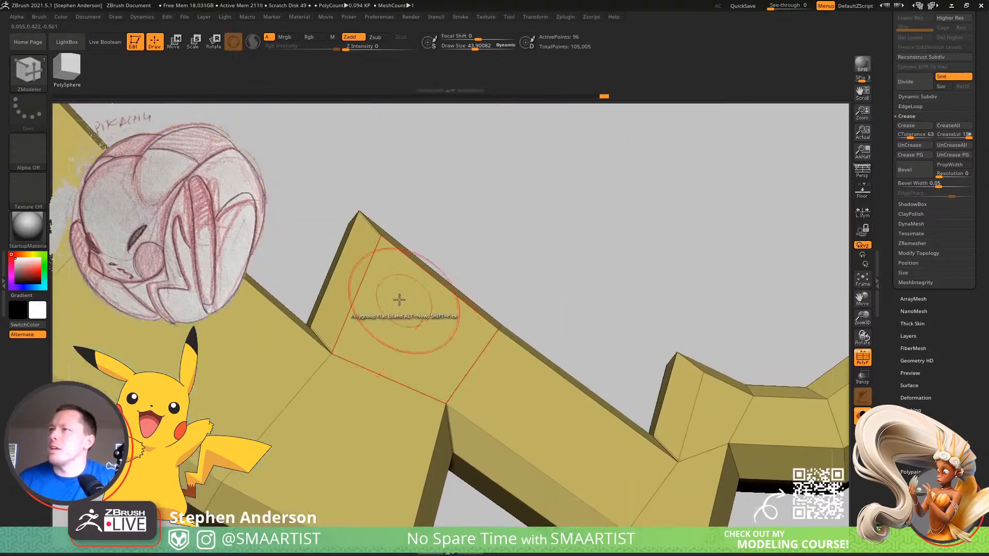
right_click_drag(404, 301, 408, 333)
right_click_drag(591, 437, 424, 274, "alt")
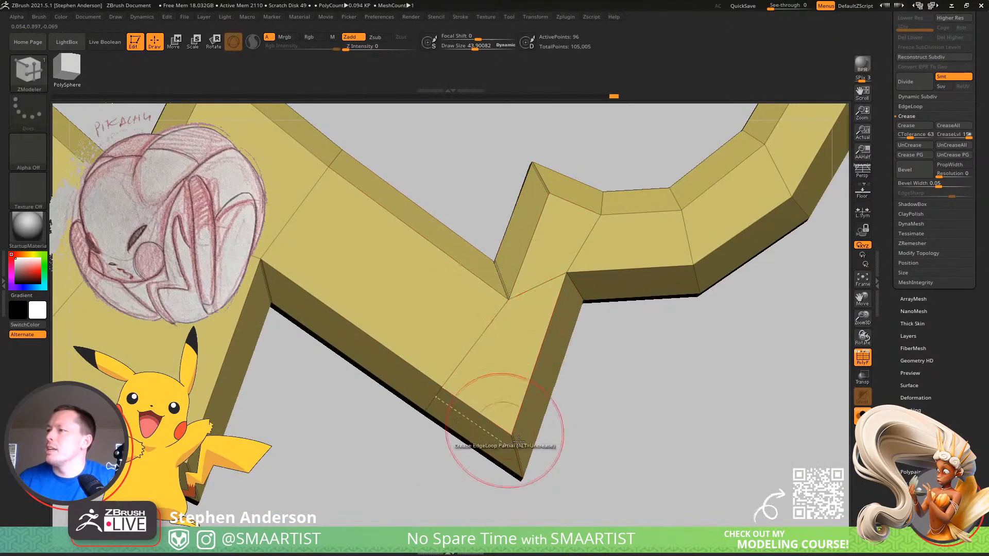
right_click_drag(625, 287, 446, 346, "alt")
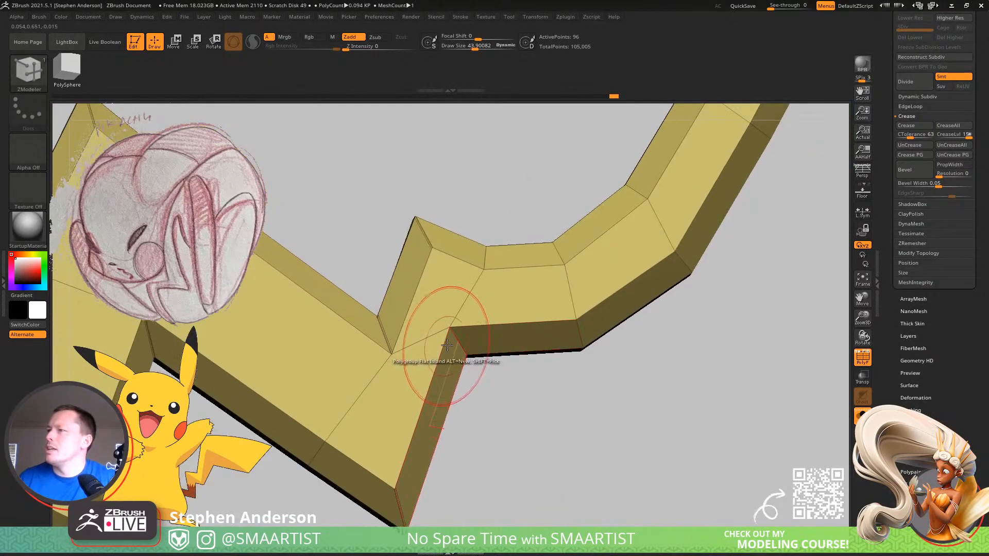
right_click_drag(533, 301, 541, 364, "alt")
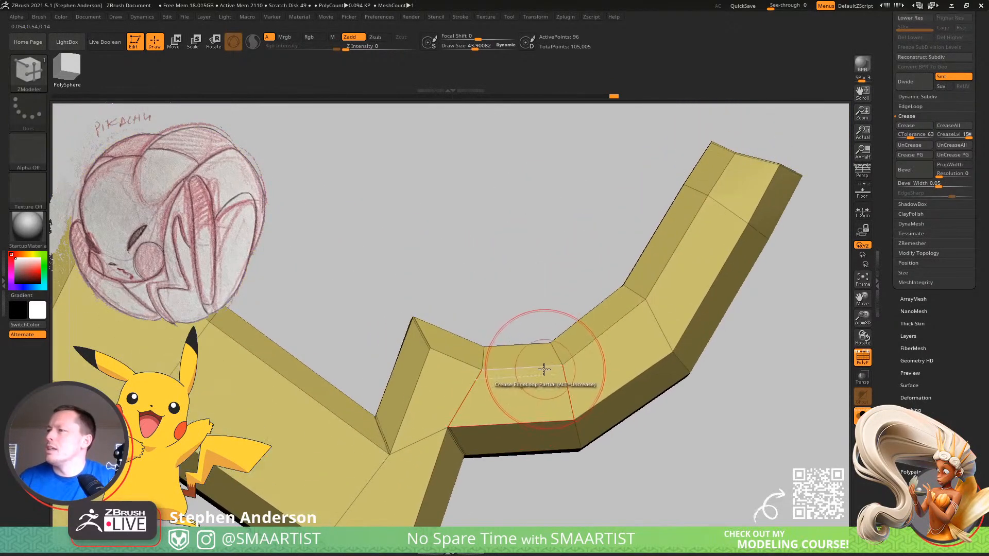
Check the creased tail with the subdivision preview and without the polyframe, then return to the unsmoothed mesh
key("d")
key("shift+f")
right_click_drag(569, 416, 603, 404, "ctrl")
key("shift+f")
key("shift+d")
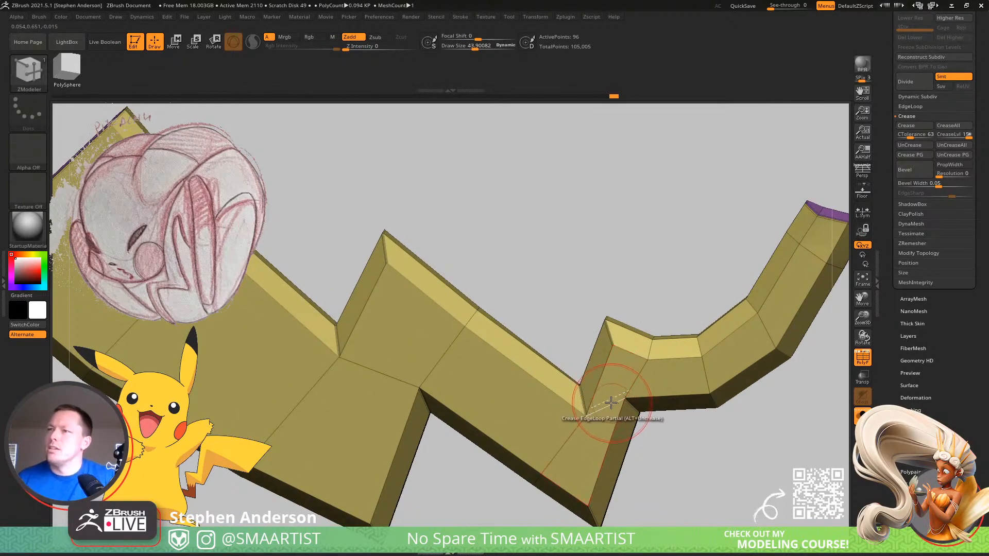
Switch ZModeler's edge action to Insert and add edge loops along and across the tail's middle and narrow segments
right_click_drag(647, 397, 650, 372)
mouse_move(580, 410)
right_mouse_down()
mouse_move(591, 393)
mouse_move(590, 415)
right_mouse_up()
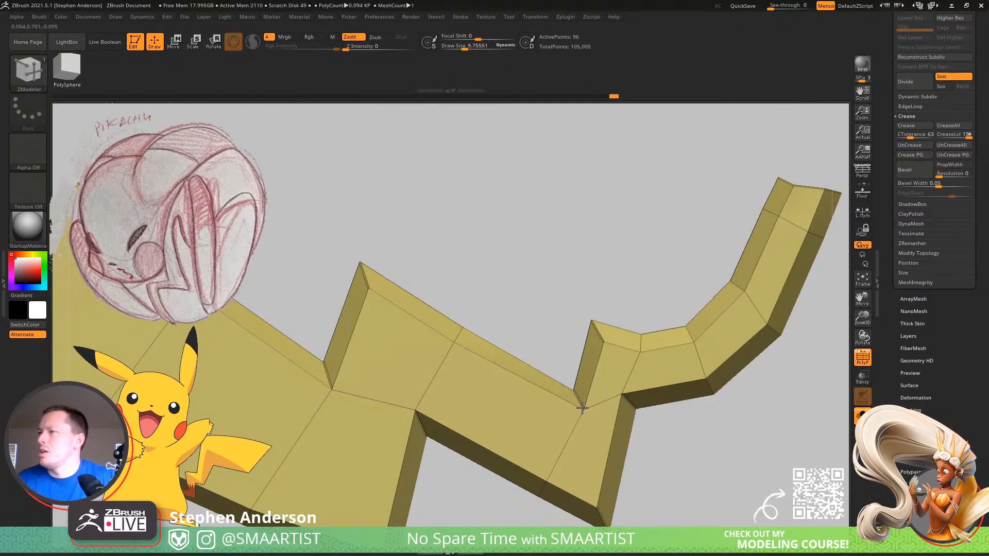
right_click_drag(582, 408, 583, 385)
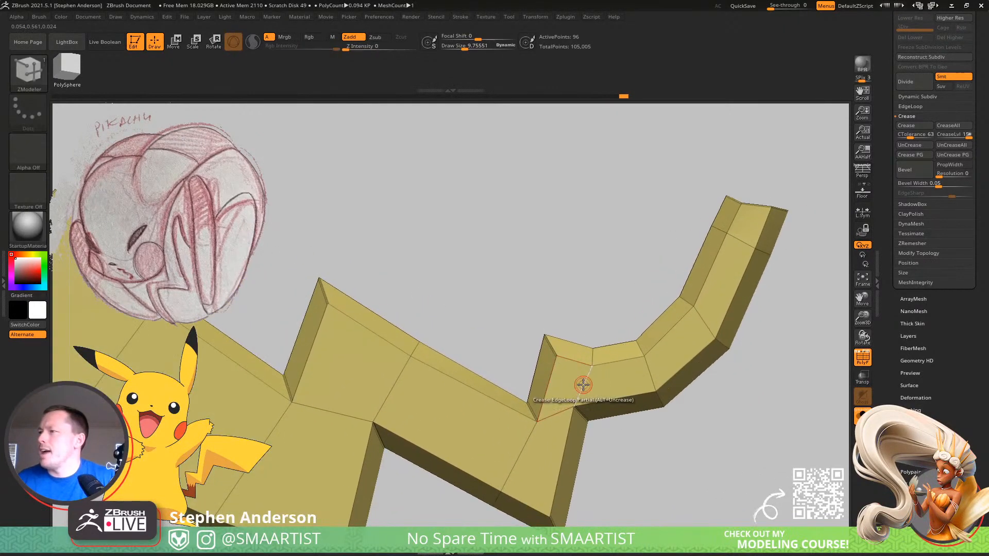
key("space")
left_click(564, 283)
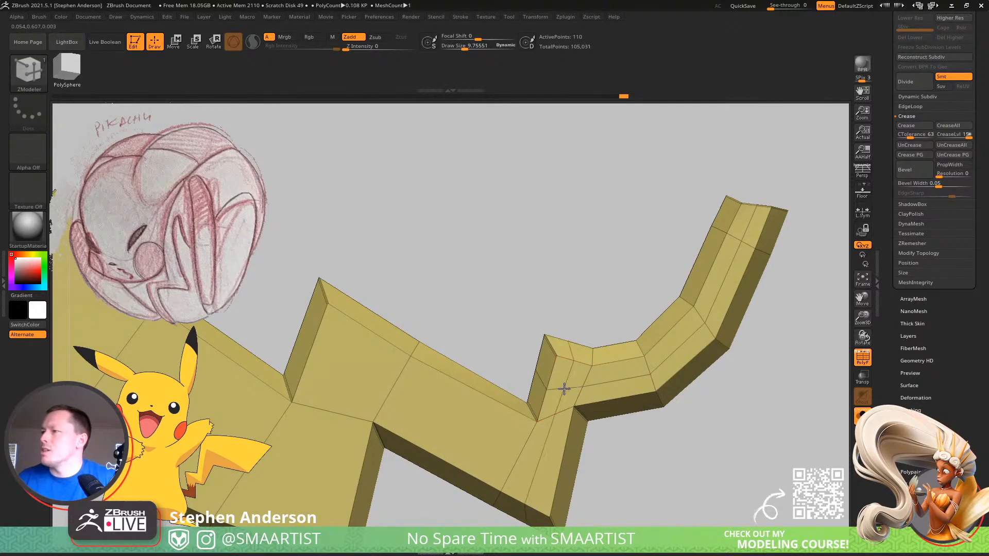
left_click(569, 397)
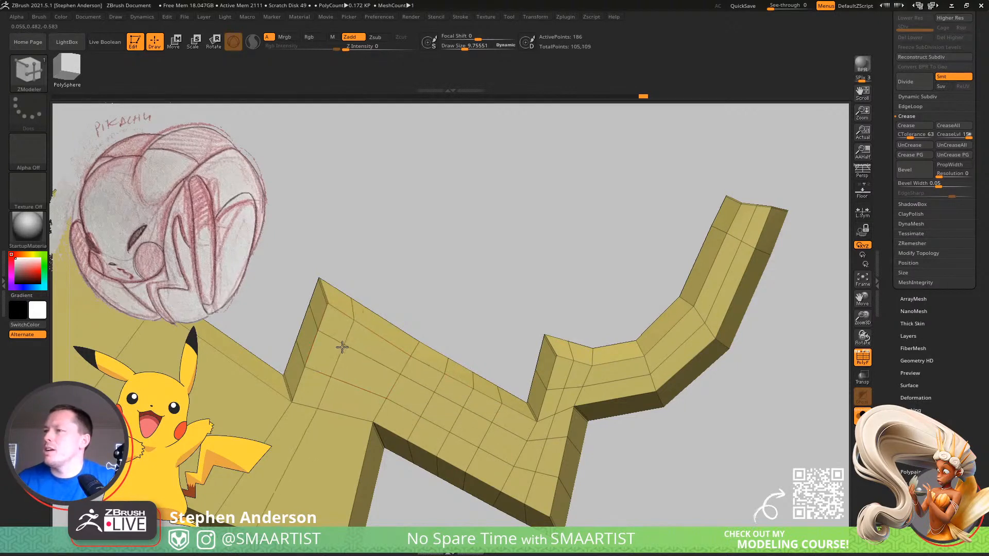
left_click(624, 380)
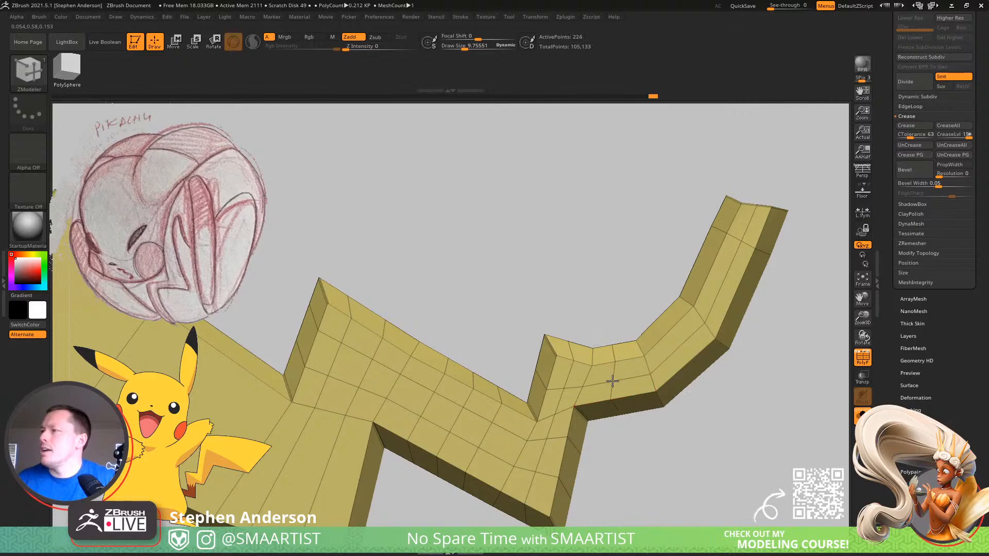
left_click(678, 351)
Insert evenly spaced edge loops lengthwise and crosswise through the tail's wide end segment
right_click_drag(705, 347, 887, 272, "alt")
left_click_drag(482, 368, 487, 359)
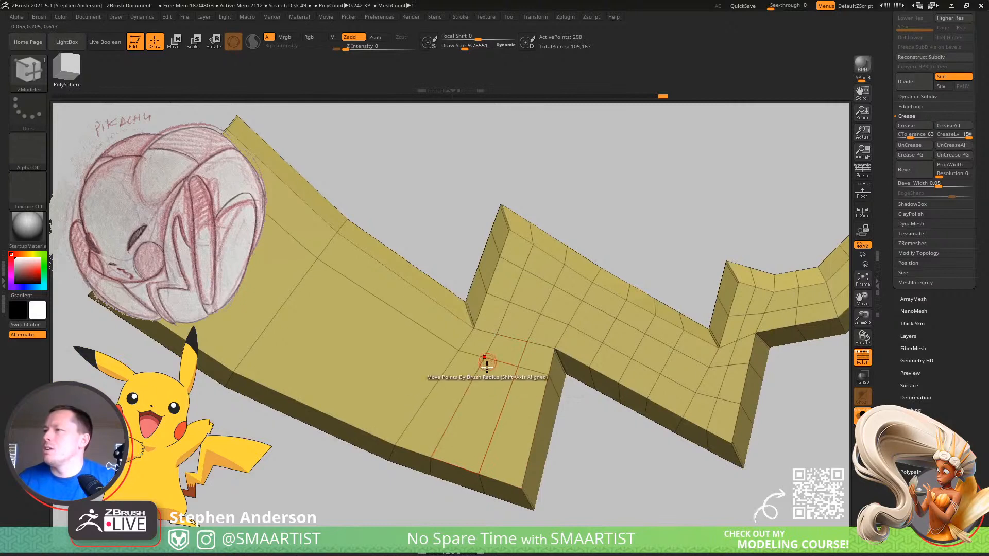
left_click(462, 390)
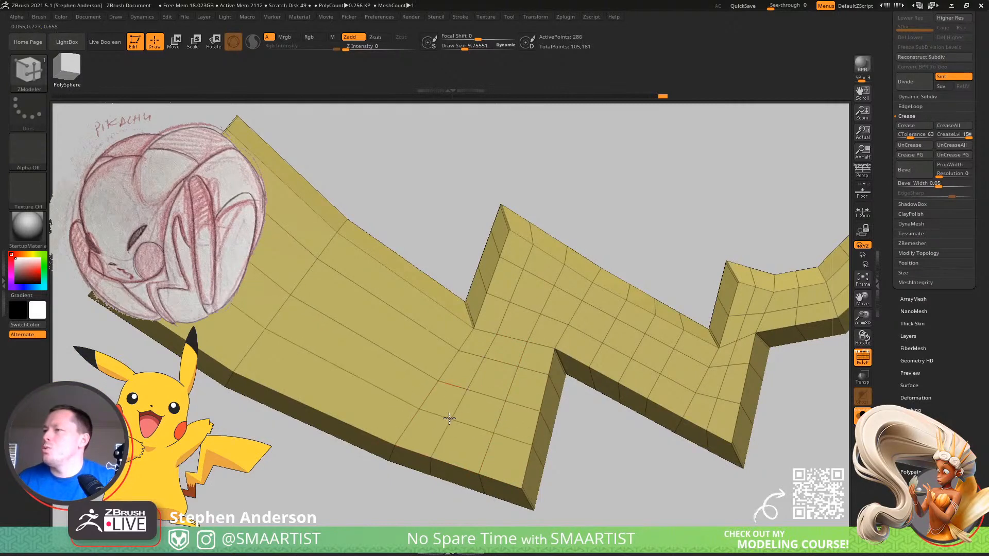
right_click_drag(437, 406, 505, 410, "alt")
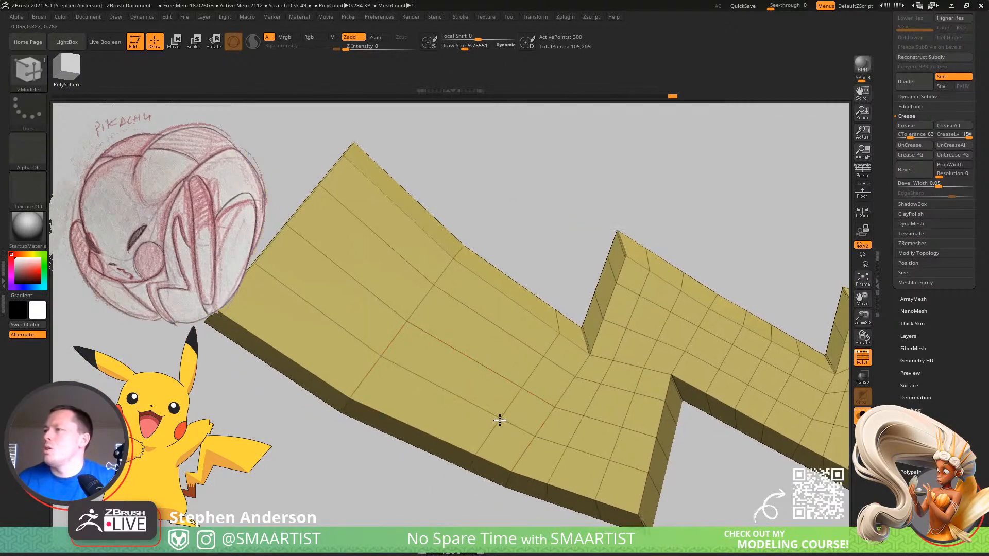
left_click(418, 377)
right_click_drag(446, 375, 568, 436, "alt")
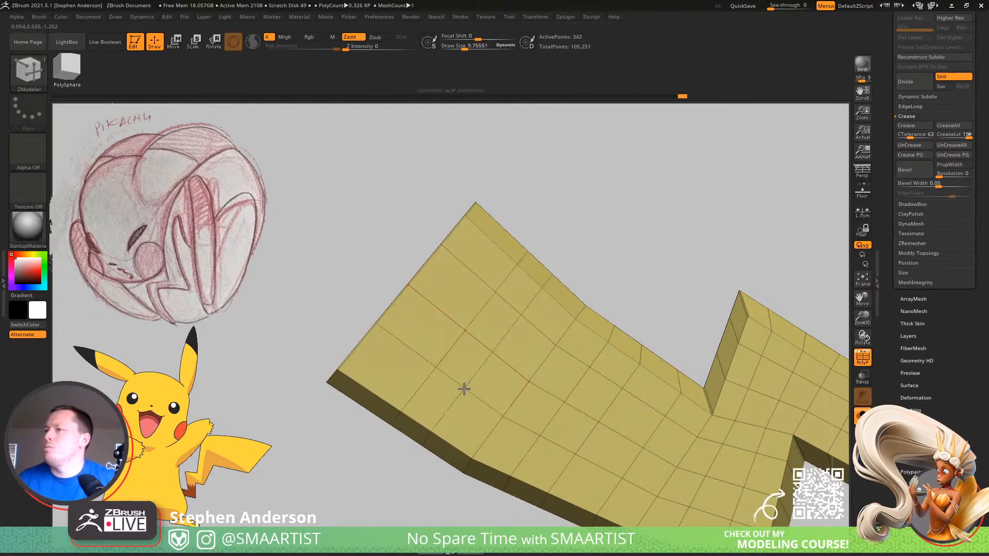
left_click(499, 391)
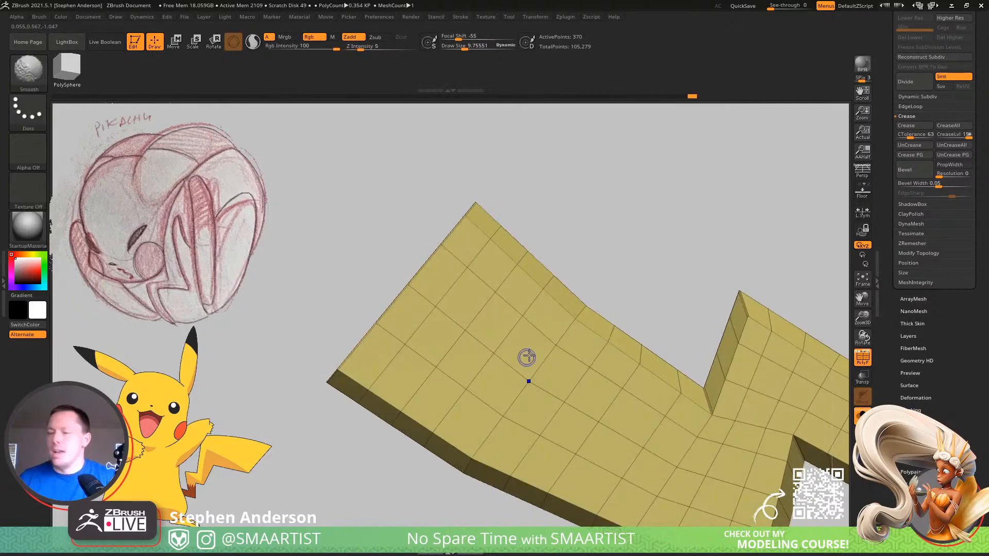
Curve the long upper and lower edges of the tail's wide segment with a large Move brush
key("b")
key("m")
key("v")
key("s")
left_click_drag(536, 262, 542, 262)
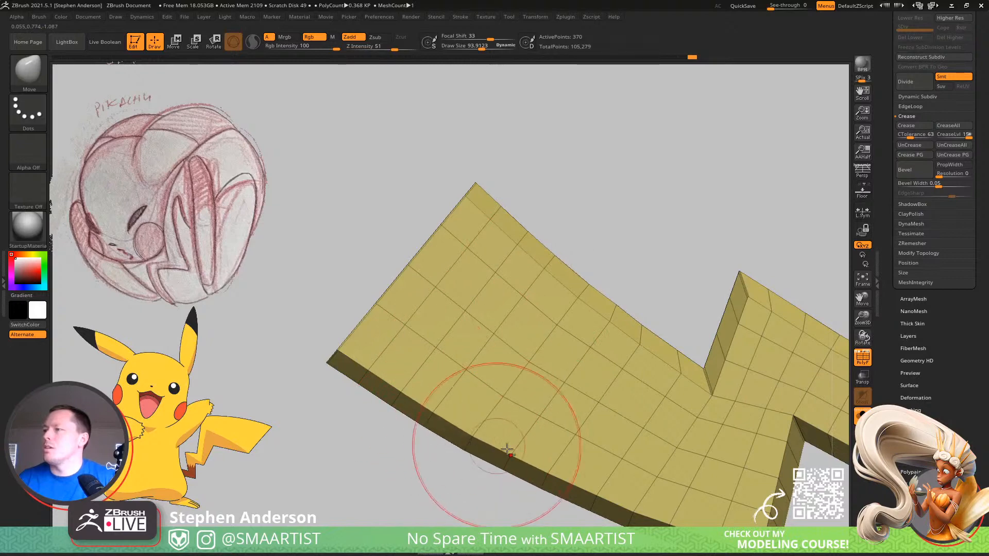
right_click_drag(495, 446, 382, 320, "alt")
key("s")
mouse_move(432, 358)
left_mouse_down()
mouse_move(445, 359)
mouse_move(434, 364)
left_mouse_up()
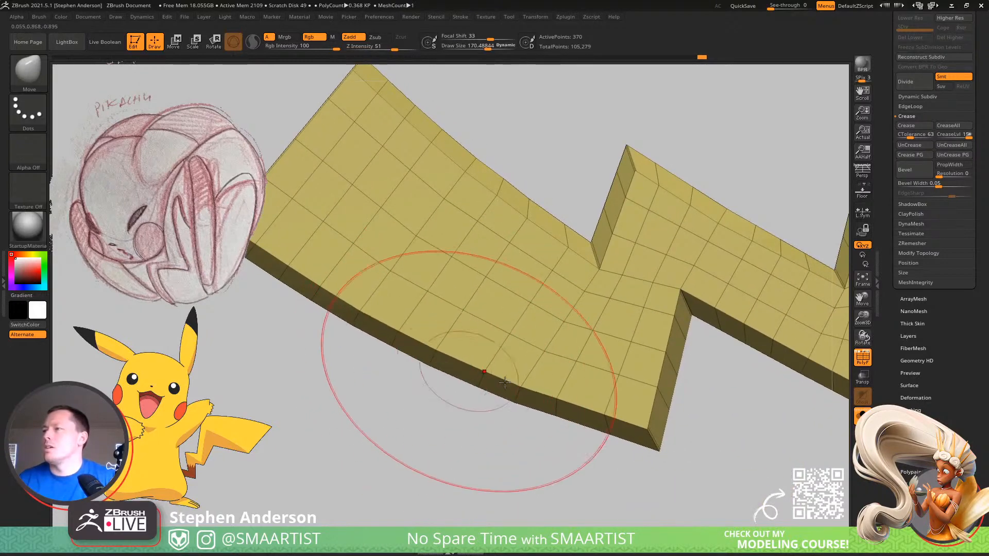
left_click_drag(586, 406, 584, 410)
Reduce the Move brush to a draw size of about 56 and round the lower bend of the tail's narrow segment
right_click_drag(652, 368, 526, 398, "alt")
key("s")
left_click_drag(537, 405, 520, 405)
right_click_drag(530, 397, 477, 292)
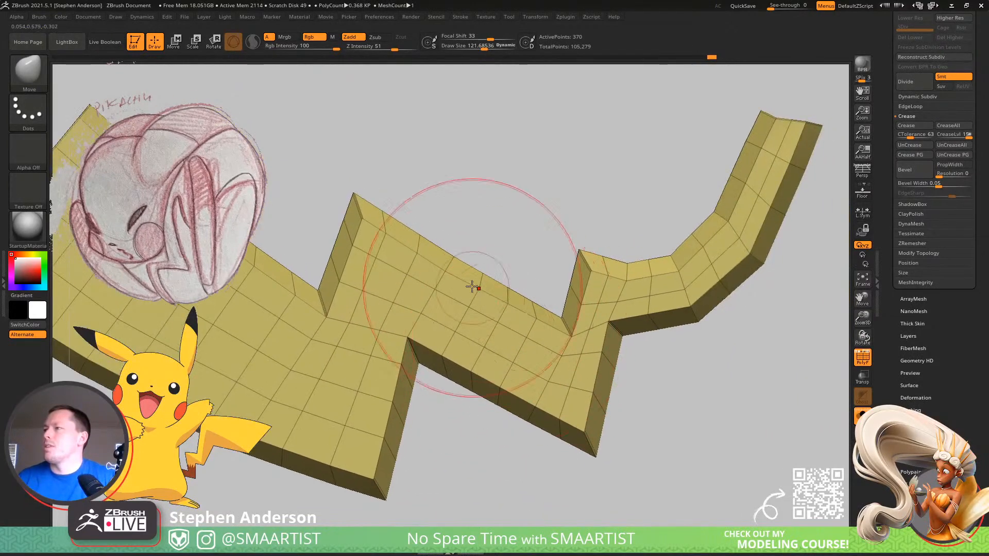
key("s")
left_click_drag(633, 275, 627, 260)
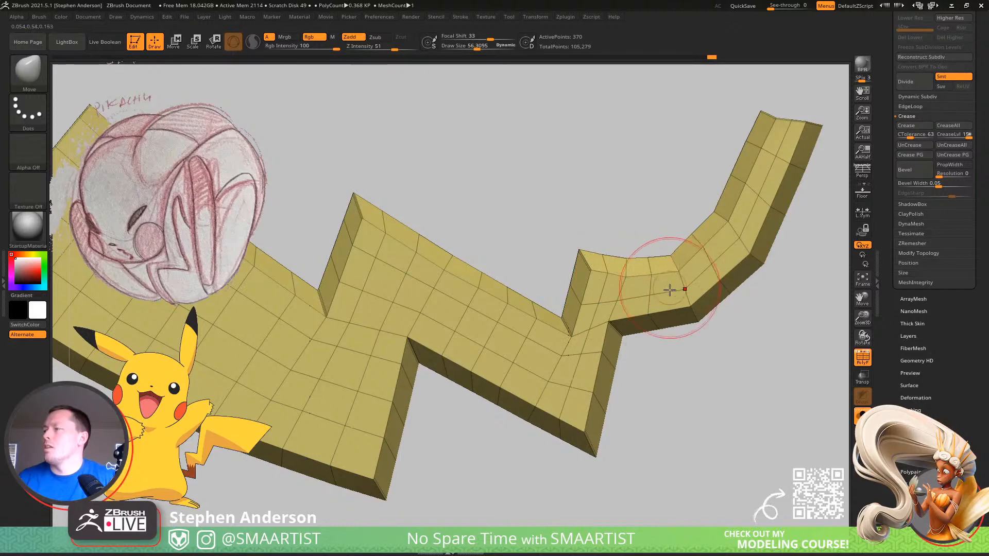
left_click_drag(498, 419, 434, 429, "alt")
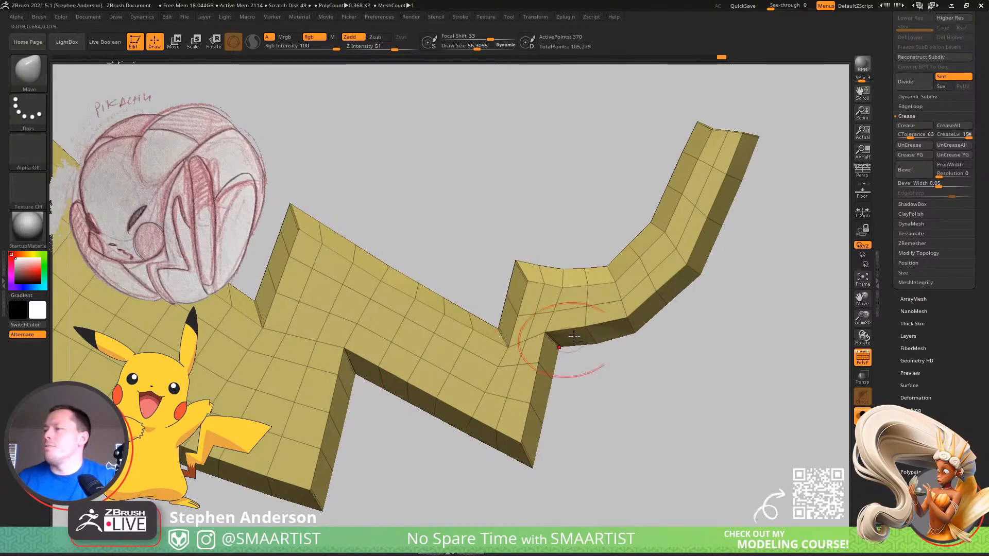
left_click_drag(691, 297, 578, 335, "alt")
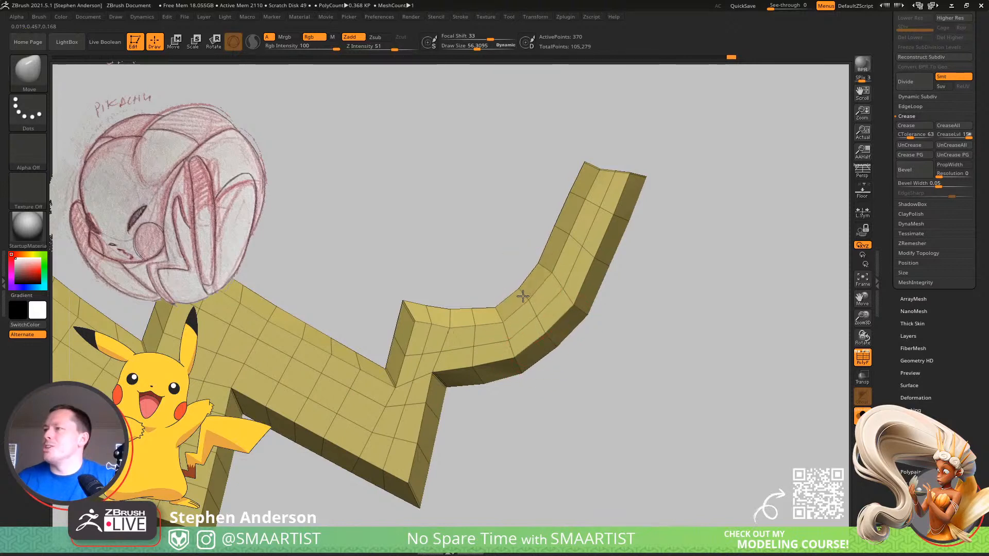
Refine the narrow segment's inner and outer edges into a smooth arc up to its end, varying the Move brush size
key("s")
left_click_drag(471, 335, 453, 330)
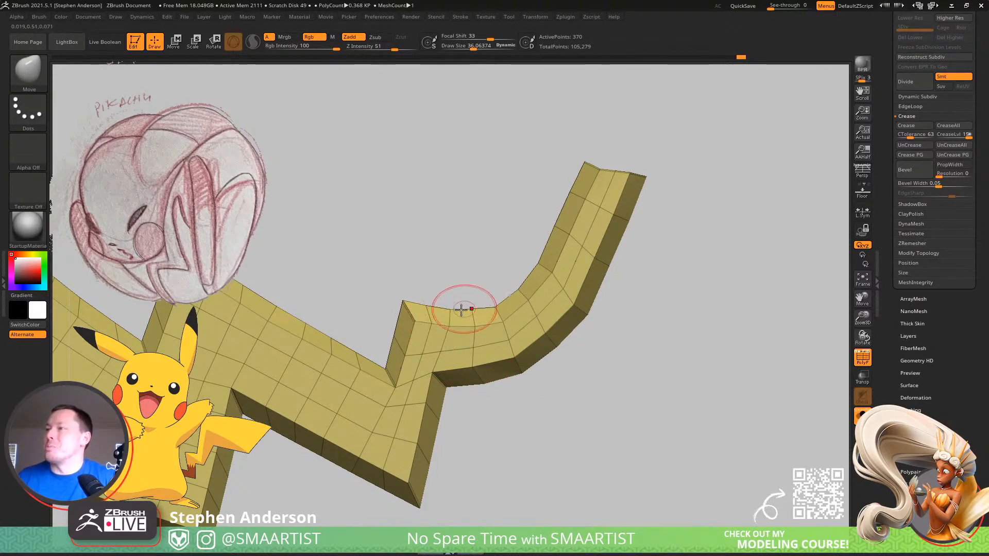
left_click_drag(508, 291, 584, 232, "shift")
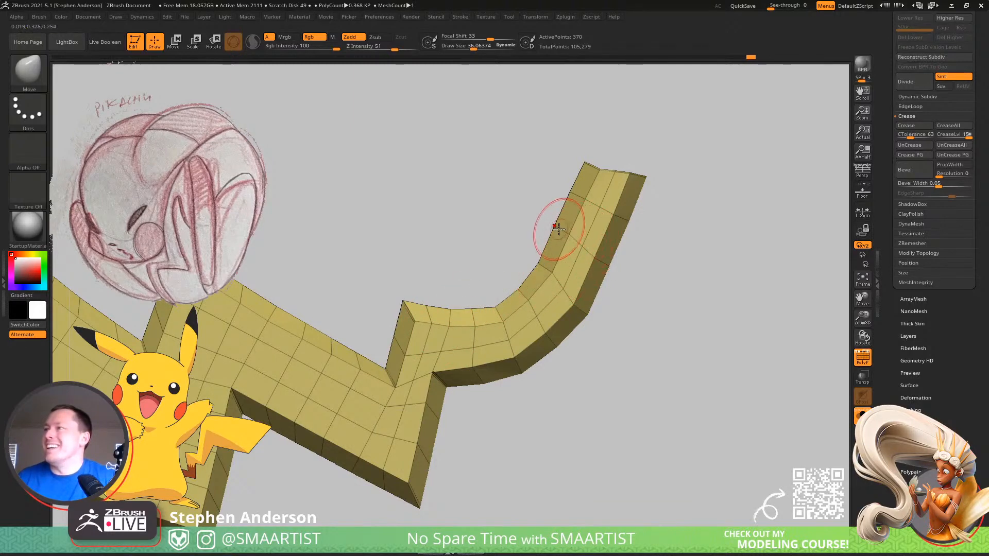
key("bracketright")
key("bracketright")
key("bracketright")
key("bracketright")
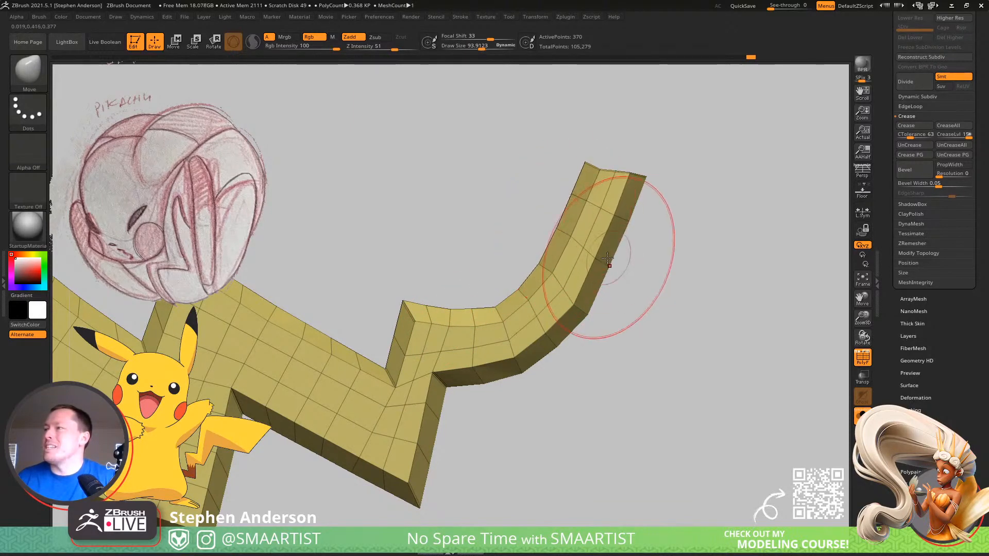
key("bracketleft")
key("bracketleft")
key("bracketleft")
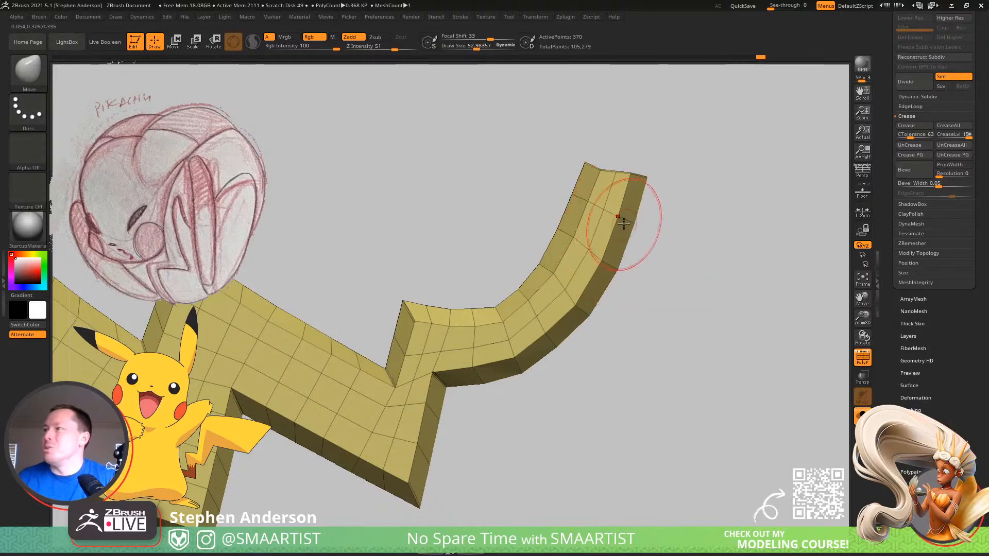
left_click_drag(604, 244, 577, 309, "shift")
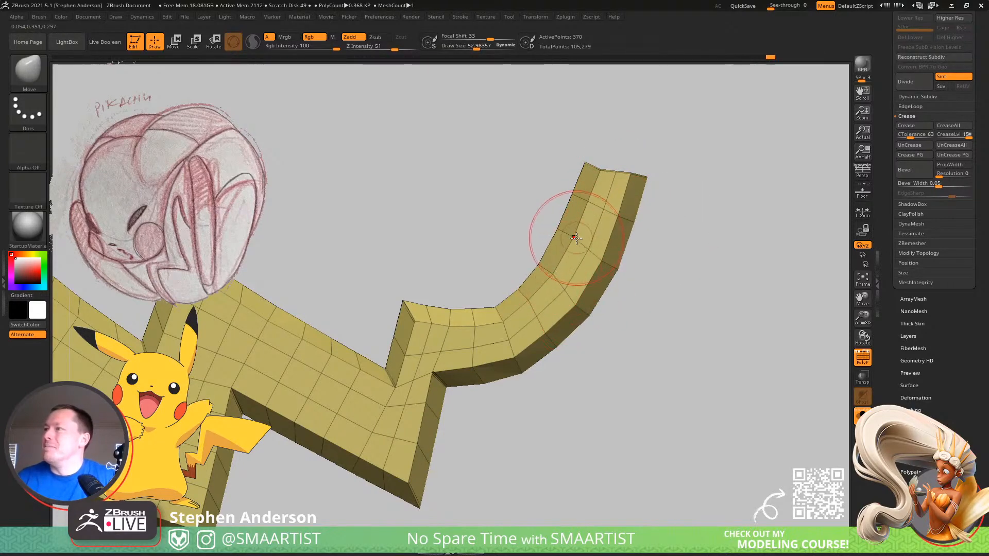
Hide the polyframe and even out the outer bend of the narrow segment with the Move brush at draw size about 75
left_click_drag(468, 366, 524, 368)
key("shift+f")
right_click_drag(531, 349, 560, 354, "ctrl")
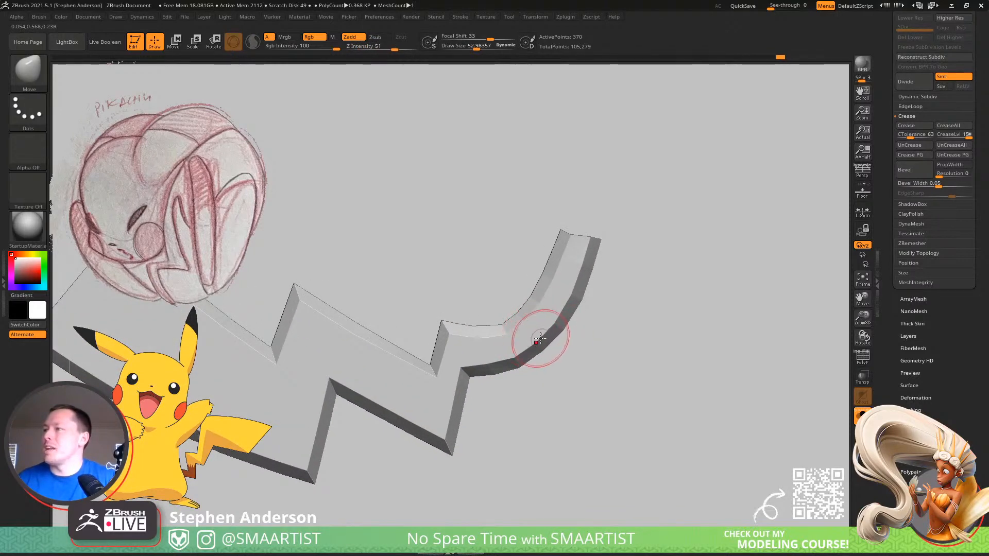
left_click_drag(544, 342, 547, 342)
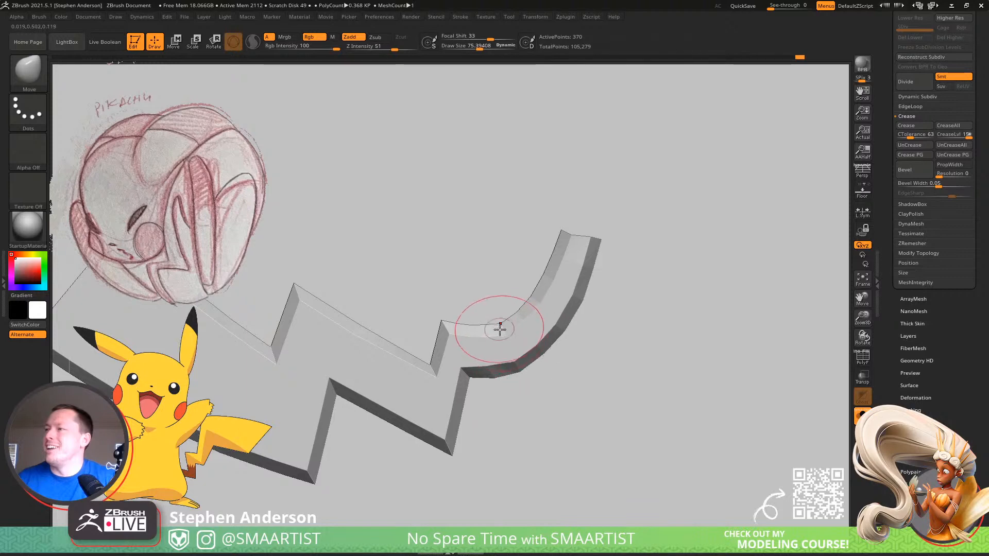
right_click_drag(464, 397, 479, 321, "ctrl")
Turn on the subdivision preview, show the body again and display the polyframe around the tail's wide end
key("d")
left_click_drag(509, 380, 680, 283)
left_click(862, 415)
key("f")
key("shift+f")
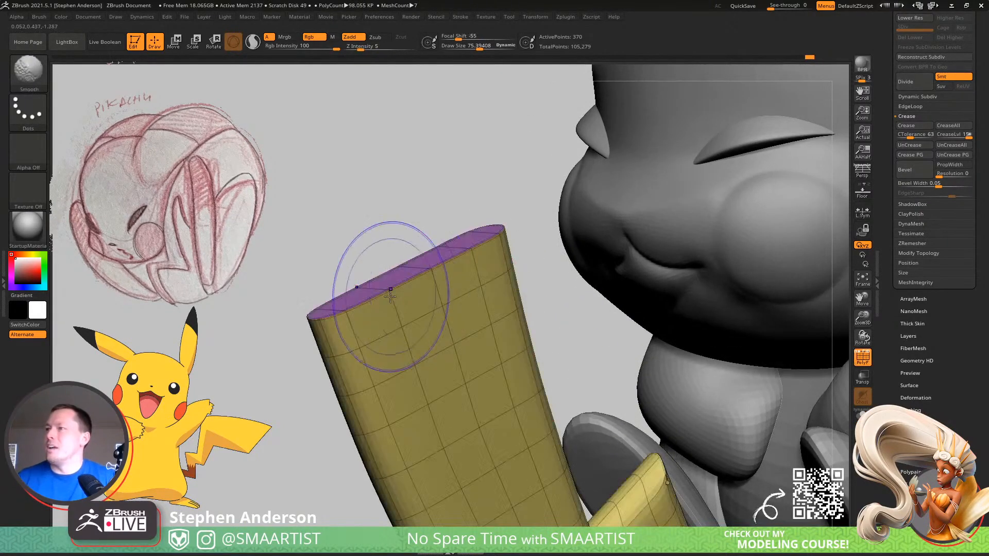
Turn off the subdivision preview and insert an edge loop near the wide end's cap with ZModeler
key("shift+f")
key("shift+d")
key("shift+f")
mouse_move(468, 297)
right_mouse_down("ctrl")
mouse_move(487, 327)
mouse_move(439, 316)
right_mouse_up("ctrl")
key("b")
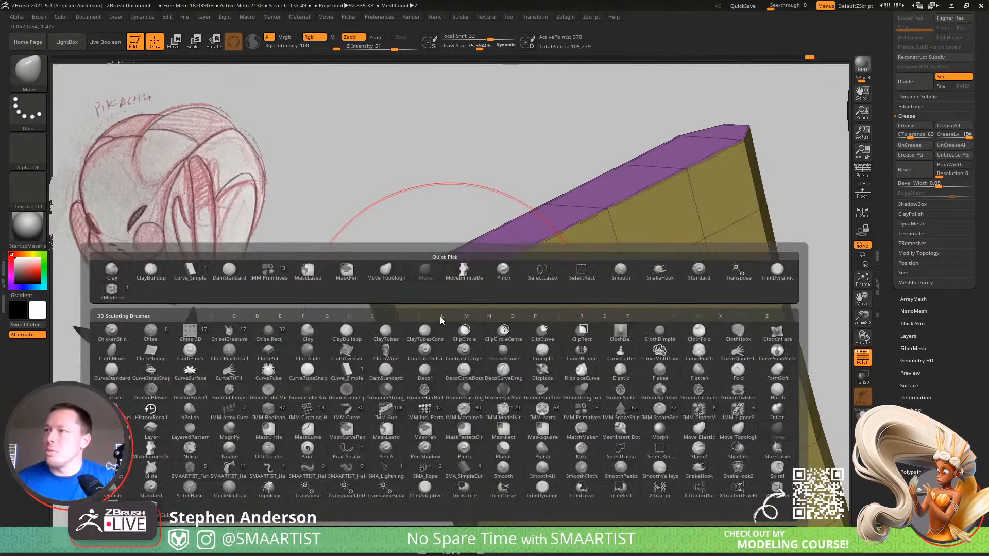
key("z")
key("m")
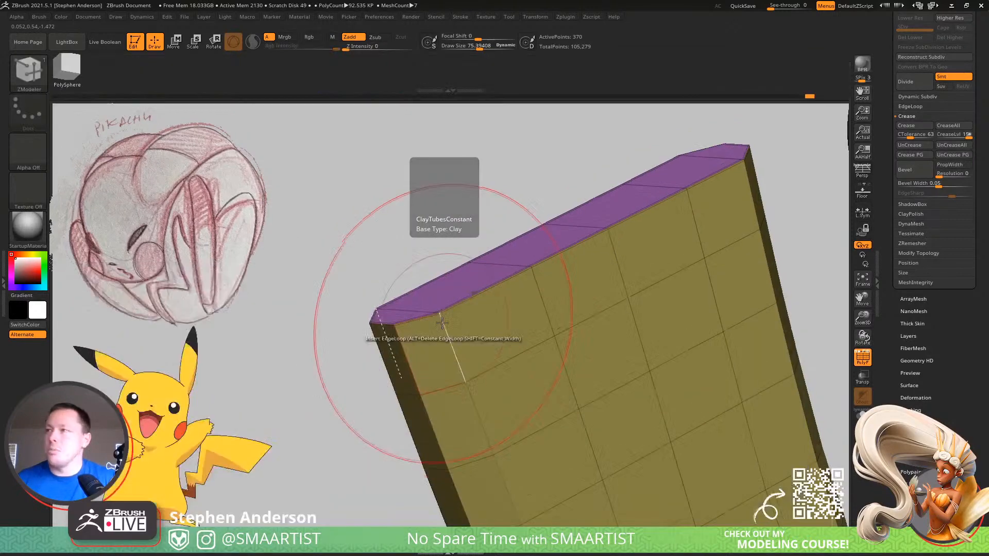
left_click(447, 339)
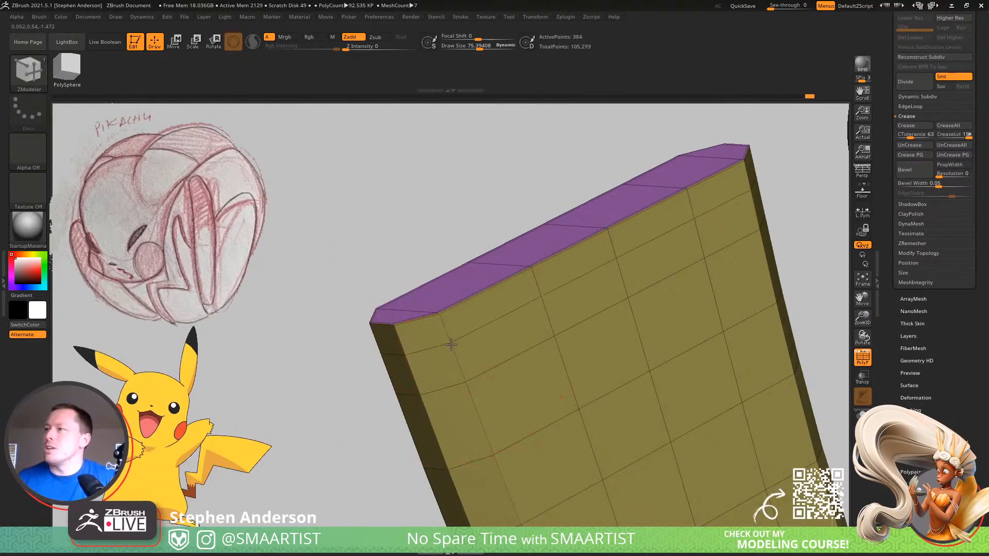
Mask the whole tail except the flat cap at the end of its wide segment
right_click_drag(453, 326, 488, 316)
key("space")
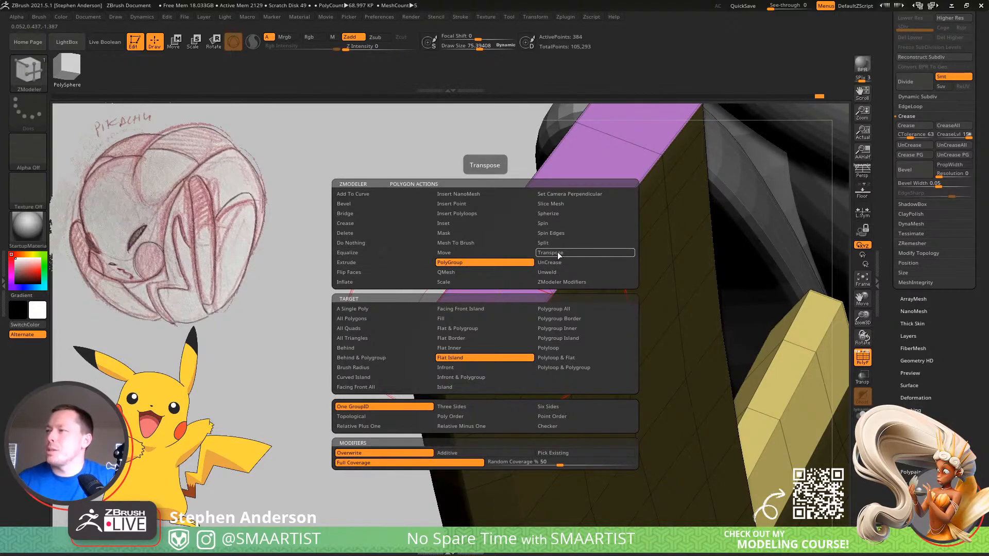
mouse_move(562, 237)
right_mouse_down()
mouse_move(367, 315)
mouse_move(703, 332)
right_mouse_up()
right_click_drag(594, 315, 558, 311)
mouse_move(592, 234)
right_mouse_down()
mouse_move(630, 214)
mouse_move(610, 204)
right_mouse_up()
key("ctrl")
mouse_move(519, 215)
left_mouse_down("ctrl")
mouse_move(397, 404)
mouse_move(441, 419)
left_mouse_up("ctrl")
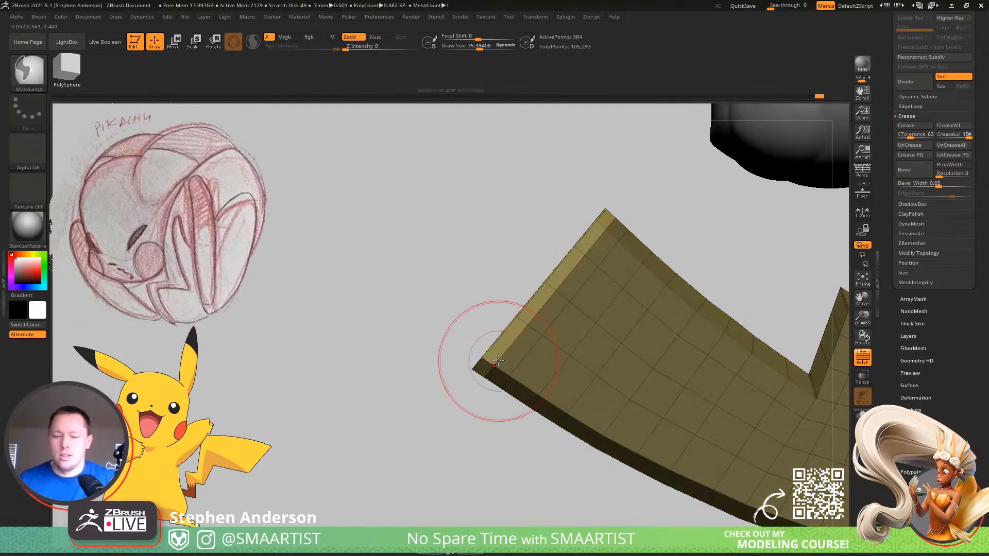
Centre the gizmo on the unmasked cap, scale it slightly narrower across the tail's thickness and clear the mask
key("w")
mouse_move(539, 249)
right_mouse_down()
mouse_move(562, 246)
mouse_move(663, 300)
right_mouse_up()
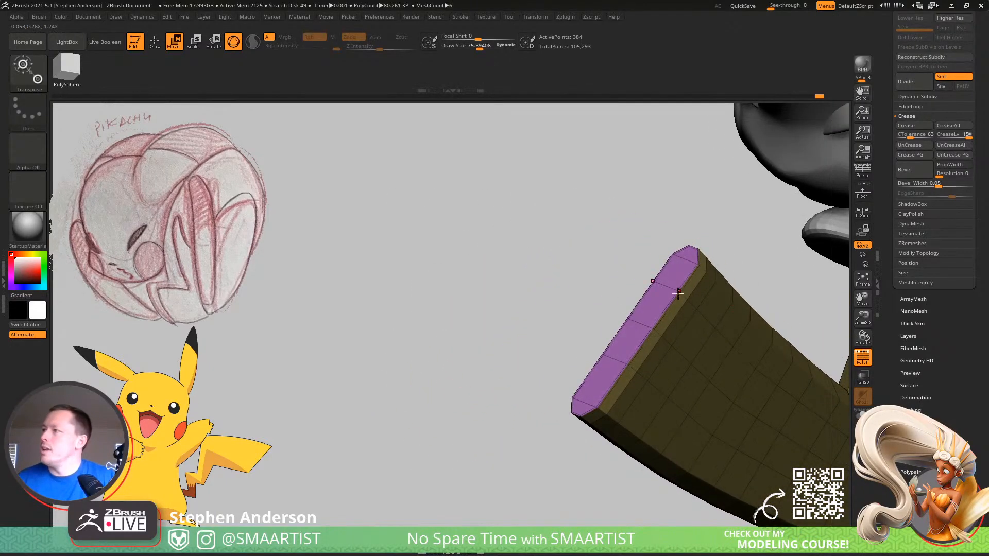
left_click(680, 294)
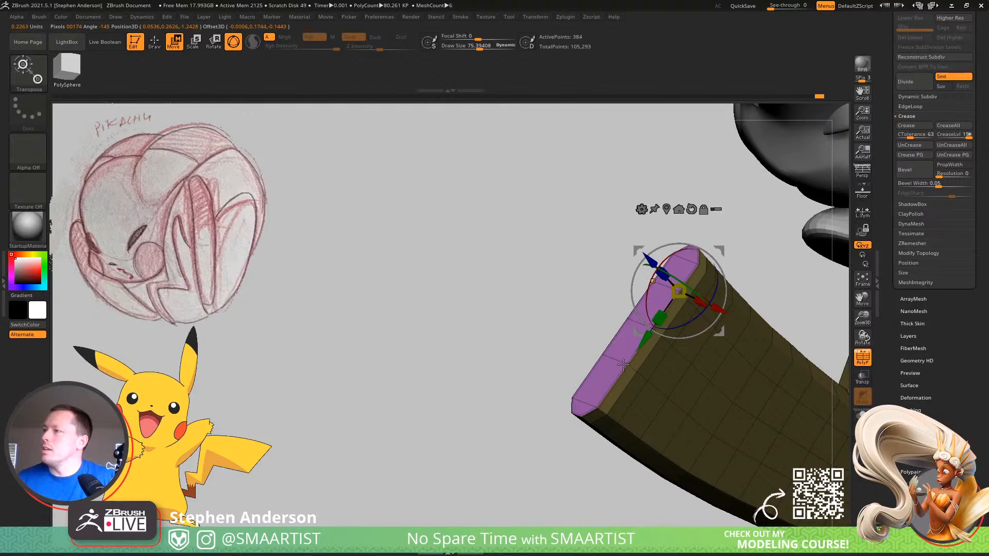
left_click(666, 209)
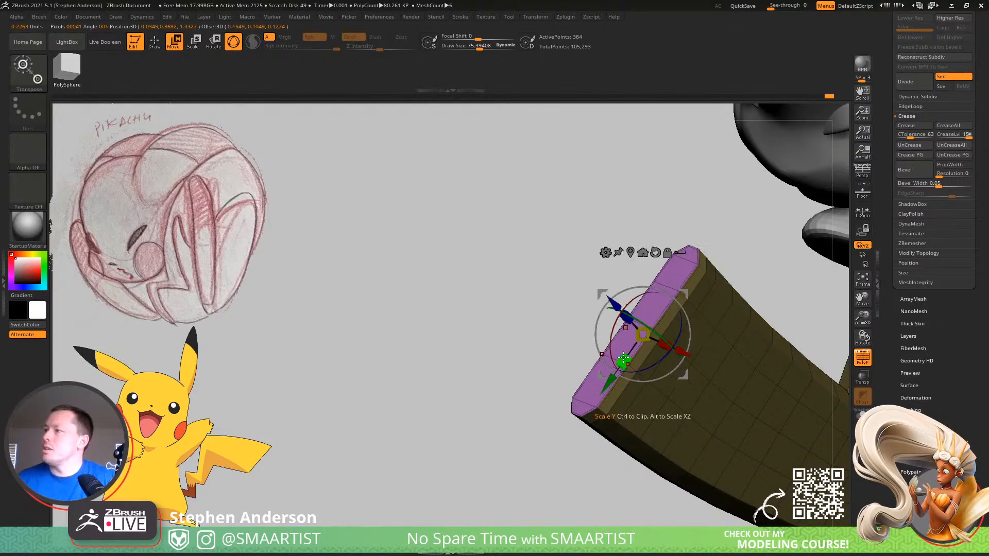
right_click_drag(721, 278, 742, 355)
left_click_drag(668, 418, 656, 419)
key("q")
mouse_move(627, 385)
right_mouse_down()
mouse_move(576, 382)
mouse_move(619, 395)
mouse_move(603, 364)
mouse_move(638, 422)
mouse_move(618, 360)
mouse_move(645, 336)
right_mouse_up()
left_click_drag(645, 336, 695, 247, "ctrl")
right_click_drag(696, 247, 663, 197, "alt")
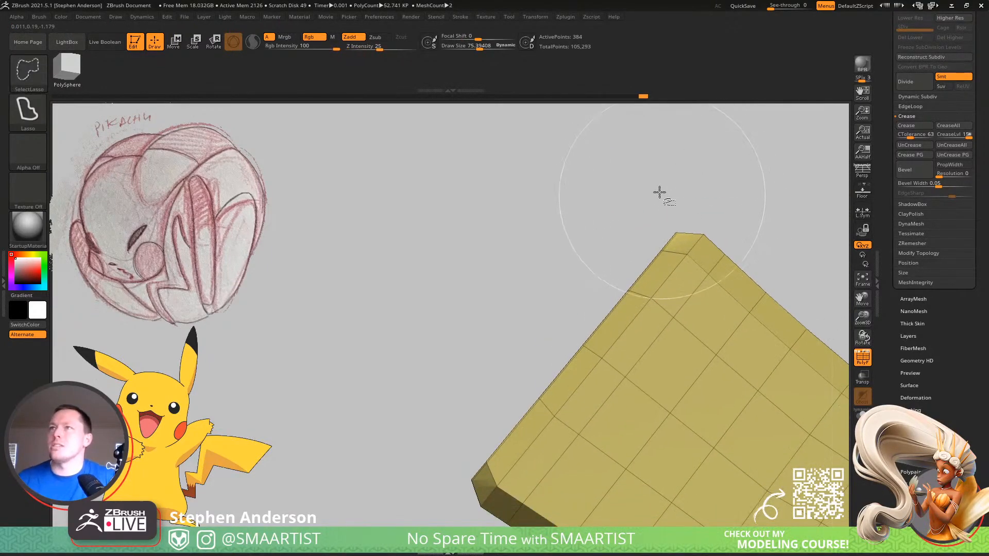
Isolate the polygons around the wide end's cap, remove their creases and show the whole tail again
mouse_move(695, 228)
left_mouse_down("ctrl+shift")
mouse_move(596, 236)
mouse_move(421, 518)
mouse_move(604, 341)
left_mouse_up("ctrl+shift")
right_click_drag(594, 377, 605, 361, "ctrl")
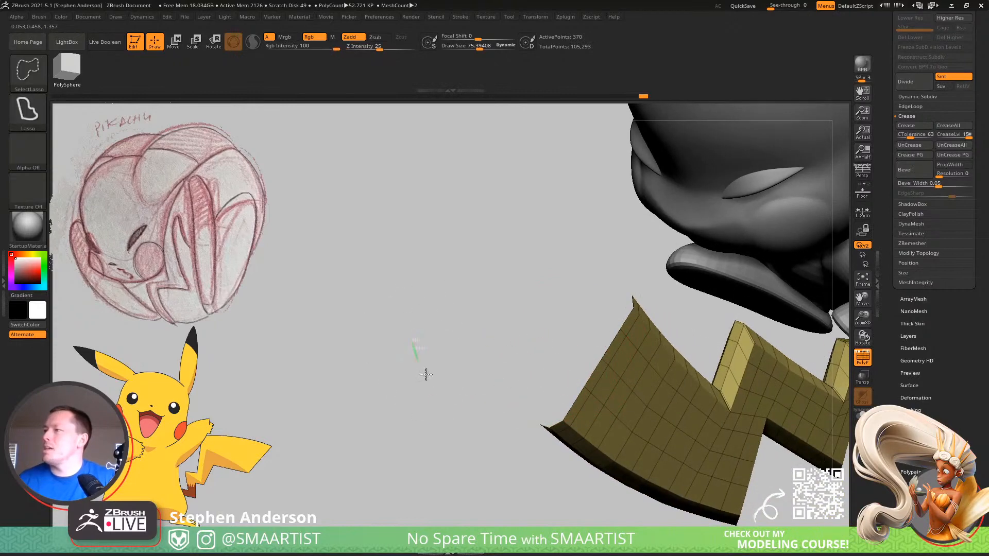
left_click_drag(413, 354, 427, 368, "ctrl+shift")
mouse_move(692, 338)
right_mouse_down()
mouse_move(632, 354)
mouse_move(635, 332)
mouse_move(640, 344)
right_mouse_up()
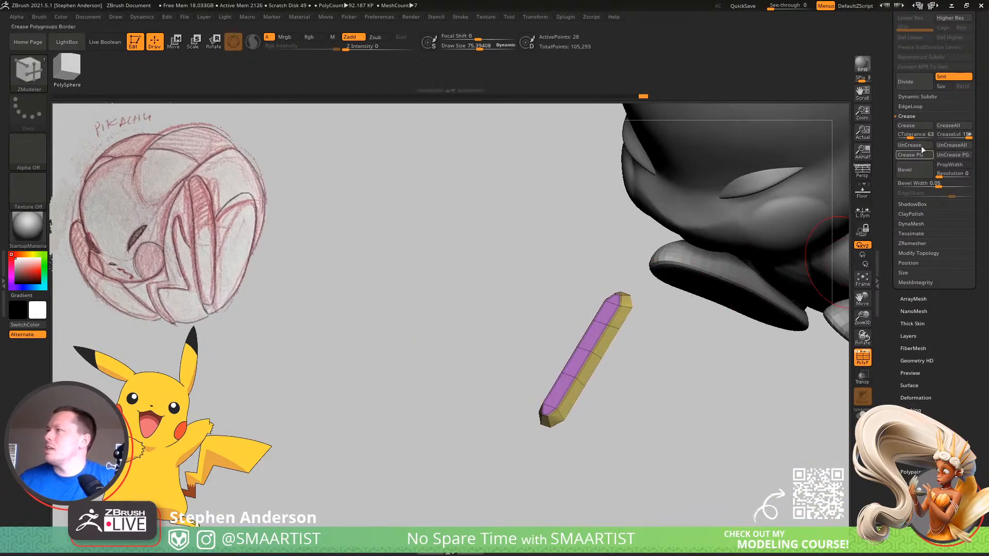
left_click(947, 148)
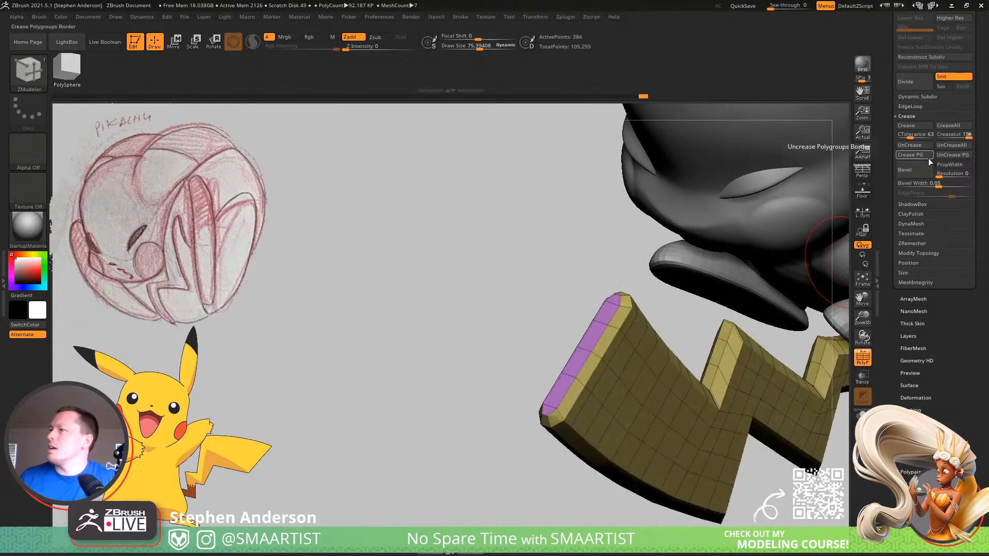
Preview the smoothed tail without the polyframe, with crease level 2 and SmoothSubdiv 4
key("shift+f")
right_click_drag(646, 415, 604, 344)
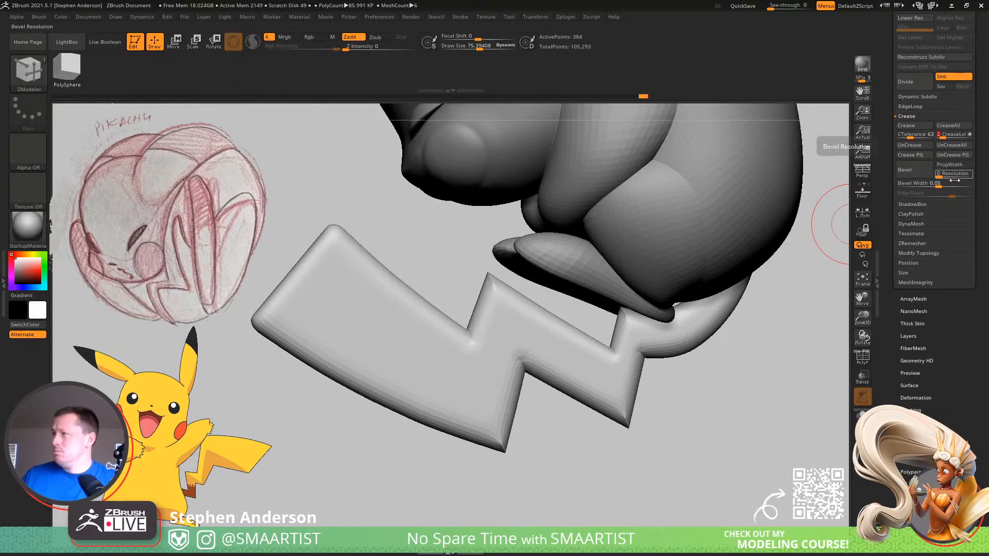
left_click(918, 97)
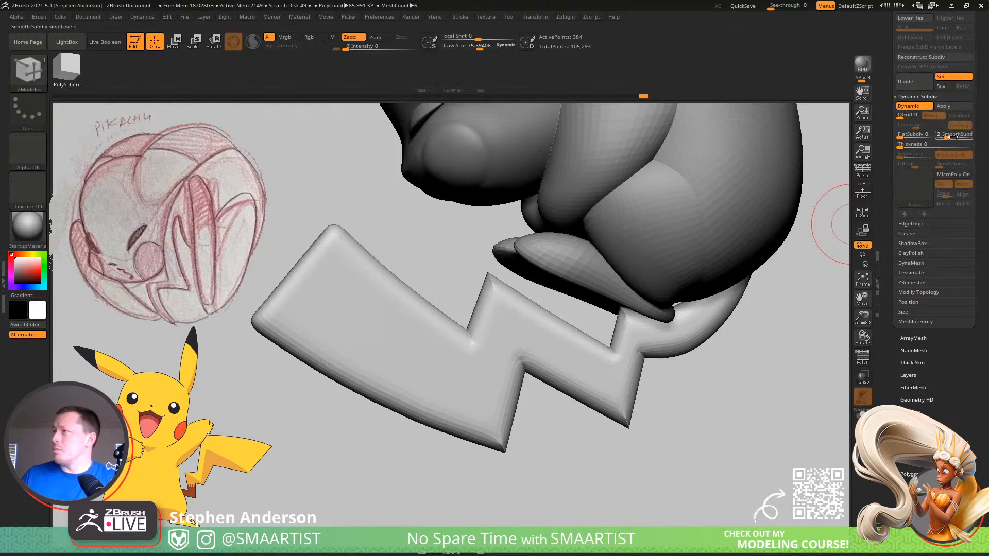
left_click_drag(956, 136, 956, 136)
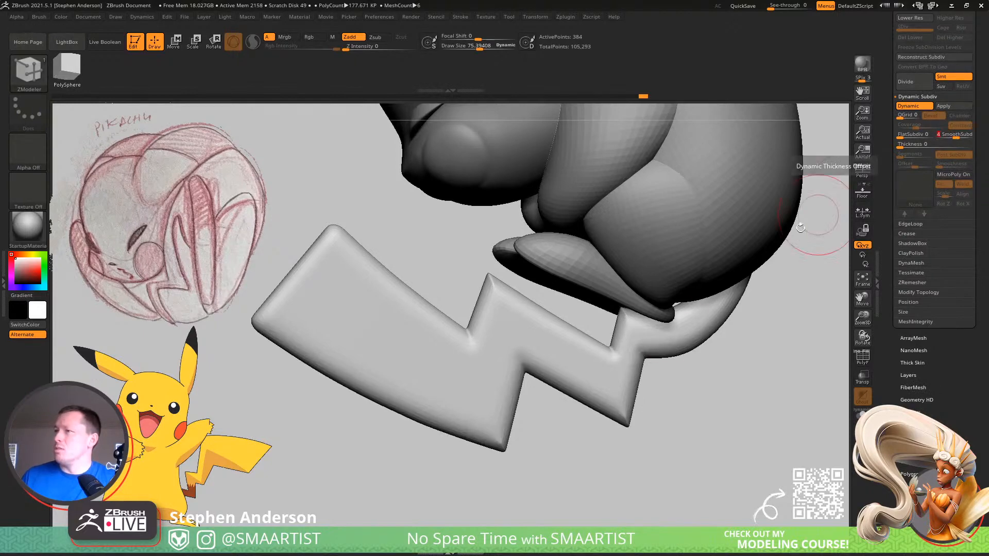
key("f")
right_click_drag(479, 348, 563, 419)
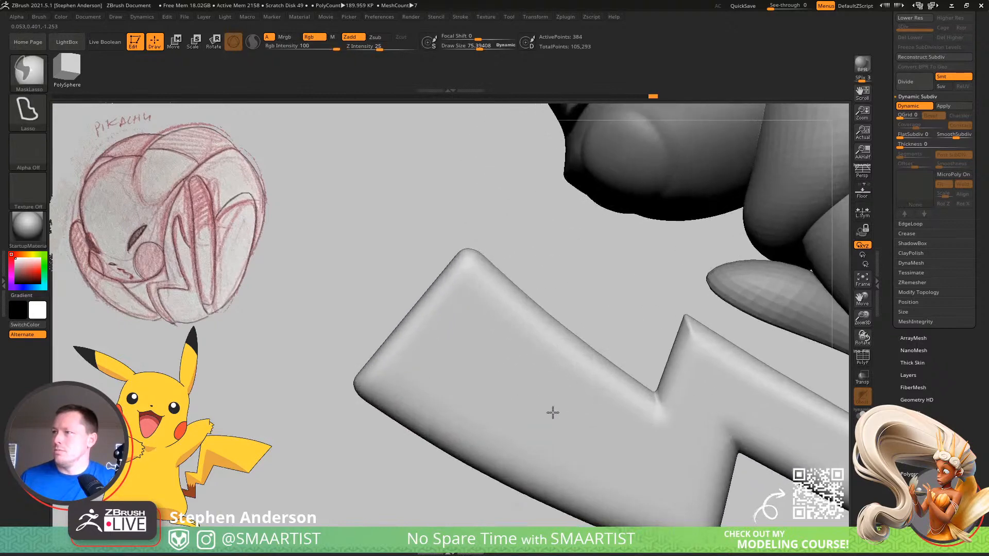
Display the polyframe and nudge the wide end's corners and cap edge into shape with the Move brush
key("shift+f")
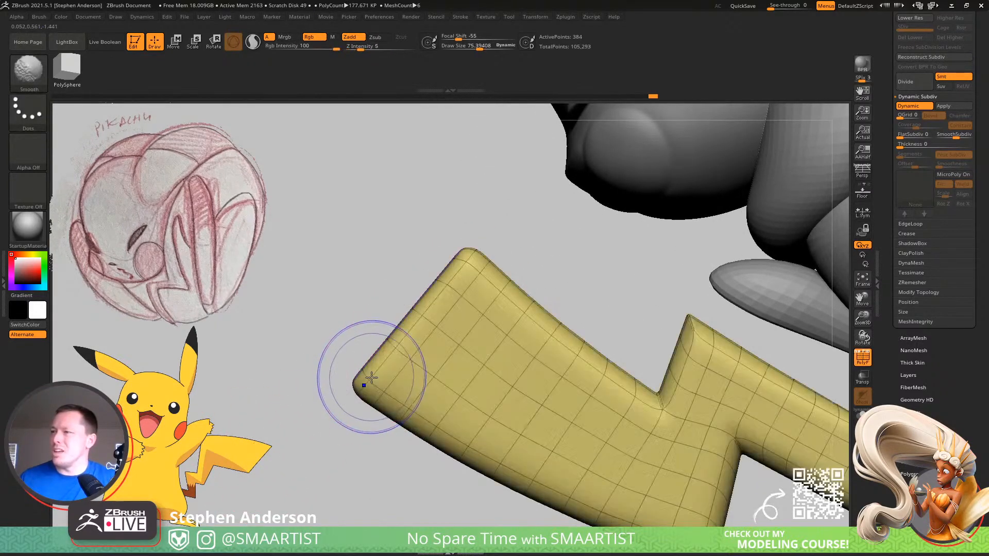
right_click_drag(426, 360, 430, 364, "ctrl")
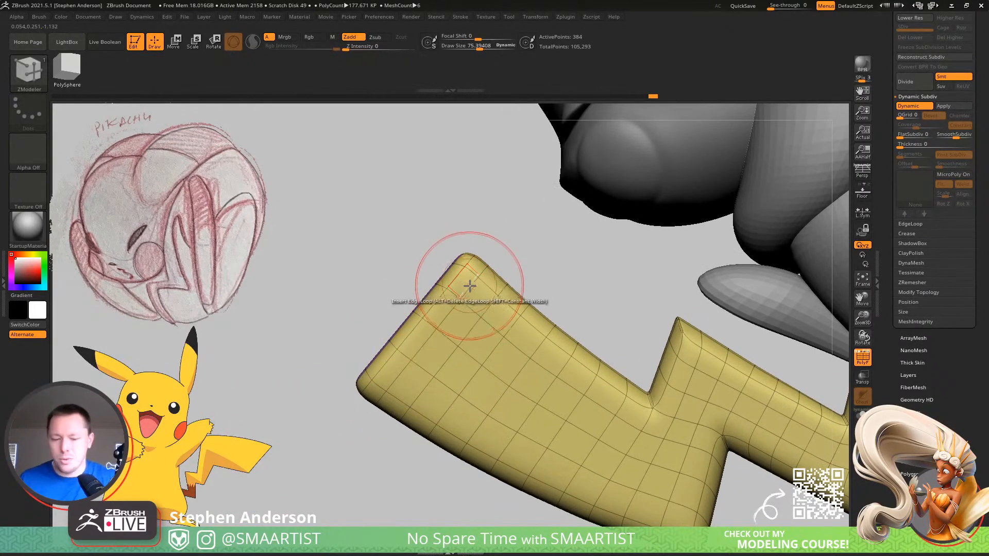
key("b")
key("m")
key("v")
key("s")
left_click_drag(461, 250, 471, 250)
left_click_drag(465, 247, 465, 252)
left_click_drag(404, 305, 406, 309)
left_click_drag(379, 364, 372, 368)
Even out the wide segment's outer edge with the Move brush at draw size about 110 and hide the polyframe
key("s")
left_click_drag(463, 285, 455, 286)
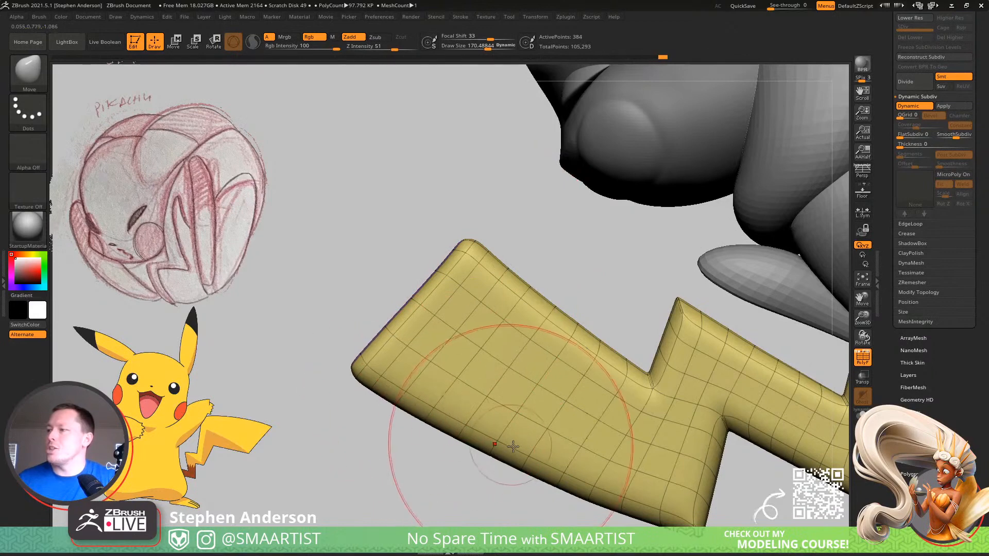
right_click_drag(619, 496, 536, 395, "alt")
key("s")
left_click_drag(569, 419, 562, 419)
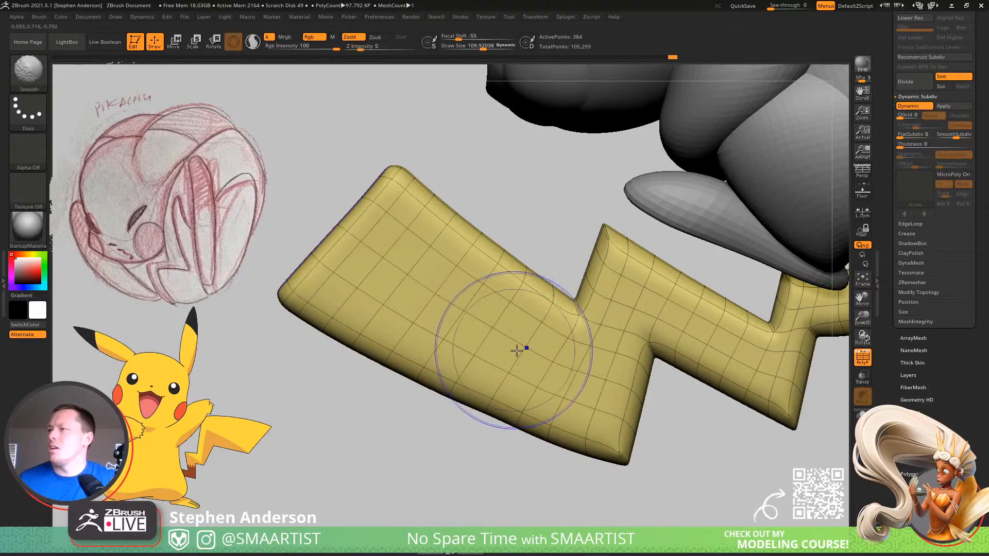
key("shift+f")
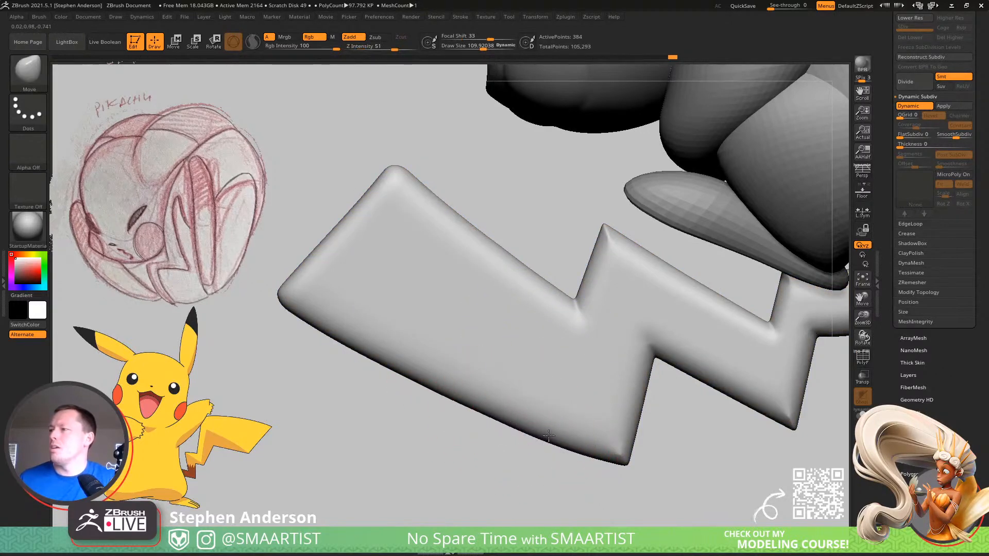
Shift the zigzag's middle peak and adjacent notch toward the body with the Move brush
right_click_drag(566, 418, 497, 342, "ctrl")
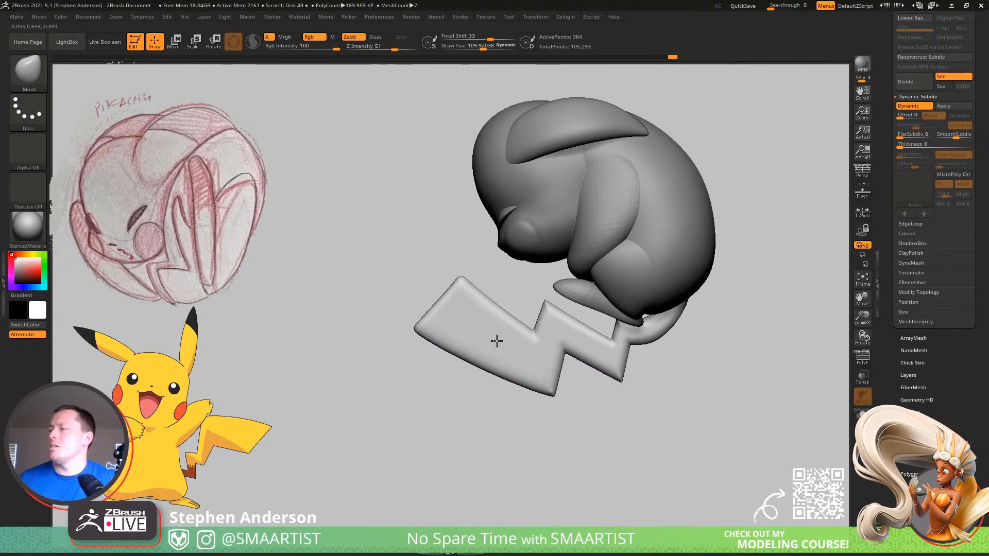
right_click_drag(563, 352, 520, 363, "alt")
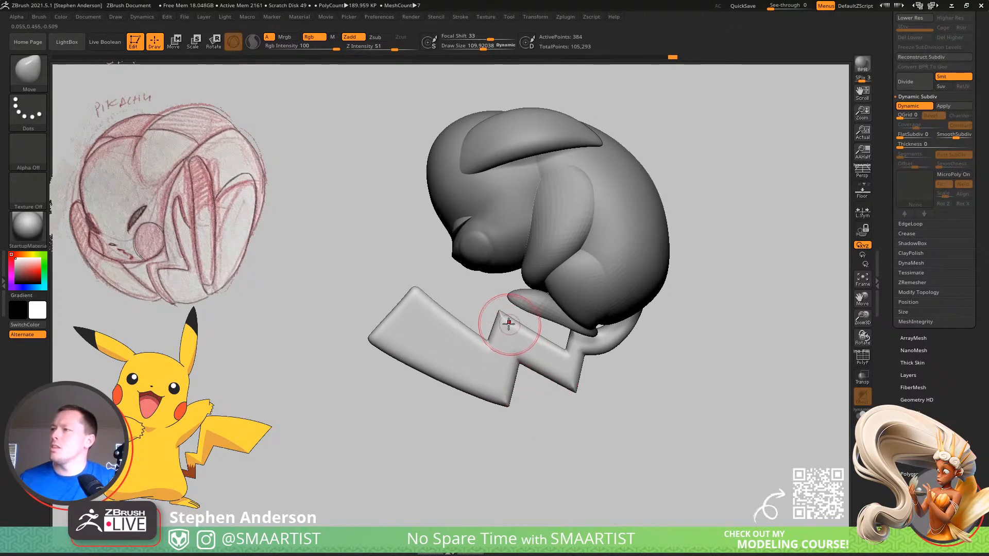
left_click_drag(515, 325, 502, 331)
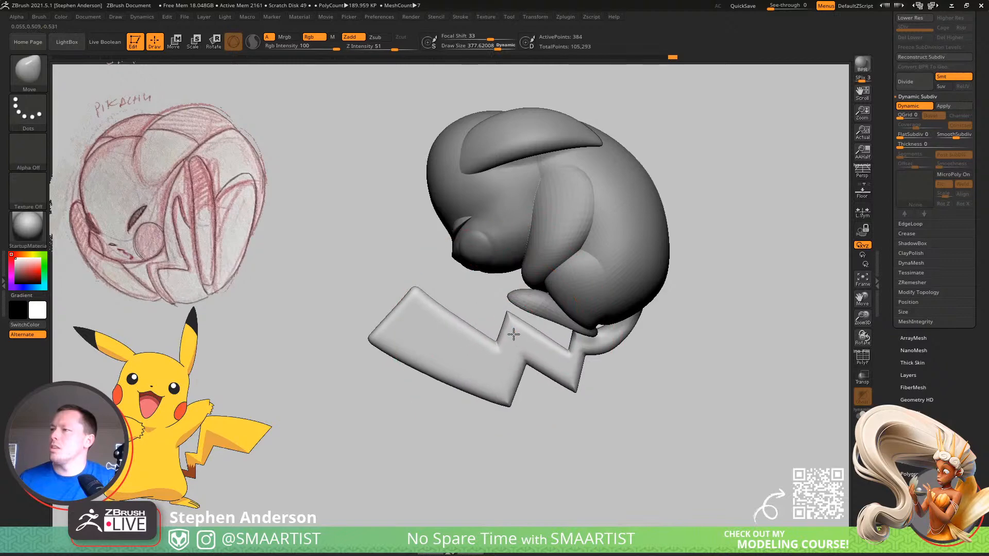
key("s")
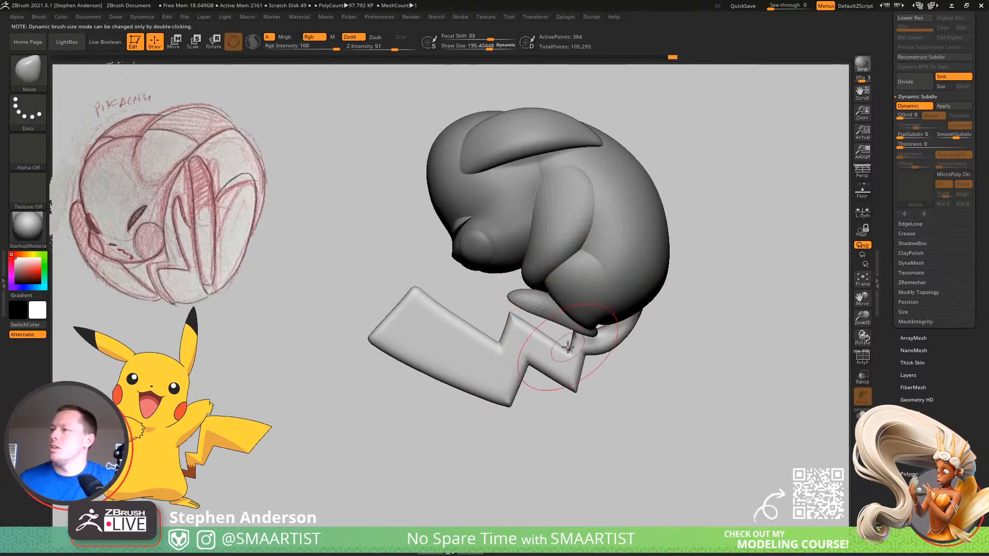
Refine the zigzag's corners near the tail base with the Move brush at draw sizes of about 99 and 56
right_click_drag(582, 356, 647, 437, "ctrl")
key("s")
left_click_drag(570, 366, 578, 362)
left_click_drag(573, 427, 565, 424)
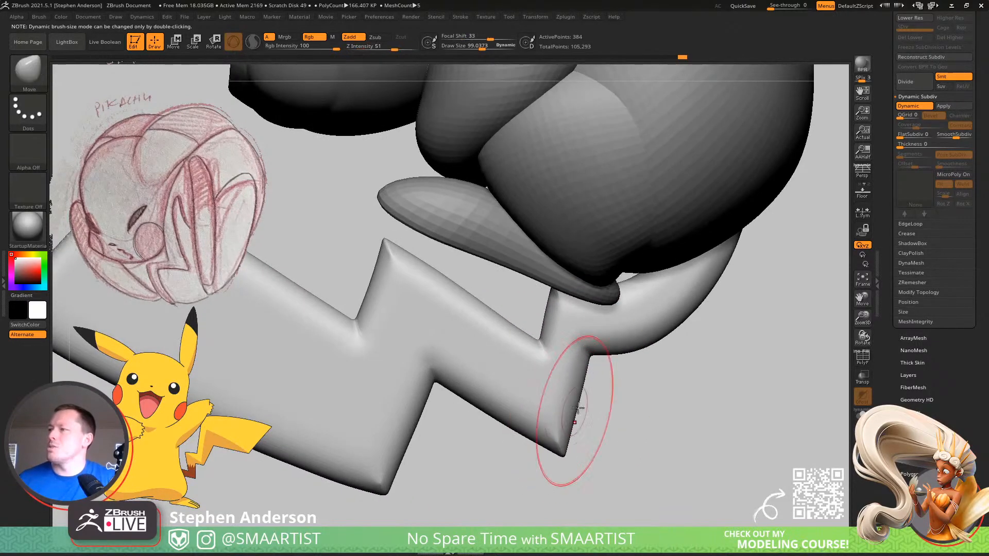
key("s")
left_click_drag(542, 347, 548, 336)
right_click_drag(548, 337, 493, 320, "ctrl")
right_click_drag(517, 327, 565, 334, "alt")
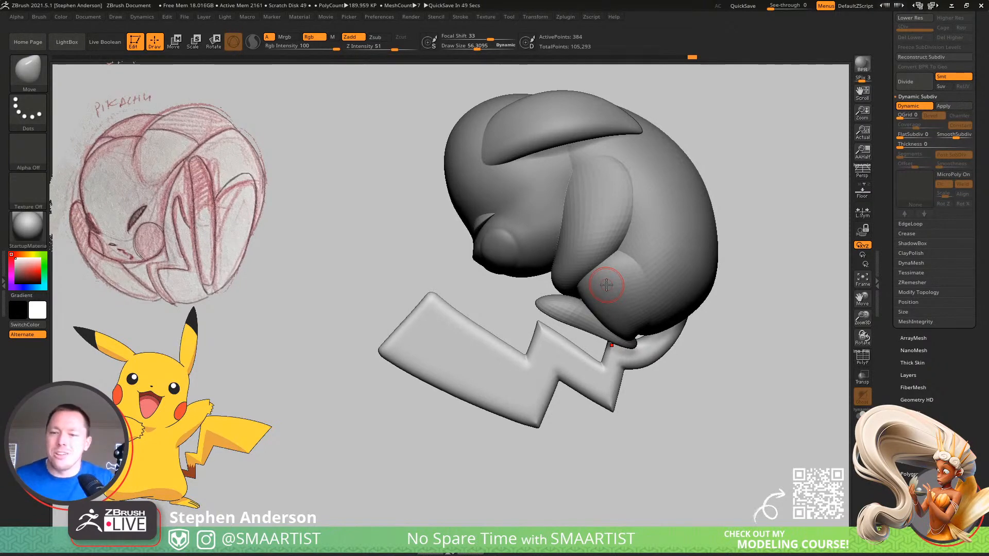
mouse_move(413, 355)
left_mouse_down()
mouse_move(446, 312)
mouse_move(452, 360)
mouse_move(413, 344)
left_mouse_up()
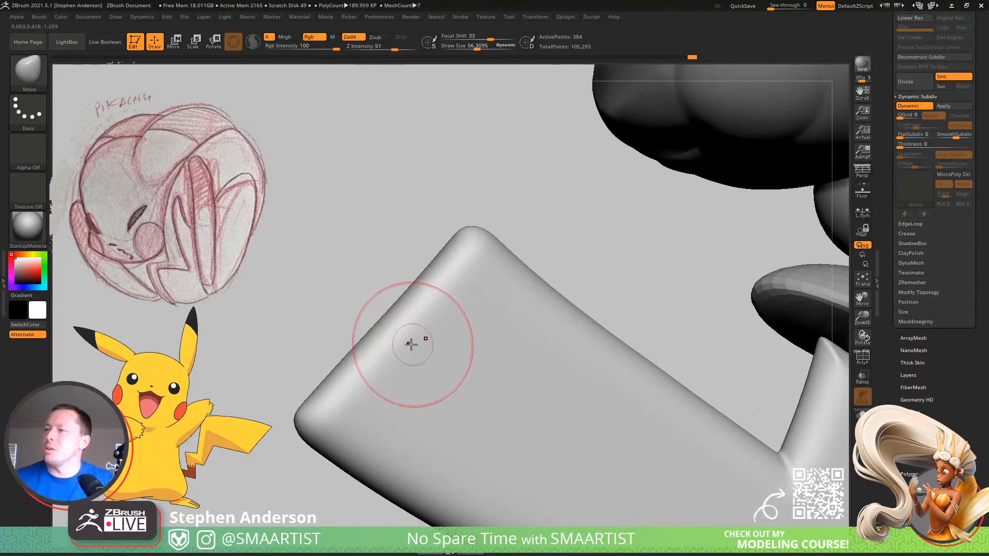
Try to insert an edge loop beside the wide end's cap and slide its corner edges with ZModeler
key("shift+f")
key("shift+d")
mouse_move(397, 342)
right_mouse_down()
mouse_move(386, 371)
mouse_move(365, 385)
mouse_move(407, 398)
mouse_move(398, 419)
mouse_move(407, 422)
right_mouse_up()
key("b")
key("z")
key("m")
left_click(407, 424)
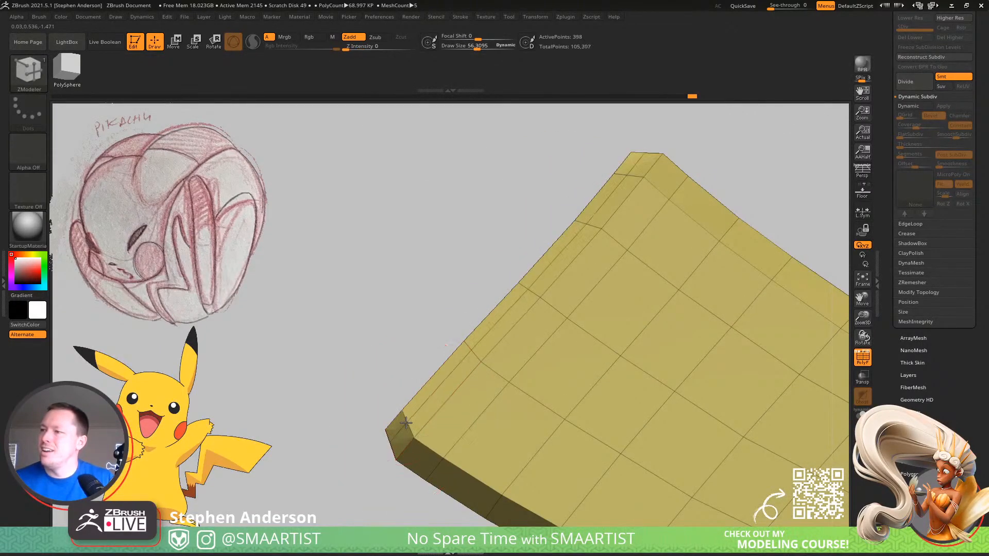
key("space")
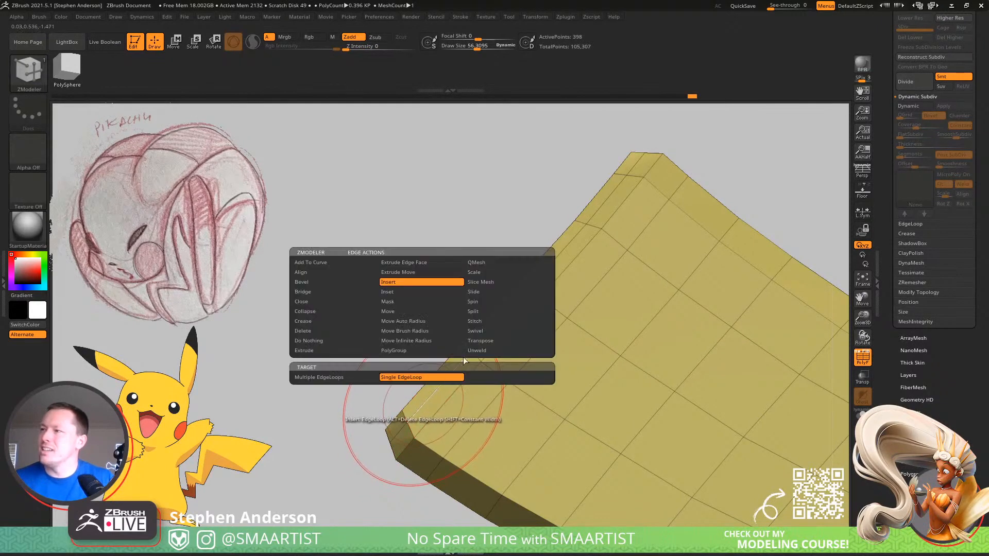
left_click(491, 292)
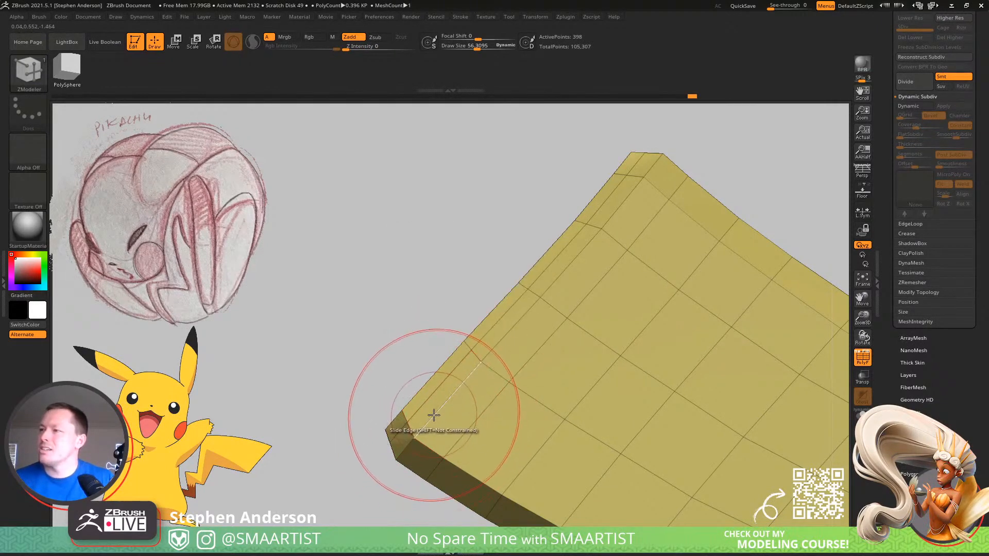
mouse_move(422, 406)
right_mouse_down()
mouse_move(438, 434)
mouse_move(430, 433)
mouse_move(459, 419)
right_mouse_up()
key("d")
right_click_drag(437, 367, 453, 338)
key("shift+f")
key("shift+f")
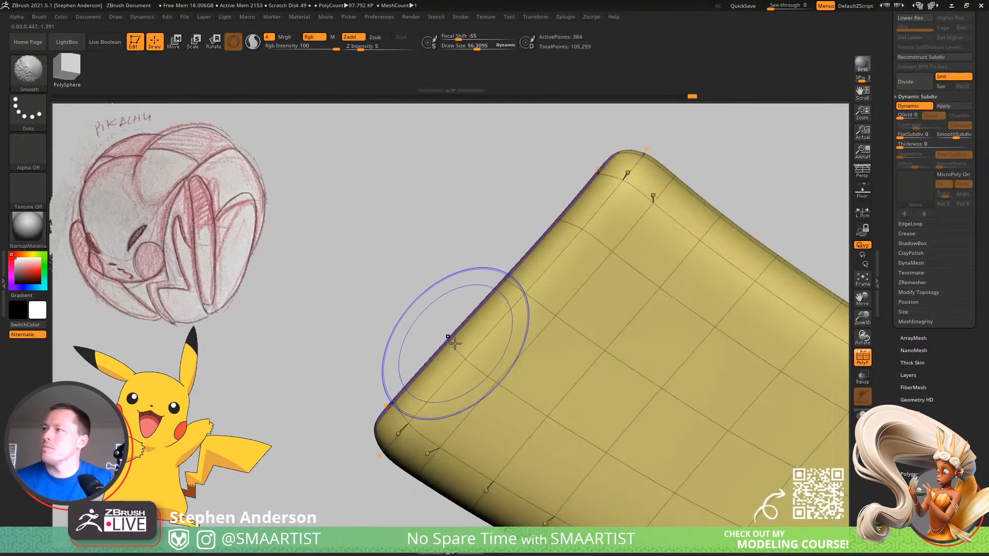
Turn off the subdivision preview, mask everything except the wide end's cap and scale the cap wider across the tail's thickness
key("shift+d")
mouse_move(488, 213)
left_mouse_down("ctrl")
mouse_move(320, 459)
mouse_move(348, 477)
left_mouse_up("ctrl")
key("w")
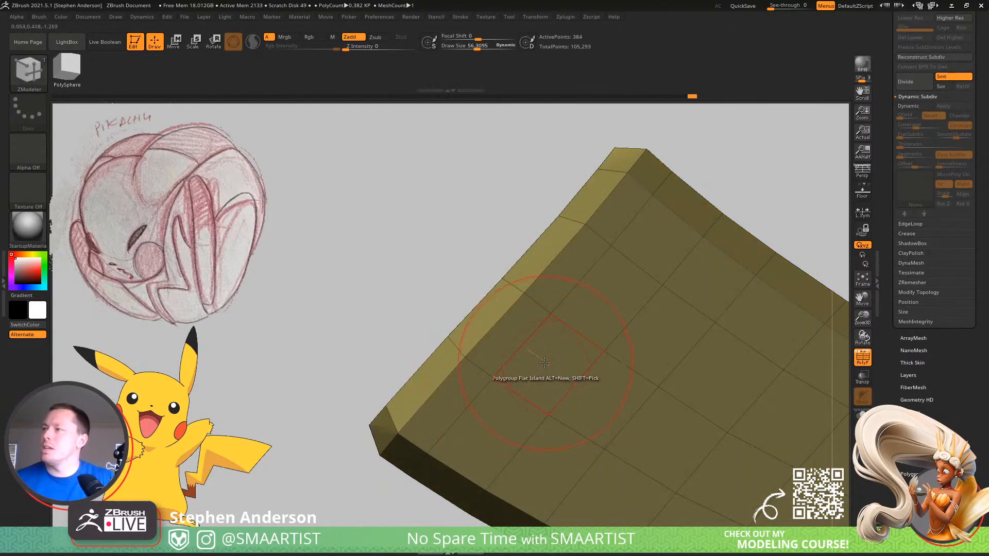
left_click_drag(506, 192, 517, 313)
left_click_drag(608, 238, 583, 241)
left_click_drag(653, 249, 567, 320)
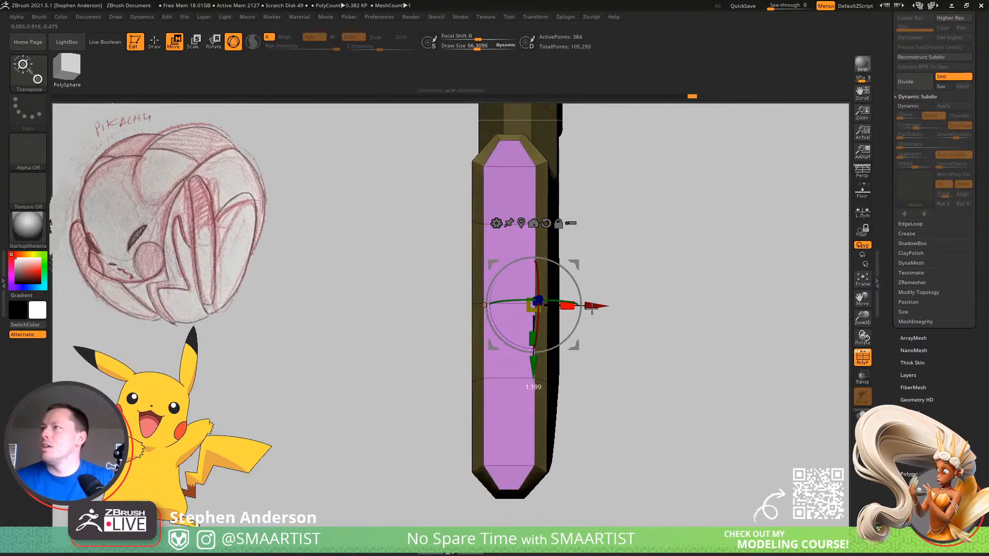
left_click_drag(609, 305, 625, 271)
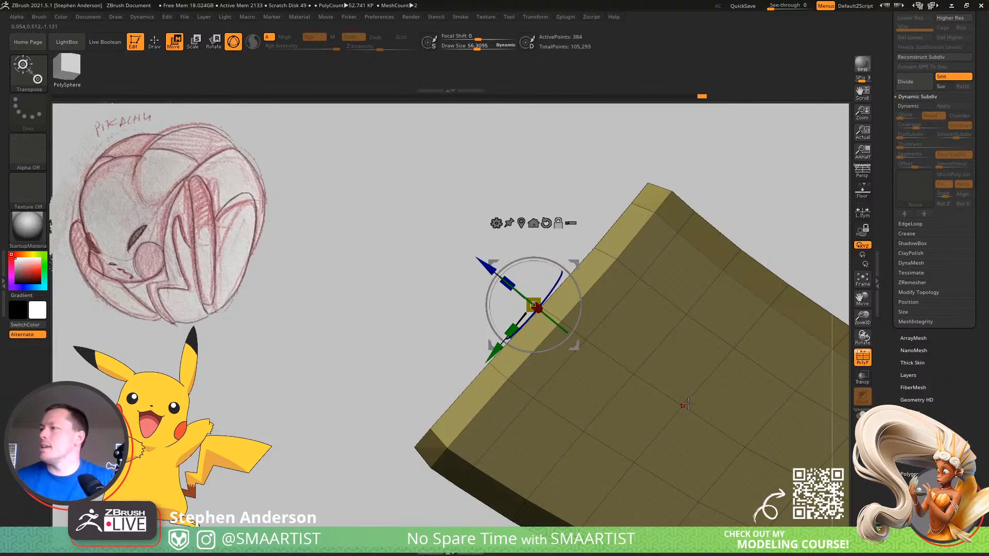
Align the gizmo to the tail's side face and move the cap about 0.023 units inward along the tail
left_click(681, 404)
left_click_drag(628, 368, 646, 377)
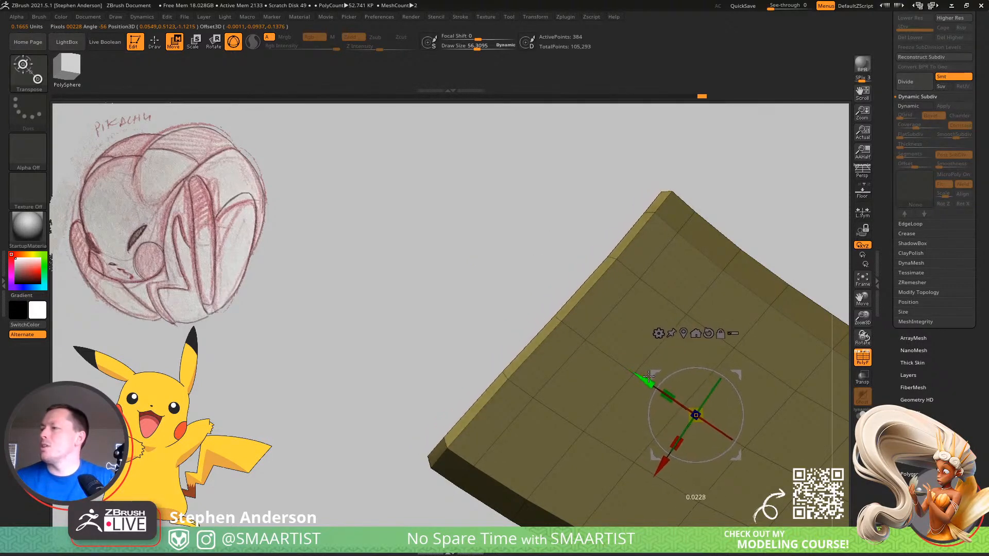
key("q")
right_click_drag(534, 323, 601, 332)
Turn on the subdivision preview and hide the polyframe to check the sharpened wide end against the body
key("d")
key("shift+f")
mouse_move(520, 325)
right_mouse_down("ctrl")
mouse_move(467, 252)
mouse_move(546, 319)
right_mouse_up("ctrl")
right_click_drag(546, 319, 428, 267, "alt")
right_click_drag(561, 344, 523, 335)
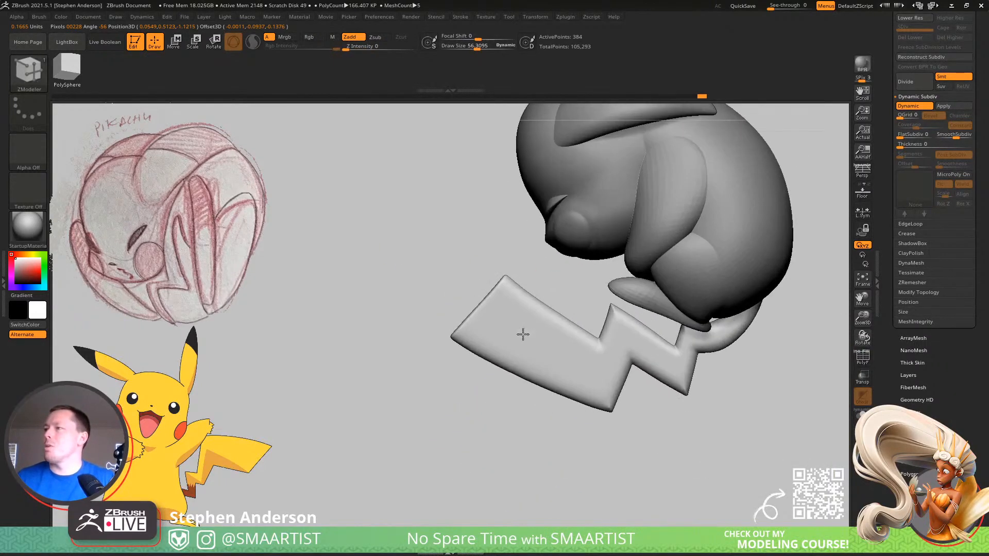
right_click_drag(462, 309, 505, 340, "ctrl")
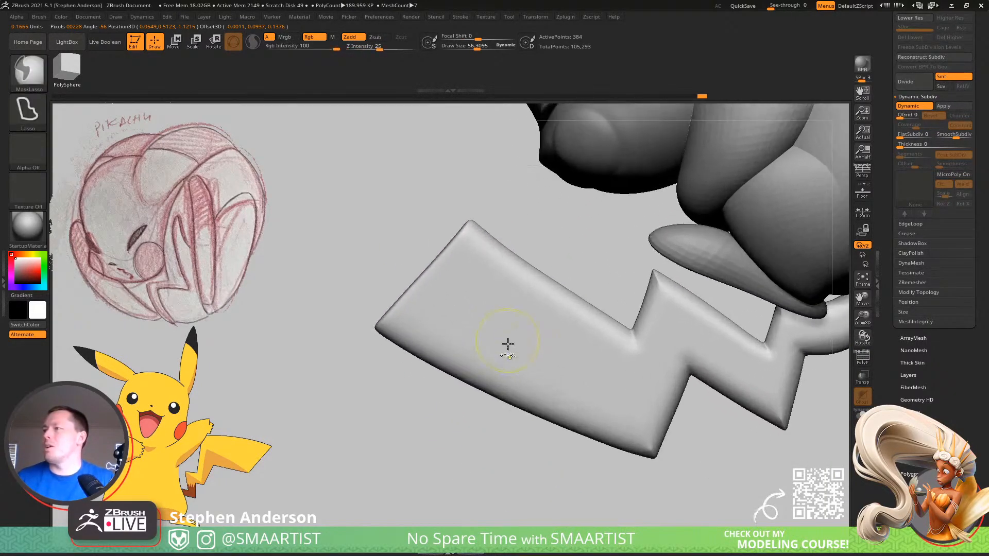
Switch to the Move brush, make the body the active subtool and enlarge the draw size to about 253
right_click_drag(543, 450, 570, 324, "ctrl")
mouse_move(571, 325)
right_mouse_down()
mouse_move(651, 320)
mouse_move(543, 305)
mouse_move(580, 282)
mouse_move(551, 292)
mouse_move(558, 314)
mouse_move(506, 337)
right_mouse_up()
key("f")
key("b")
key("m")
key("v")
key("s")
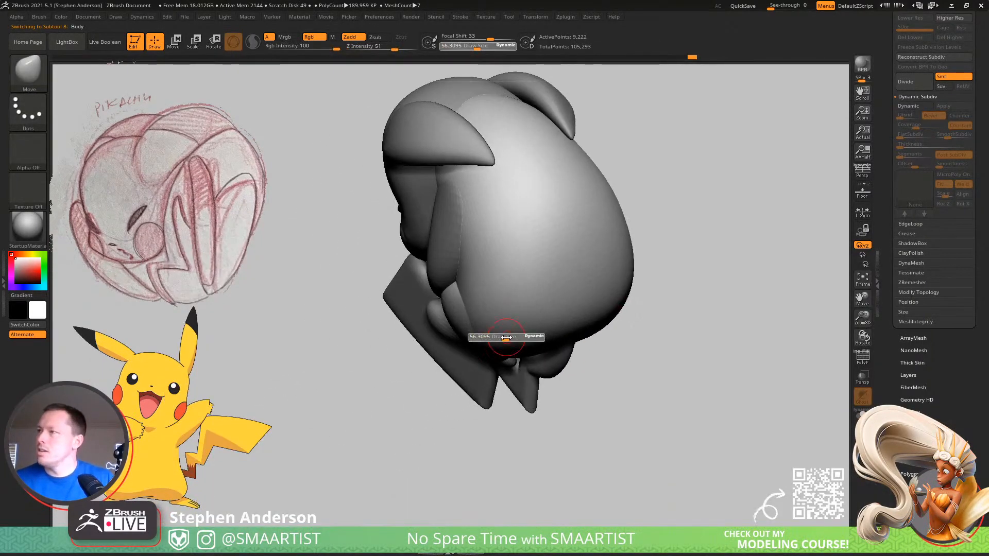
left_click_drag(523, 338, 536, 339)
mouse_move(511, 336)
right_mouse_down()
mouse_move(530, 303)
mouse_move(509, 271)
right_mouse_up()
key("[")
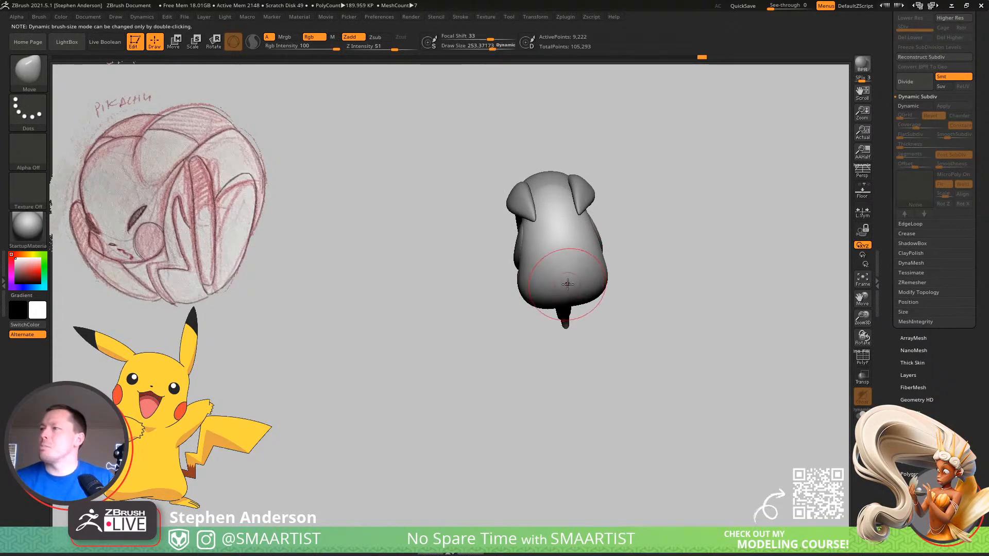
Try to draw a short Curve_Simple strip on the forehead above the closed eyes at draw size about 38.5
right_click_drag(569, 244, 662, 244)
right_click_drag(582, 247, 498, 248, "ctrl")
right_click_drag(498, 249, 543, 309, "alt")
mouse_move(481, 319)
right_mouse_down("ctrl")
mouse_move(503, 293)
mouse_move(506, 252)
right_mouse_up("ctrl")
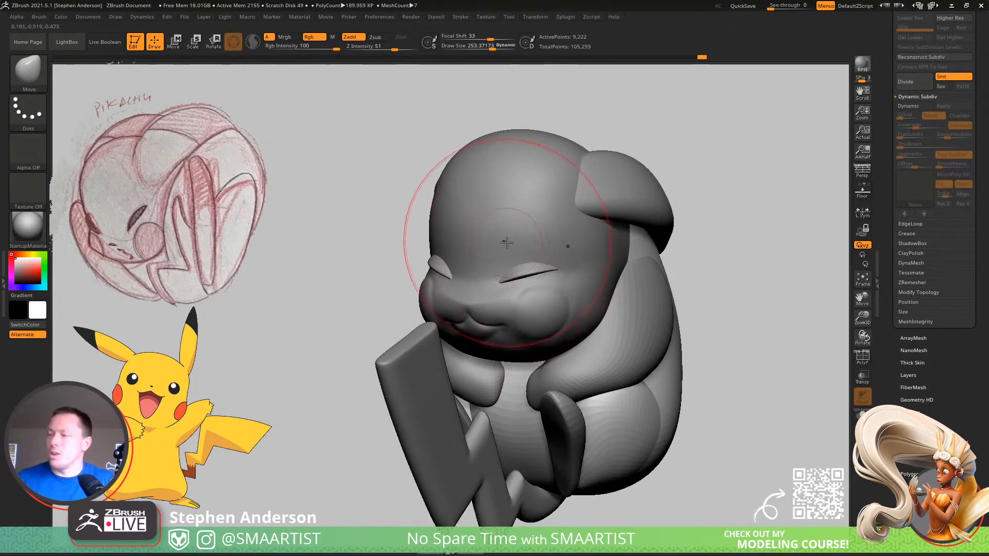
key("b")
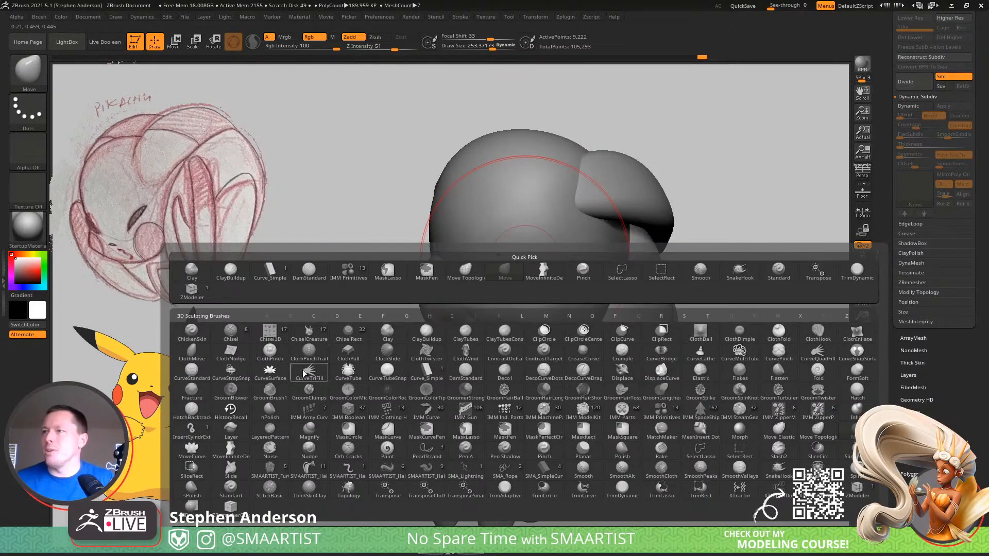
left_click(421, 377)
key("s")
left_click_drag(515, 250, 498, 251)
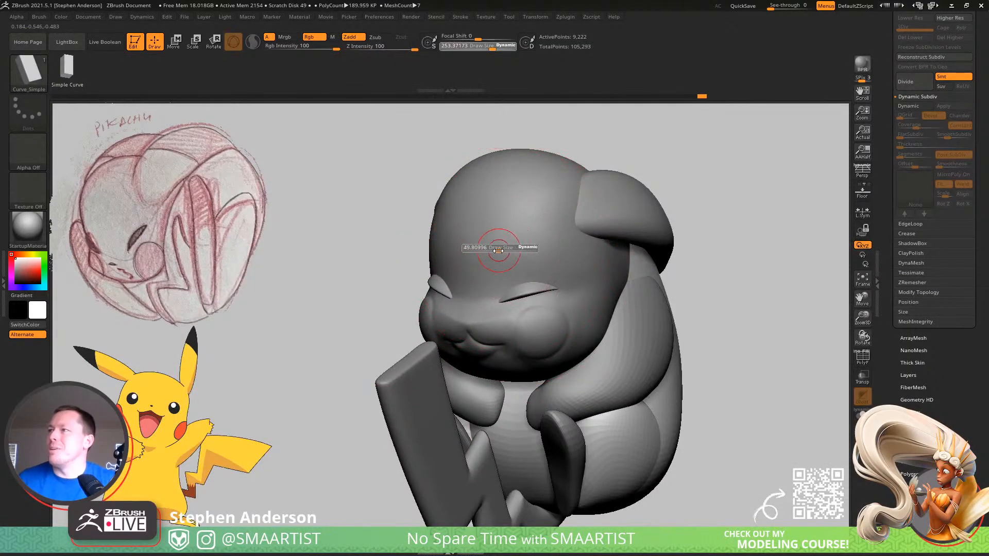
left_click(528, 290, "alt")
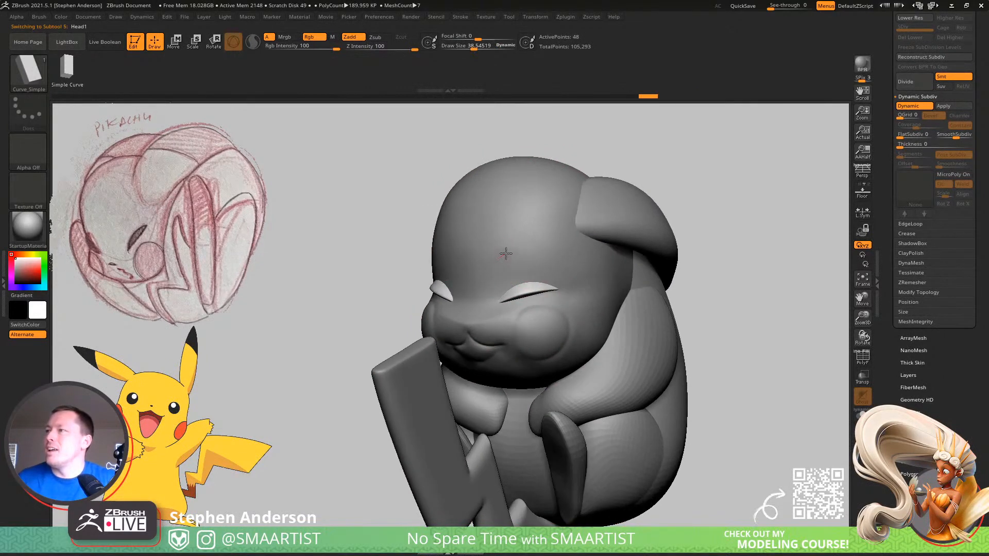
left_click_drag(533, 240, 538, 238)
key("ctrl+z")
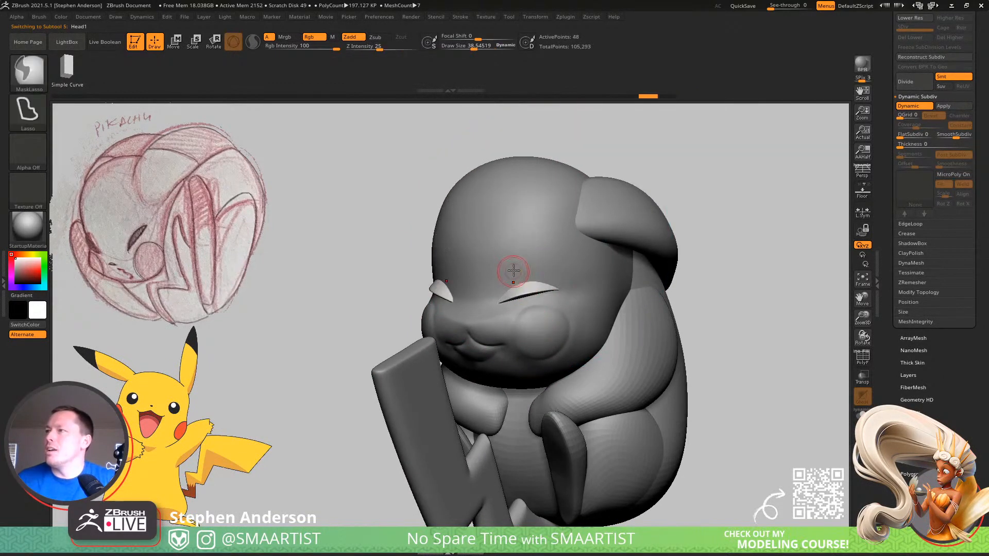
Undo the thick strip and try thinner mirrored Curve_Simple brow strips above the eyes at draw size about 23.7
right_click_drag(582, 266, 567, 325)
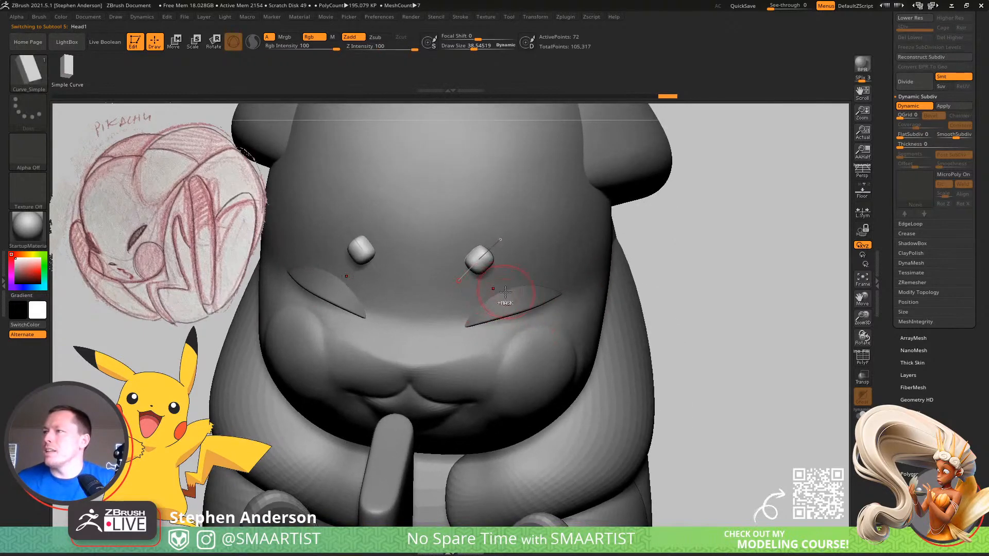
key("ctrl+z")
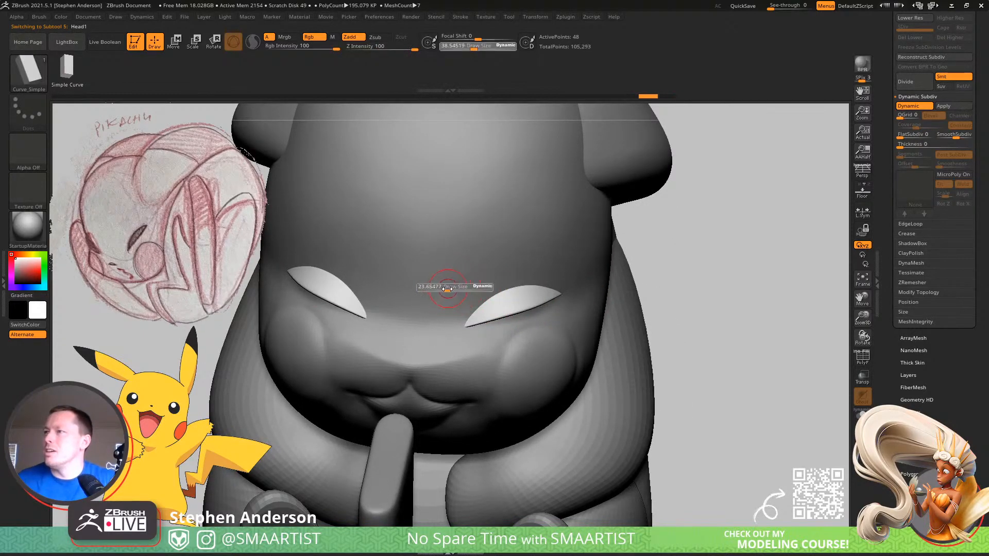
left_click_drag(504, 239, 506, 236)
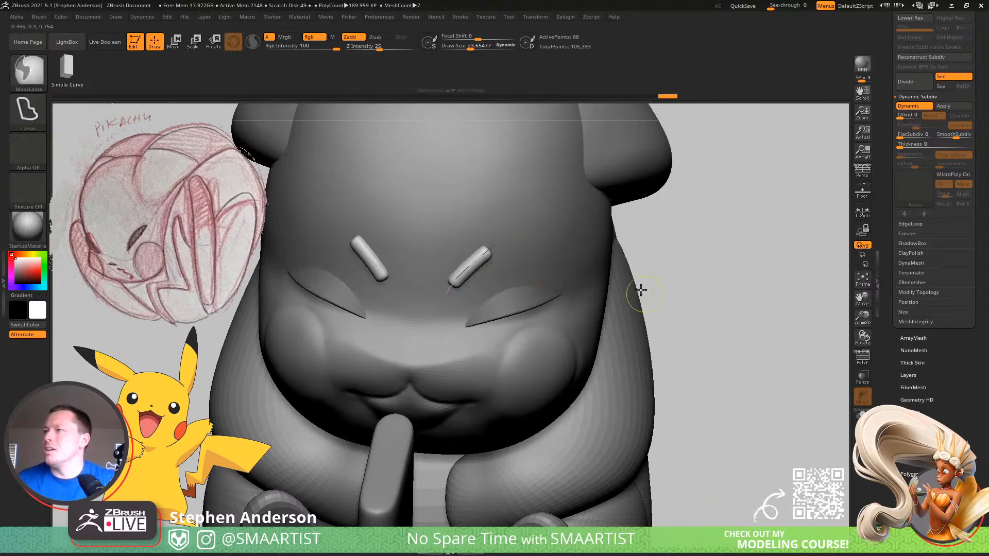
right_click_drag(646, 305, 665, 268, "ctrl")
mouse_move(511, 290)
right_mouse_down("ctrl")
mouse_move(536, 314)
mouse_move(571, 287)
mouse_move(607, 402)
mouse_move(614, 370)
mouse_move(583, 300)
mouse_move(520, 309)
mouse_move(554, 356)
mouse_move(524, 300)
mouse_move(498, 332)
mouse_move(547, 424)
mouse_move(505, 379)
right_mouse_up("ctrl")
mouse_move(505, 378)
right_mouse_down()
mouse_move(513, 396)
mouse_move(494, 372)
mouse_move(561, 337)
mouse_move(506, 324)
mouse_move(517, 297)
mouse_move(510, 266)
right_mouse_up()
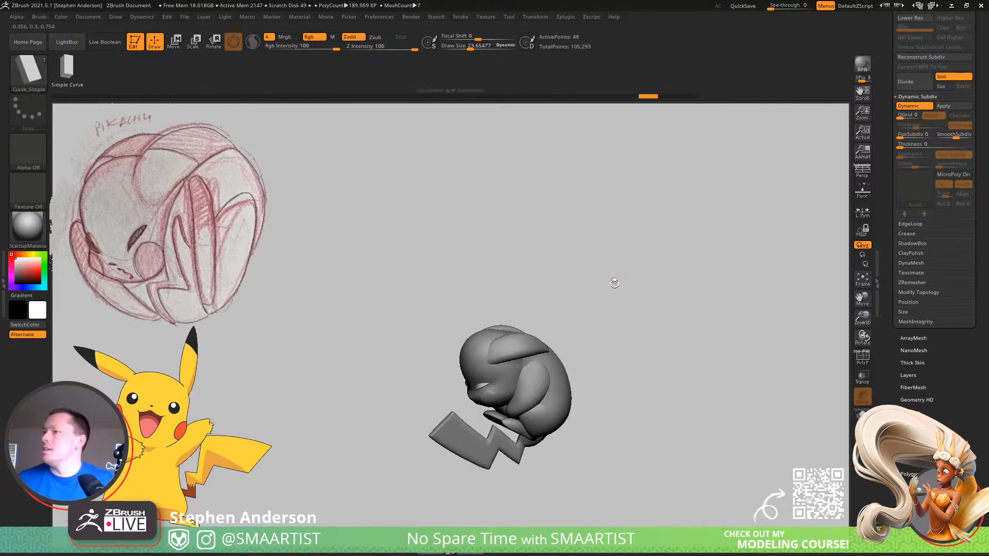
Select the body and nudge its lower back with the Move brush at draw size about 264
right_click_drag(666, 372, 657, 332, "alt")
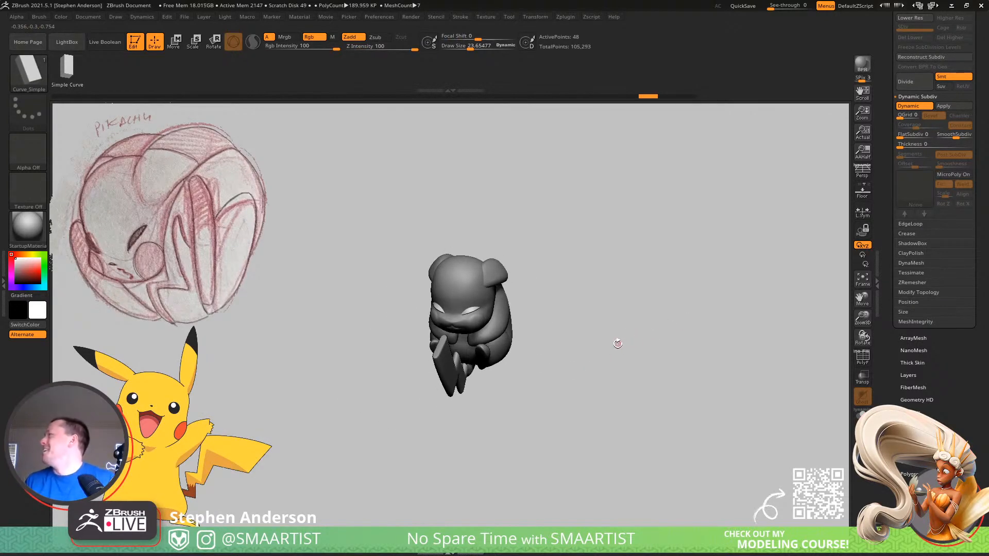
mouse_move(655, 331)
right_mouse_down()
mouse_move(673, 371)
mouse_move(741, 360)
mouse_move(727, 326)
mouse_move(751, 351)
mouse_move(777, 349)
mouse_move(757, 354)
mouse_move(749, 332)
mouse_move(680, 320)
mouse_move(585, 404)
mouse_move(609, 342)
right_mouse_up()
key("b")
key("v")
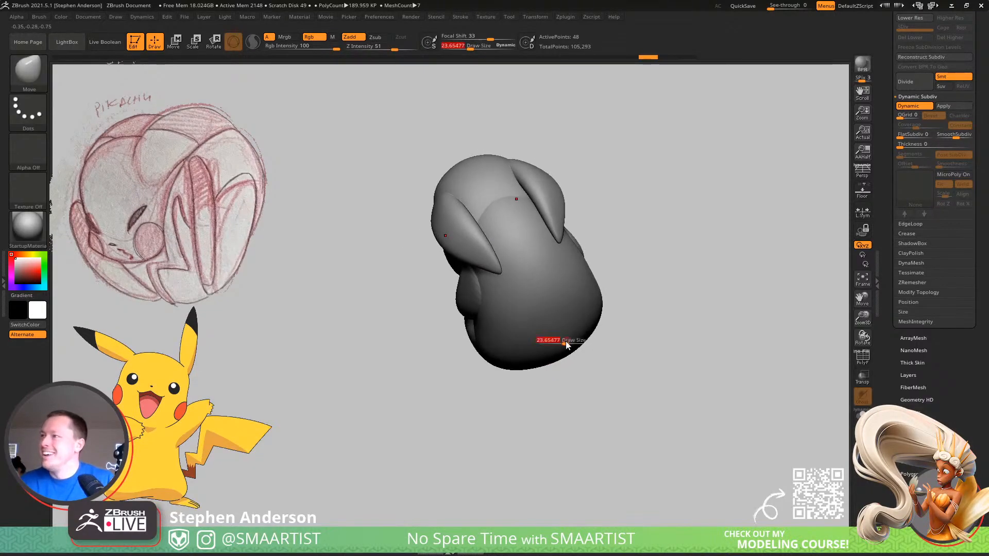
left_click_drag(580, 345, 584, 344)
mouse_move(584, 345)
right_mouse_down()
mouse_move(616, 320)
mouse_move(568, 327)
mouse_move(585, 269)
mouse_move(549, 409)
mouse_move(536, 348)
mouse_move(570, 340)
mouse_move(550, 346)
mouse_move(548, 293)
mouse_move(501, 299)
mouse_move(496, 342)
mouse_move(527, 329)
mouse_move(527, 272)
mouse_move(550, 270)
right_mouse_up()
left_click(566, 338, "alt")
left_click_drag(502, 324, 506, 323)
mouse_move(507, 323)
right_mouse_down()
mouse_move(539, 285)
mouse_move(528, 284)
right_mouse_up()
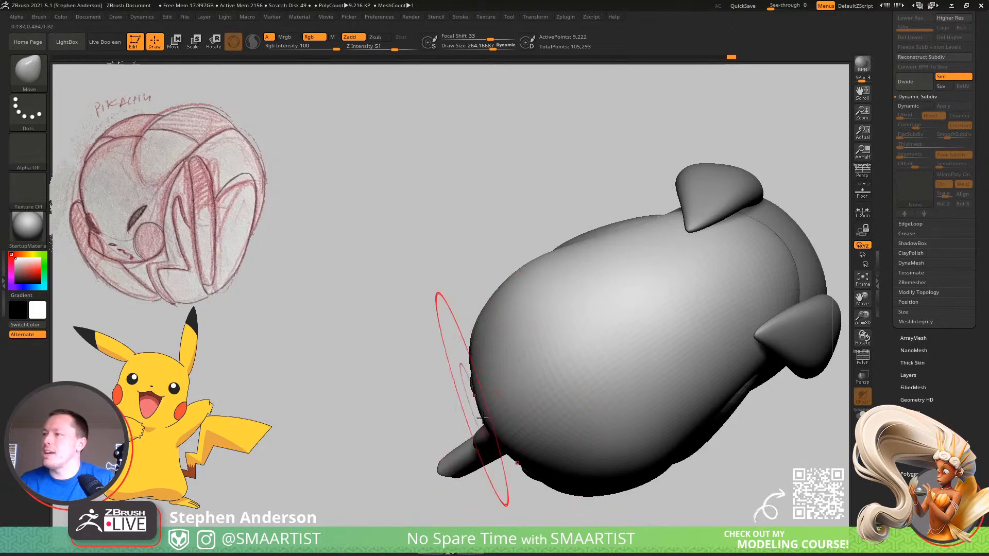
mouse_move(537, 255)
right_mouse_down()
mouse_move(538, 289)
mouse_move(482, 317)
mouse_move(538, 309)
mouse_move(556, 336)
right_mouse_up()
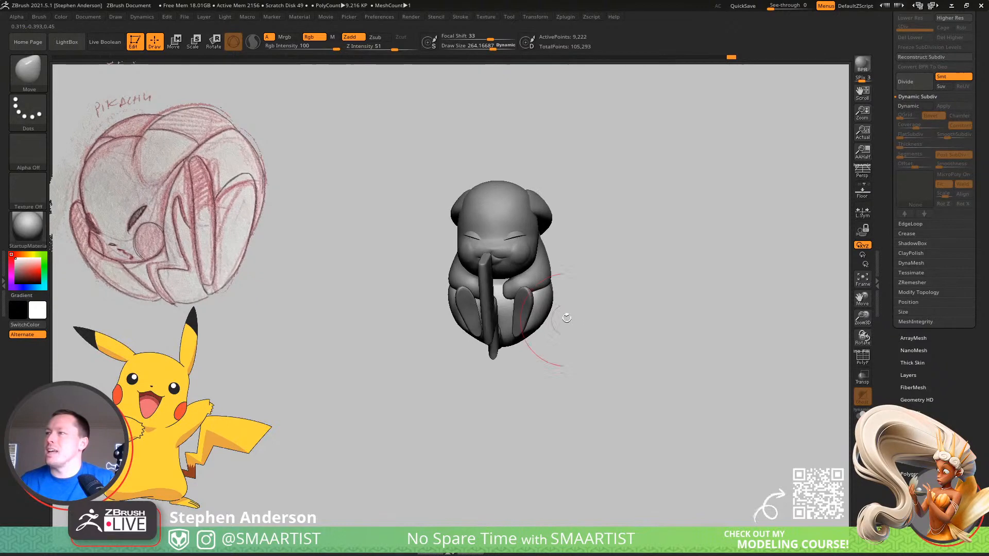
Select the ears and pull their tips around the curve of the back with the Move brush at draw size about 392
right_click_drag(547, 293, 560, 278)
mouse_move(554, 239)
right_mouse_down("ctrl")
mouse_move(577, 281)
mouse_move(556, 237)
mouse_move(523, 251)
mouse_move(538, 258)
right_mouse_up("ctrl")
left_click(557, 237, "alt")
right_click_drag(539, 258, 549, 299, "ctrl")
mouse_move(549, 299)
right_mouse_down()
mouse_move(498, 327)
mouse_move(537, 289)
mouse_move(611, 290)
right_mouse_up()
mouse_move(561, 269)
right_mouse_down("ctrl")
mouse_move(591, 288)
mouse_move(576, 258)
mouse_move(665, 209)
mouse_move(648, 223)
mouse_move(632, 214)
mouse_move(678, 209)
mouse_move(645, 187)
mouse_move(547, 249)
mouse_move(675, 218)
mouse_move(597, 207)
right_mouse_up("ctrl")
left_click(577, 258, "alt")
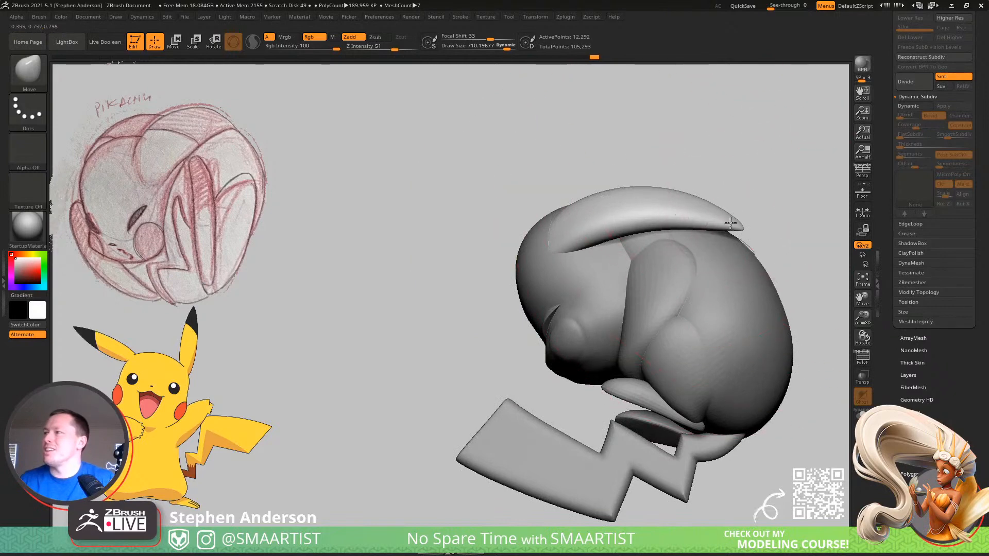
mouse_move(618, 202)
right_mouse_down()
mouse_move(687, 196)
mouse_move(699, 276)
right_mouse_up()
key("s")
left_click_drag(756, 247, 748, 248)
left_click_drag(789, 285, 798, 290)
right_click_drag(762, 264, 674, 284)
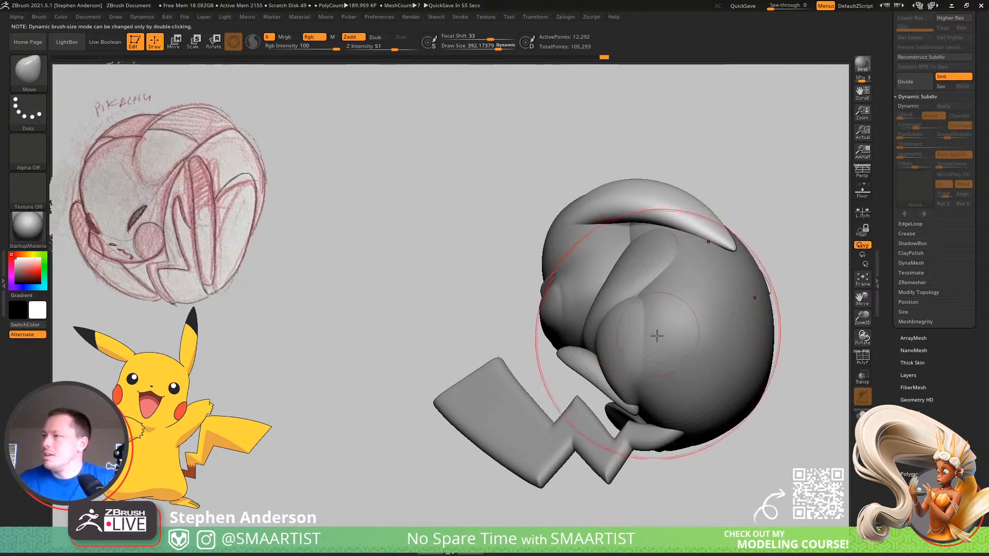
Bring up the transform gizmo on the ears and place its pivot centrally between the ear bases
mouse_move(664, 422)
right_mouse_down()
mouse_move(714, 367)
mouse_move(731, 297)
mouse_move(733, 309)
mouse_move(684, 315)
mouse_move(671, 252)
mouse_move(709, 280)
mouse_move(741, 276)
mouse_move(656, 266)
mouse_move(579, 232)
right_mouse_up()
key("w")
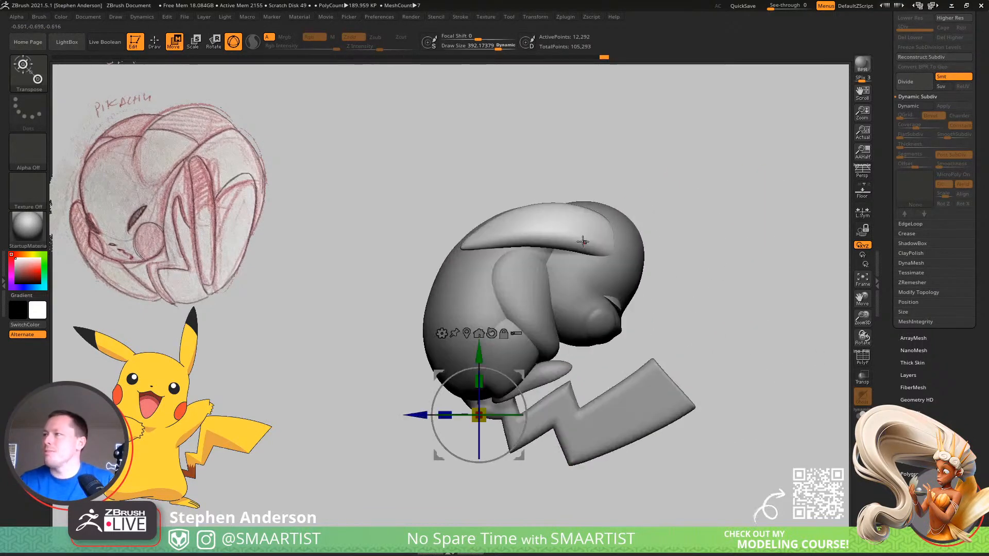
left_click(578, 229)
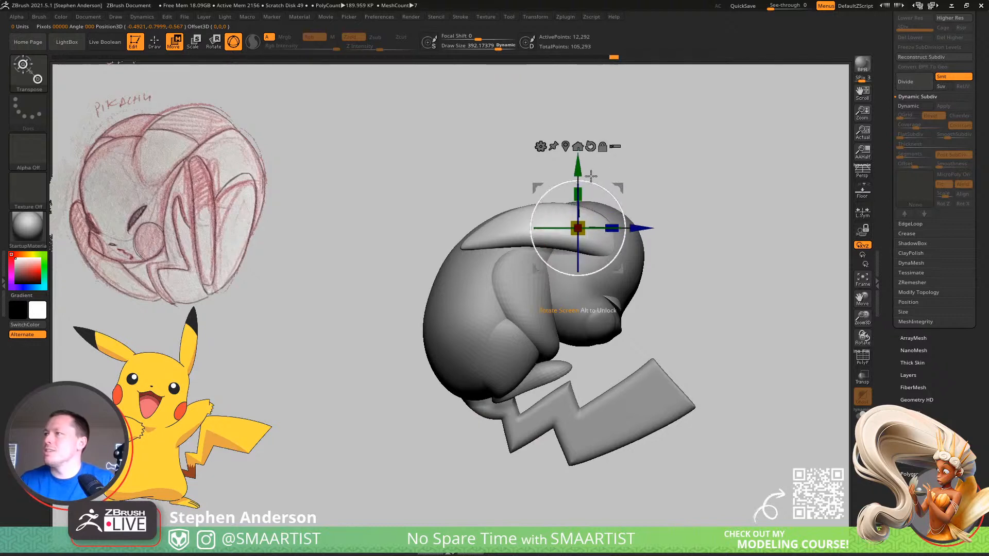
left_click(565, 148)
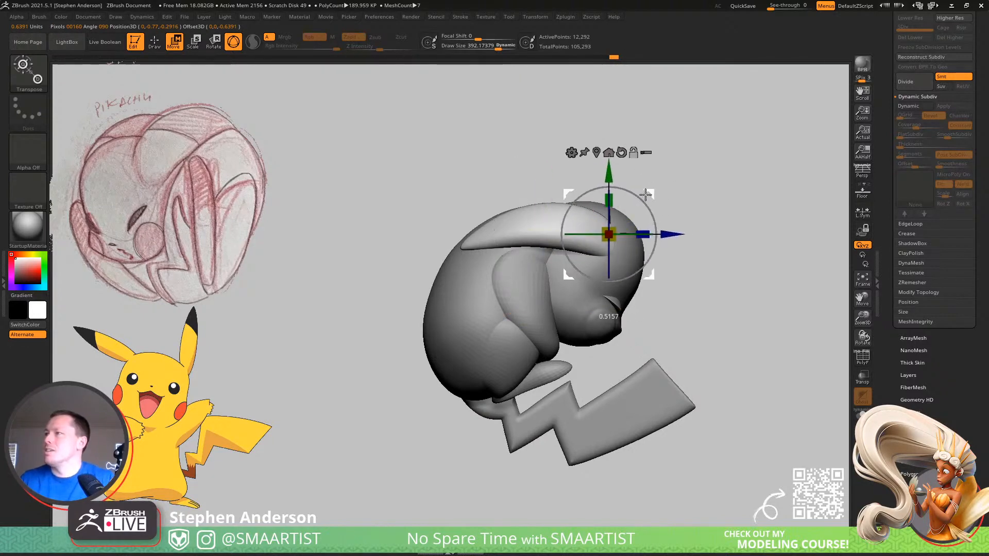
right_click_drag(612, 236, 775, 271)
key("ctrl+z")
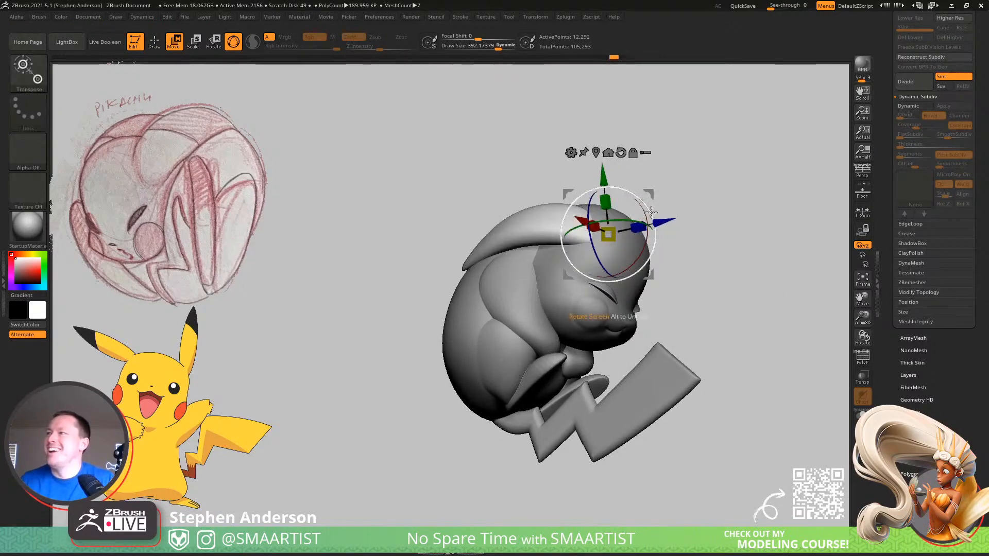
Try rotating the ears 180° about the vertical axis so they point forward over the face
right_click_drag(642, 209, 731, 207, "shift")
mouse_move(646, 210)
left_mouse_down()
mouse_move(680, 238)
mouse_move(701, 213)
left_mouse_up()
key("ctrl+z")
key("ctrl+z")
key("ctrl+z")
key("ctrl+z")
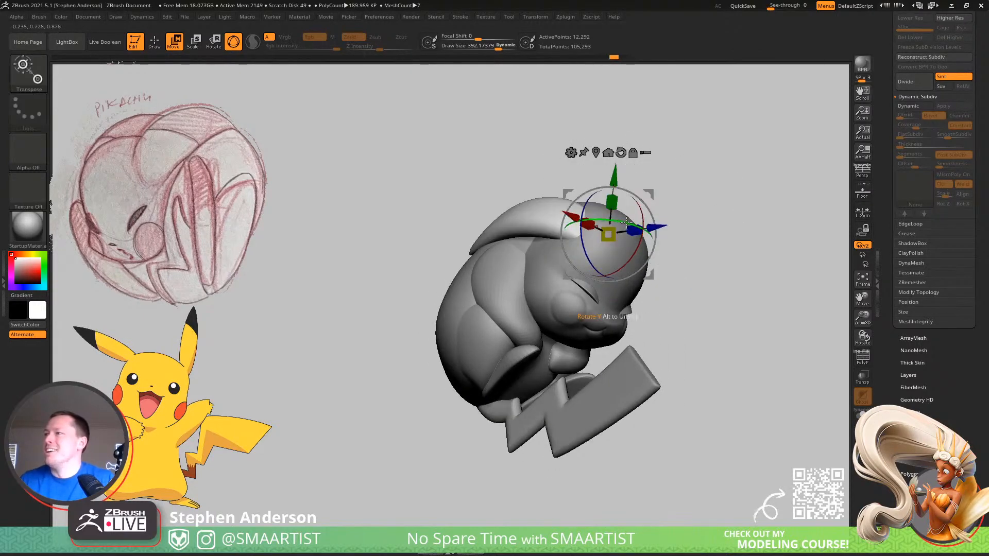
left_click_drag(627, 222, 454, 222)
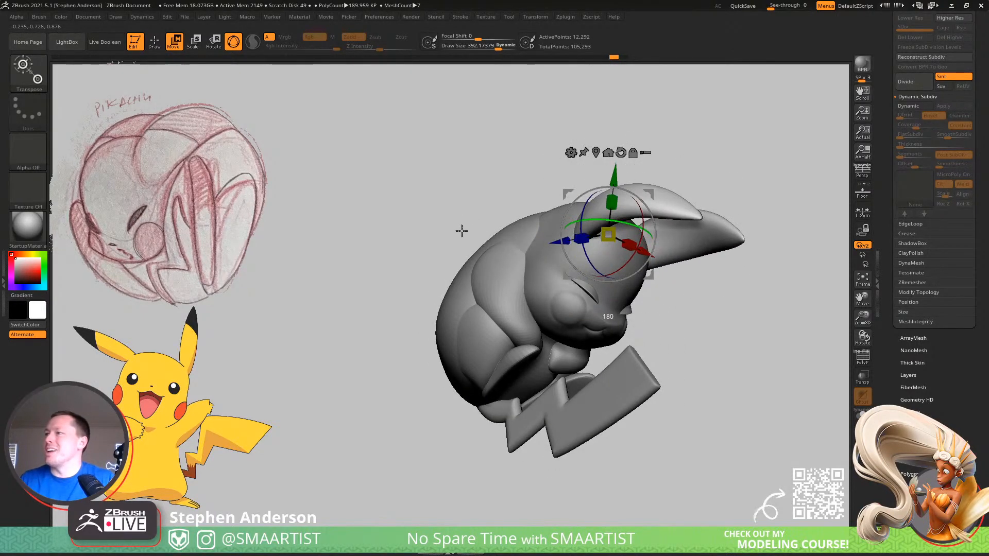
mouse_move(739, 233)
left_mouse_down()
mouse_move(744, 262)
mouse_move(675, 205)
mouse_move(695, 199)
mouse_move(739, 228)
mouse_move(732, 234)
left_mouse_up()
left_click_drag(607, 235, 651, 256)
mouse_move(717, 251)
left_mouse_down()
mouse_move(718, 243)
mouse_move(727, 250)
mouse_move(561, 243)
mouse_move(629, 267)
mouse_move(554, 222)
mouse_move(543, 370)
mouse_move(555, 390)
left_mouse_up()
Select the head and reshape its crown in front of the ears with the Move brush at draw size about 524
key("q")
left_click(546, 378, "alt")
key("s")
mouse_move(559, 396)
right_mouse_down()
mouse_move(567, 400)
mouse_move(576, 375)
mouse_move(520, 350)
mouse_move(592, 360)
mouse_move(517, 390)
mouse_move(476, 380)
mouse_move(500, 291)
mouse_move(508, 372)
mouse_move(527, 339)
mouse_move(515, 316)
mouse_move(541, 288)
mouse_move(685, 323)
mouse_move(641, 305)
mouse_move(633, 289)
mouse_move(662, 260)
mouse_move(724, 254)
mouse_move(768, 223)
mouse_move(737, 211)
right_mouse_up()
key("s")
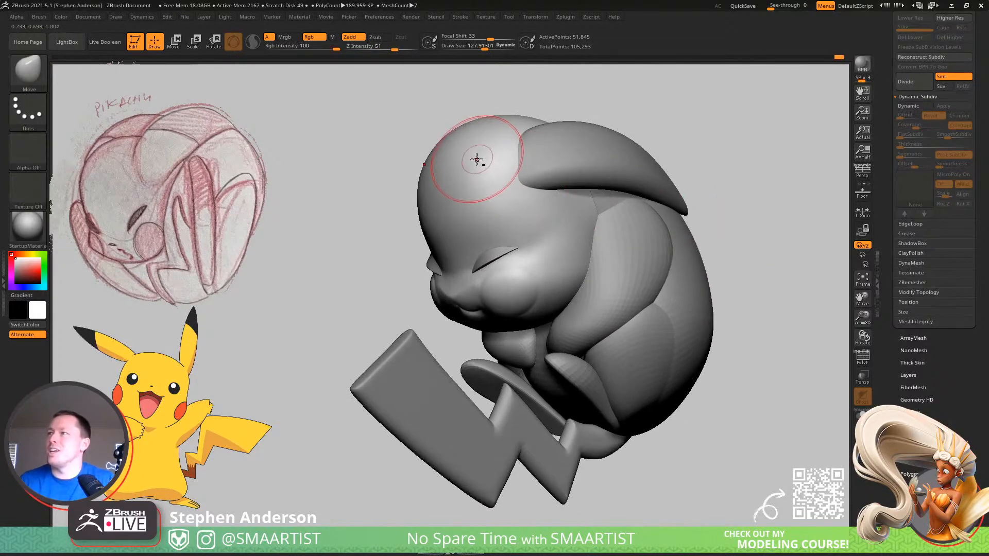
key("s")
left_click_drag(489, 128, 496, 132)
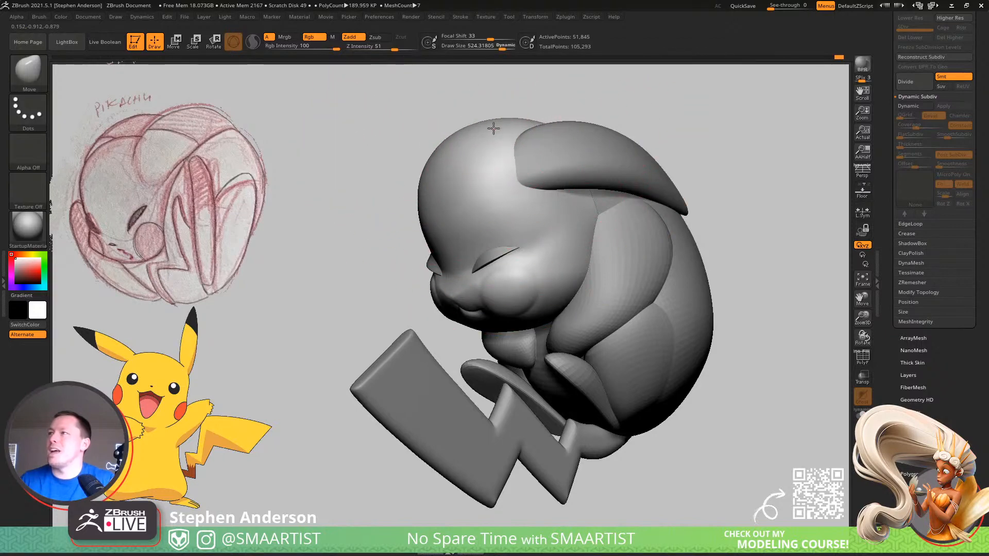
mouse_move(491, 135)
right_mouse_down()
mouse_move(543, 168)
mouse_move(512, 161)
right_mouse_up()
key("ctrl")
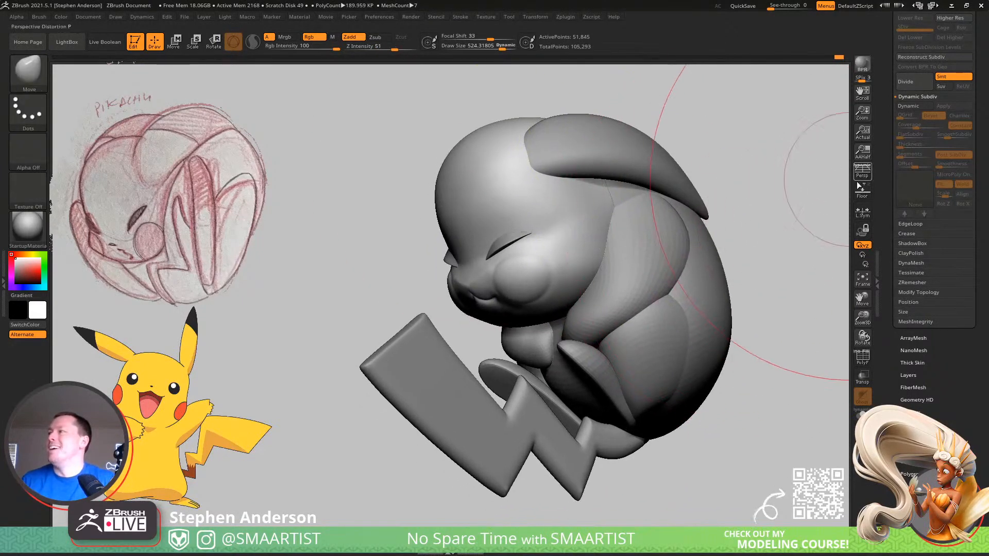
Turn on perspective distortion and check the whole curled-up pose from the front and side
left_click(862, 173)
mouse_move(758, 210)
right_mouse_down()
mouse_move(757, 194)
mouse_move(724, 234)
mouse_move(712, 228)
mouse_move(729, 225)
right_mouse_up()
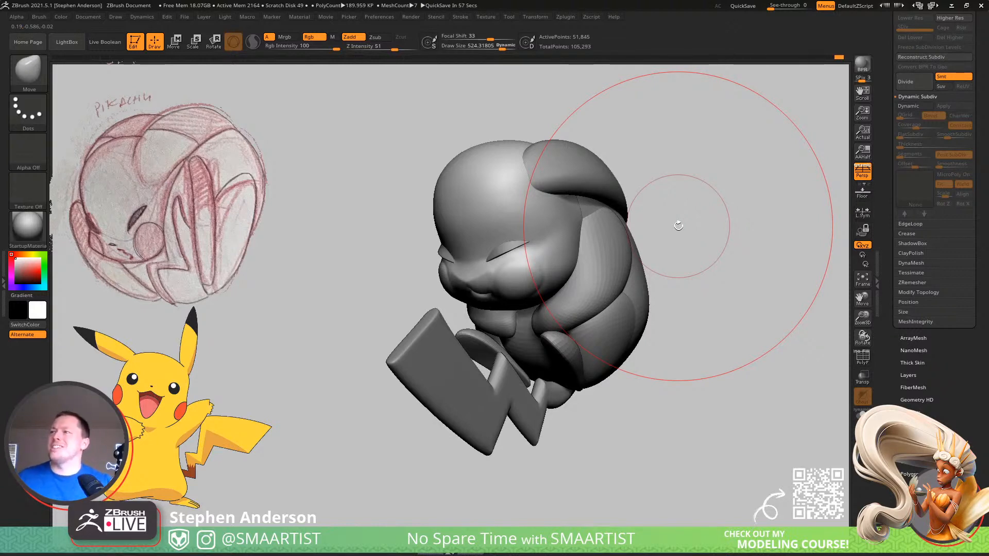
mouse_move(717, 371)
left_mouse_down()
mouse_move(781, 371)
mouse_move(651, 378)
mouse_move(711, 381)
mouse_move(698, 391)
mouse_move(706, 379)
mouse_move(742, 387)
left_mouse_up()
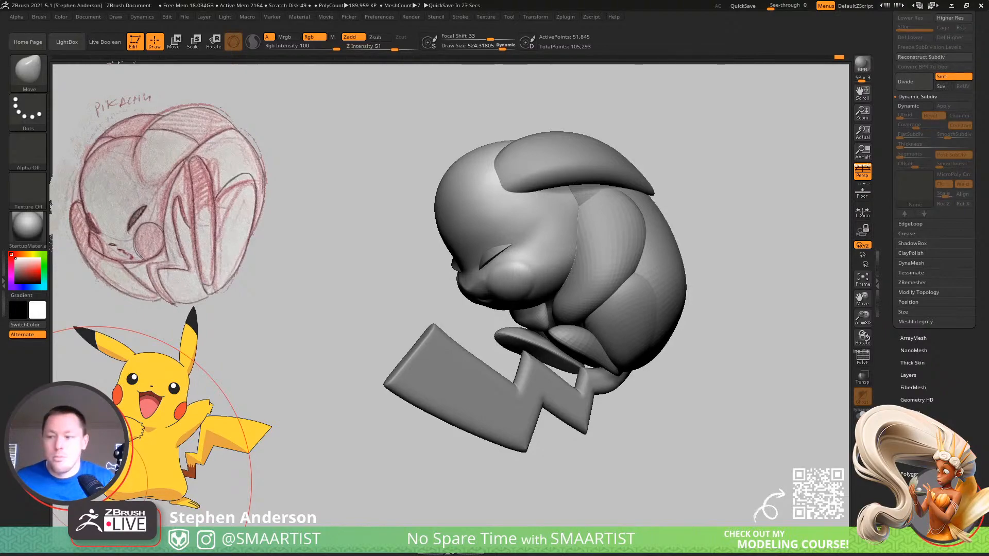
Switch to the Chrome browser and load facebook.com in a new tab
left_click_drag(154, 555, 446, 1)
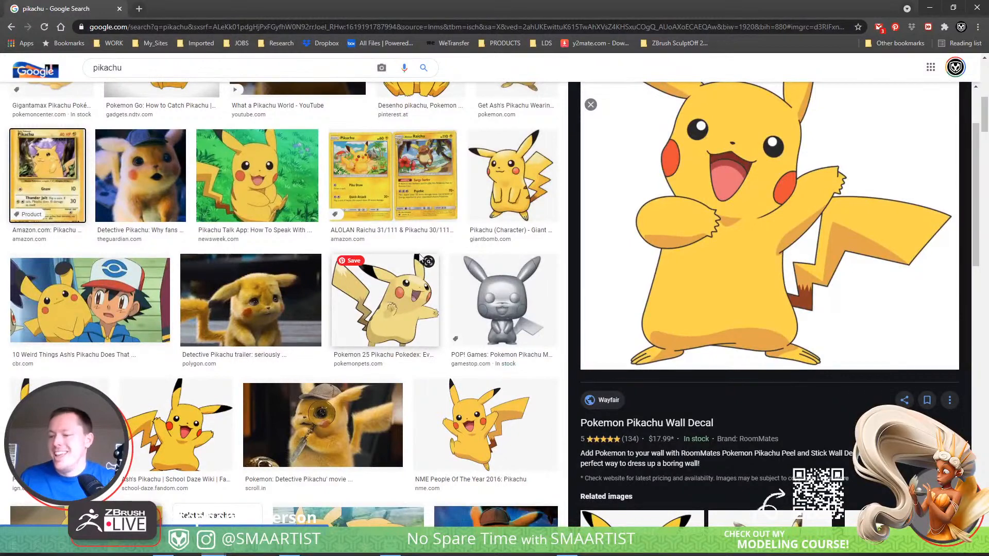
left_click(139, 9)
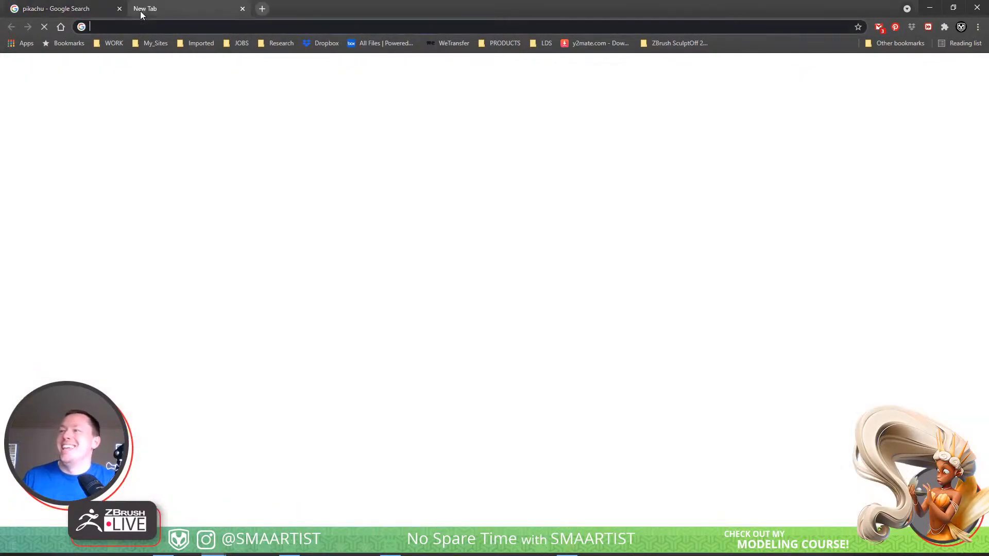
type("facebook.com")
key("Return")
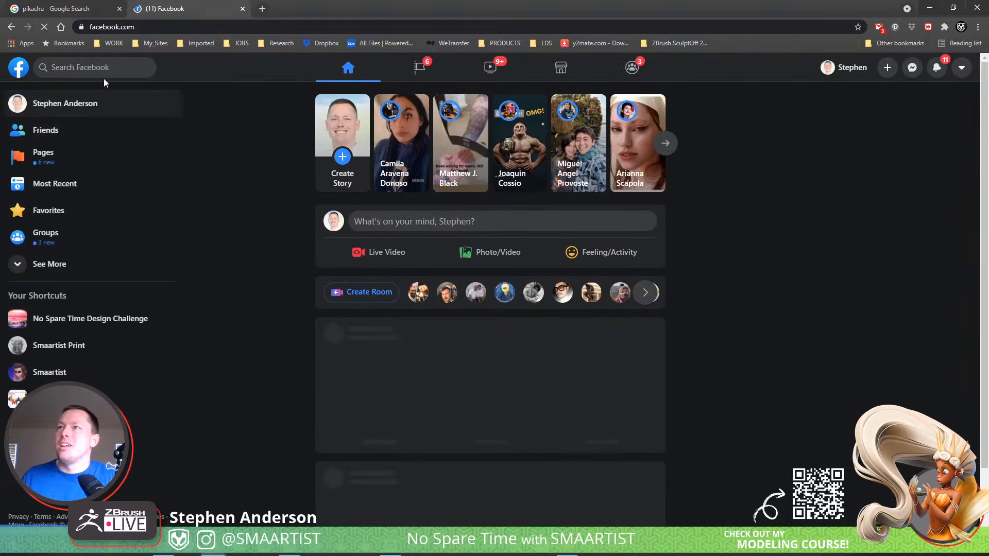
Search Facebook for "no spare time challenge" and open the No Spare Time Design Challenge group page
left_click(102, 67)
type("no spare time challenge")
key("Return")
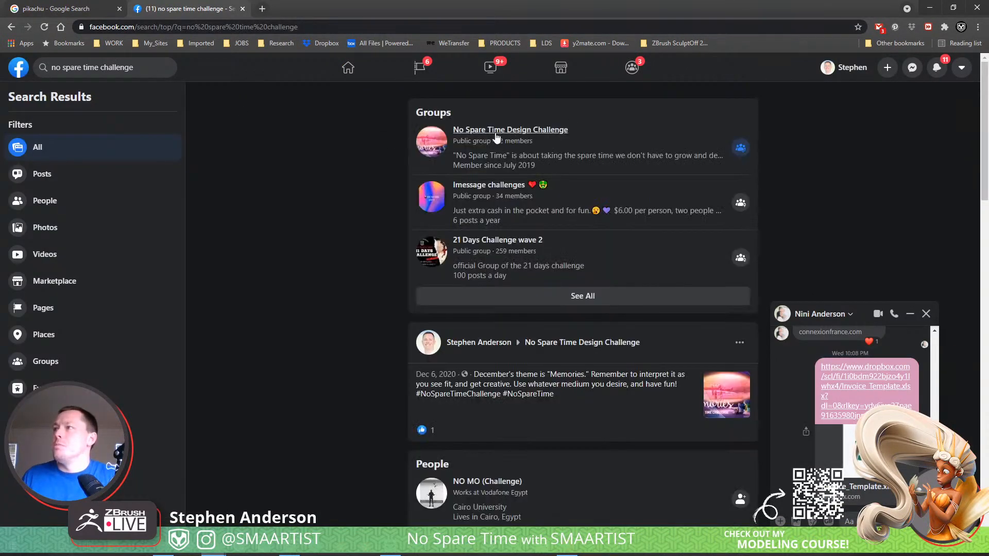
mouse_move(461, 139)
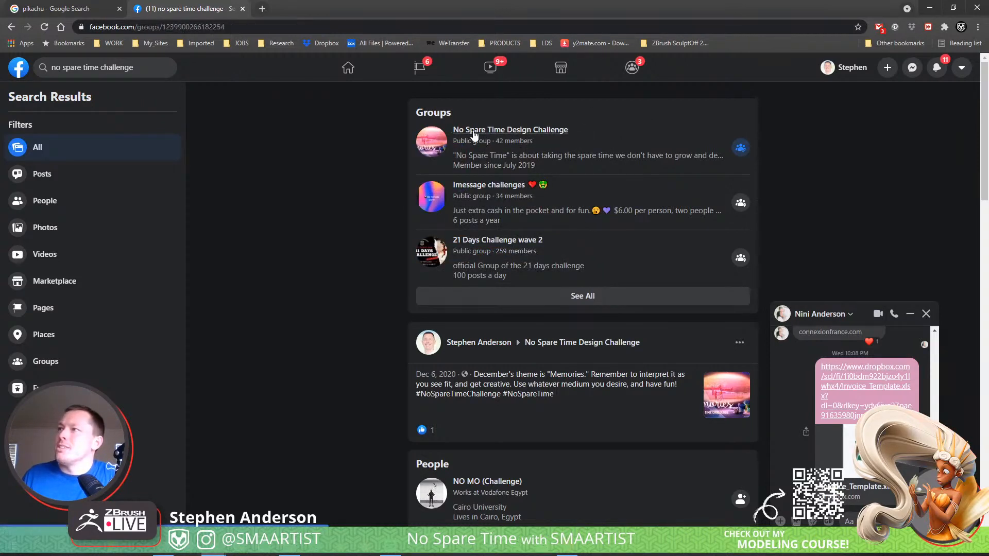
left_click(474, 132)
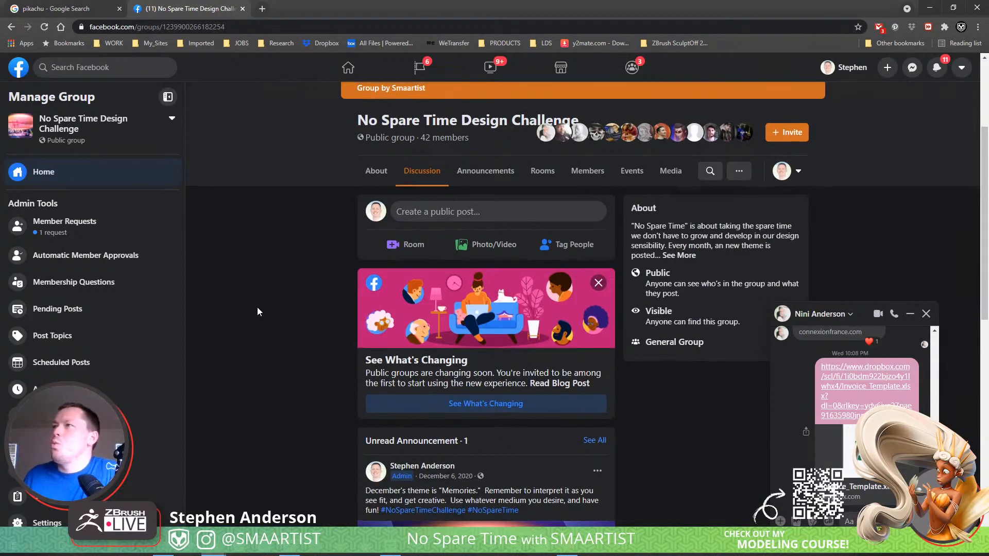
scroll(257, 309, "up", 3)
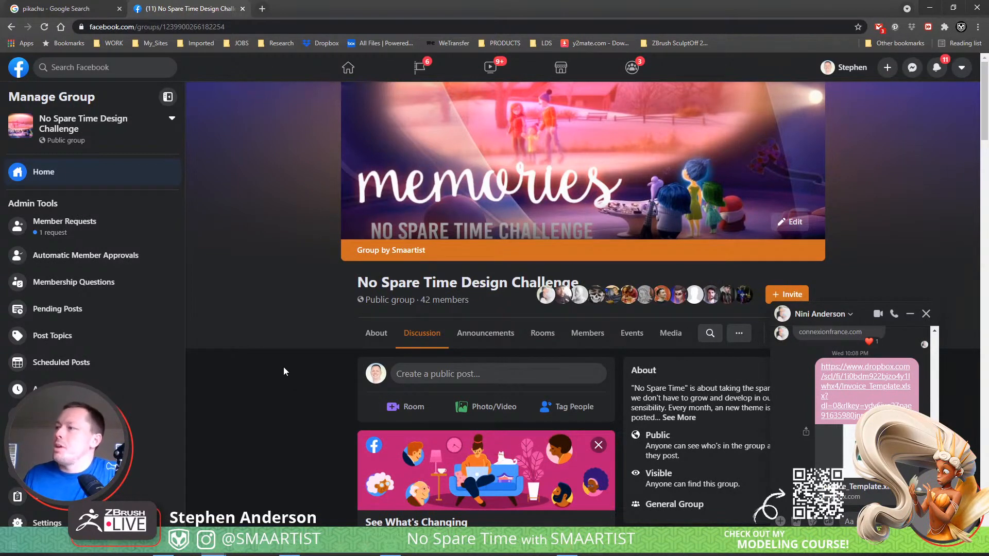
Look over the No Spare Time Design Challenge group page and start a new photo post in its discussion
scroll(283, 367, "down", 9)
scroll(283, 367, "up", 8)
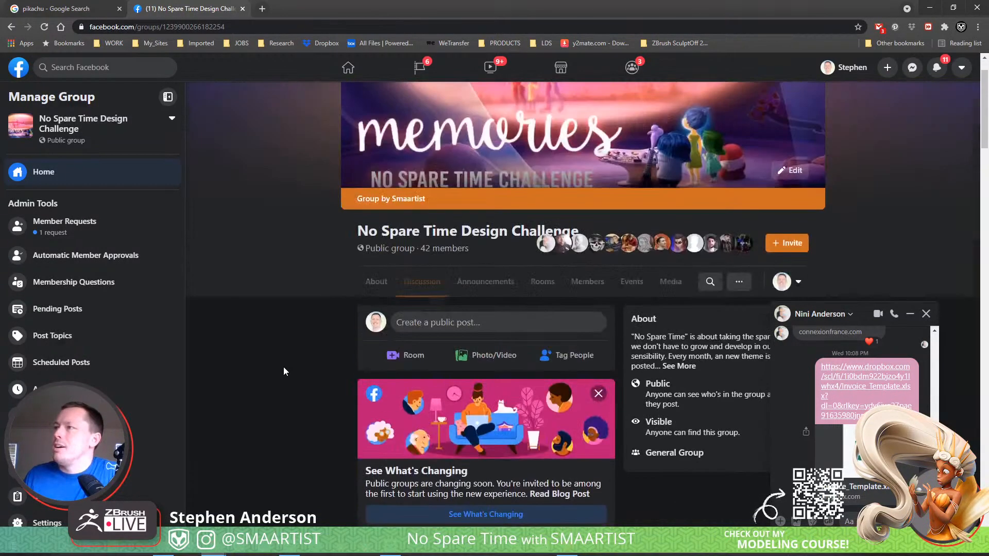
scroll(283, 366, "up", 2)
scroll(327, 357, "down", 4)
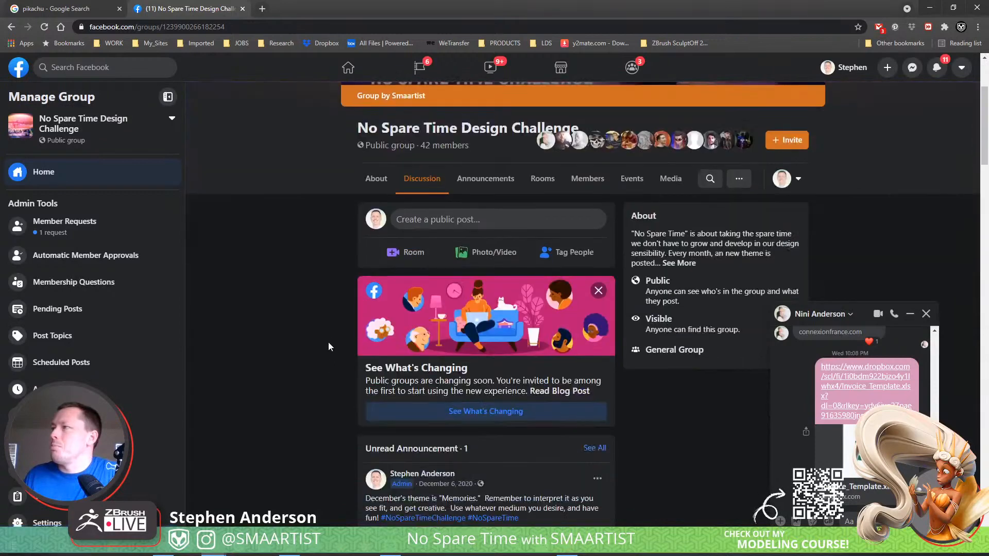
left_click(486, 255)
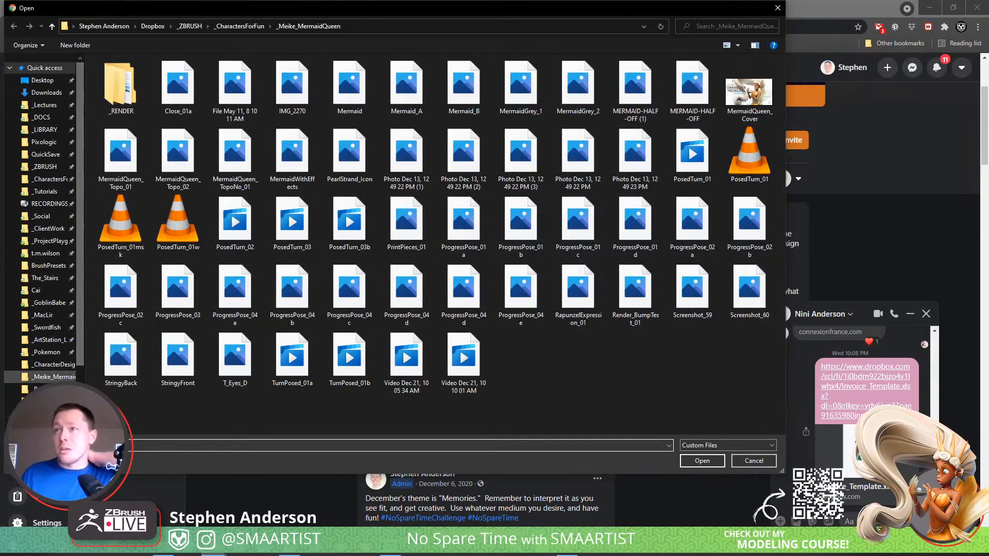
Attach _AnnualThemeSchedule_2021 from the Dropbox folder _SMAARTIST > _Social > _NoSpareTime and publish the post to the group
left_click(153, 26)
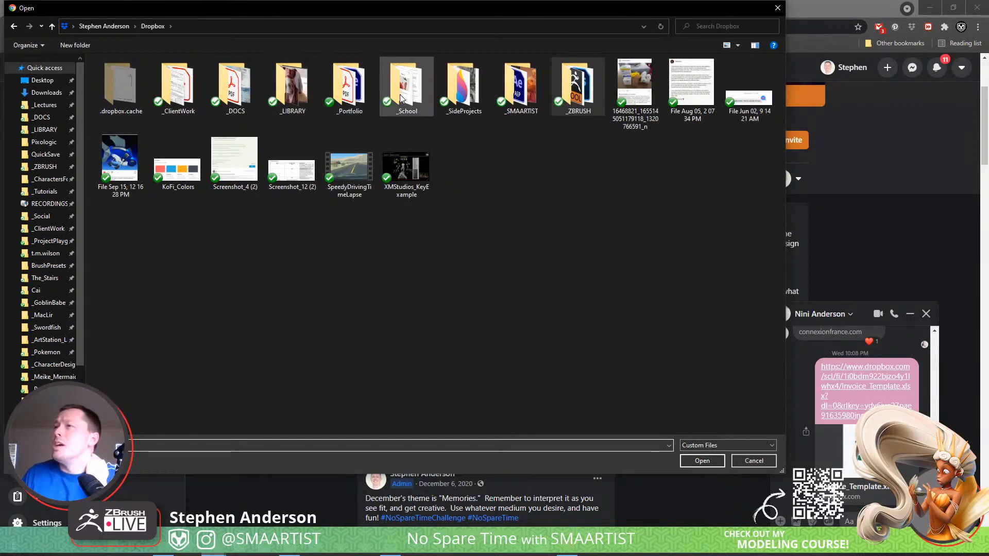
double_click(528, 97)
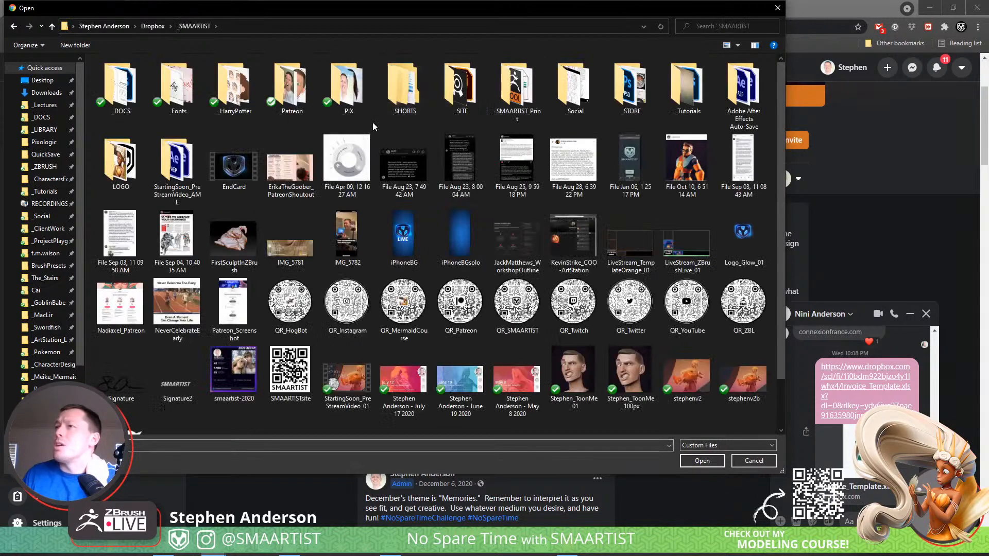
double_click(562, 90)
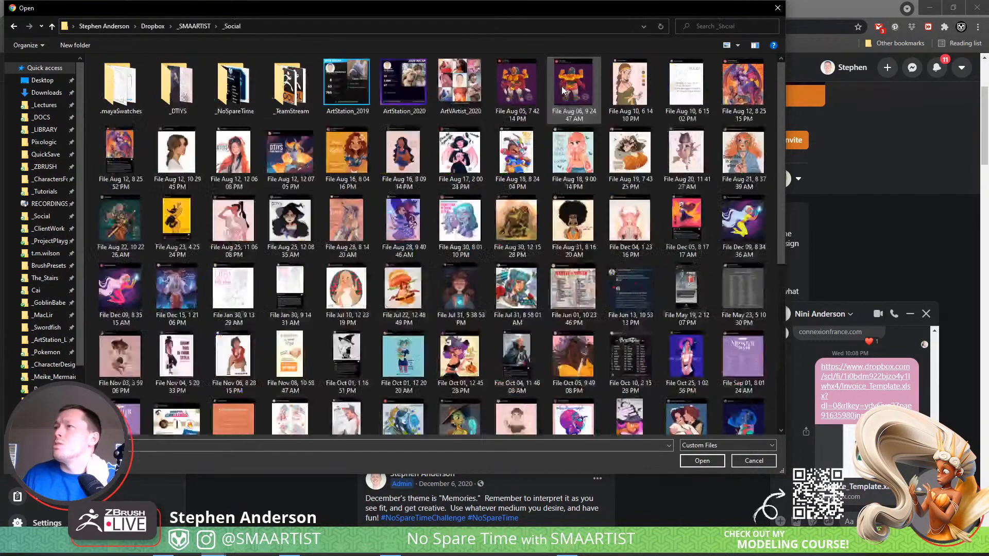
double_click(252, 106)
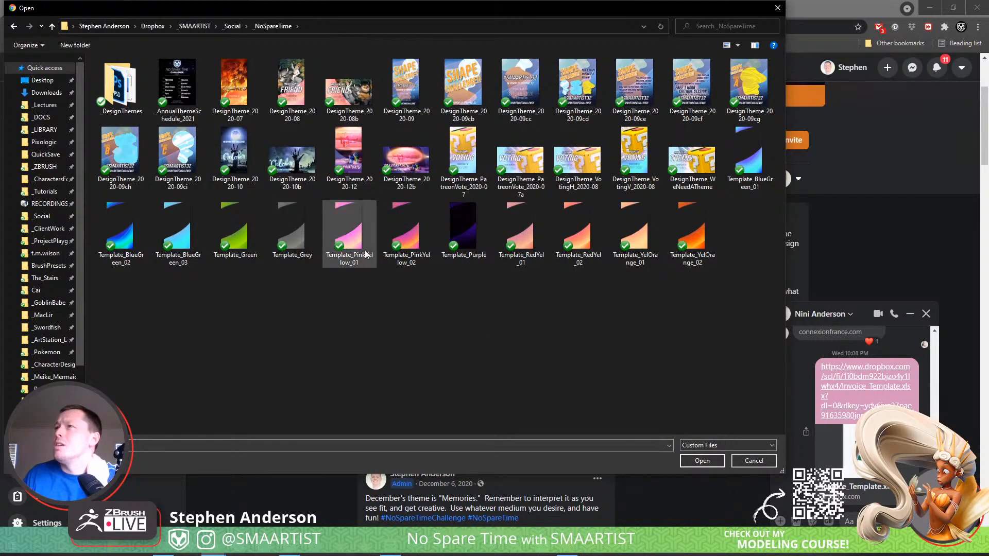
double_click(176, 85)
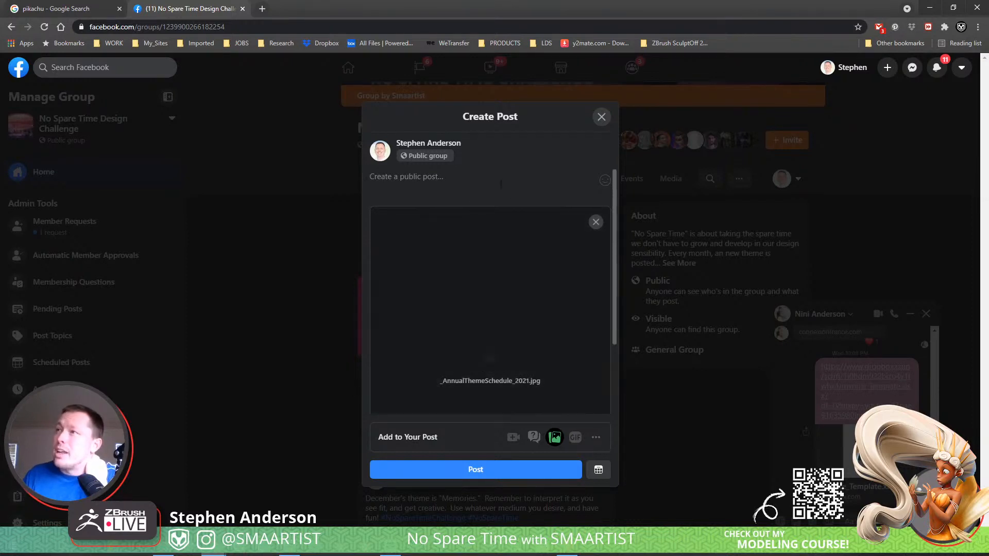
mouse_move(480, 359)
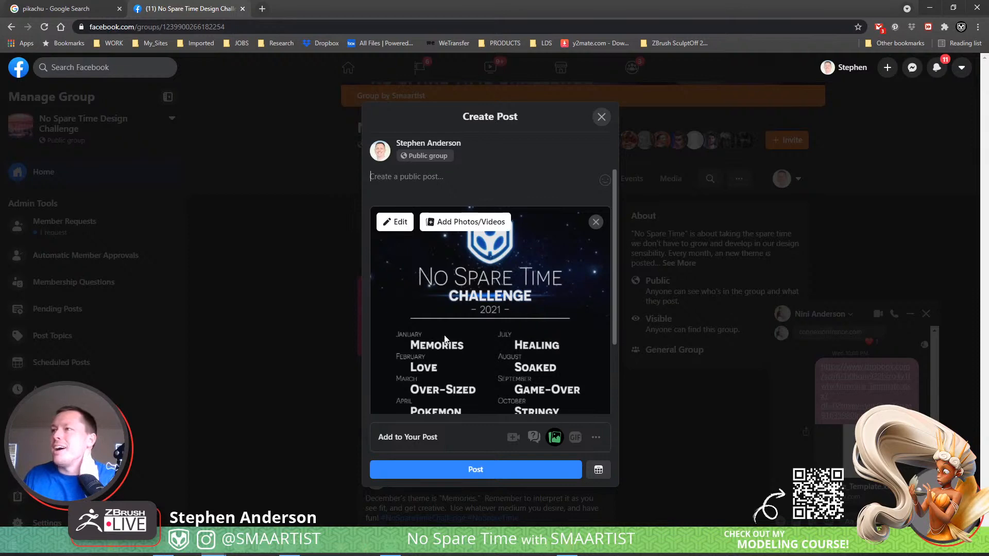
left_click(492, 471)
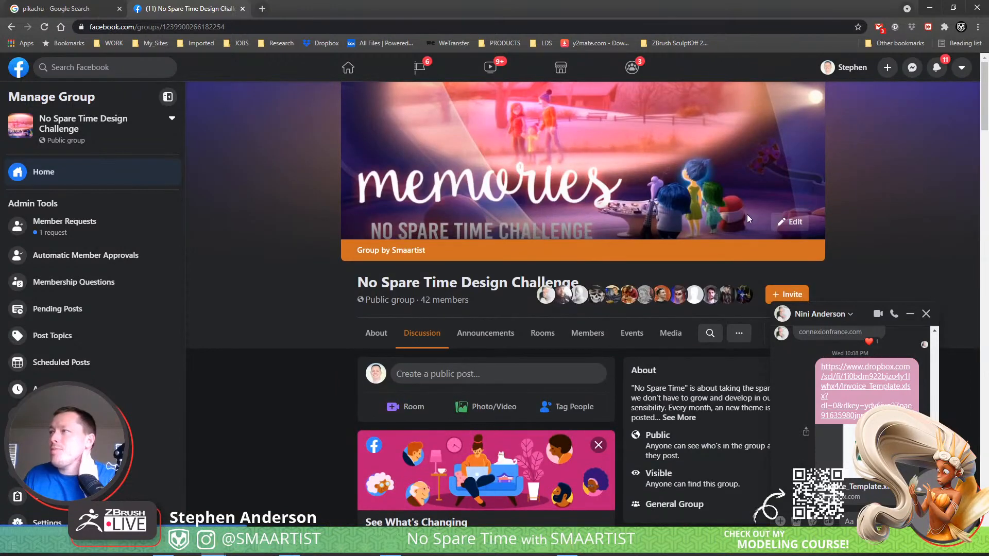
Find the newly published 2021 challenge schedule post in the group feed and copy its link for sharing
left_click(790, 222)
left_click(867, 231)
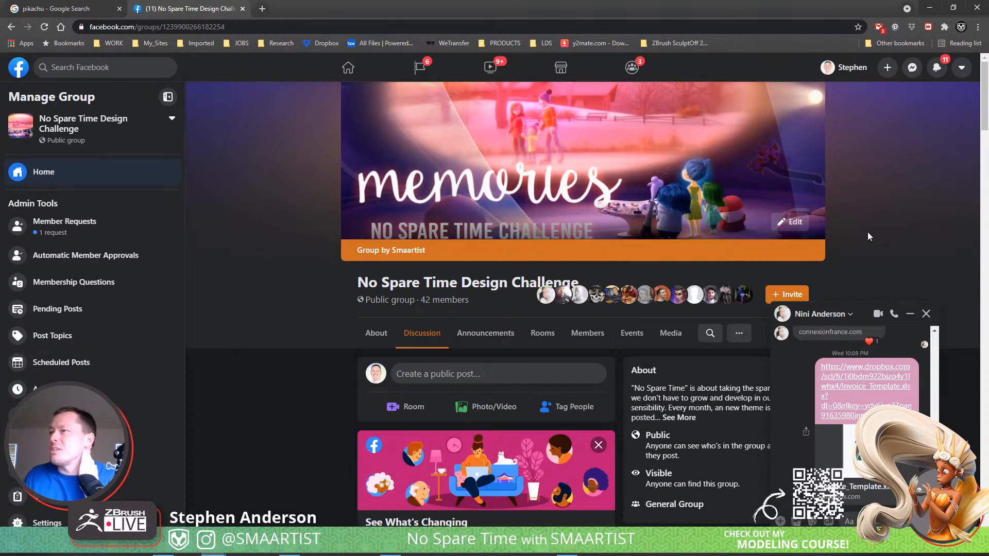
scroll(360, 401, "down", 5)
scroll(335, 388, "down", 3)
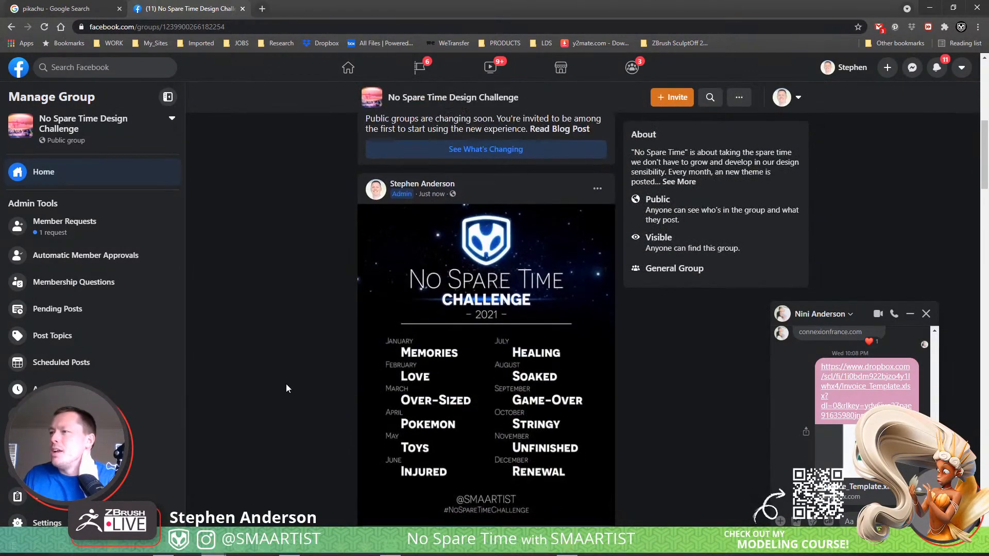
scroll(286, 388, "down", 2)
scroll(286, 388, "up", 1)
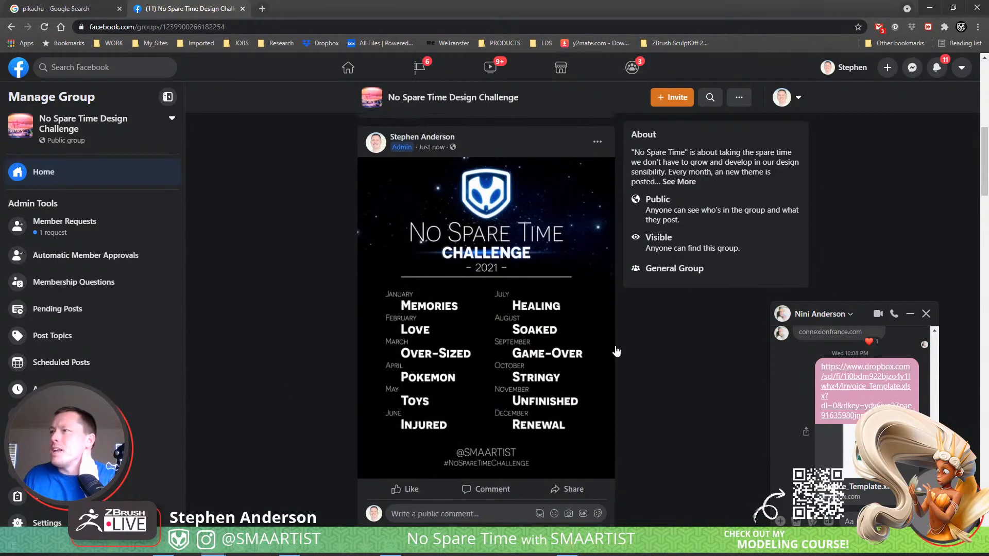
left_click(575, 496)
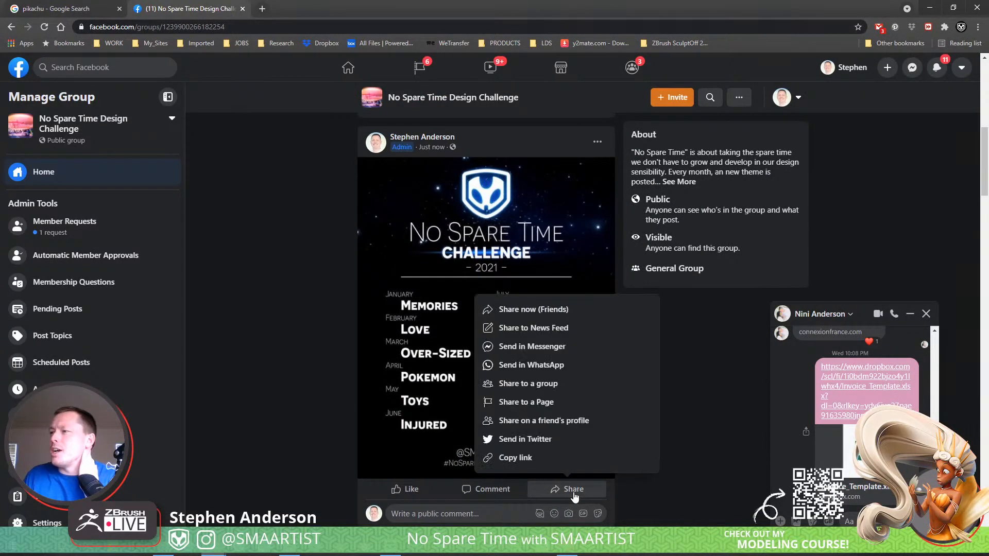
left_click(526, 458)
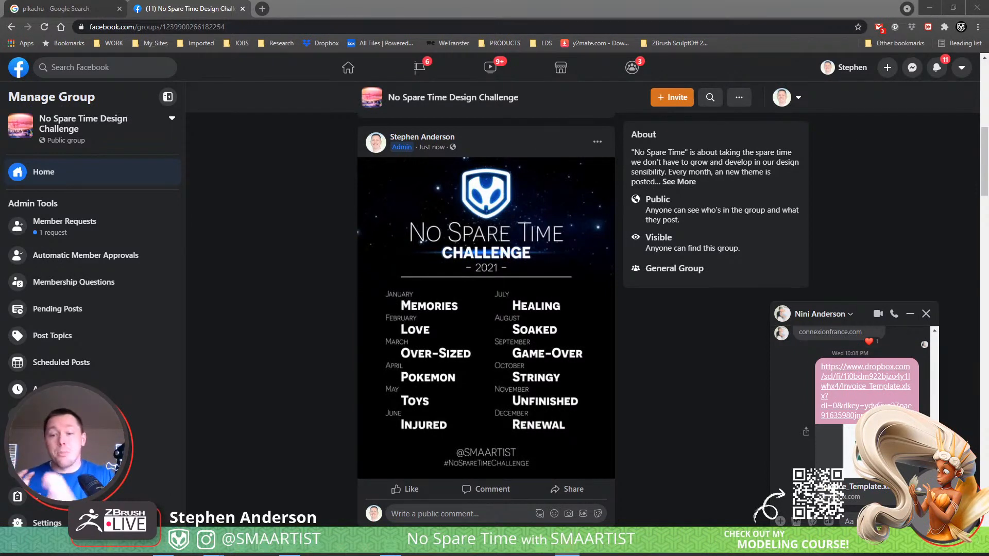
Mark the 2021 challenge schedule post as a group announcement
left_click(596, 143)
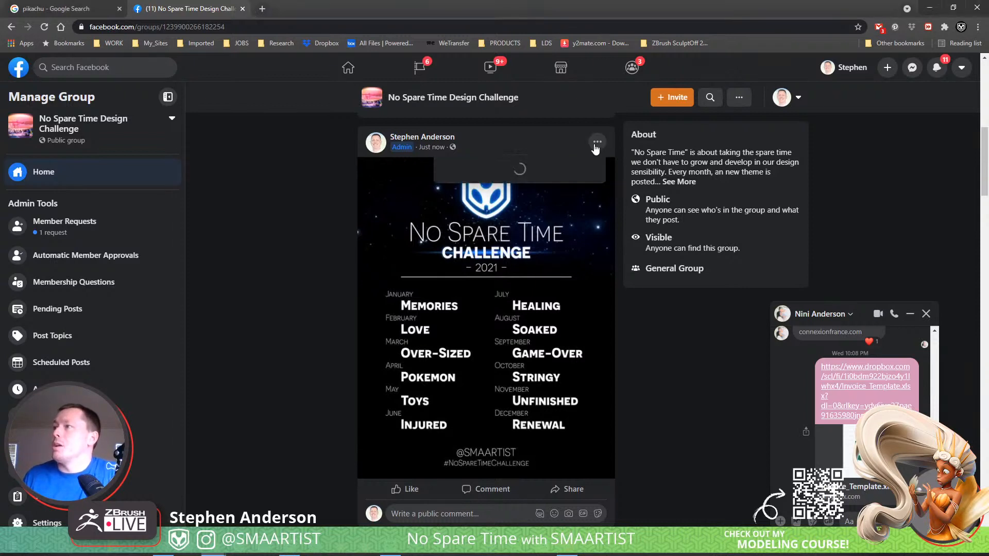
left_click(523, 171)
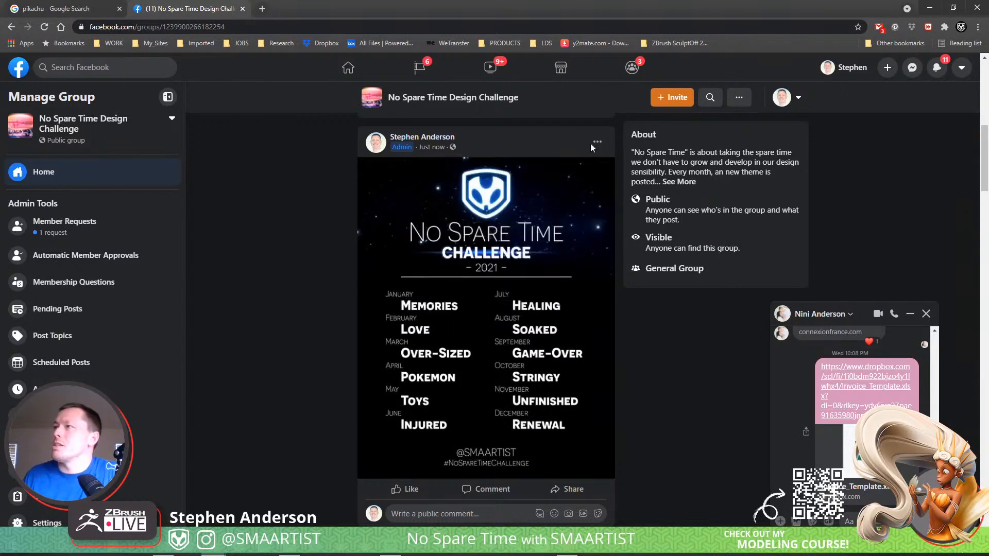
left_click(597, 144)
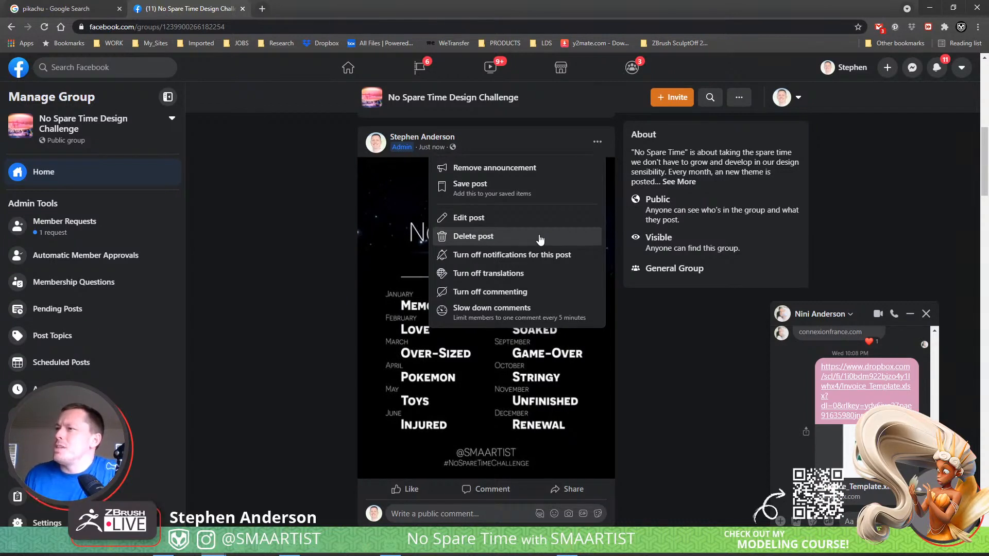
left_click(700, 389)
scroll(697, 389, "down", 2)
scroll(697, 394, "up", 2)
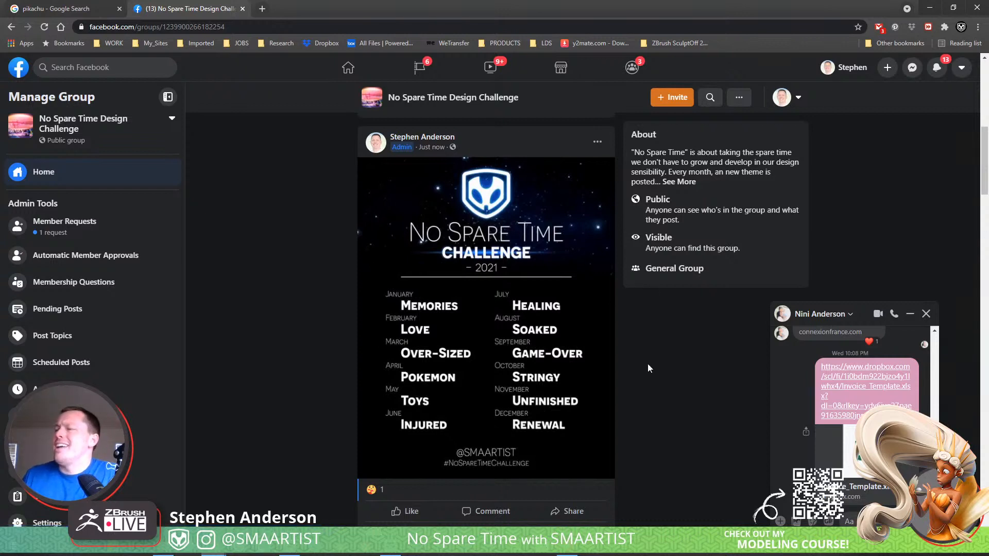
Close the open Messenger chat and switch back to the Pikachu sculpt in ZBrush
left_click(925, 313)
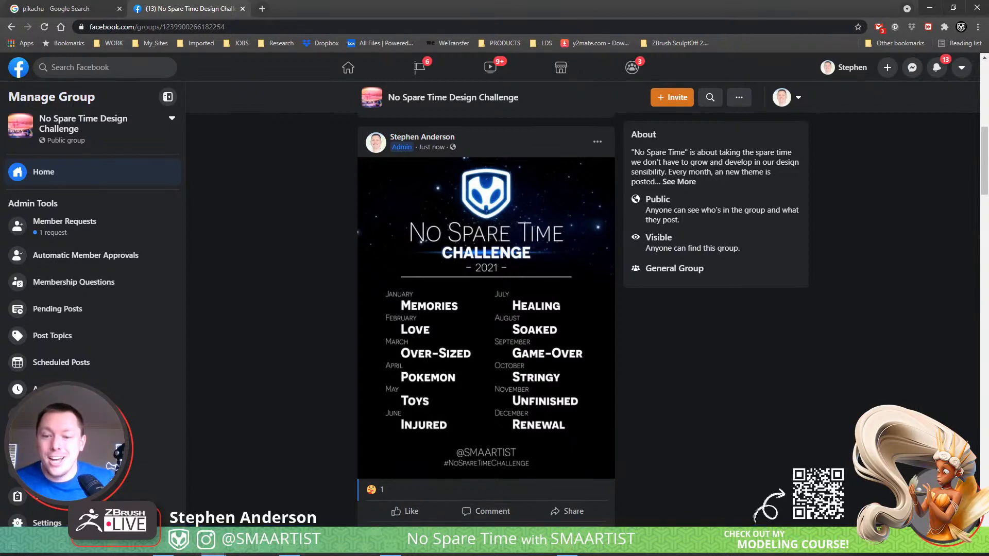
left_click(566, 546)
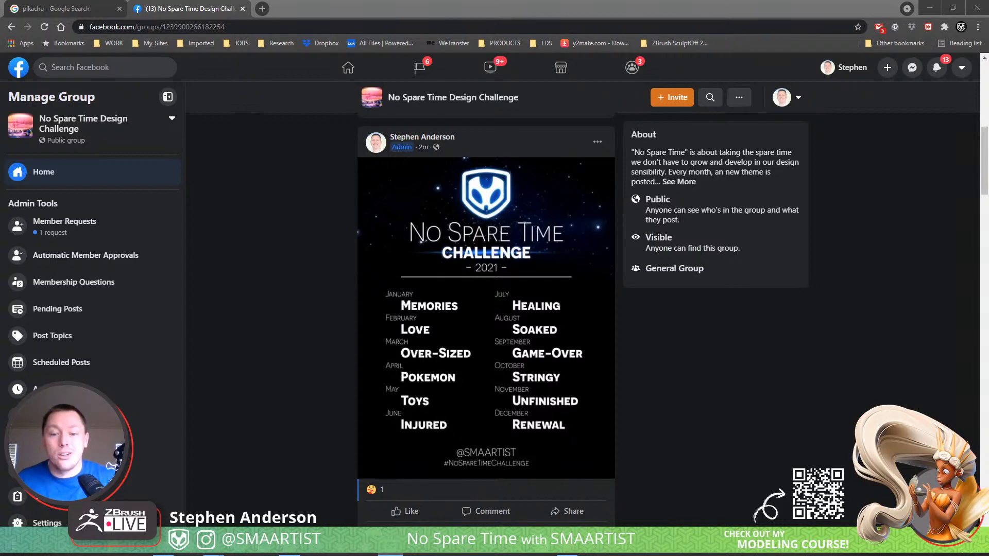
key("alt+Tab")
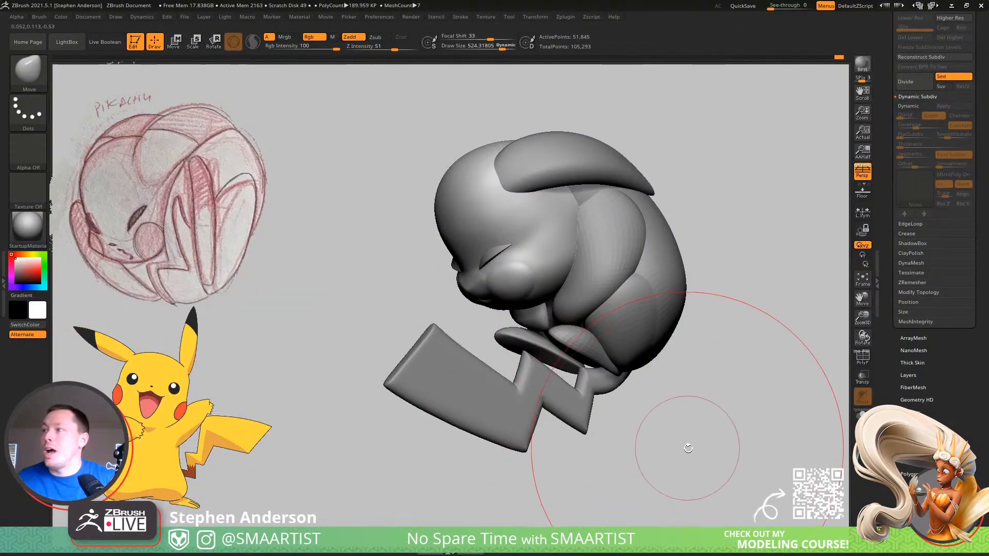